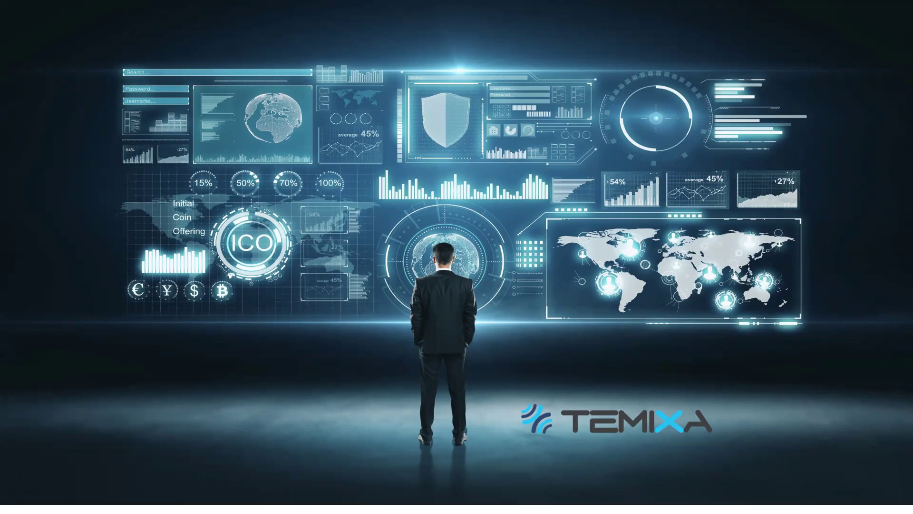
- Present through the Power Pivot, Query, View and Map Excel-version slide, then leave the slideshow
{"action": "left_click", "coordinate": [426, 265]}
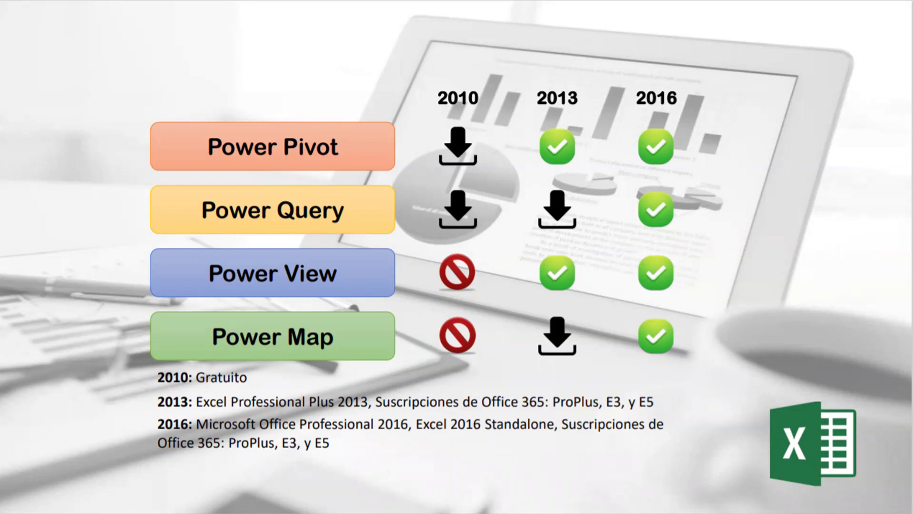
{"action": "key", "text": "alt+Tab"}
{"action": "key", "text": "alt+Tab"}
{"action": "key", "text": "alt+Tab"}
{"action": "key", "text": "alt+Tab"}
{"action": "key", "text": "alt+Tab"}
{"action": "key", "text": "alt+Tab"}
{"action": "key", "text": "alt+Tab"}
{"action": "key", "text": "alt+Tab"}
{"action": "key", "text": "alt+Tab"}
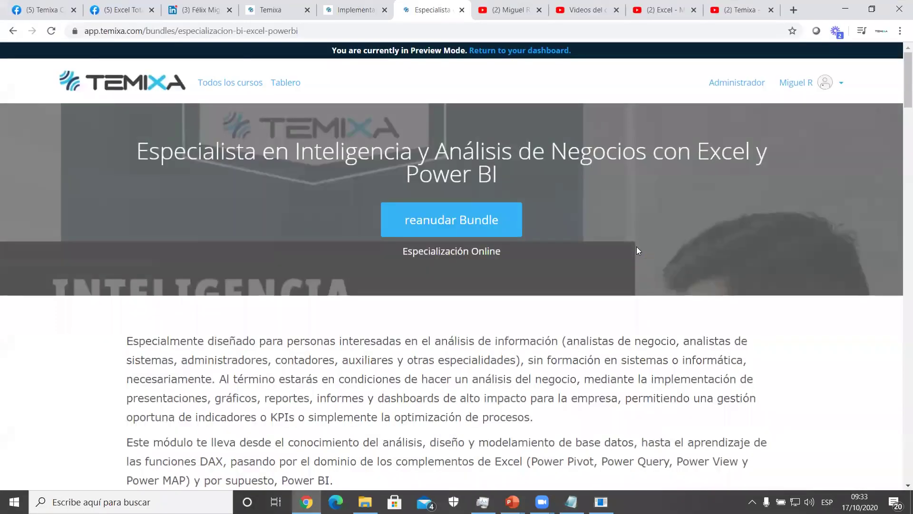
- Open the 'Excel - Migrar a Microsoft 365' YouTube video and copy its URL
{"action": "left_click", "coordinate": [751, 19]}
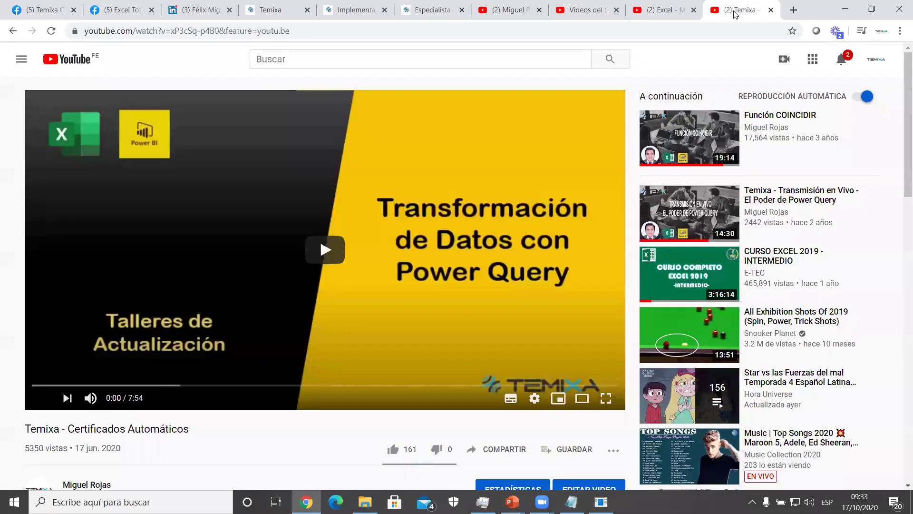
{"action": "left_click", "coordinate": [661, 17]}
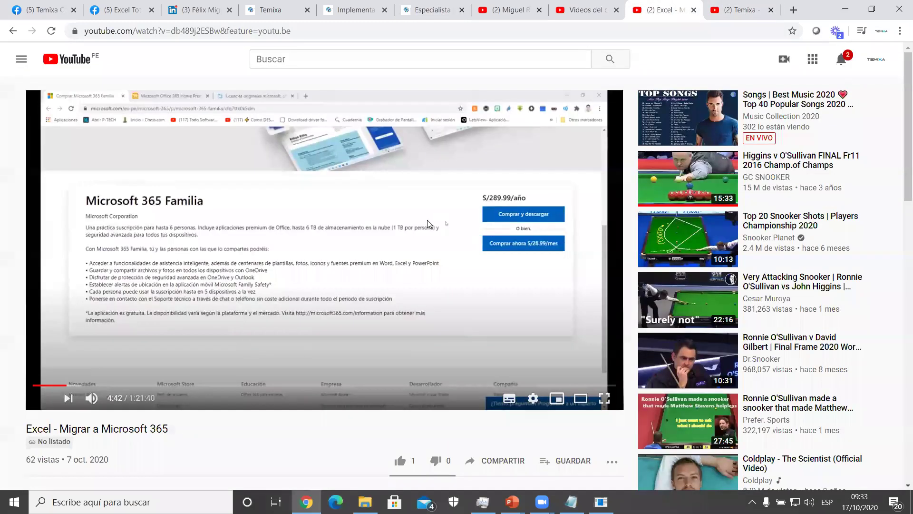
{"action": "right_click", "coordinate": [293, 217]}
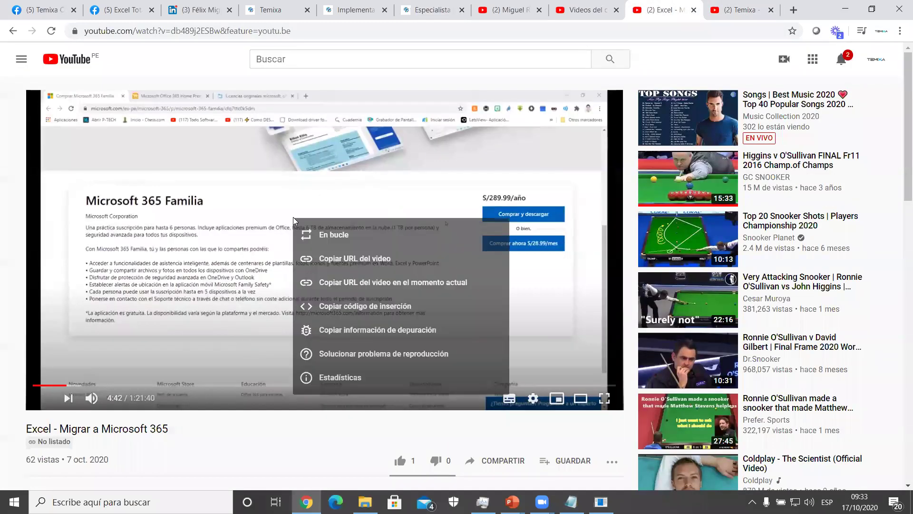
{"action": "left_click", "coordinate": [320, 259]}
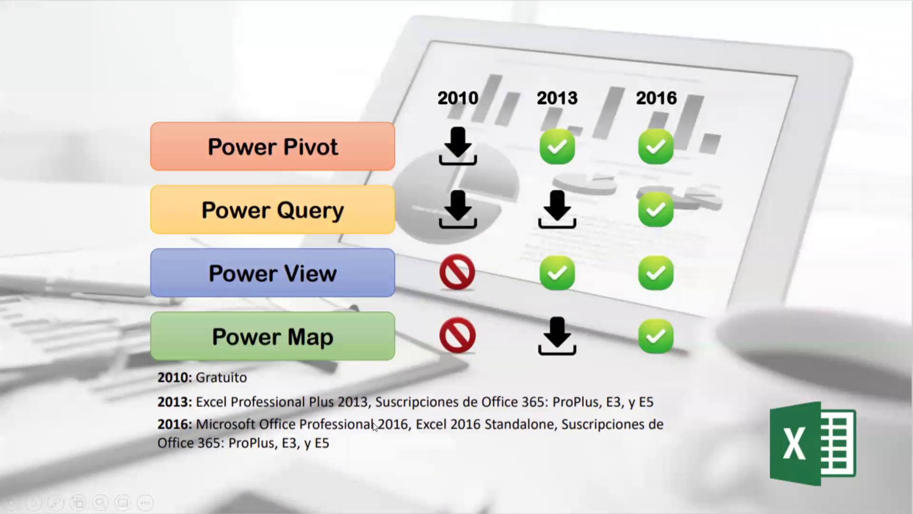
- Show the add-in download links and Power BI Desktop and Service slides, then return to the browser
{"action": "key", "text": "Right"}
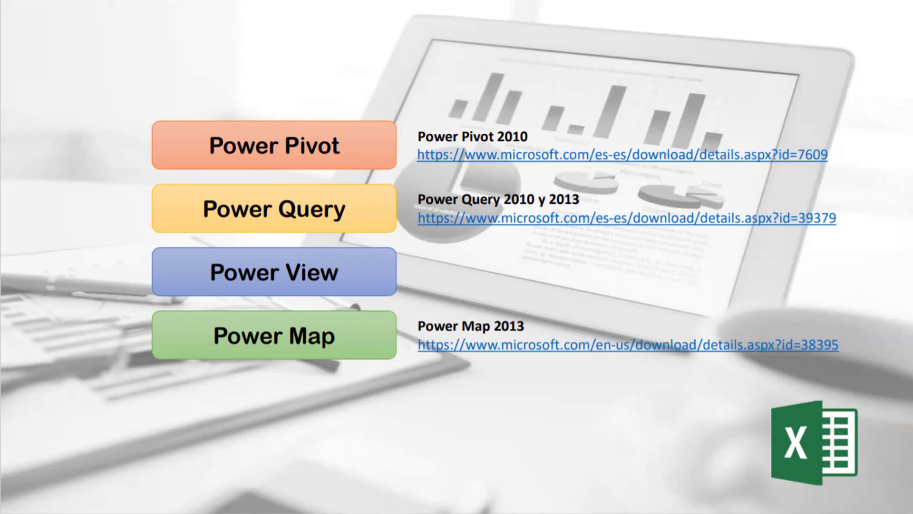
{"action": "key", "text": "Right"}
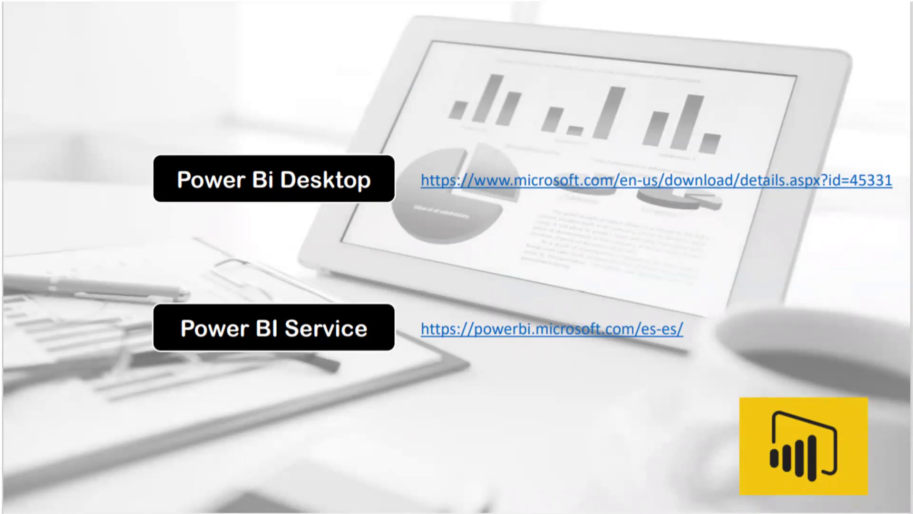
{"action": "key", "text": "alt+Tab"}
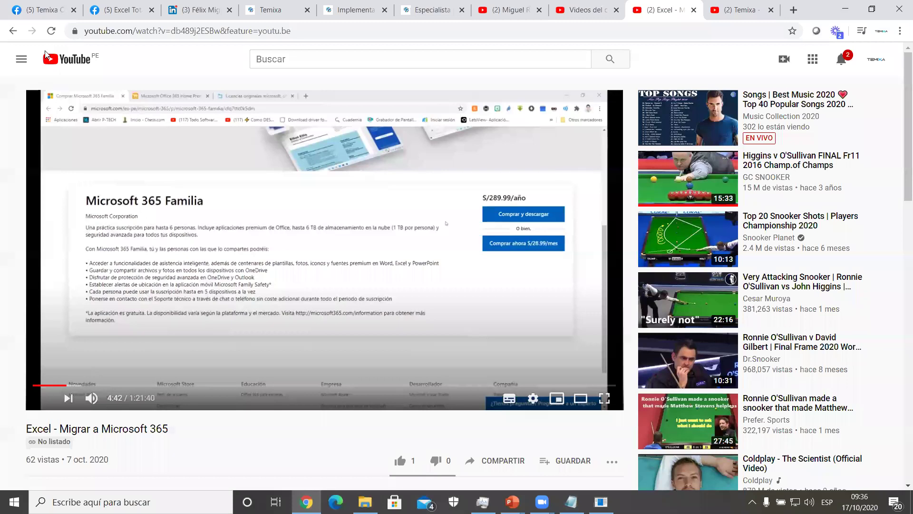
- Visit the Temixa Consulting SAC page, then scroll down and back up the Excel Total group feed
{"action": "left_click", "coordinate": [38, 10]}
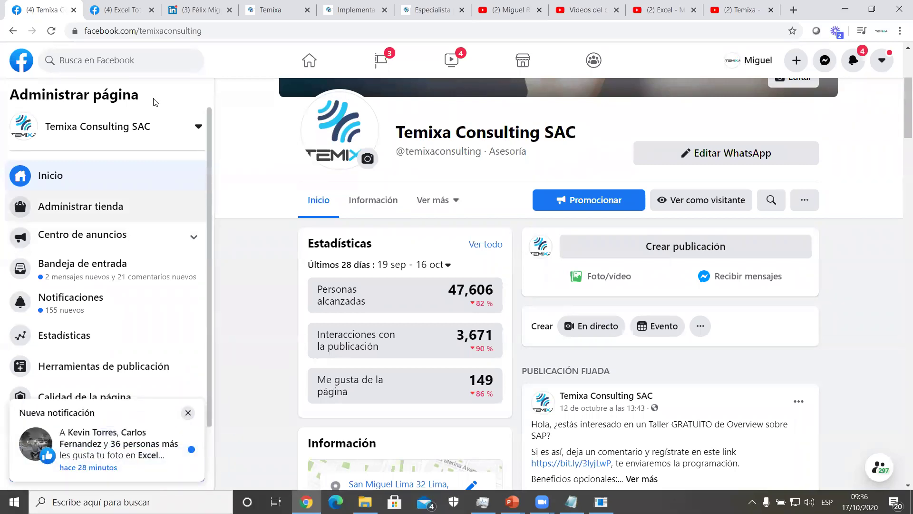
{"action": "left_click", "coordinate": [119, 10]}
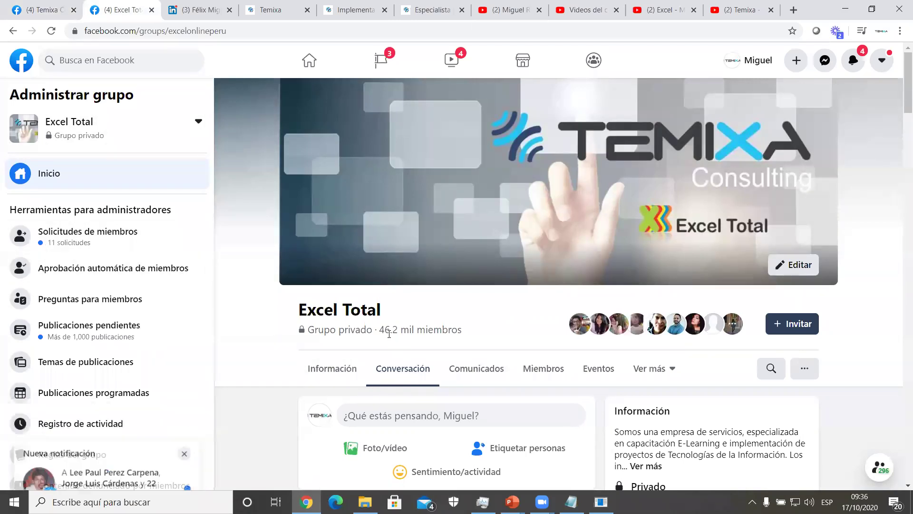
{"action": "scroll", "coordinate": [389, 335], "scroll_direction": "down", "scroll_amount": 20}
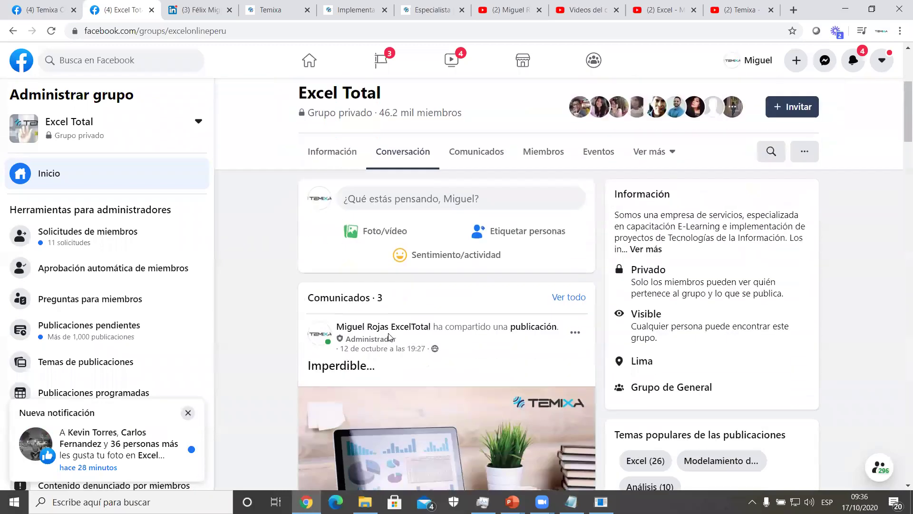
{"action": "scroll", "coordinate": [390, 336], "scroll_direction": "down", "scroll_amount": 20}
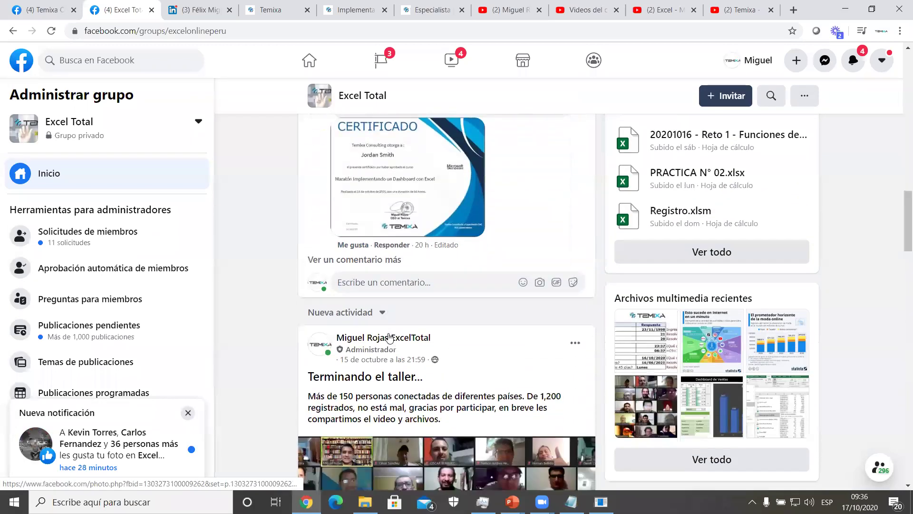
{"action": "scroll", "coordinate": [389, 334], "scroll_direction": "down", "scroll_amount": 3}
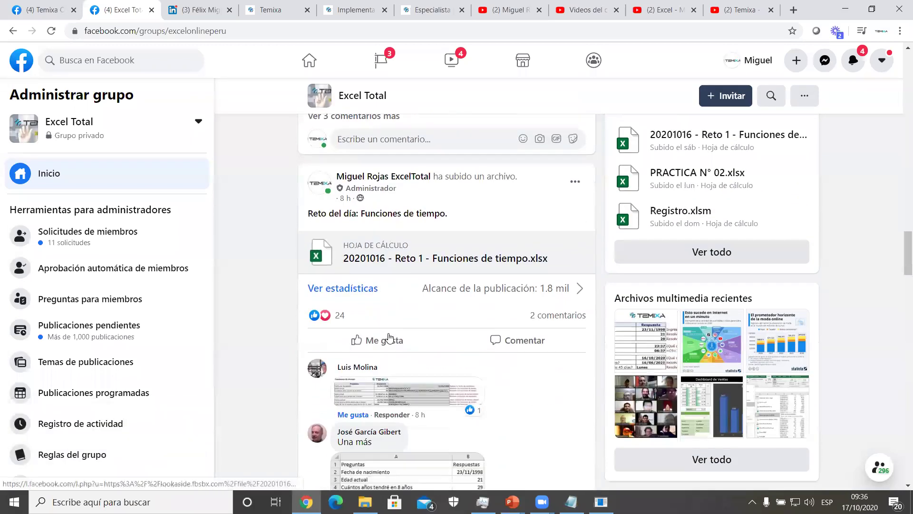
{"action": "scroll", "coordinate": [447, 205], "scroll_direction": "up", "scroll_amount": 10}
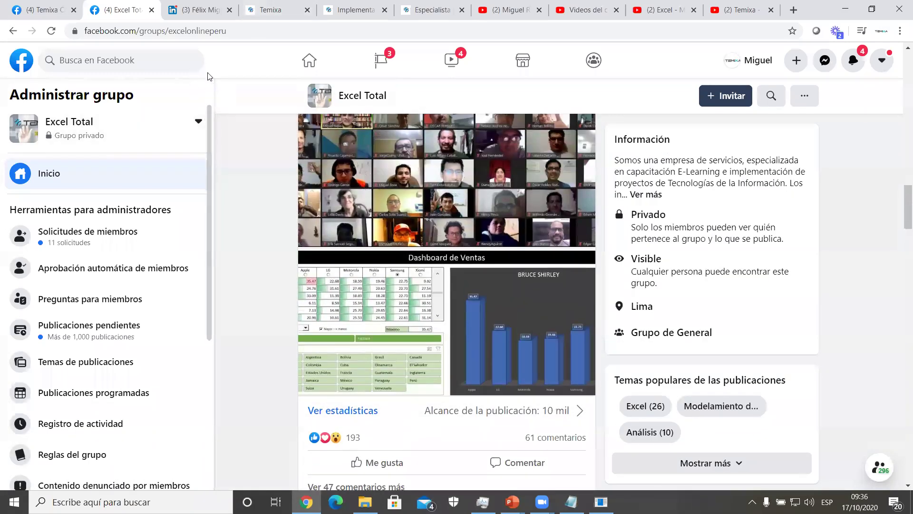
{"action": "scroll", "coordinate": [358, 109], "scroll_direction": "up", "scroll_amount": 3}
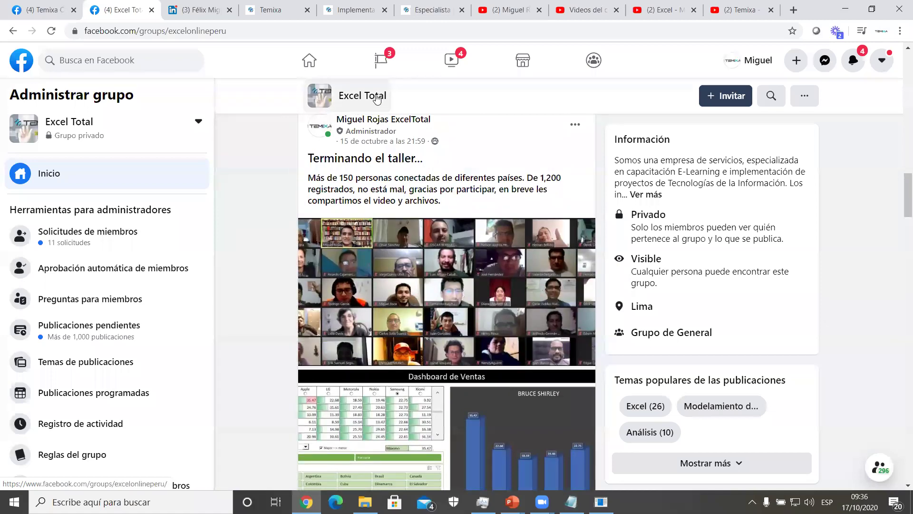
{"action": "scroll", "coordinate": [358, 110], "scroll_direction": "up", "scroll_amount": 5}
{"action": "scroll", "coordinate": [357, 221], "scroll_direction": "up", "scroll_amount": 15}
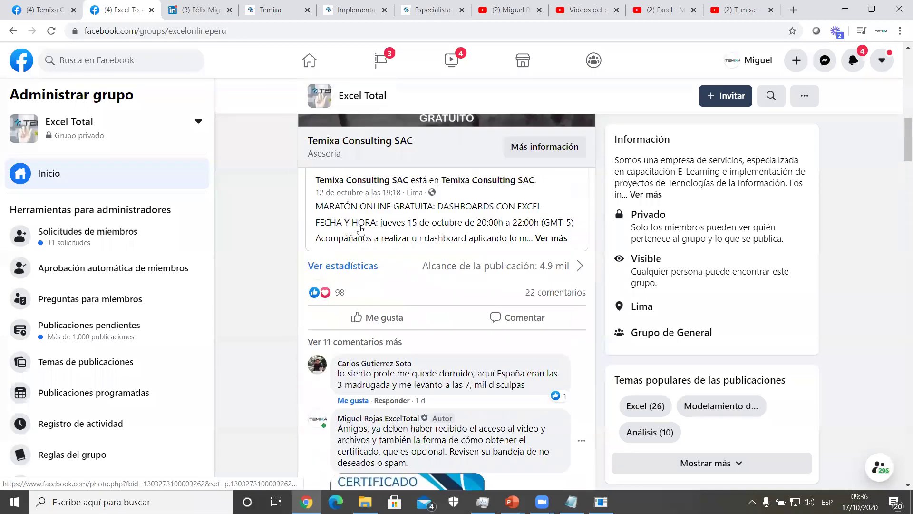
{"action": "scroll", "coordinate": [361, 229], "scroll_direction": "up", "scroll_amount": 2}
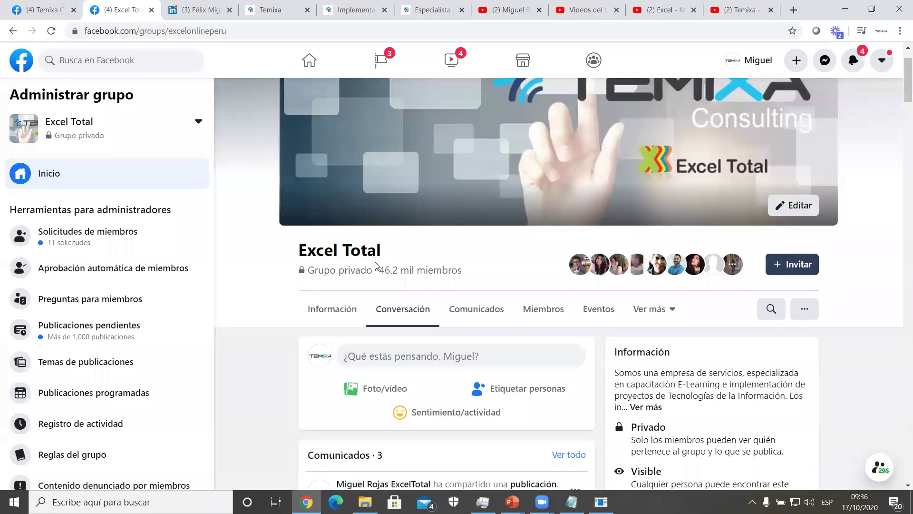
- Look over the LinkedIn profile, then pass through the Excel dashboards course page to the Temixa home page
{"action": "left_click", "coordinate": [199, 10]}
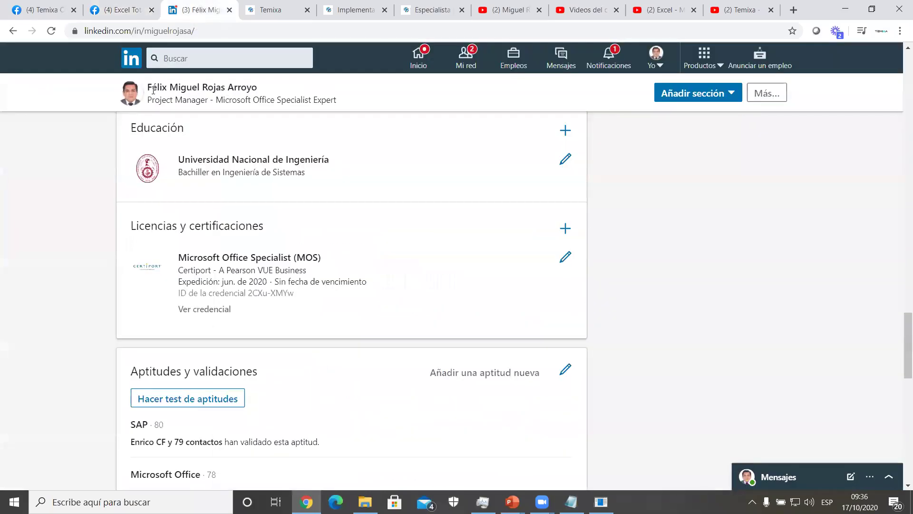
{"action": "scroll", "coordinate": [132, 102], "scroll_direction": "up", "scroll_amount": 7}
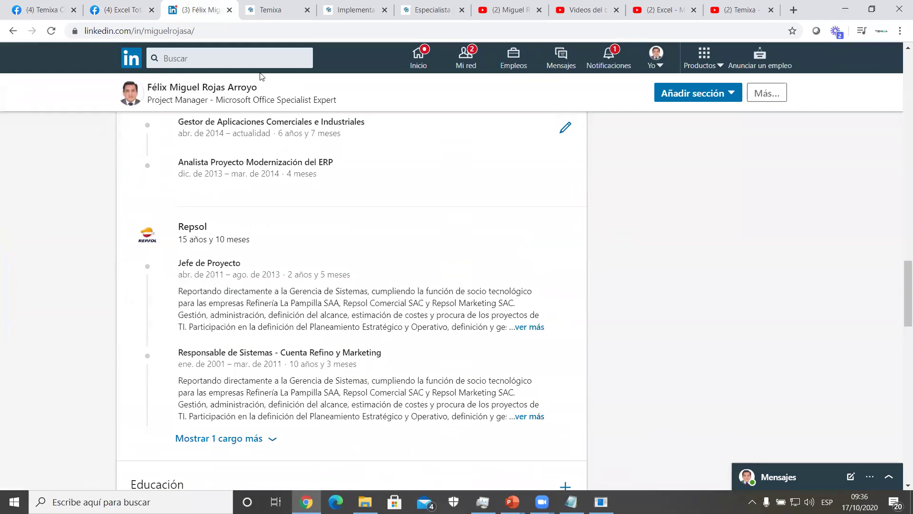
{"action": "left_click", "coordinate": [362, 14]}
{"action": "left_click", "coordinate": [291, 14]}
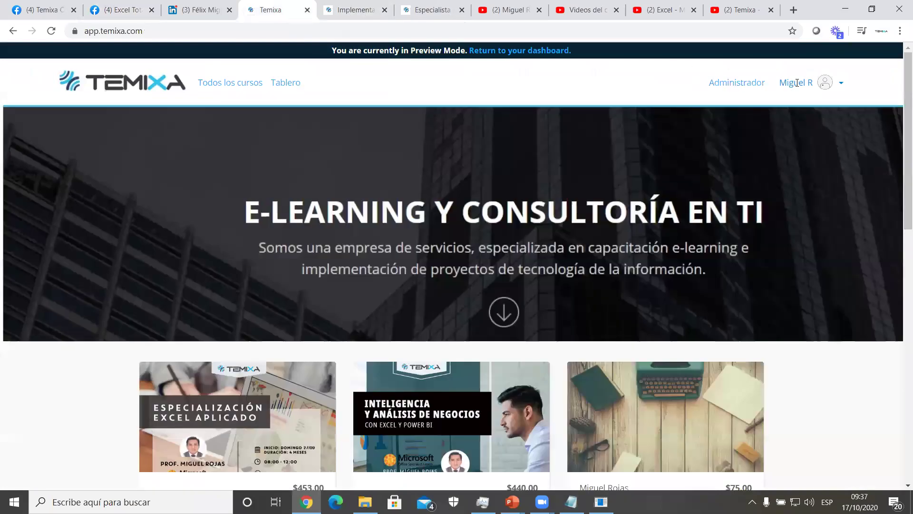
- From the account profile's Certificados section, open the Funciones Matriciales certificate on Credential.net
{"action": "left_click", "coordinate": [827, 88]}
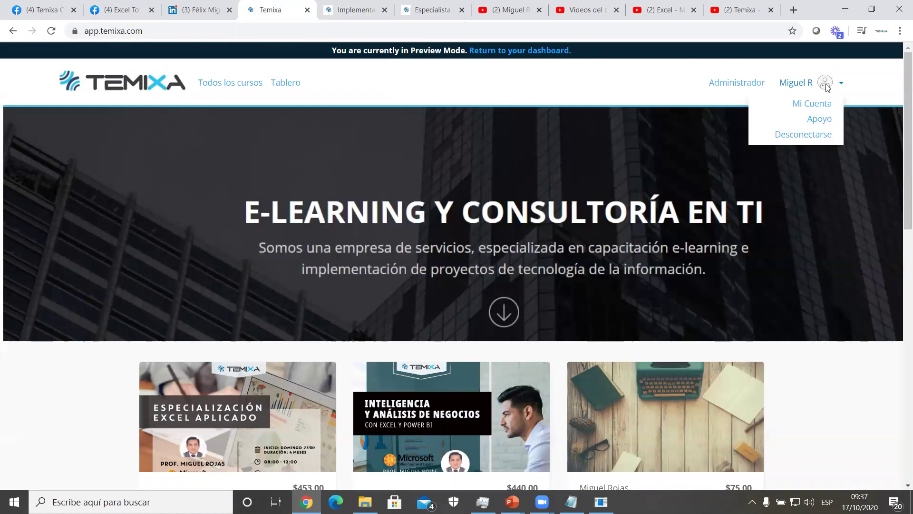
{"action": "left_click", "coordinate": [812, 108]}
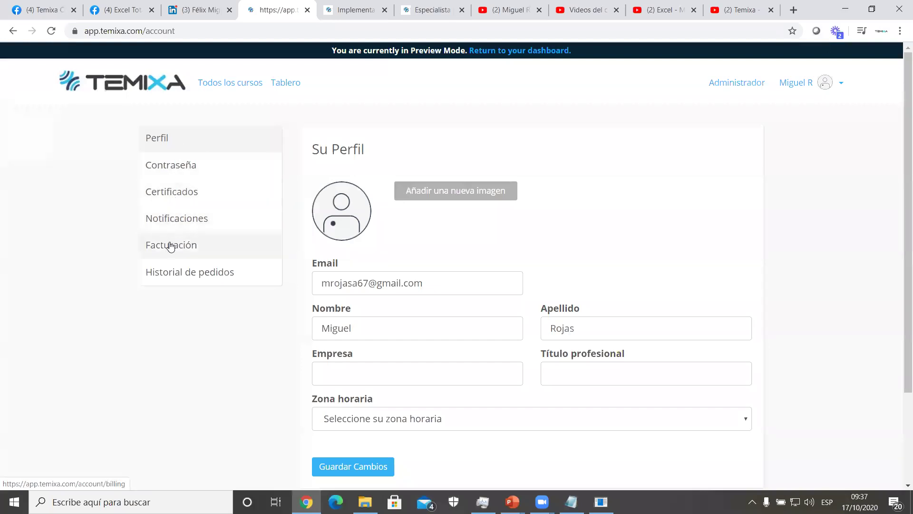
{"action": "left_click", "coordinate": [176, 195]}
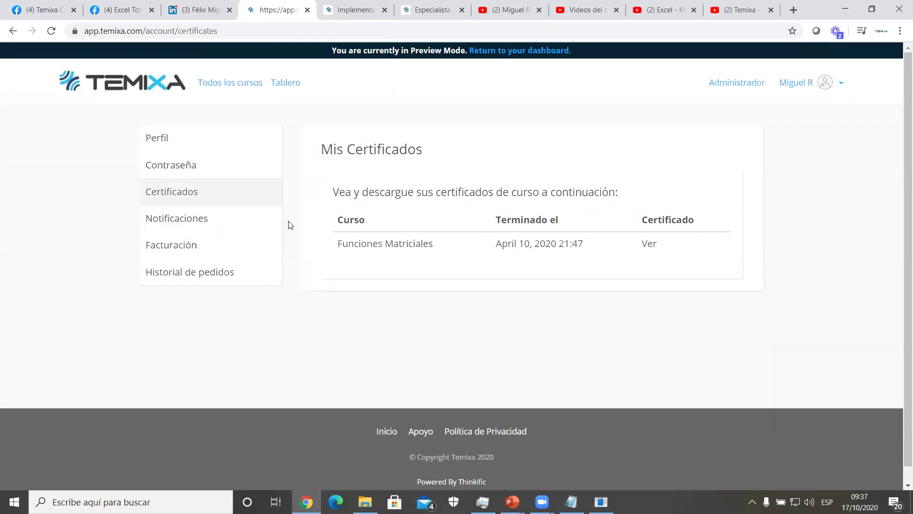
{"action": "left_click", "coordinate": [648, 245]}
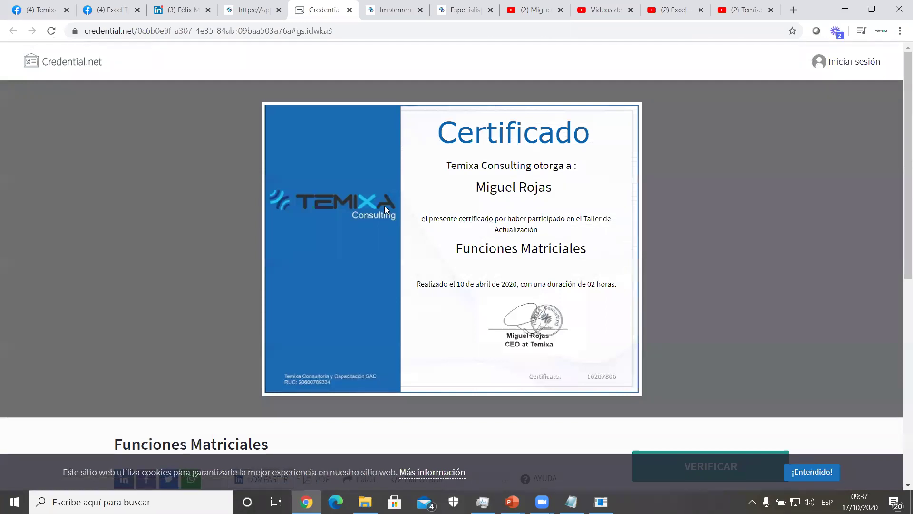
- Paste the Credential.net certificate address on a new line below the certificate number in Notepad
{"action": "scroll", "coordinate": [384, 205], "scroll_direction": "down", "scroll_amount": 2}
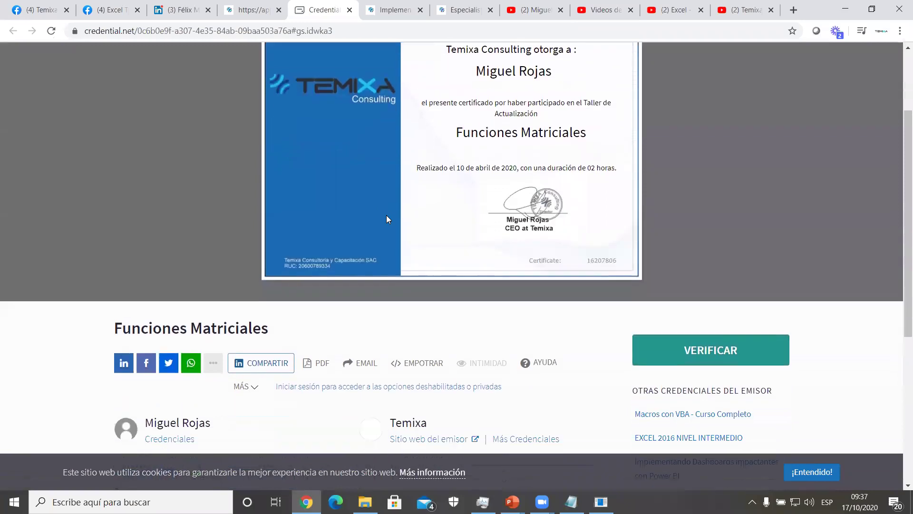
{"action": "key", "text": "alt+Tab"}
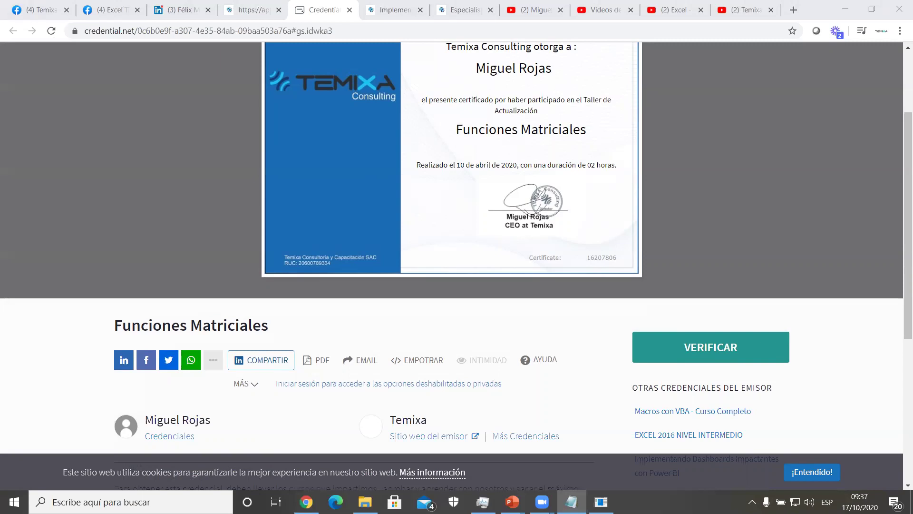
{"action": "key", "text": "End"}
{"action": "key", "text": "shift+Left"}
{"action": "key", "text": "ctrl+a"}
{"action": "key", "text": "alt+Tab"}
{"action": "key", "text": "ctrl+l"}
{"action": "key", "text": "ctrl+c"}
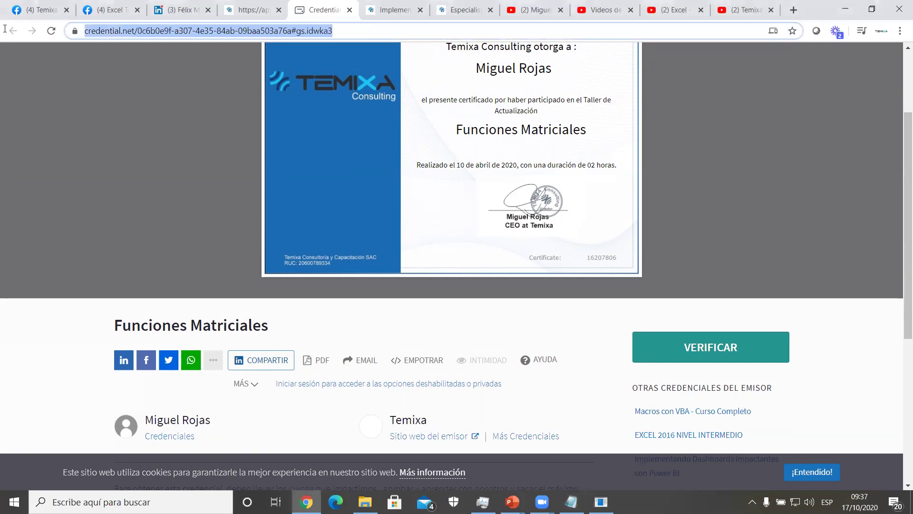
{"action": "key", "text": "alt+Tab"}
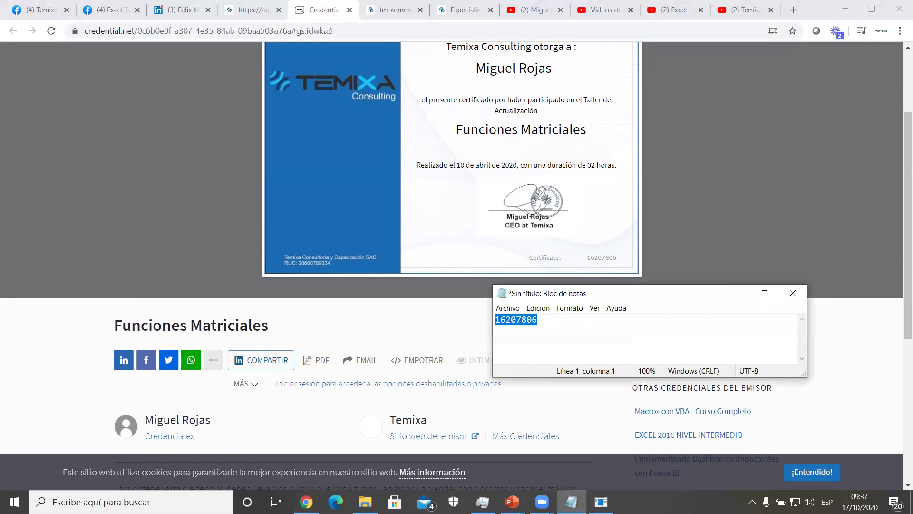
{"action": "left_click", "coordinate": [632, 345]}
{"action": "key", "text": "ctrl+v"}
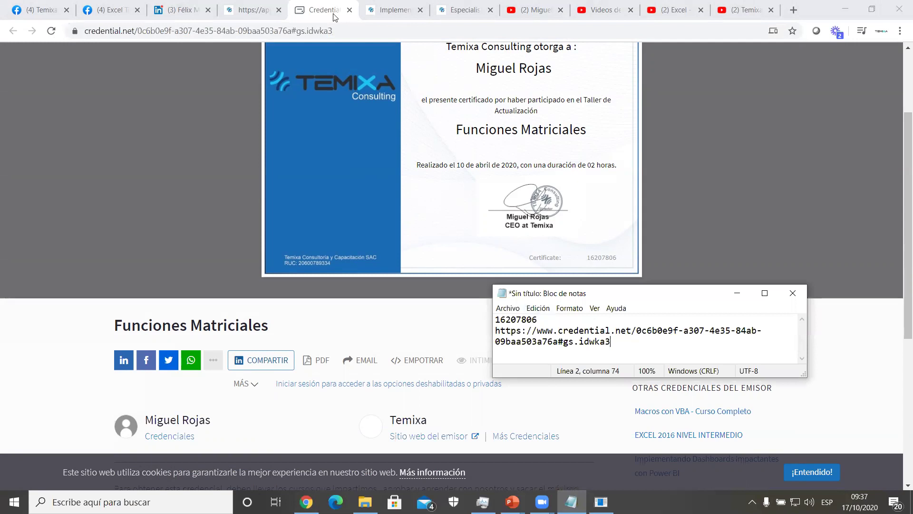
{"action": "left_click", "coordinate": [183, 9]}
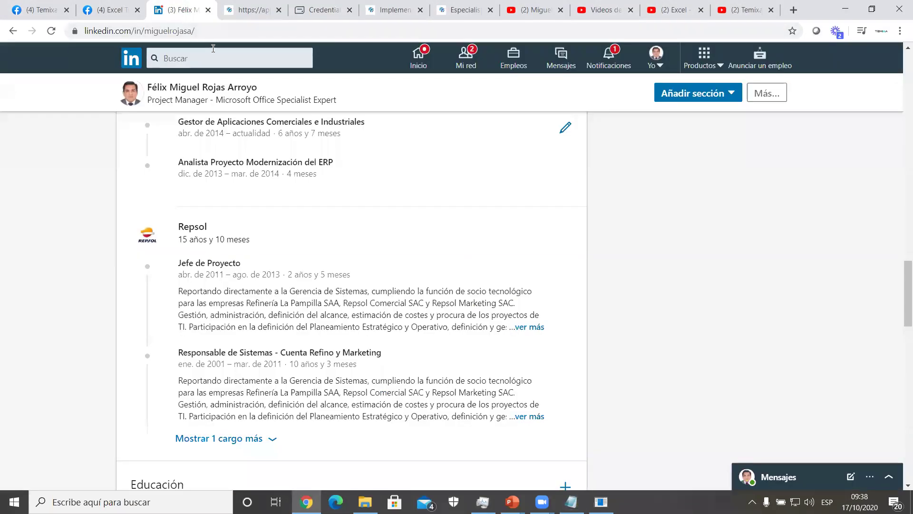
- Start a new certification named Funciones Matriciales, issued by Temixa Consulting in Enero 2020
{"action": "scroll", "coordinate": [208, 191], "scroll_direction": "down", "scroll_amount": 3}
{"action": "scroll", "coordinate": [208, 190], "scroll_direction": "down", "scroll_amount": 3}
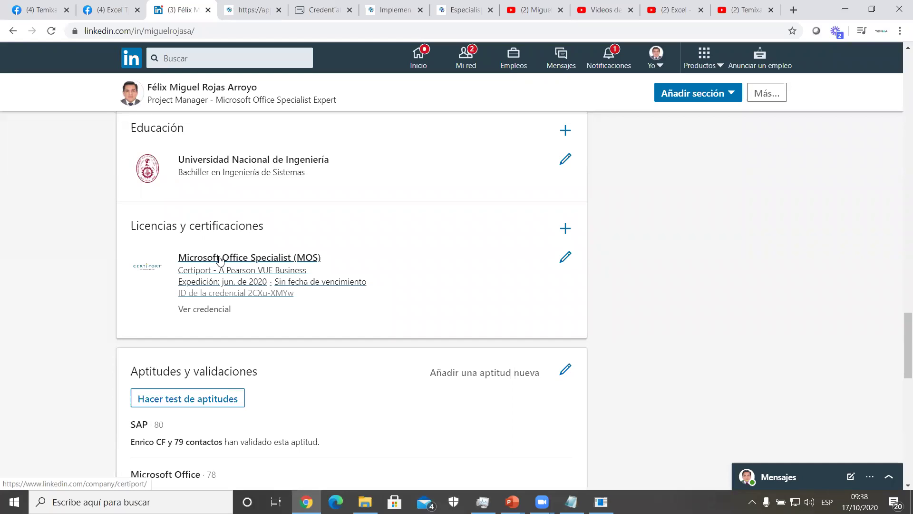
{"action": "left_click", "coordinate": [565, 232]}
{"action": "left_click", "coordinate": [341, 140]}
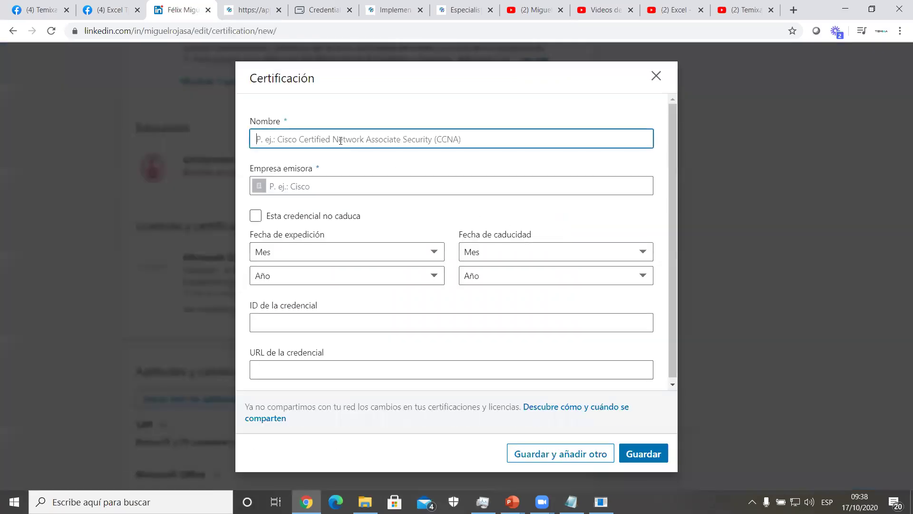
{"action": "type", "text": "Funcio"}
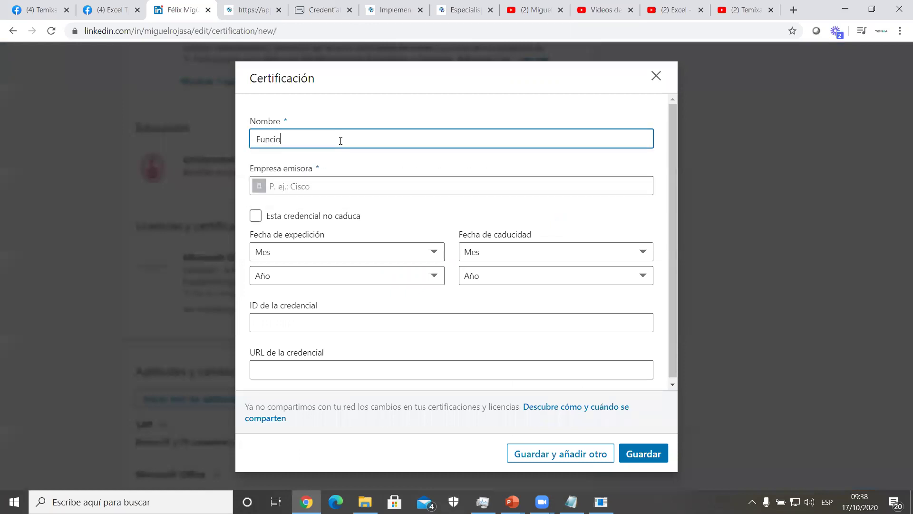
{"action": "type", "text": "nes Matriciales"}
{"action": "left_click", "coordinate": [338, 186]}
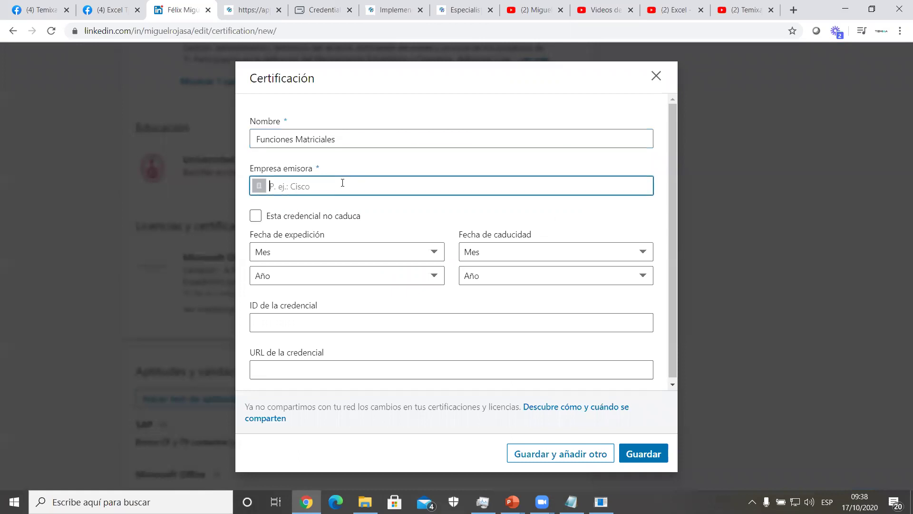
{"action": "type", "text": "temi"}
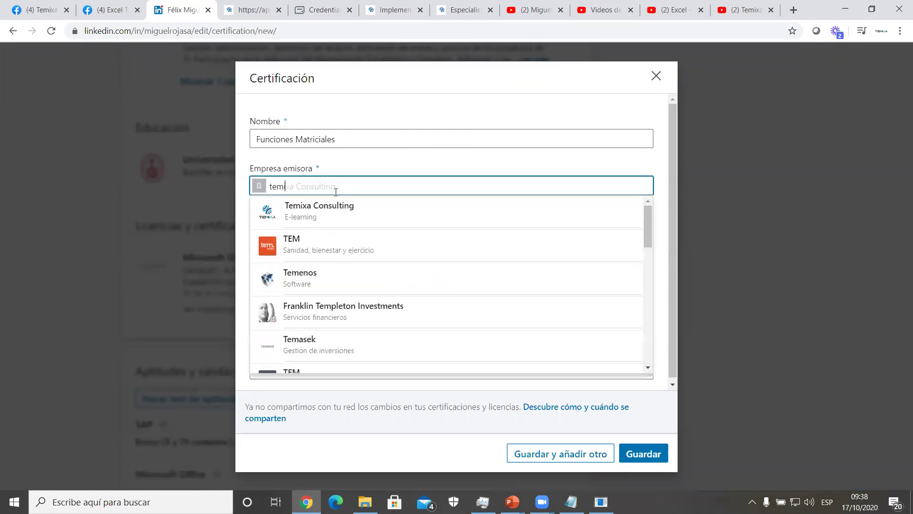
{"action": "left_click", "coordinate": [326, 208]}
{"action": "left_click", "coordinate": [310, 250]}
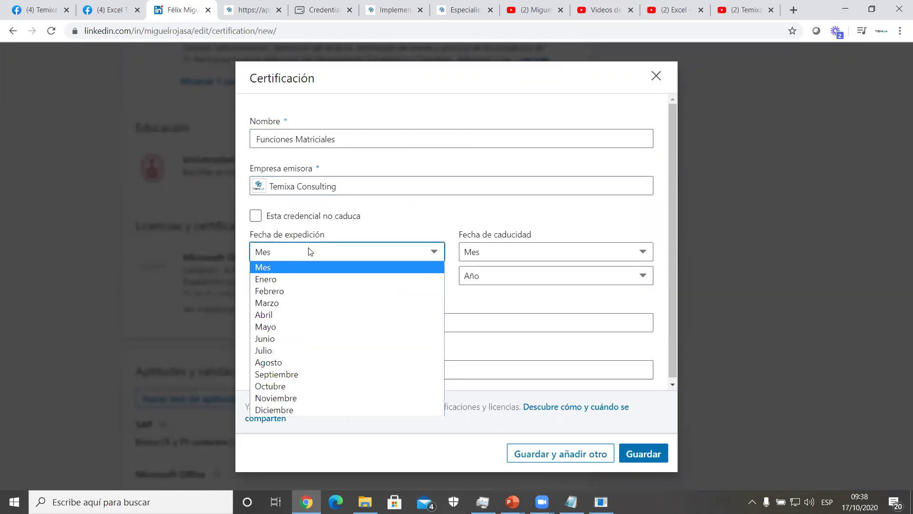
{"action": "left_click", "coordinate": [288, 277]}
{"action": "left_click", "coordinate": [288, 280]}
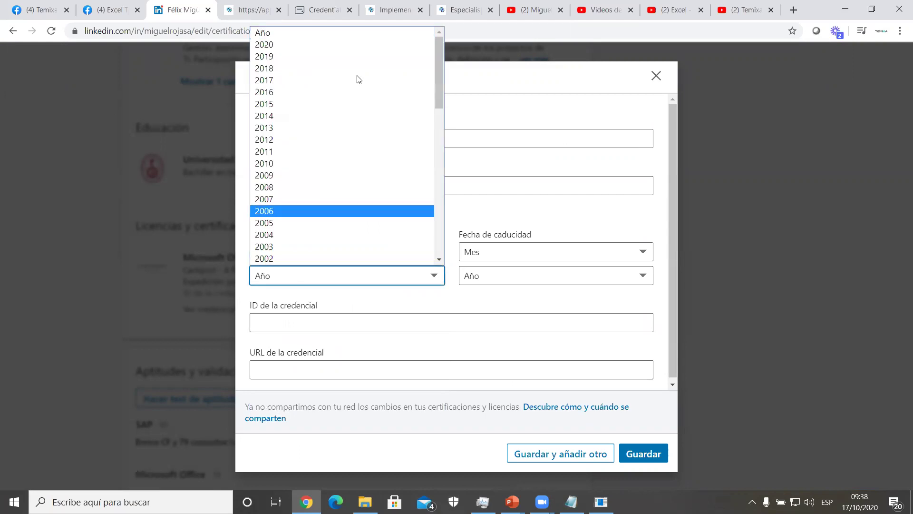
{"action": "left_click", "coordinate": [339, 44]}
- Fill the credential ID with the certificate number and the credential URL with the certificate address from the note
{"action": "left_click", "coordinate": [303, 321]}
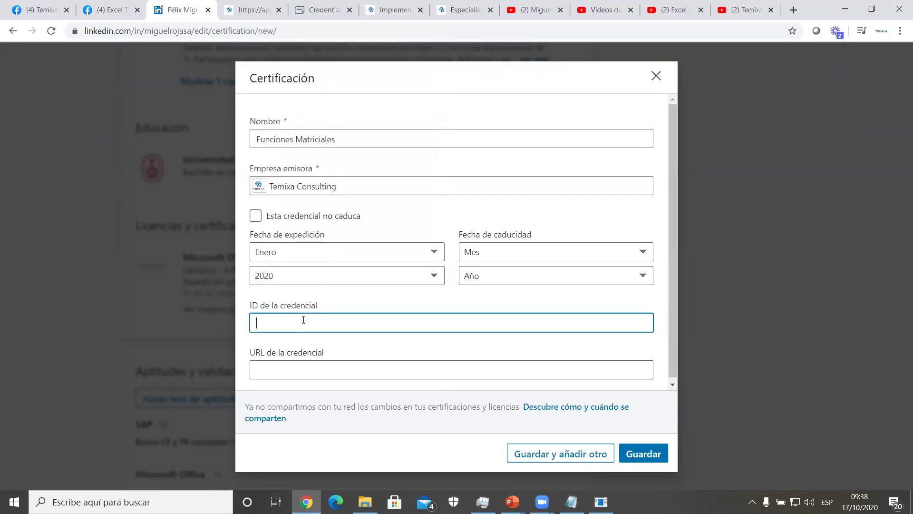
{"action": "key", "text": "alt+Tab"}
{"action": "left_click_drag", "start_coordinate": [538, 320], "coordinate": [491, 322]}
{"action": "key", "text": "ctrl+c"}
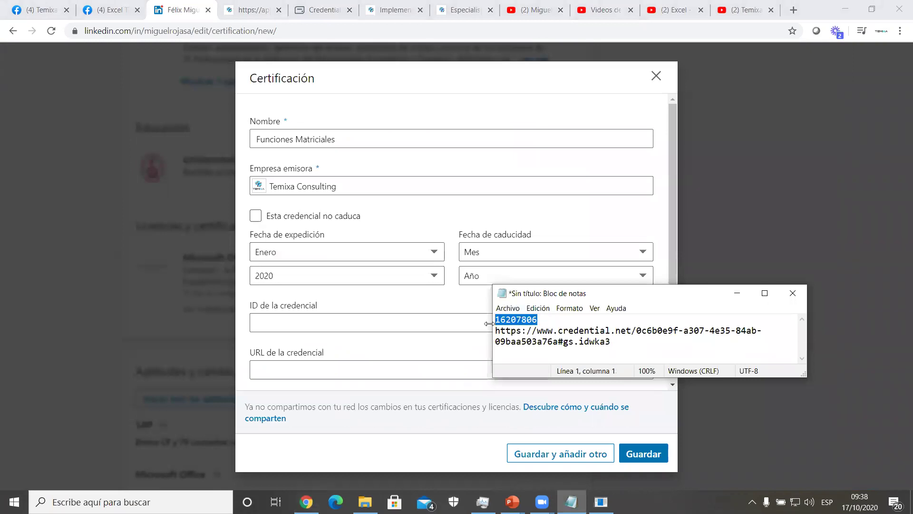
{"action": "left_click", "coordinate": [296, 321]}
{"action": "key", "text": "ctrl+v"}
{"action": "left_click", "coordinate": [306, 368]}
{"action": "key", "text": "alt+Tab"}
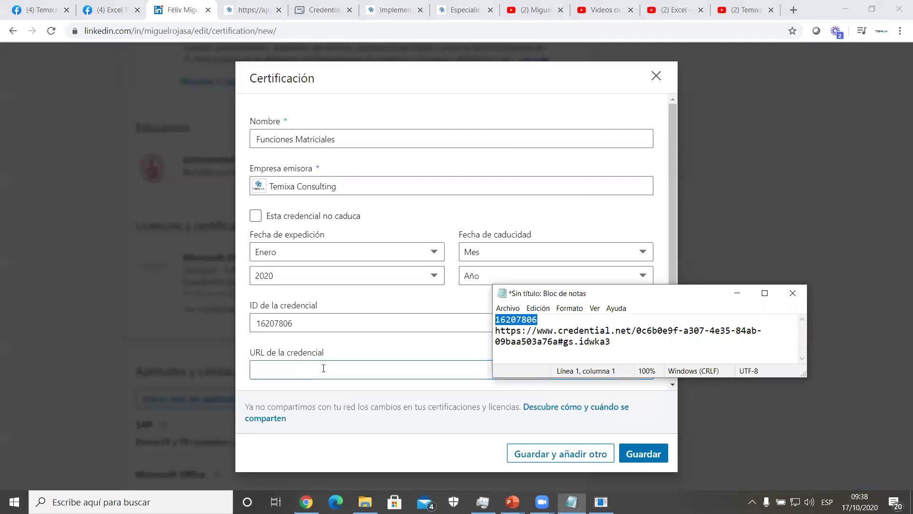
{"action": "left_click_drag", "start_coordinate": [526, 333], "coordinate": [496, 333]}
{"action": "key", "text": "ctrl+c"}
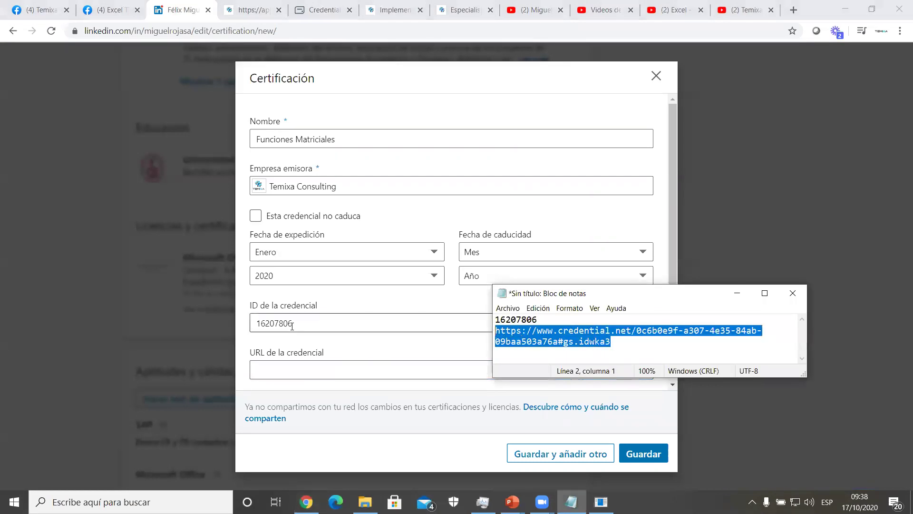
{"action": "left_click", "coordinate": [297, 365]}
{"action": "key", "text": "ctrl+v"}
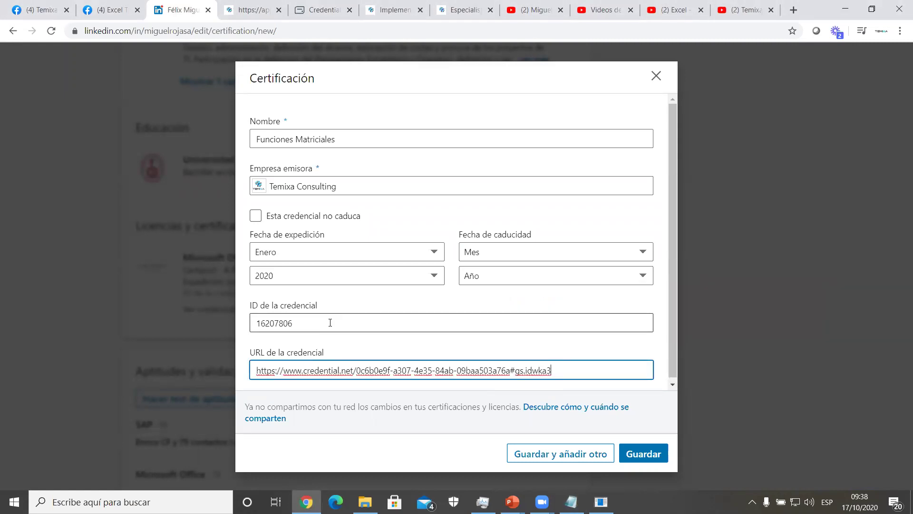
- Check the entered credential ID against the certificate and Temixa certificates pages
{"action": "left_click", "coordinate": [329, 321]}
{"action": "left_click", "coordinate": [324, 9]}
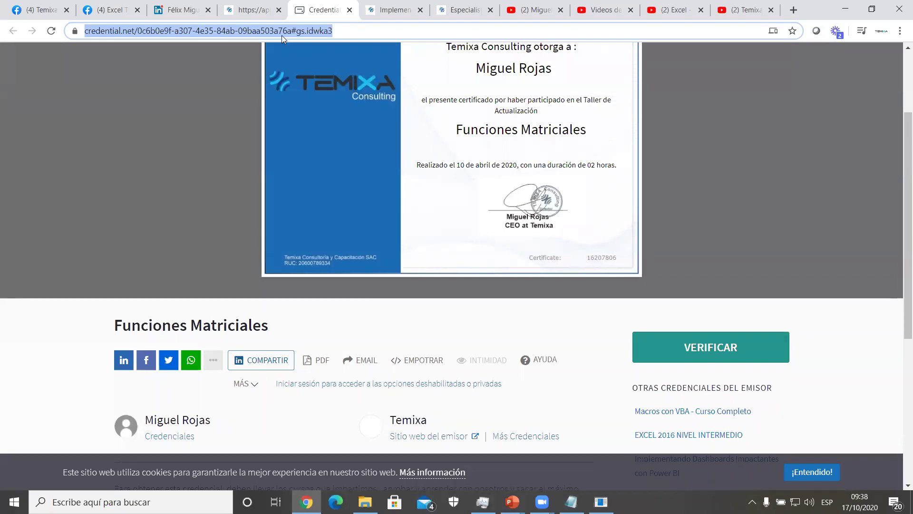
{"action": "left_click", "coordinate": [252, 10]}
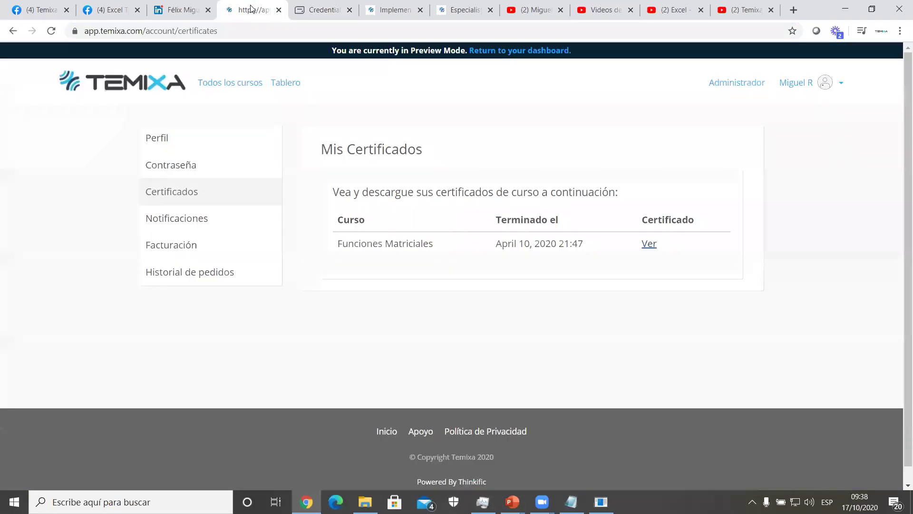
{"action": "left_click", "coordinate": [187, 9]}
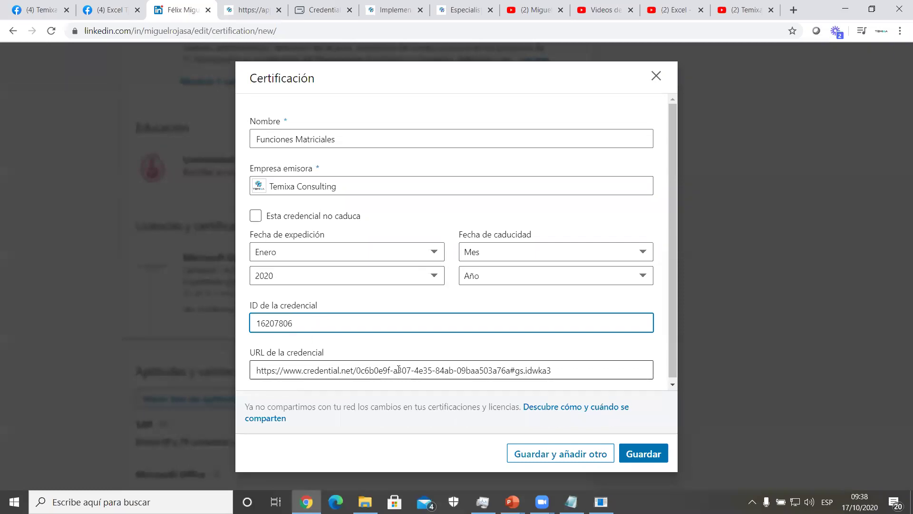
- Save the Funciones Matriciales certification and open its credential from the new profile entry
{"action": "left_click", "coordinate": [639, 456]}
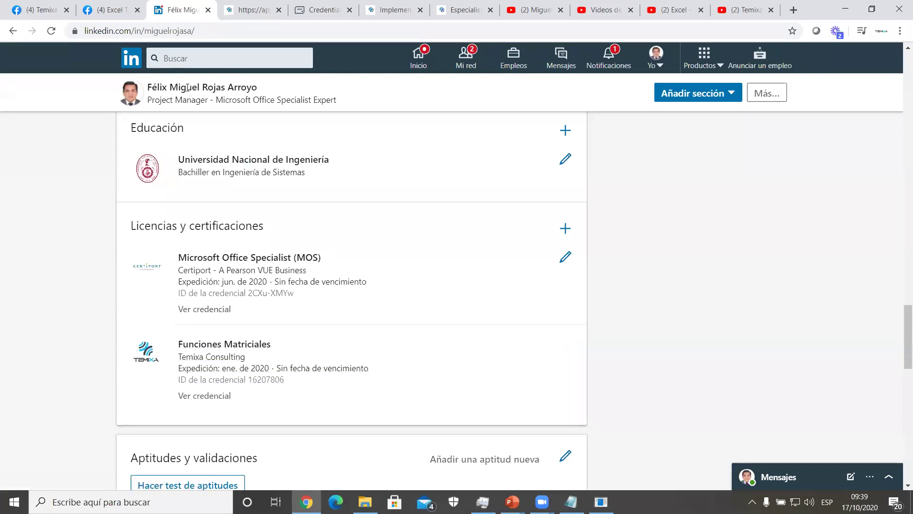
{"action": "left_click", "coordinate": [212, 397]}
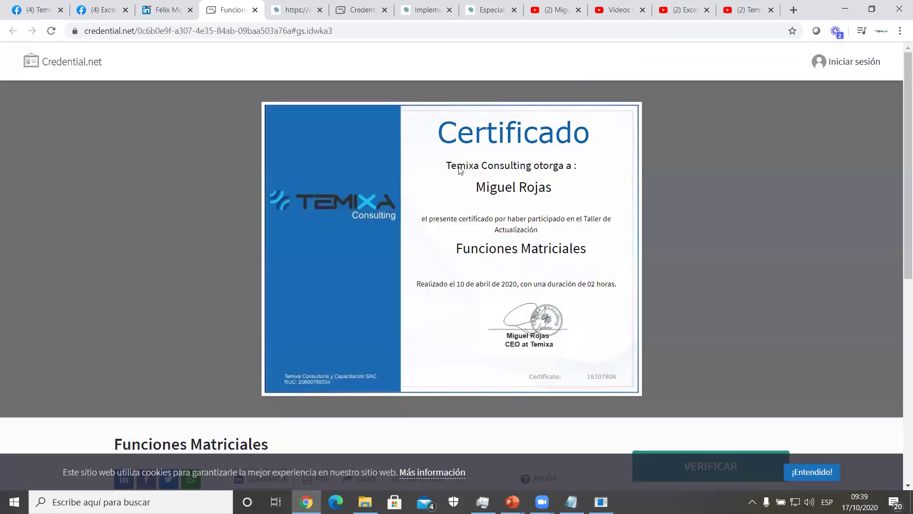
- Scroll through the Funciones Matriciales certificate dated 10 de abril de 2020 on Credential.net
{"action": "scroll", "coordinate": [459, 172], "scroll_direction": "down", "scroll_amount": 3}
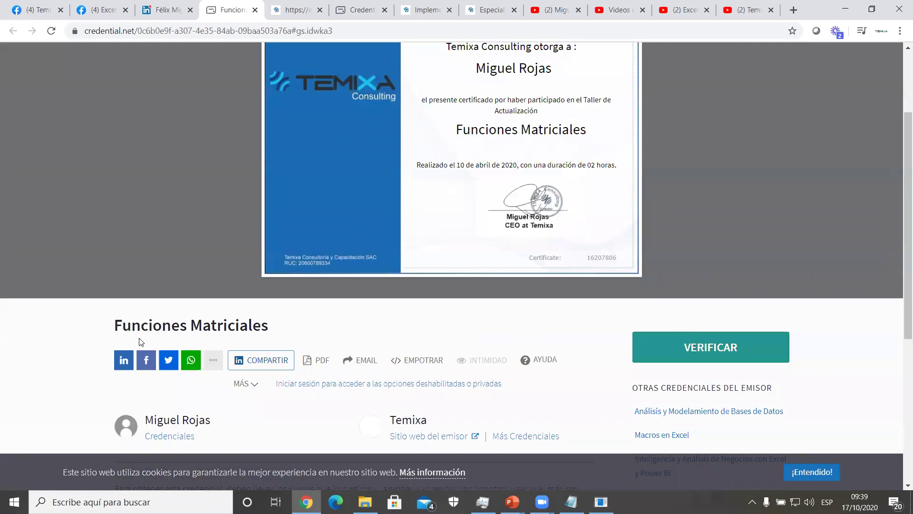
{"action": "scroll", "coordinate": [237, 258], "scroll_direction": "up", "scroll_amount": 1}
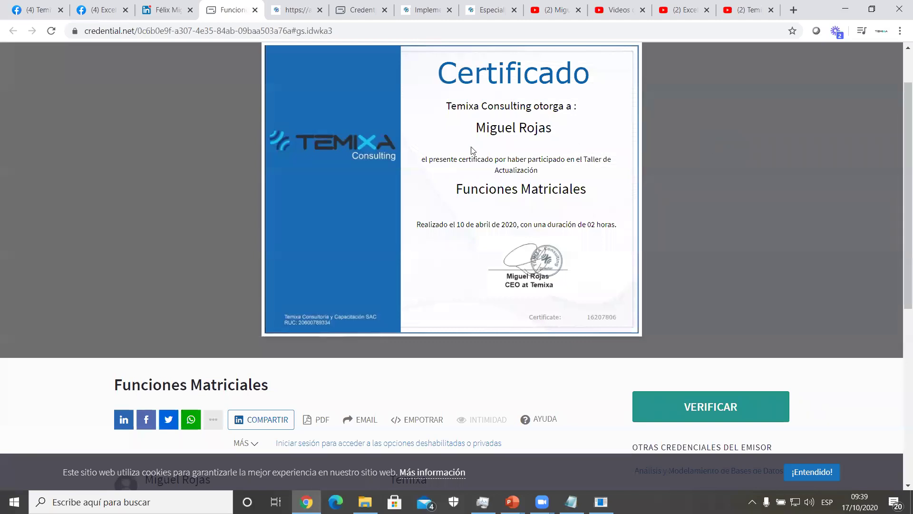
{"action": "scroll", "coordinate": [472, 151], "scroll_direction": "up", "scroll_amount": 1}
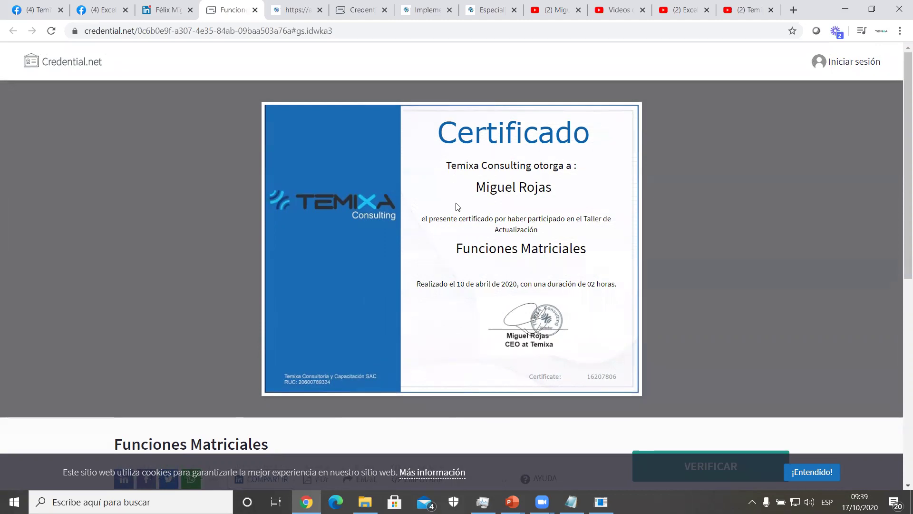
- Open the Dashboards con Excel course page and highlight its Herramientas Básicas syllabus section
{"action": "left_click", "coordinate": [300, 17]}
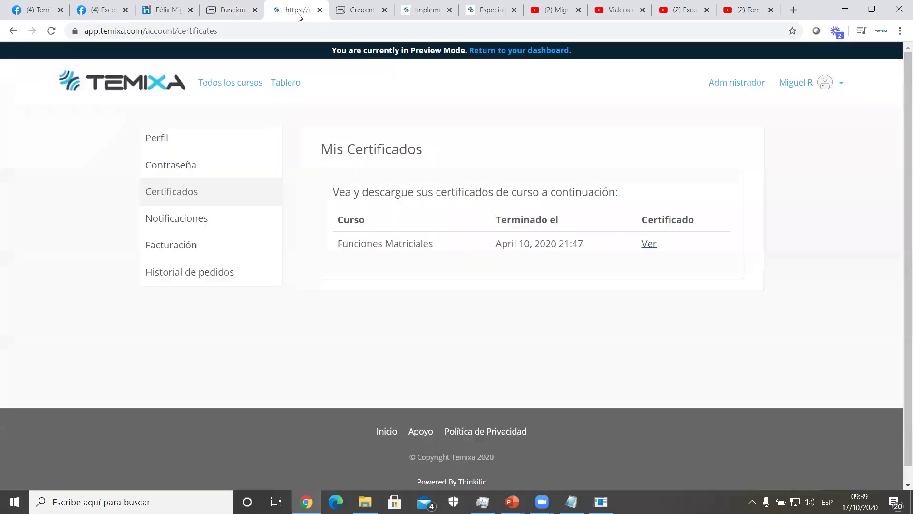
{"action": "left_click", "coordinate": [355, 12]}
{"action": "left_click", "coordinate": [412, 13]}
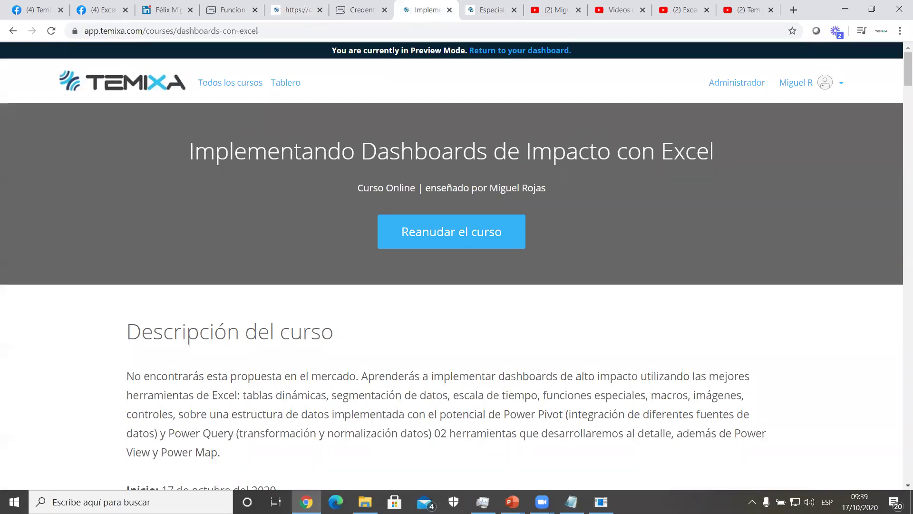
{"action": "left_click_drag", "start_coordinate": [901, 79], "coordinate": [899, 145]}
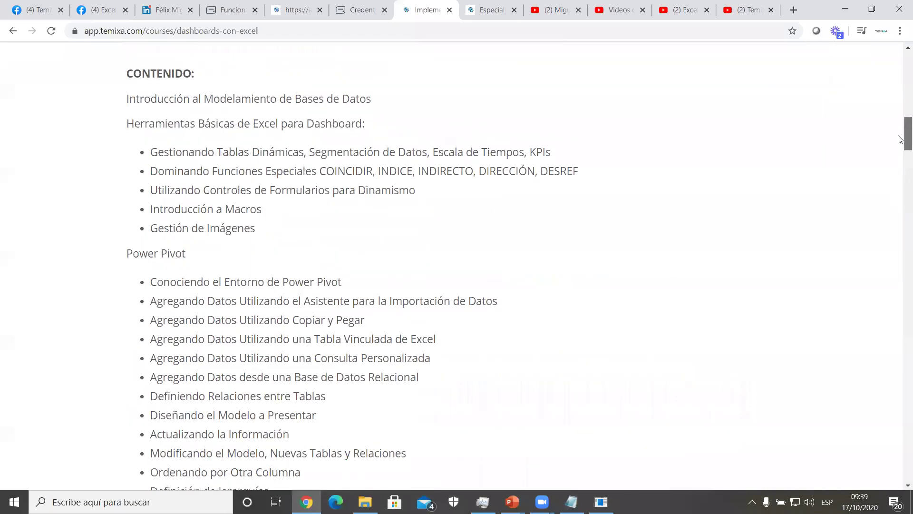
{"action": "left_click_drag", "start_coordinate": [127, 124], "coordinate": [290, 232]}
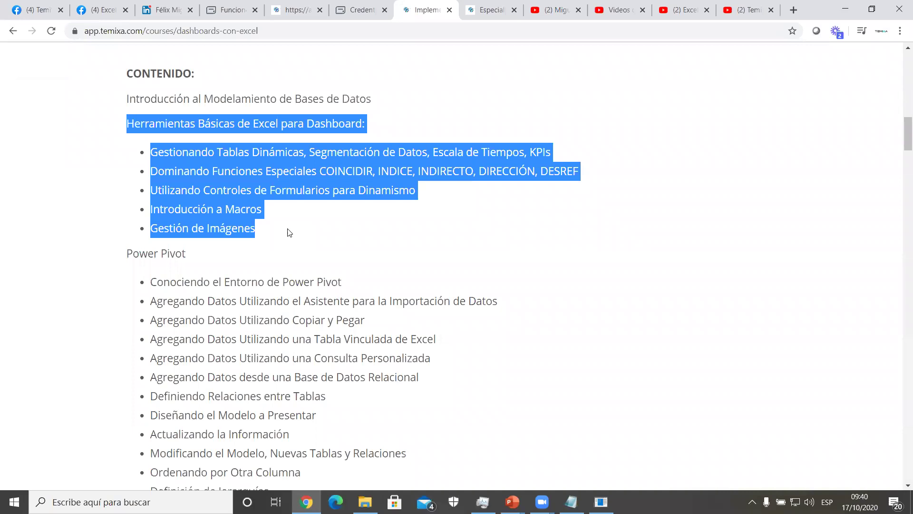
{"action": "left_click", "coordinate": [259, 232]}
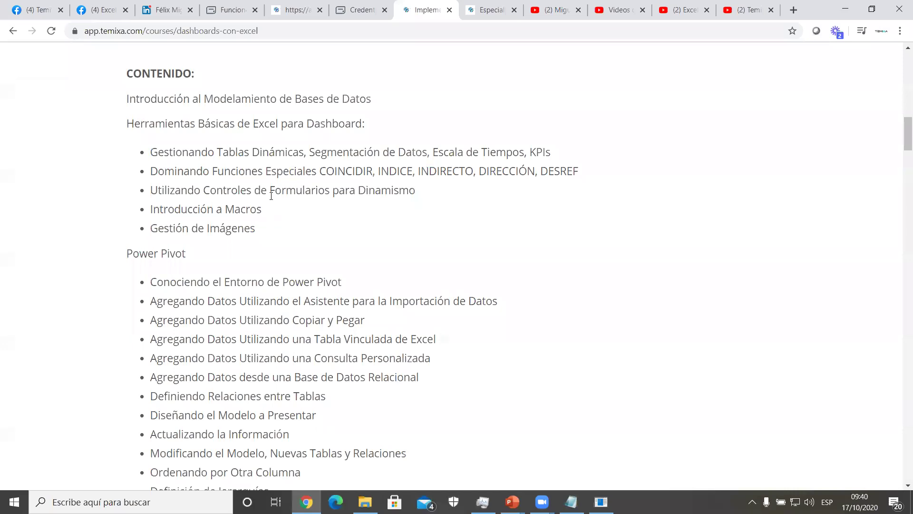
- Scroll the syllabus down and highlight the Power Query topics
{"action": "scroll", "coordinate": [205, 226], "scroll_direction": "down", "scroll_amount": 1}
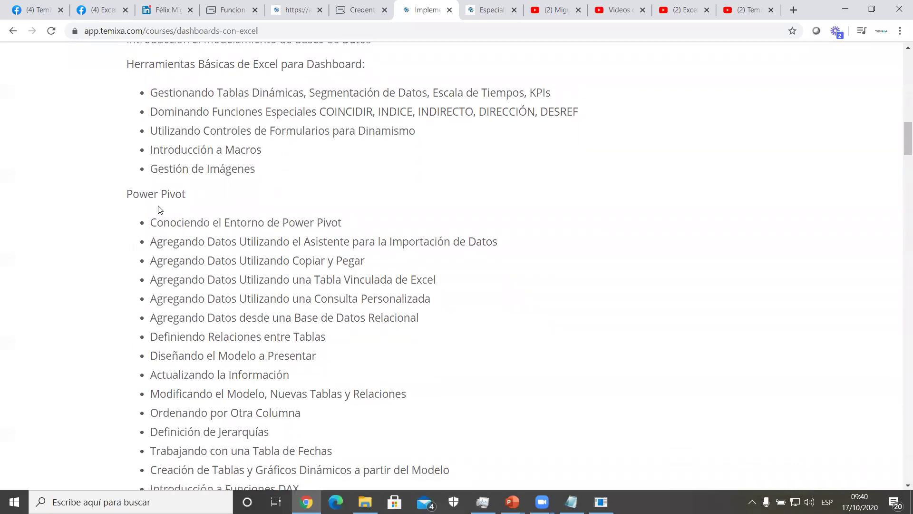
{"action": "scroll", "coordinate": [158, 209], "scroll_direction": "down", "scroll_amount": 3}
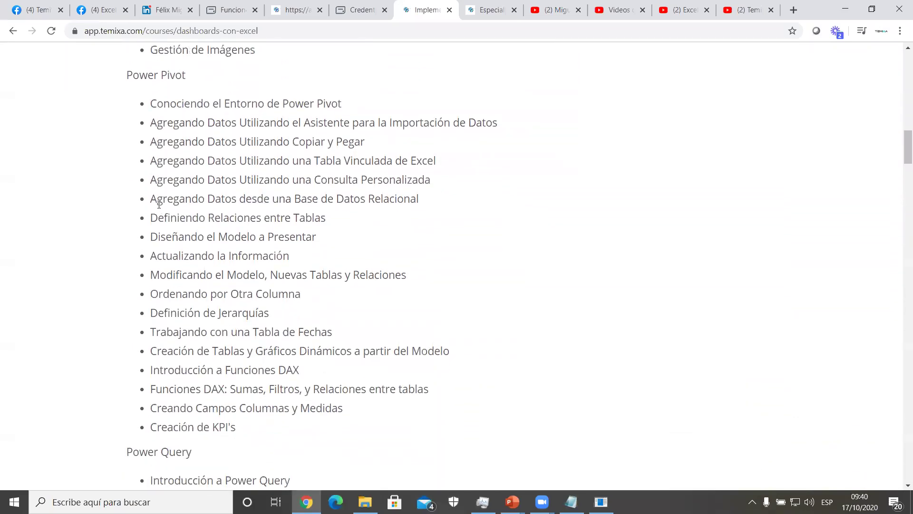
{"action": "scroll", "coordinate": [159, 205], "scroll_direction": "down", "scroll_amount": 3}
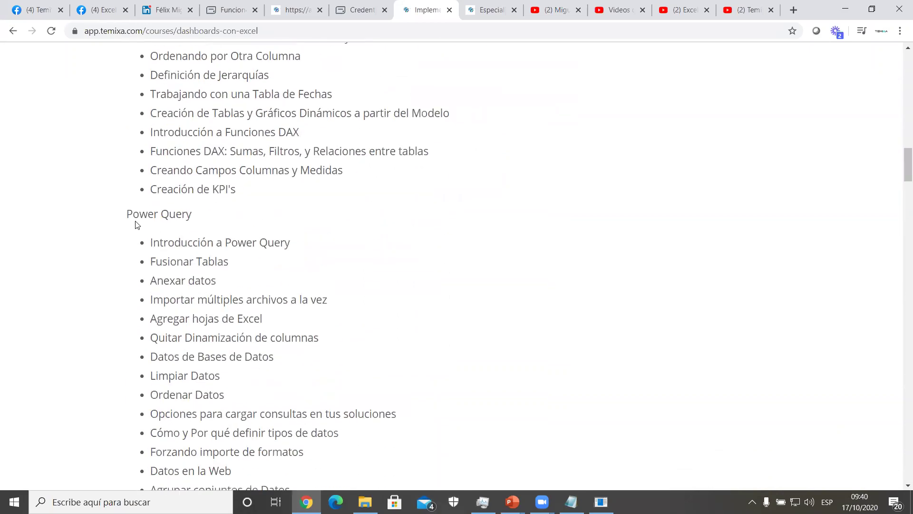
{"action": "left_click_drag", "start_coordinate": [129, 213], "coordinate": [193, 344]}
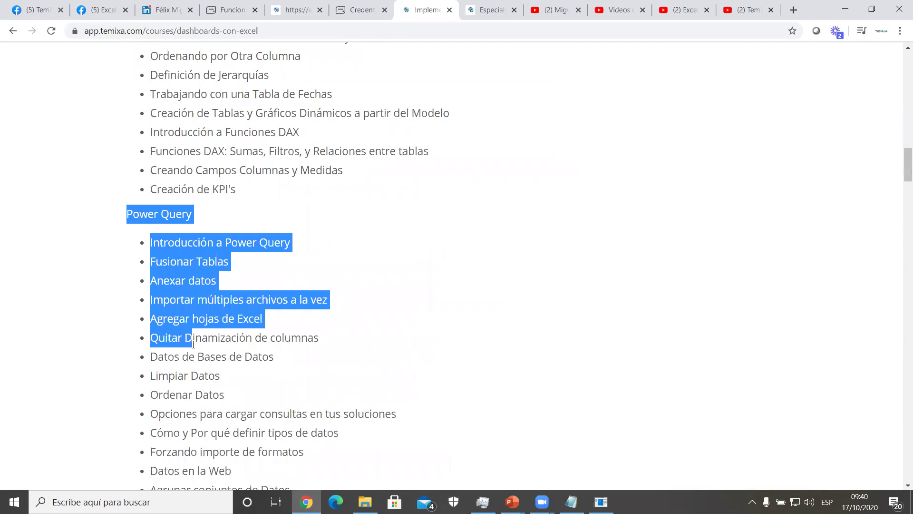
{"action": "scroll", "coordinate": [192, 344], "scroll_direction": "down", "scroll_amount": 4}
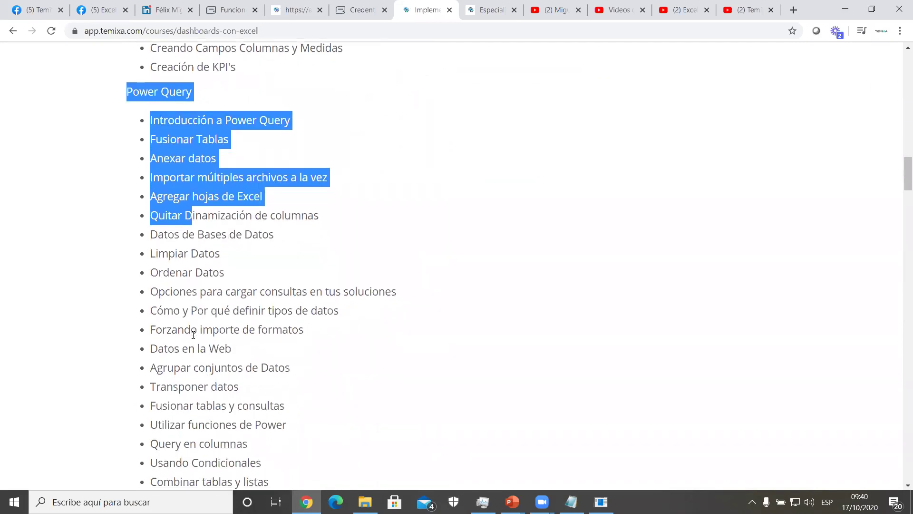
{"action": "scroll", "coordinate": [193, 338], "scroll_direction": "up", "scroll_amount": 9}
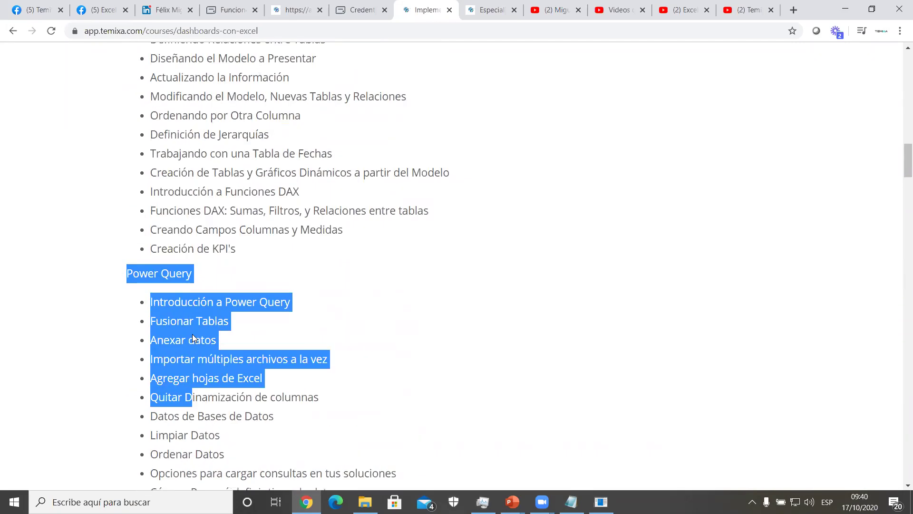
{"action": "scroll", "coordinate": [183, 267], "scroll_direction": "up", "scroll_amount": 1}
- Highlight the remaining syllabus sections, covering Power View, Power Map and Power BI topics
{"action": "left_click_drag", "start_coordinate": [127, 190], "coordinate": [243, 426]}
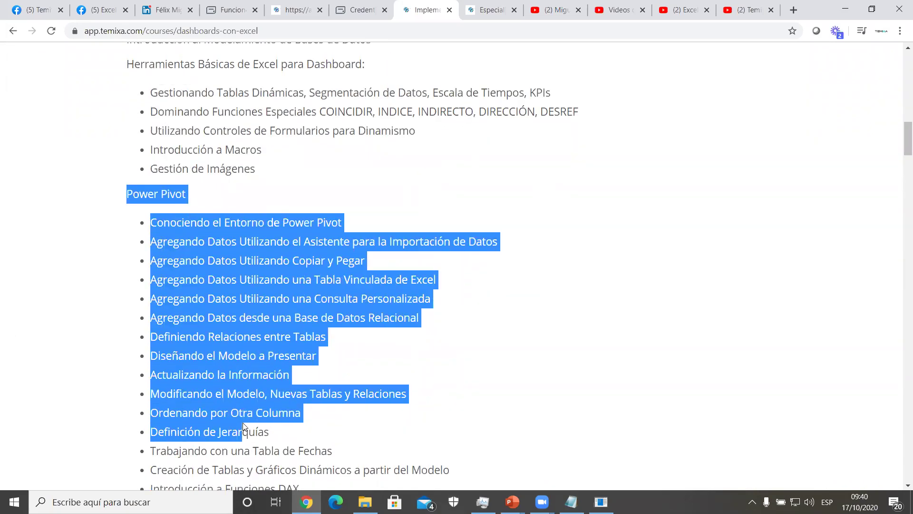
{"action": "scroll", "coordinate": [244, 425], "scroll_direction": "down", "scroll_amount": 13}
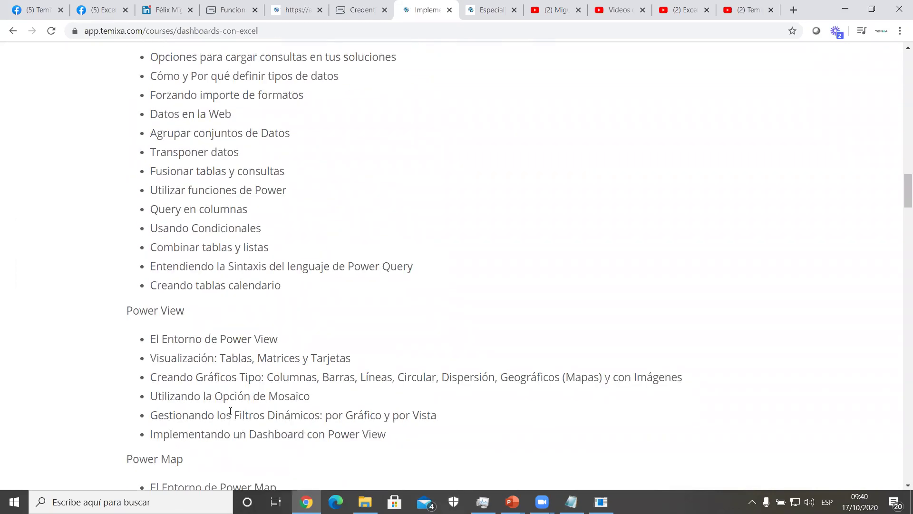
{"action": "scroll", "coordinate": [244, 422], "scroll_direction": "down", "scroll_amount": 2}
{"action": "left_click_drag", "start_coordinate": [140, 191], "coordinate": [263, 315]}
{"action": "scroll", "coordinate": [172, 278], "scroll_direction": "down", "scroll_amount": 2}
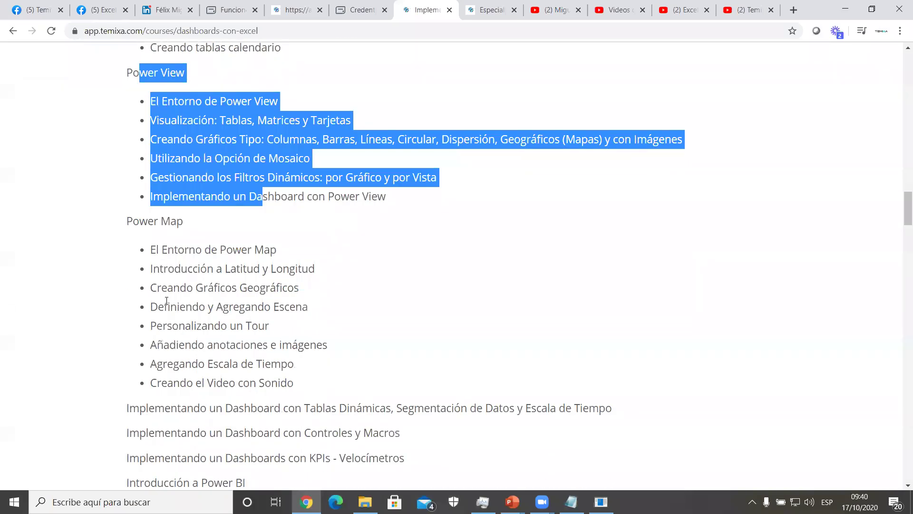
{"action": "scroll", "coordinate": [166, 301], "scroll_direction": "down", "scroll_amount": 2}
{"action": "left_click_drag", "start_coordinate": [128, 290], "coordinate": [286, 379]}
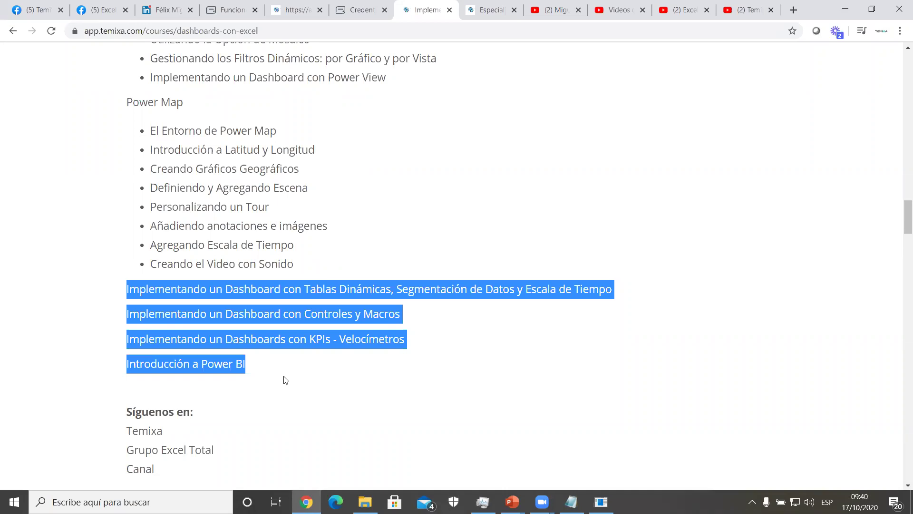
{"action": "scroll", "coordinate": [345, 234], "scroll_direction": "up", "scroll_amount": 1}
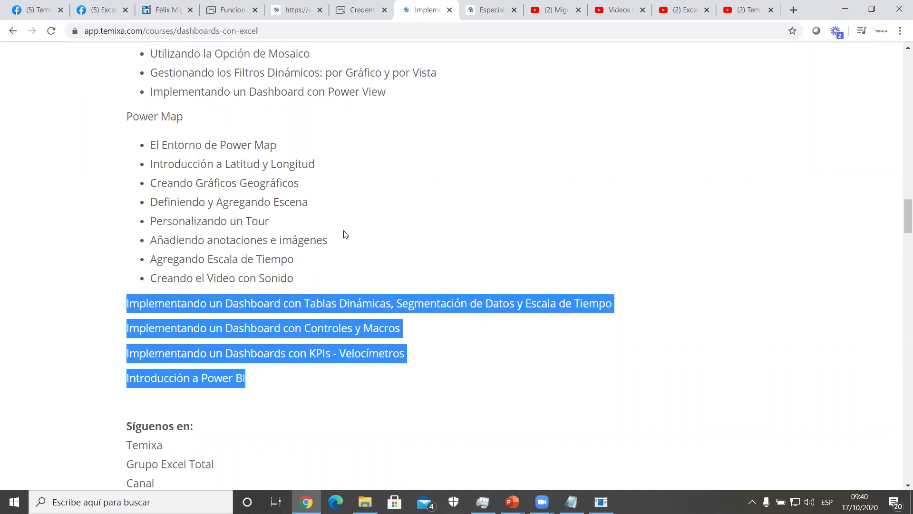
{"action": "scroll", "coordinate": [345, 234], "scroll_direction": "up", "scroll_amount": 3}
- Open the Excel and Power BI specialist bundle page and scroll down to its included courses
{"action": "left_click", "coordinate": [468, 11]}
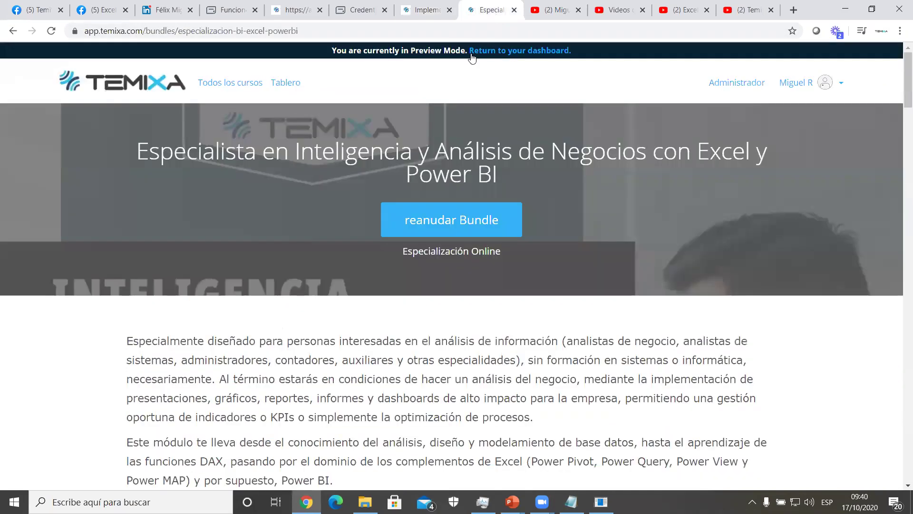
{"action": "scroll", "coordinate": [392, 166], "scroll_direction": "down", "scroll_amount": 6}
{"action": "scroll", "coordinate": [368, 222], "scroll_direction": "down", "scroll_amount": 5}
{"action": "scroll", "coordinate": [368, 224], "scroll_direction": "up", "scroll_amount": 4}
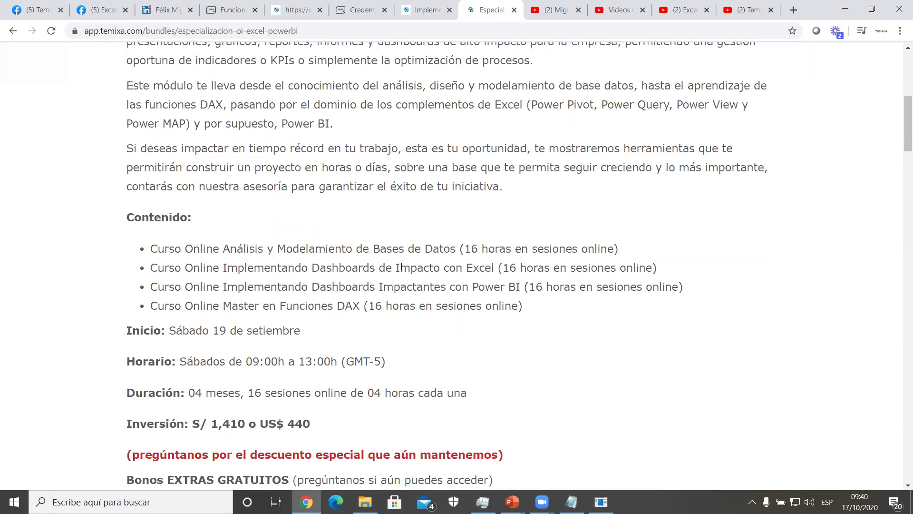
{"action": "scroll", "coordinate": [295, 288], "scroll_direction": "down", "scroll_amount": 1}
{"action": "scroll", "coordinate": [295, 288], "scroll_direction": "down", "scroll_amount": 14}
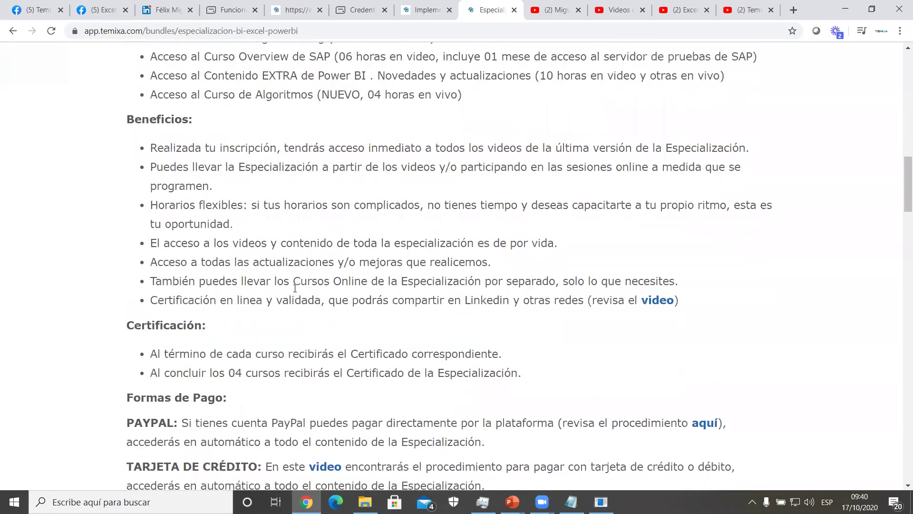
{"action": "scroll", "coordinate": [295, 288], "scroll_direction": "down", "scroll_amount": 15}
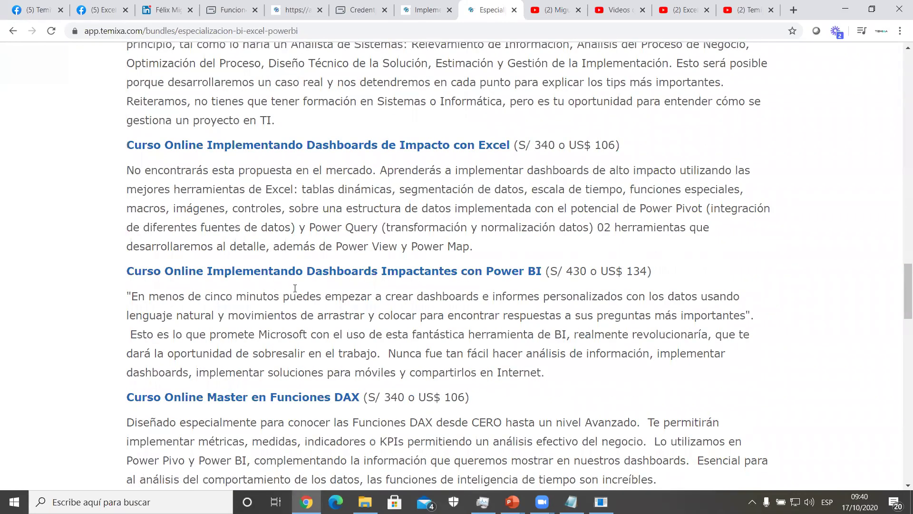
{"action": "scroll", "coordinate": [295, 288], "scroll_direction": "down", "scroll_amount": 12}
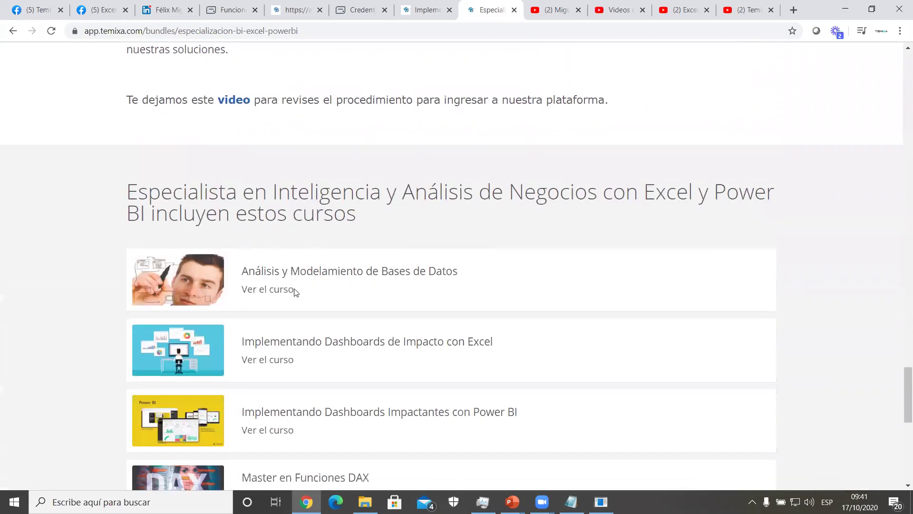
{"action": "scroll", "coordinate": [295, 290], "scroll_direction": "down", "scroll_amount": 1}
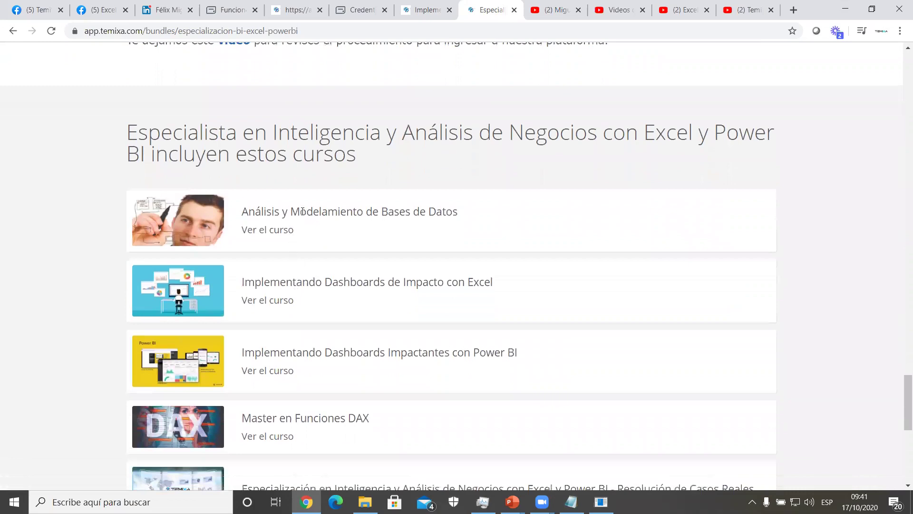
{"action": "scroll", "coordinate": [390, 305], "scroll_direction": "down", "scroll_amount": 1}
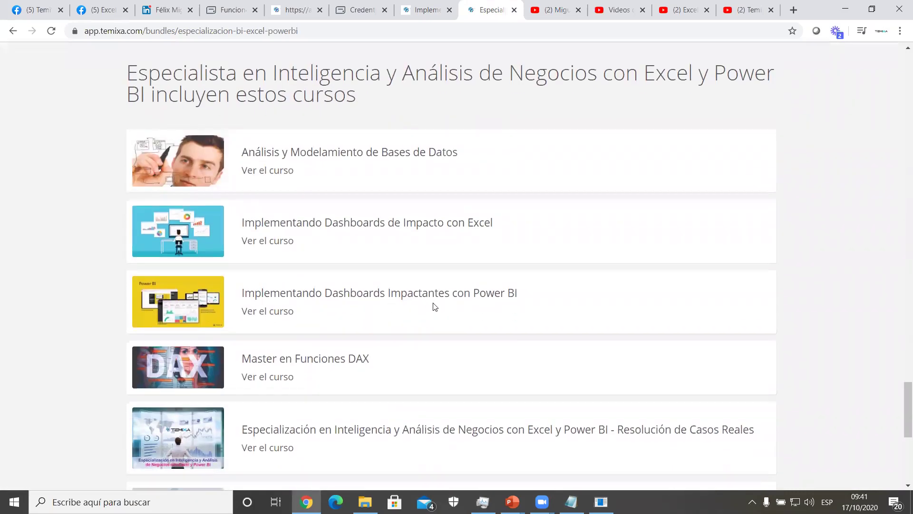
{"action": "scroll", "coordinate": [361, 313], "scroll_direction": "down", "scroll_amount": 1}
{"action": "scroll", "coordinate": [316, 308], "scroll_direction": "down", "scroll_amount": 1}
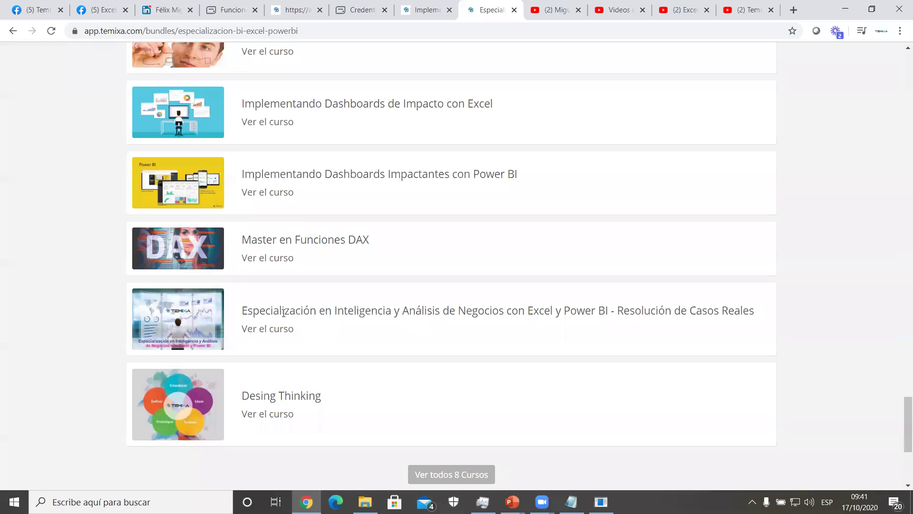
{"action": "scroll", "coordinate": [283, 313], "scroll_direction": "down", "scroll_amount": 2}
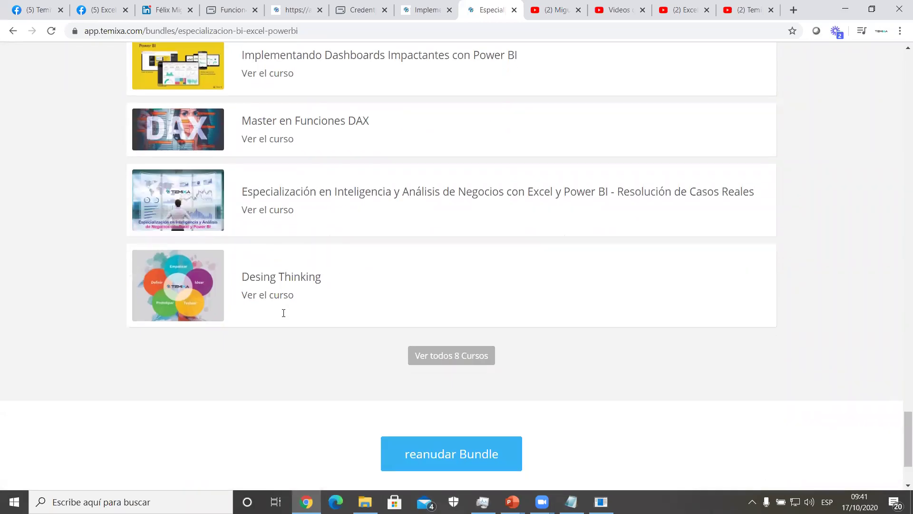
- Expand 'Ver todos 8 Cursos' to list all eight bundle courses, including DAX and SAP
{"action": "left_click", "coordinate": [486, 360]}
{"action": "scroll", "coordinate": [379, 361], "scroll_direction": "down", "scroll_amount": 2}
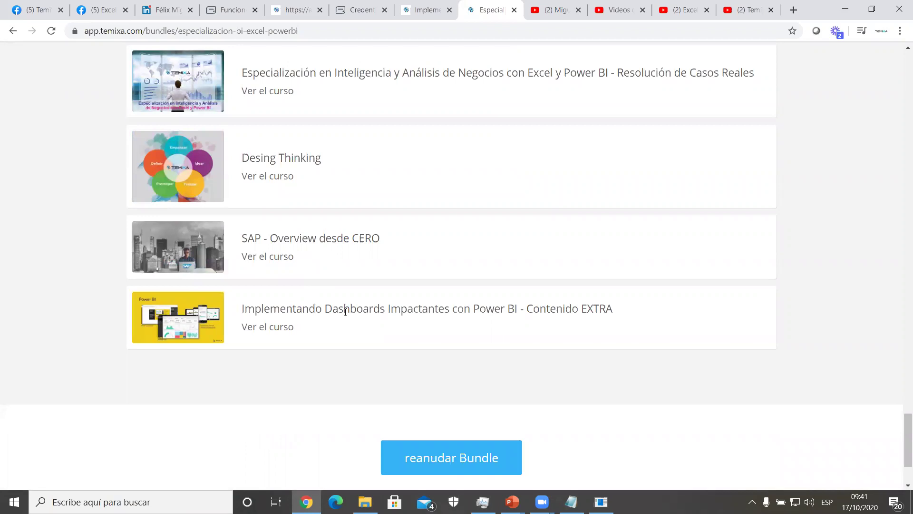
{"action": "scroll", "coordinate": [489, 289], "scroll_direction": "up", "scroll_amount": 3}
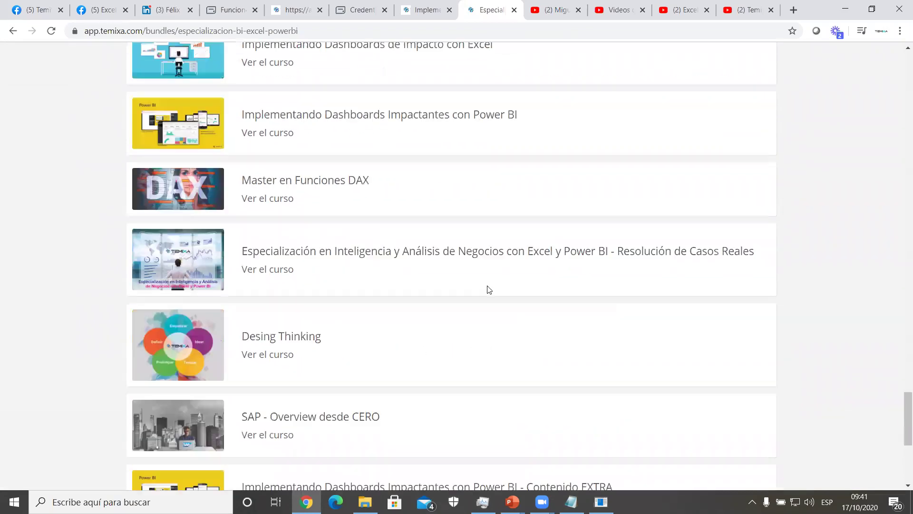
{"action": "scroll", "coordinate": [488, 290], "scroll_direction": "up", "scroll_amount": 3}
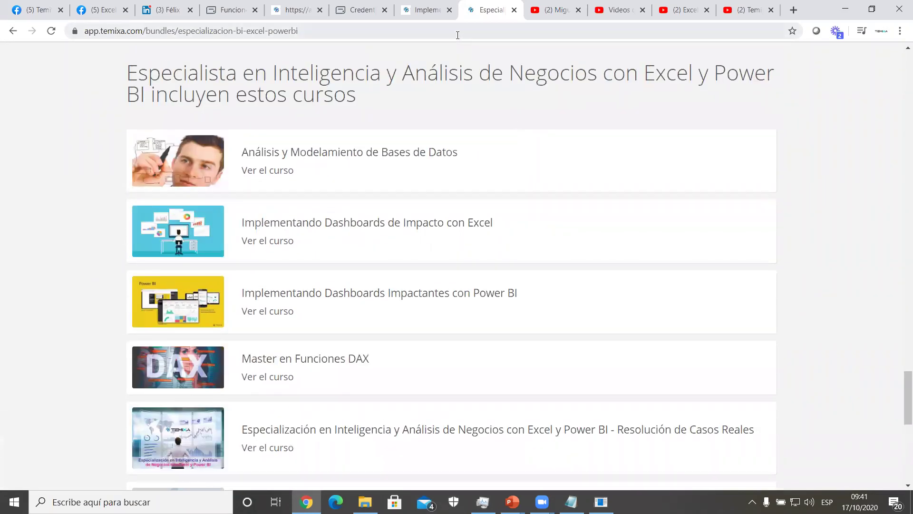
- Go from the Excel dashboards course page to the full 'Todos los cursos' catalogue
{"action": "left_click", "coordinate": [434, 10]}
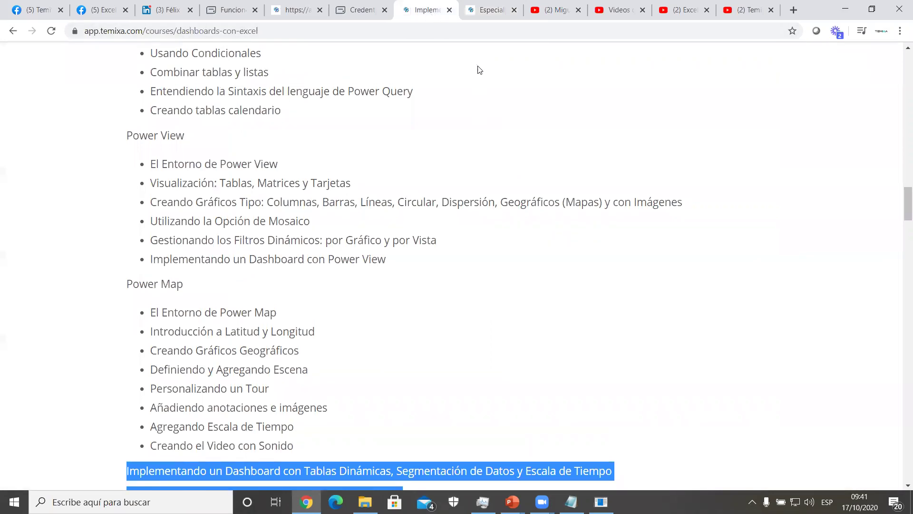
{"action": "scroll", "coordinate": [479, 71], "scroll_direction": "up", "scroll_amount": 15}
{"action": "scroll", "coordinate": [481, 79], "scroll_direction": "up", "scroll_amount": 8}
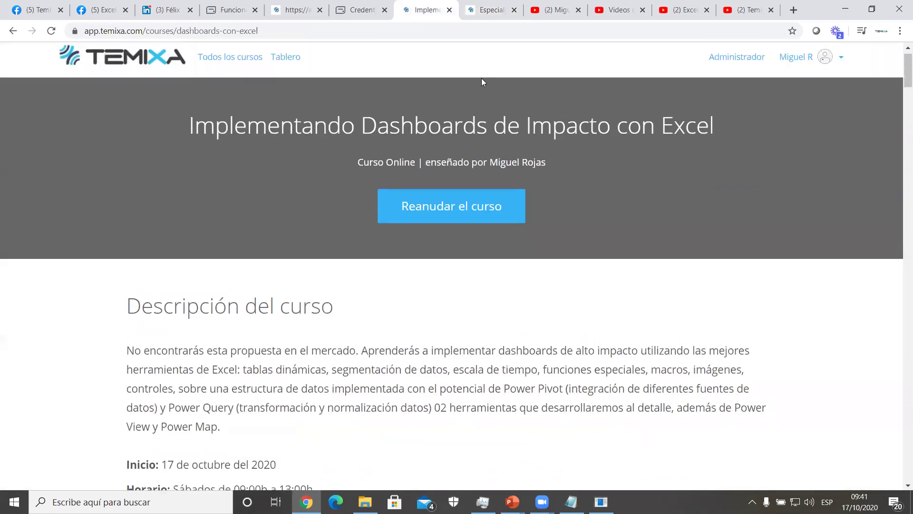
{"action": "left_click", "coordinate": [231, 83]}
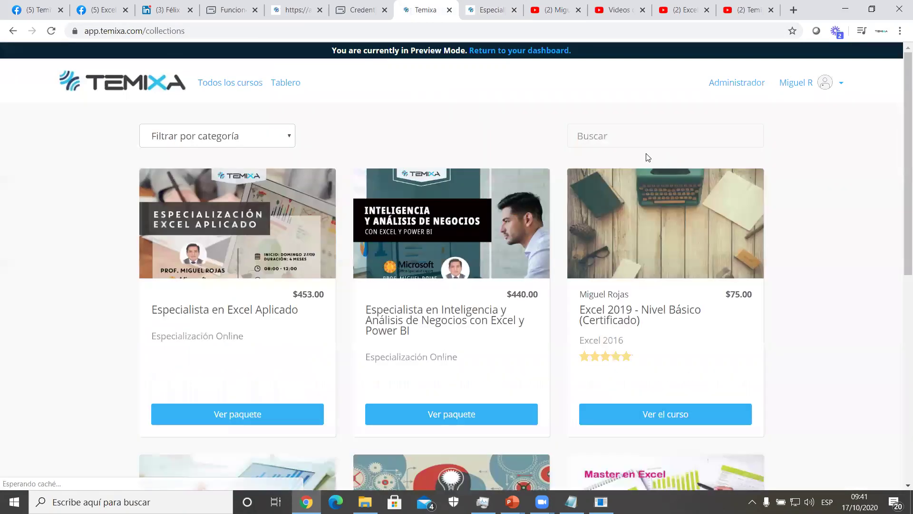
- Search the catalogue for 'extra'
{"action": "left_click", "coordinate": [644, 142]}
{"action": "type", "text": "extra"}
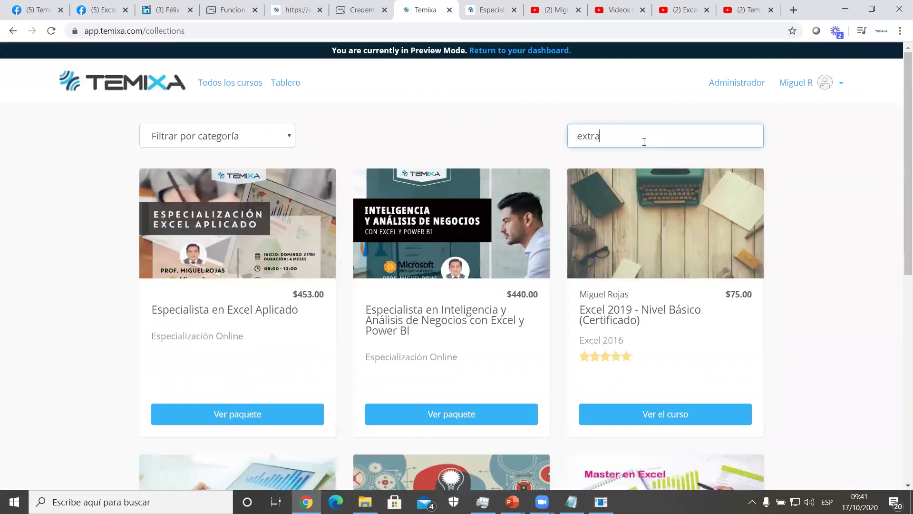
{"action": "key", "text": "Return"}
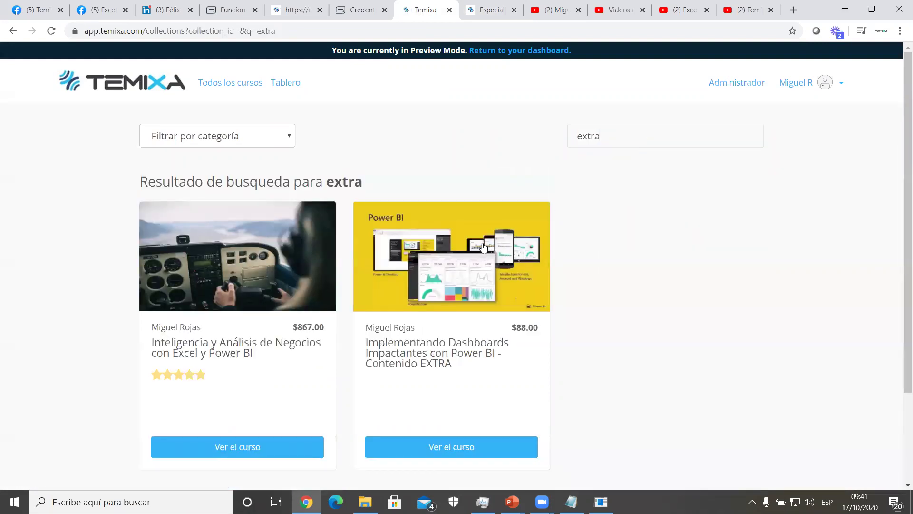
- Open the Power BI Contenido EXTRA course and scroll to its Plan de estudios, Capítulo 1 lessons
{"action": "left_click", "coordinate": [484, 247]}
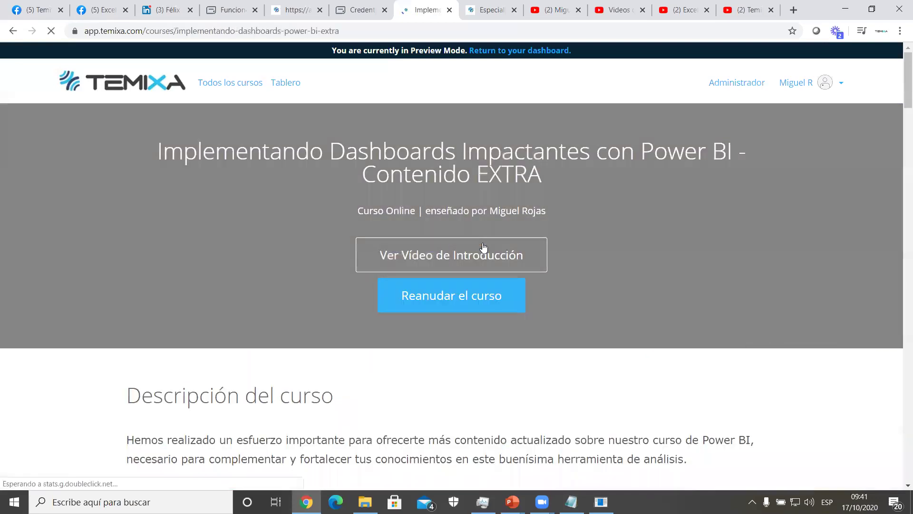
{"action": "scroll", "coordinate": [437, 250], "scroll_direction": "down", "scroll_amount": 5}
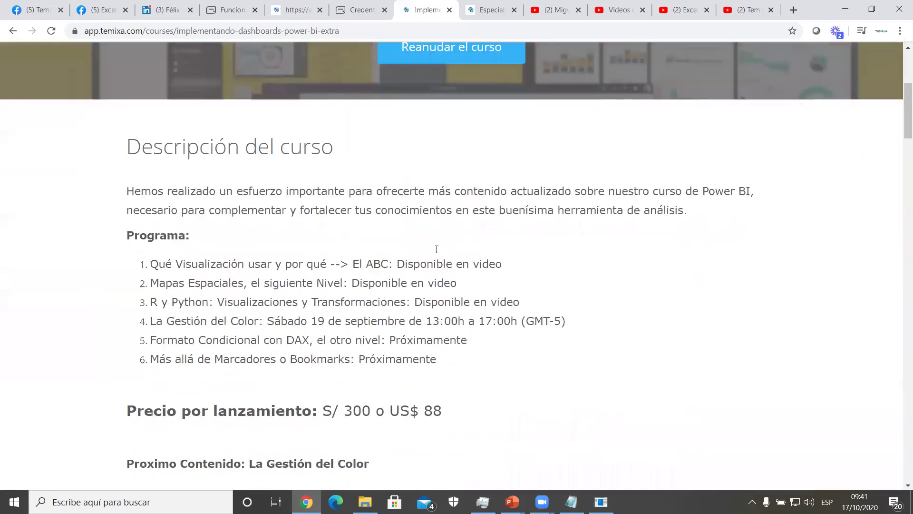
{"action": "scroll", "coordinate": [437, 249], "scroll_direction": "down", "scroll_amount": 2}
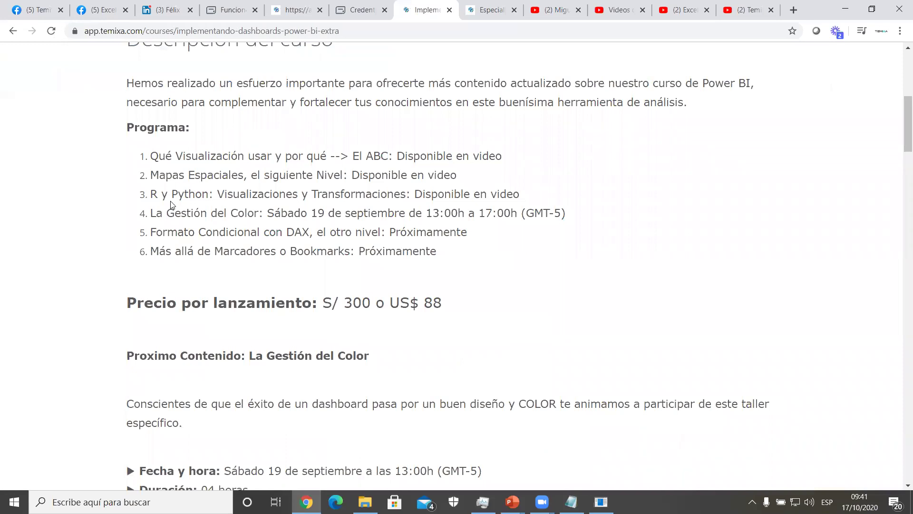
{"action": "scroll", "coordinate": [215, 232], "scroll_direction": "down", "scroll_amount": 8}
{"action": "scroll", "coordinate": [215, 234], "scroll_direction": "down", "scroll_amount": 15}
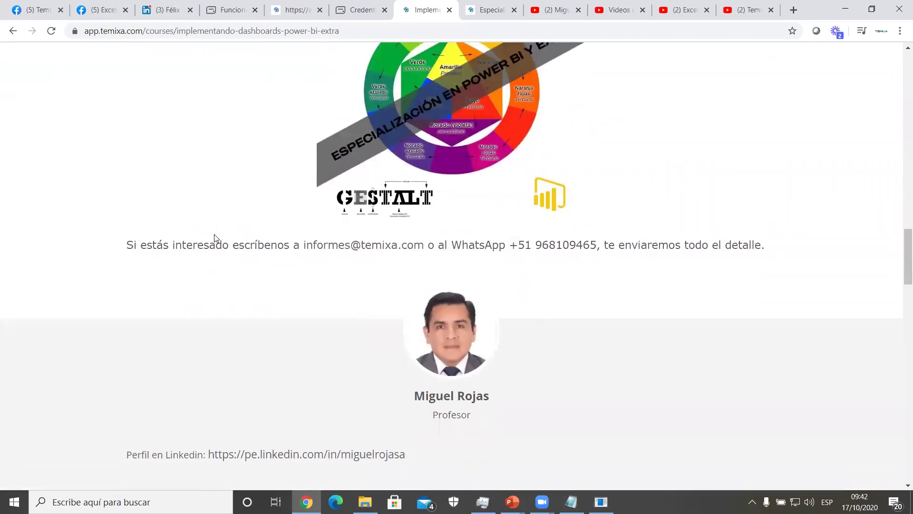
{"action": "scroll", "coordinate": [215, 237], "scroll_direction": "down", "scroll_amount": 16}
{"action": "scroll", "coordinate": [215, 233], "scroll_direction": "up", "scroll_amount": 1}
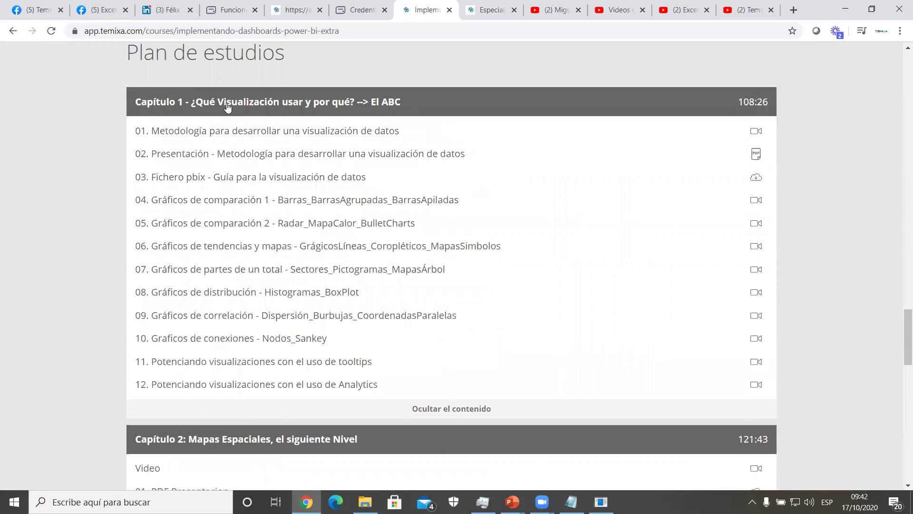
{"action": "scroll", "coordinate": [546, 195], "scroll_direction": "down", "scroll_amount": 1}
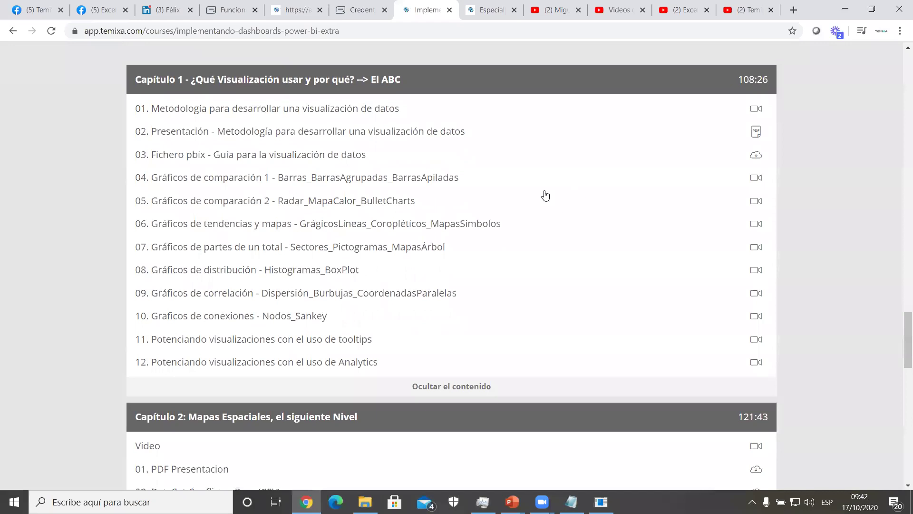
{"action": "scroll", "coordinate": [546, 195], "scroll_direction": "down", "scroll_amount": 5}
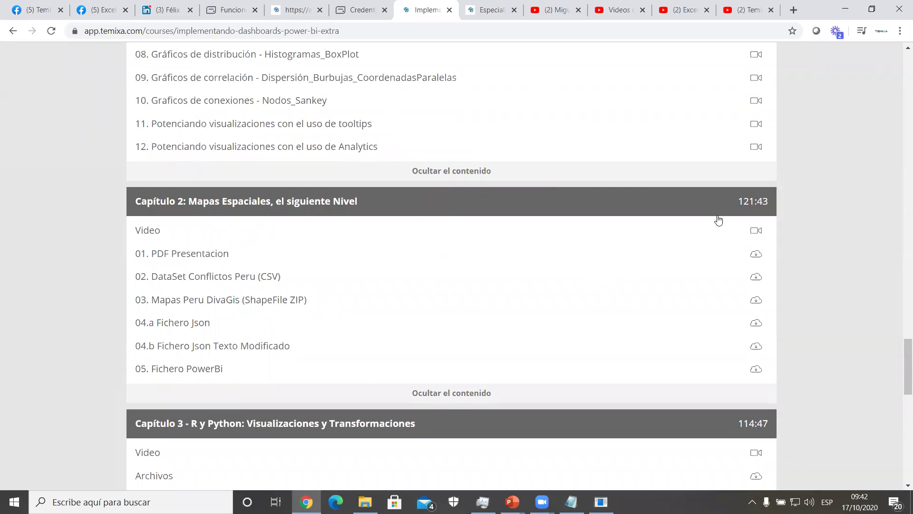
- Scroll the Power BI course chapters, then view the bundle's included courses and the YouTube channel
{"action": "scroll", "coordinate": [440, 286], "scroll_direction": "down", "scroll_amount": 2}
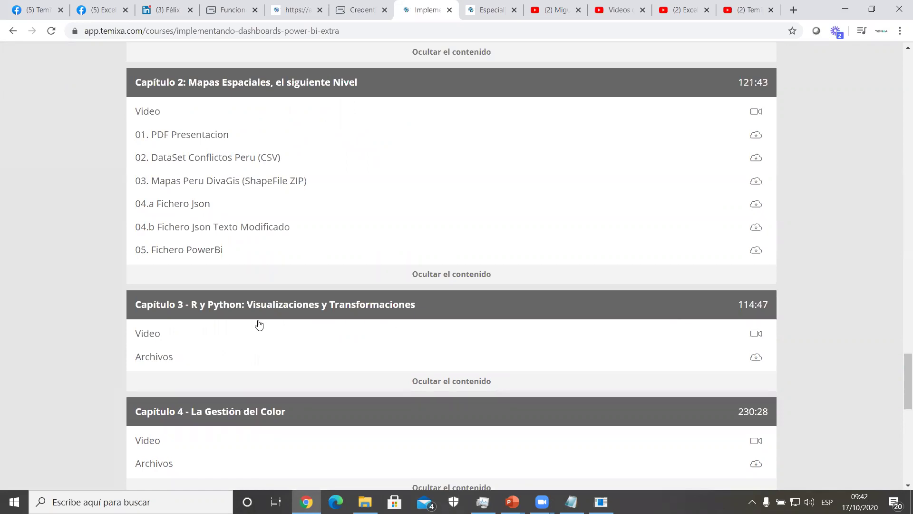
{"action": "scroll", "coordinate": [259, 325], "scroll_direction": "down", "scroll_amount": 3}
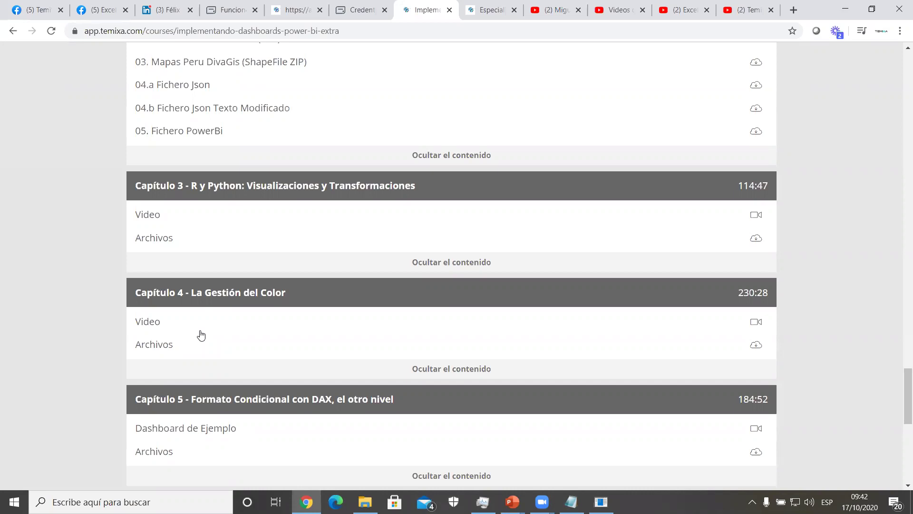
{"action": "scroll", "coordinate": [201, 336], "scroll_direction": "down", "scroll_amount": 3}
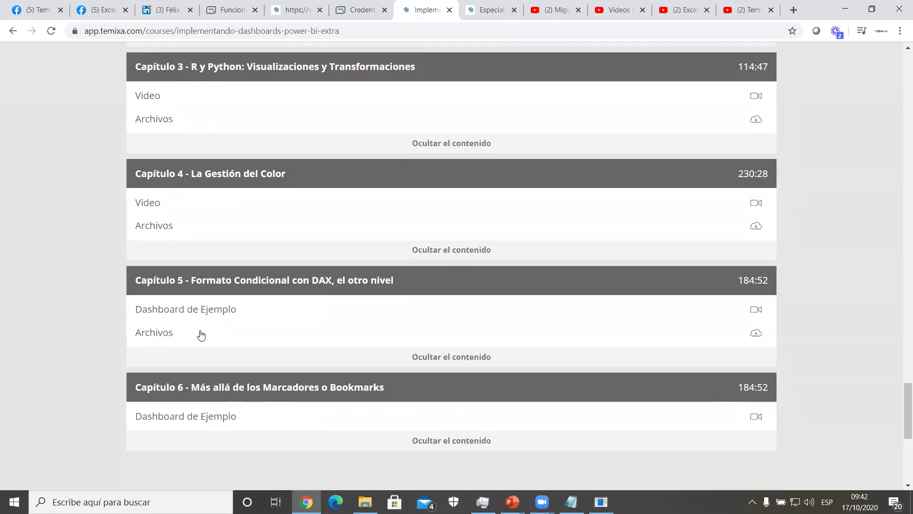
{"action": "scroll", "coordinate": [201, 336], "scroll_direction": "up", "scroll_amount": 5}
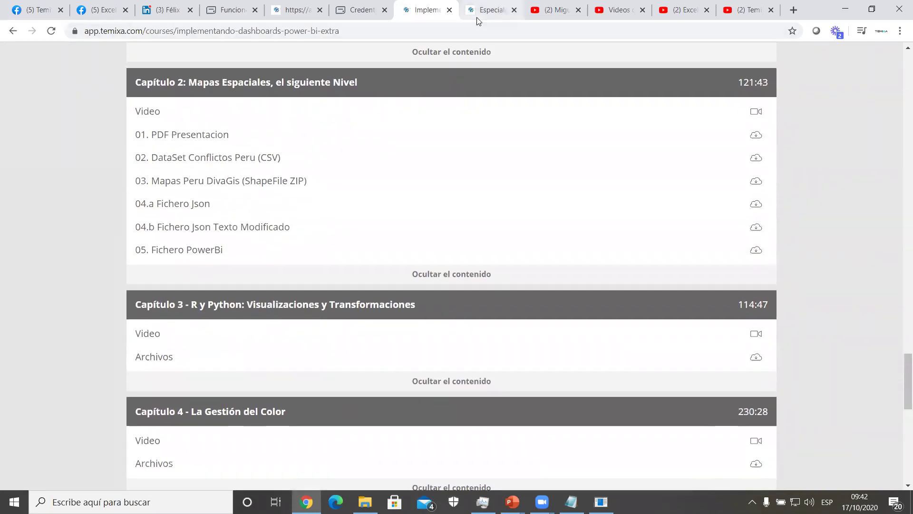
{"action": "left_click", "coordinate": [483, 15]}
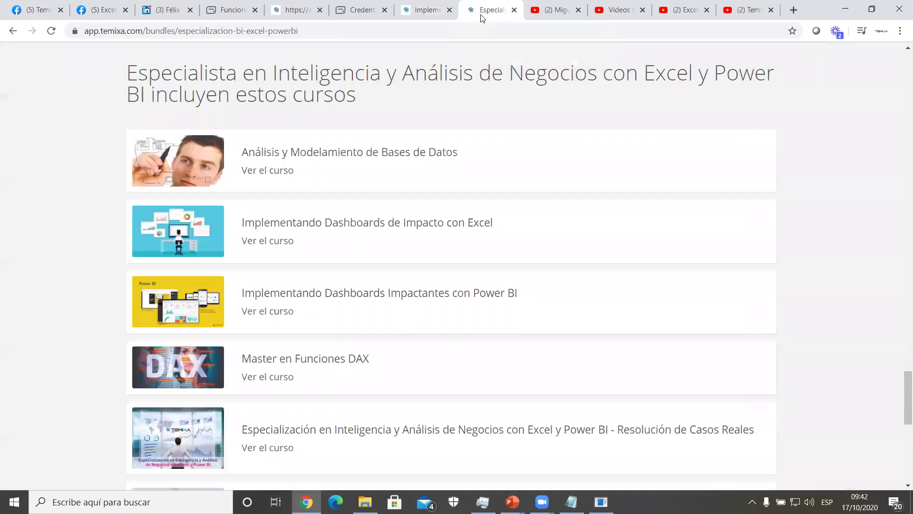
{"action": "left_click", "coordinate": [557, 14]}
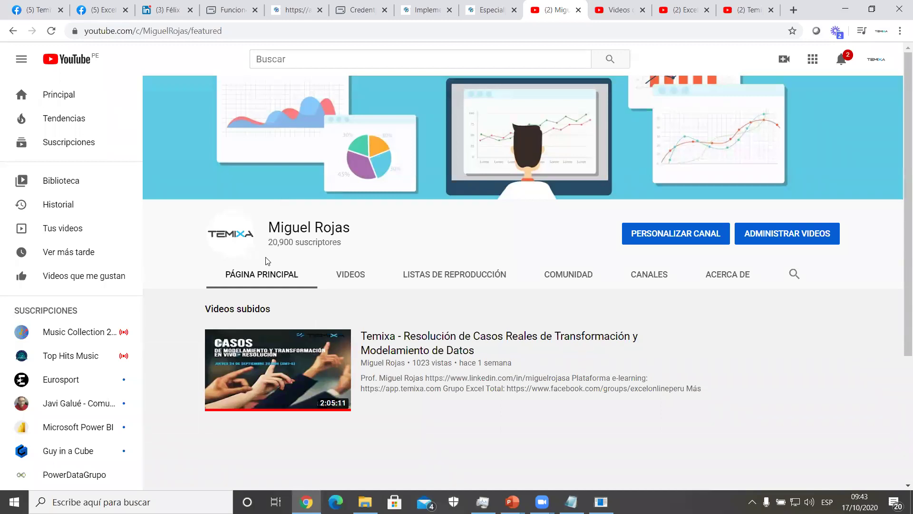
- Browse the channel's uploads, the Excel migration video and the certificates video page
{"action": "left_click", "coordinate": [615, 15]}
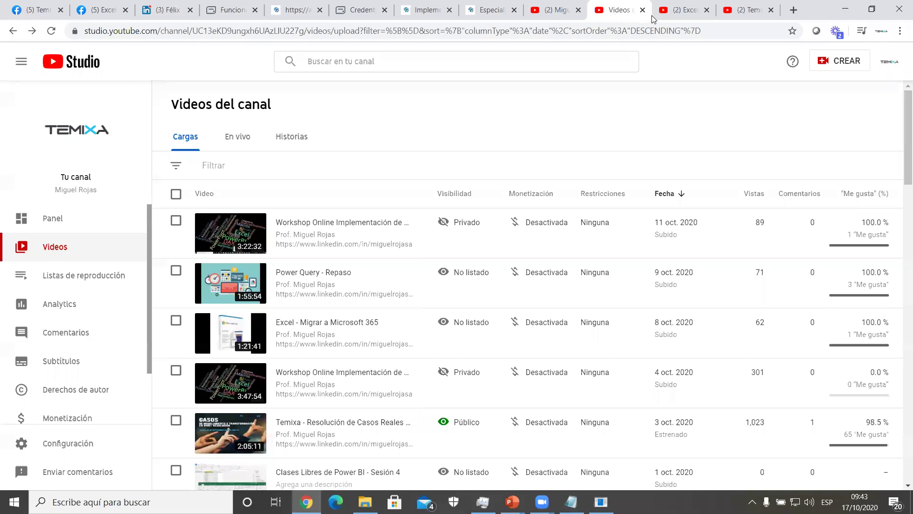
{"action": "left_click", "coordinate": [672, 13]}
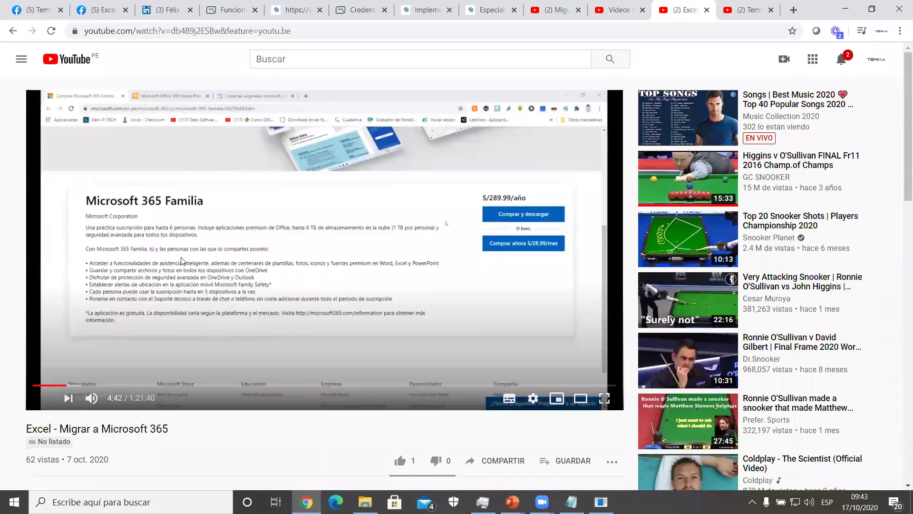
{"action": "left_click", "coordinate": [744, 10]}
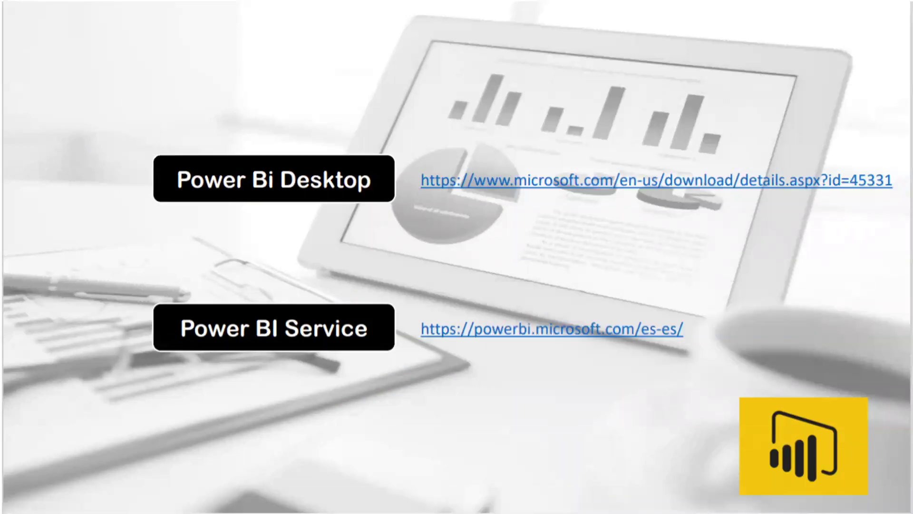
- Exit the slideshow to PowerPoint's slide 7 editing view, then return to Chrome
{"action": "key", "text": "Escape"}
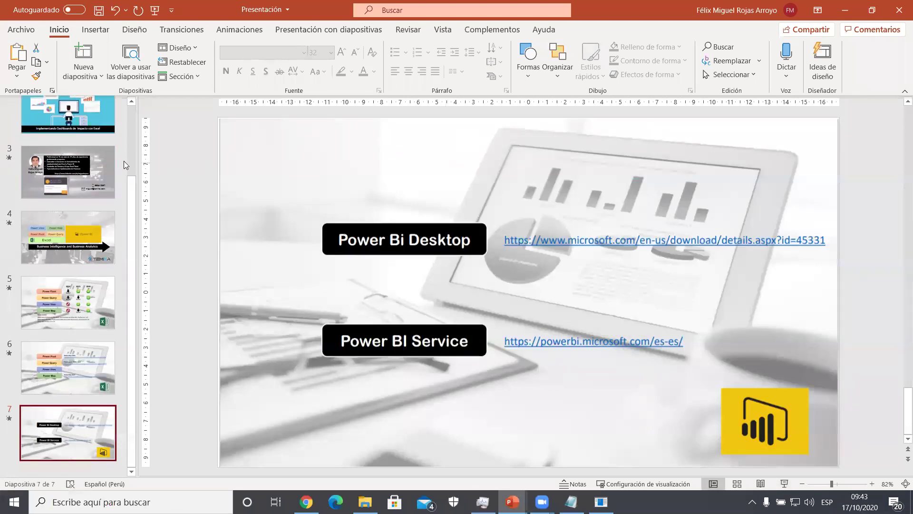
{"action": "scroll", "coordinate": [133, 136], "scroll_direction": "up", "scroll_amount": 2}
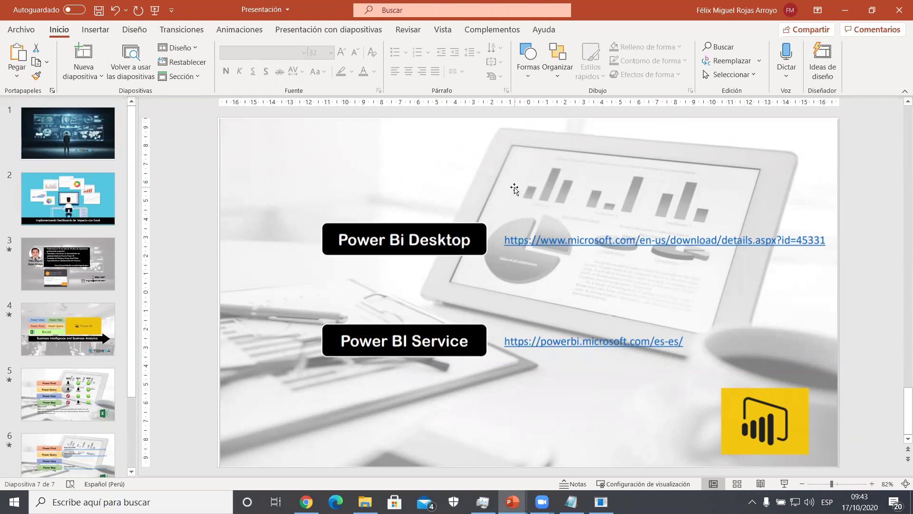
{"action": "key", "text": "alt+Tab"}
{"action": "key", "text": "alt+Tab"}
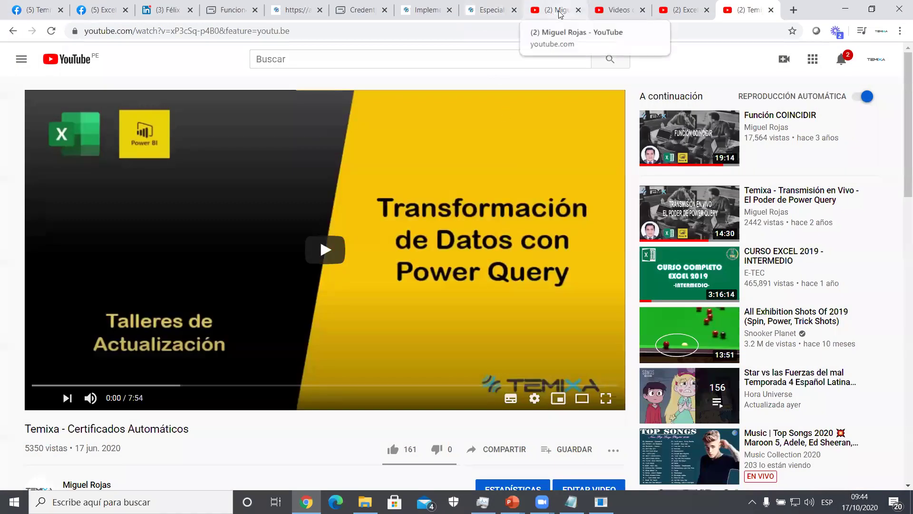
- View the Mis Certificados page, then go back through the profile to the Temixa home page
{"action": "left_click", "coordinate": [309, 9]}
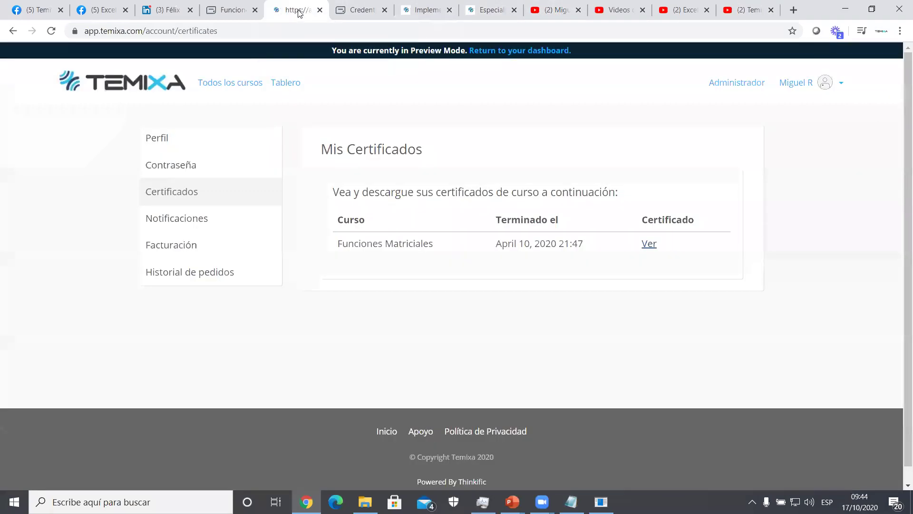
{"action": "left_click", "coordinate": [413, 11]}
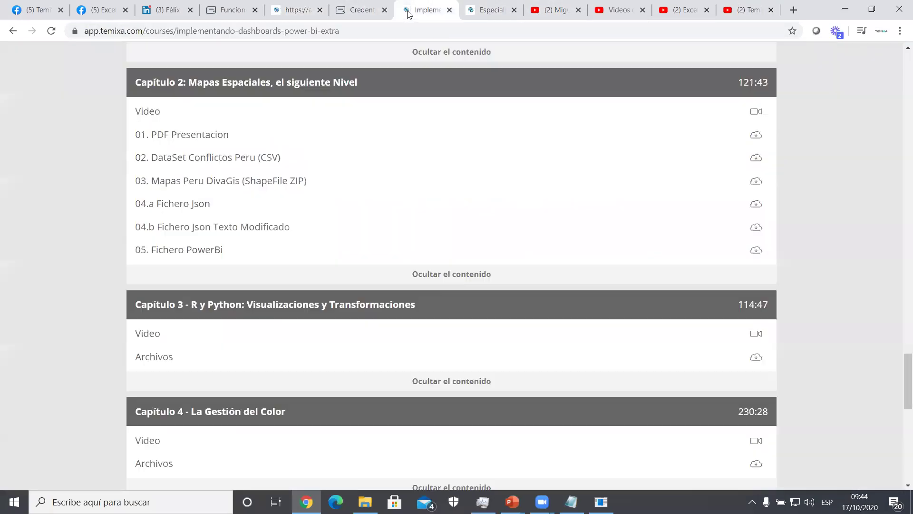
{"action": "scroll", "coordinate": [479, 155], "scroll_direction": "up", "scroll_amount": 4}
{"action": "left_click", "coordinate": [292, 13]}
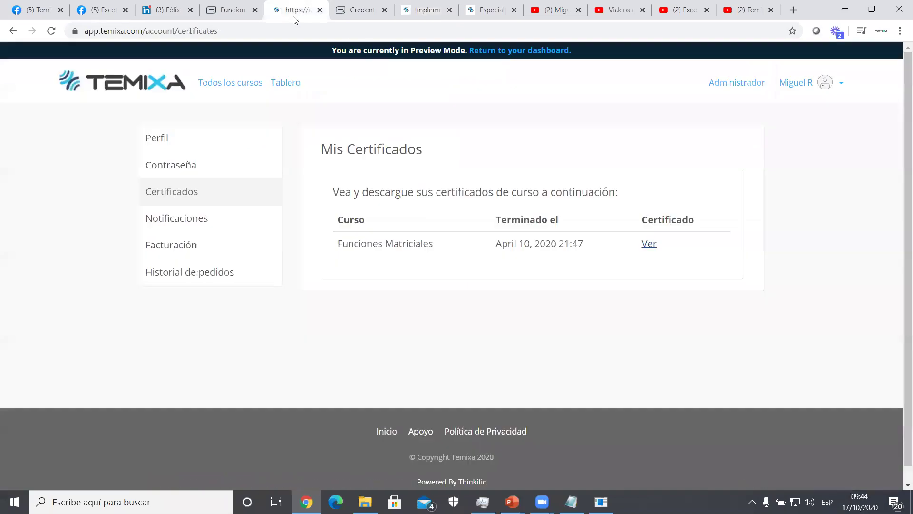
{"action": "left_click", "coordinate": [13, 30]}
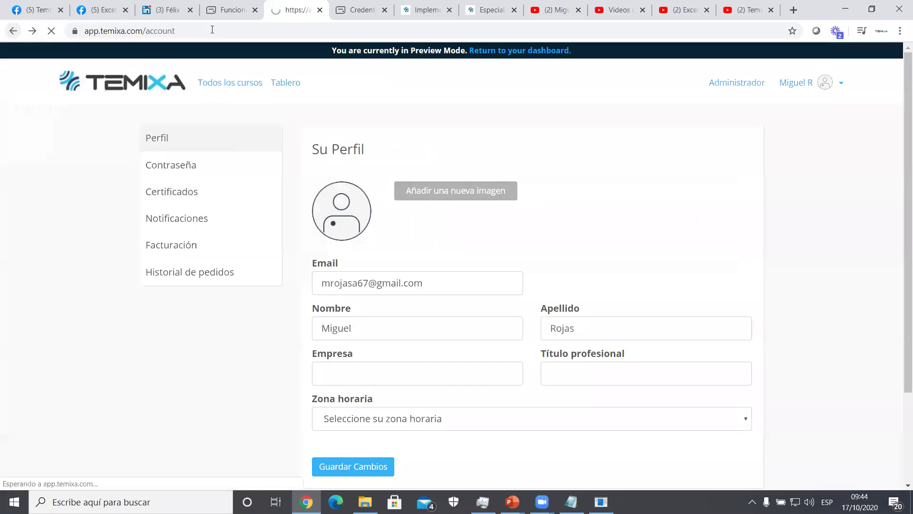
{"action": "left_click", "coordinate": [13, 30]}
- Check the Power BI course chapters and bundle courses, then return to the Temixa home page
{"action": "left_click", "coordinate": [425, 9]}
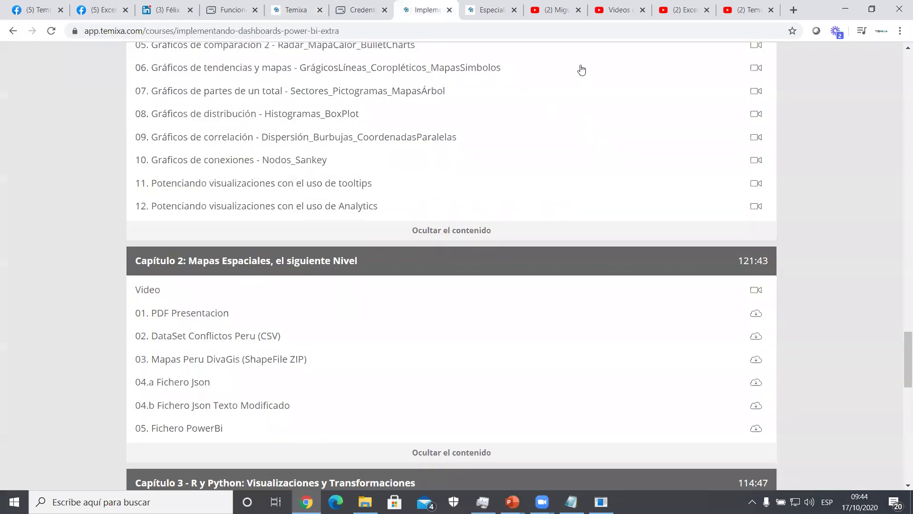
{"action": "left_click", "coordinate": [497, 12]}
{"action": "left_click", "coordinate": [412, 17]}
{"action": "scroll", "coordinate": [427, 107], "scroll_direction": "up", "scroll_amount": 5}
{"action": "scroll", "coordinate": [427, 105], "scroll_direction": "up", "scroll_amount": 12}
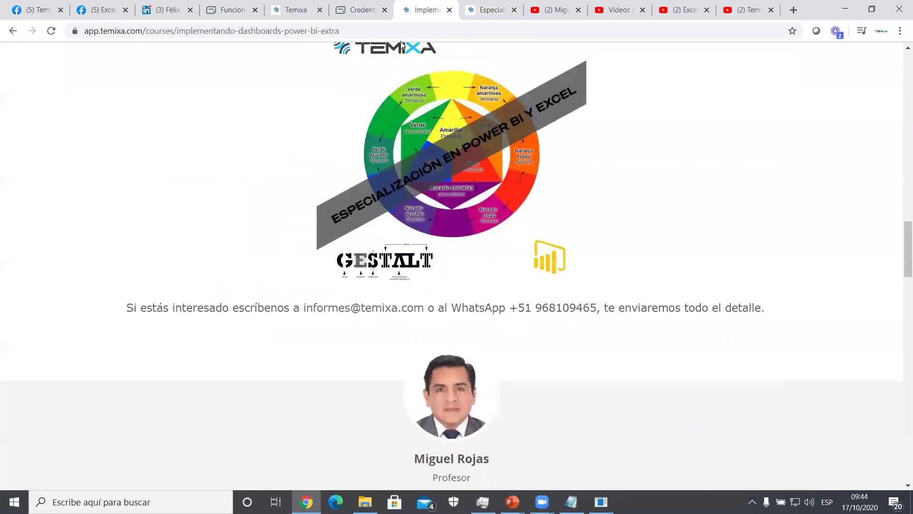
{"action": "left_click", "coordinate": [285, 8]}
- Open all courses and search for 'dashb', then replace the search with 'impacto'
{"action": "left_click", "coordinate": [240, 85]}
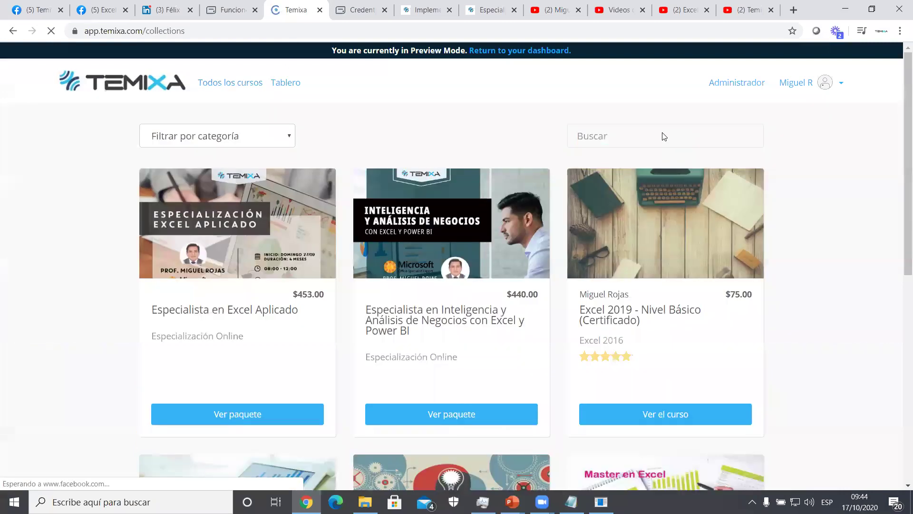
{"action": "left_click", "coordinate": [663, 132]}
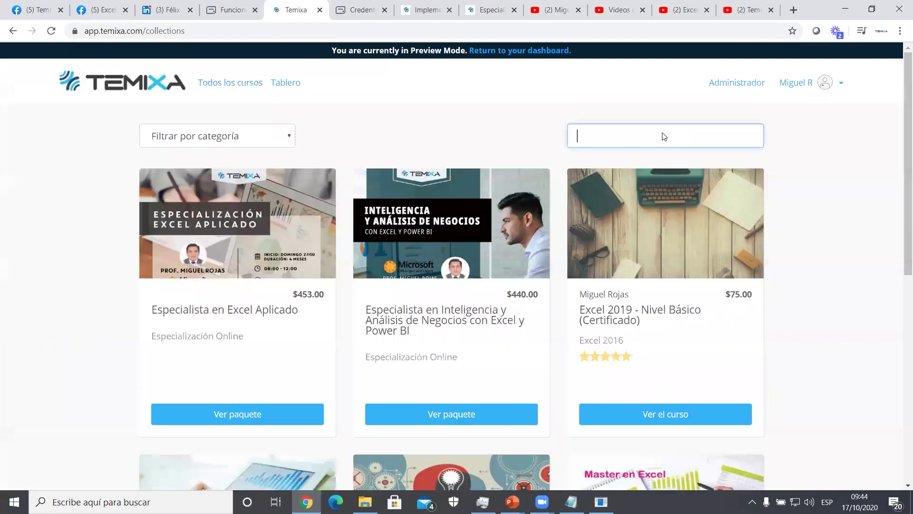
{"action": "type", "text": "dashb"}
{"action": "scroll", "coordinate": [585, 209], "scroll_direction": "down", "scroll_amount": 4}
{"action": "scroll", "coordinate": [441, 377], "scroll_direction": "down", "scroll_amount": 2}
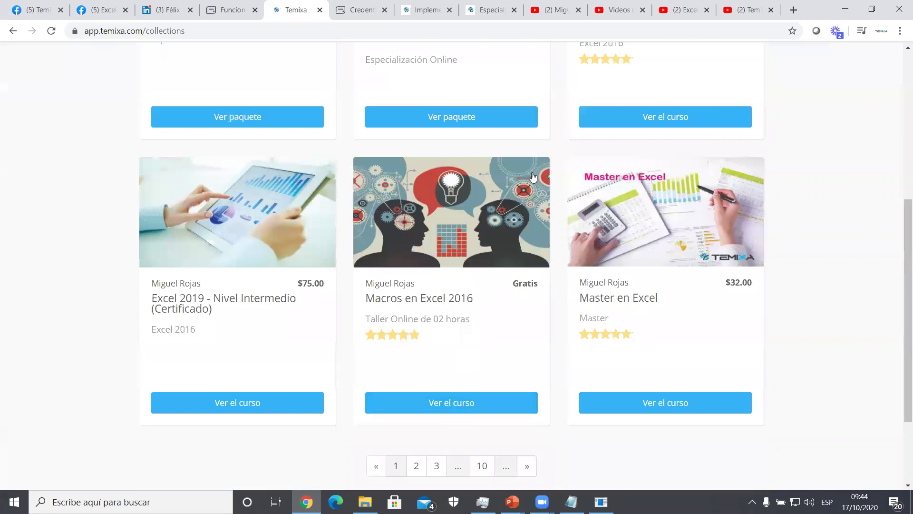
{"action": "scroll", "coordinate": [638, 95], "scroll_direction": "up", "scroll_amount": 6}
{"action": "key", "text": "ctrl+a"}
{"action": "type", "text": "impacto"}
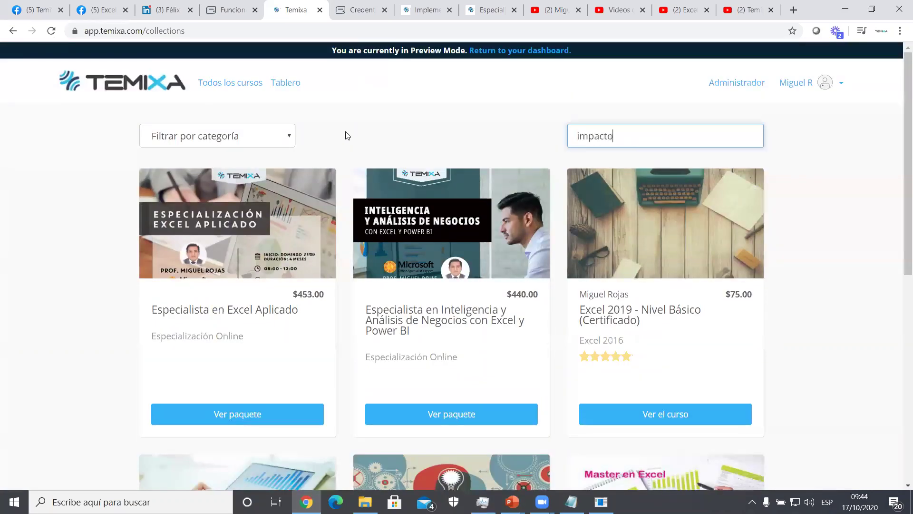
{"action": "key", "text": "Return"}
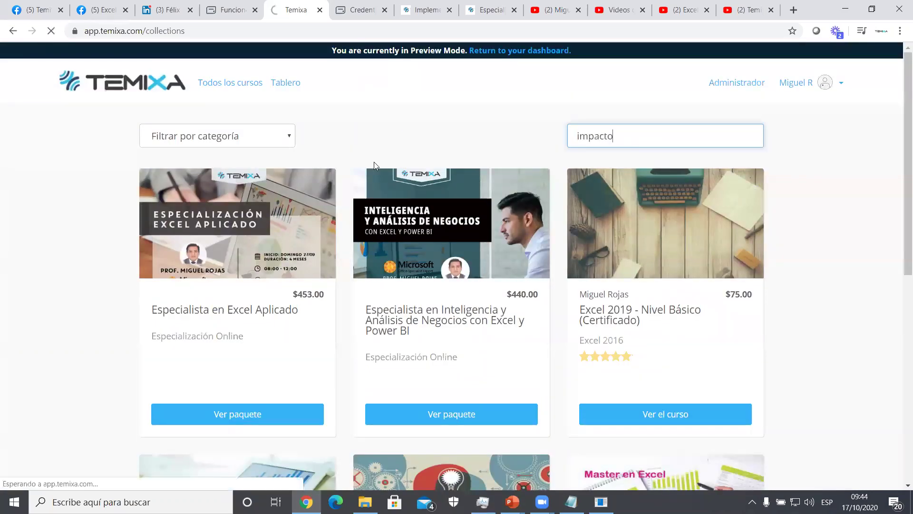
- Scroll through the page, then go back to the impacto search results
{"action": "scroll", "coordinate": [610, 257], "scroll_direction": "down", "scroll_amount": 5}
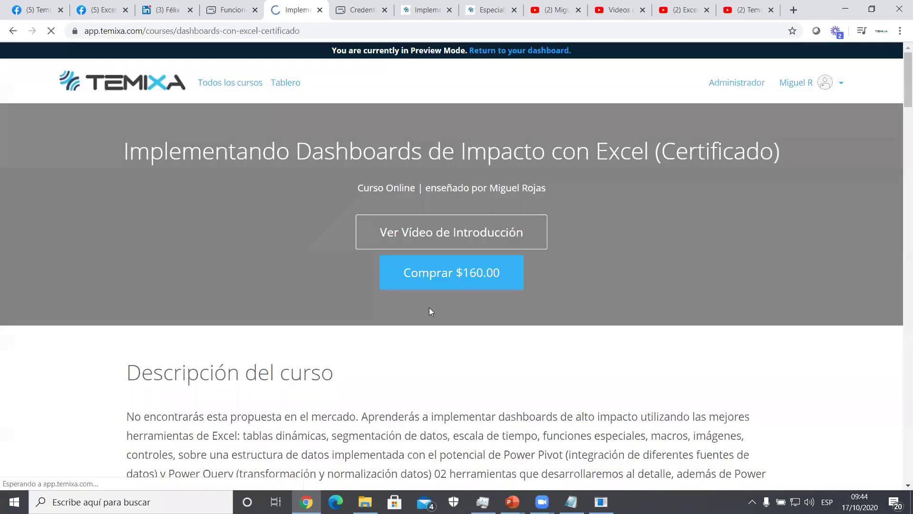
{"action": "left_click_drag", "start_coordinate": [901, 80], "coordinate": [897, 284]}
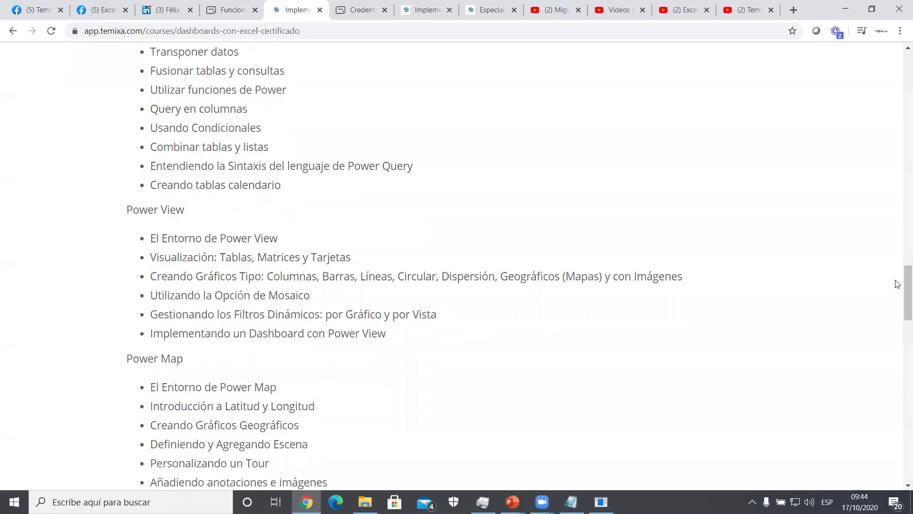
{"action": "scroll", "coordinate": [666, 264], "scroll_direction": "down", "scroll_amount": 18}
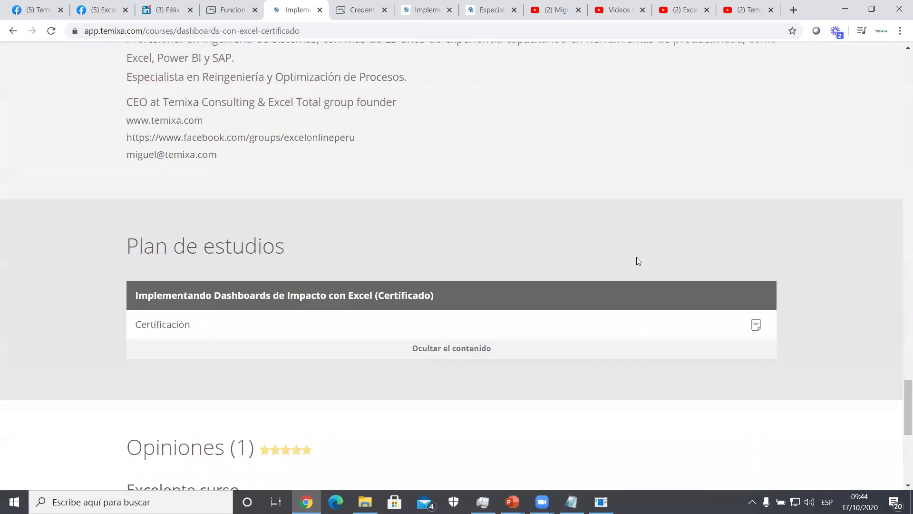
{"action": "scroll", "coordinate": [633, 261], "scroll_direction": "down", "scroll_amount": 3}
{"action": "scroll", "coordinate": [561, 226], "scroll_direction": "down", "scroll_amount": 5}
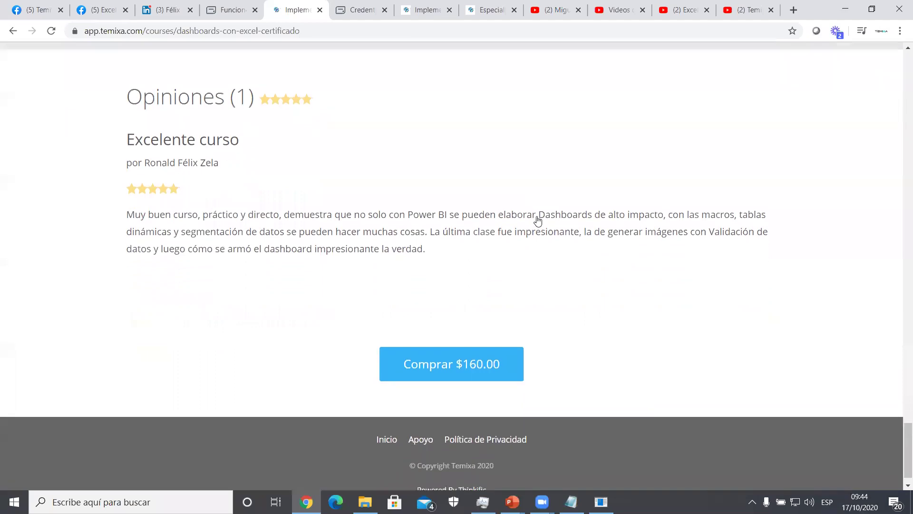
{"action": "scroll", "coordinate": [543, 209], "scroll_direction": "up", "scroll_amount": 9}
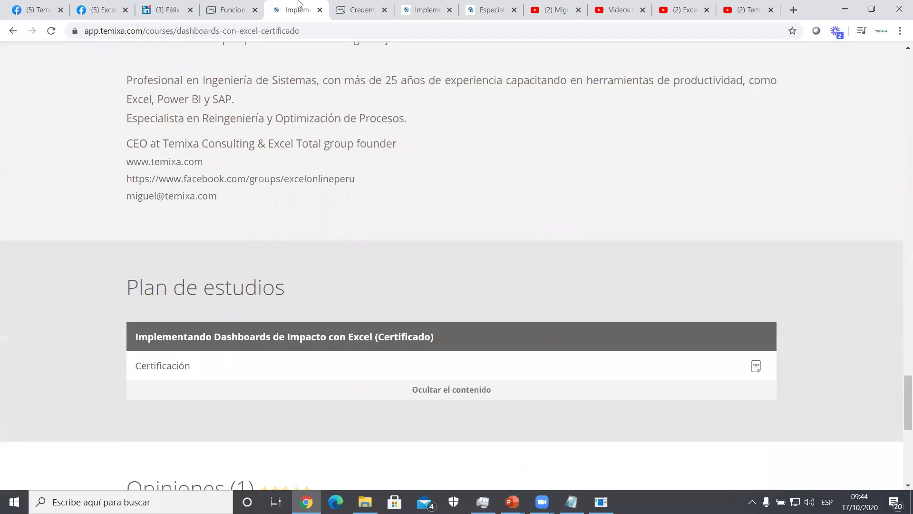
{"action": "left_click", "coordinate": [14, 31]}
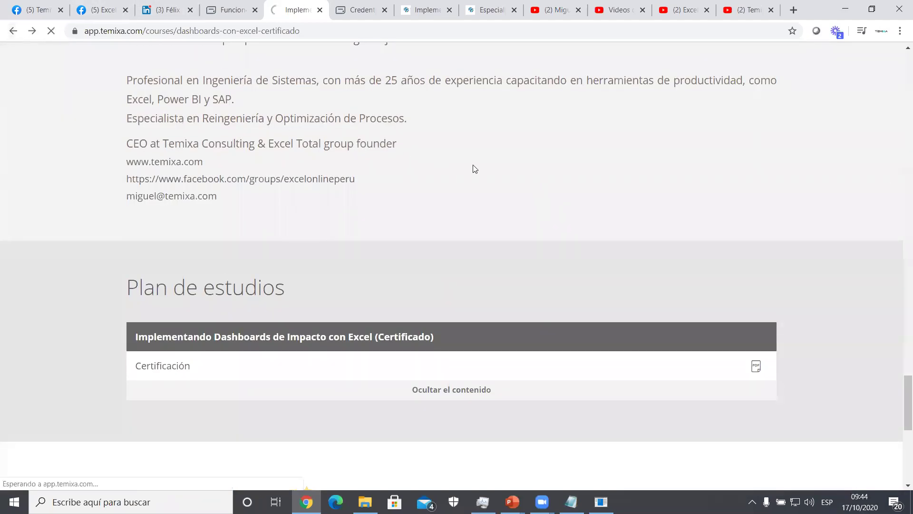
{"action": "scroll", "coordinate": [479, 170], "scroll_direction": "up", "scroll_amount": 4}
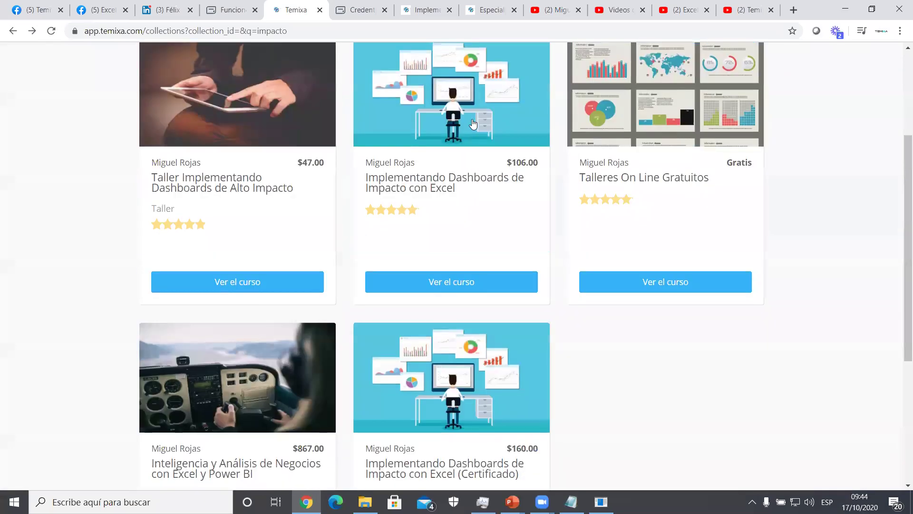
- Open the Implementando Dashboards de Impacto con Excel course and scroll its Plan de estudios
{"action": "left_click", "coordinate": [473, 122]}
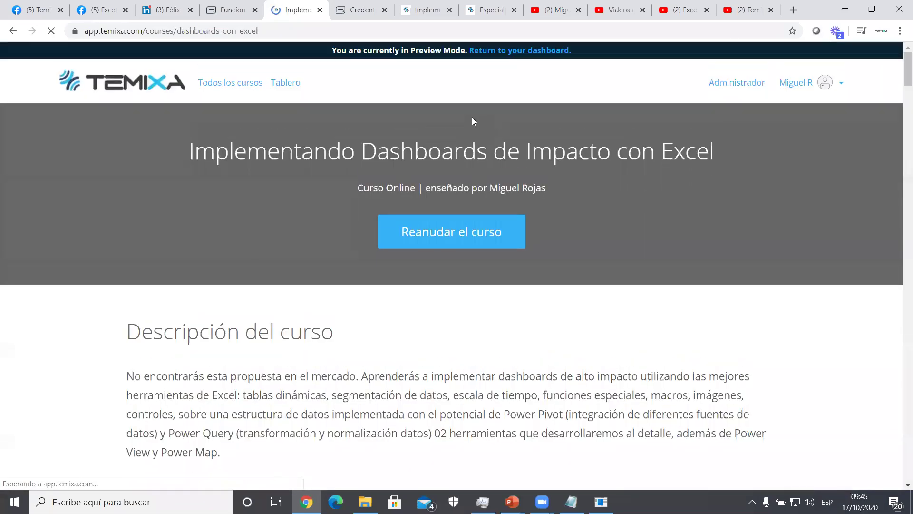
{"action": "left_click_drag", "start_coordinate": [901, 70], "coordinate": [901, 283]}
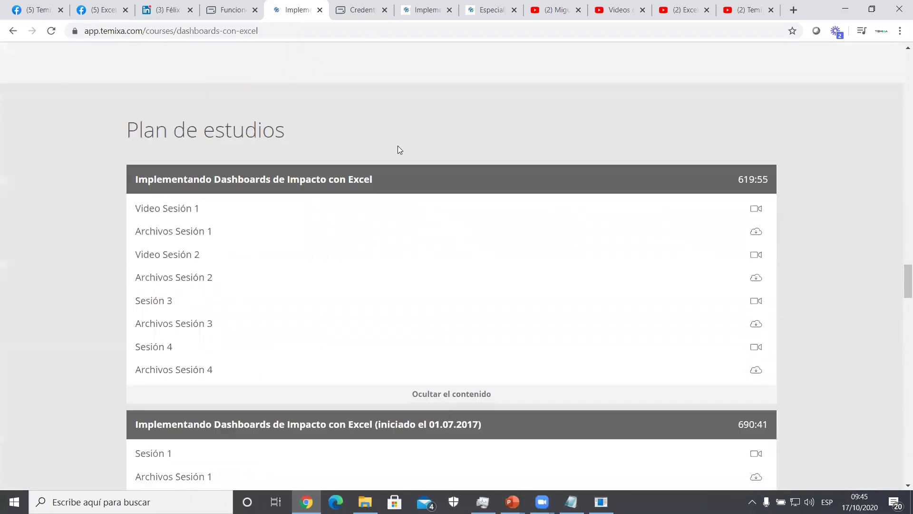
{"action": "scroll", "coordinate": [244, 200], "scroll_direction": "down", "scroll_amount": 6}
{"action": "scroll", "coordinate": [245, 202], "scroll_direction": "down", "scroll_amount": 16}
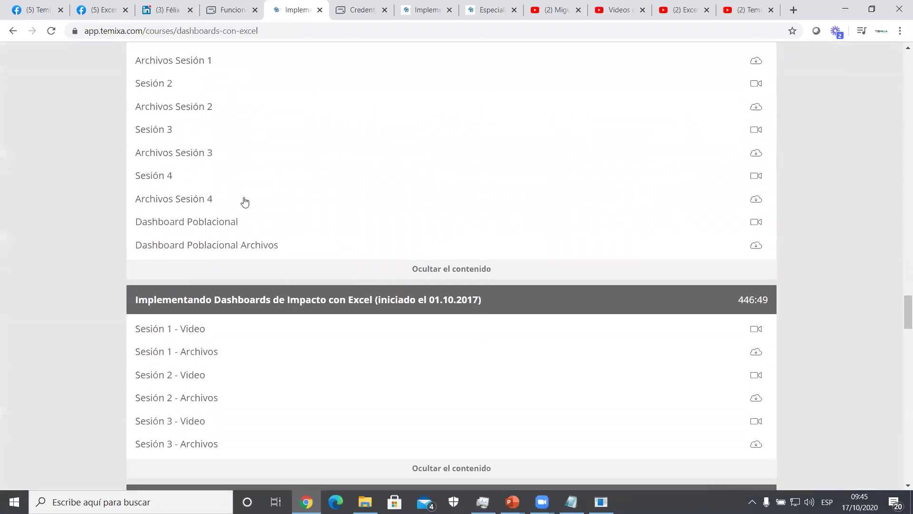
{"action": "scroll", "coordinate": [245, 203], "scroll_direction": "down", "scroll_amount": 17}
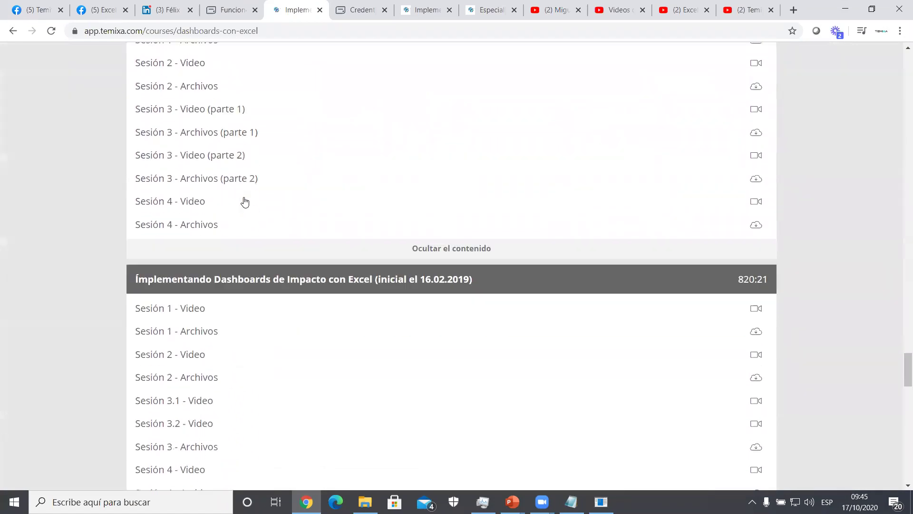
{"action": "scroll", "coordinate": [245, 201], "scroll_direction": "down", "scroll_amount": 4}
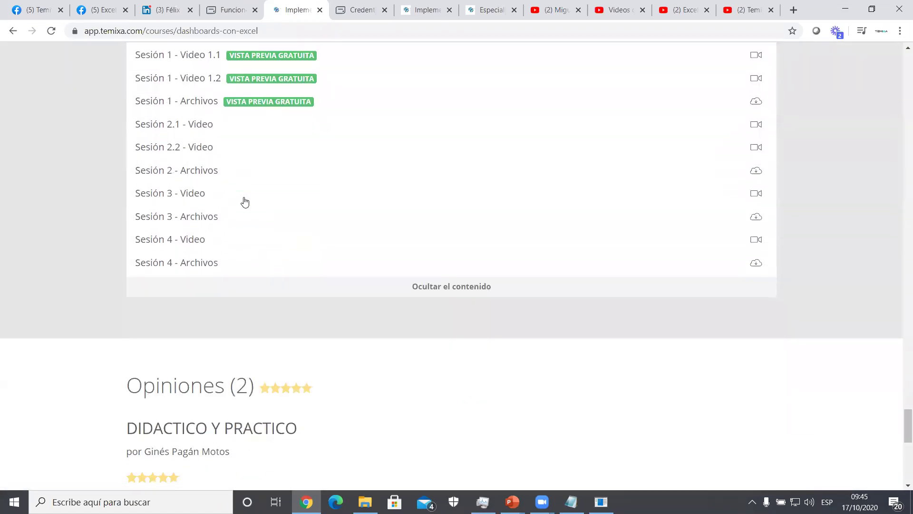
{"action": "scroll", "coordinate": [244, 200], "scroll_direction": "up", "scroll_amount": 5}
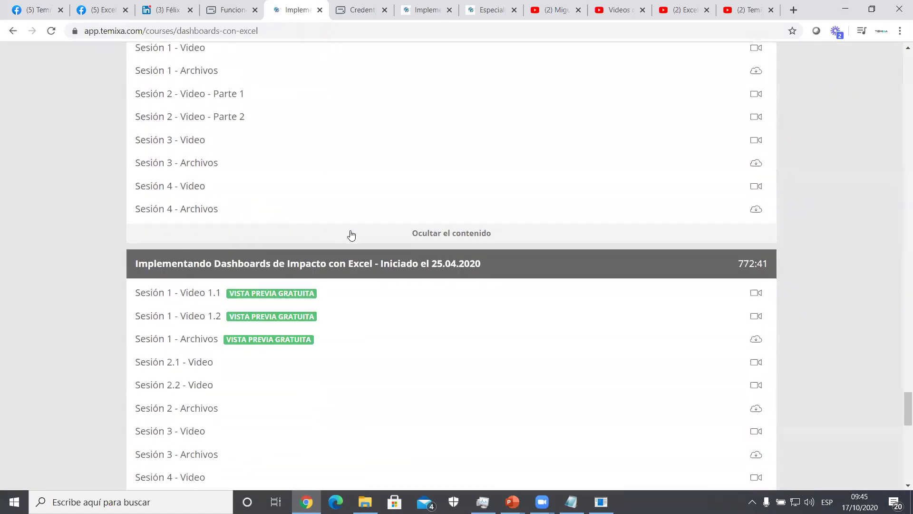
{"action": "scroll", "coordinate": [476, 248], "scroll_direction": "down", "scroll_amount": 3}
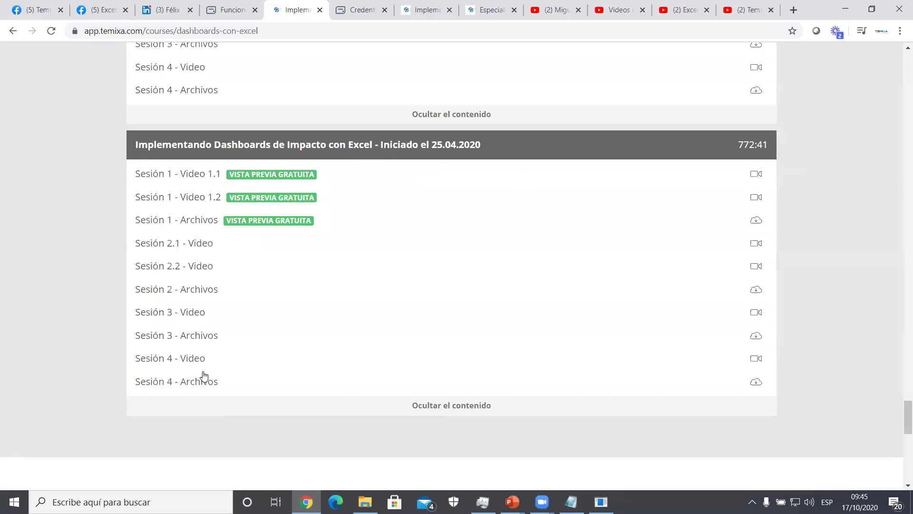
- Scroll back through the study sessions, then minimize Chrome to reveal the PowerPoint slide
{"action": "scroll", "coordinate": [205, 371], "scroll_direction": "up", "scroll_amount": 3}
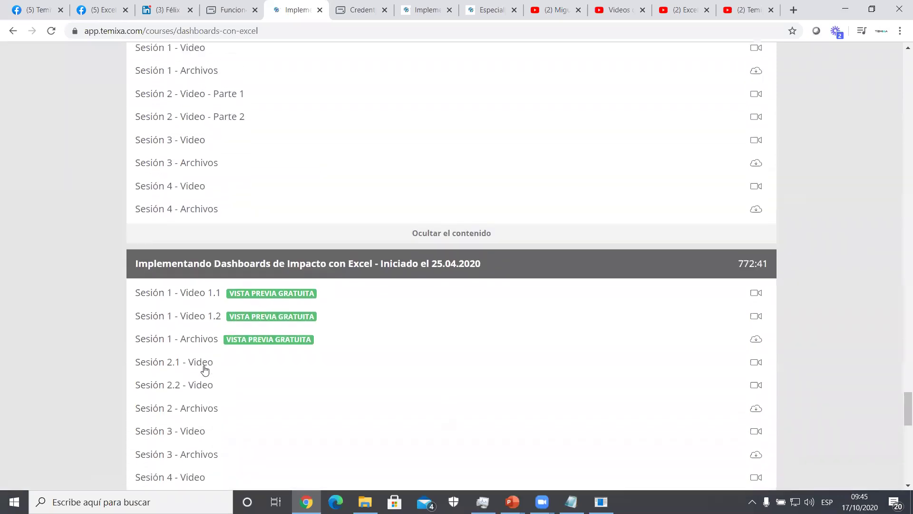
{"action": "scroll", "coordinate": [204, 371], "scroll_direction": "up", "scroll_amount": 2}
{"action": "scroll", "coordinate": [304, 265], "scroll_direction": "up", "scroll_amount": 7}
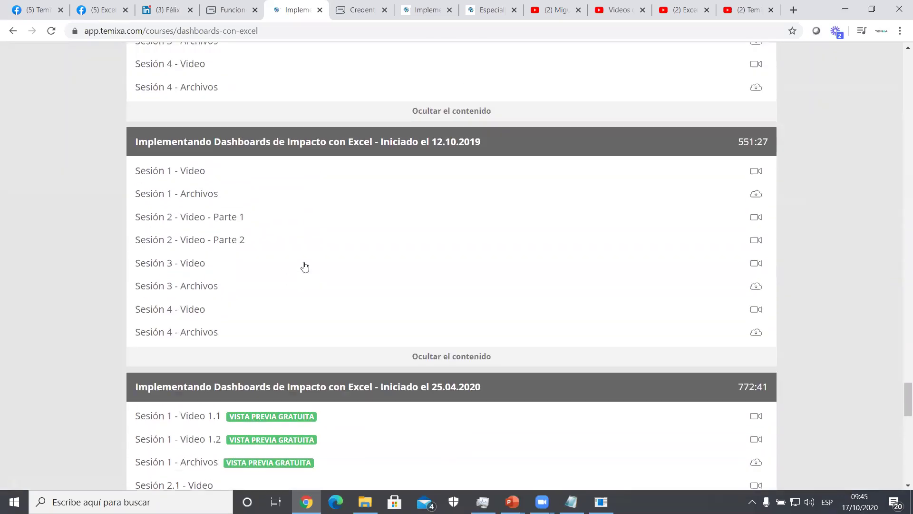
{"action": "scroll", "coordinate": [305, 267], "scroll_direction": "up", "scroll_amount": 10}
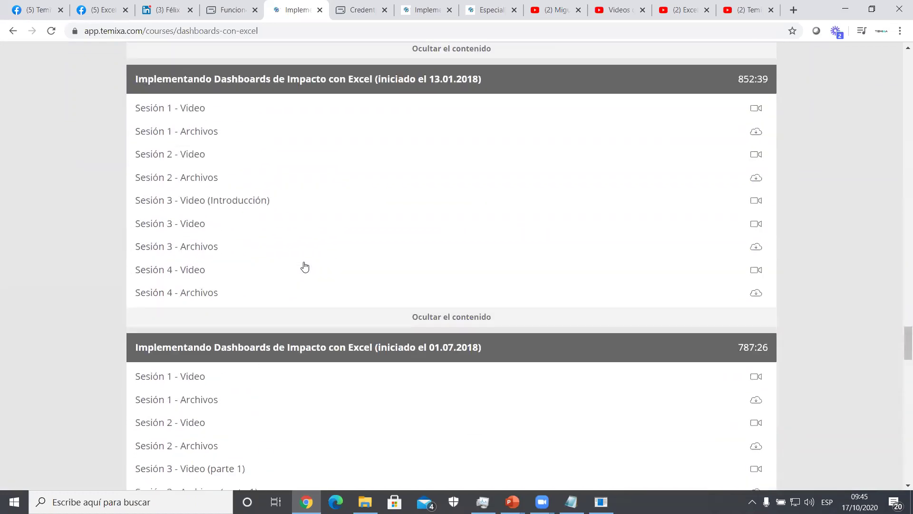
{"action": "scroll", "coordinate": [304, 266], "scroll_direction": "up", "scroll_amount": 3}
{"action": "scroll", "coordinate": [302, 252], "scroll_direction": "up", "scroll_amount": 6}
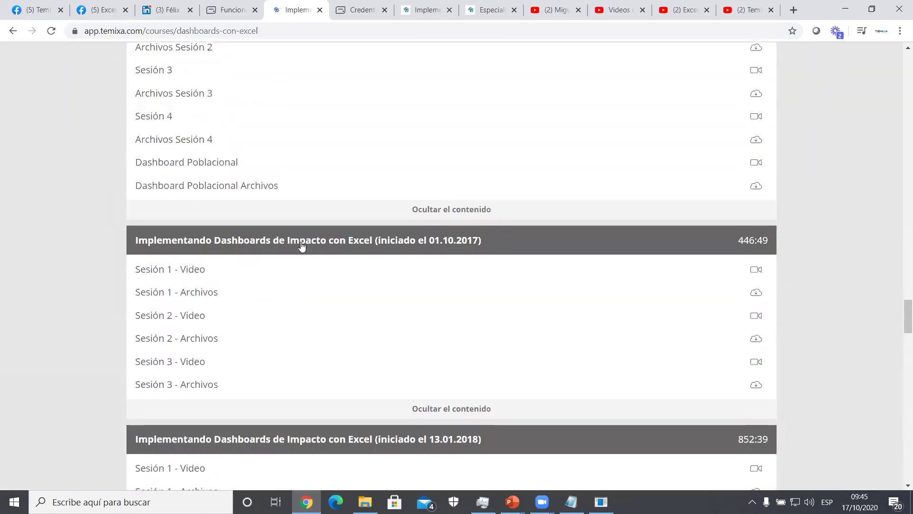
{"action": "scroll", "coordinate": [302, 246], "scroll_direction": "down", "scroll_amount": 4}
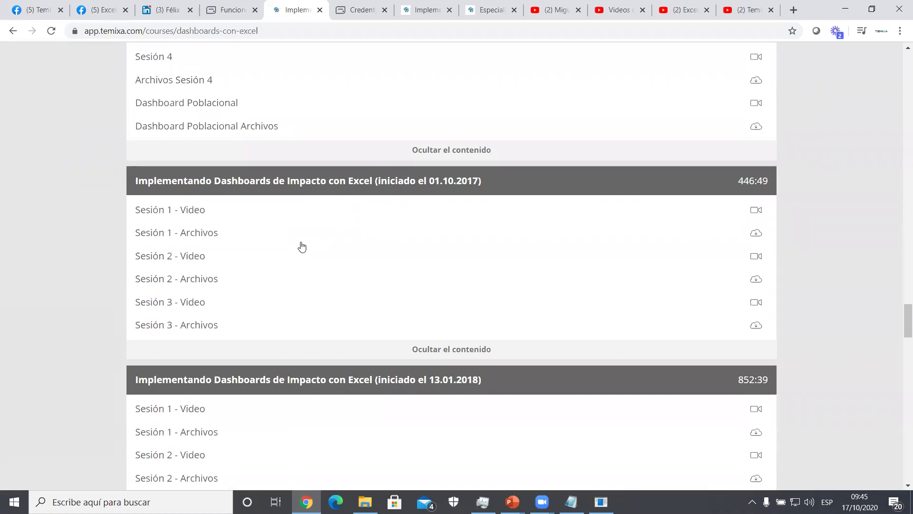
{"action": "scroll", "coordinate": [302, 247], "scroll_direction": "down", "scroll_amount": 20}
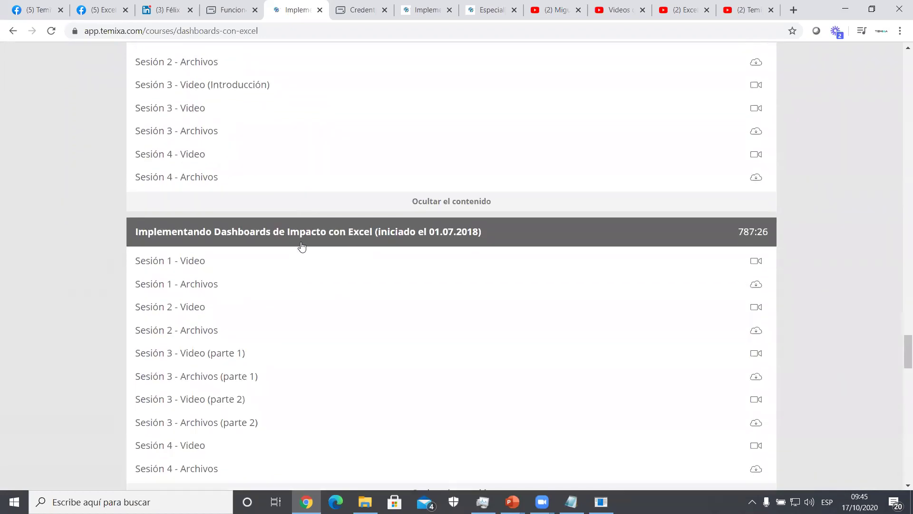
{"action": "scroll", "coordinate": [229, 312], "scroll_direction": "down", "scroll_amount": 9}
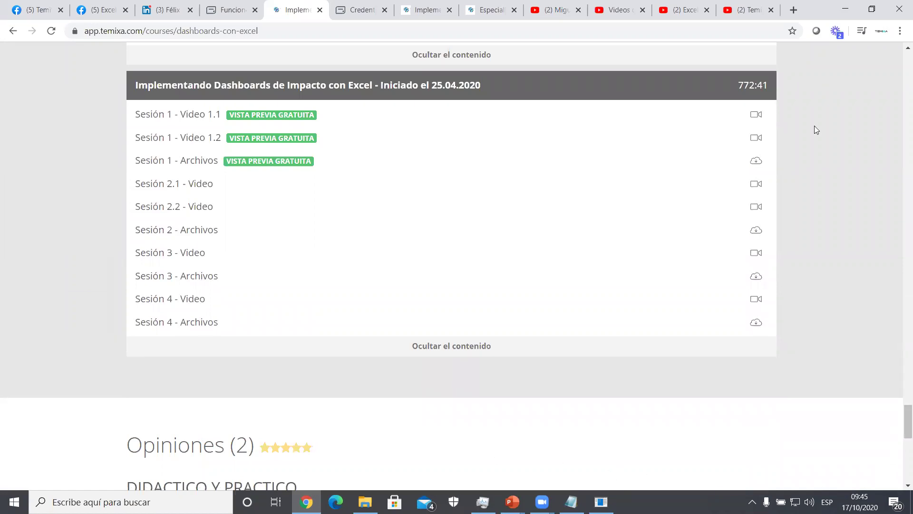
{"action": "left_click", "coordinate": [845, 9]}
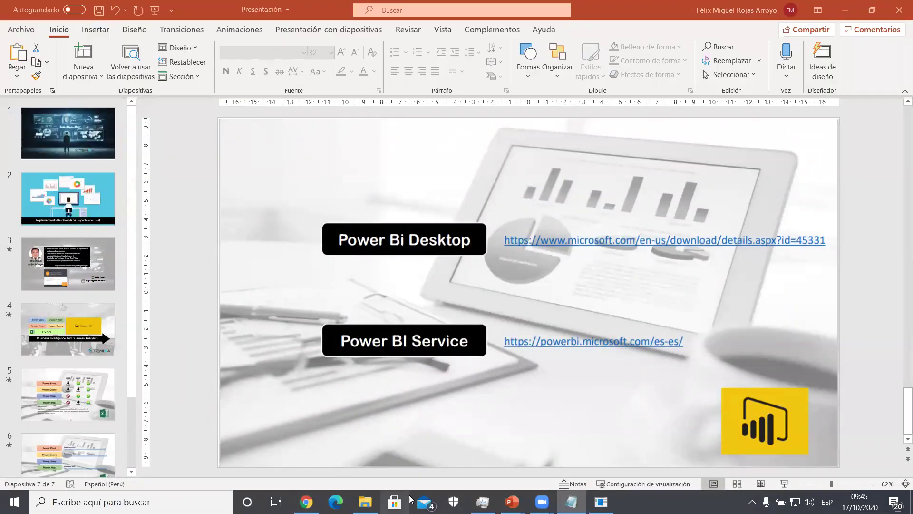
- Launch Excel from the Run prompt with 'excel' and create the blank workbook Libro1
{"action": "key", "text": "super+r"}
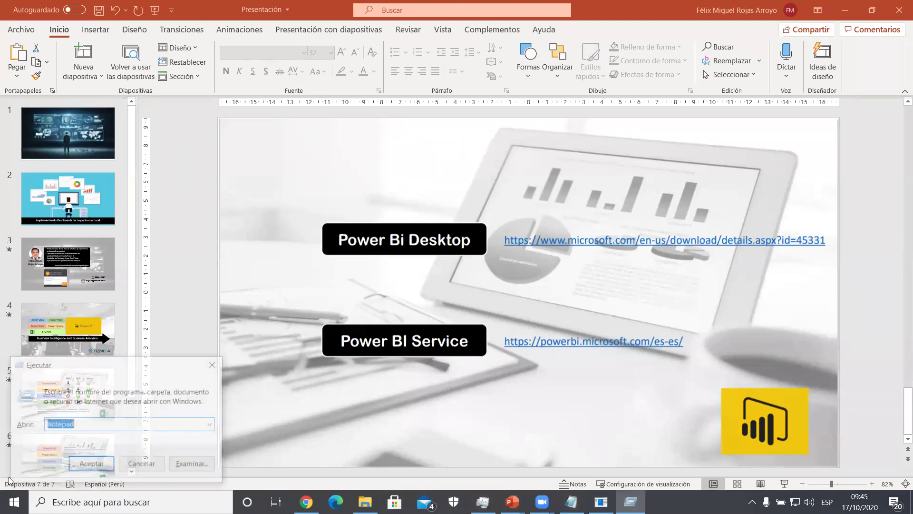
{"action": "type", "text": "excel"}
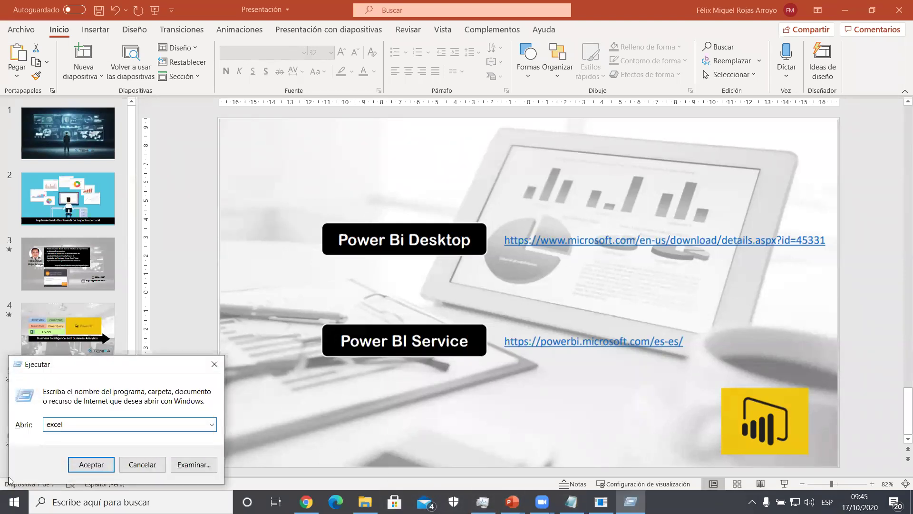
{"action": "key", "text": "Return"}
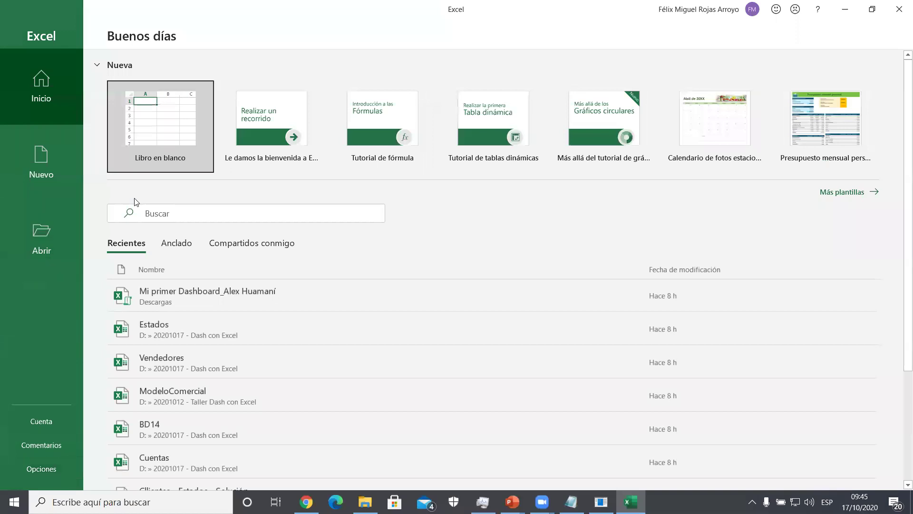
{"action": "left_click", "coordinate": [163, 119]}
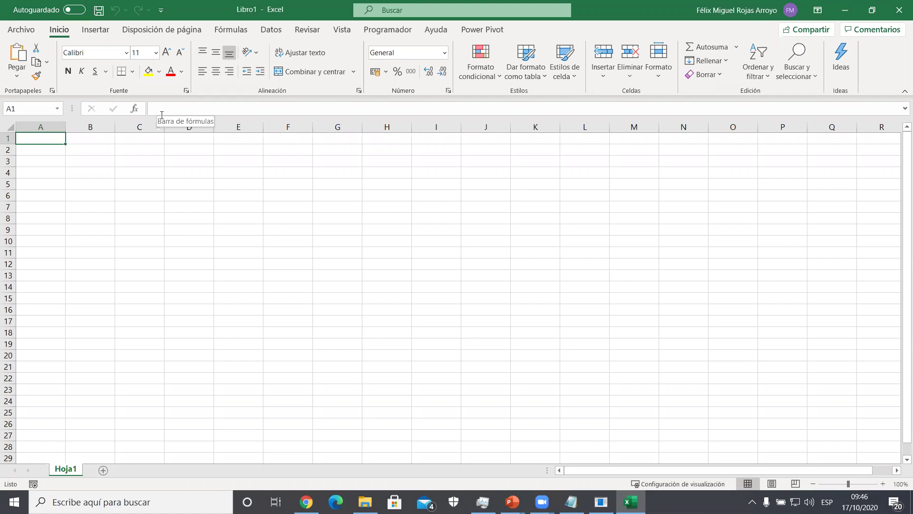
- In the 20201017 - Dash con Excel folder on D:, open the Dashboard - Solución workbook
{"action": "left_click", "coordinate": [365, 502]}
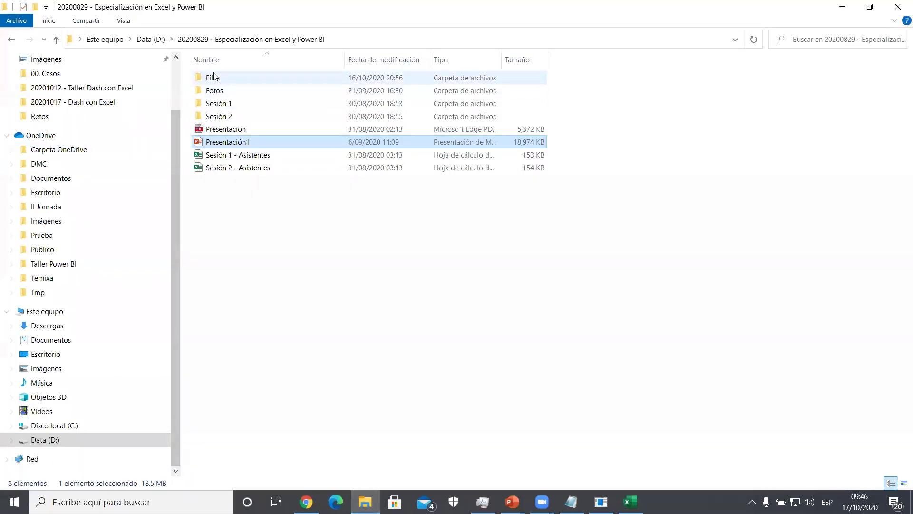
{"action": "left_click", "coordinate": [162, 39]}
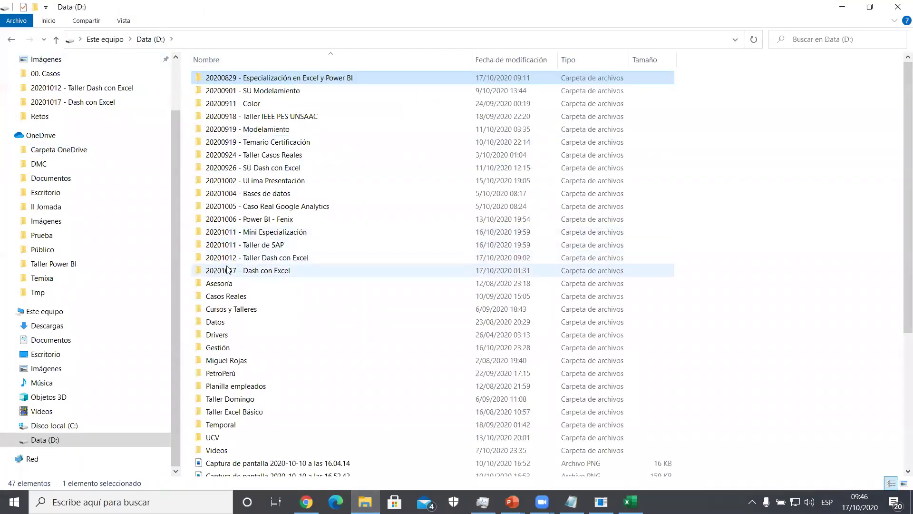
{"action": "double_click", "coordinate": [227, 270]}
{"action": "double_click", "coordinate": [221, 104]}
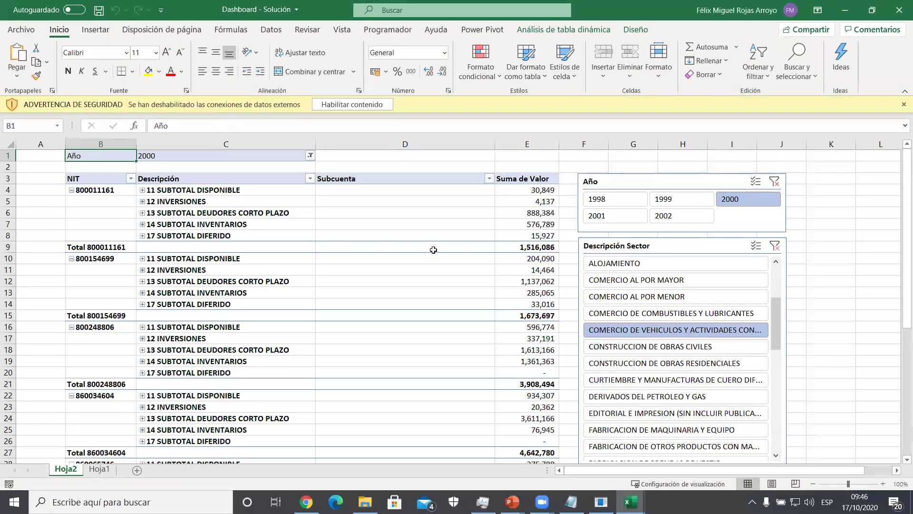
- Open the Estados workbook from the course folder and bring it to the front
{"action": "key", "text": "alt+Tab"}
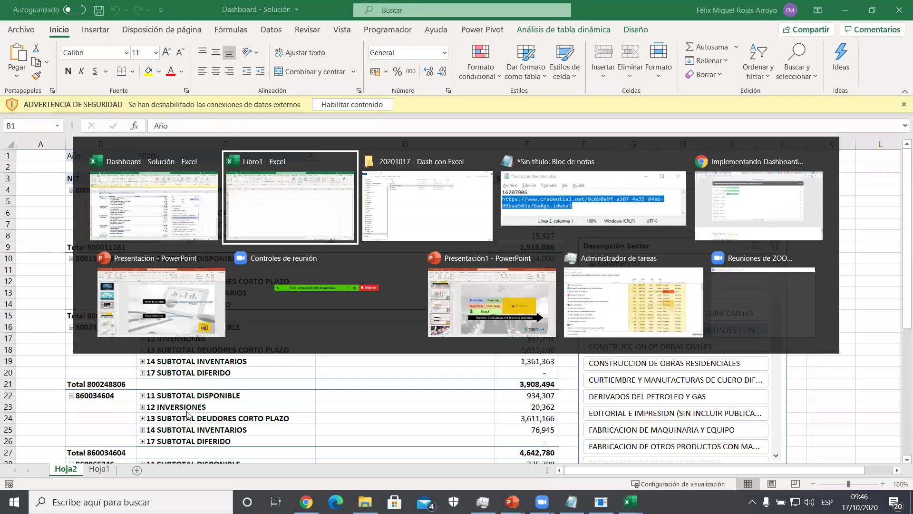
{"action": "key", "text": "alt+Tab"}
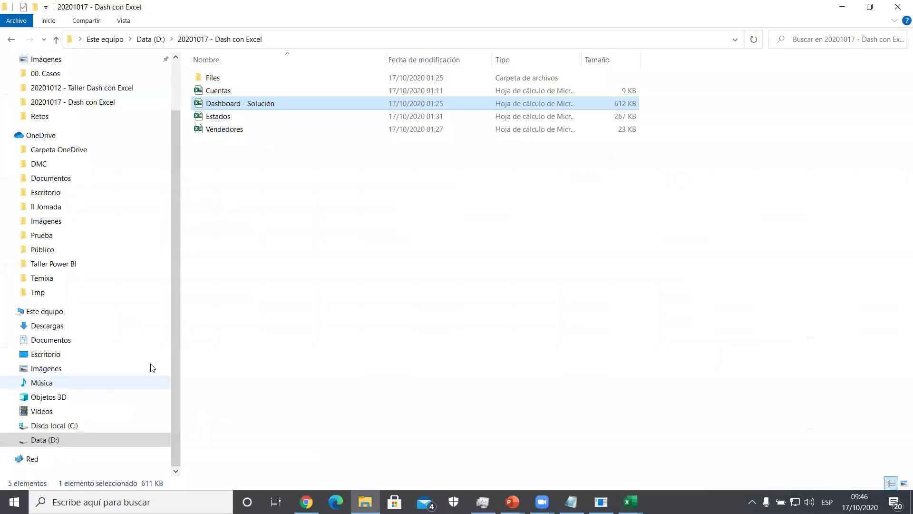
{"action": "double_click", "coordinate": [218, 116]}
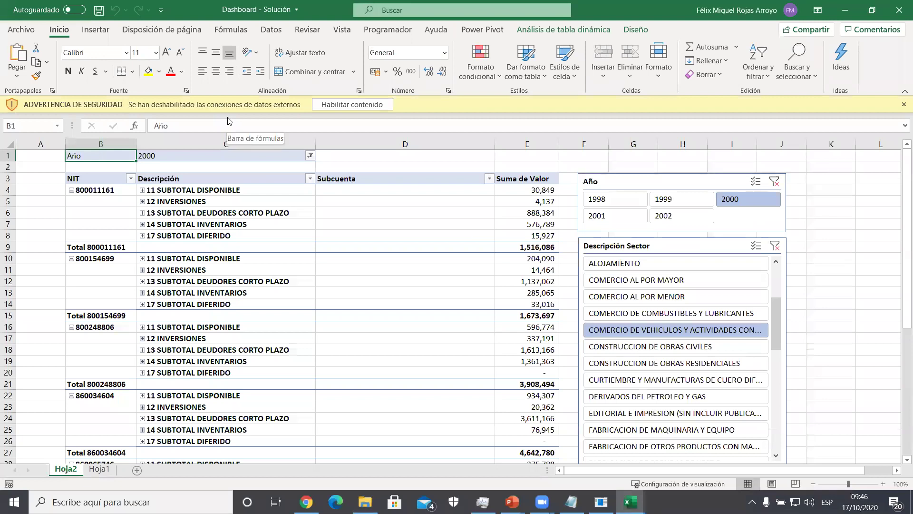
{"action": "key", "text": "alt+Tab"}
{"action": "key", "text": "Tab"}
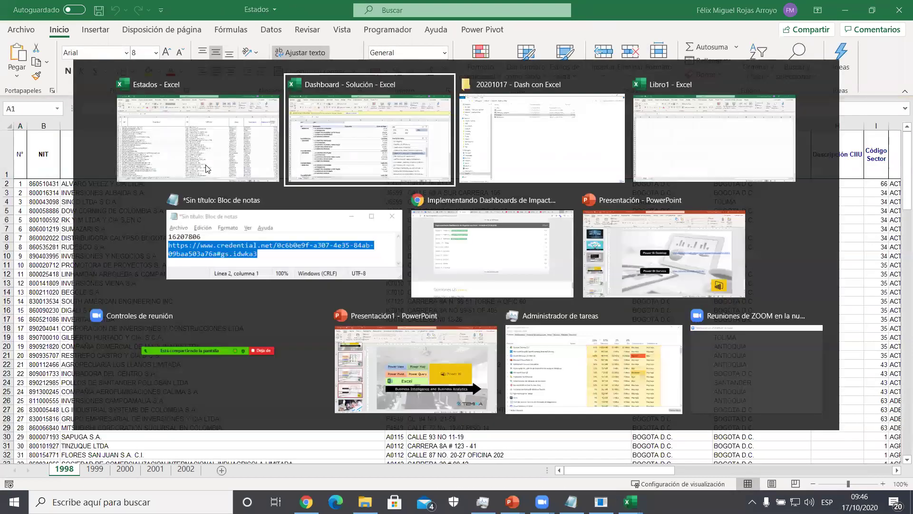
{"action": "key", "text": "alt+Tab"}
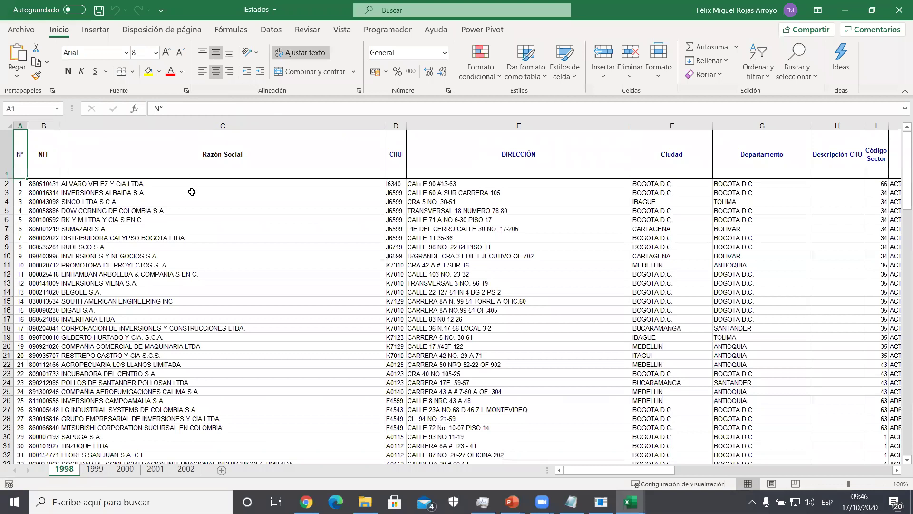
- Cycle through the open windows to view the Vendedores and Cuentas workbooks
{"action": "key", "text": "alt+Tab"}
{"action": "key", "text": "alt+Tab"}
{"action": "key", "text": "Tab"}
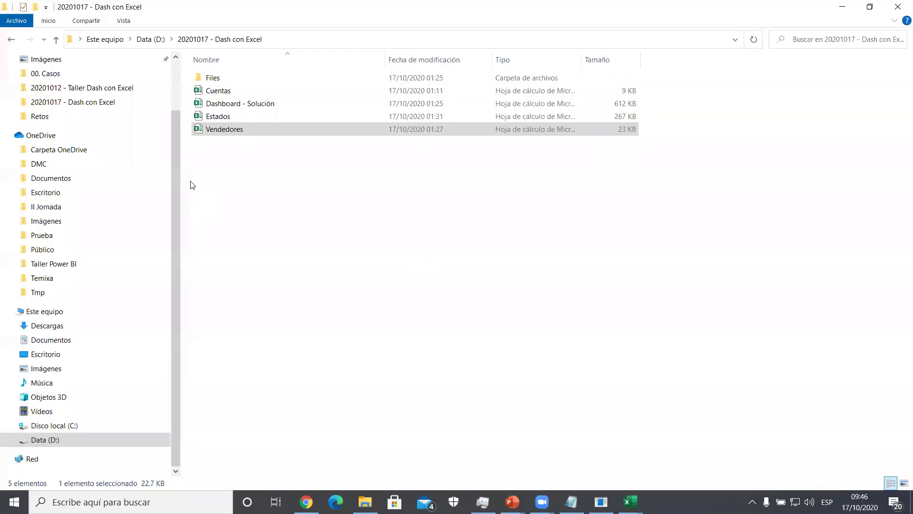
{"action": "key", "text": "alt+Tab"}
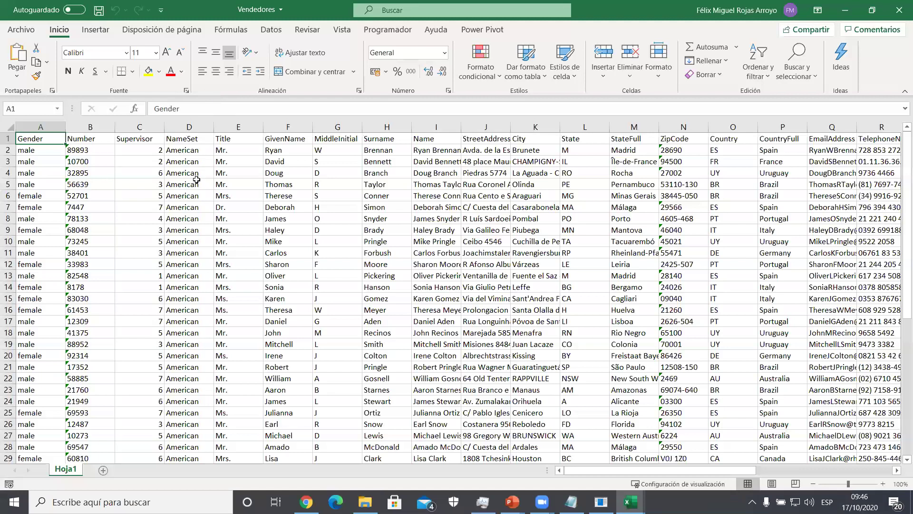
{"action": "key", "text": "alt+Tab"}
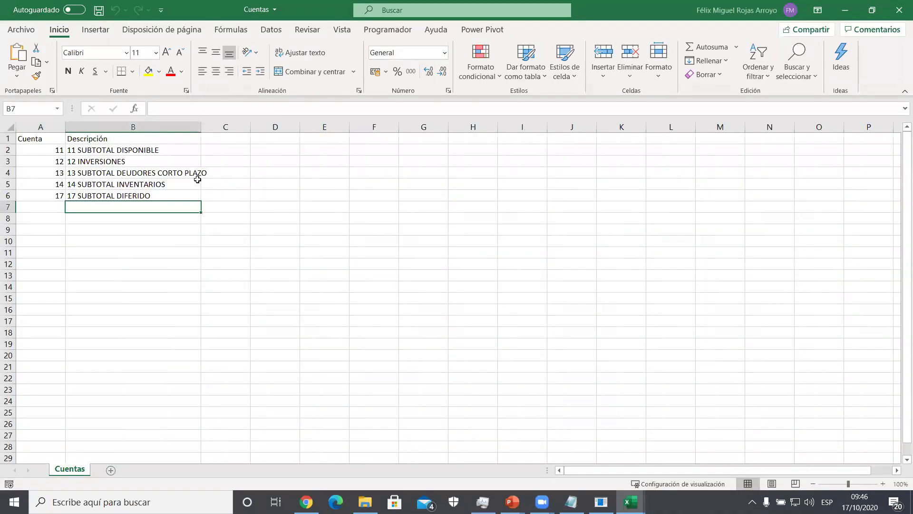
{"action": "key", "text": "alt+Tab"}
{"action": "key", "text": "alt+Tab"}
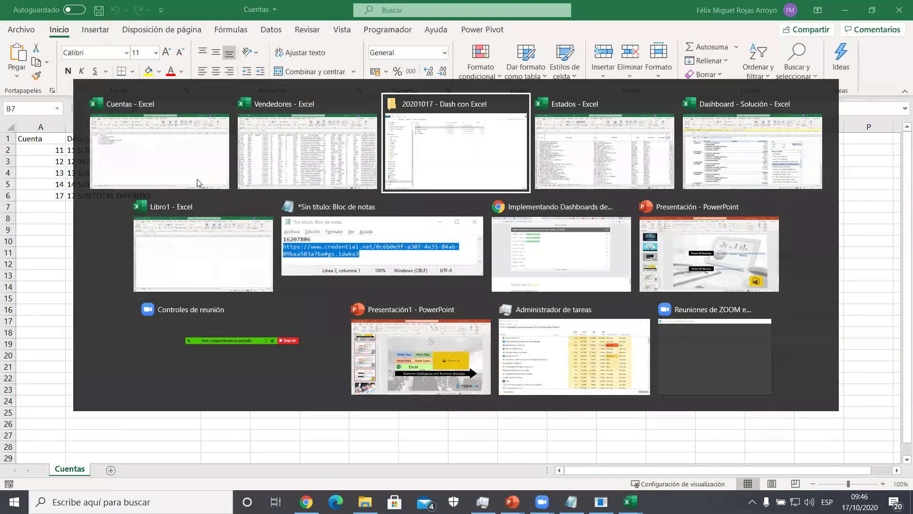
{"action": "key", "text": "alt+Tab"}
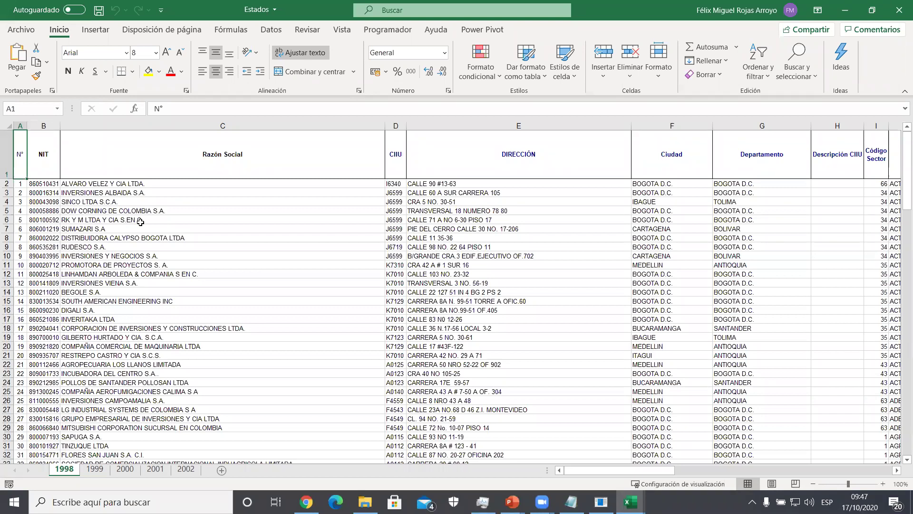
{"action": "key", "text": "Right"}
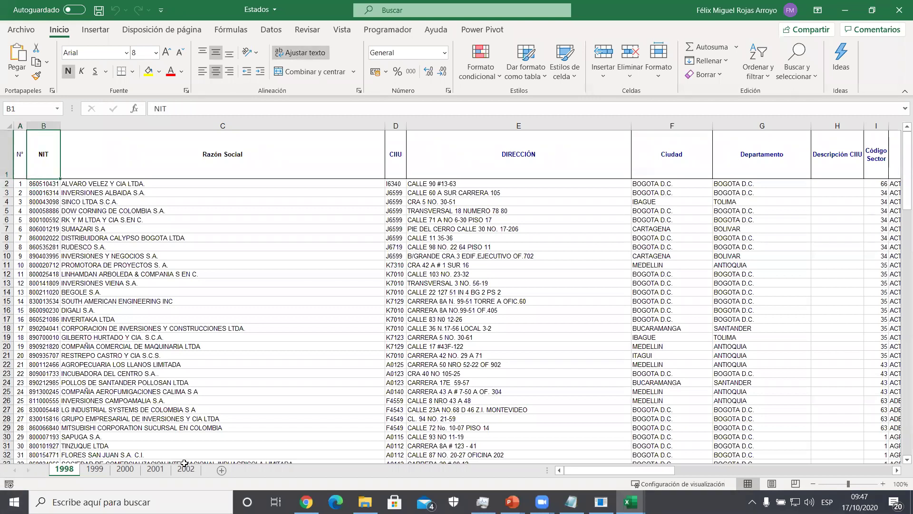
{"action": "key", "text": "Right"}
{"action": "key", "text": "Down"}
{"action": "key", "text": "Down"}
{"action": "key", "text": "Up"}
{"action": "key", "text": "Right"}
{"action": "key", "text": "Left"}
{"action": "key", "text": "Right"}
{"action": "key", "text": "Right"}
{"action": "key", "text": "Right"}
{"action": "key", "text": "Right"}
{"action": "key", "text": "Right"}
{"action": "key", "text": "Right"}
{"action": "key", "text": "Right"}
{"action": "key", "text": "Right"}
{"action": "key", "text": "Left"}
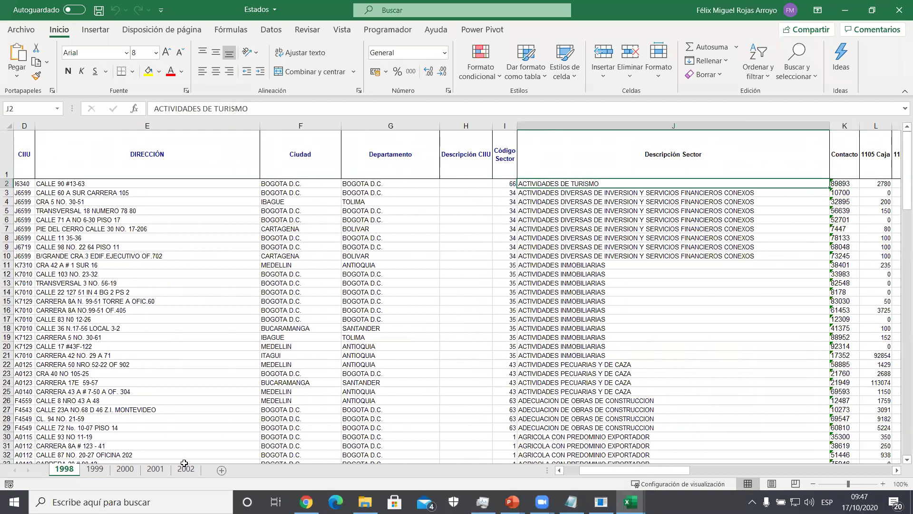
{"action": "key", "text": "Right"}
{"action": "key", "text": "Right"}
{"action": "key", "text": "Right"}
{"action": "key", "text": "Left"}
{"action": "key", "text": "Left"}
{"action": "key", "text": "Right"}
{"action": "key", "text": "Up"}
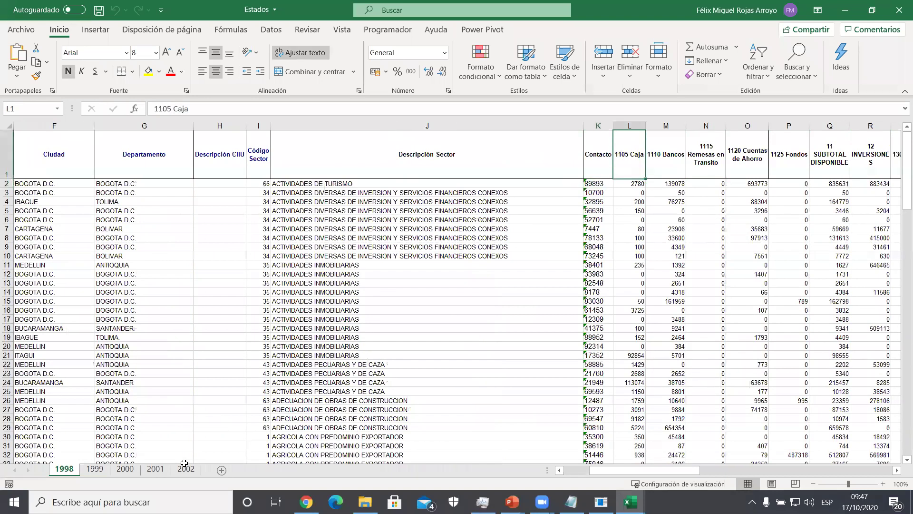
{"action": "key", "text": "shift+Right"}
{"action": "key", "text": "shift+Right"}
{"action": "key", "text": "shift+Right"}
{"action": "key", "text": "shift+Right"}
{"action": "key", "text": "shift+Right"}
{"action": "key", "text": "shift+Right"}
{"action": "key", "text": "shift+Right"}
{"action": "key", "text": "shift+Right"}
{"action": "key", "text": "shift+Left"}
{"action": "key", "text": "shift+Left"}
{"action": "key", "text": "shift+Left"}
{"action": "key", "text": "shift+Left"}
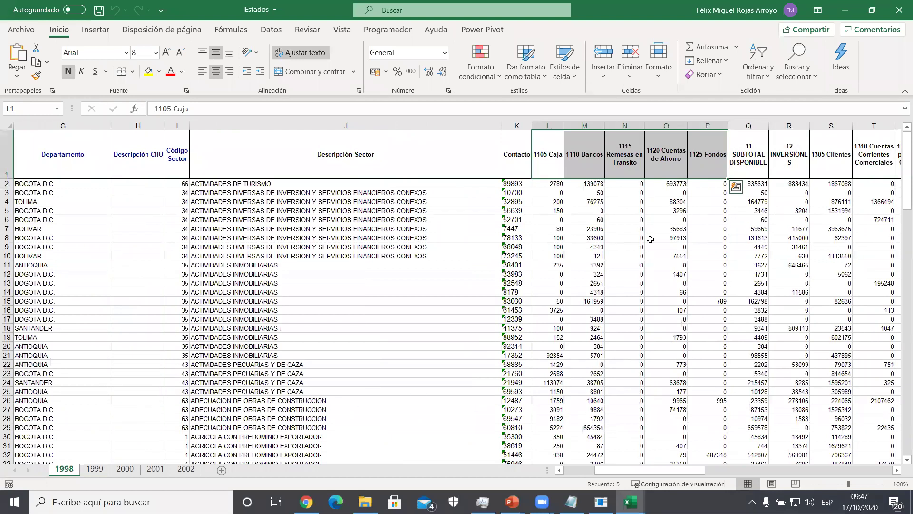
{"action": "left_click", "coordinate": [742, 125]}
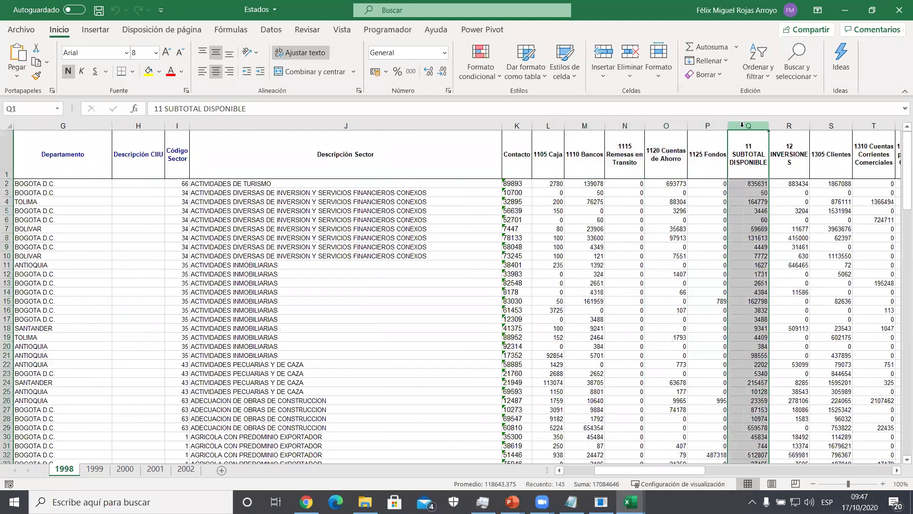
{"action": "left_click", "coordinate": [788, 123]}
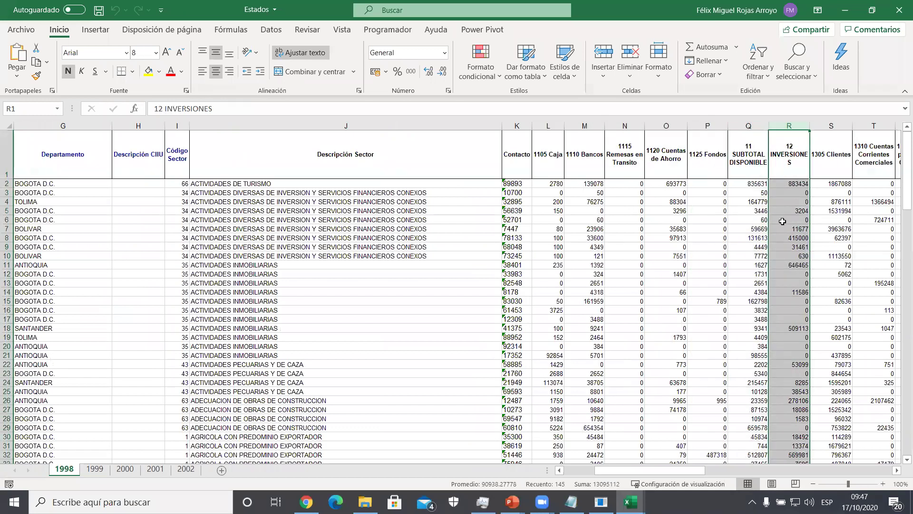
{"action": "left_click", "coordinate": [823, 159]}
{"action": "key", "text": "Right"}
{"action": "key", "text": "Right"}
{"action": "key", "text": "Right"}
{"action": "key", "text": "Right"}
{"action": "key", "text": "Right"}
{"action": "key", "text": "Right"}
{"action": "key", "text": "Right"}
{"action": "key", "text": "Right"}
{"action": "key", "text": "Right"}
{"action": "key", "text": "Right"}
{"action": "key", "text": "Right"}
{"action": "key", "text": "Right"}
{"action": "key", "text": "Right"}
{"action": "key", "text": "Right"}
{"action": "key", "text": "Right"}
{"action": "key", "text": "Right"}
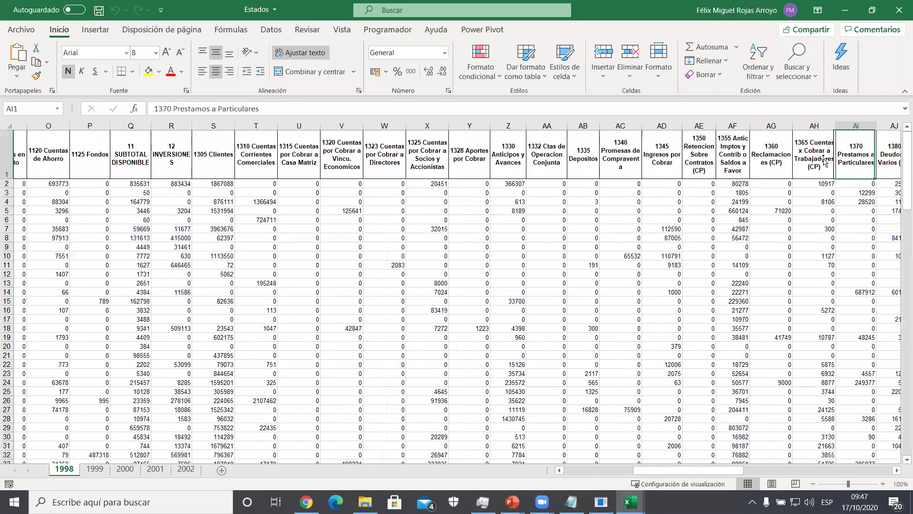
{"action": "key", "text": "Right"}
{"action": "key", "text": "Right"}
{"action": "key", "text": "Right"}
{"action": "key", "text": "Right"}
{"action": "key", "text": "Right"}
{"action": "key", "text": "Right"}
{"action": "key", "text": "Right"}
{"action": "key", "text": "Right"}
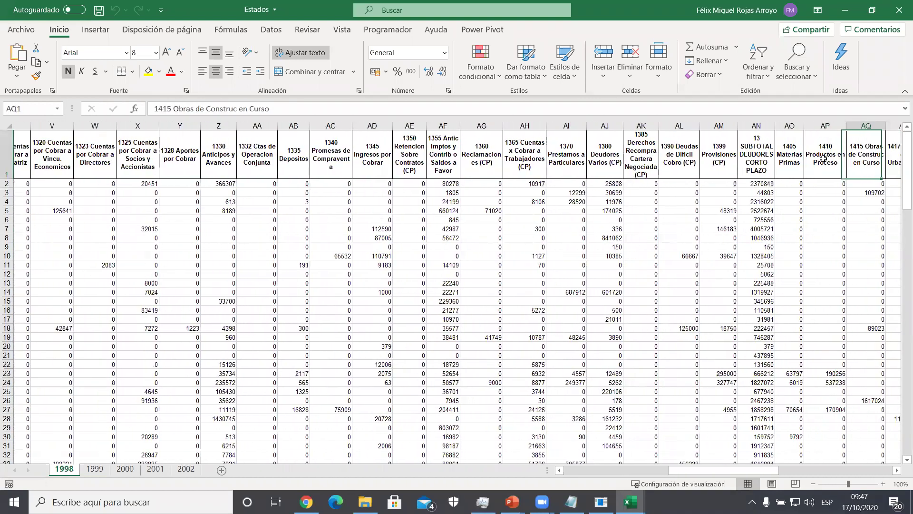
{"action": "key", "text": "Right"}
{"action": "key", "text": "Left"}
{"action": "key", "text": "Left"}
{"action": "key", "text": "Left"}
{"action": "key", "text": "Left"}
{"action": "key", "text": "shift+Down"}
{"action": "key", "text": "shift+Down"}
{"action": "key", "text": "Right"}
{"action": "key", "text": "ctrl+shift+Right"}
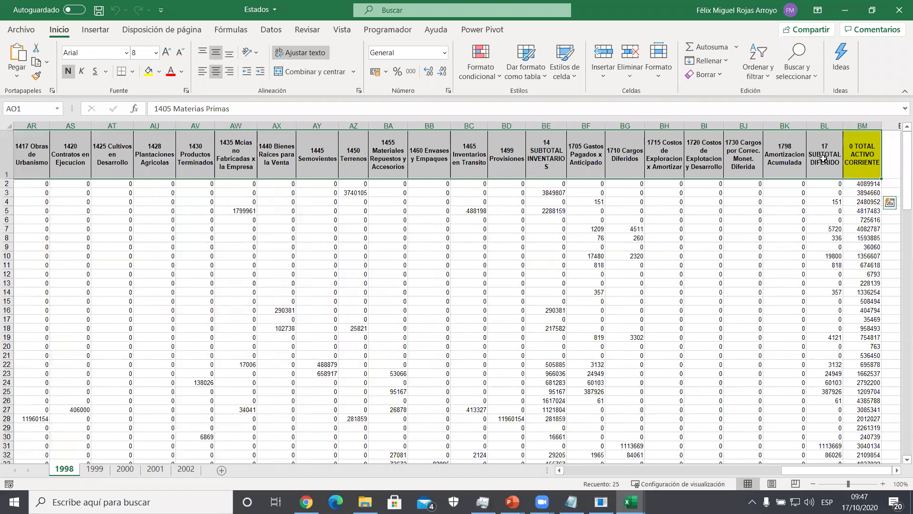
{"action": "left_click", "coordinate": [866, 153]}
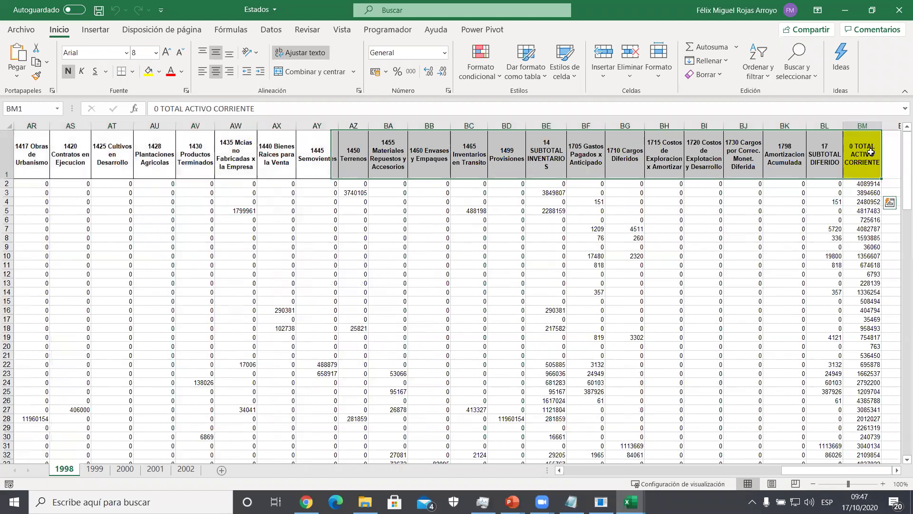
{"action": "left_click", "coordinate": [864, 186]}
{"action": "left_click_drag", "start_coordinate": [865, 185], "coordinate": [863, 356]}
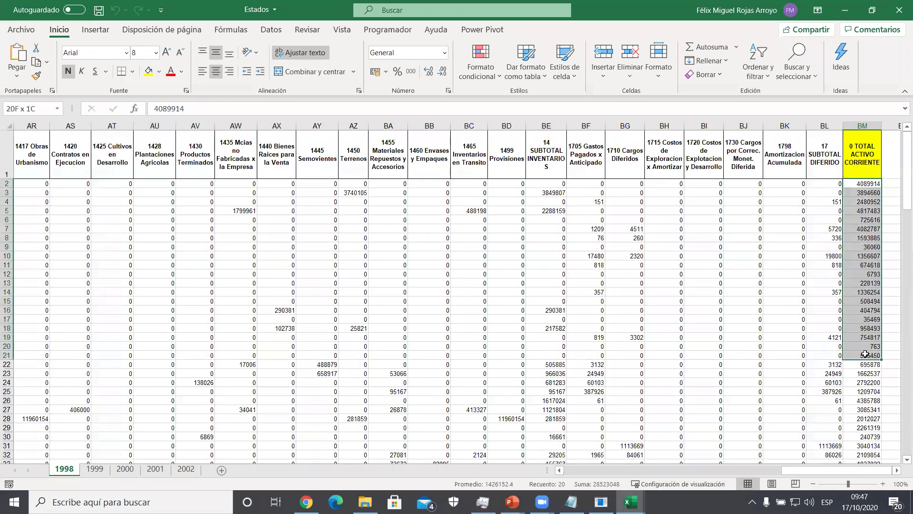
{"action": "left_click", "coordinate": [862, 143]}
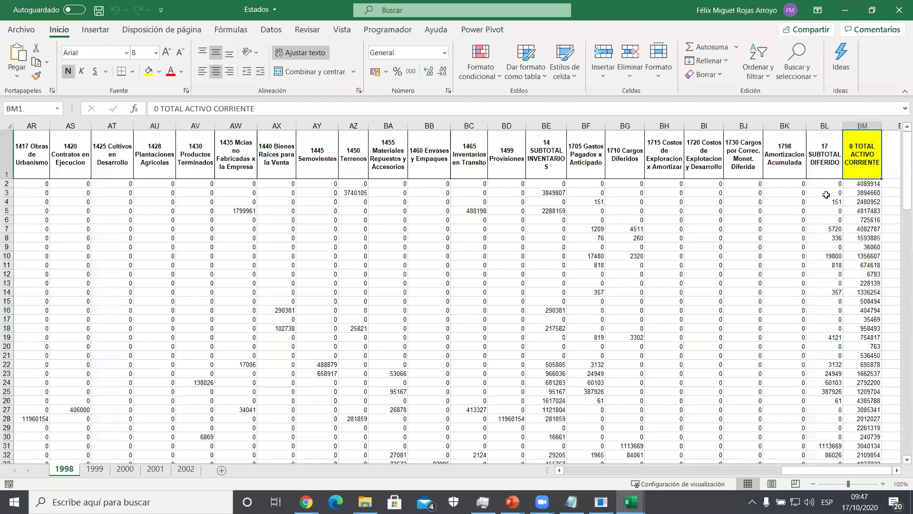
{"action": "key", "text": "alt+Tab"}
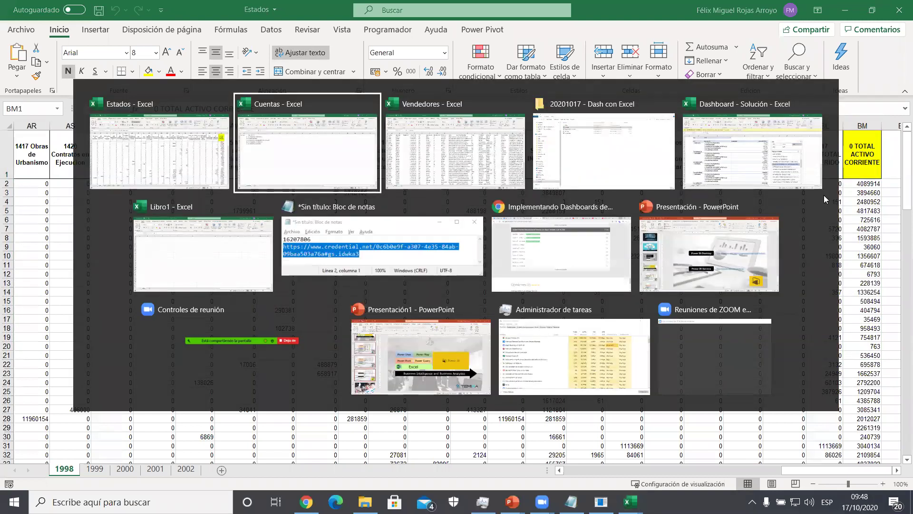
- In Dashboard - Solución, select the first NIT's five account labels and totals
{"action": "key", "text": "alt+Tab"}
{"action": "key", "text": "alt+Tab"}
{"action": "key", "text": "alt+Tab"}
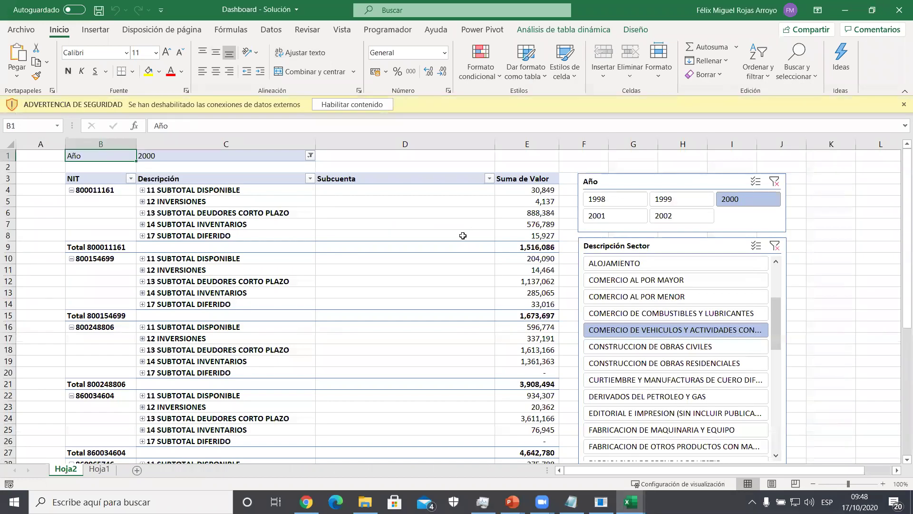
{"action": "left_click", "coordinate": [104, 190]}
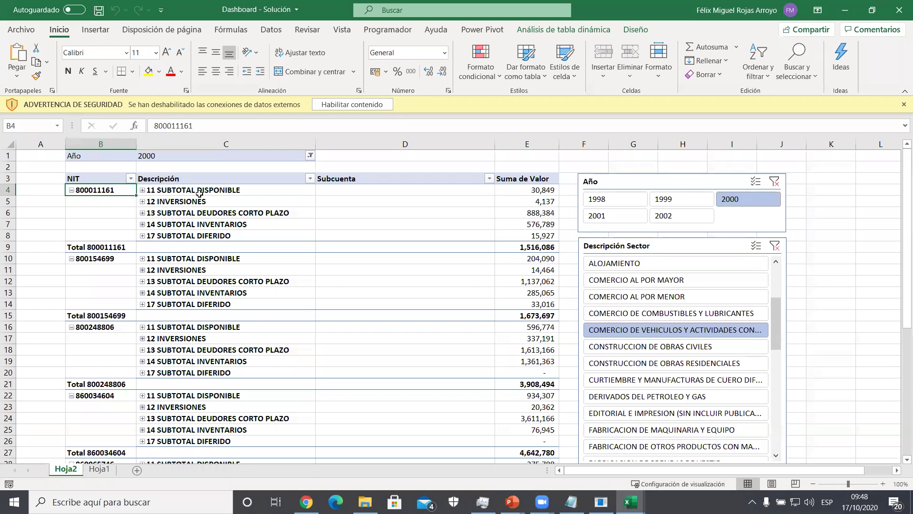
{"action": "left_click", "coordinate": [276, 192]}
{"action": "left_click_drag", "start_coordinate": [276, 192], "coordinate": [275, 233]}
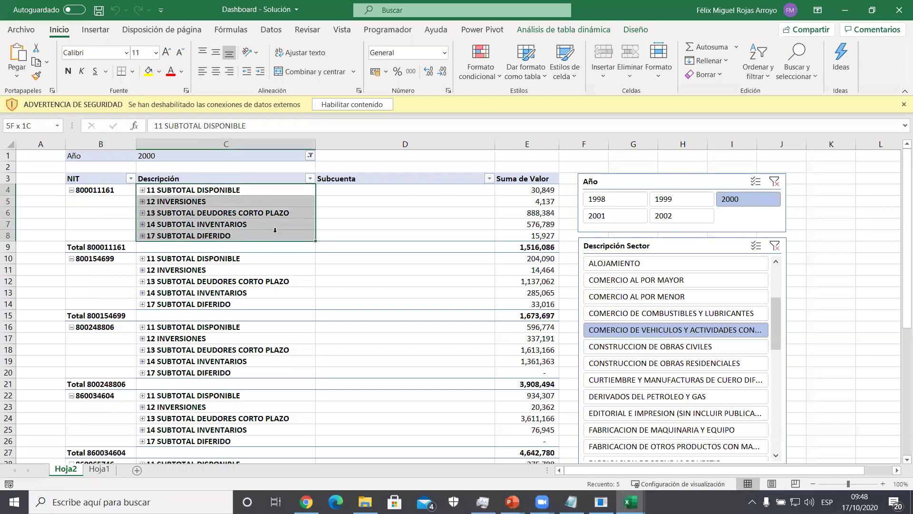
{"action": "left_click_drag", "start_coordinate": [537, 193], "coordinate": [537, 235]}
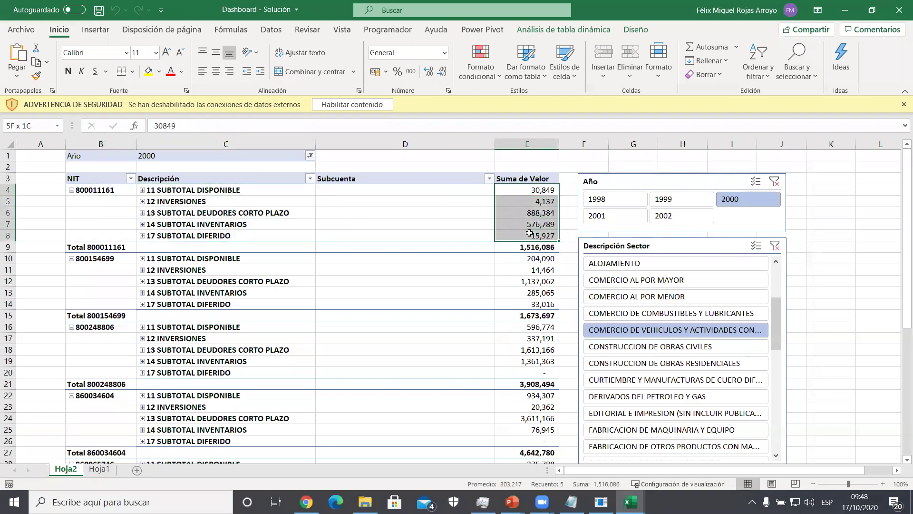
- Filter the pivot via the Año slicer to 1998, then 1999, and return to Estados
{"action": "left_click", "coordinate": [628, 200]}
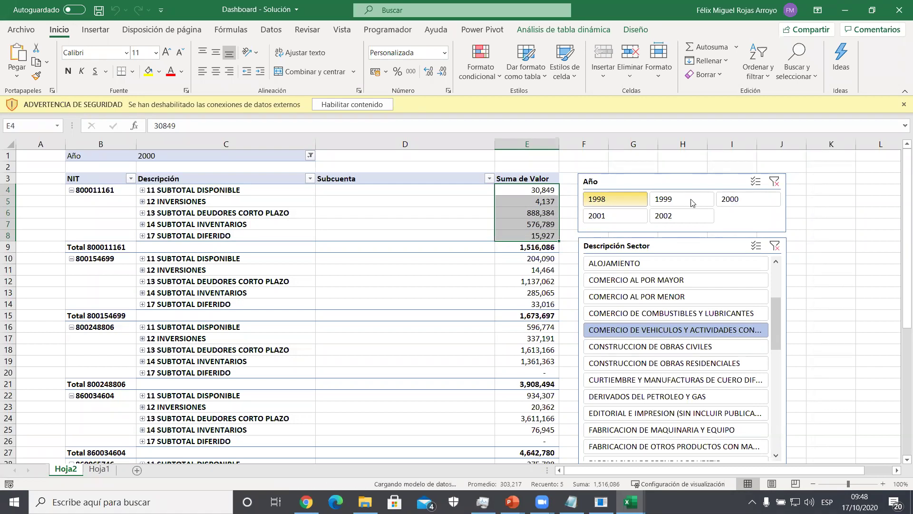
{"action": "left_click", "coordinate": [691, 199]}
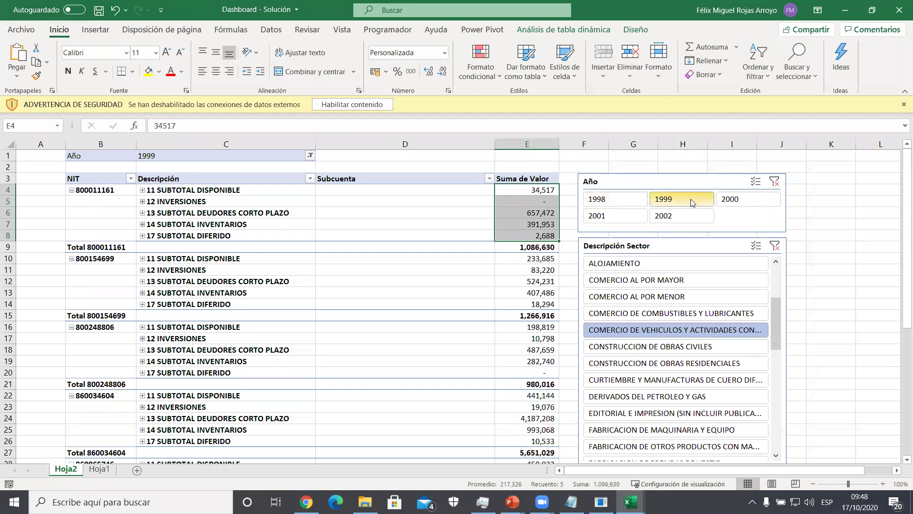
{"action": "key", "text": "alt+Tab"}
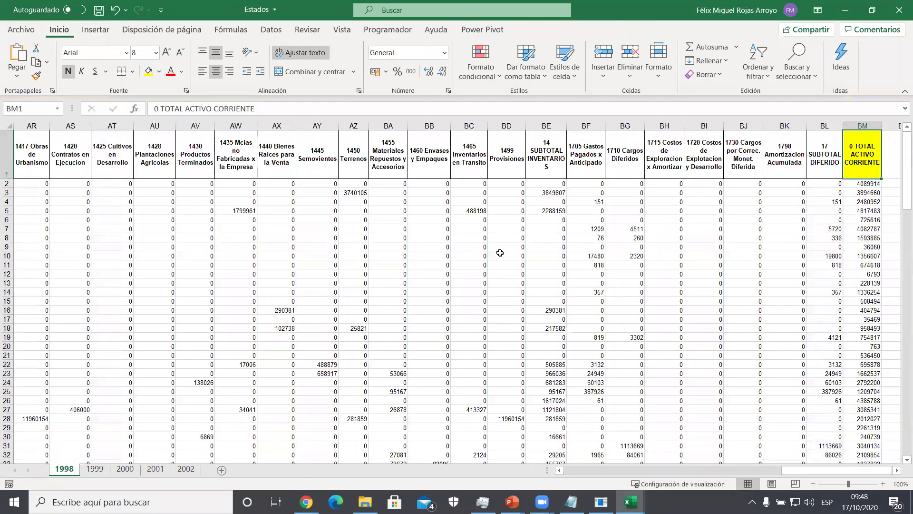
- Select the provisions/inventory block and top 0 TOTAL ACTIVO CORRIENTE values, then return to Dashboard - Solución
{"action": "left_click_drag", "start_coordinate": [502, 248], "coordinate": [576, 320]}
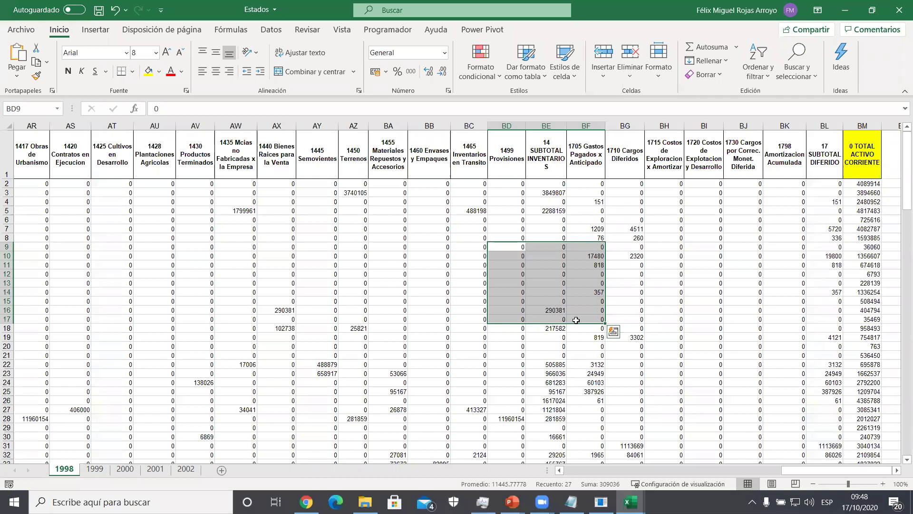
{"action": "left_click_drag", "start_coordinate": [858, 167], "coordinate": [856, 284]}
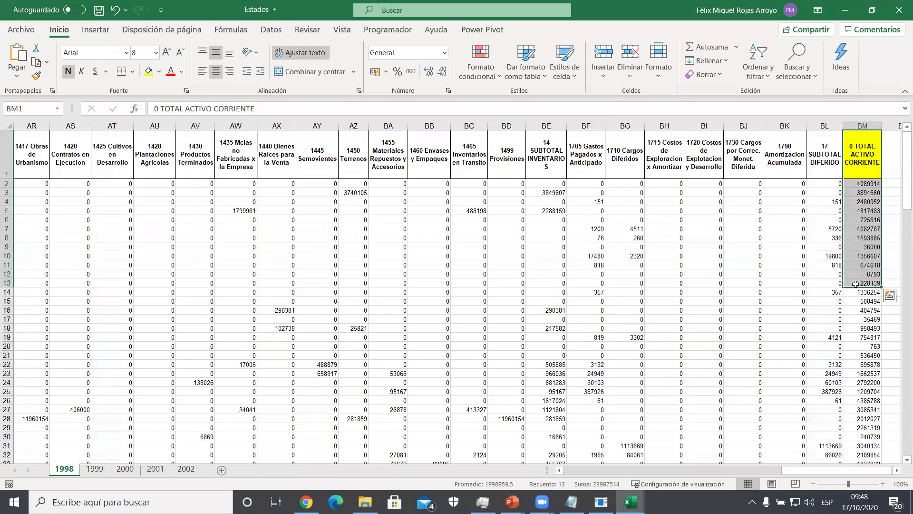
{"action": "key", "text": "alt+Tab"}
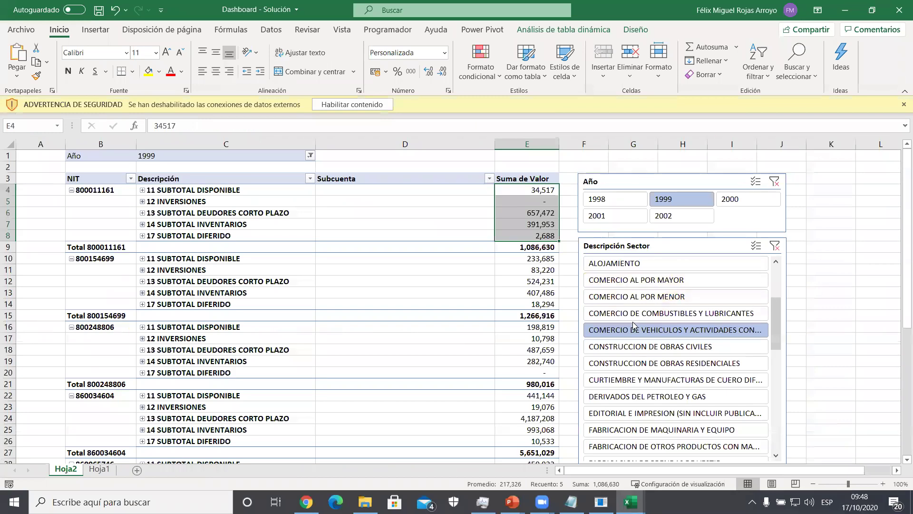
- Click through the sector slicer and settle on CONSTRUCCION DE OBRAS CIVILES, showing NIT 800208886 at 278,311
{"action": "left_click", "coordinate": [629, 280]}
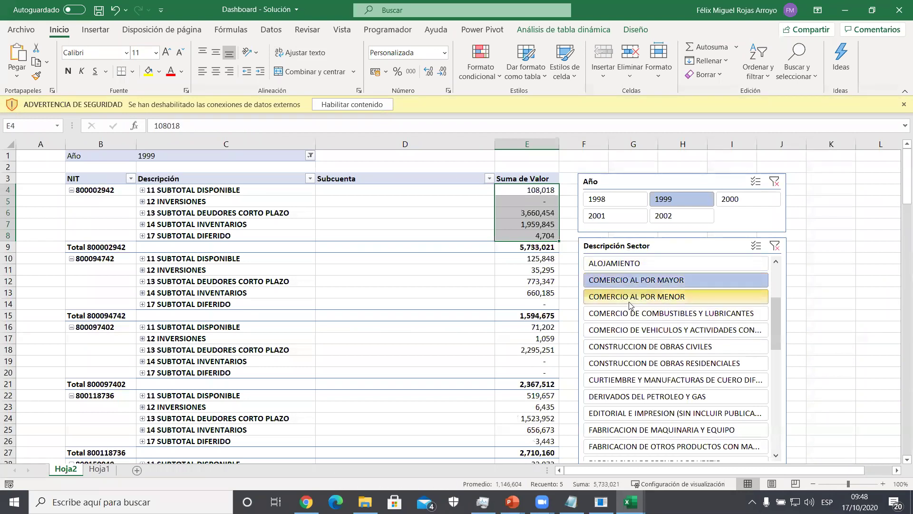
{"action": "left_click", "coordinate": [630, 300]}
{"action": "left_click", "coordinate": [626, 332]}
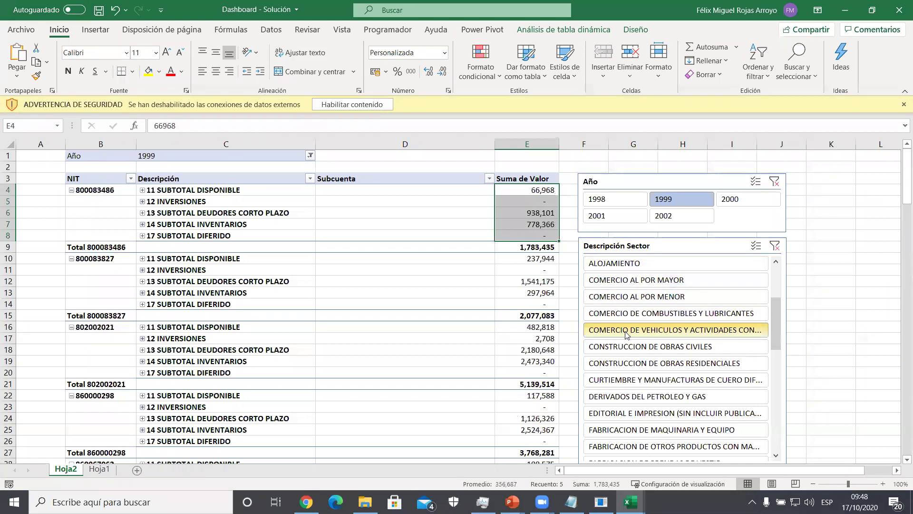
{"action": "left_click", "coordinate": [625, 349]}
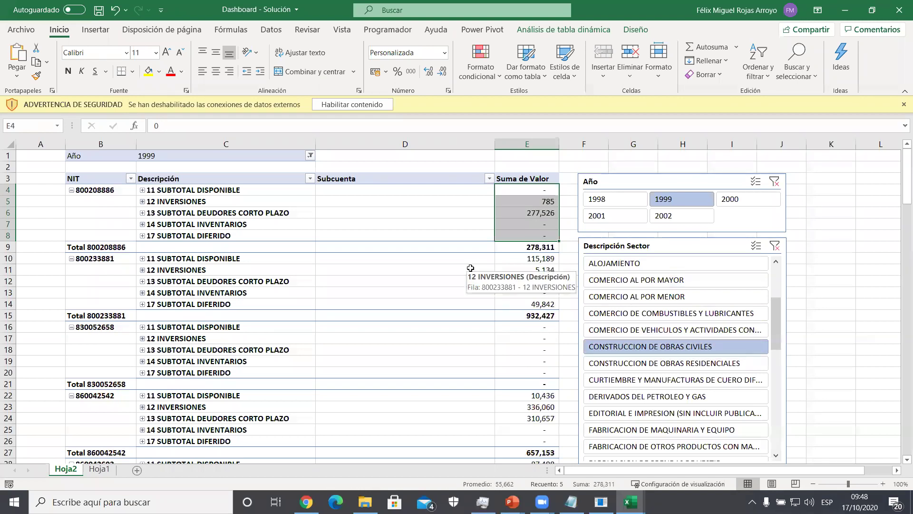
{"action": "key", "text": "alt+Tab"}
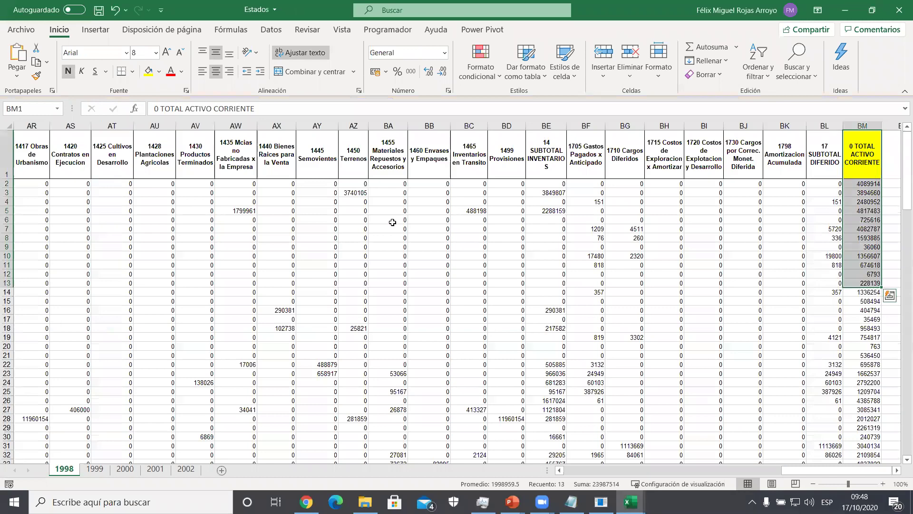
{"action": "left_click_drag", "start_coordinate": [546, 157], "coordinate": [374, 160]}
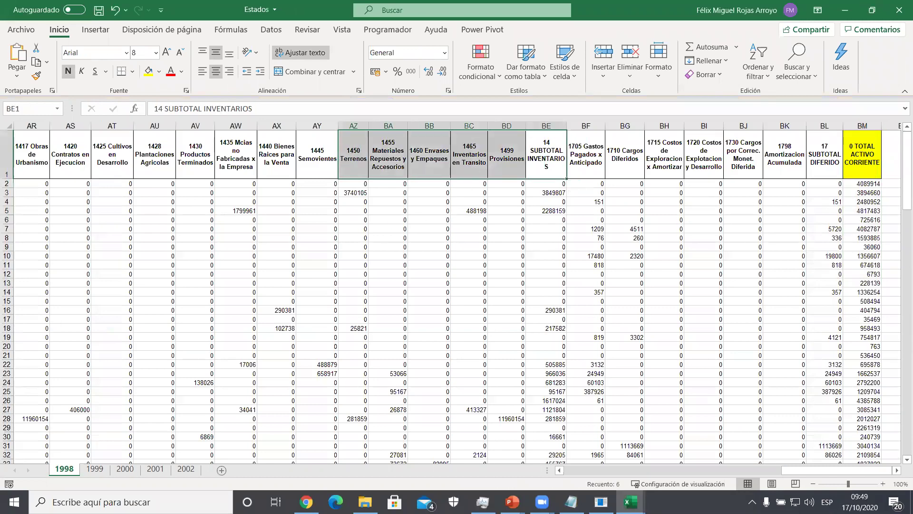
{"action": "left_click", "coordinate": [849, 150]}
{"action": "left_click", "coordinate": [824, 154]}
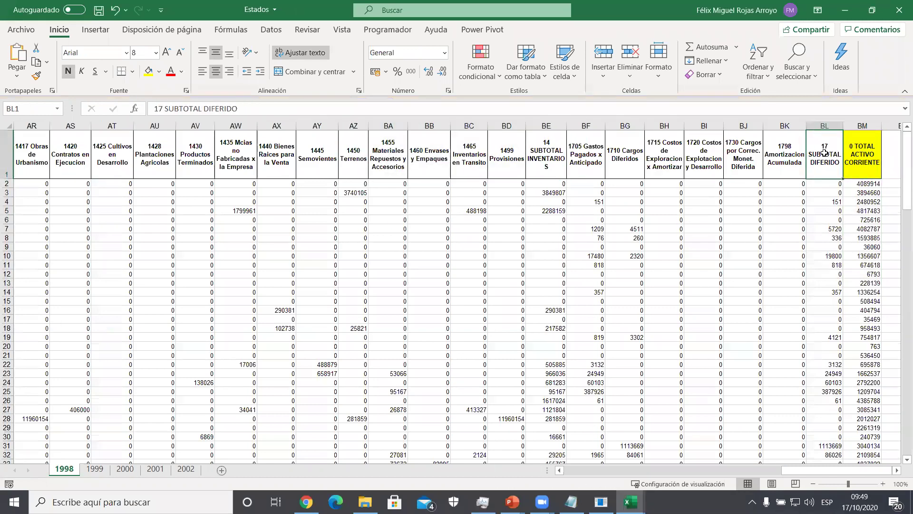
{"action": "left_click_drag", "start_coordinate": [780, 159], "coordinate": [585, 158]}
{"action": "key", "text": "alt+Tab"}
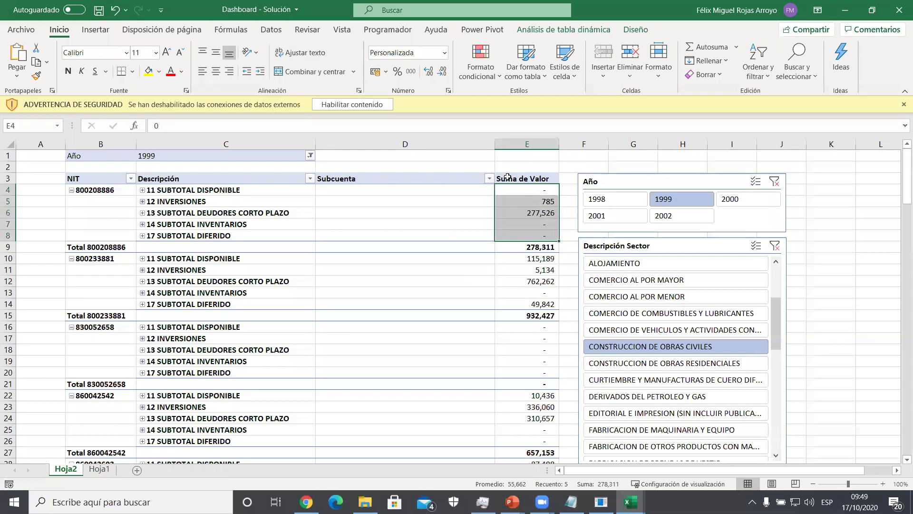
- Expand 11 SUBTOTAL DISPONIBLE, 12 INVERSIONES and 13 SUBTOTAL DEUDORES CORTO PLAZO into their subaccounts
{"action": "left_click", "coordinate": [142, 190]}
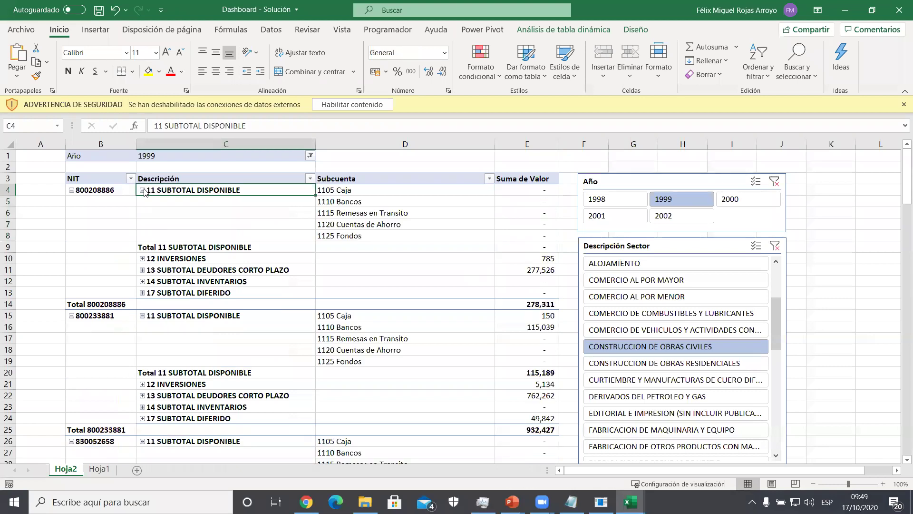
{"action": "left_click", "coordinate": [145, 258]}
{"action": "left_click", "coordinate": [142, 259]}
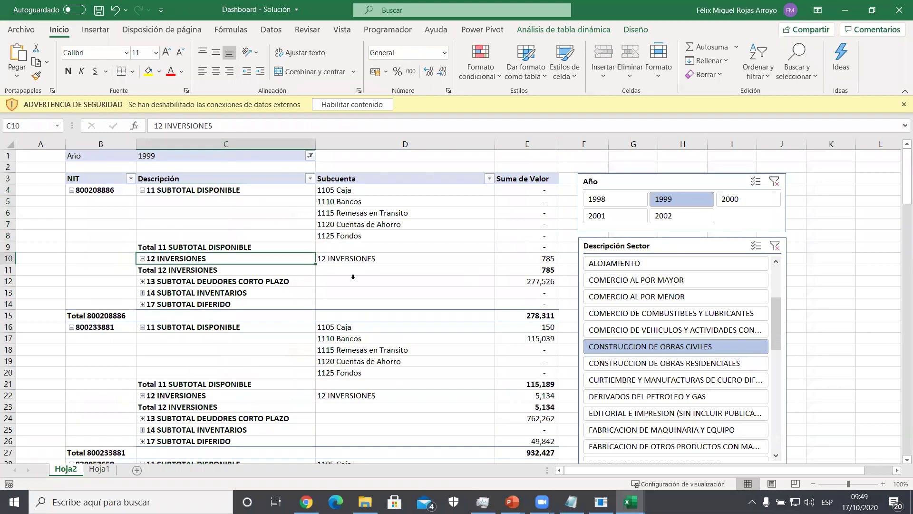
{"action": "left_click", "coordinate": [142, 281]}
{"action": "scroll", "coordinate": [409, 320], "scroll_direction": "down", "scroll_amount": 3}
{"action": "scroll", "coordinate": [409, 320], "scroll_direction": "down", "scroll_amount": 1}
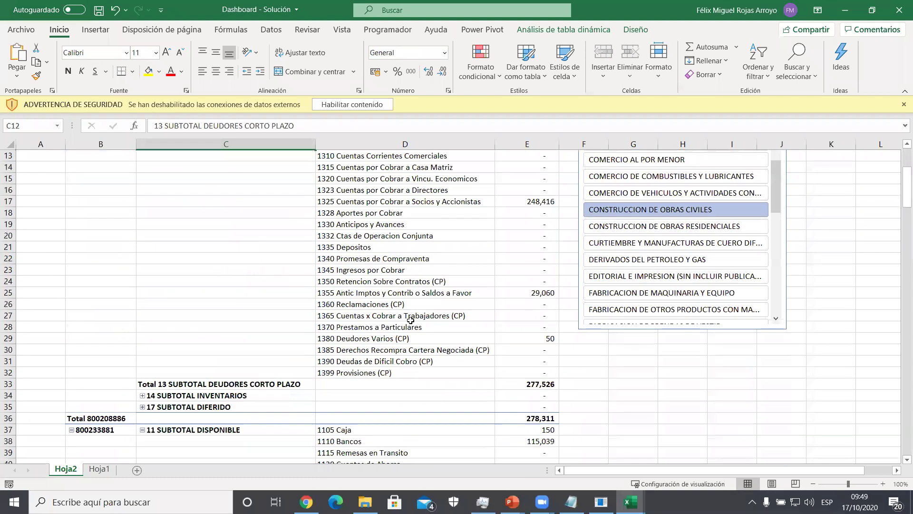
{"action": "scroll", "coordinate": [409, 320], "scroll_direction": "up", "scroll_amount": 4}
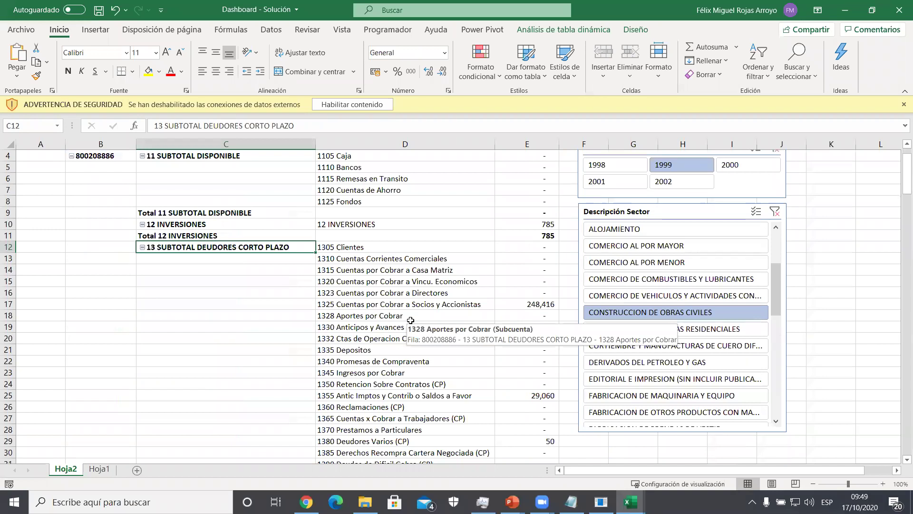
{"action": "scroll", "coordinate": [285, 247], "scroll_direction": "up", "scroll_amount": 1}
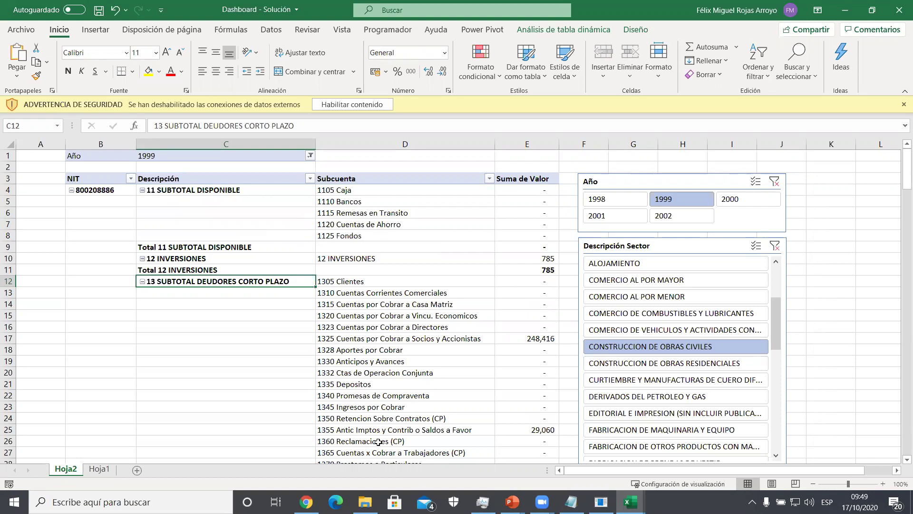
{"action": "left_click", "coordinate": [631, 502]}
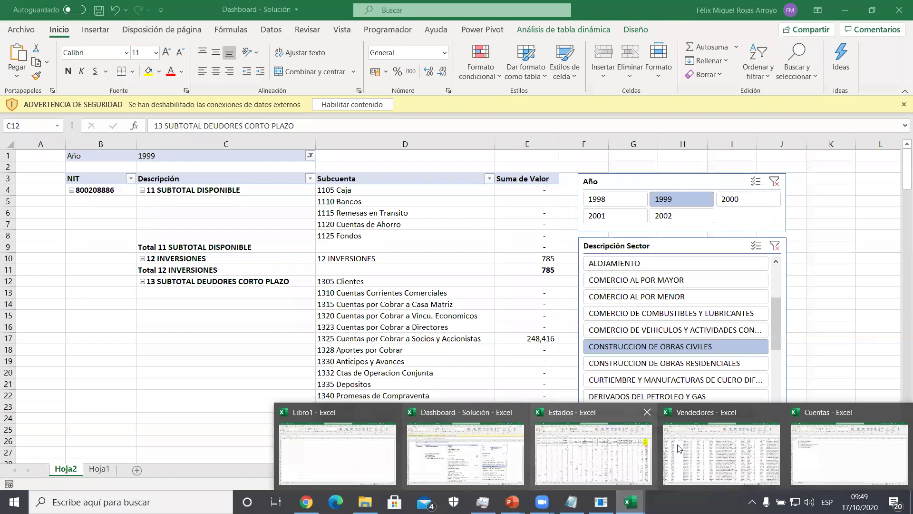
- Bring Estados forward and select the first six Contacto values, K2:K7, on the 1998 sheet
{"action": "left_click", "coordinate": [588, 445]}
{"action": "key", "text": "ctrl+Home"}
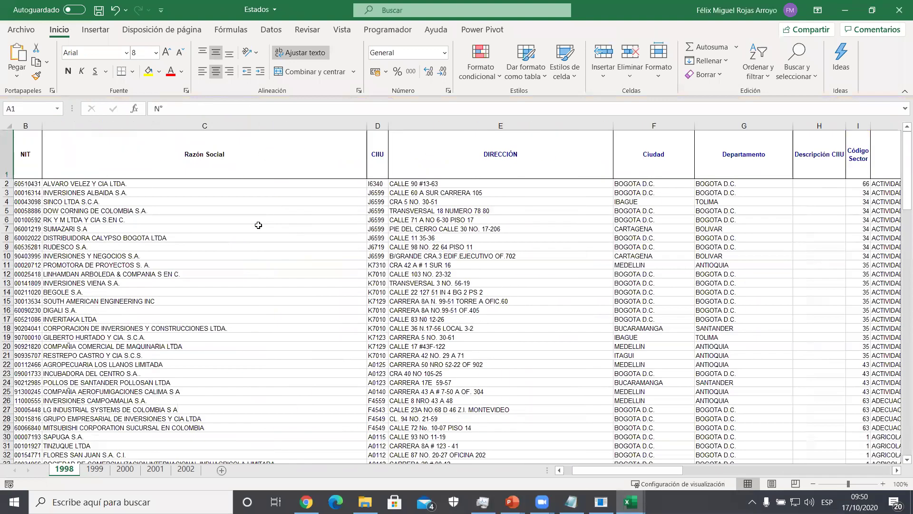
{"action": "key", "text": "Right"}
{"action": "key", "text": "Right"}
{"action": "key", "text": "Right"}
{"action": "key", "text": "Right"}
{"action": "key", "text": "Right"}
{"action": "key", "text": "Right"}
{"action": "key", "text": "Right"}
{"action": "key", "text": "Right"}
{"action": "key", "text": "Right"}
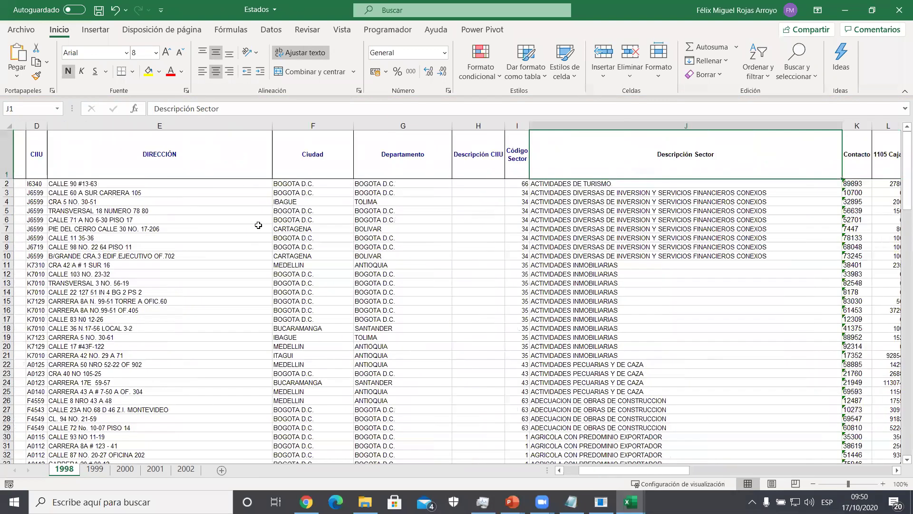
{"action": "key", "text": "Right"}
{"action": "key", "text": "Down"}
{"action": "scroll", "coordinate": [259, 225], "scroll_direction": "right", "scroll_amount": 2}
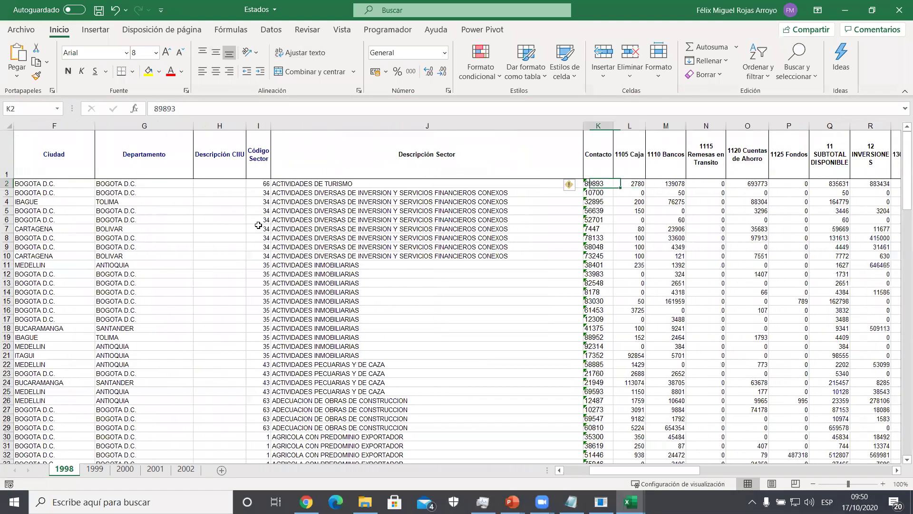
{"action": "key", "text": "shift+Down"}
{"action": "key", "text": "shift+Down"}
{"action": "key", "text": "shift+Down"}
{"action": "key", "text": "shift+Down"}
{"action": "key", "text": "shift+Down"}
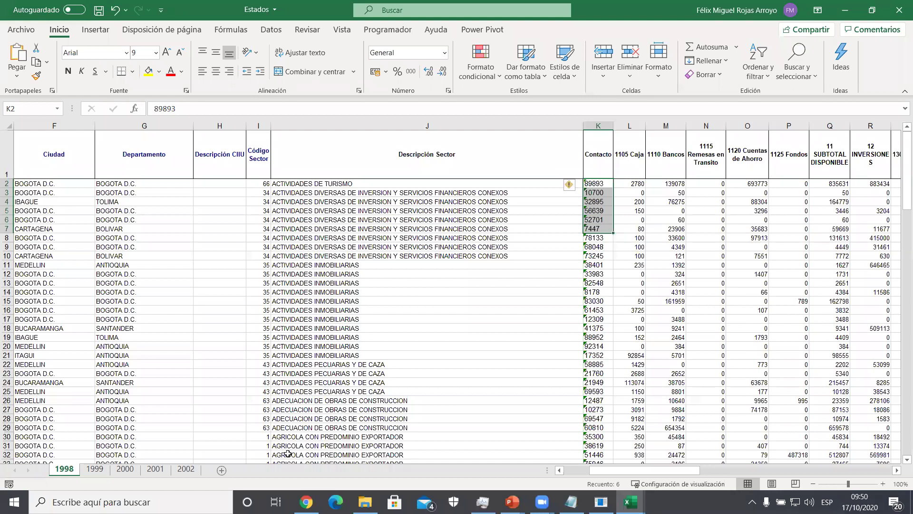
{"action": "left_click", "coordinate": [631, 501]}
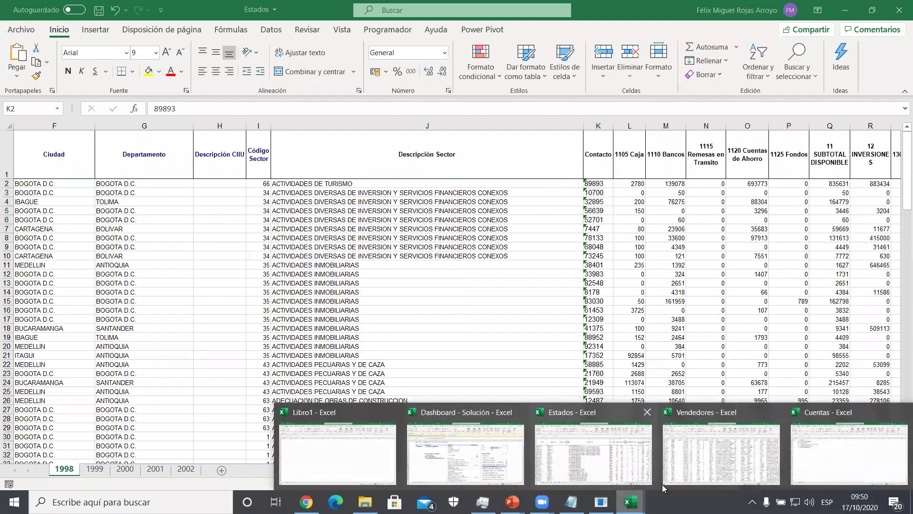
- Bring the Vendedores workbook forward and select the Number values down to row 50
{"action": "left_click", "coordinate": [718, 452]}
{"action": "key", "text": "Right"}
{"action": "key", "text": "Down"}
{"action": "key", "text": "ctrl+shift+Down"}
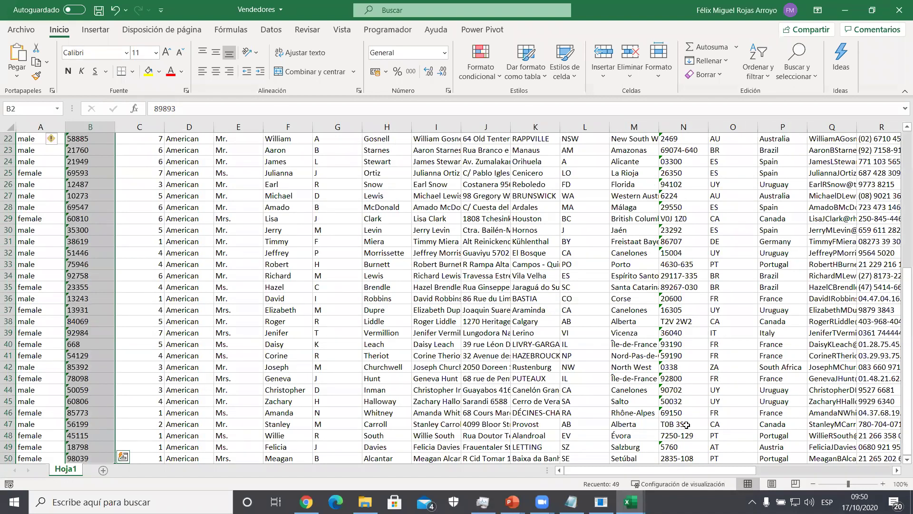
{"action": "key", "text": "ctrl+Up"}
- Step along the headers past Surname and CountryFull, then select the first Latitude and Longitude values
{"action": "key", "text": "Up"}
{"action": "key", "text": "Right"}
{"action": "key", "text": "Right"}
{"action": "key", "text": "Right"}
{"action": "key", "text": "Right"}
{"action": "key", "text": "Right"}
{"action": "key", "text": "Right"}
{"action": "key", "text": "Right"}
{"action": "key", "text": "Right"}
{"action": "key", "text": "Right"}
{"action": "key", "text": "Right"}
{"action": "key", "text": "Right"}
{"action": "key", "text": "Right"}
{"action": "key", "text": "Right"}
{"action": "key", "text": "Right"}
{"action": "key", "text": "Down"}
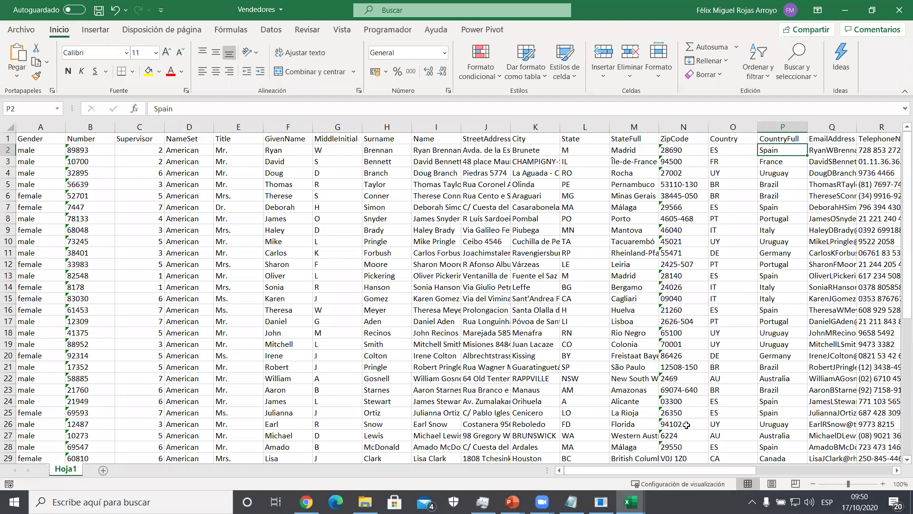
{"action": "key", "text": "Up"}
{"action": "key", "text": "ctrl+Right"}
{"action": "key", "text": "Down"}
{"action": "key", "text": "Left"}
{"action": "key", "text": "shift+Right"}
{"action": "scroll", "coordinate": [687, 424], "scroll_direction": "down", "scroll_amount": 7}
{"action": "key", "text": "Up"}
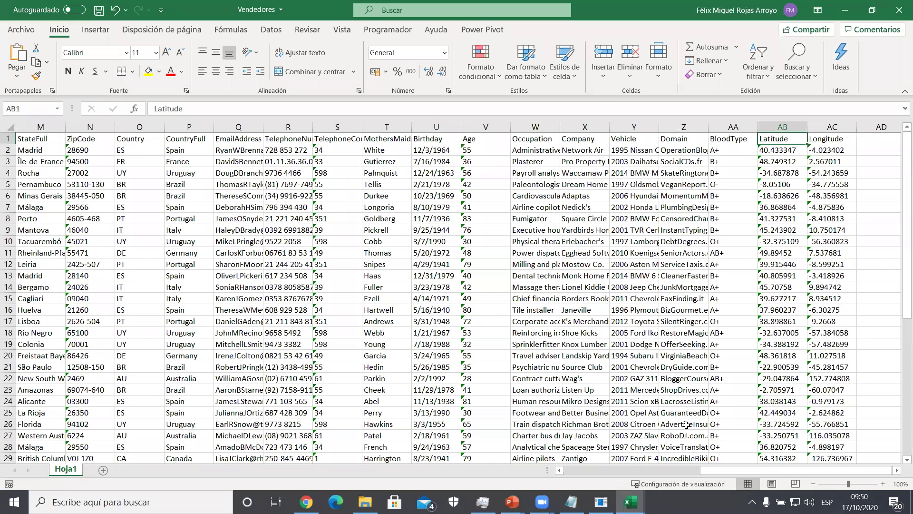
- Jump between the table's edges: Latitude's last row, Gender, Longitude and row 50
{"action": "key", "text": "ctrl+Down"}
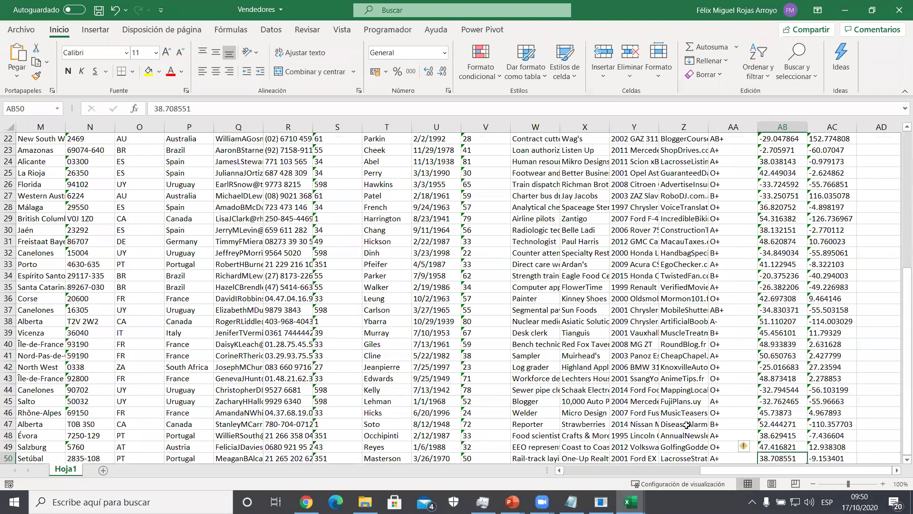
{"action": "key", "text": "ctrl+Up"}
{"action": "key", "text": "ctrl+Left"}
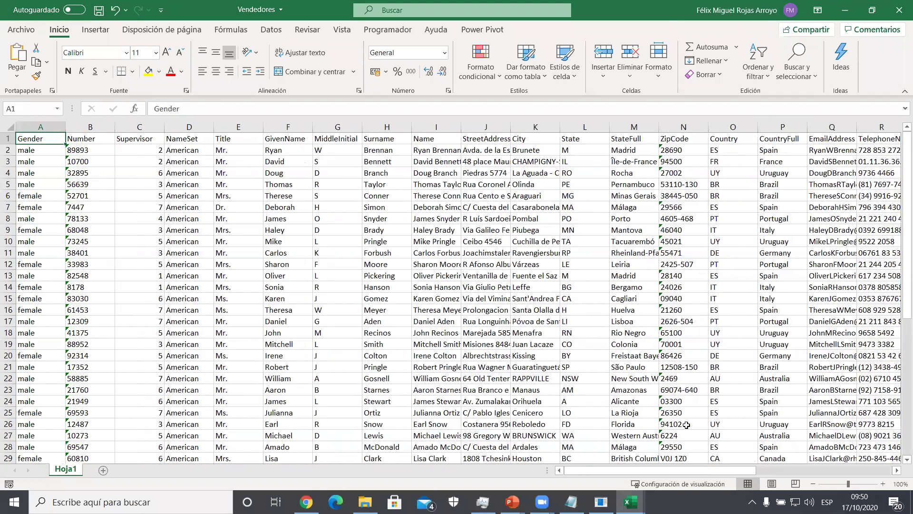
{"action": "scroll", "coordinate": [686, 425], "scroll_direction": "right", "scroll_amount": 10}
{"action": "scroll", "coordinate": [686, 425], "scroll_direction": "left", "scroll_amount": 9}
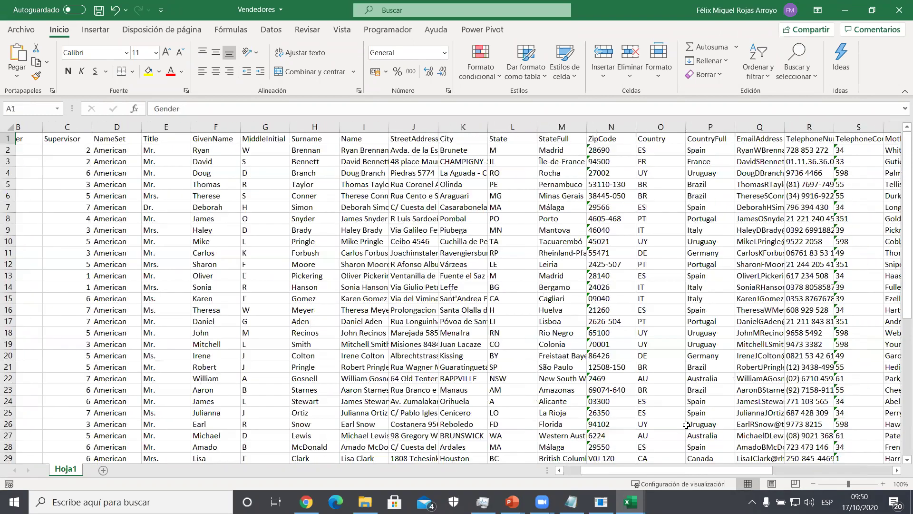
{"action": "scroll", "coordinate": [686, 424], "scroll_direction": "left", "scroll_amount": 1}
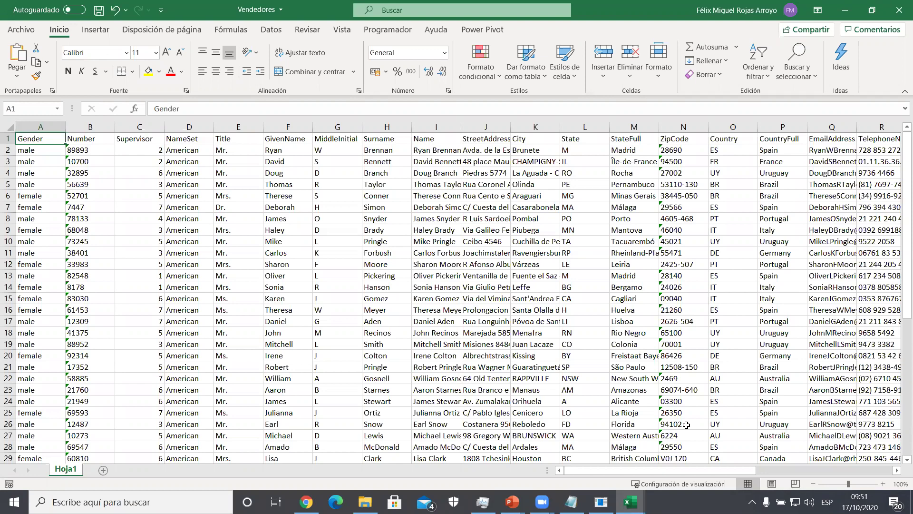
{"action": "key", "text": "ctrl+Right"}
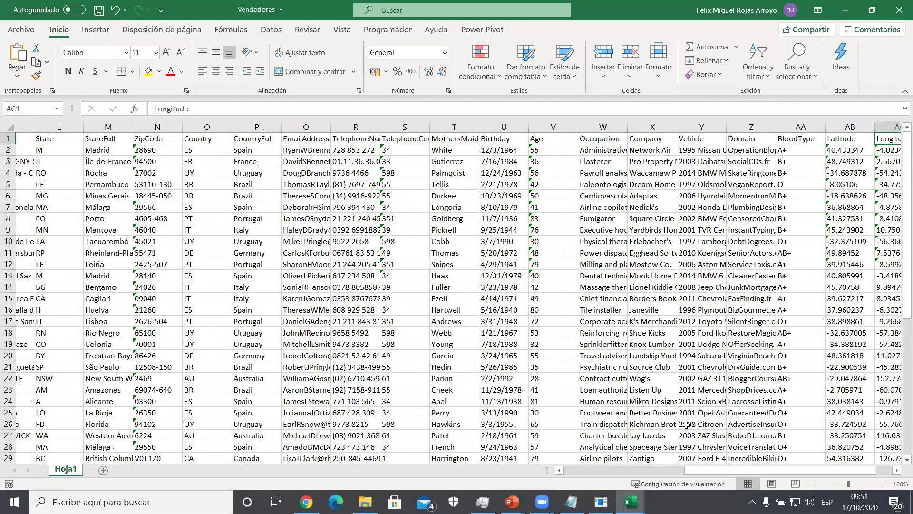
{"action": "key", "text": "ctrl+Left"}
{"action": "key", "text": "ctrl+Down"}
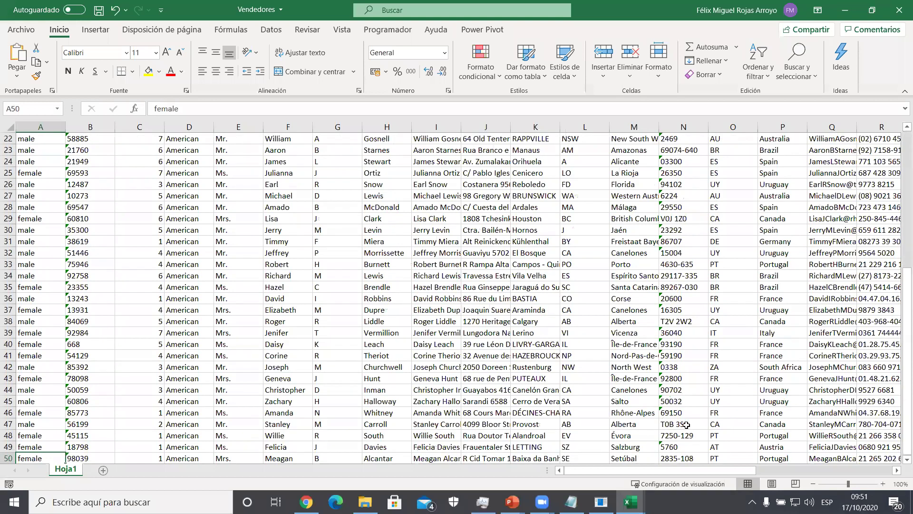
{"action": "key", "text": "ctrl+Up"}
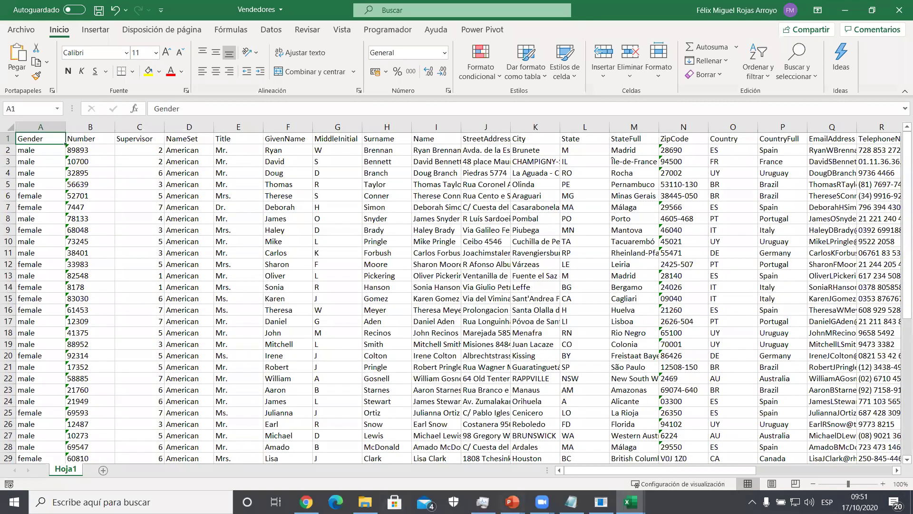
{"action": "left_click", "coordinate": [620, 498]}
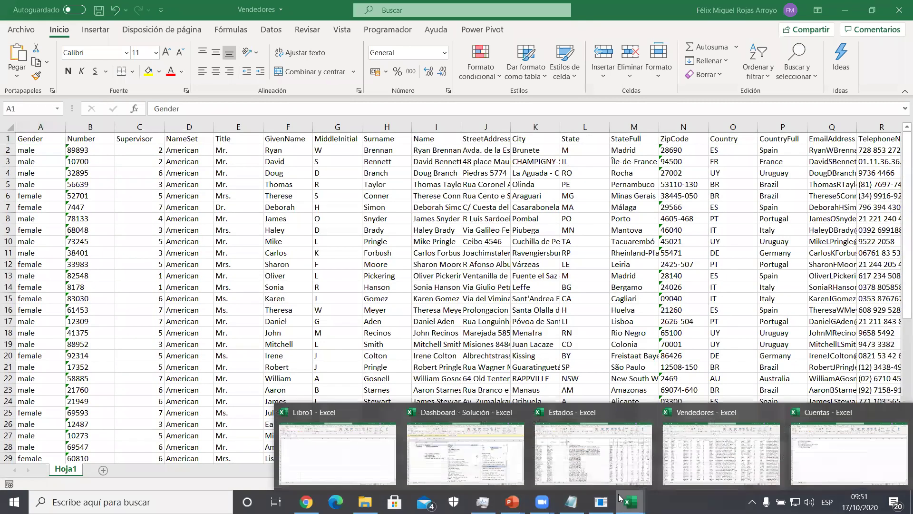
- View the Estados workbook's data model as a diagram, then close that Power Pivot window
{"action": "left_click", "coordinate": [584, 443]}
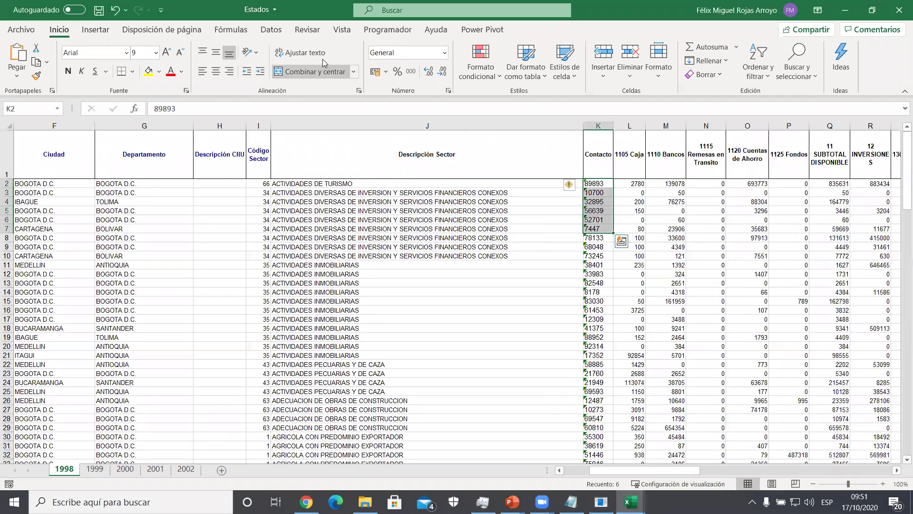
{"action": "left_click", "coordinate": [463, 30]}
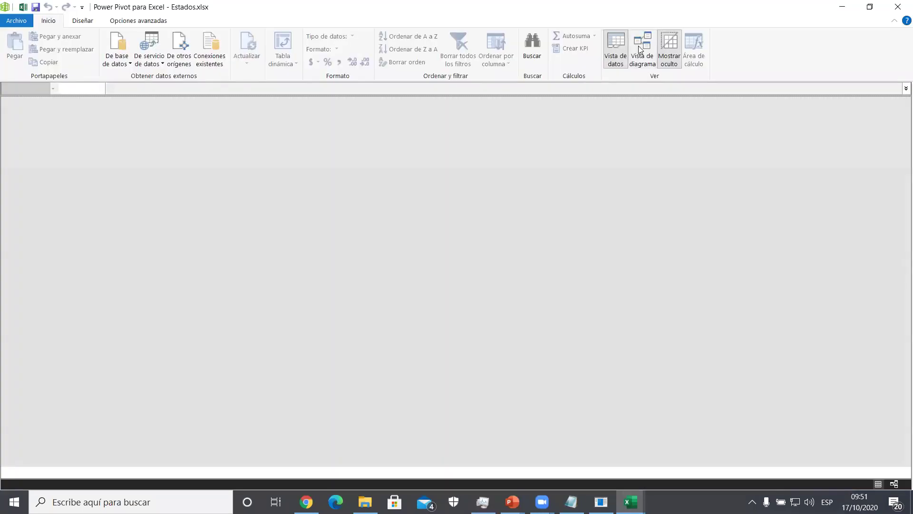
{"action": "left_click", "coordinate": [642, 48]}
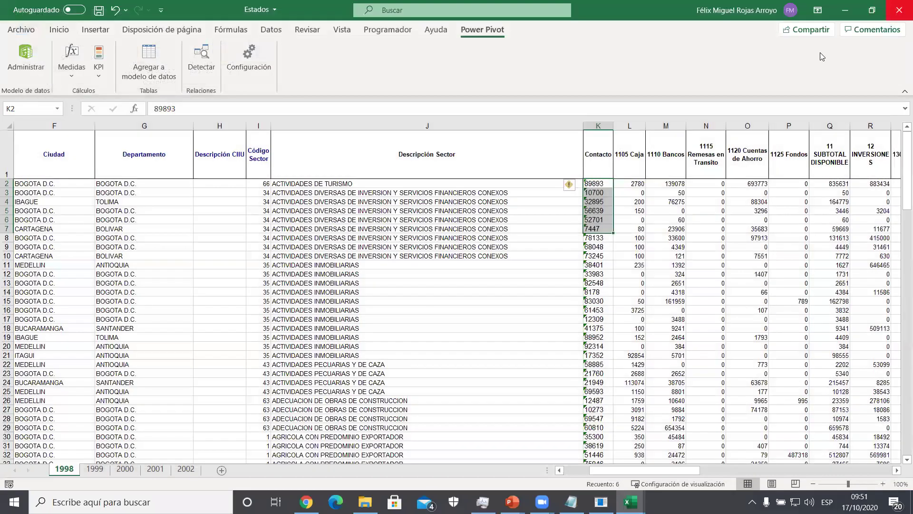
{"action": "left_click", "coordinate": [898, 7]}
- Open the Dashboard - Solución data model in Power Pivot's diagram view
{"action": "left_click", "coordinate": [631, 502]}
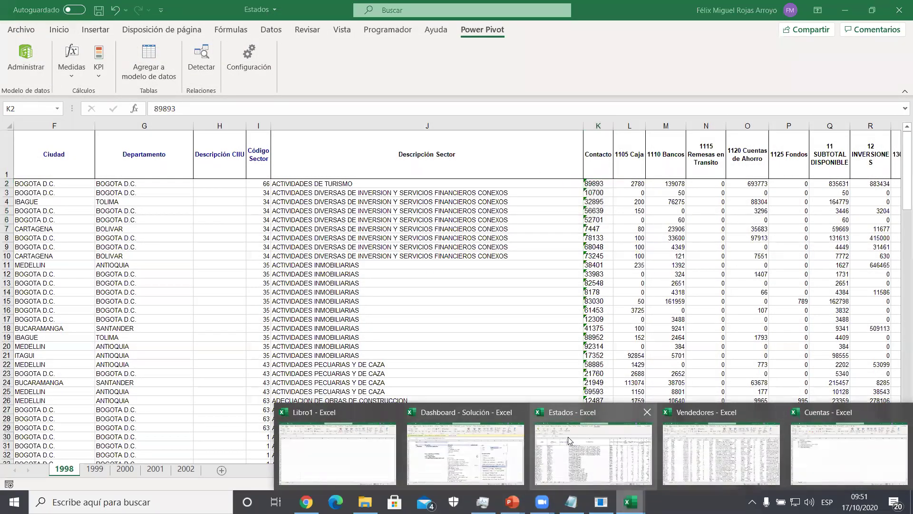
{"action": "left_click", "coordinate": [479, 435]}
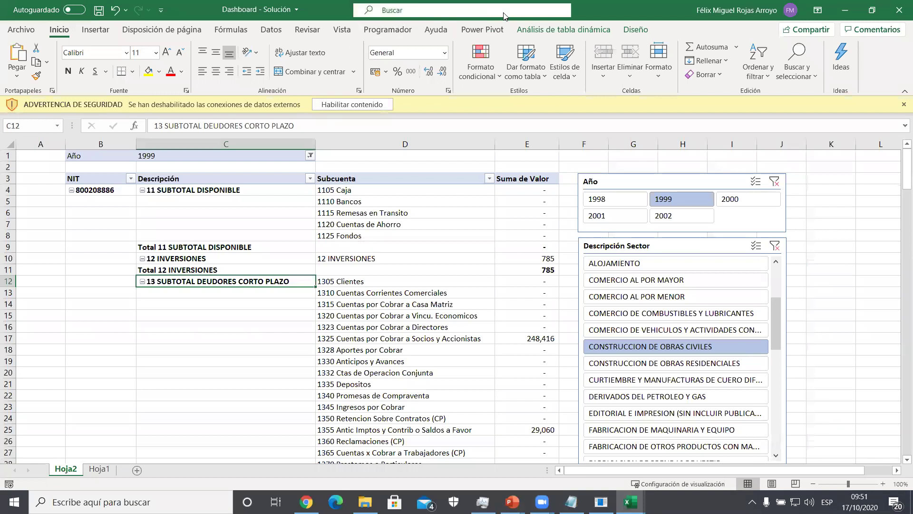
{"action": "left_click", "coordinate": [492, 30]}
{"action": "left_click", "coordinate": [26, 58]}
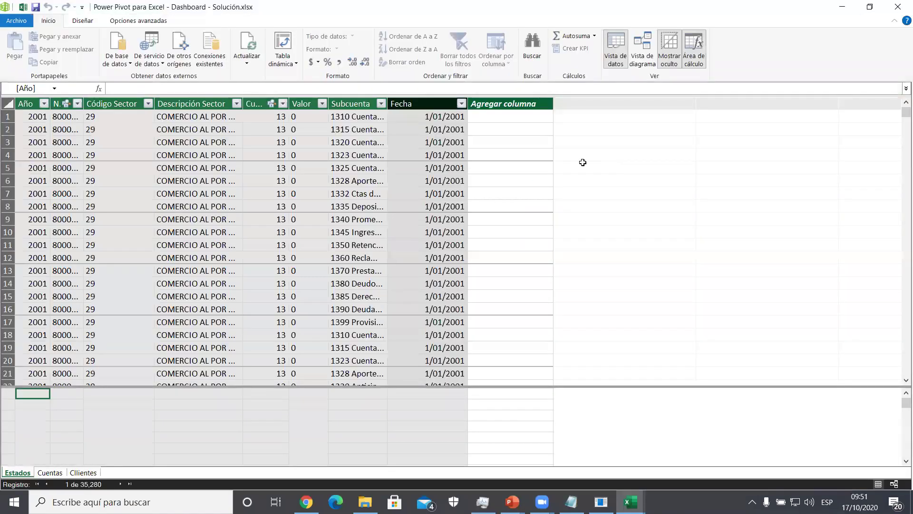
{"action": "left_click", "coordinate": [642, 47]}
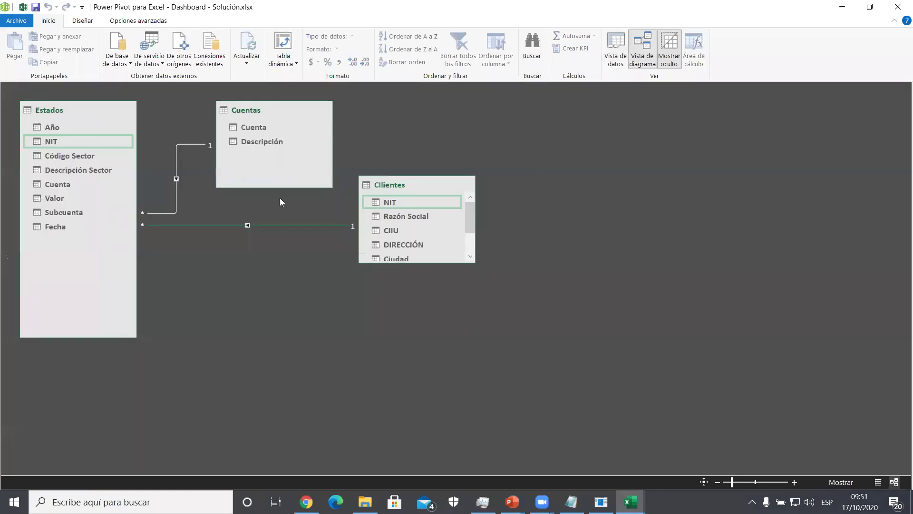
- Drag Clientes below the others, move Cuentas further right, and nudge Estados slightly right
{"action": "left_click_drag", "start_coordinate": [385, 190], "coordinate": [251, 344]}
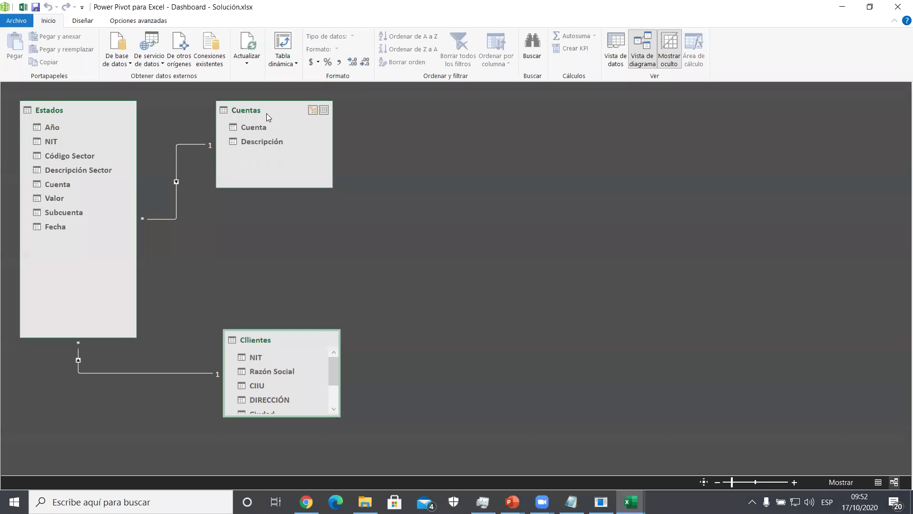
{"action": "left_click_drag", "start_coordinate": [266, 113], "coordinate": [310, 116]}
{"action": "left_click_drag", "start_coordinate": [56, 113], "coordinate": [76, 116]}
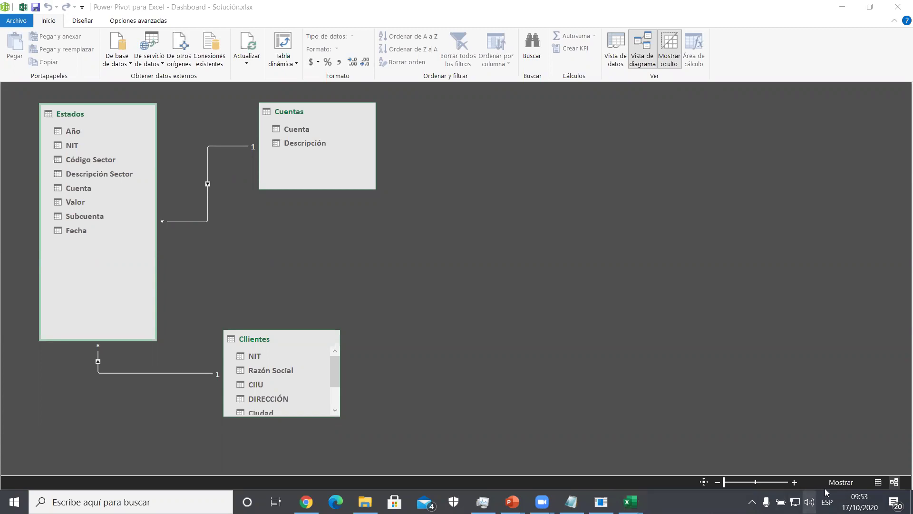
- Raise the speaker volume to 100
{"action": "left_click", "coordinate": [809, 502]}
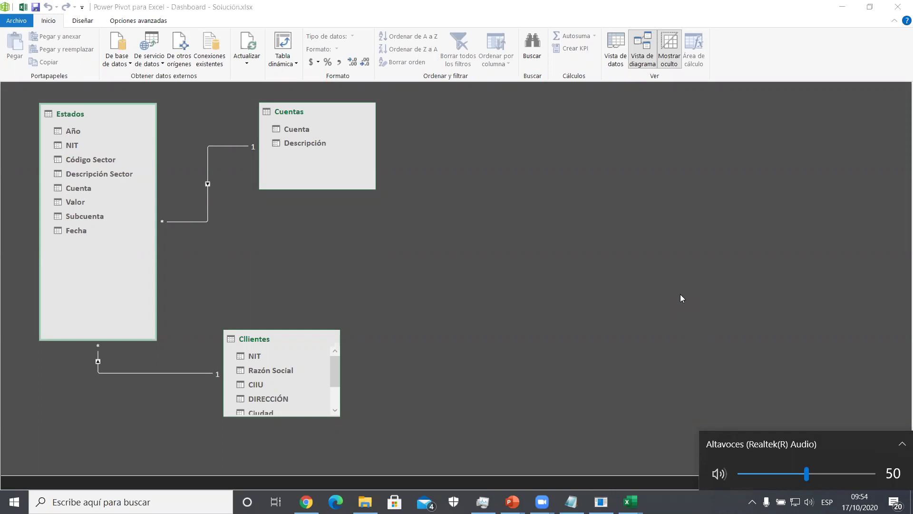
{"action": "left_click_drag", "start_coordinate": [830, 474], "coordinate": [882, 471]}
{"action": "key", "text": "Escape"}
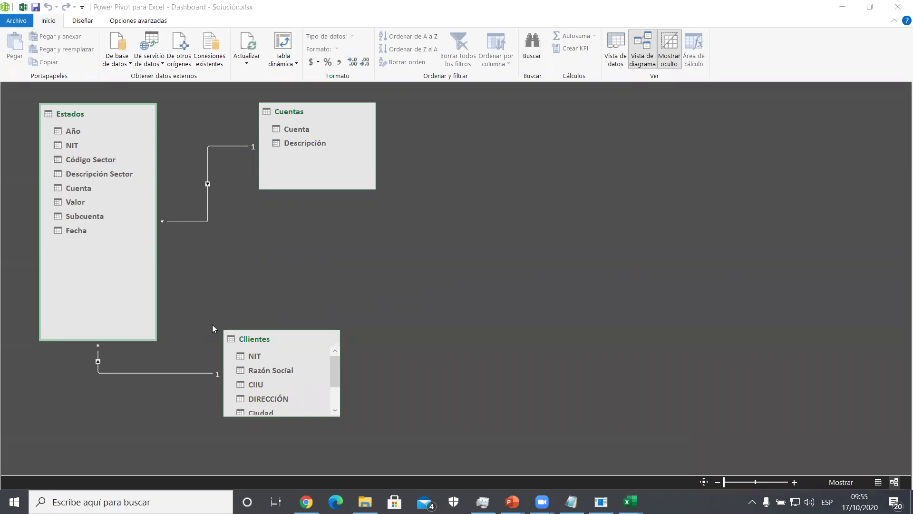
- Shorten the Estados table box, close Power Pivot, and close Dashboard - Solución without saving
{"action": "left_click", "coordinate": [141, 340]}
{"action": "left_click_drag", "start_coordinate": [141, 340], "coordinate": [139, 252]}
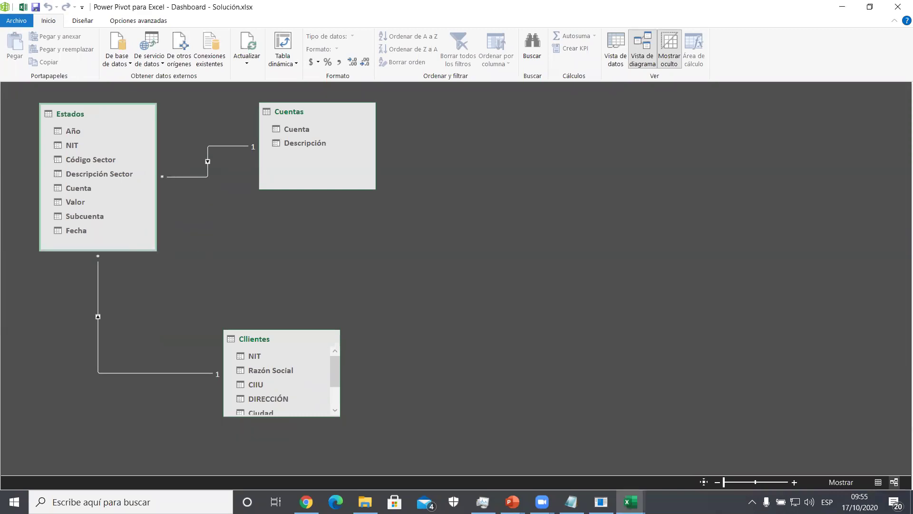
{"action": "left_click", "coordinate": [898, 6]}
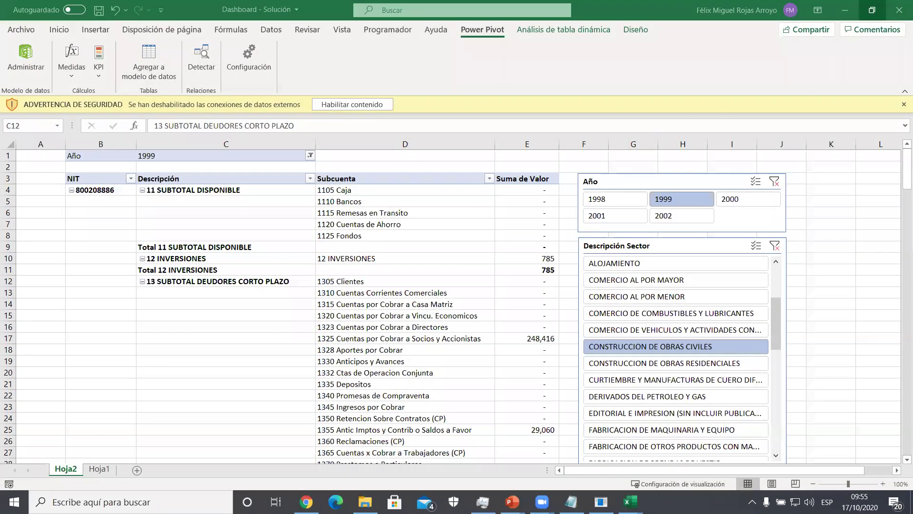
{"action": "left_click", "coordinate": [899, 10]}
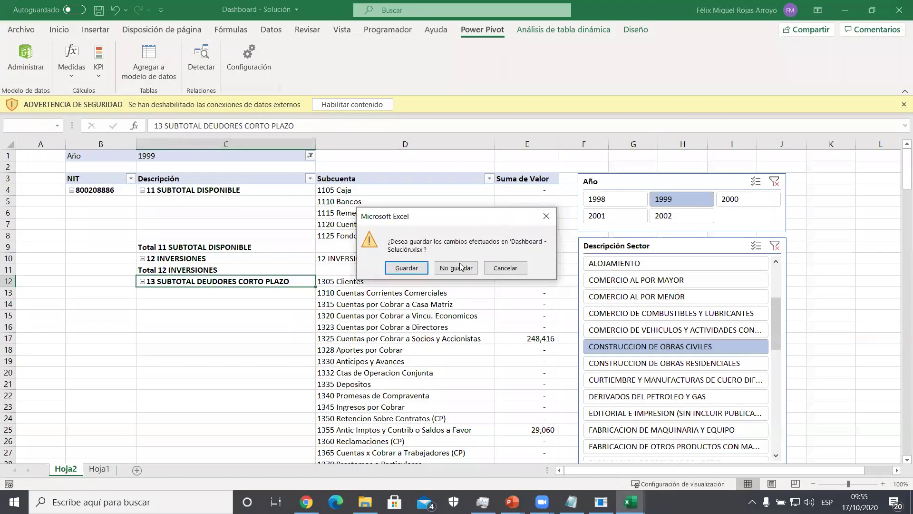
{"action": "left_click", "coordinate": [456, 268]}
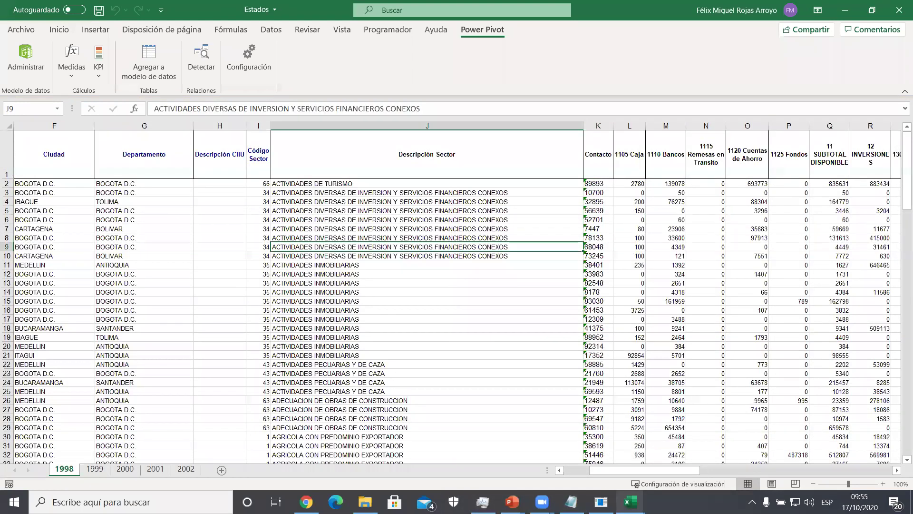
{"action": "mouse_move", "coordinate": [632, 500]}
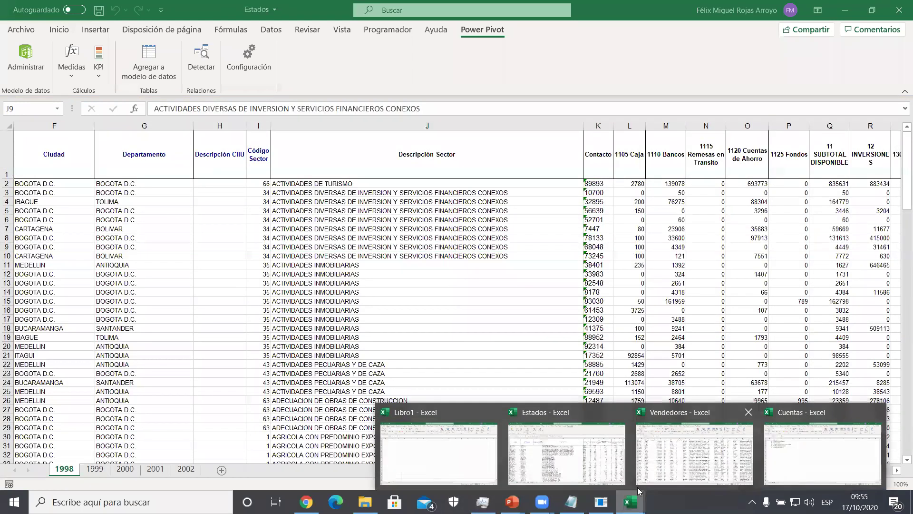
{"action": "left_click", "coordinate": [540, 440]}
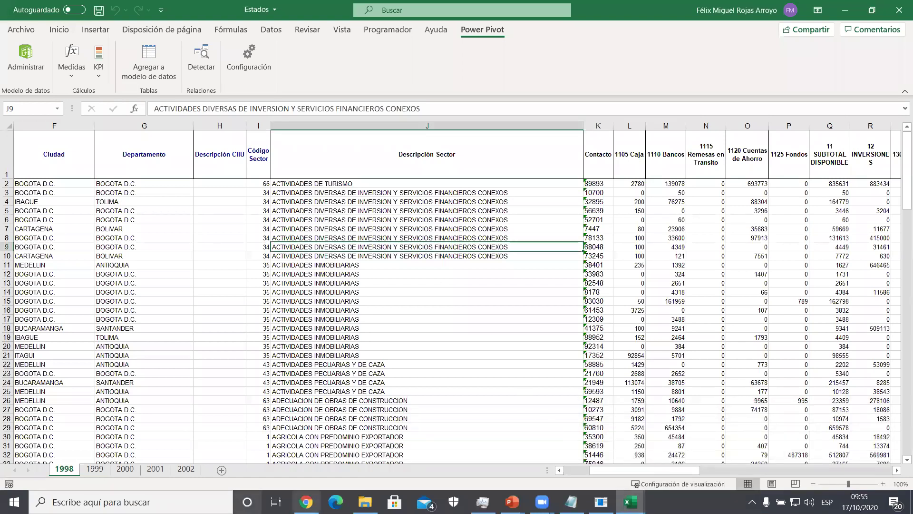
{"action": "mouse_move", "coordinate": [631, 501]}
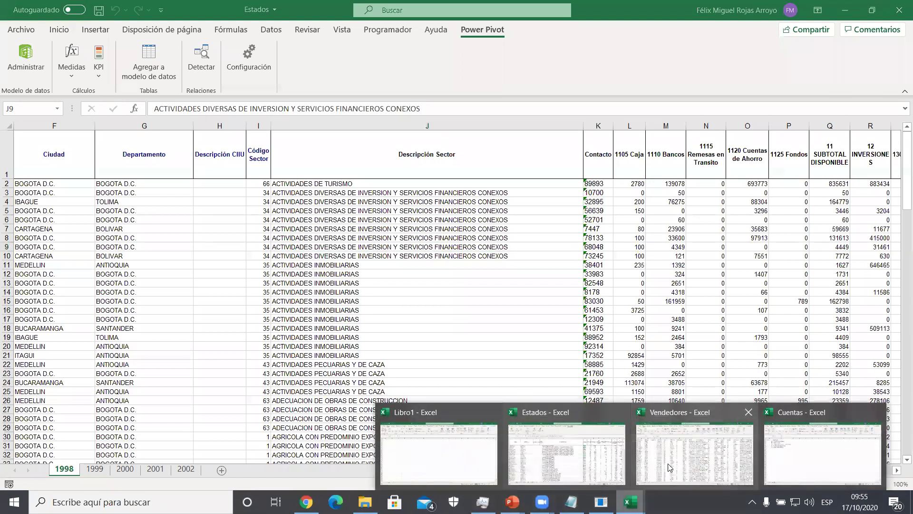
- Bring Vendedores, then Cuentas forward, and select the account codes A2:A6
{"action": "left_click", "coordinate": [669, 464]}
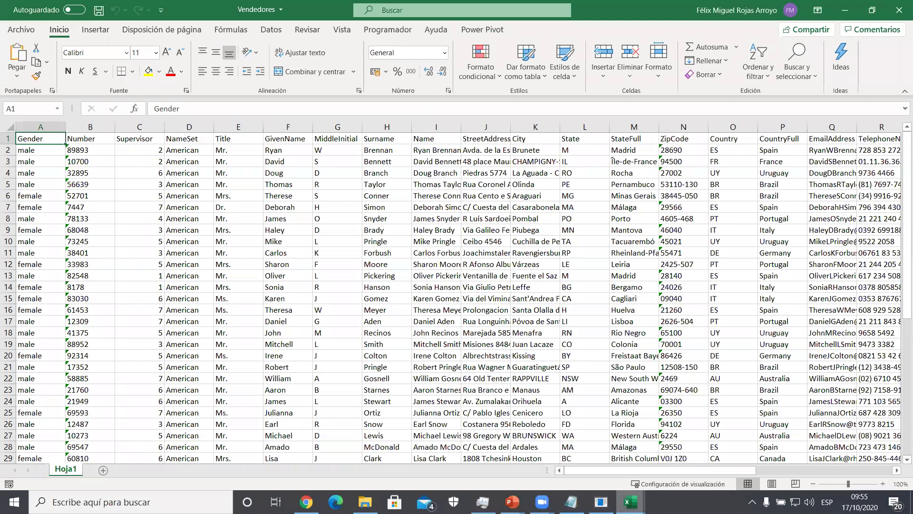
{"action": "mouse_move", "coordinate": [631, 500]}
{"action": "left_click", "coordinate": [774, 407]}
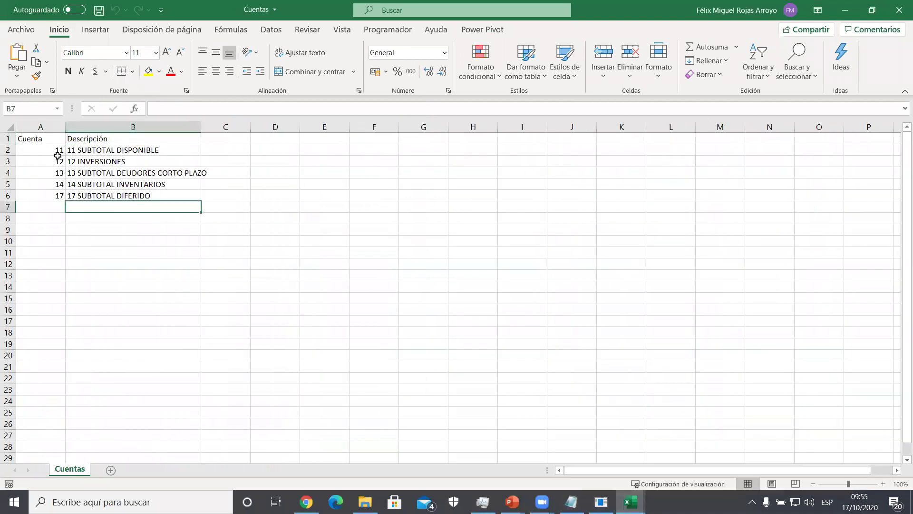
{"action": "left_click_drag", "start_coordinate": [54, 153], "coordinate": [51, 194]}
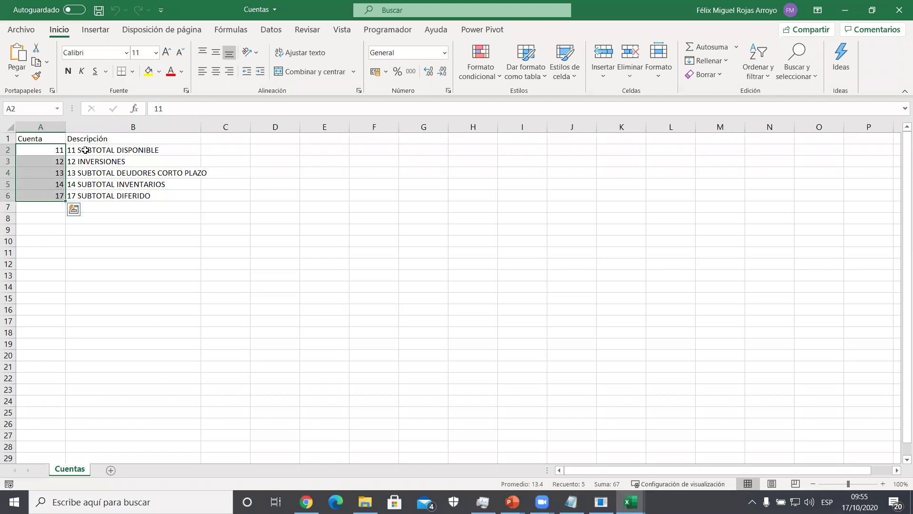
- Click through the account codes and descriptions in cells A2 to B4
{"action": "left_click", "coordinate": [57, 150]}
{"action": "left_click", "coordinate": [83, 152]}
{"action": "left_click", "coordinate": [55, 163]}
{"action": "left_click", "coordinate": [82, 163]}
{"action": "left_click", "coordinate": [57, 173]}
{"action": "left_click", "coordinate": [74, 174]}
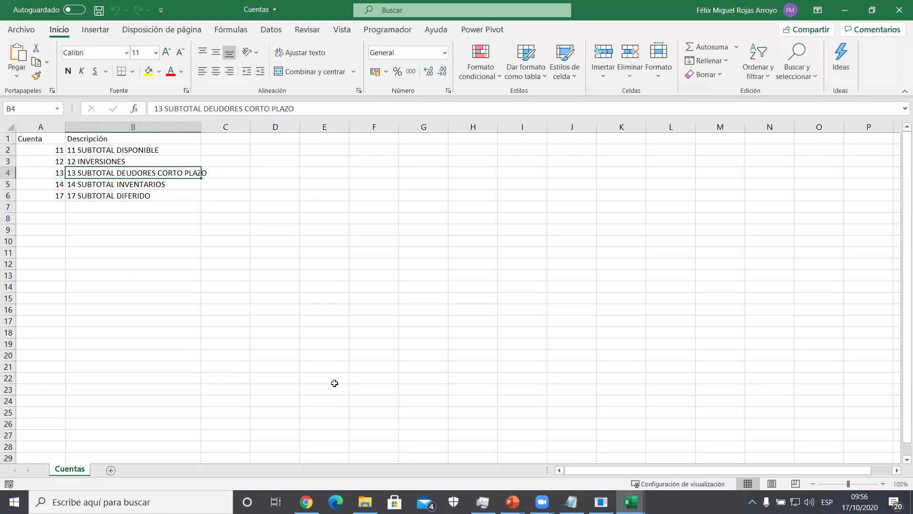
{"action": "left_click", "coordinate": [630, 502]}
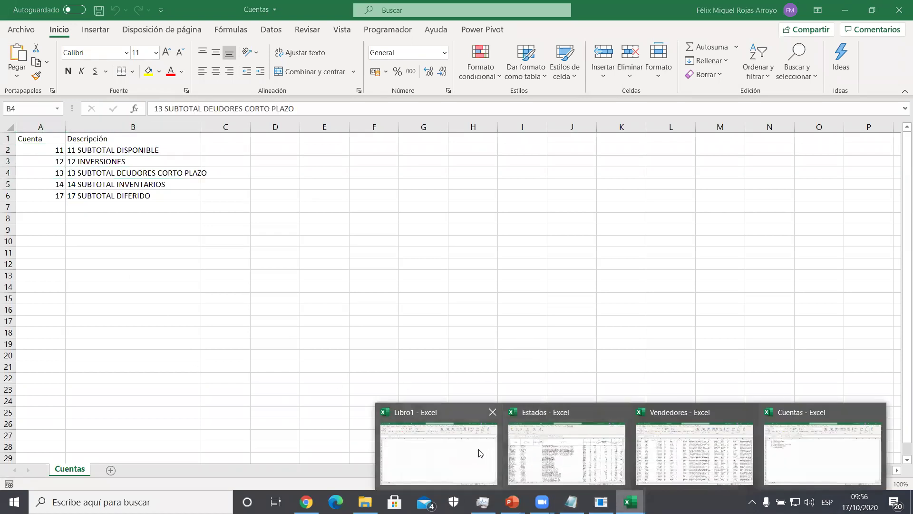
- In blank Libro1, choose Datos > Obtener datos > Desde un archivo > Desde un libro
{"action": "left_click", "coordinate": [481, 453]}
{"action": "left_click", "coordinate": [255, 216]}
{"action": "left_click", "coordinate": [220, 170]}
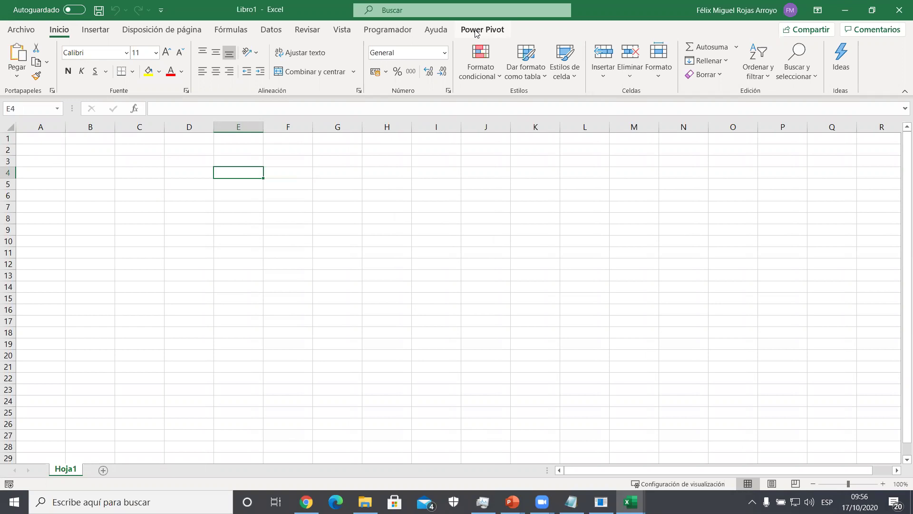
{"action": "left_click", "coordinate": [377, 33]}
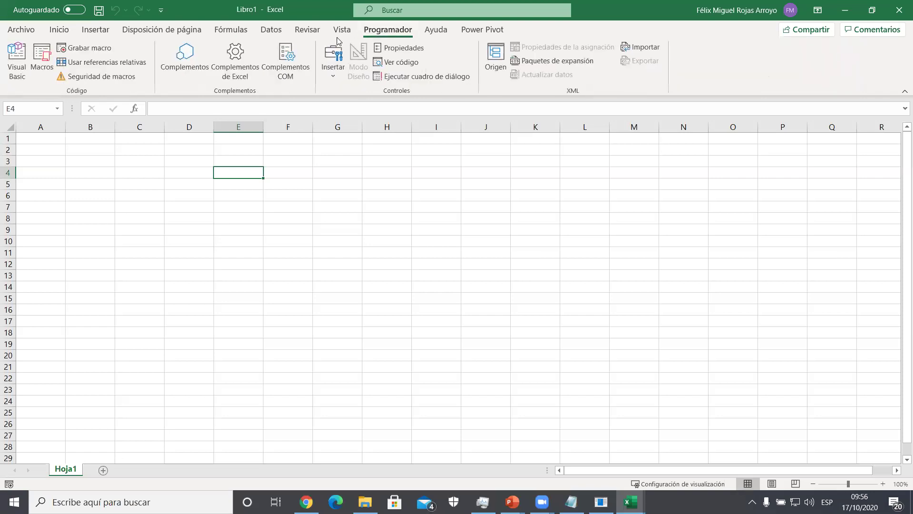
{"action": "left_click", "coordinate": [272, 30]}
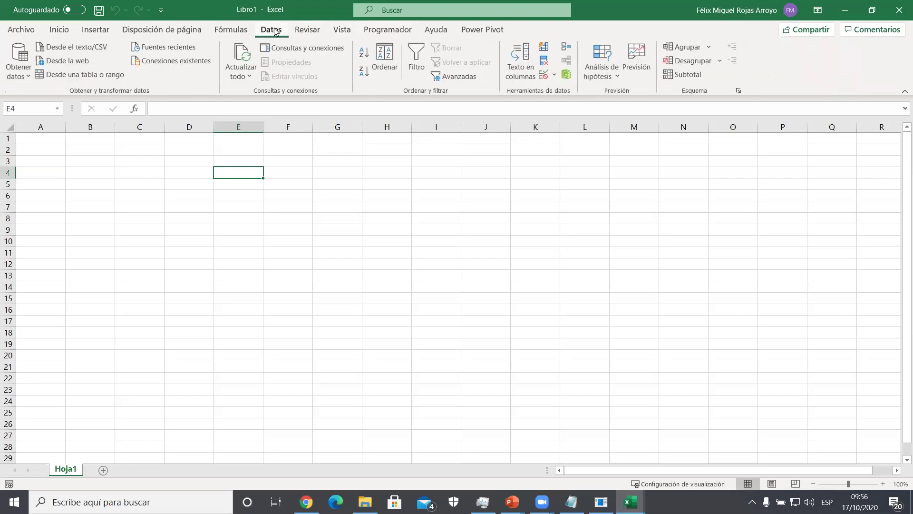
{"action": "left_click", "coordinate": [18, 61]}
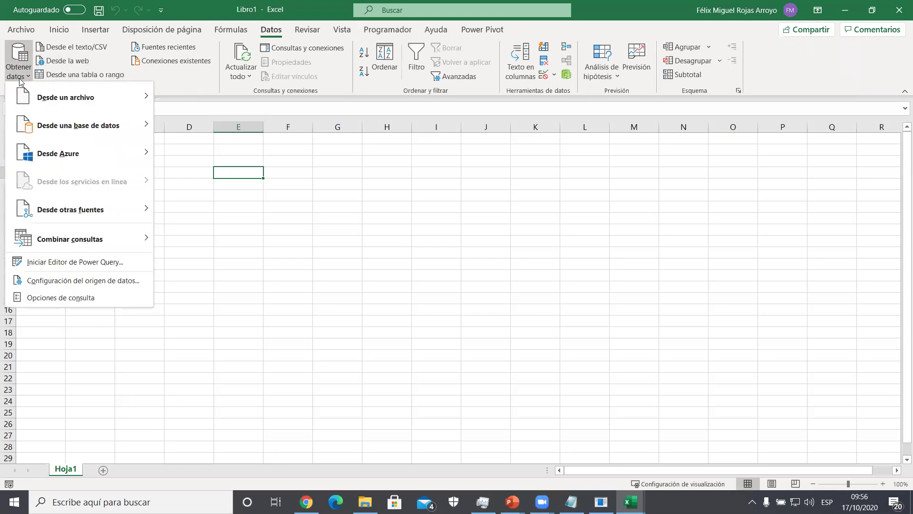
{"action": "mouse_move", "coordinate": [123, 101]}
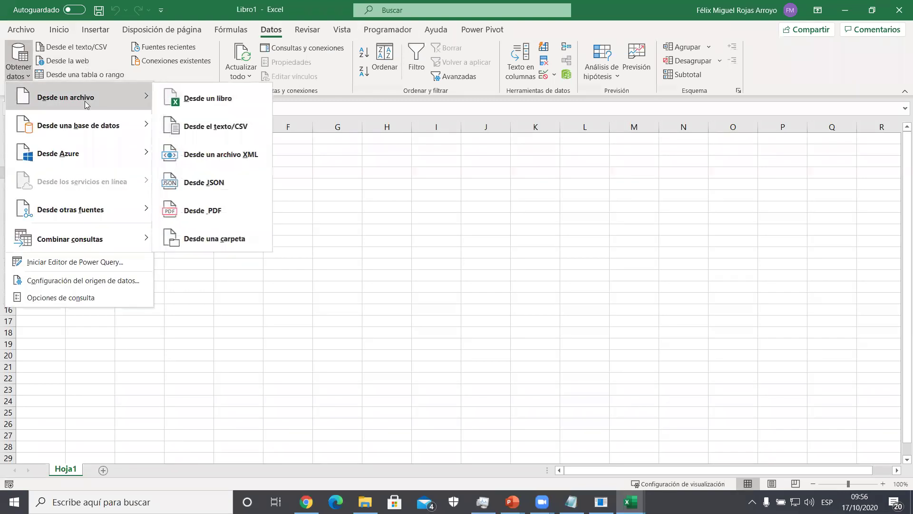
{"action": "left_click", "coordinate": [207, 100]}
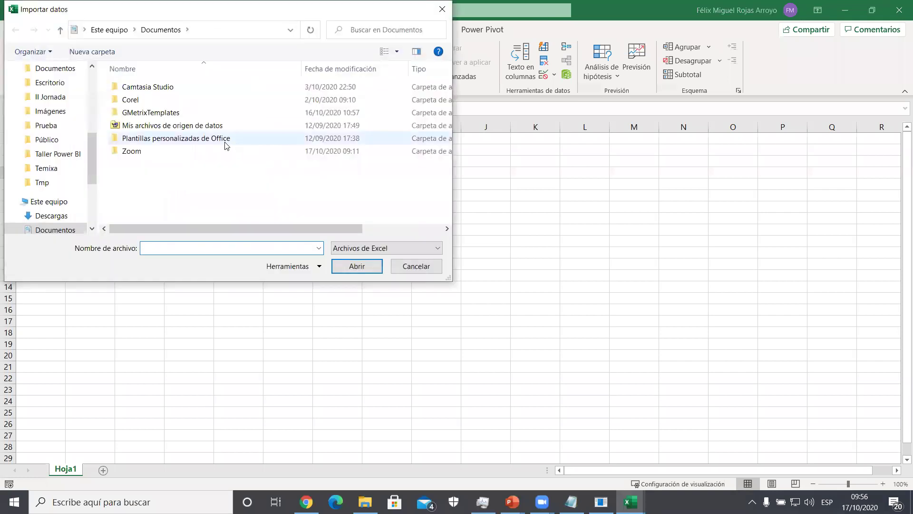
- Browse to Data (D:) > 20201017 - Dash con Excel and import the Estados workbook
{"action": "scroll", "coordinate": [53, 201], "scroll_direction": "down", "scroll_amount": 1}
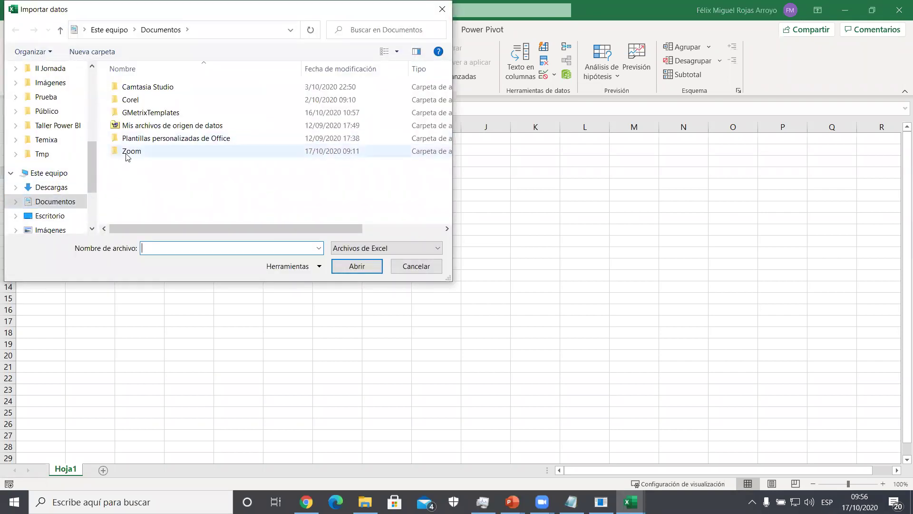
{"action": "scroll", "coordinate": [82, 181], "scroll_direction": "down", "scroll_amount": 1}
{"action": "scroll", "coordinate": [82, 181], "scroll_direction": "down", "scroll_amount": 3}
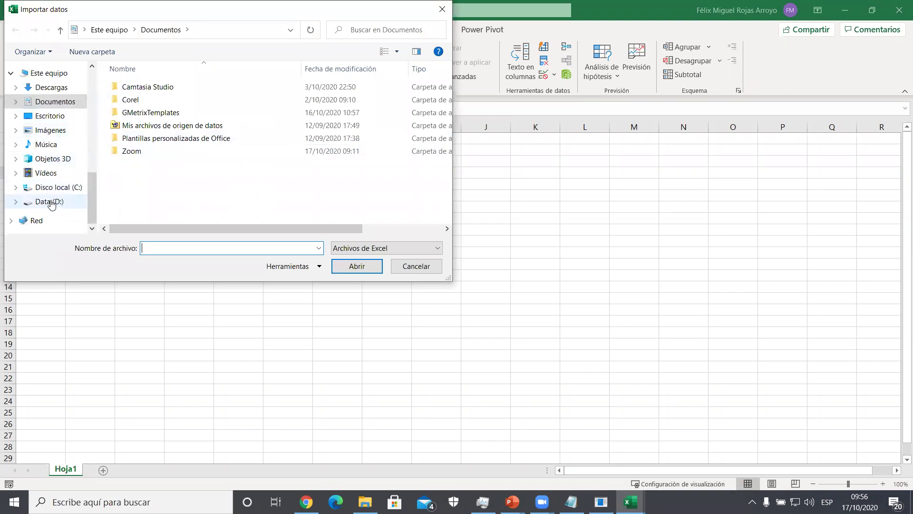
{"action": "left_click", "coordinate": [47, 202]}
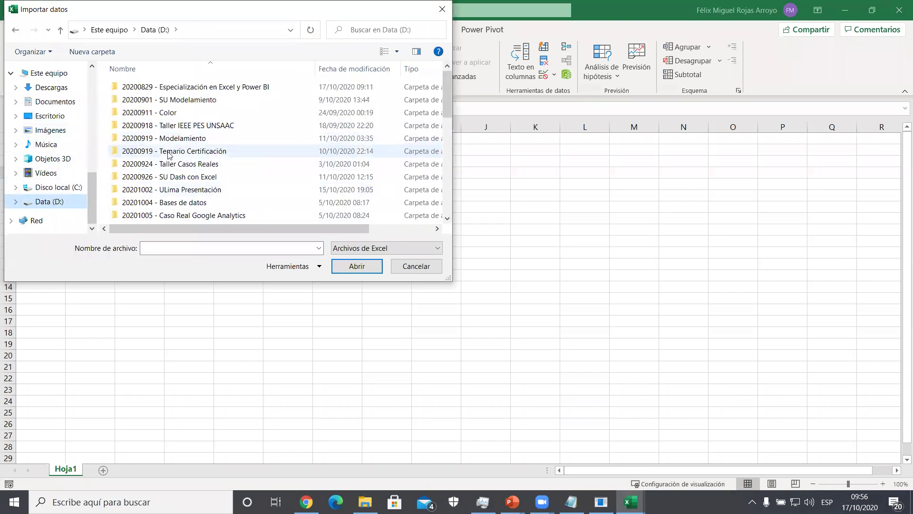
{"action": "scroll", "coordinate": [162, 168], "scroll_direction": "down", "scroll_amount": 3}
{"action": "double_click", "coordinate": [161, 167]}
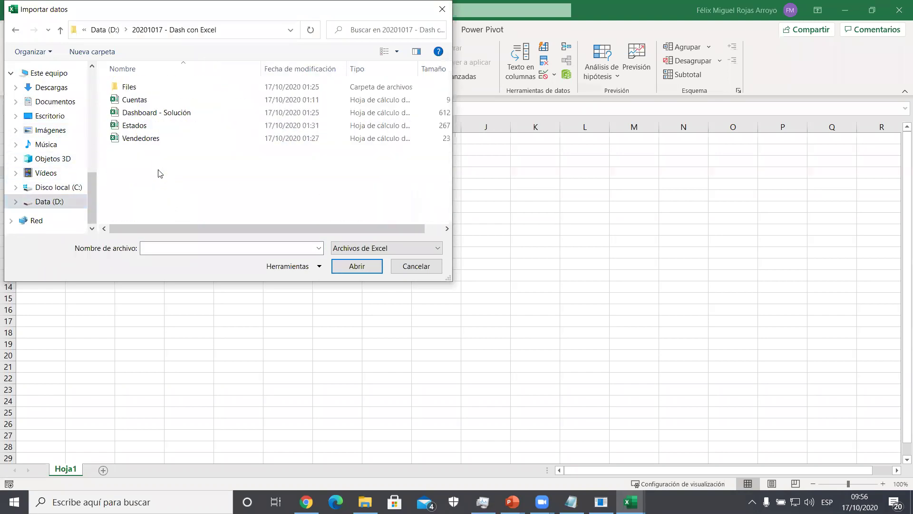
{"action": "left_click", "coordinate": [141, 126]}
{"action": "left_click", "coordinate": [357, 267]}
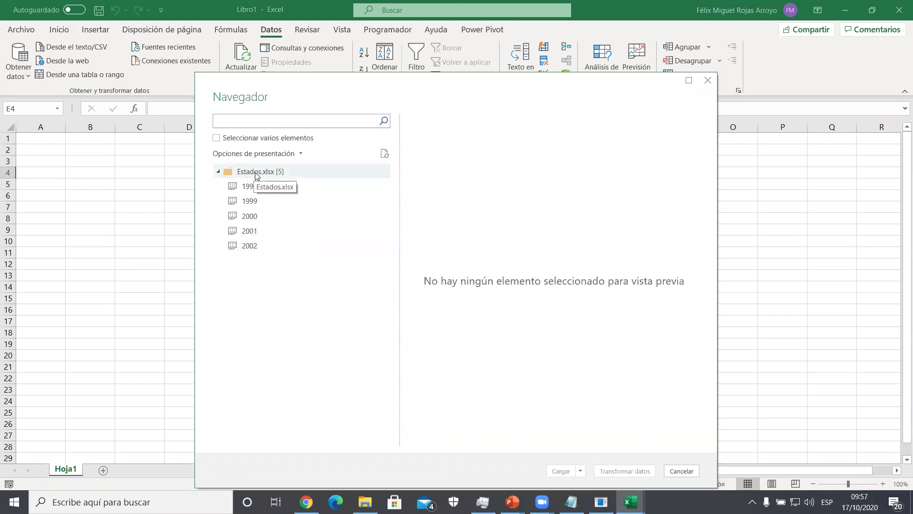
- Enable multiple selection in the Navegador and preview the 1998 and 2001 sheets
{"action": "left_click", "coordinate": [216, 138]}
{"action": "left_click", "coordinate": [231, 186]}
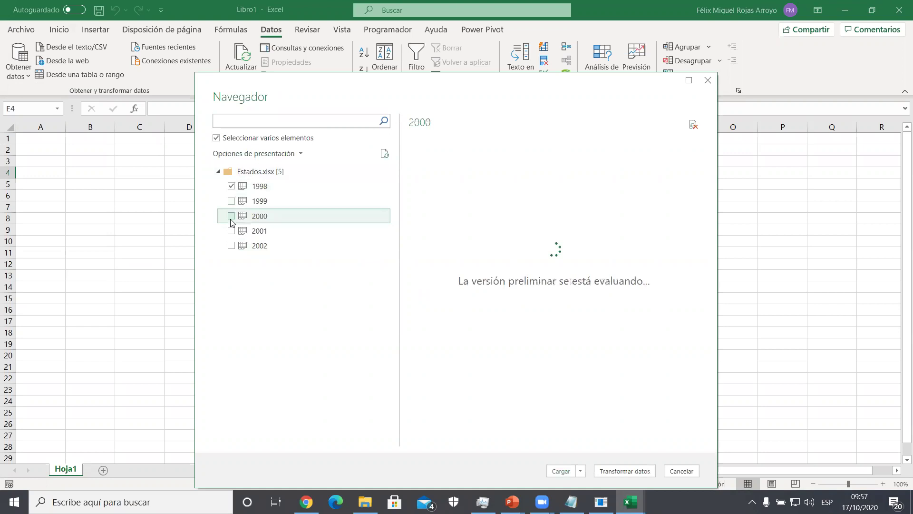
{"action": "left_click", "coordinate": [232, 230]}
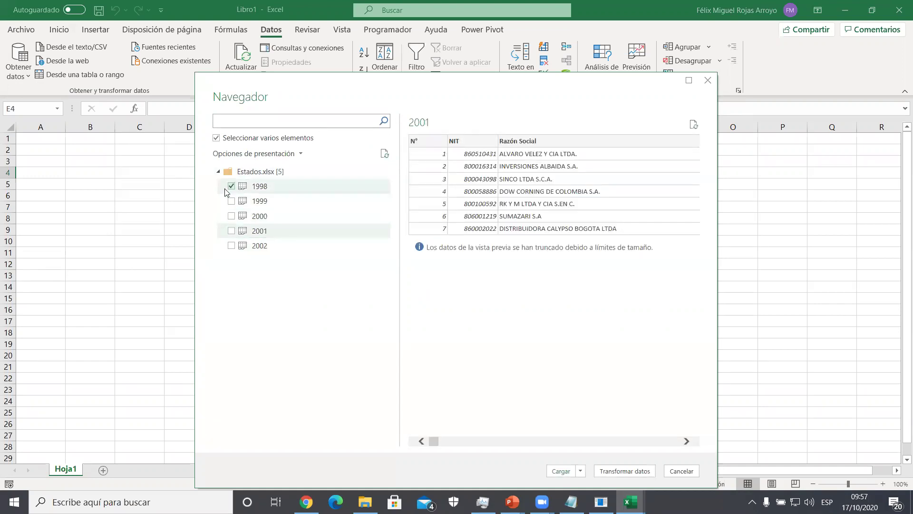
{"action": "left_click", "coordinate": [231, 186]}
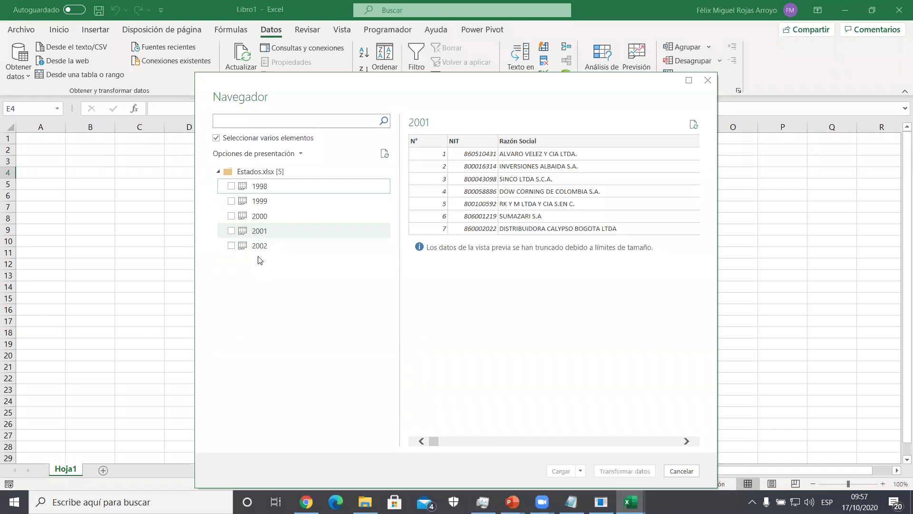
- Open the whole Estados.xlsx workbook with Transformar datos, then close the editor and answer the keep-changes prompt
{"action": "left_click", "coordinate": [266, 173]}
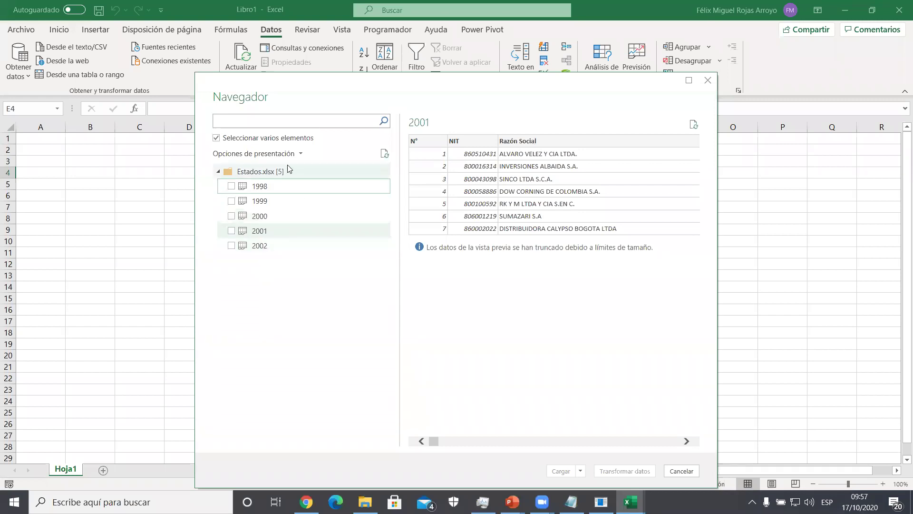
{"action": "right_click", "coordinate": [252, 170]}
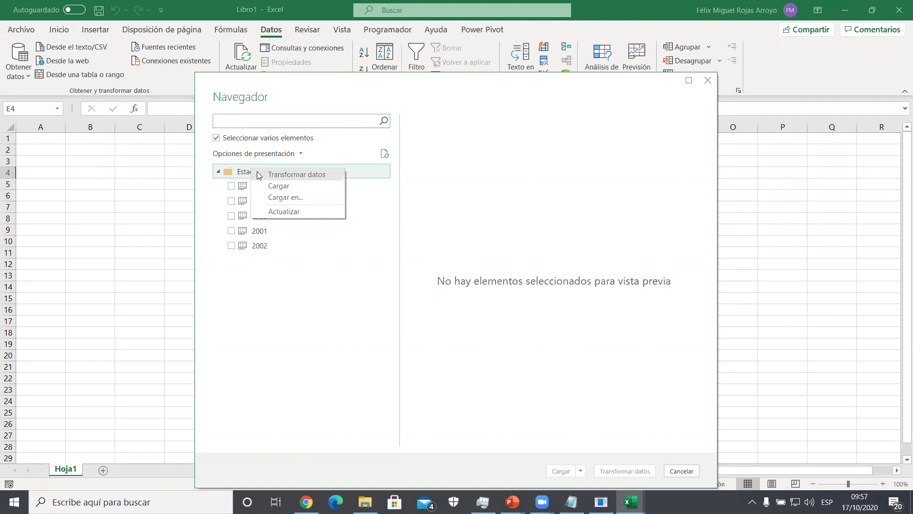
{"action": "left_click", "coordinate": [257, 173]}
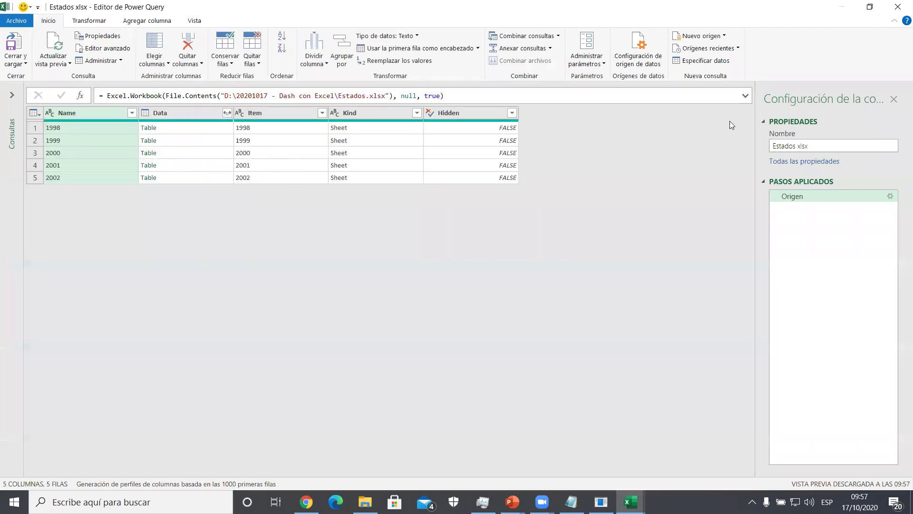
{"action": "left_click", "coordinate": [898, 6]}
{"action": "left_click", "coordinate": [508, 263]}
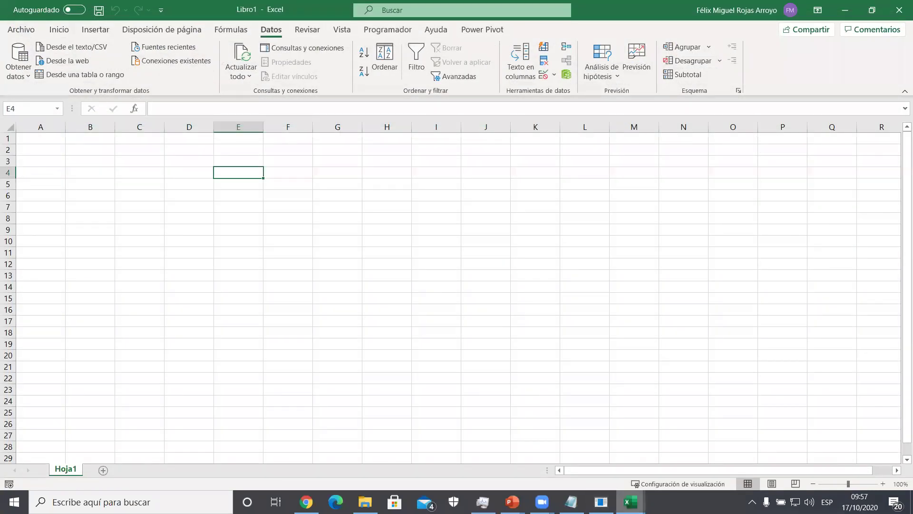
- Switch to the Estados workbook and check the 1998 sheet's header columns and data extent
{"action": "mouse_move", "coordinate": [639, 485]}
{"action": "left_click", "coordinate": [581, 462]}
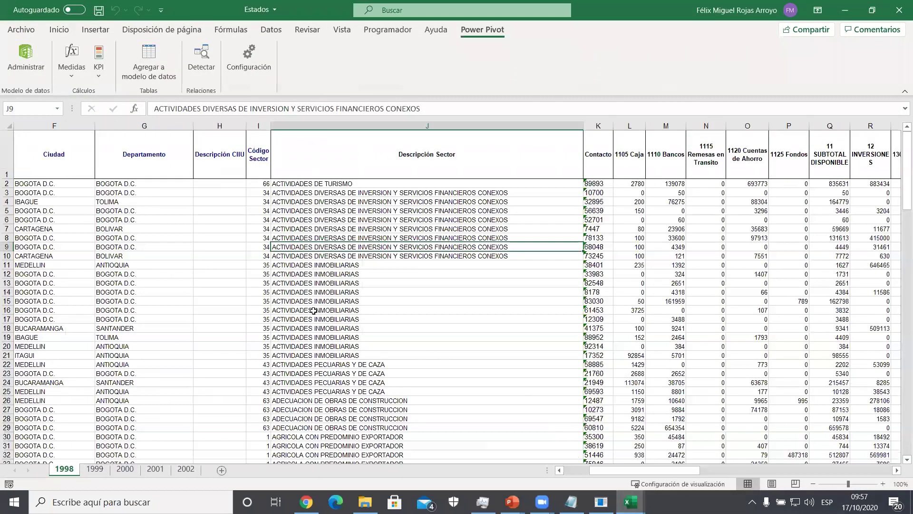
{"action": "key", "text": "ctrl+Home"}
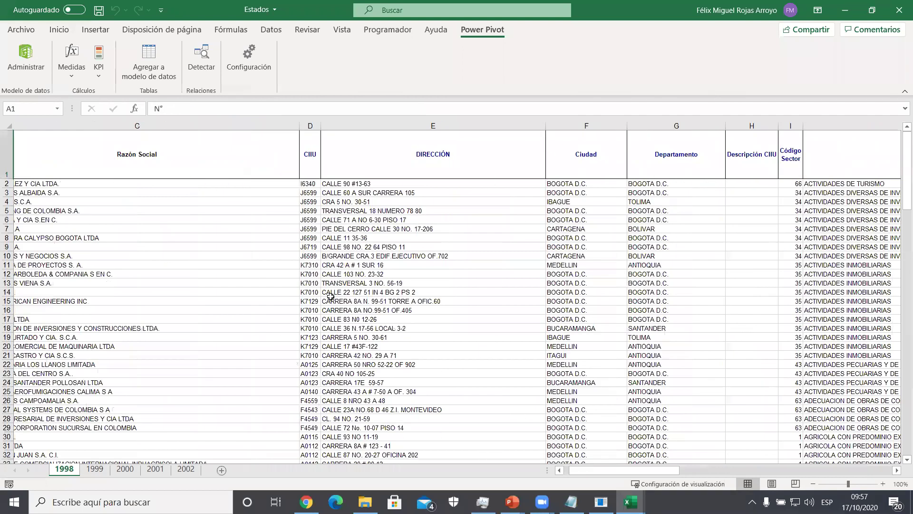
{"action": "key", "text": "Right"}
{"action": "key", "text": "Down"}
{"action": "key", "text": "ctrl+Home"}
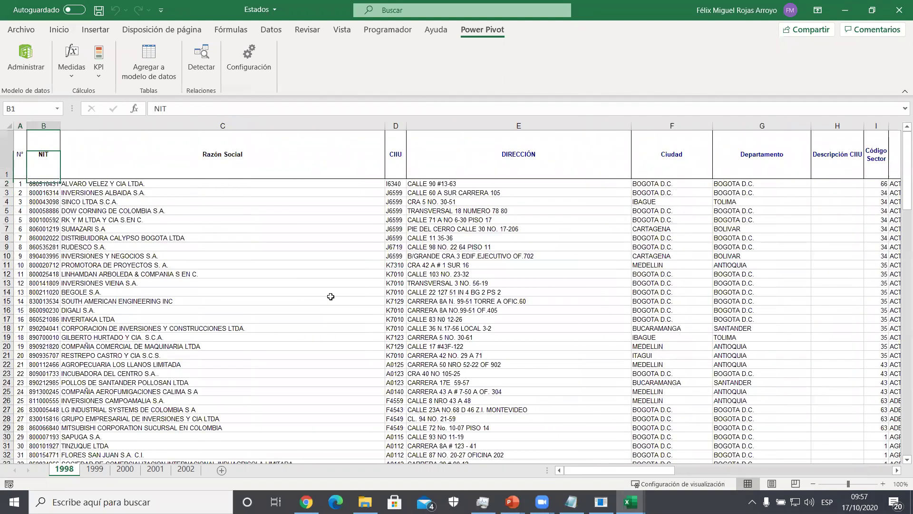
{"action": "key", "text": "ctrl+Right"}
{"action": "key", "text": "ctrl+Home"}
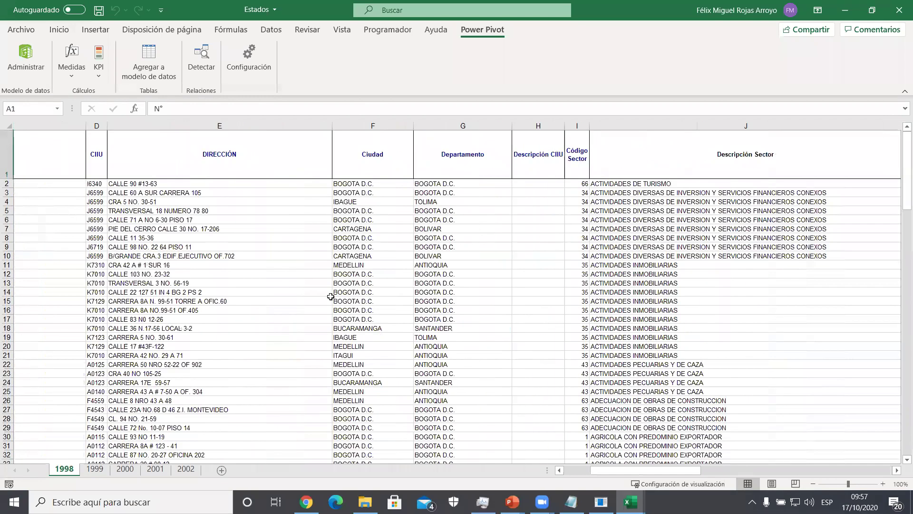
{"action": "key", "text": "ctrl+Right"}
{"action": "key", "text": "ctrl+Down"}
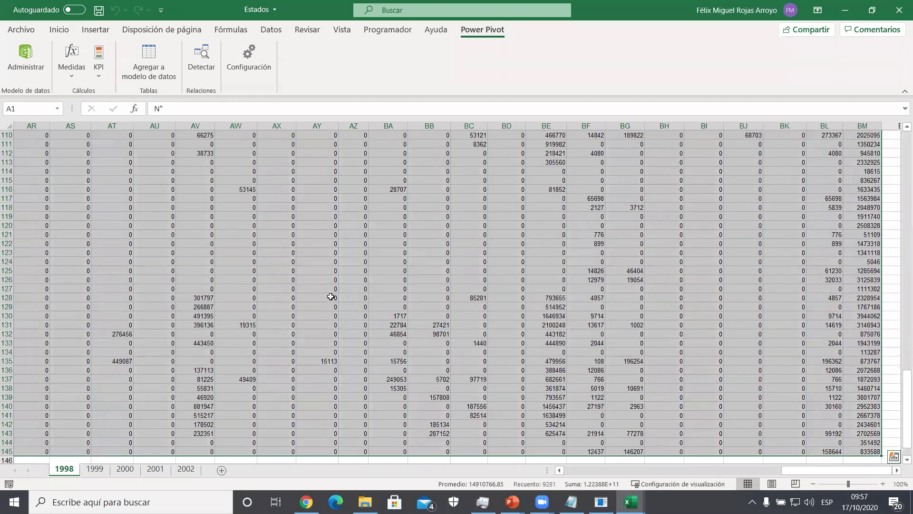
{"action": "key", "text": "ctrl+Home"}
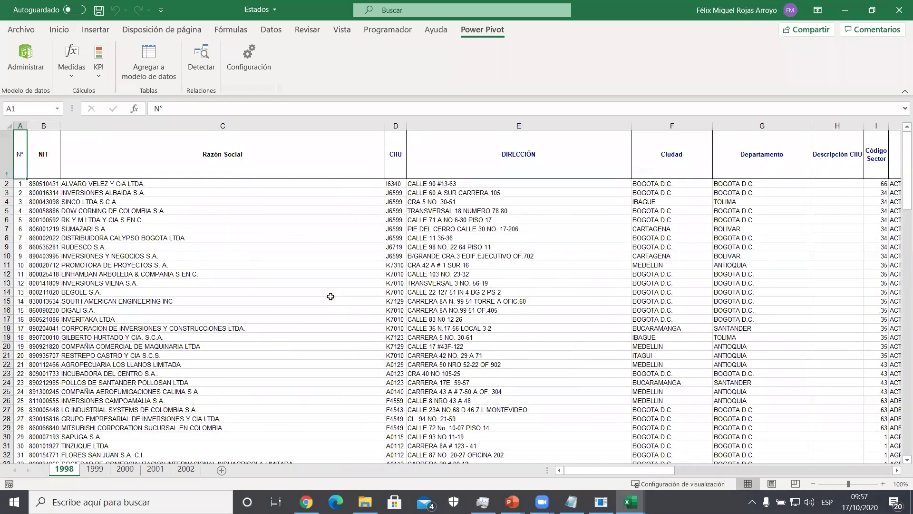
{"action": "key", "text": "ctrl+shift+Right"}
{"action": "key", "text": "ctrl+shift+Down"}
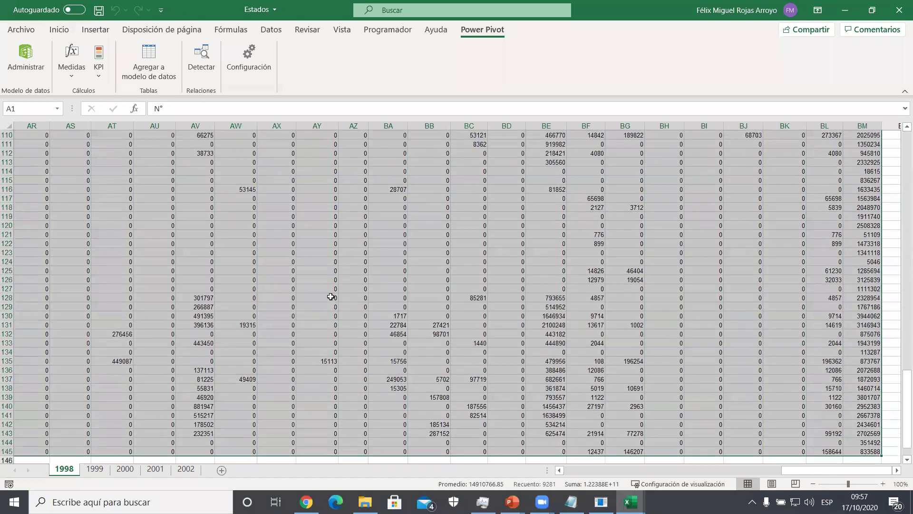
{"action": "key", "text": "ctrl+Home"}
{"action": "key", "text": "Right"}
{"action": "key", "text": "Right"}
{"action": "key", "text": "Right"}
{"action": "key", "text": "Right"}
{"action": "key", "text": "Right"}
{"action": "key", "text": "Right"}
{"action": "key", "text": "Right"}
{"action": "key", "text": "Right"}
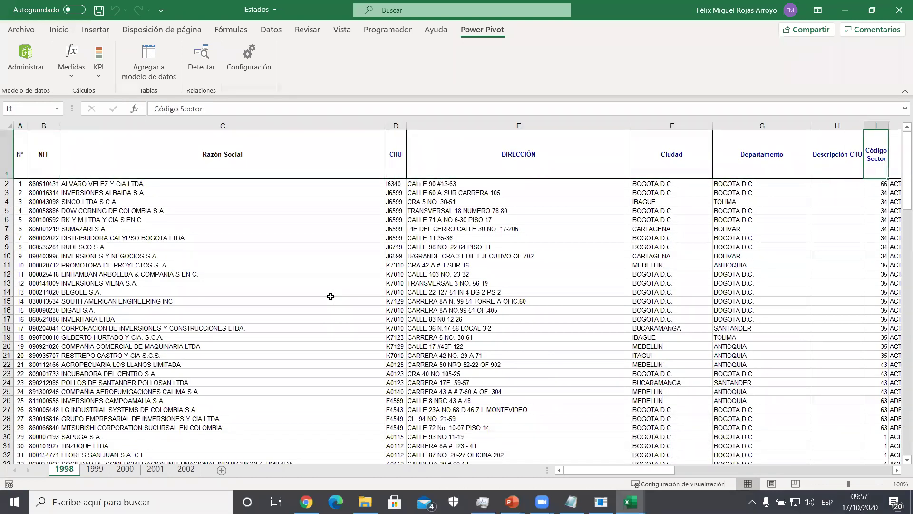
{"action": "key", "text": "Right"}
{"action": "key", "text": "Right"}
{"action": "key", "text": "Right"}
{"action": "key", "text": "Right"}
- Search the 1998 sheet for 'año' and confirm no such column exists
{"action": "key", "text": "ctrl+b"}
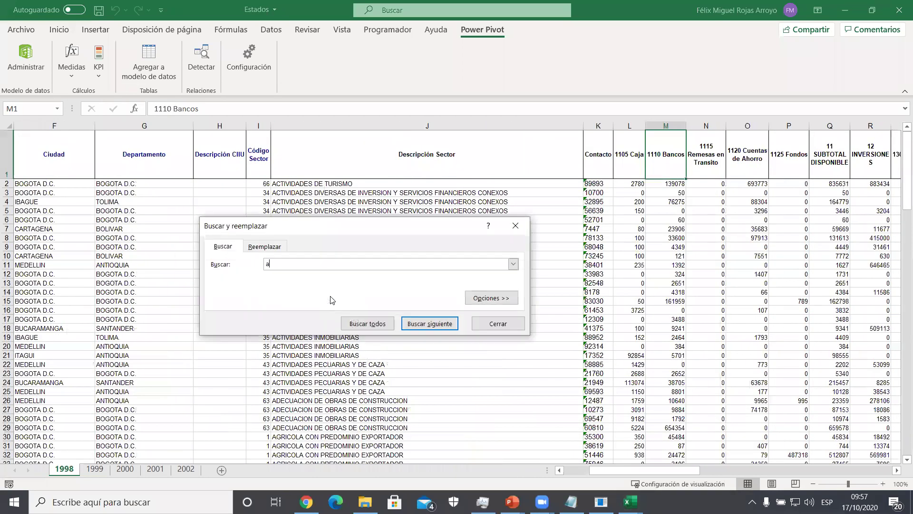
{"action": "type", "text": "año"}
{"action": "key", "text": "Return"}
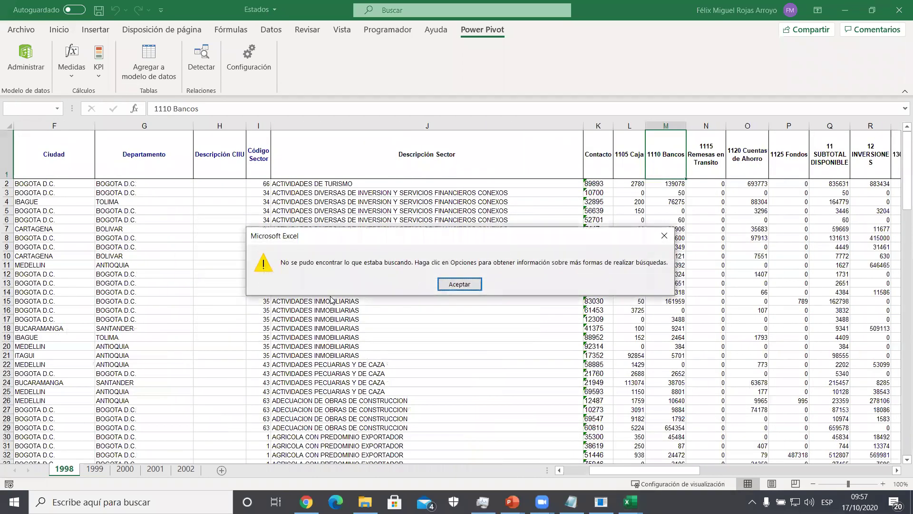
{"action": "key", "text": "Return"}
{"action": "key", "text": "Escape"}
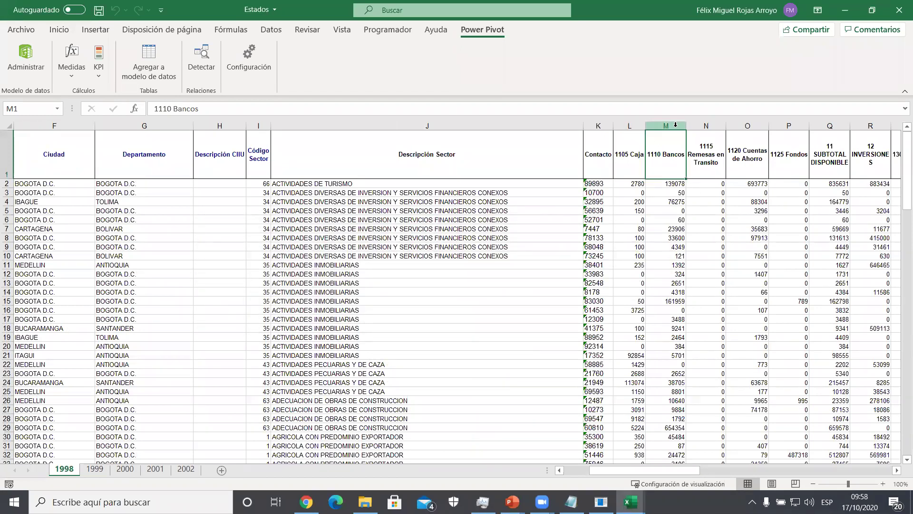
{"action": "key", "text": "ctrl+Home"}
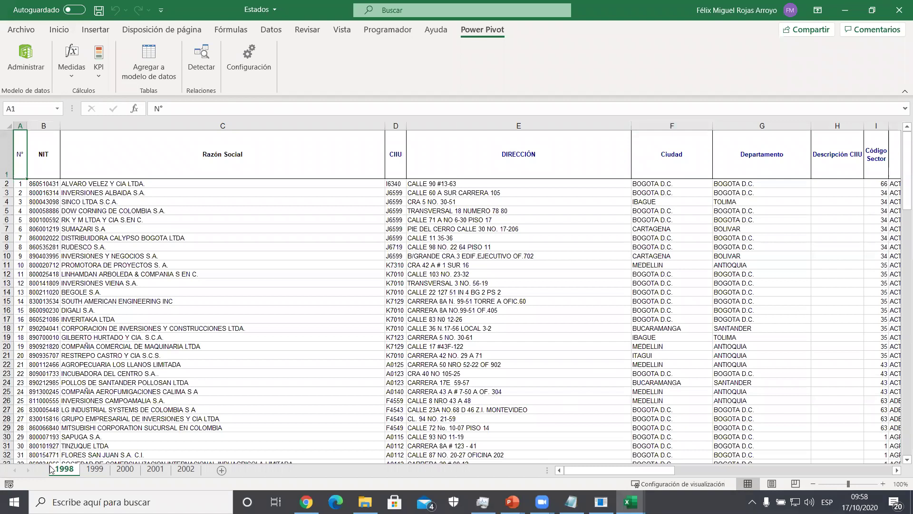
- Look through the 1999, 2000, 2001 and 2002 sheets, then return to 1998
{"action": "left_click", "coordinate": [93, 468]}
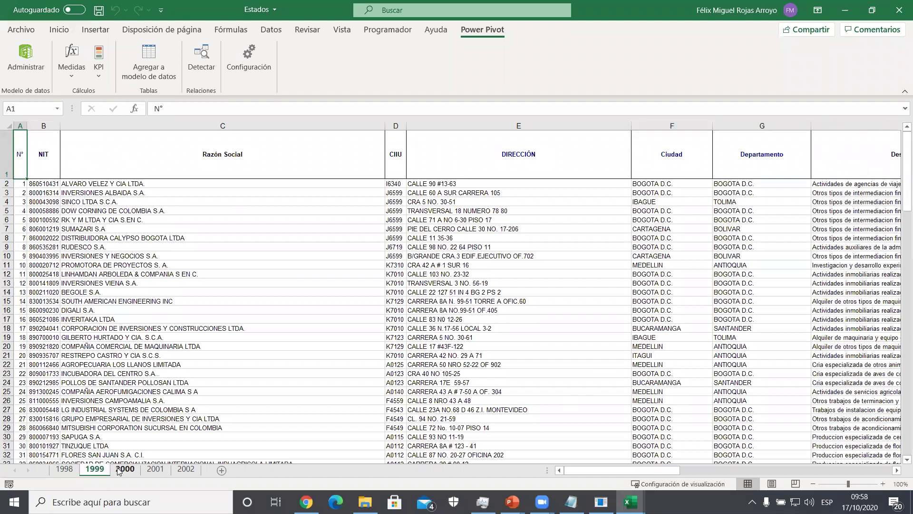
{"action": "left_click", "coordinate": [124, 469]}
{"action": "left_click", "coordinate": [151, 470]}
{"action": "left_click", "coordinate": [186, 469]}
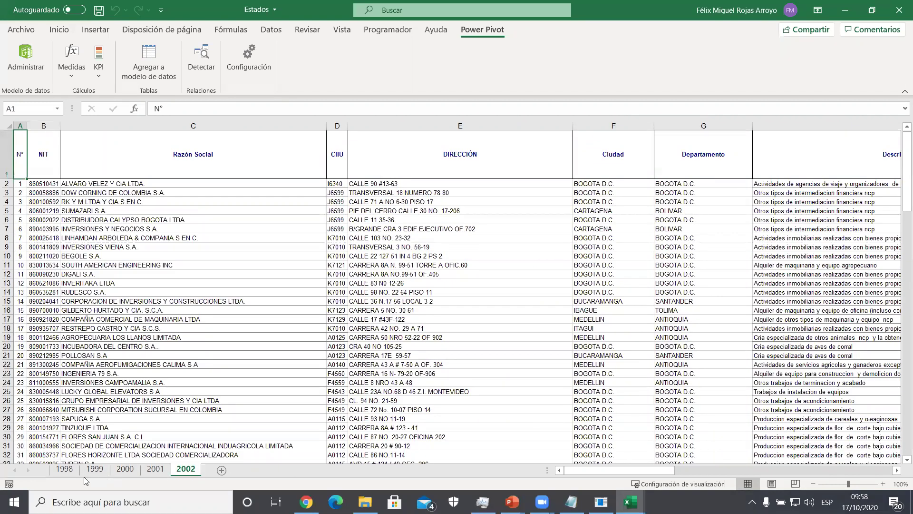
{"action": "left_click", "coordinate": [66, 470]}
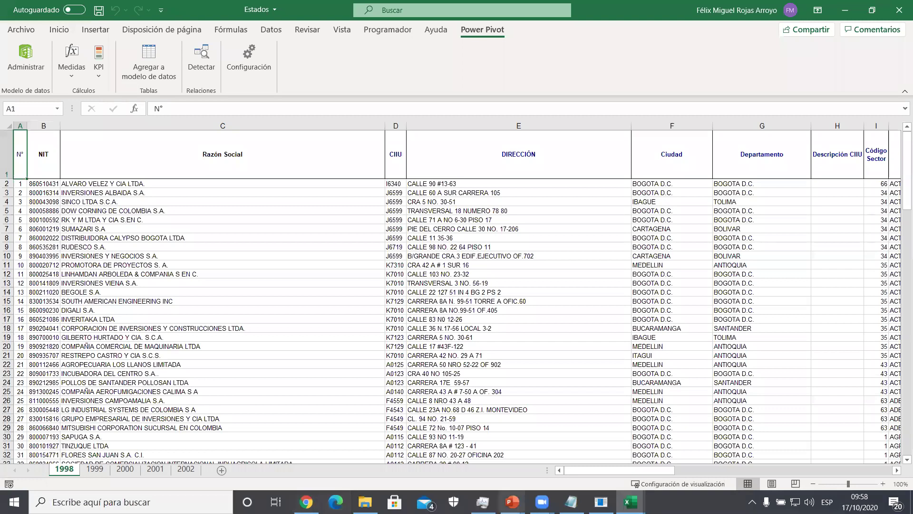
- From Libro1, import Estados.xlsx as an Excel workbook and open the whole workbook in the query editor
{"action": "mouse_move", "coordinate": [631, 502]}
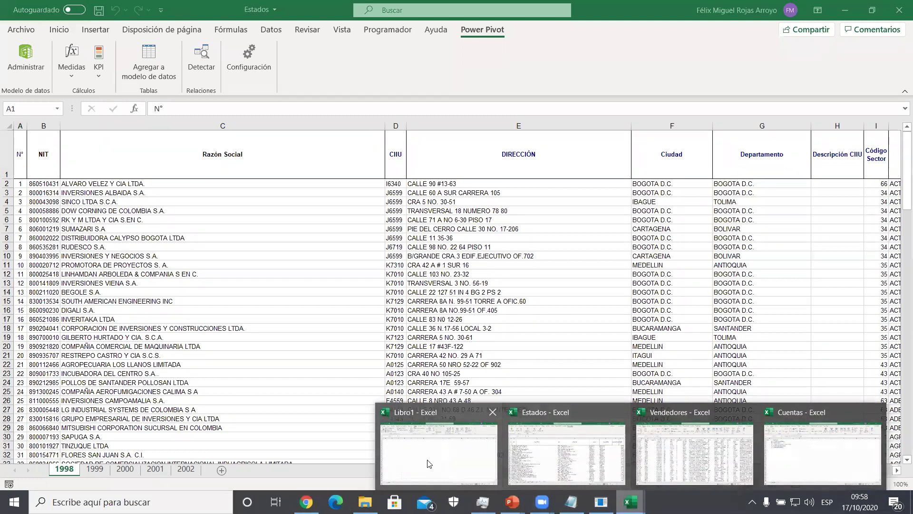
{"action": "left_click", "coordinate": [431, 462]}
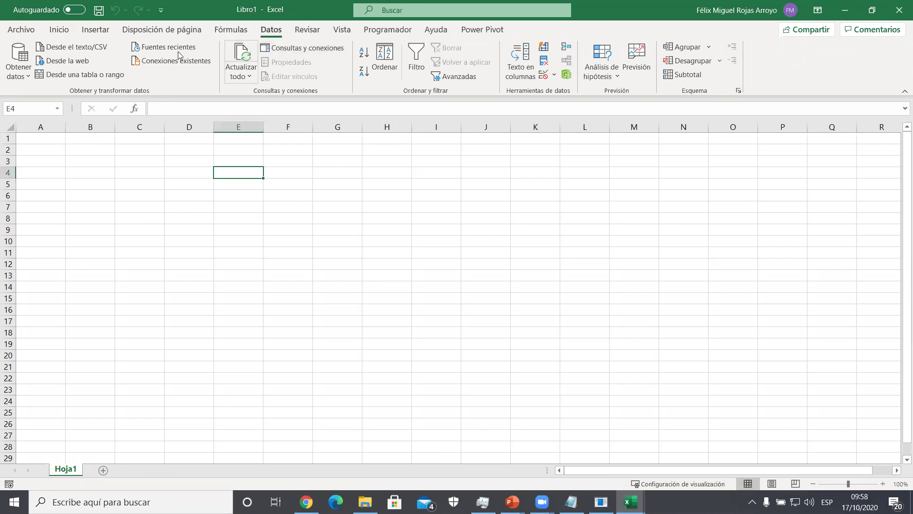
{"action": "left_click", "coordinate": [20, 71]}
{"action": "mouse_move", "coordinate": [20, 92]}
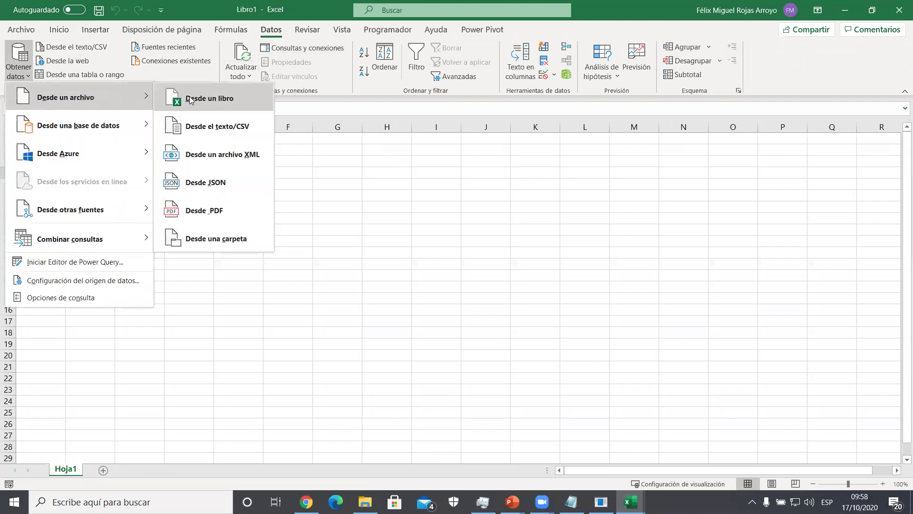
{"action": "left_click", "coordinate": [175, 97]}
{"action": "double_click", "coordinate": [162, 125]}
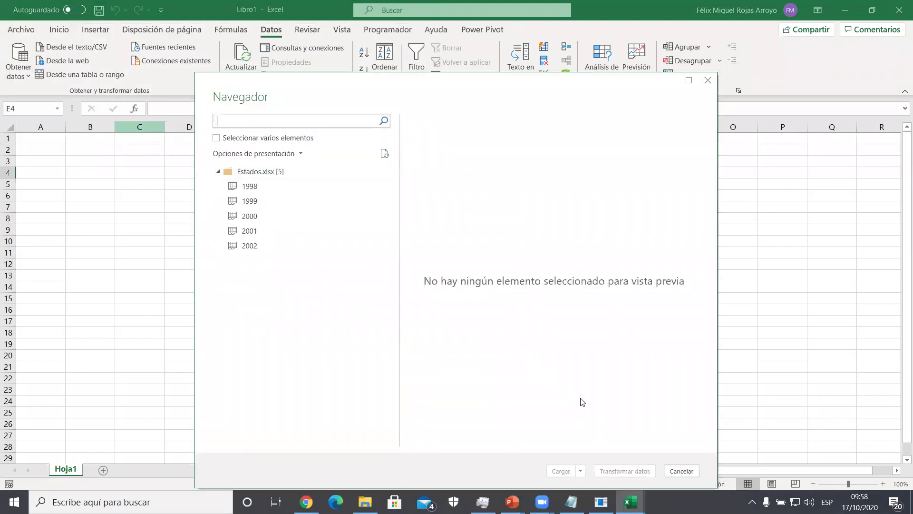
{"action": "left_click", "coordinate": [261, 168]}
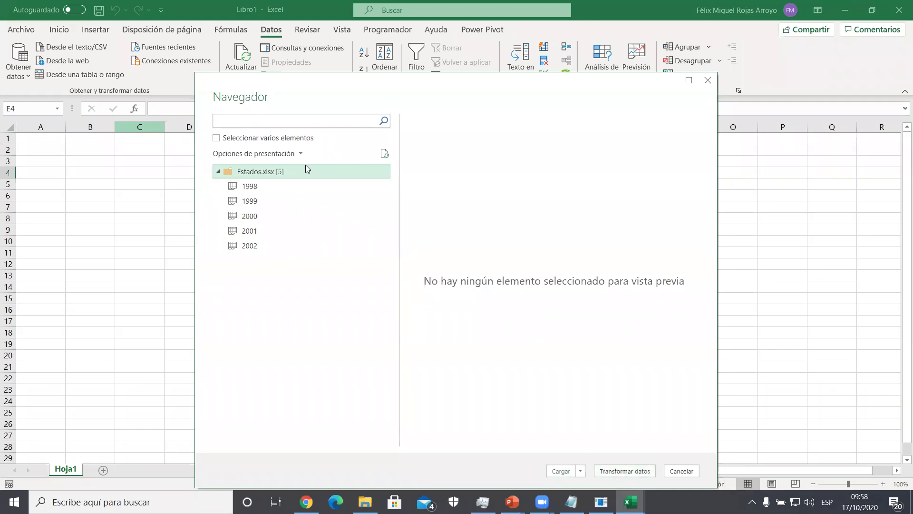
{"action": "left_click", "coordinate": [621, 471]}
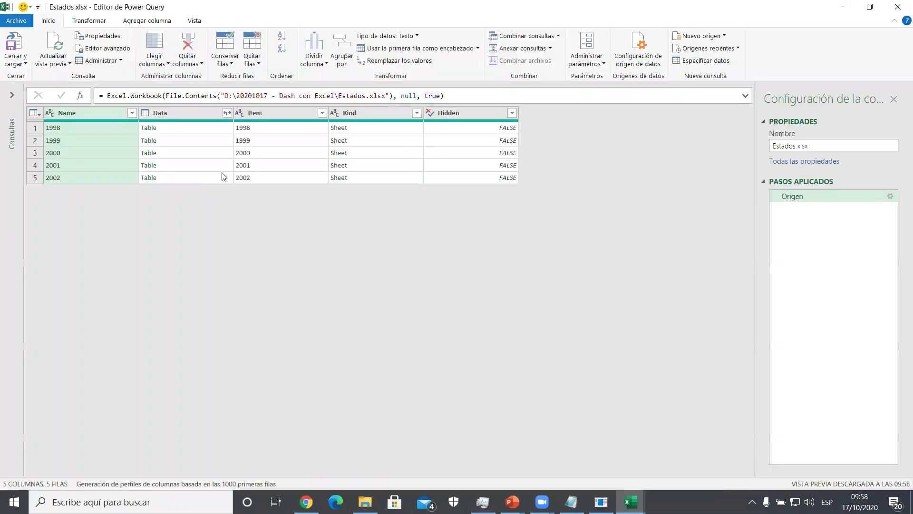
- Keep the Name and Data columns with Quitar otras columnas, dropping Item, Kind and Hidden
{"action": "left_click", "coordinate": [170, 114]}
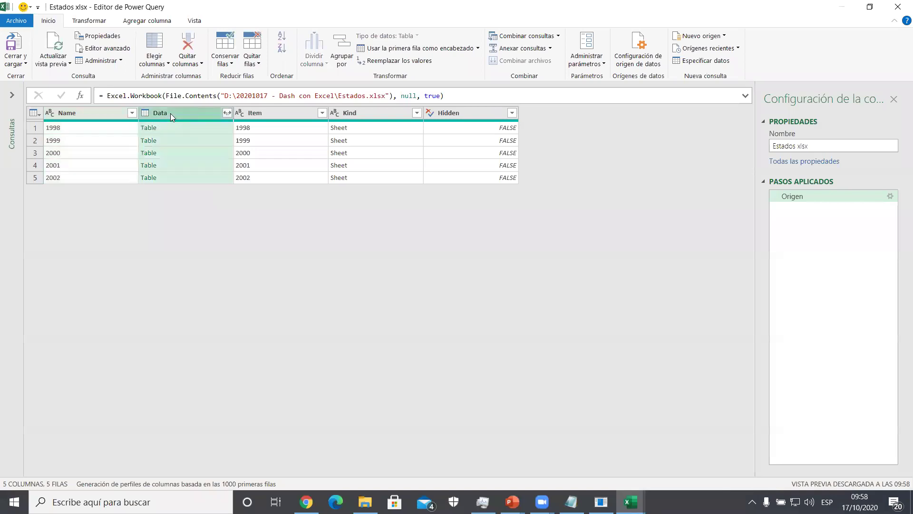
{"action": "left_click", "coordinate": [87, 111]}
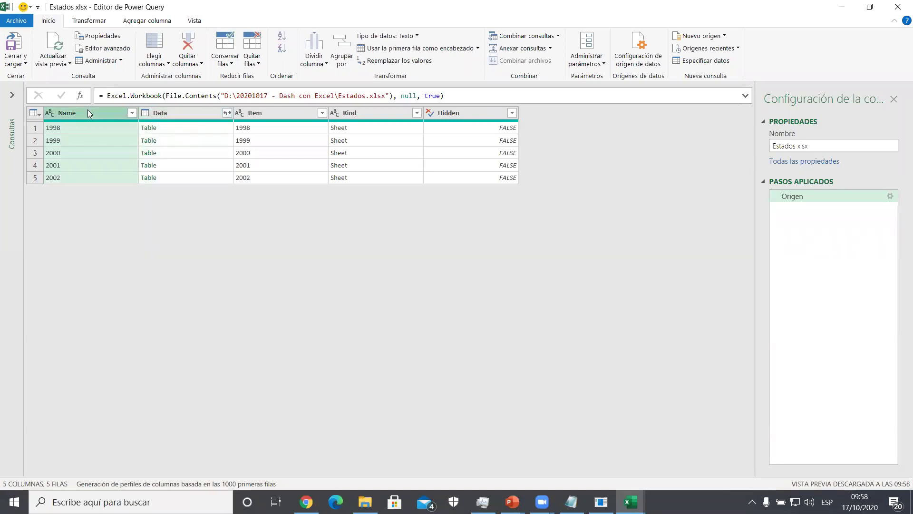
{"action": "left_click", "coordinate": [159, 111], "text": "ctrl"}
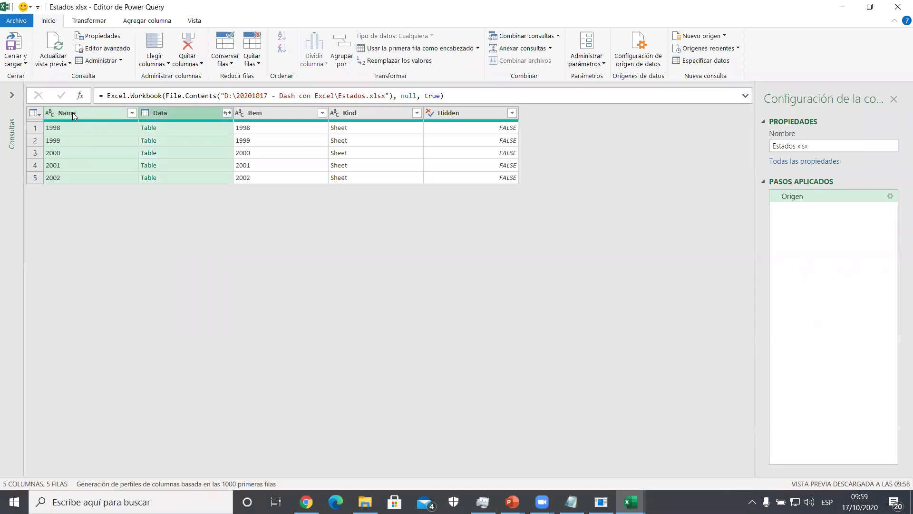
{"action": "right_click", "coordinate": [189, 114]}
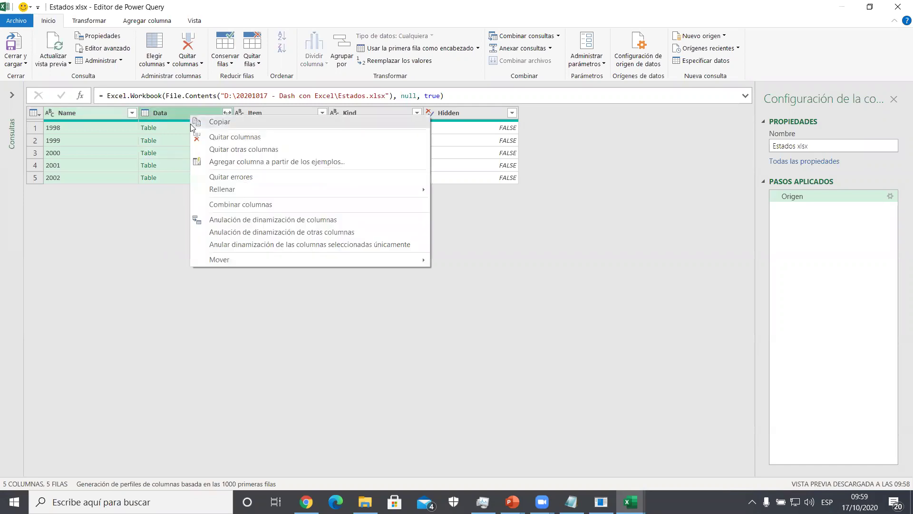
{"action": "left_click", "coordinate": [216, 150]}
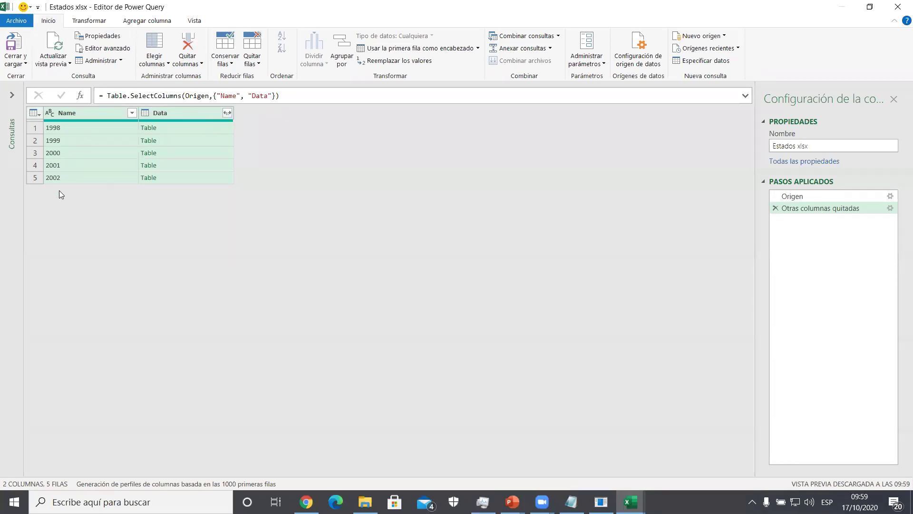
- Expand all columns of the nested Data tables and promote the first row to headers
{"action": "left_click", "coordinate": [227, 113]}
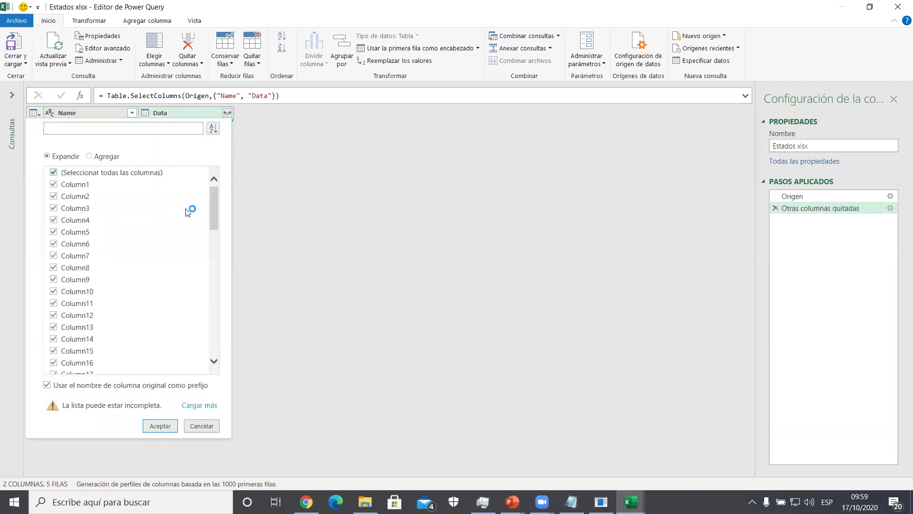
{"action": "left_click", "coordinate": [153, 428]}
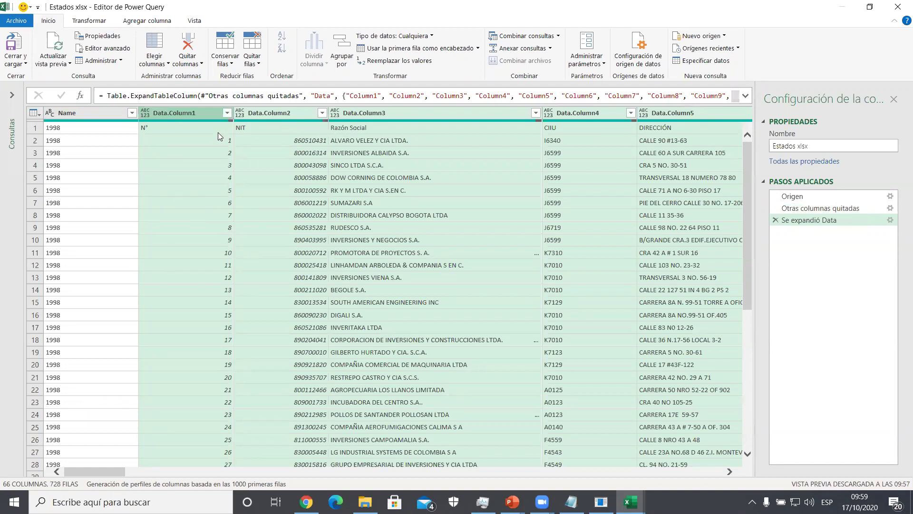
{"action": "left_click", "coordinate": [419, 49]}
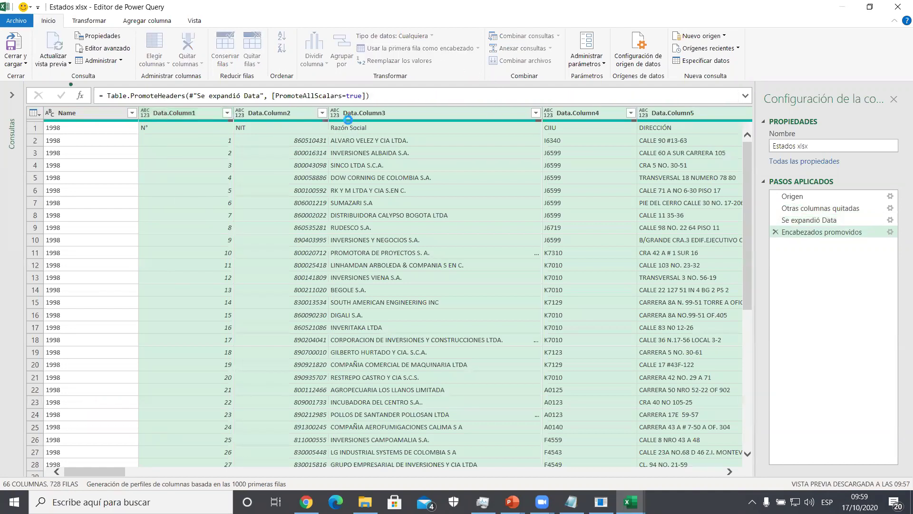
- Rename the 1998 column header to Año
{"action": "double_click", "coordinate": [94, 111]}
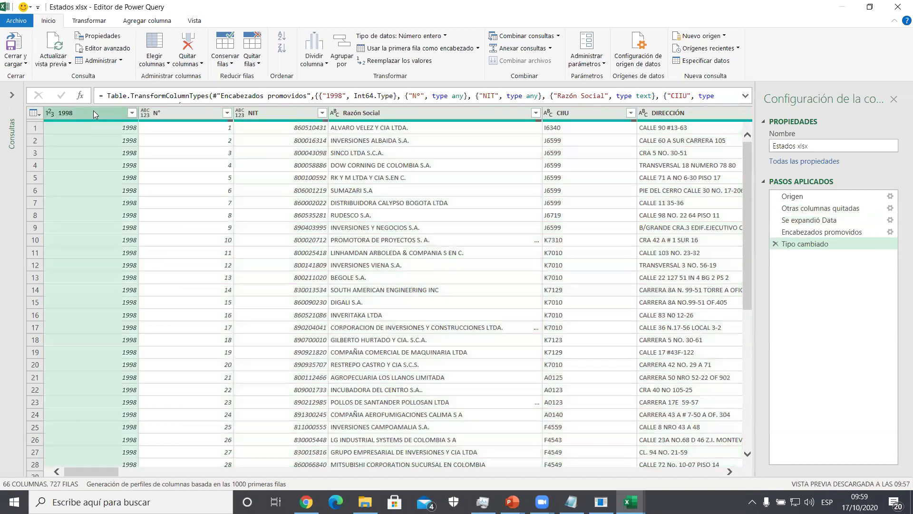
{"action": "type", "text": "Año"}
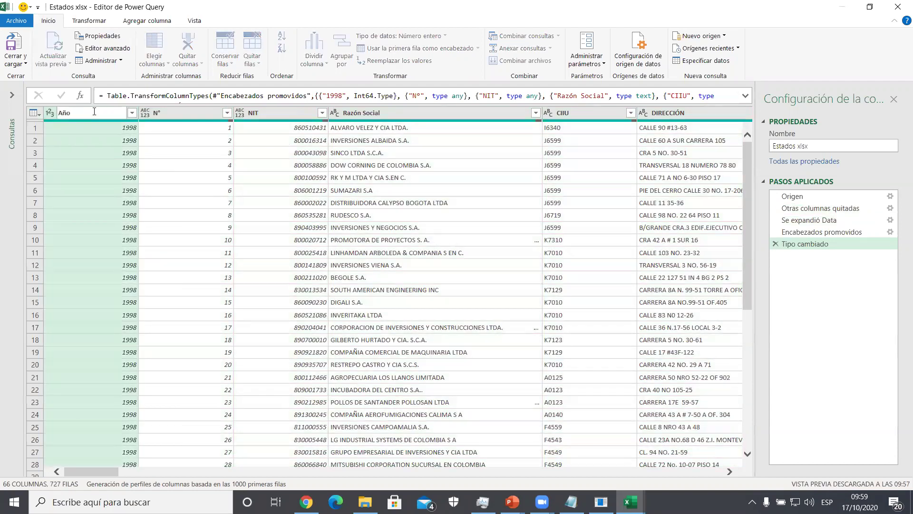
{"action": "key", "text": "Return"}
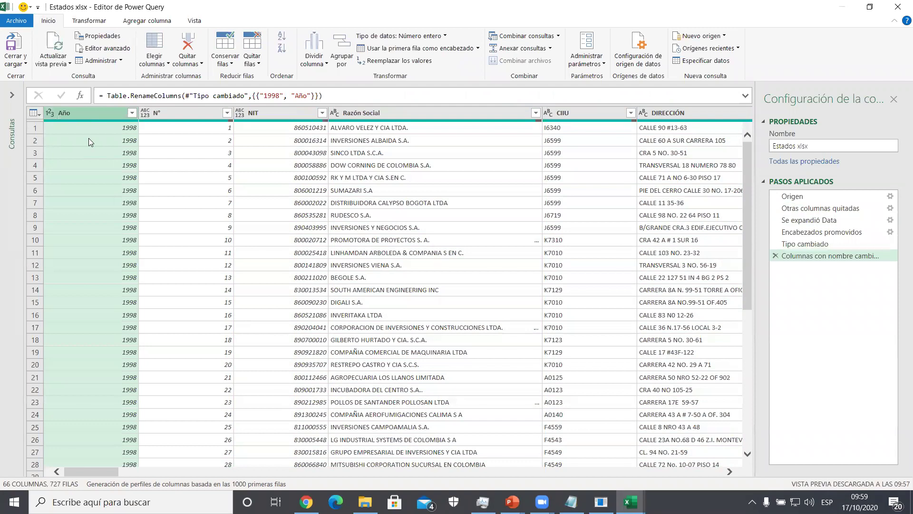
- Show the Consultas pane and name the query Estados
{"action": "left_click", "coordinate": [13, 93]}
{"action": "left_click", "coordinate": [818, 147]}
{"action": "key", "text": "Return"}
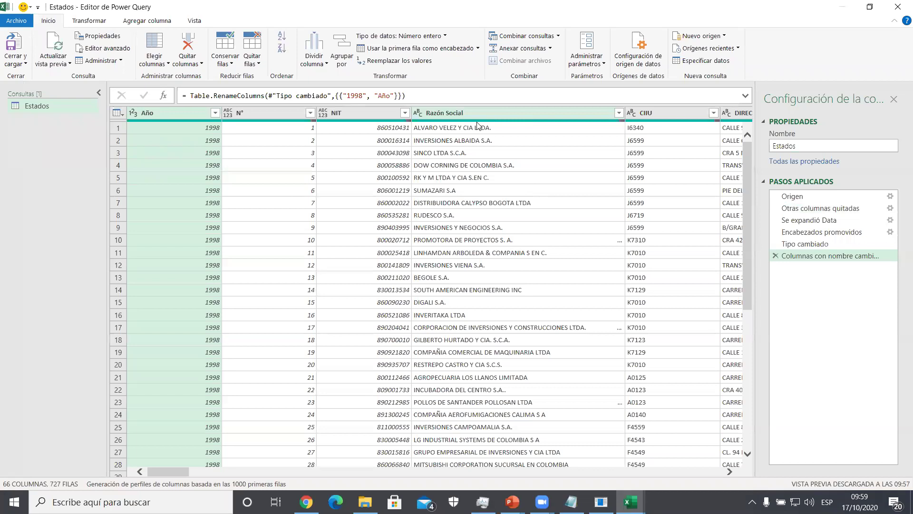
- Inspect the NIT, CIIU and Razón Social columns, then select the Estados query
{"action": "left_click", "coordinate": [369, 112]}
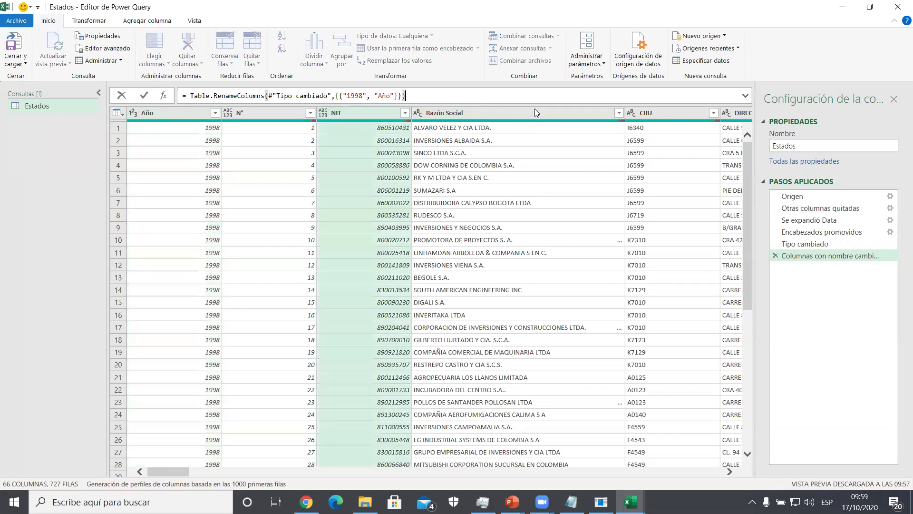
{"action": "left_click", "coordinate": [645, 118]}
{"action": "left_click", "coordinate": [546, 117]}
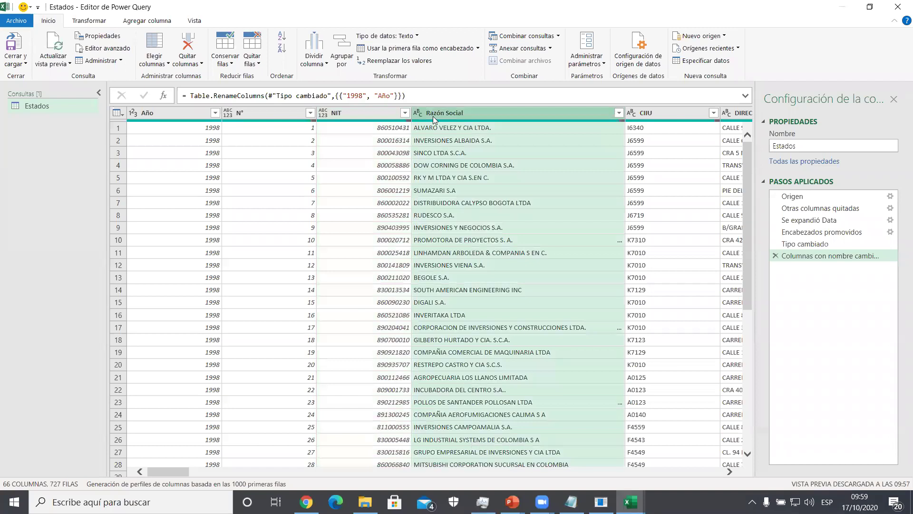
{"action": "left_click", "coordinate": [341, 116]}
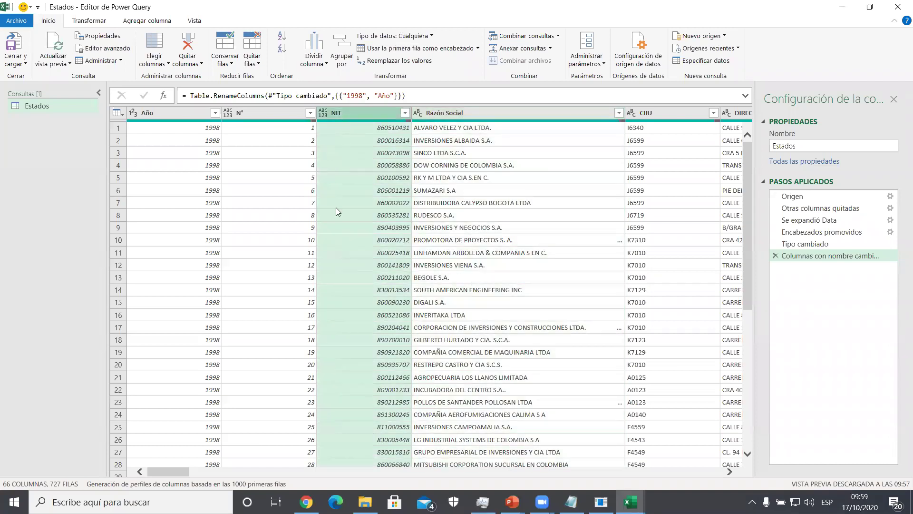
{"action": "left_click", "coordinate": [726, 473]}
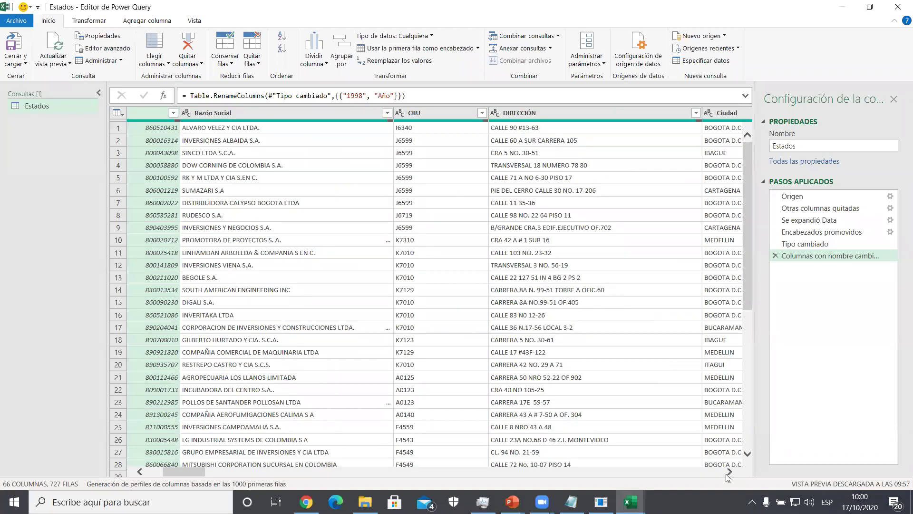
{"action": "left_click", "coordinate": [38, 106]}
- Duplicate the Estados query and rename the copy to Clientes
{"action": "right_click", "coordinate": [38, 106]}
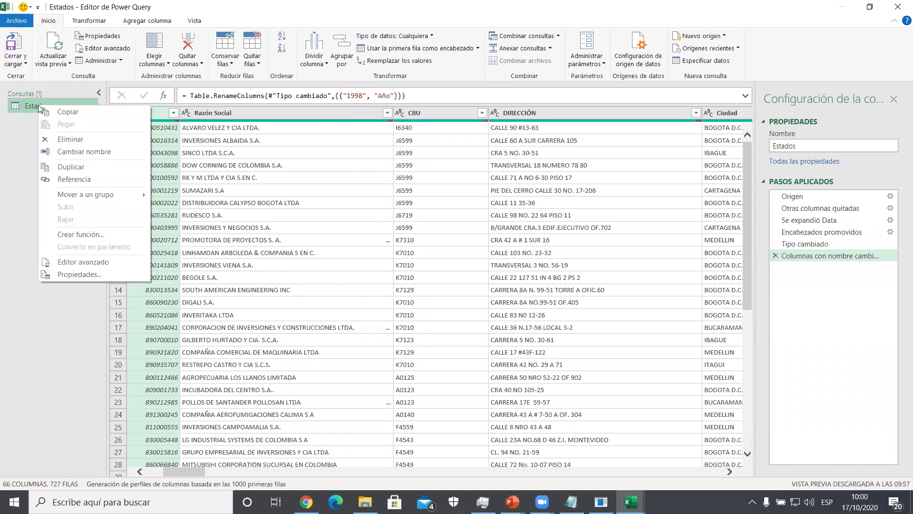
{"action": "left_click", "coordinate": [71, 167]}
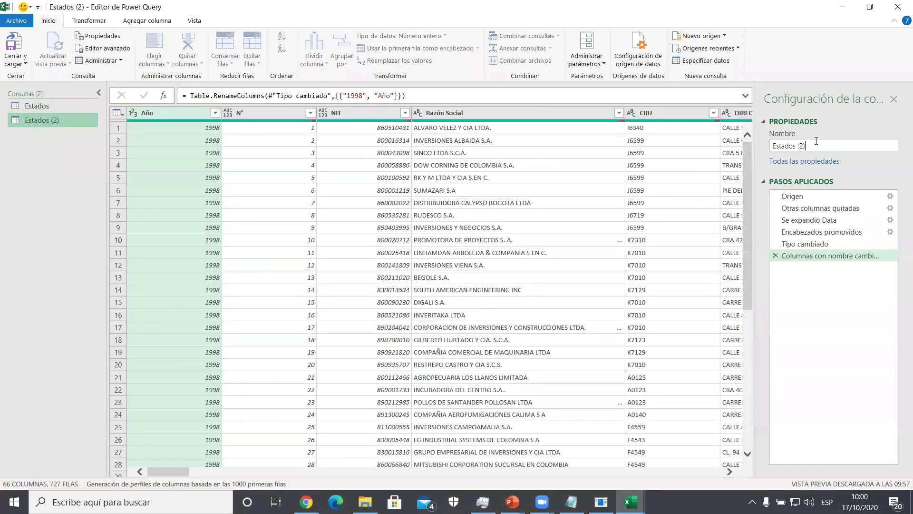
{"action": "left_click", "coordinate": [817, 146]}
{"action": "type", "text": "C"}
{"action": "key", "text": "Return"}
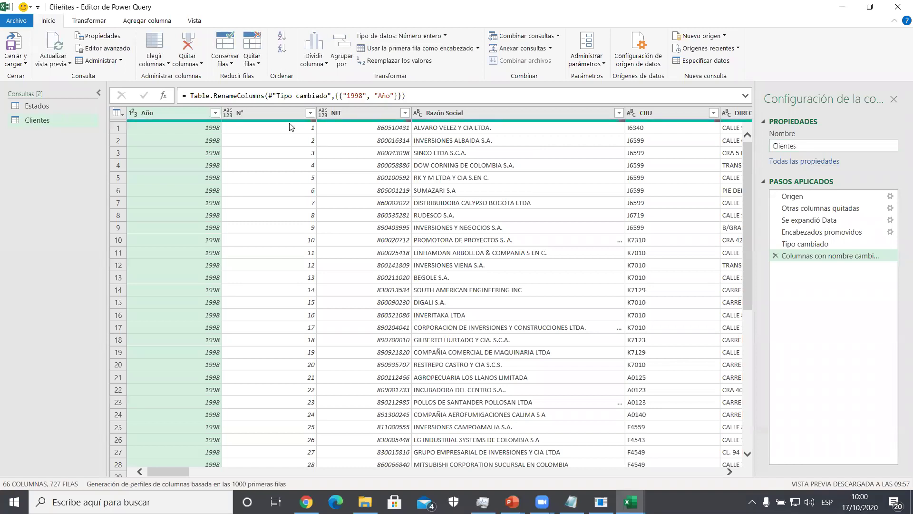
- Keep NIT, Razón Social, CIIU, DIRECCIÓN, Ciudad, Departamento and Descripción CIIU, removing all other columns
{"action": "left_click", "coordinate": [286, 116]}
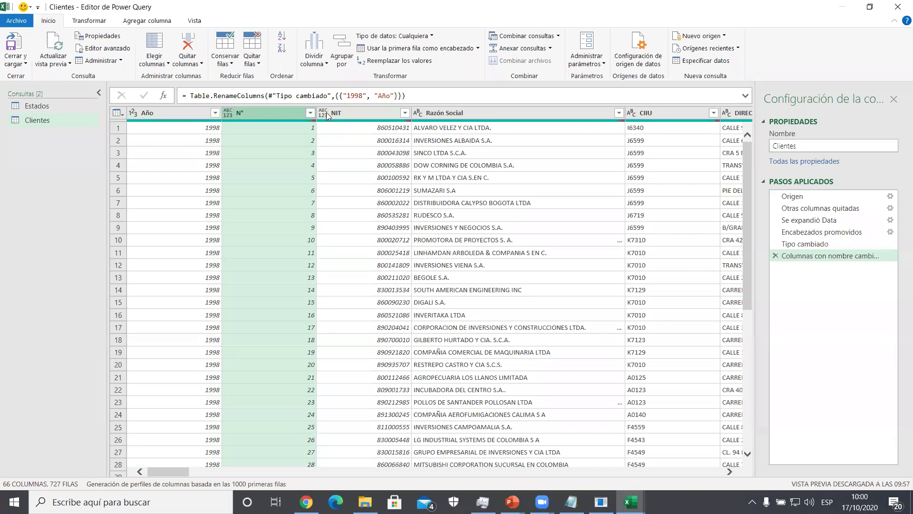
{"action": "left_click", "coordinate": [360, 115]}
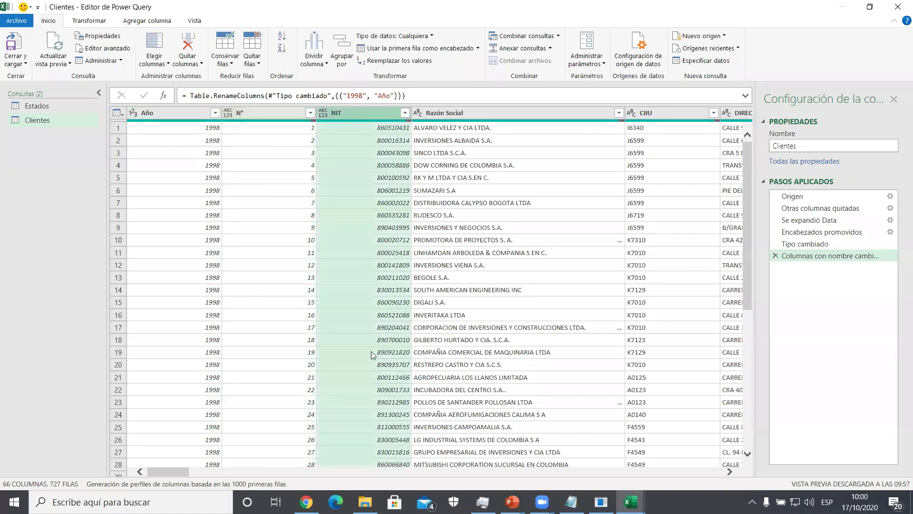
{"action": "left_click", "coordinate": [503, 115], "text": "ctrl"}
{"action": "left_click", "coordinate": [655, 109], "text": "ctrl"}
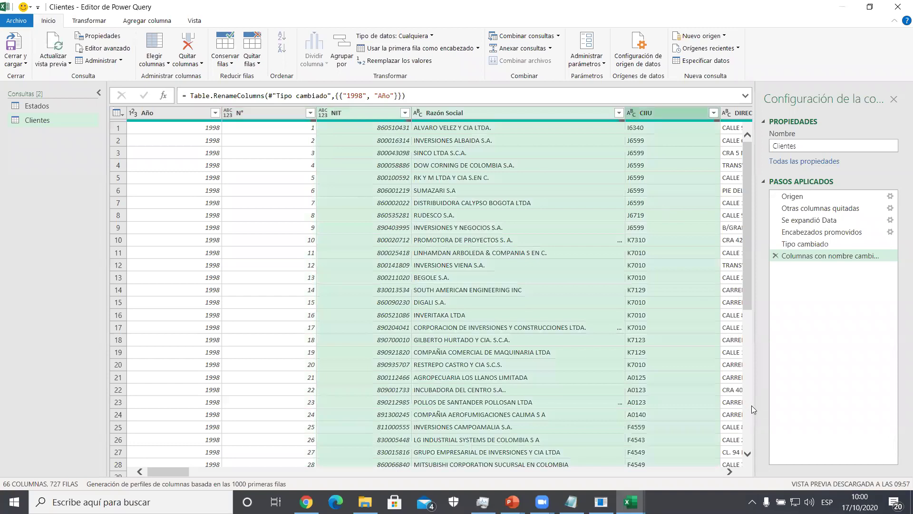
{"action": "left_click", "coordinate": [731, 471]}
{"action": "scroll", "coordinate": [731, 471], "scroll_direction": "right", "scroll_amount": 5}
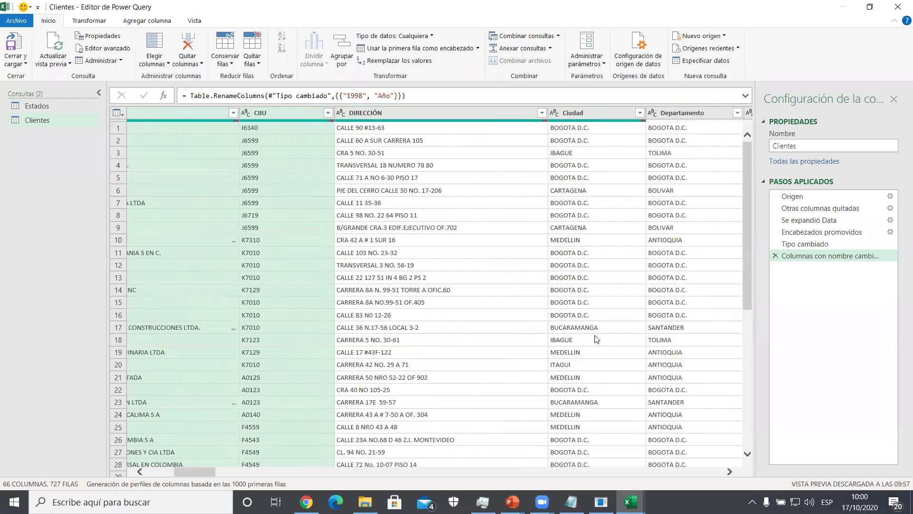
{"action": "left_click", "coordinate": [384, 114], "text": "ctrl"}
{"action": "left_click", "coordinate": [566, 114], "text": "ctrl"}
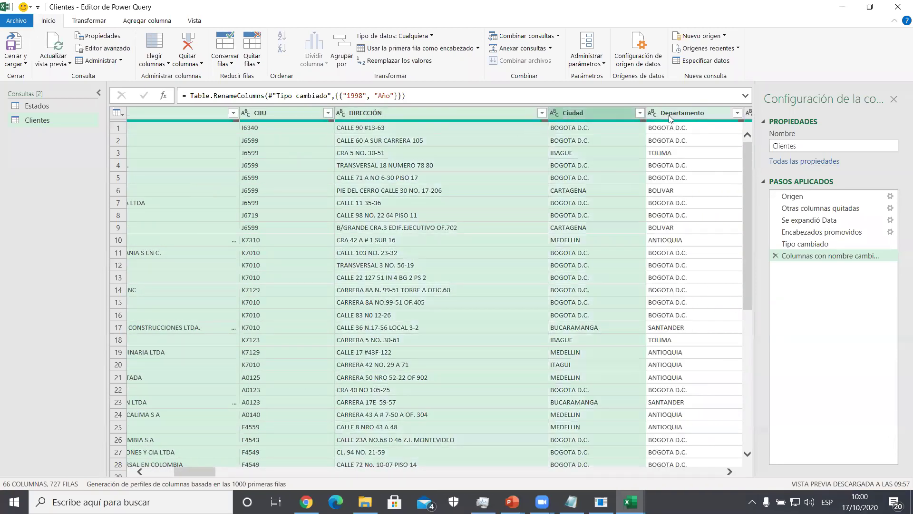
{"action": "left_click", "coordinate": [675, 117], "text": "ctrl"}
{"action": "scroll", "coordinate": [731, 471], "scroll_direction": "right", "scroll_amount": 5}
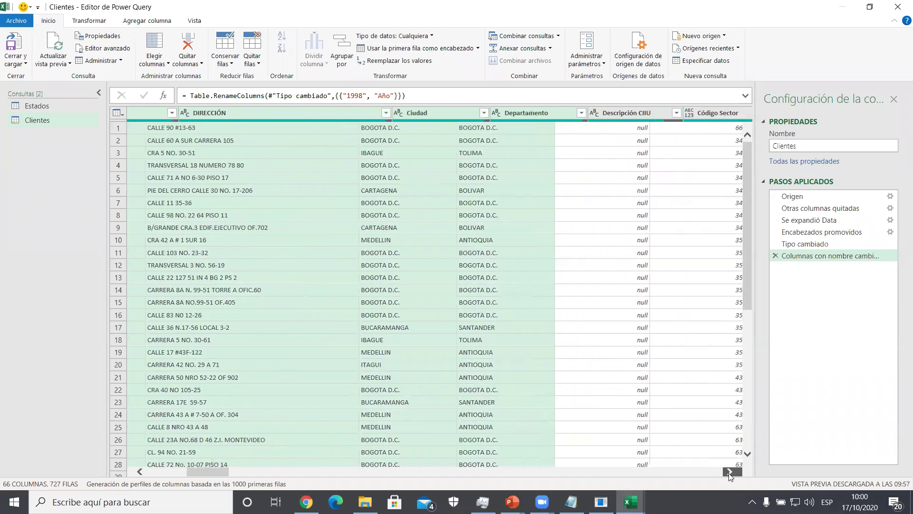
{"action": "left_click", "coordinate": [463, 114], "text": "ctrl"}
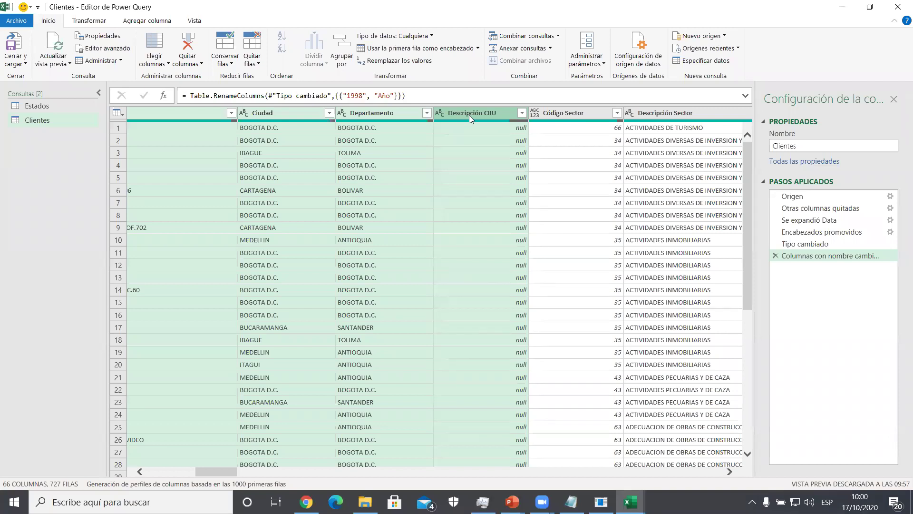
{"action": "right_click", "coordinate": [469, 115]}
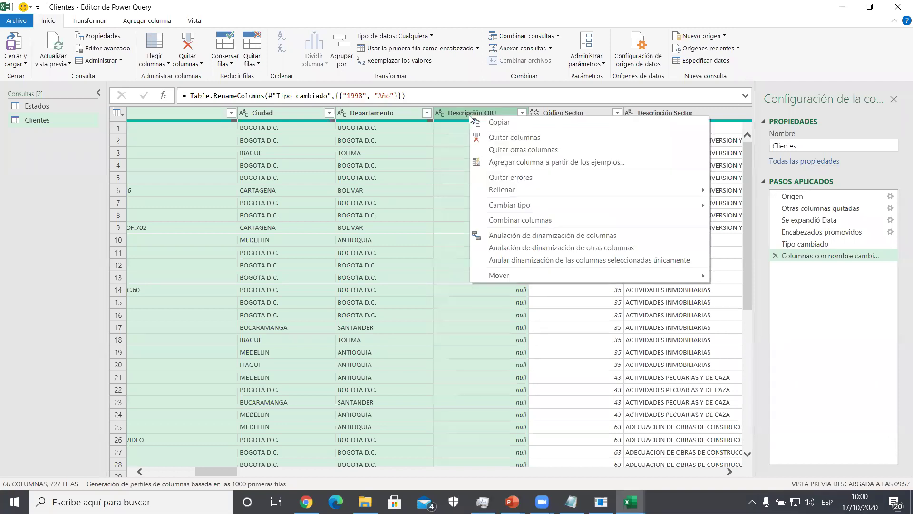
{"action": "left_click", "coordinate": [495, 150]}
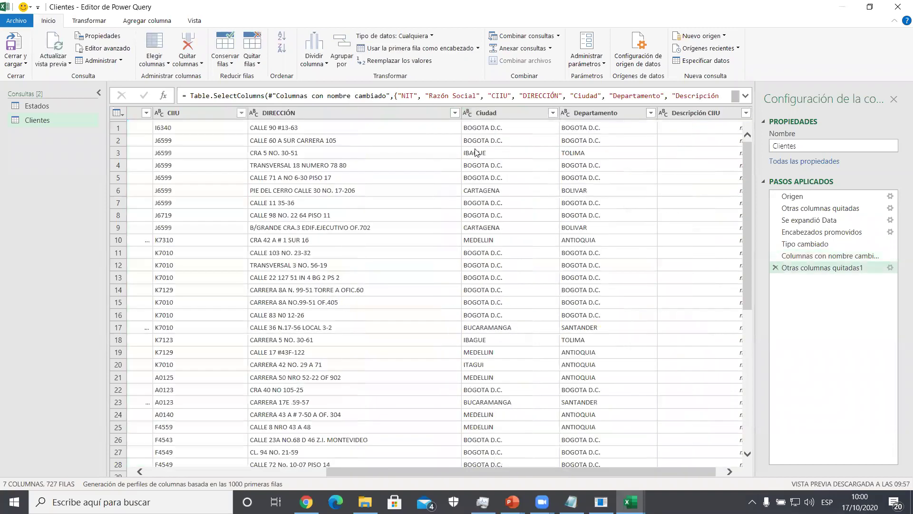
- Preview row 6's address, select the whole table, and open then dismiss the column options
{"action": "left_click_drag", "start_coordinate": [417, 471], "coordinate": [582, 477]}
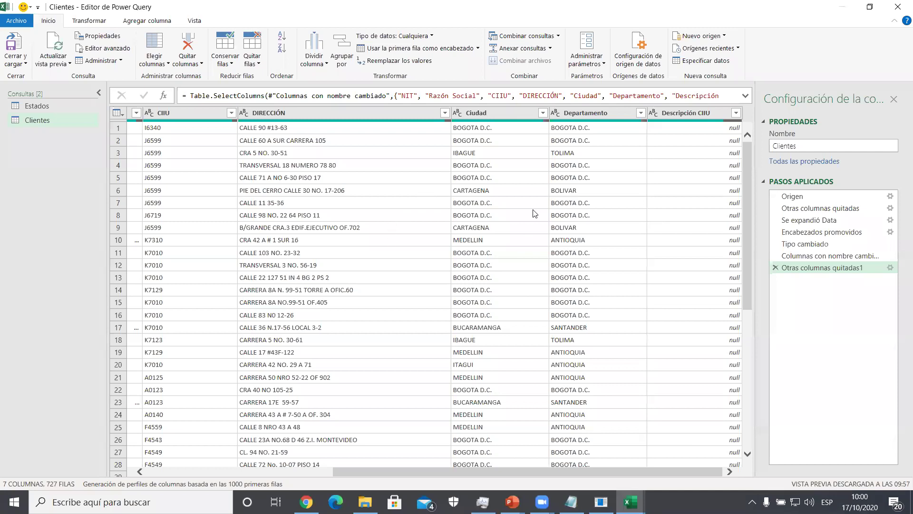
{"action": "left_click", "coordinate": [414, 192]}
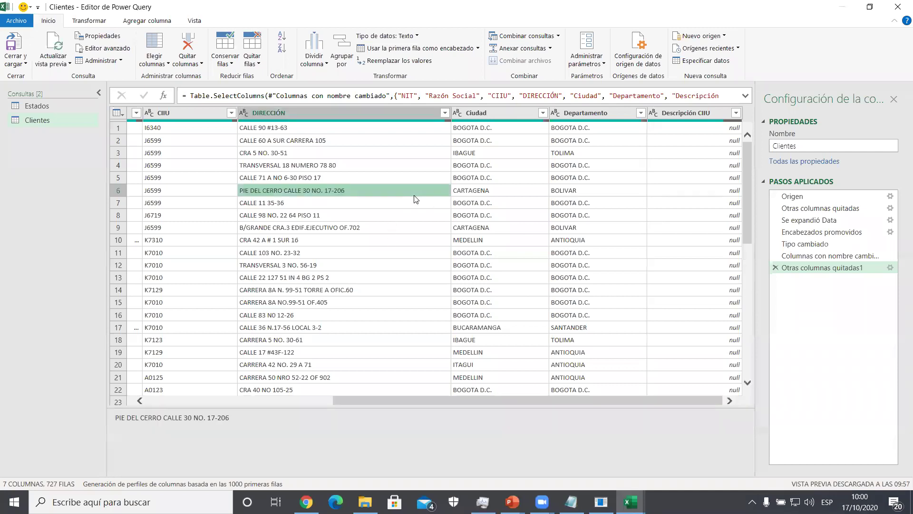
{"action": "key", "text": "ctrl+a"}
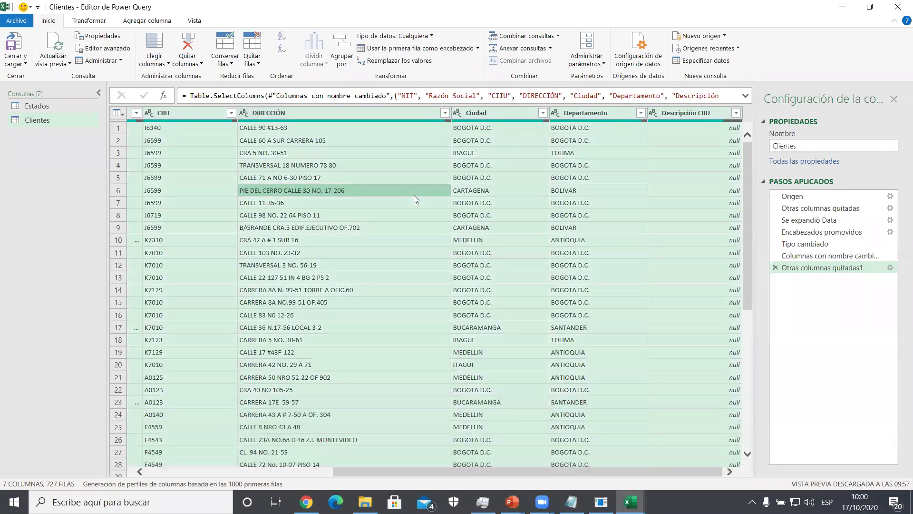
{"action": "right_click", "coordinate": [368, 113]}
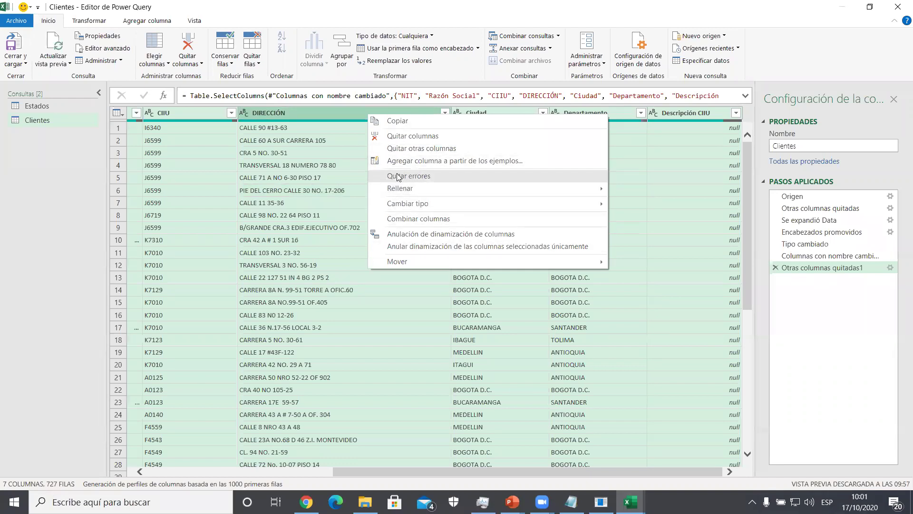
{"action": "right_click", "coordinate": [317, 114]}
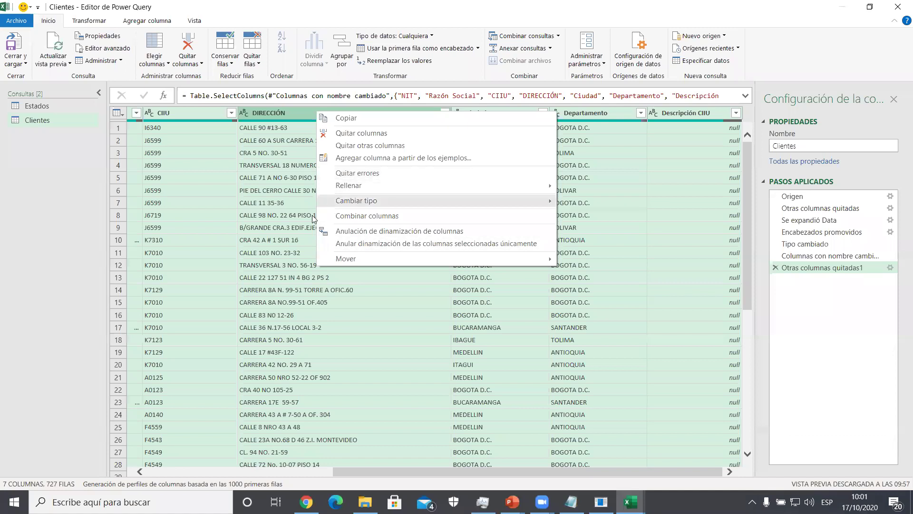
{"action": "left_click", "coordinate": [369, 471]}
- Select the columns from NIT through Descripción CIIU and open their context menu
{"action": "left_click_drag", "start_coordinate": [369, 471], "coordinate": [113, 490]}
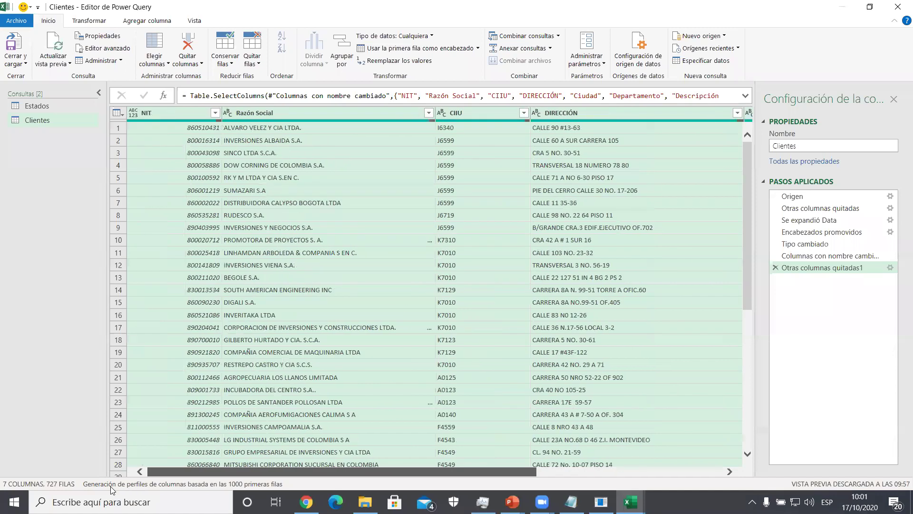
{"action": "left_click", "coordinate": [162, 117]}
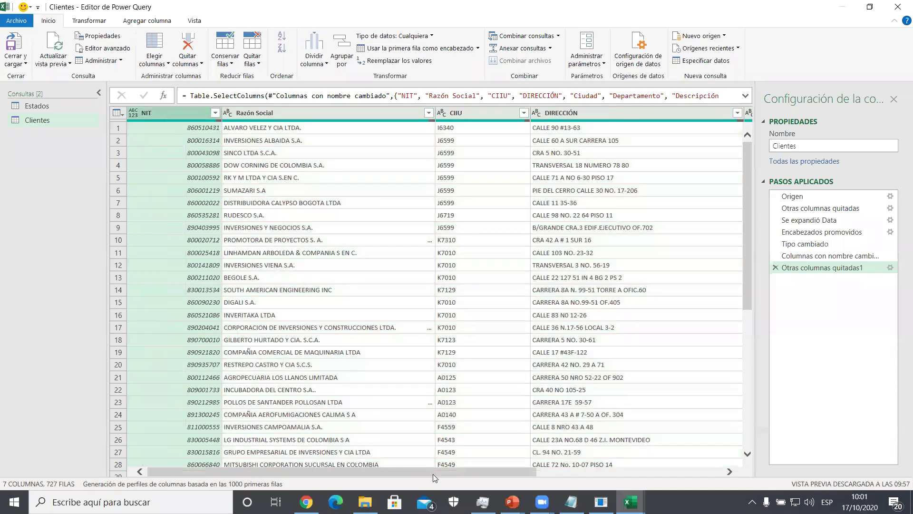
{"action": "left_click_drag", "start_coordinate": [459, 468], "coordinate": [645, 470]}
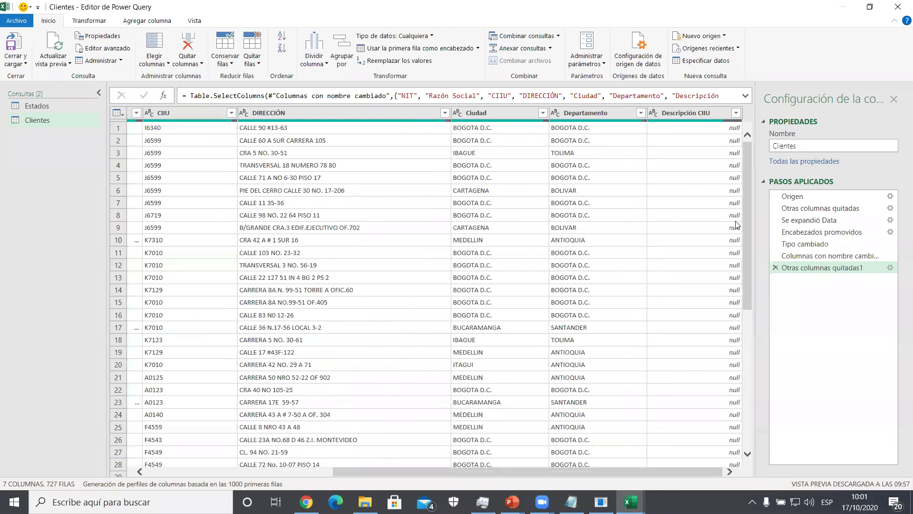
{"action": "left_click", "coordinate": [702, 117], "text": "shift"}
{"action": "right_click", "coordinate": [702, 117]}
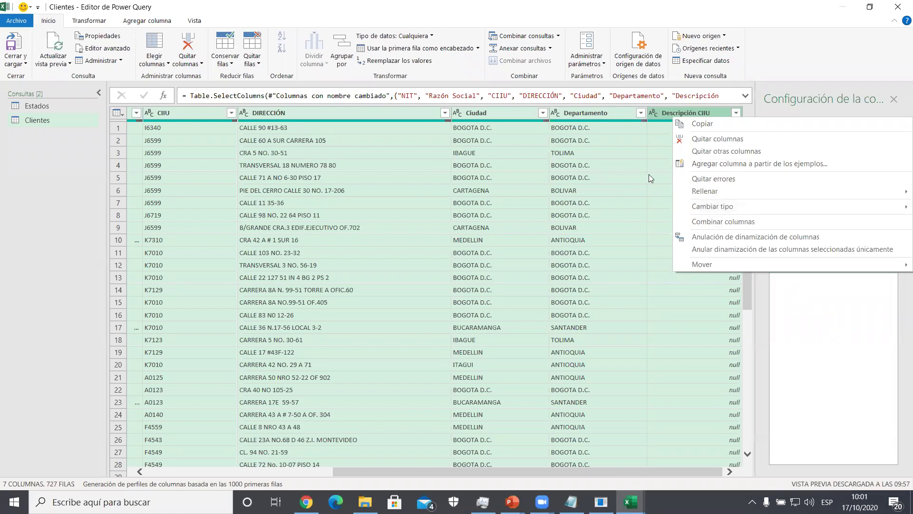
- Try filtering out empty Descripción CIIU and null CIIU values, then abandon both filters
{"action": "left_click", "coordinate": [656, 149]}
{"action": "left_click", "coordinate": [736, 113]}
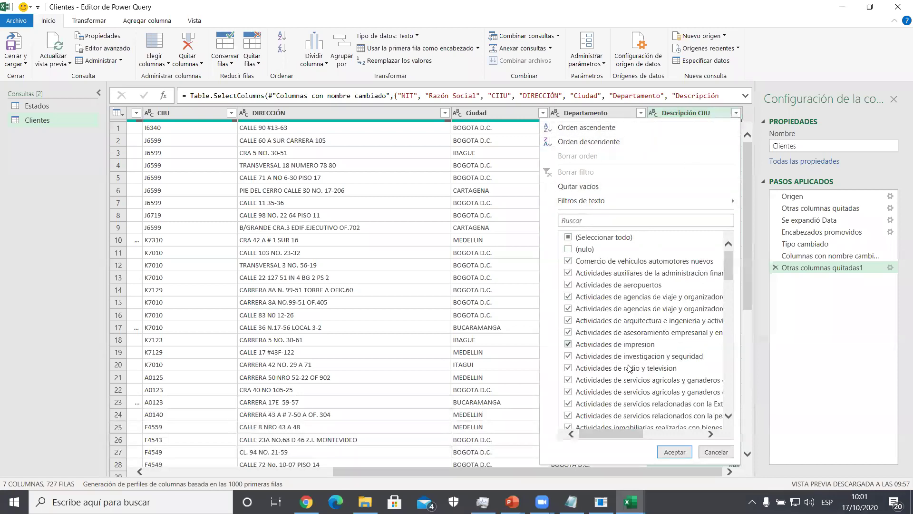
{"action": "left_click", "coordinate": [675, 452]}
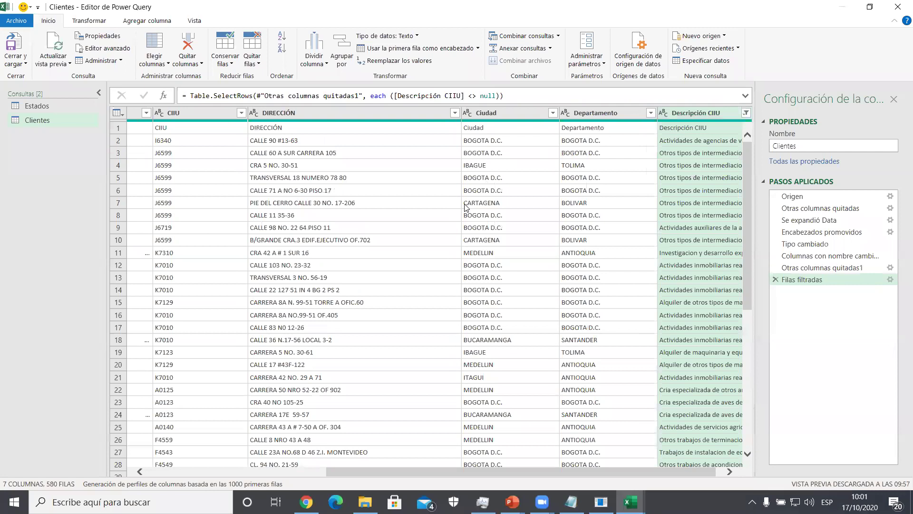
{"action": "left_click", "coordinate": [775, 280]}
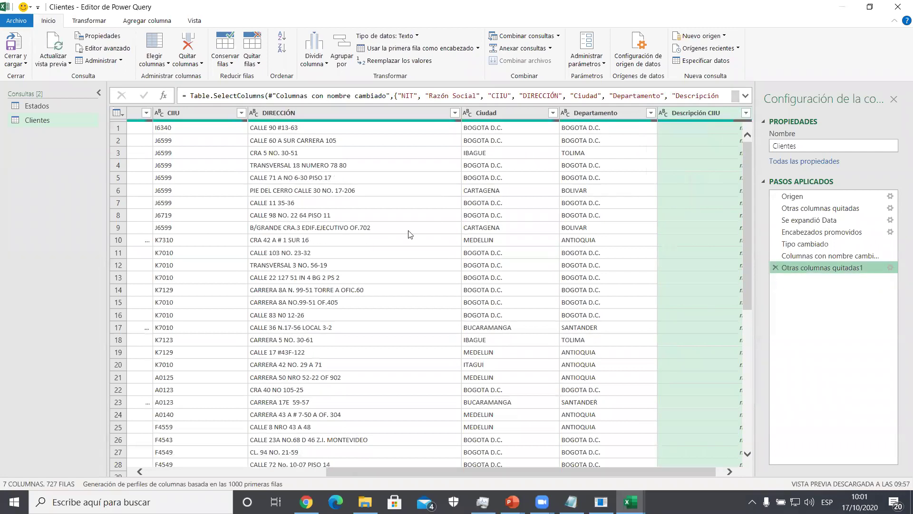
{"action": "left_click_drag", "start_coordinate": [393, 470], "coordinate": [76, 463]}
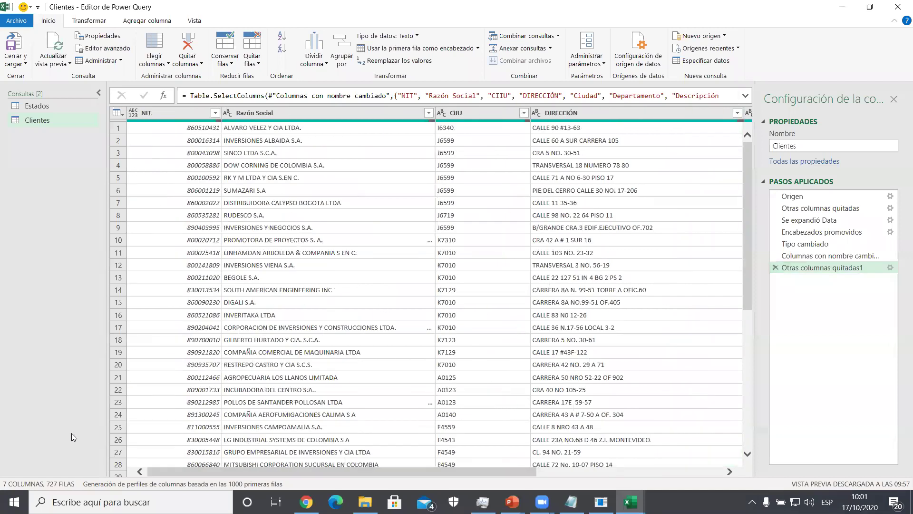
{"action": "left_click", "coordinate": [523, 112]}
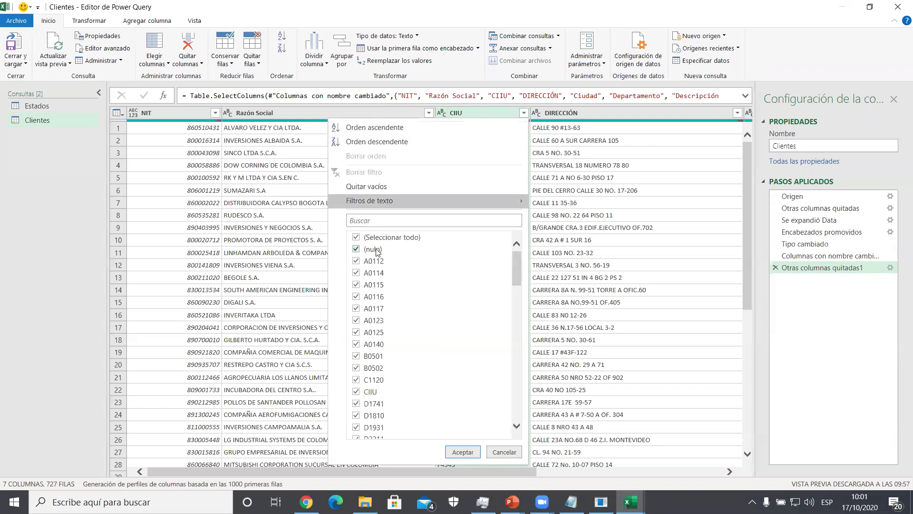
{"action": "left_click", "coordinate": [356, 249]}
{"action": "left_click_drag", "start_coordinate": [513, 257], "coordinate": [516, 411]}
{"action": "left_click", "coordinate": [513, 454]}
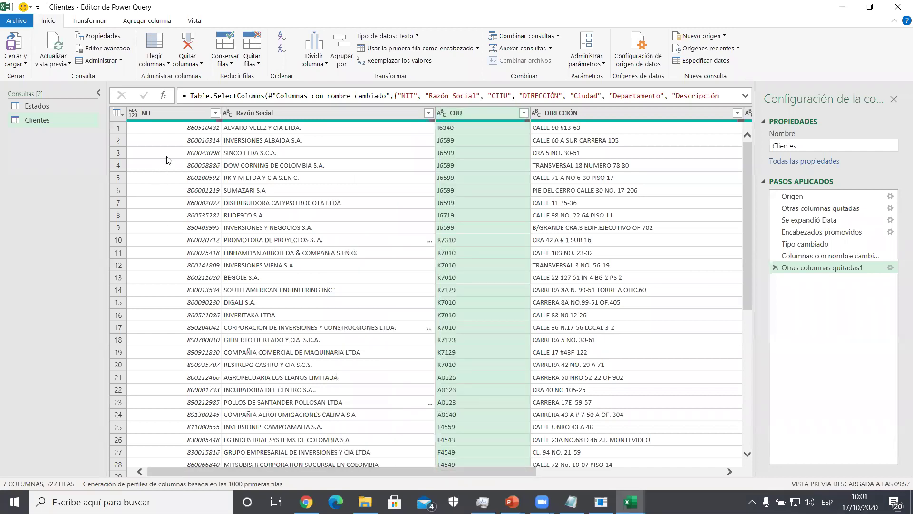
- Filter NIT to exclude null and repeated 'NIT' heading values, then select every column
{"action": "left_click", "coordinate": [215, 114]}
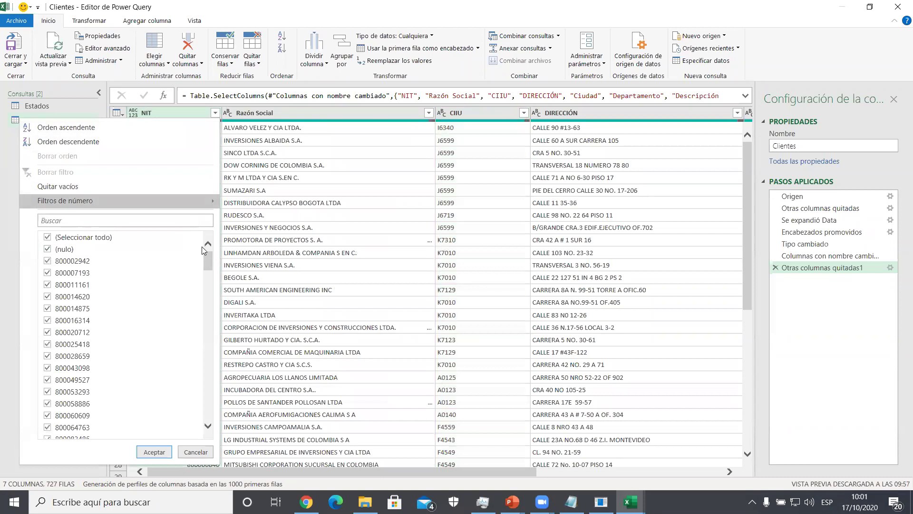
{"action": "left_click_drag", "start_coordinate": [207, 252], "coordinate": [211, 461]}
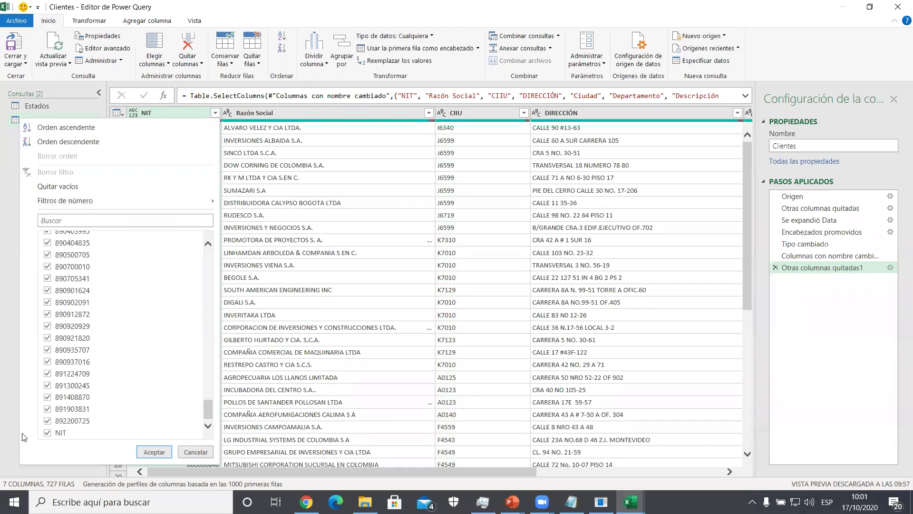
{"action": "left_click", "coordinate": [48, 432]}
{"action": "left_click_drag", "start_coordinate": [207, 409], "coordinate": [208, 253]}
{"action": "left_click", "coordinate": [57, 251]}
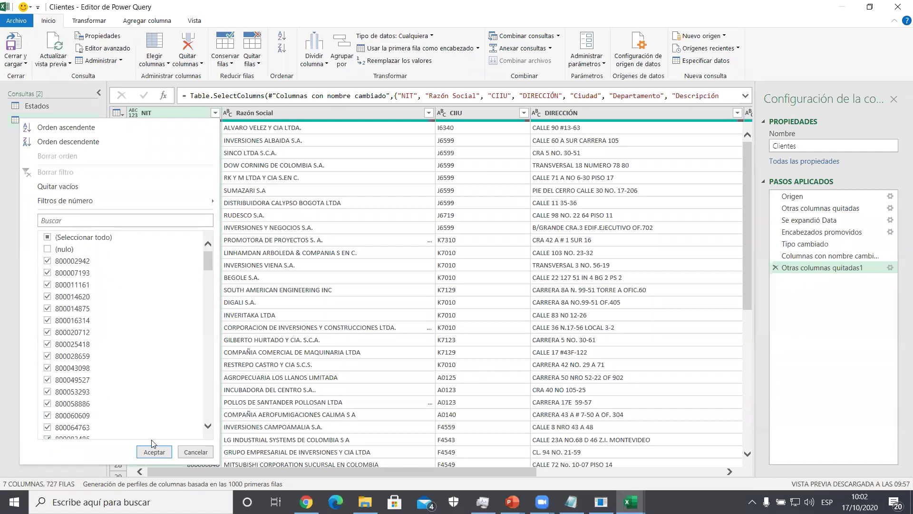
{"action": "left_click", "coordinate": [160, 453]}
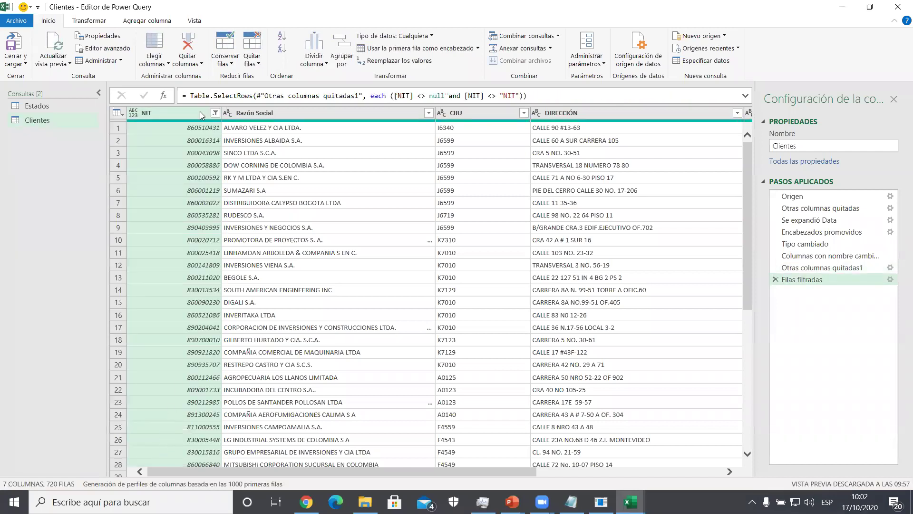
{"action": "left_click_drag", "start_coordinate": [429, 468], "coordinate": [616, 467]}
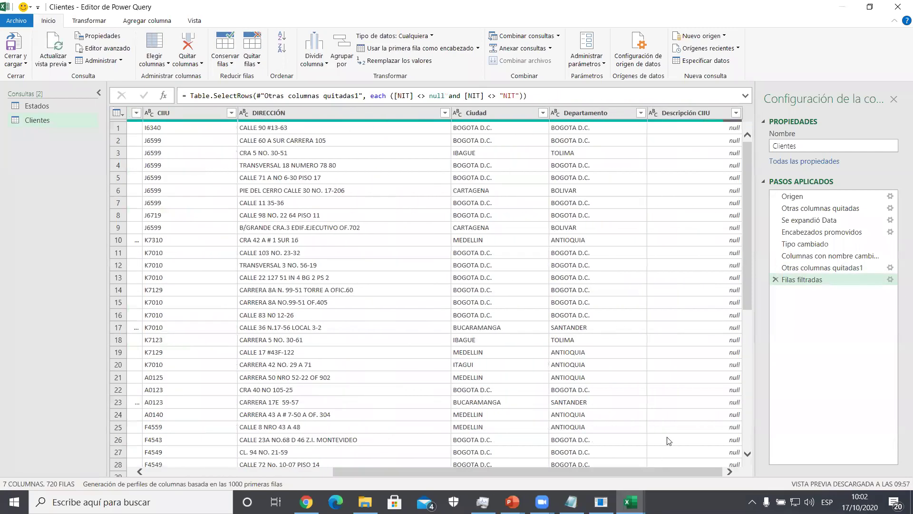
{"action": "left_click", "coordinate": [684, 114], "text": "shift"}
- Remove duplicate rows across all selected columns of the Clientes query
{"action": "right_click", "coordinate": [685, 115]}
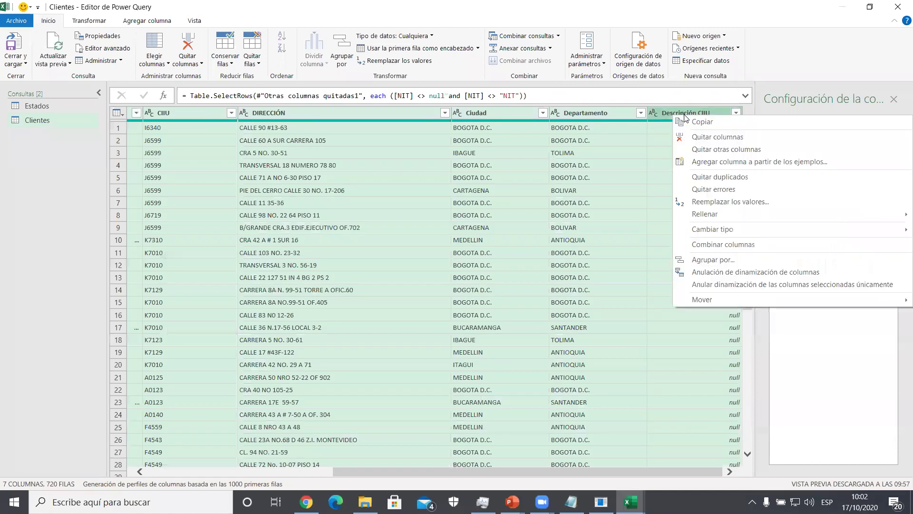
{"action": "left_click", "coordinate": [684, 180]}
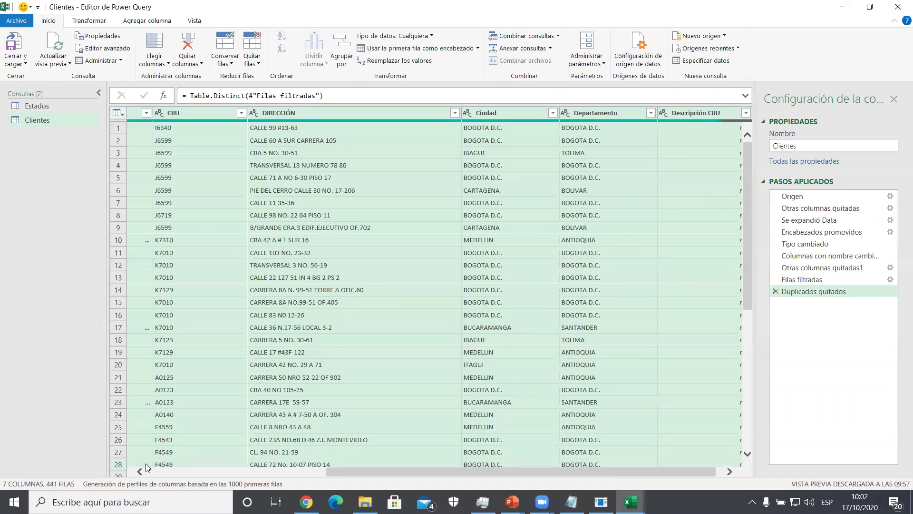
{"action": "left_click_drag", "start_coordinate": [474, 473], "coordinate": [597, 401]}
- Filter out (nulo) values in Descripción CIIU, leaving 297 rows
{"action": "left_click", "coordinate": [652, 190]}
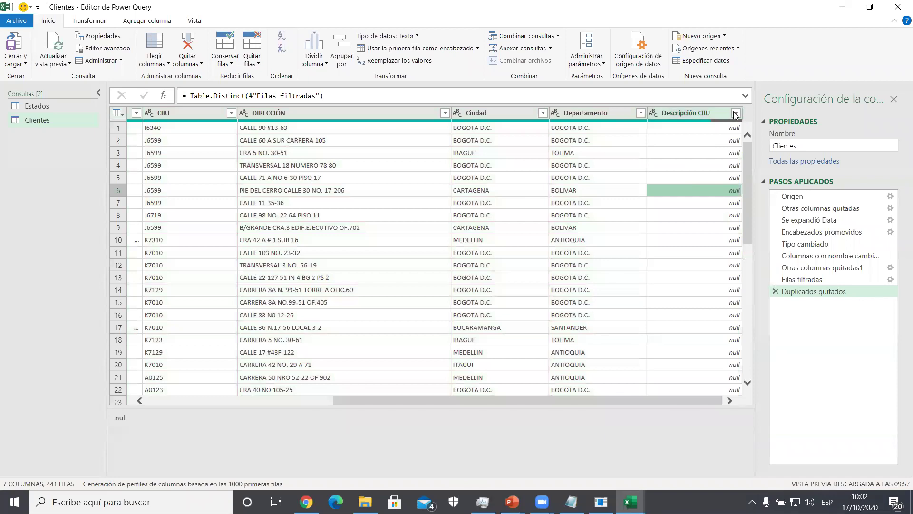
{"action": "left_click", "coordinate": [736, 112]}
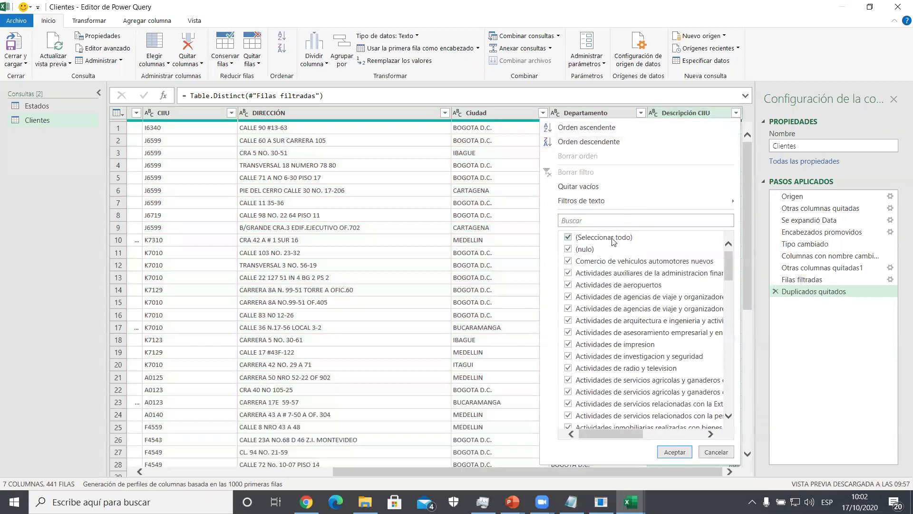
{"action": "left_click", "coordinate": [569, 249]}
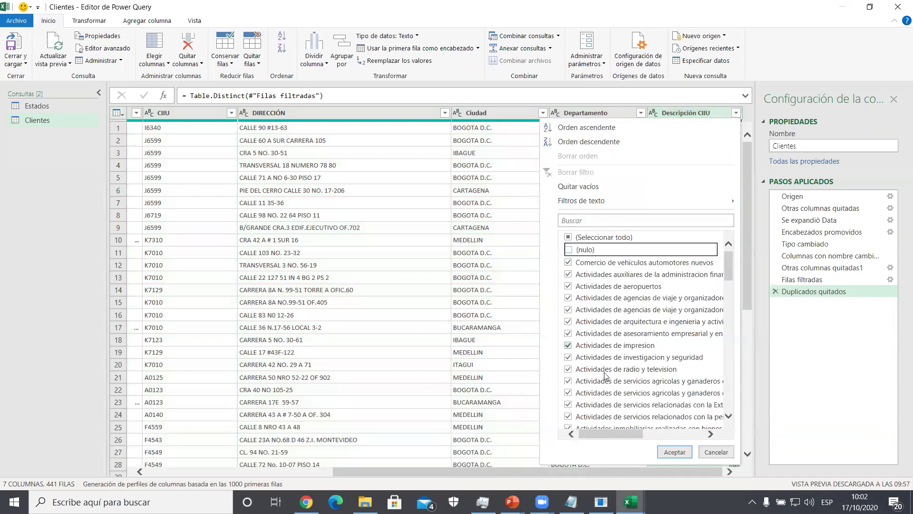
{"action": "left_click", "coordinate": [675, 452]}
{"action": "left_click_drag", "start_coordinate": [554, 471], "coordinate": [285, 470]}
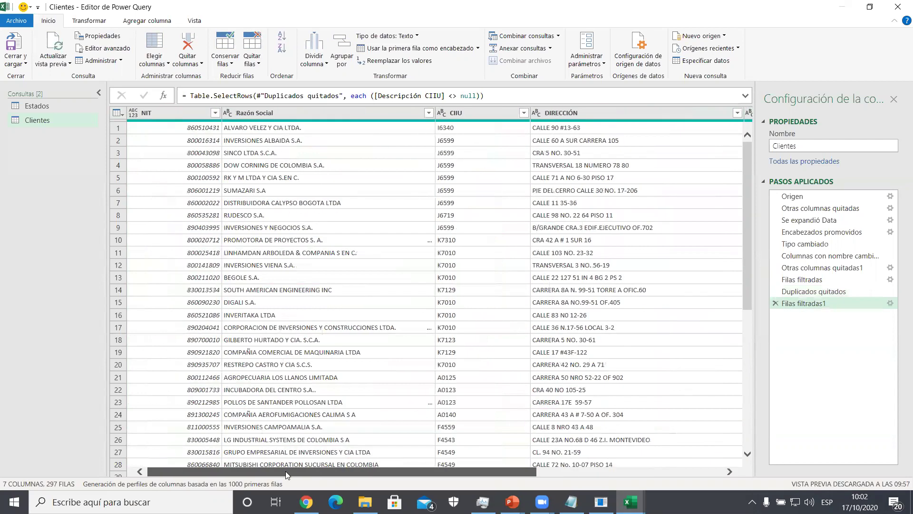
- Sort Clientes ascending by NIT and compare adjacent rows' NIT and CIIU descriptions
{"action": "left_click", "coordinate": [199, 114]}
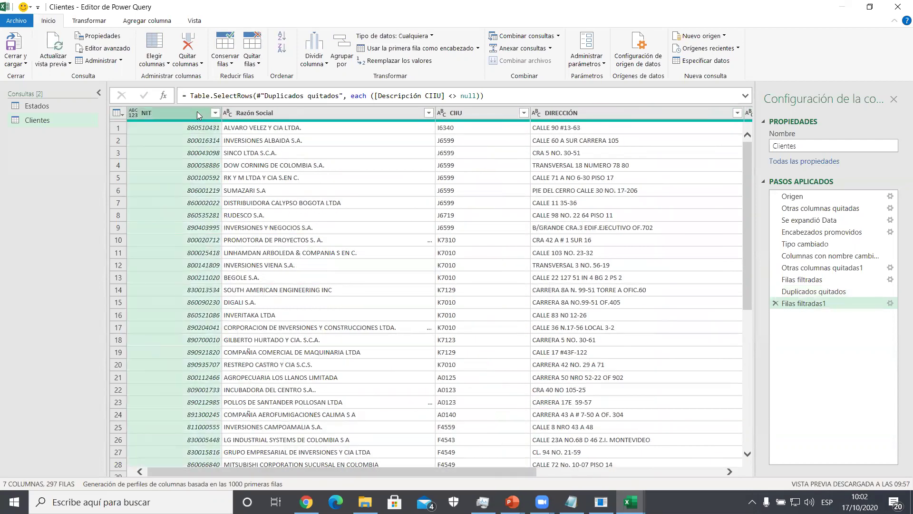
{"action": "left_click", "coordinate": [282, 37]}
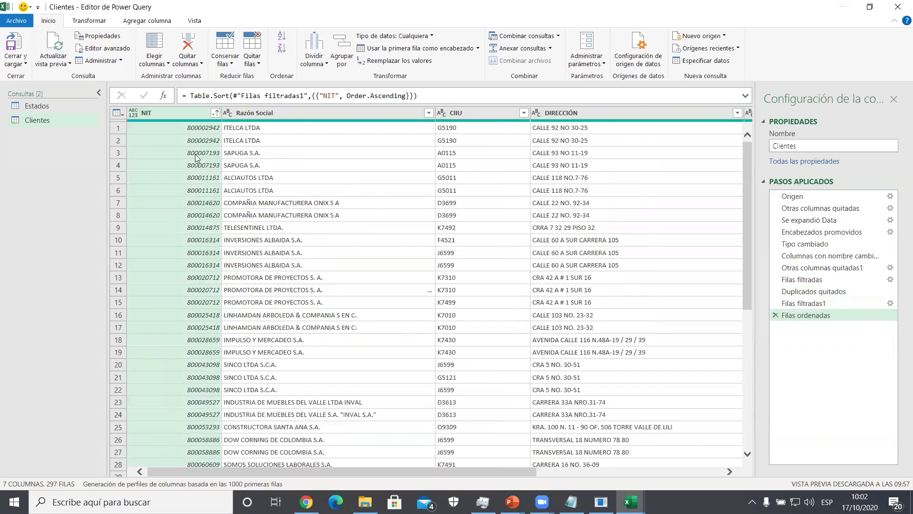
{"action": "left_click", "coordinate": [197, 129]}
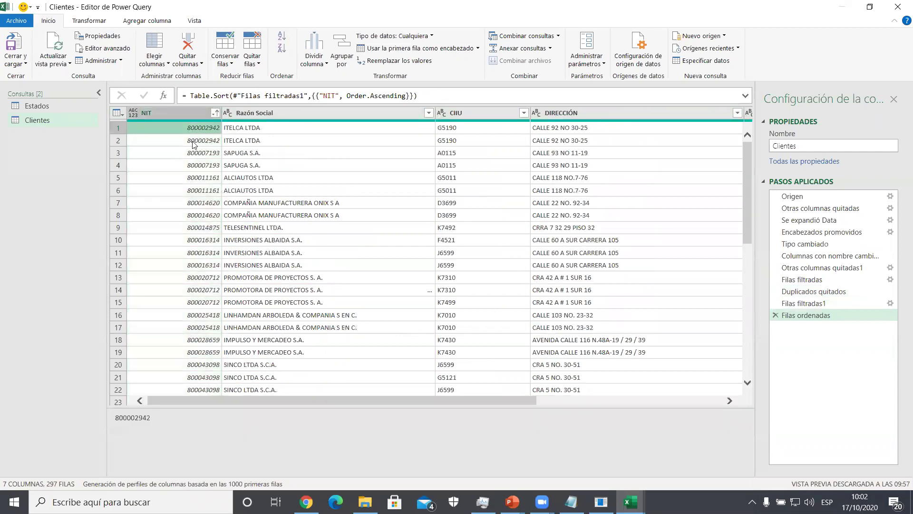
{"action": "left_click", "coordinate": [193, 142]}
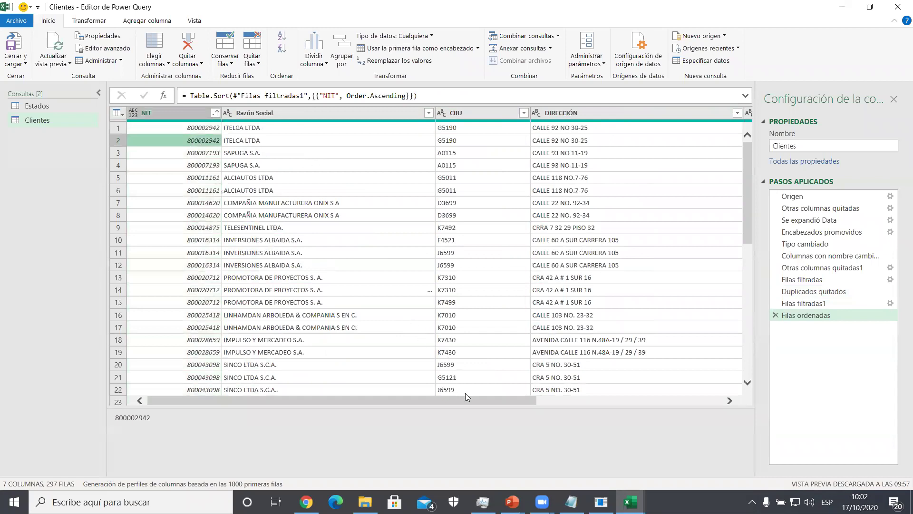
{"action": "left_click_drag", "start_coordinate": [467, 396], "coordinate": [667, 386]}
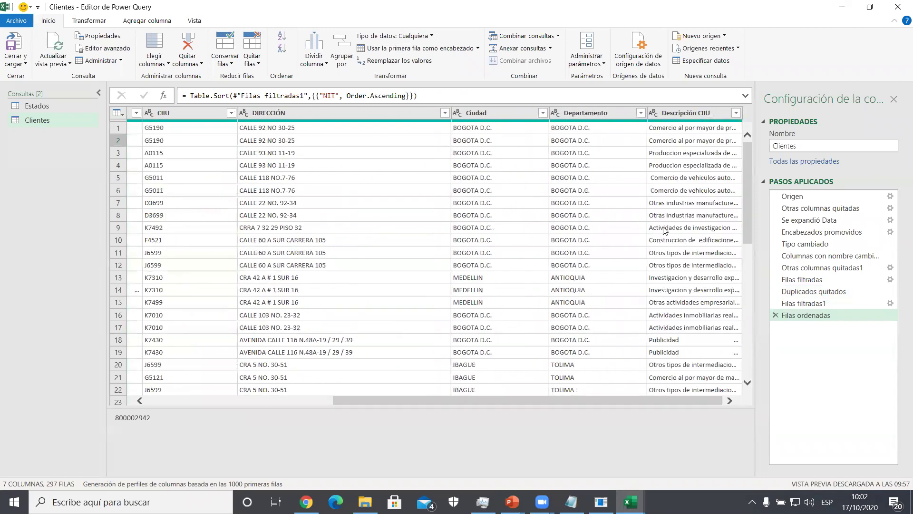
{"action": "left_click", "coordinate": [696, 129]}
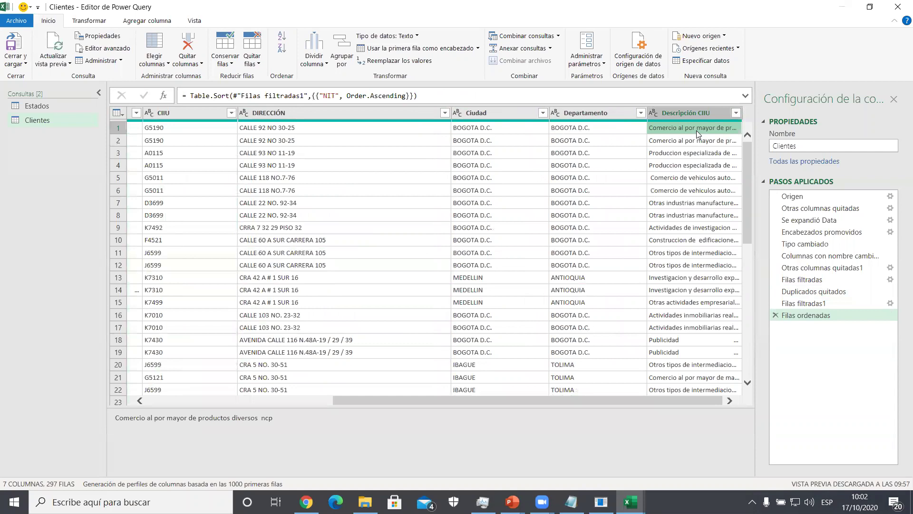
{"action": "left_click", "coordinate": [690, 141]}
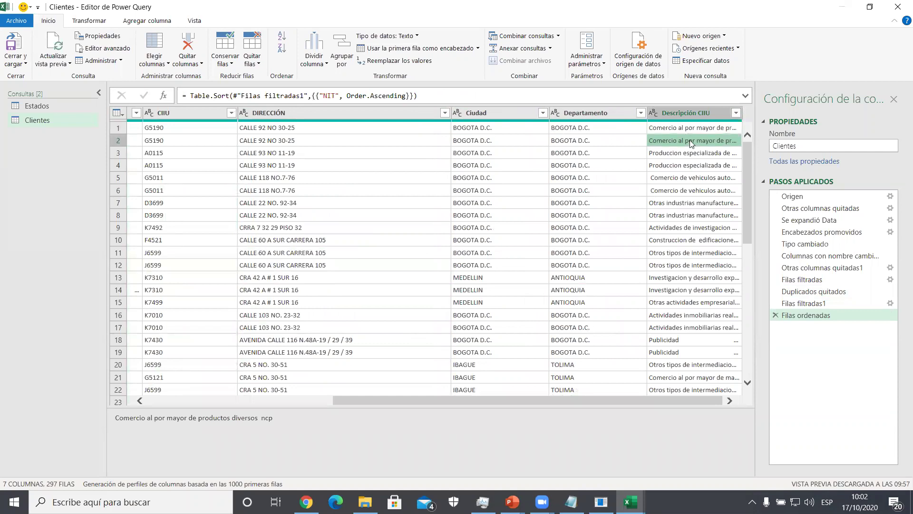
{"action": "left_click_drag", "start_coordinate": [407, 402], "coordinate": [100, 328]}
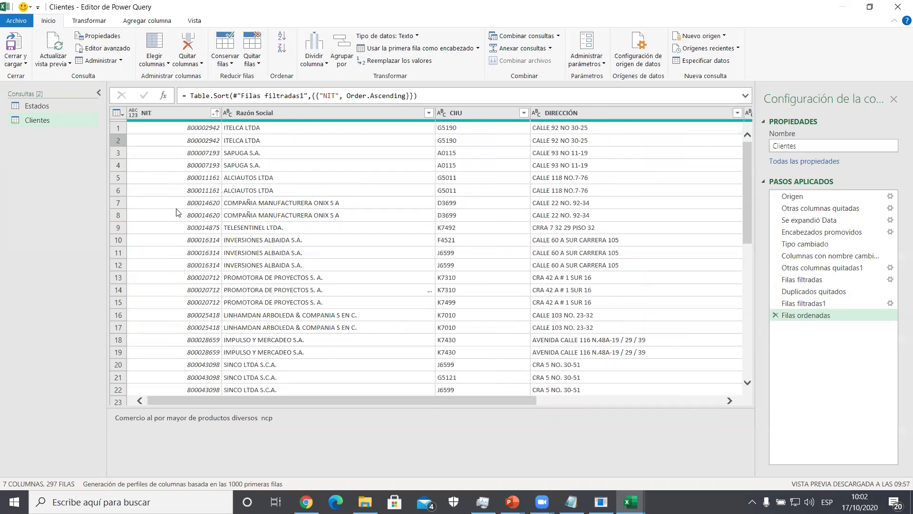
- Remove duplicate NIT rows, leaving 144 unique customers
{"action": "left_click", "coordinate": [179, 116]}
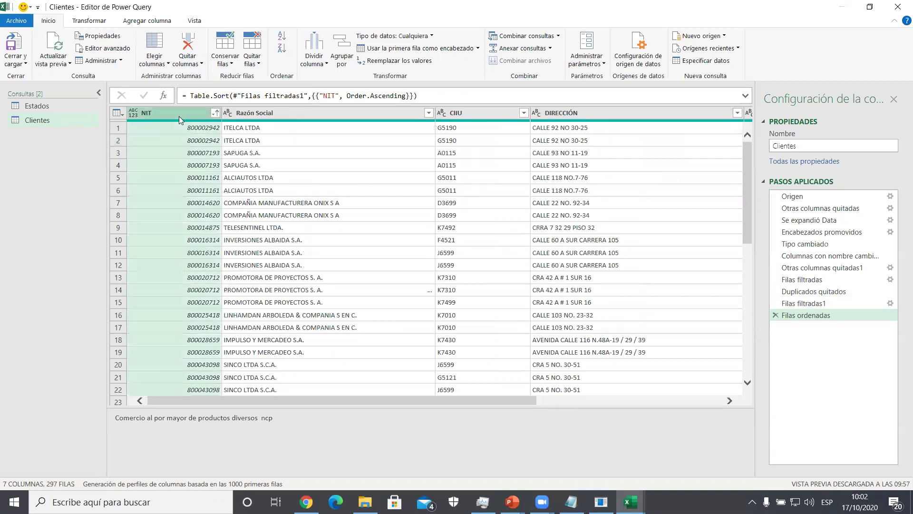
{"action": "right_click", "coordinate": [179, 116]}
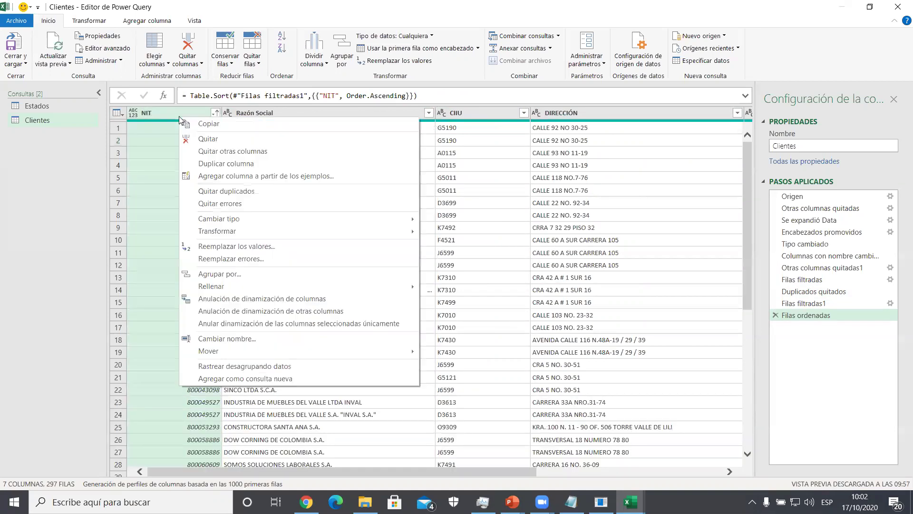
{"action": "left_click", "coordinate": [212, 192]}
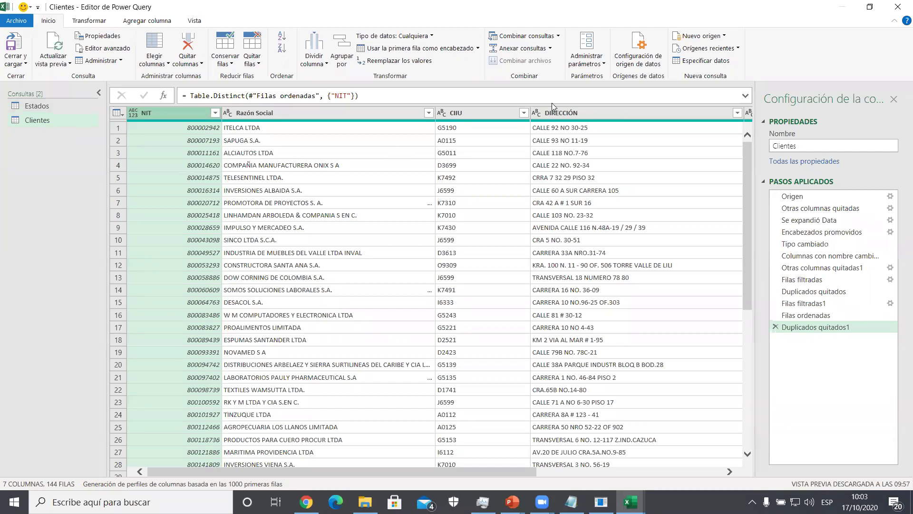
{"action": "left_click", "coordinate": [34, 121]}
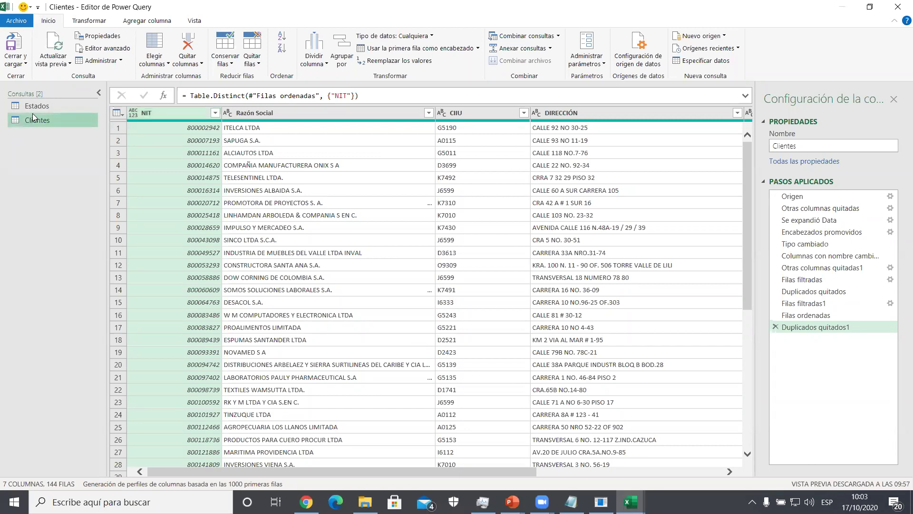
- In the Estados query, select the columns from Razón Social through Descripción CIIU
{"action": "left_click", "coordinate": [36, 105]}
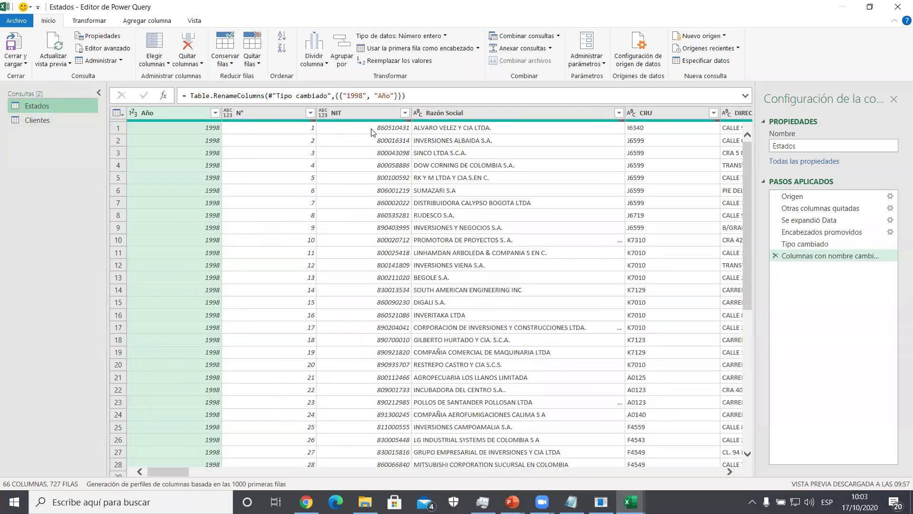
{"action": "left_click", "coordinate": [377, 115]}
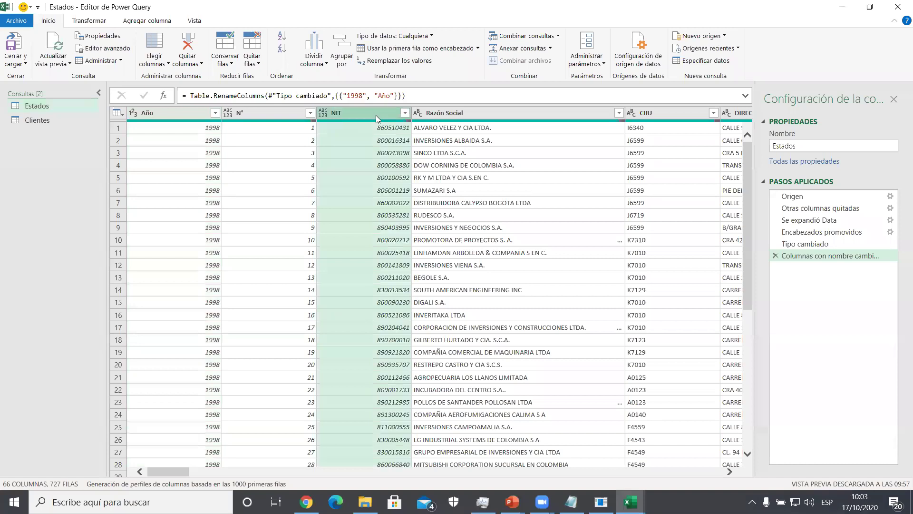
{"action": "left_click", "coordinate": [437, 115]}
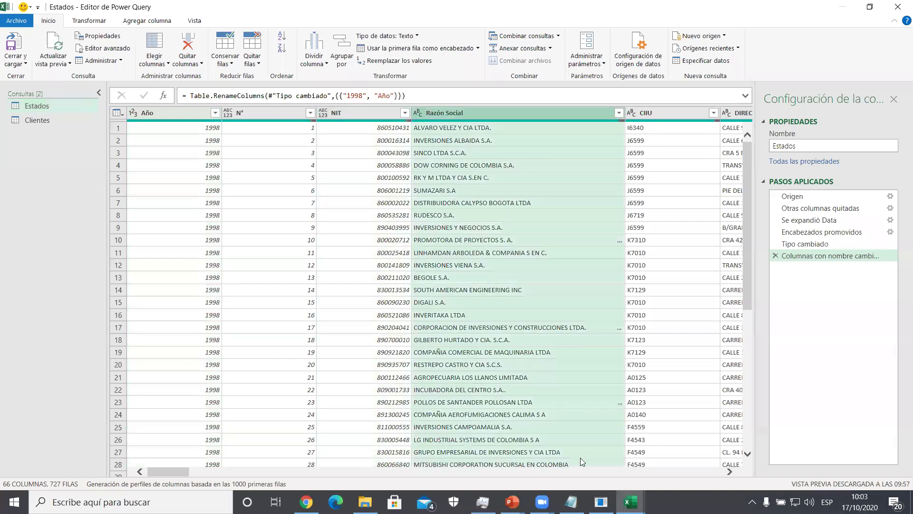
{"action": "left_click", "coordinate": [728, 471]}
{"action": "left_click", "coordinate": [729, 471]}
{"action": "left_click", "coordinate": [729, 471]}
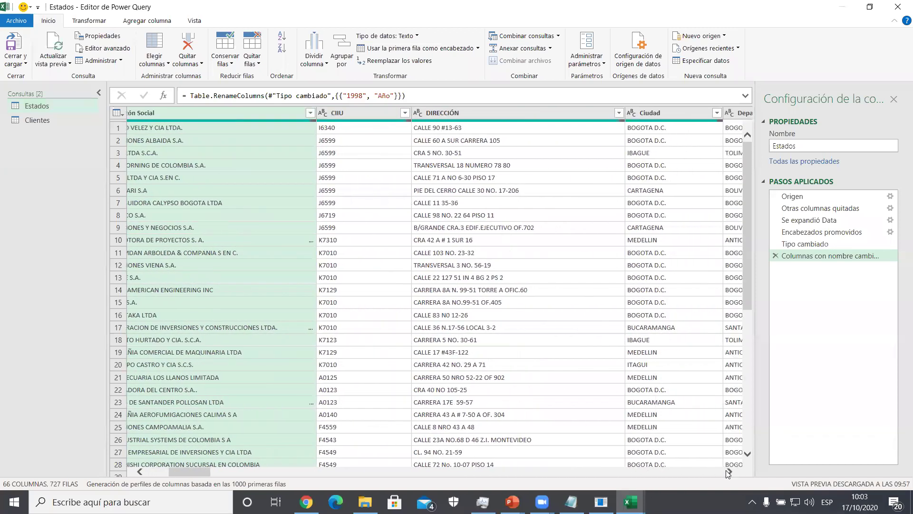
{"action": "left_click", "coordinate": [726, 471]}
{"action": "left_click", "coordinate": [726, 470]}
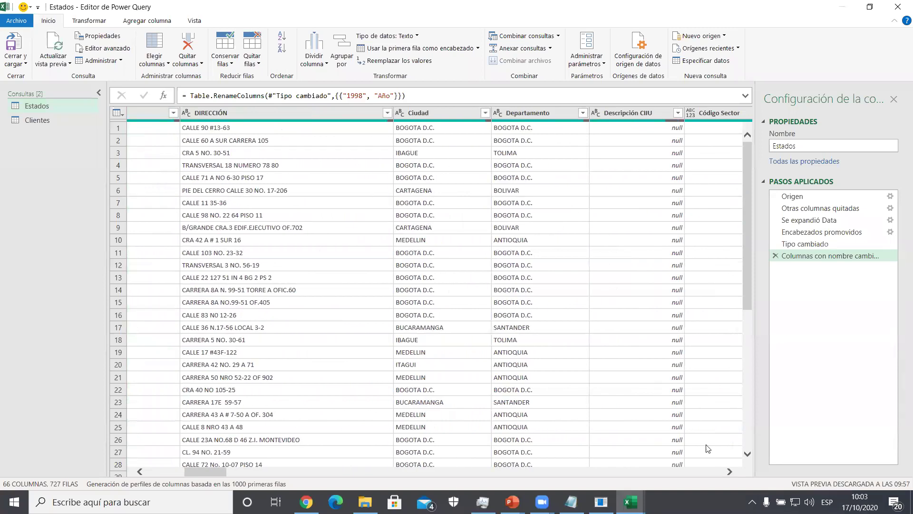
{"action": "left_click", "coordinate": [634, 113], "text": "shift"}
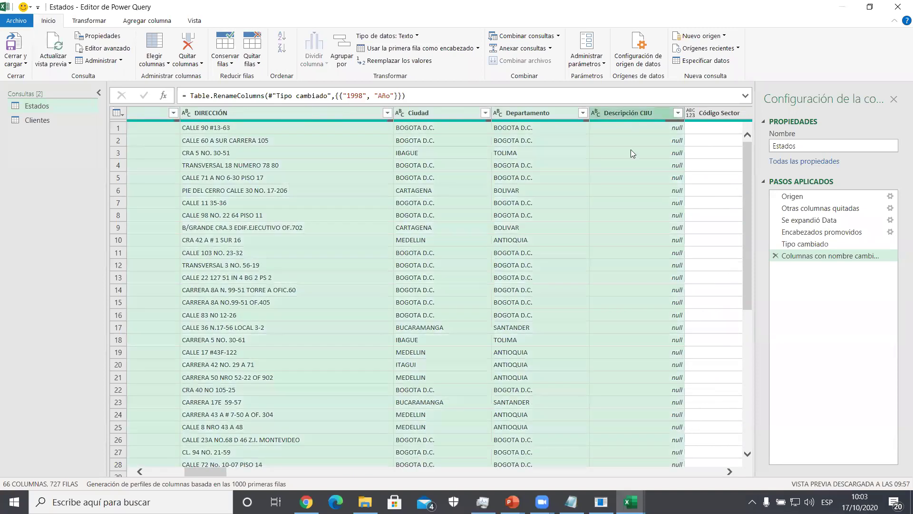
{"action": "left_click_drag", "start_coordinate": [207, 471], "coordinate": [180, 471]}
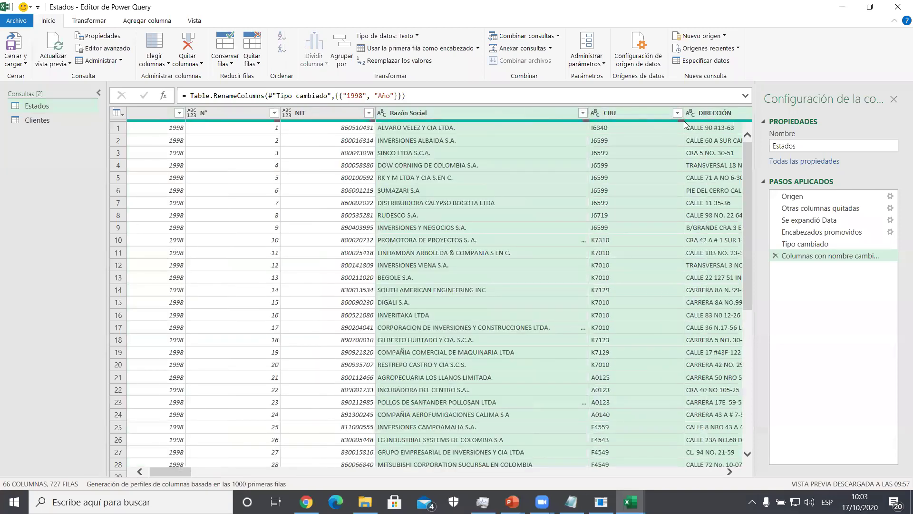
- Remove the selected customer detail columns from Estados
{"action": "left_click", "coordinate": [730, 473]}
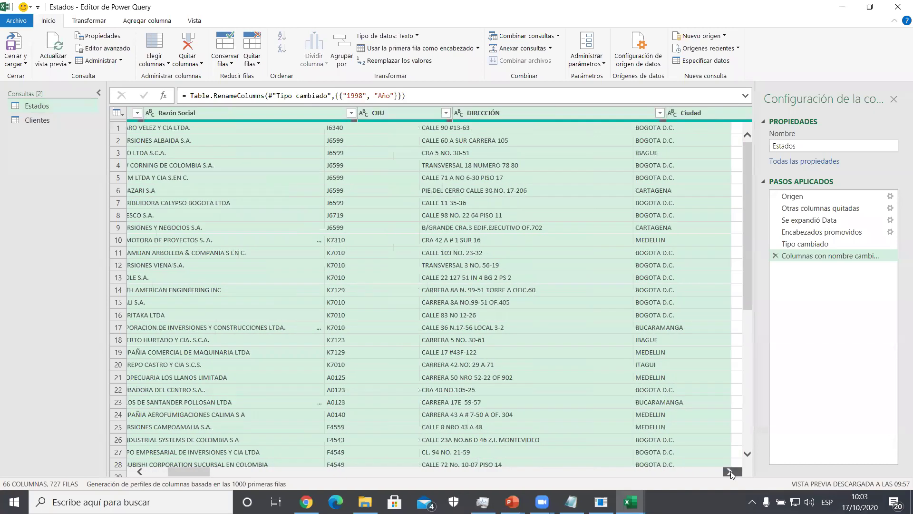
{"action": "left_click", "coordinate": [730, 472]}
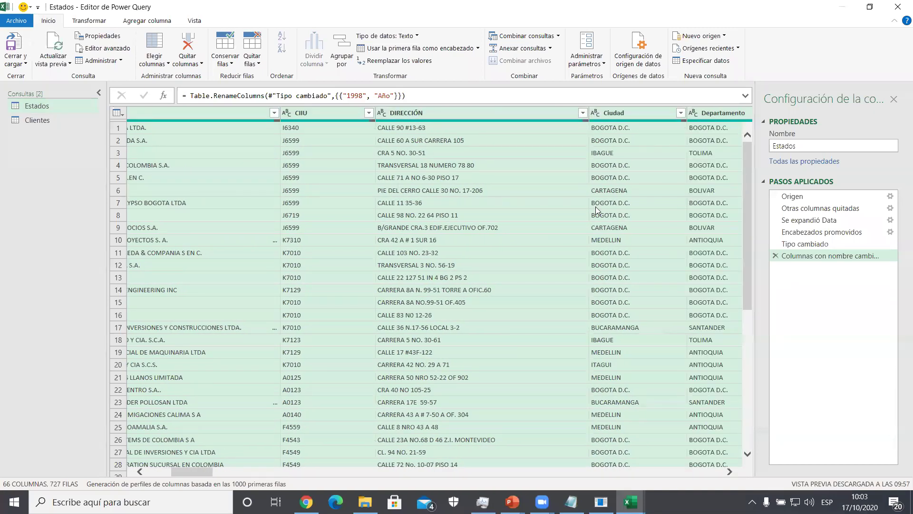
{"action": "left_click", "coordinate": [730, 471]}
{"action": "left_click", "coordinate": [730, 472]}
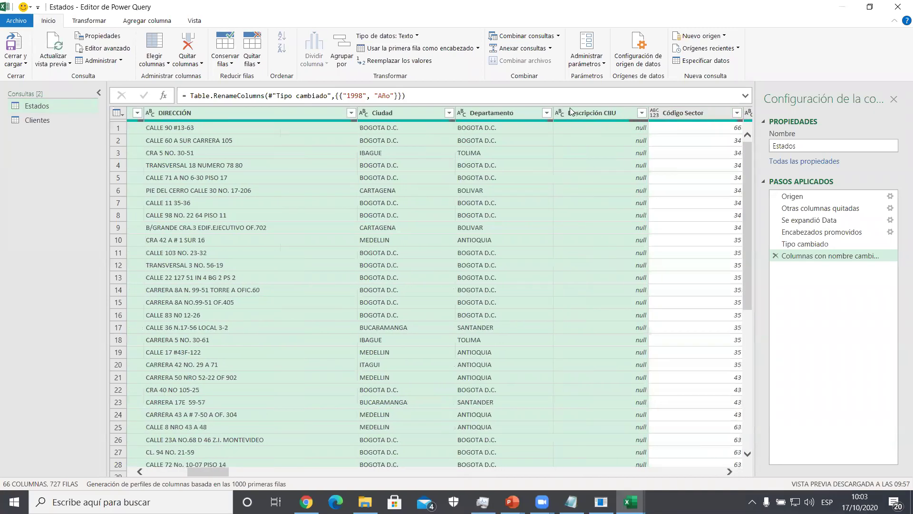
{"action": "right_click", "coordinate": [570, 111]}
{"action": "left_click", "coordinate": [586, 134]}
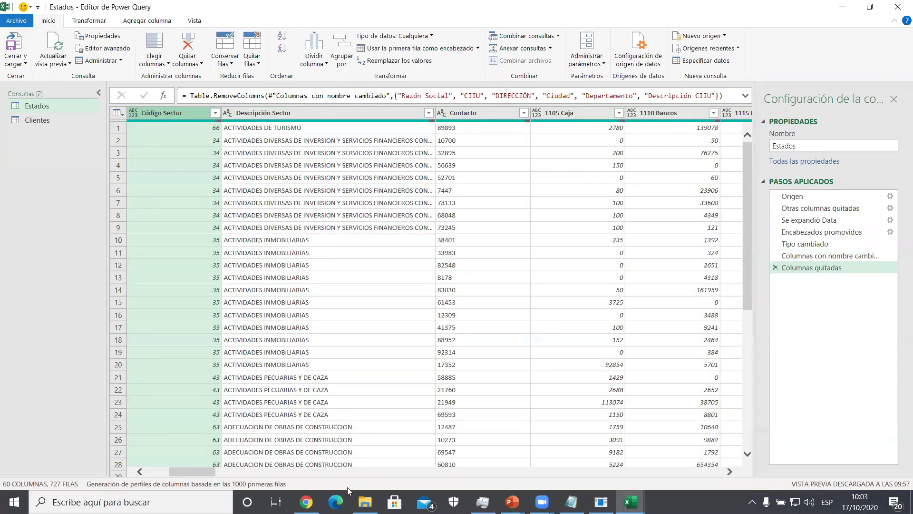
- Remove the N° column, leaving 59 columns, then select the Contacto column
{"action": "left_click_drag", "start_coordinate": [187, 471], "coordinate": [166, 471]}
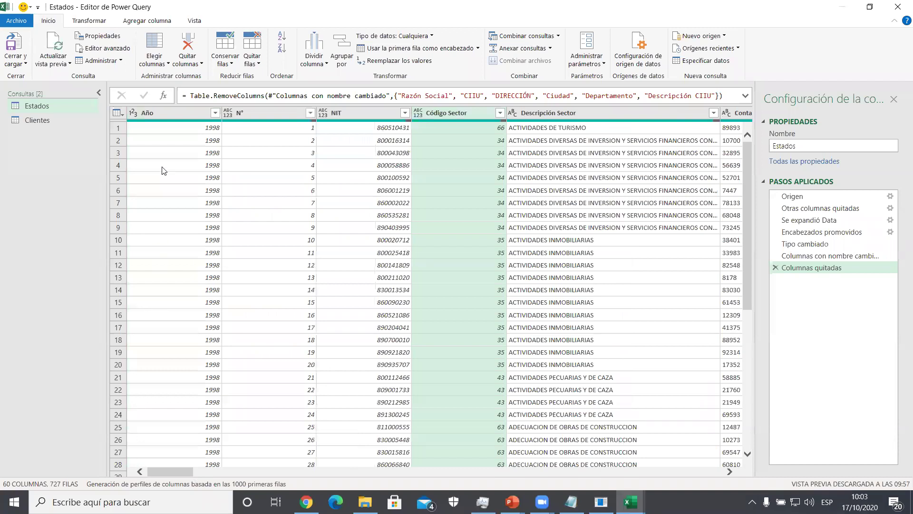
{"action": "left_click", "coordinate": [267, 112]}
{"action": "right_click", "coordinate": [268, 112]}
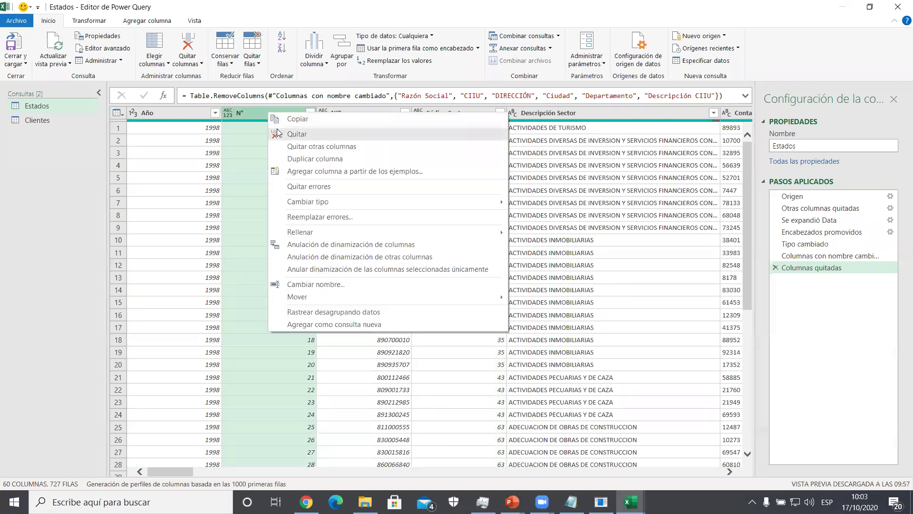
{"action": "left_click", "coordinate": [277, 129]}
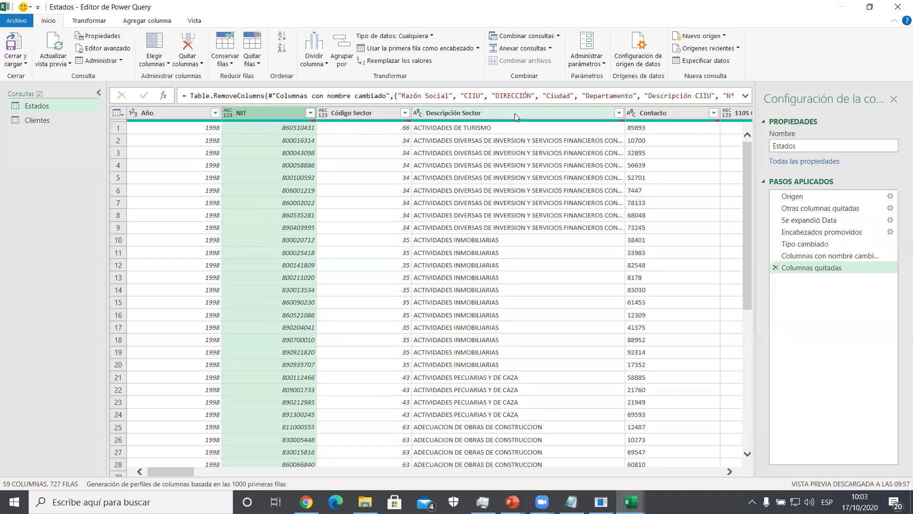
{"action": "left_click", "coordinate": [648, 115]}
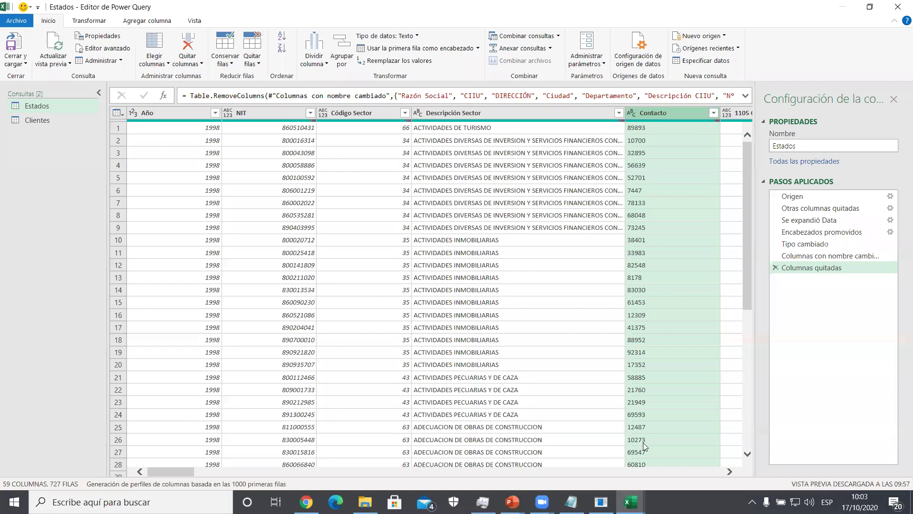
{"action": "left_click", "coordinate": [730, 472]}
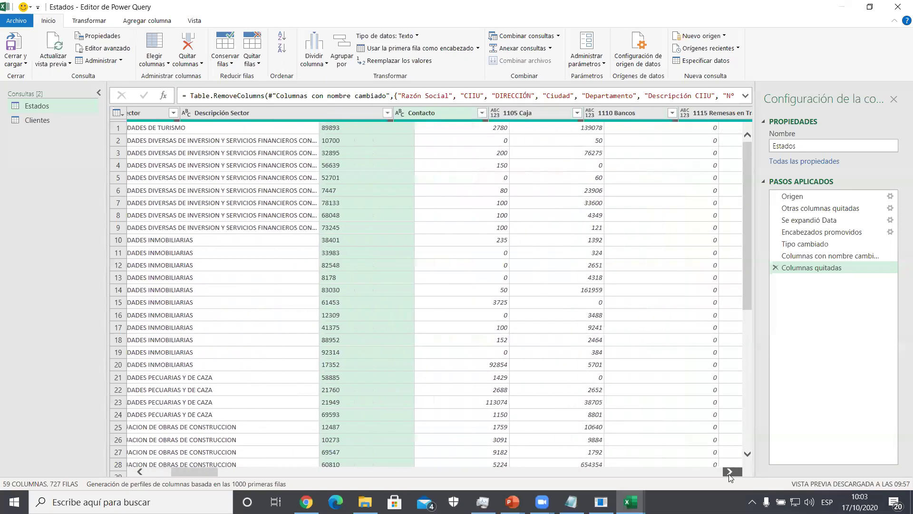
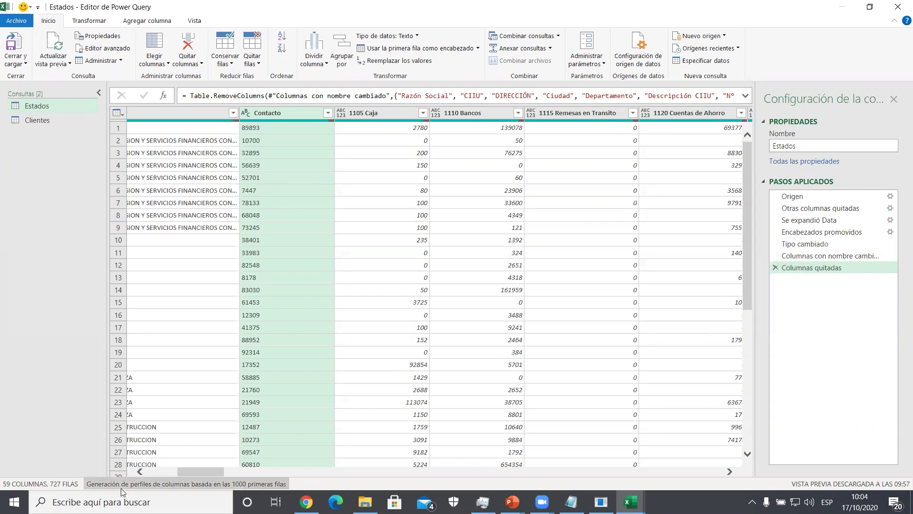
- Switch to the Clientes query and bring up the Cerrar y cargar options
{"action": "left_click_drag", "start_coordinate": [185, 470], "coordinate": [145, 471]}
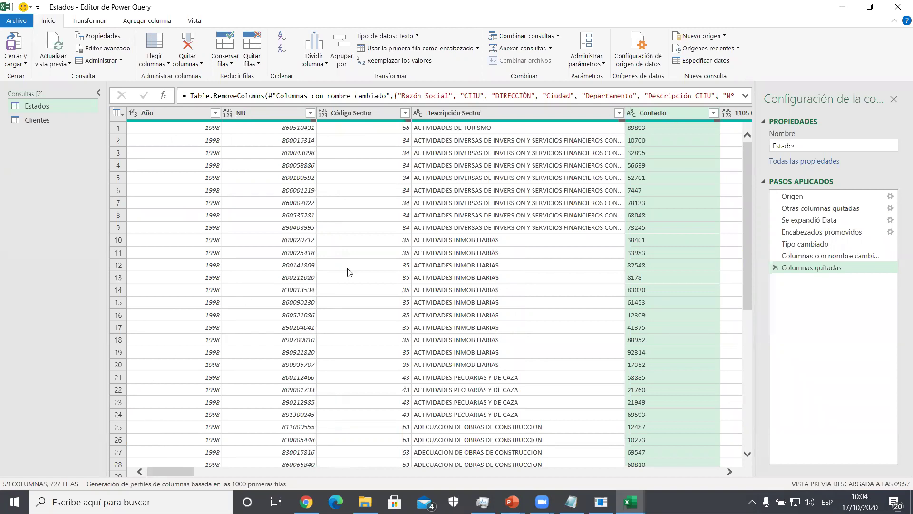
{"action": "left_click", "coordinate": [813, 144]}
{"action": "left_click", "coordinate": [59, 119]}
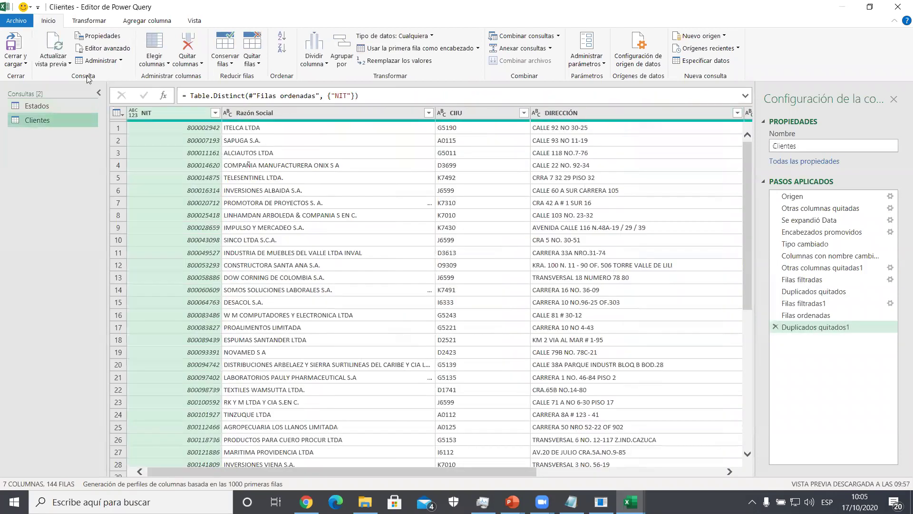
{"action": "left_click", "coordinate": [15, 63]}
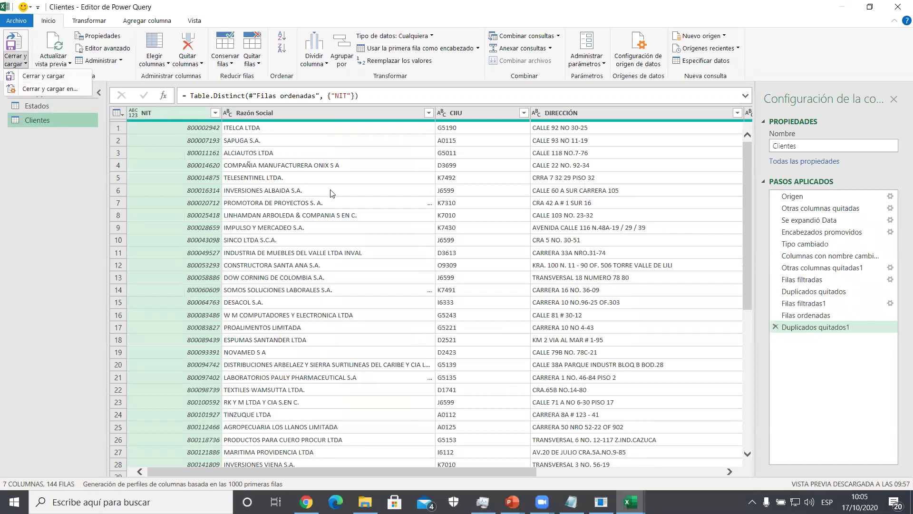
- Load the queries via Cerrar y cargar en as connection only, added to the Data Model
{"action": "left_click", "coordinate": [71, 91]}
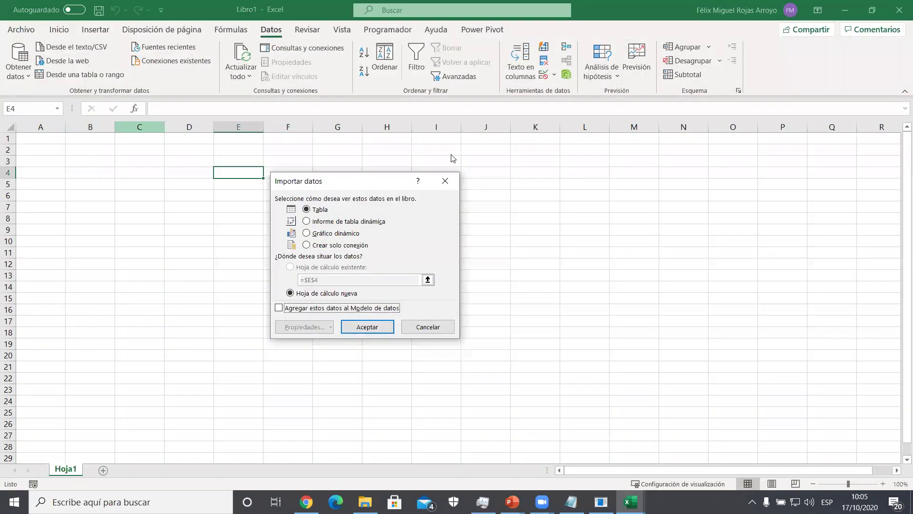
{"action": "left_click", "coordinate": [332, 247]}
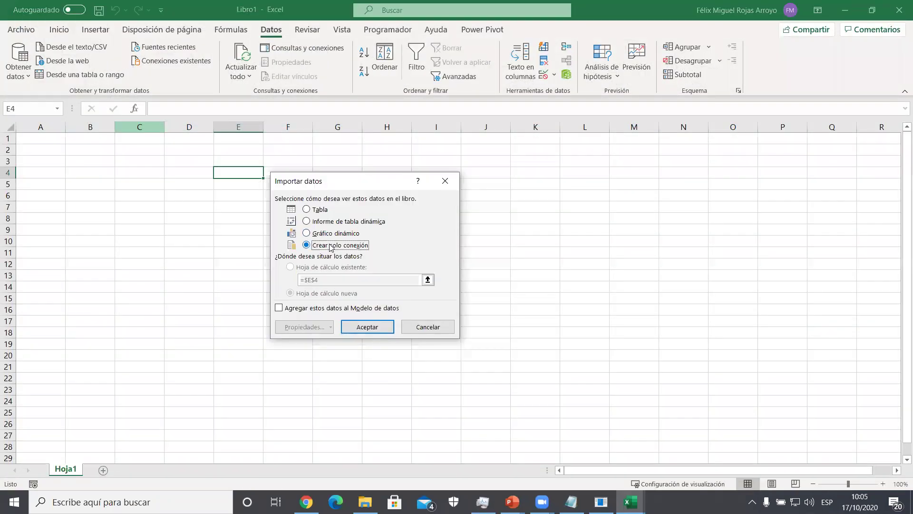
{"action": "left_click", "coordinate": [310, 312]}
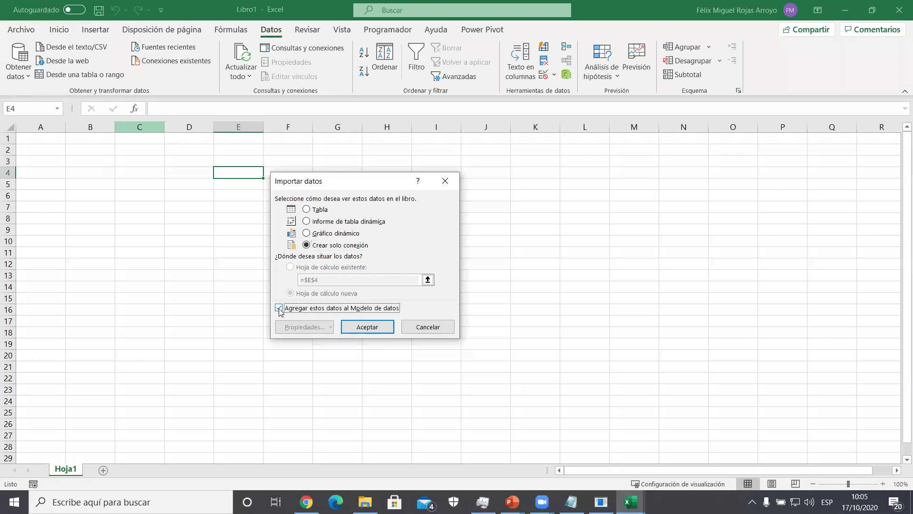
{"action": "left_click", "coordinate": [374, 328]}
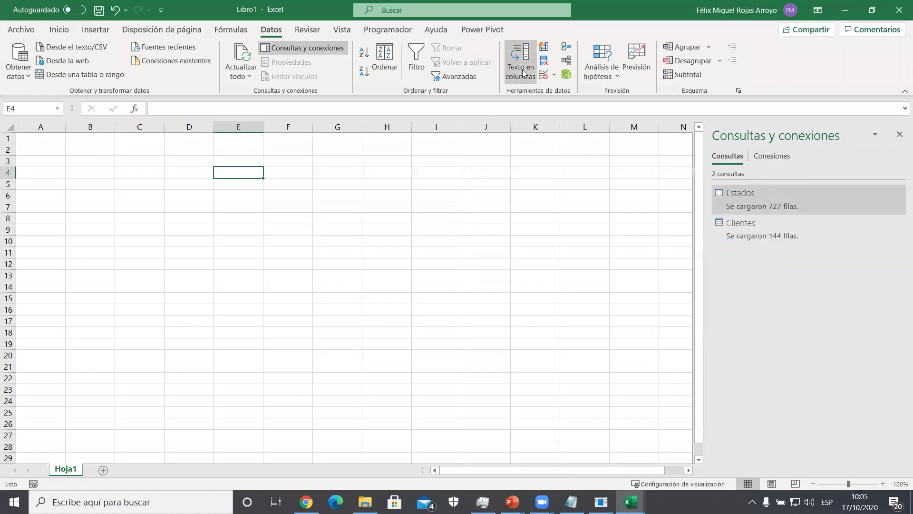
- Open the Power Pivot model, check the Clientes table's data, and switch to Vista de diagrama
{"action": "left_click", "coordinate": [495, 31]}
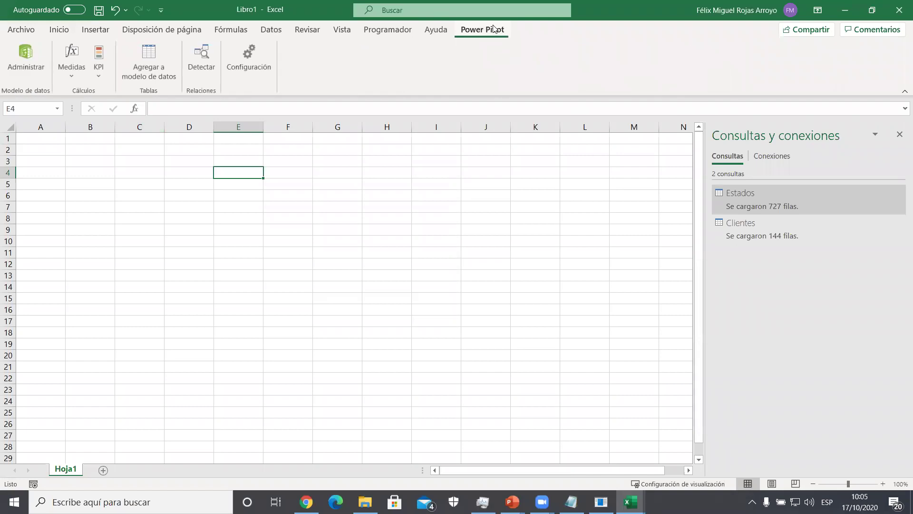
{"action": "left_click", "coordinate": [26, 56]}
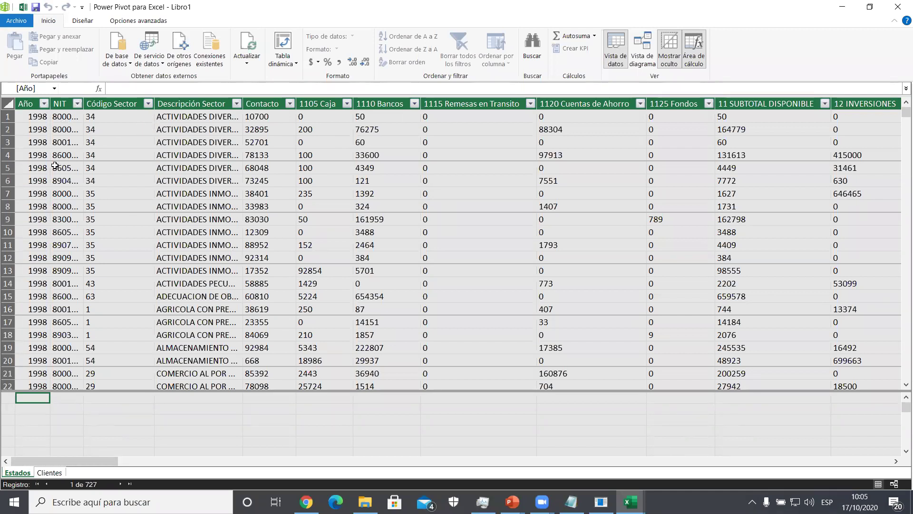
{"action": "left_click", "coordinate": [45, 472]}
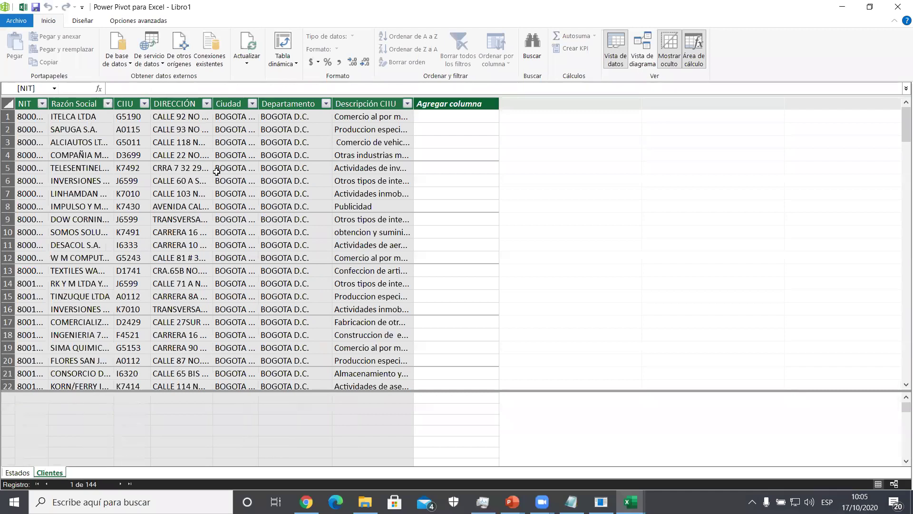
{"action": "left_click", "coordinate": [642, 46]}
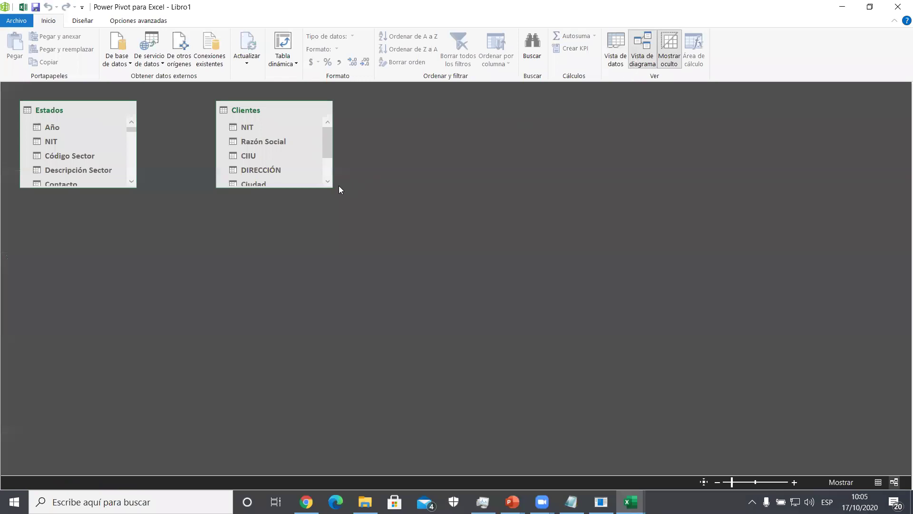
- Enlarge the table boxes, link Clientes NIT to Estados NIT, move Clientes aside, close Power Pivot
{"action": "left_click_drag", "start_coordinate": [320, 188], "coordinate": [312, 240]}
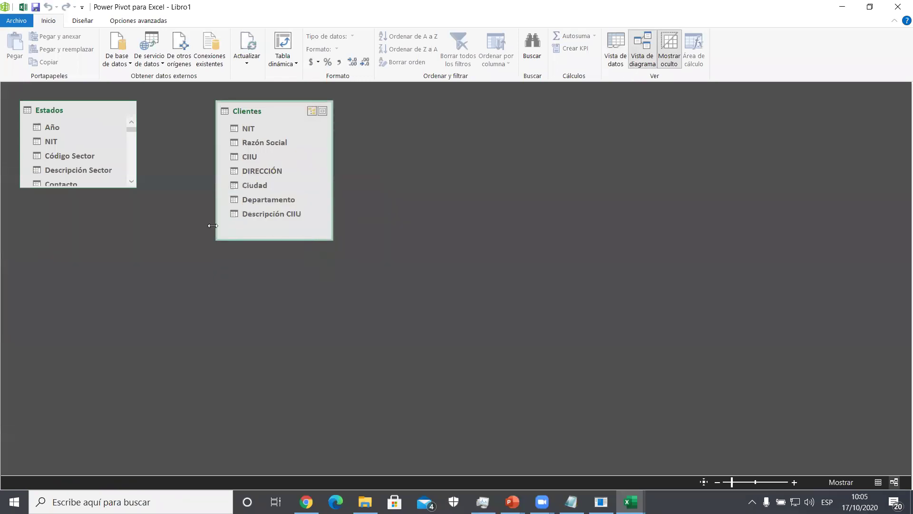
{"action": "left_click_drag", "start_coordinate": [89, 187], "coordinate": [93, 435]}
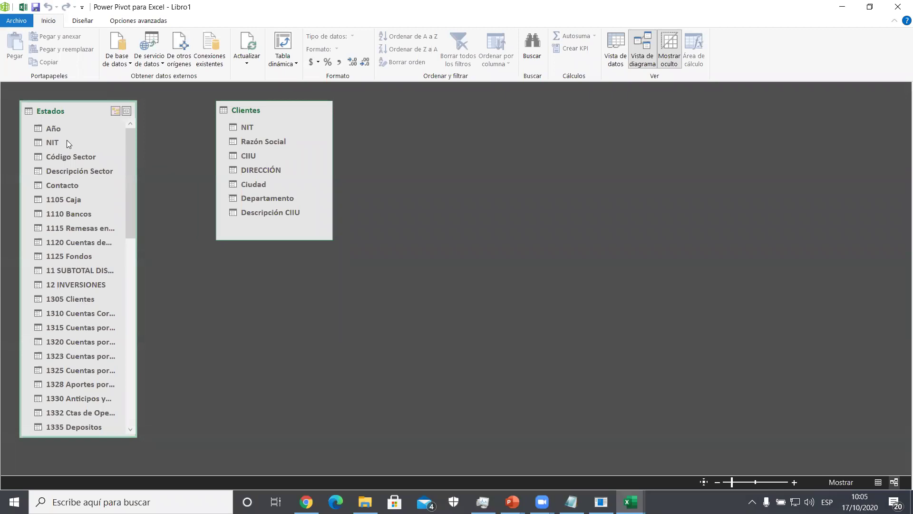
{"action": "left_click_drag", "start_coordinate": [248, 126], "coordinate": [75, 141]}
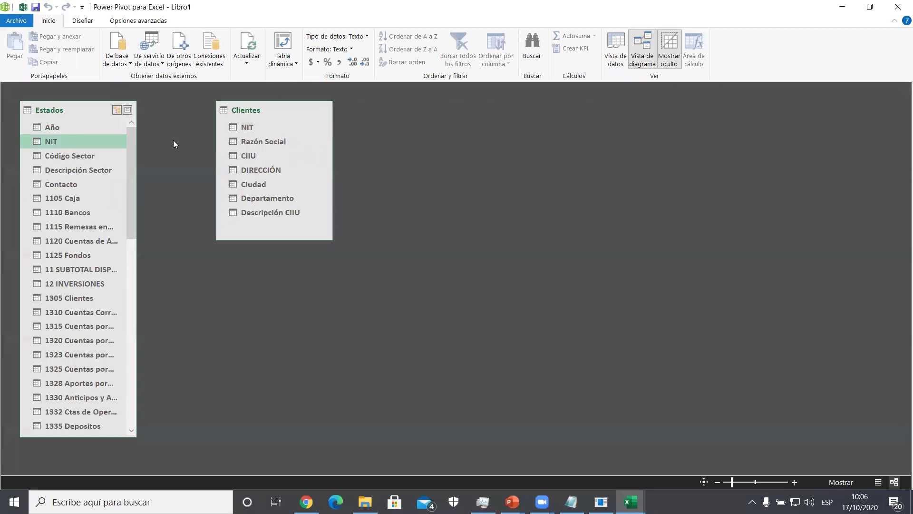
{"action": "left_click_drag", "start_coordinate": [246, 128], "coordinate": [56, 142]}
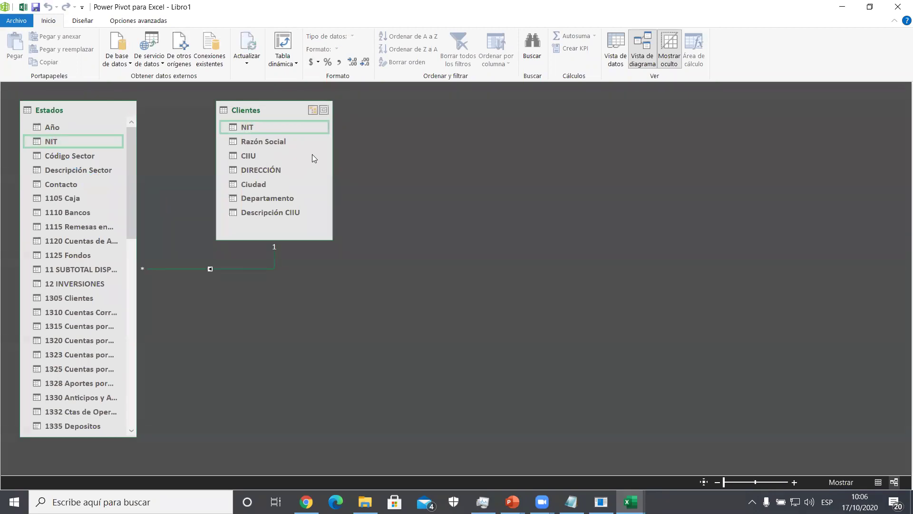
{"action": "left_click_drag", "start_coordinate": [294, 110], "coordinate": [378, 140]}
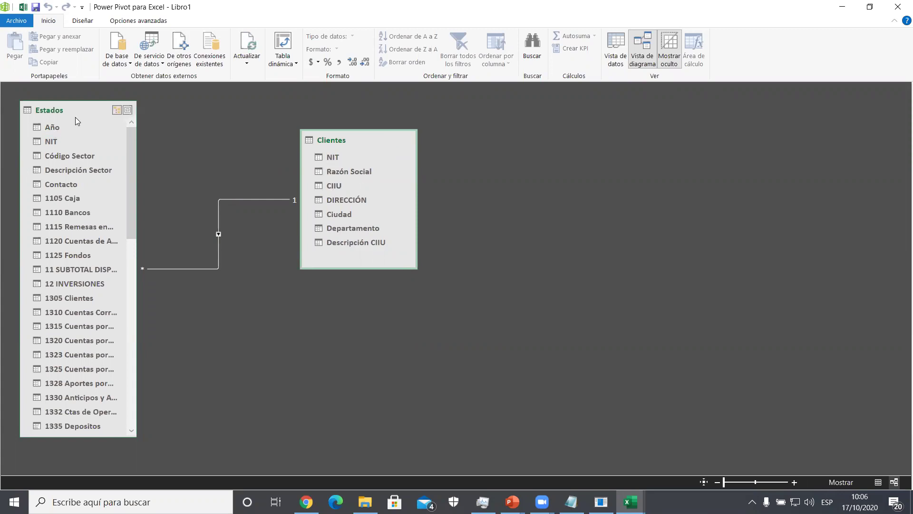
{"action": "left_click", "coordinate": [898, 7]}
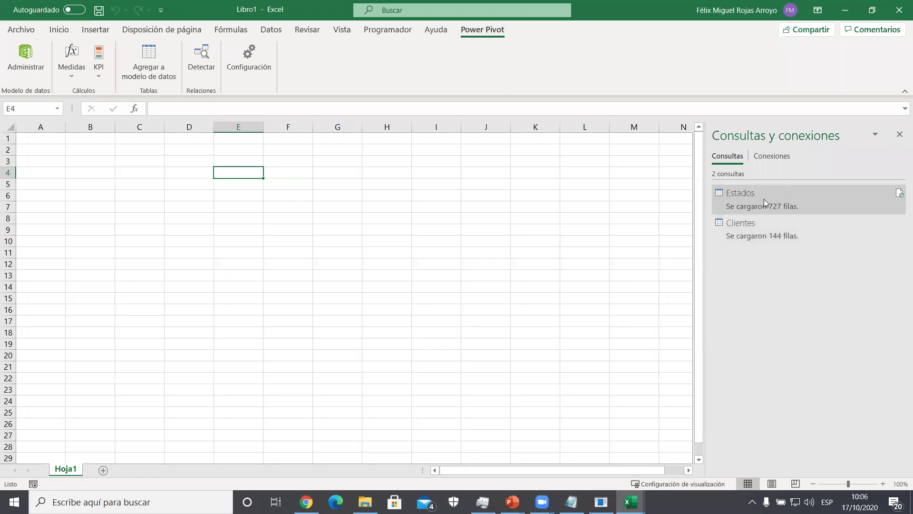
- Reopen the Estados query in Power Query and remove the 11 SUBTOTAL DISPONIBLE column
{"action": "double_click", "coordinate": [764, 198]}
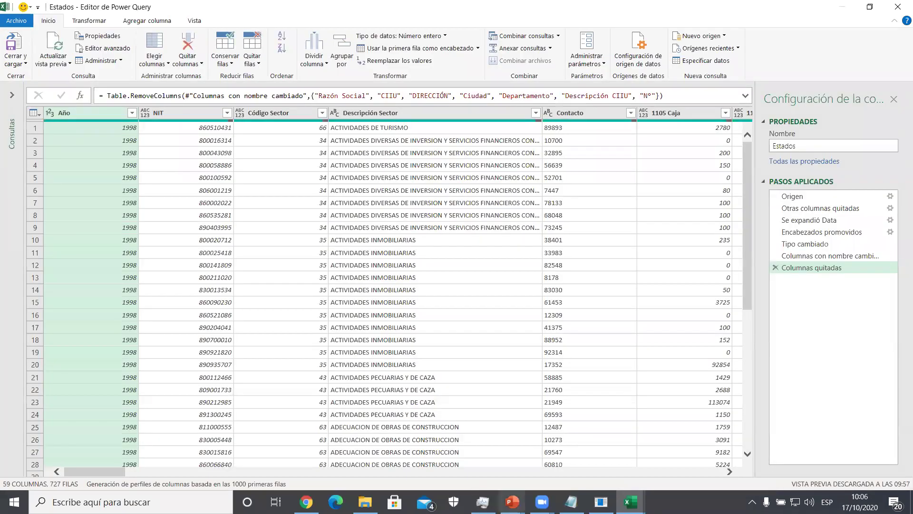
{"action": "left_click", "coordinate": [12, 94]}
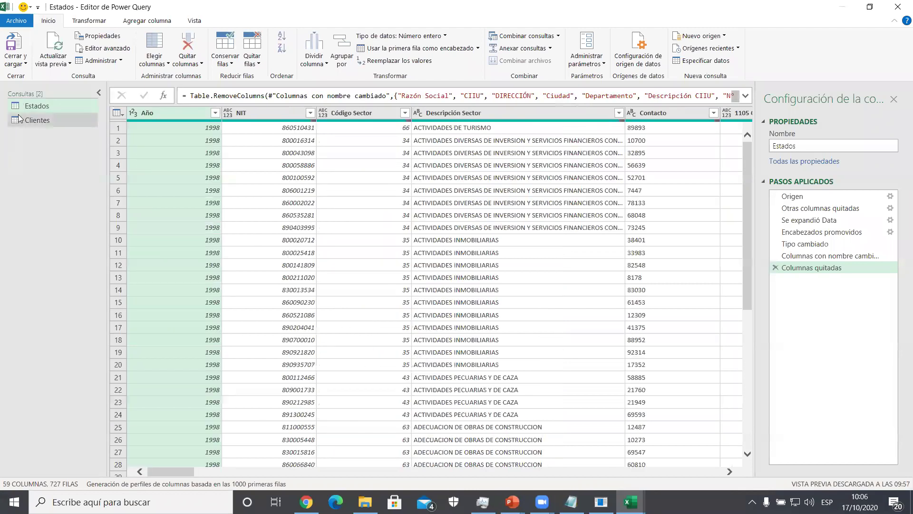
{"action": "left_click", "coordinate": [43, 111]}
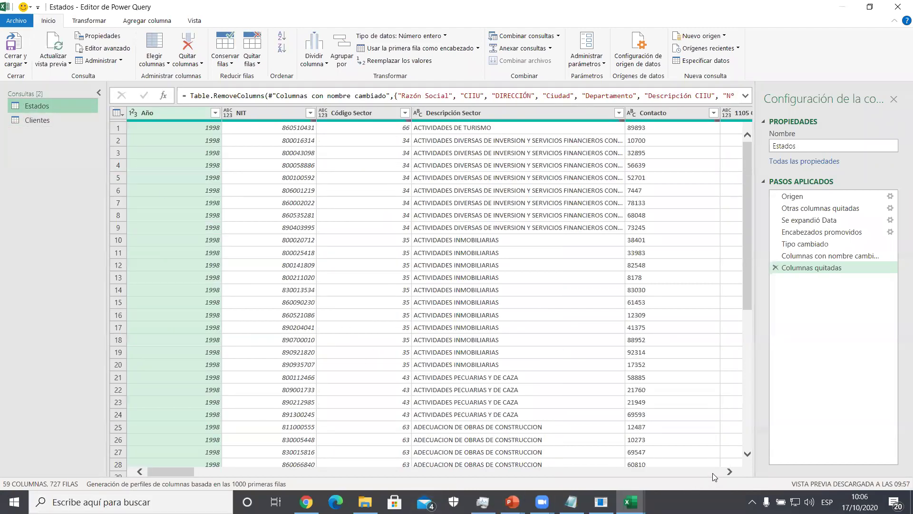
{"action": "left_click", "coordinate": [728, 472]}
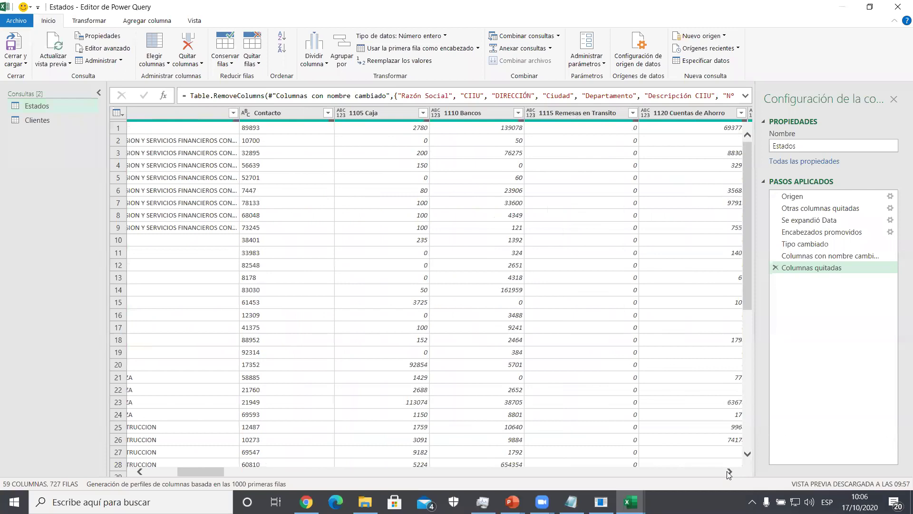
{"action": "left_click_drag", "start_coordinate": [729, 473], "coordinate": [729, 472]}
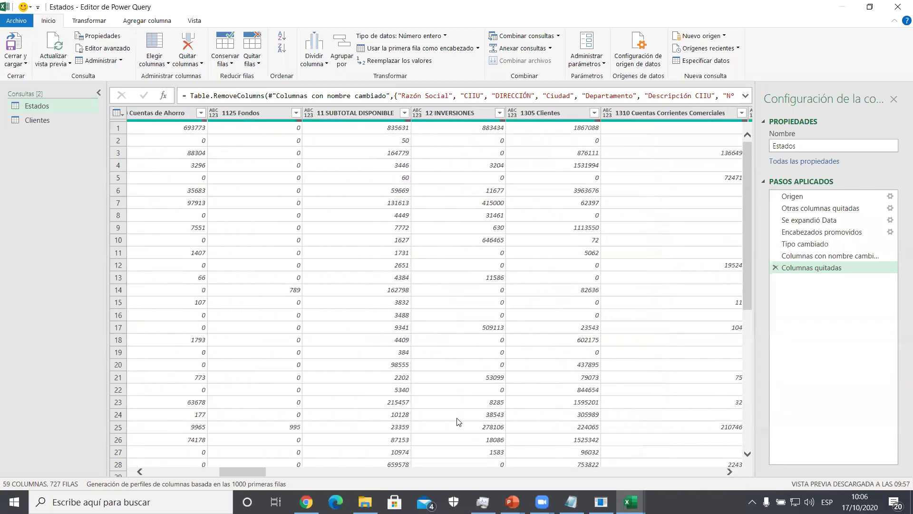
{"action": "left_click", "coordinate": [357, 113]}
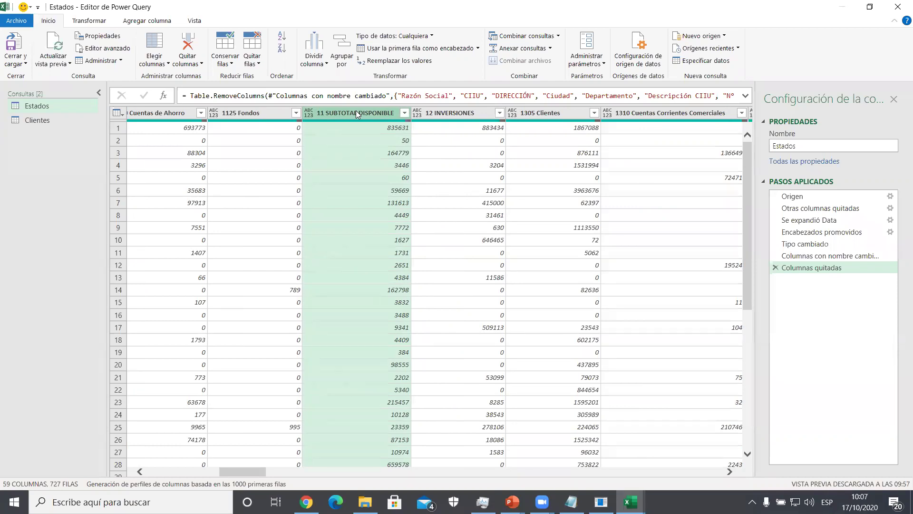
{"action": "right_click", "coordinate": [358, 114]}
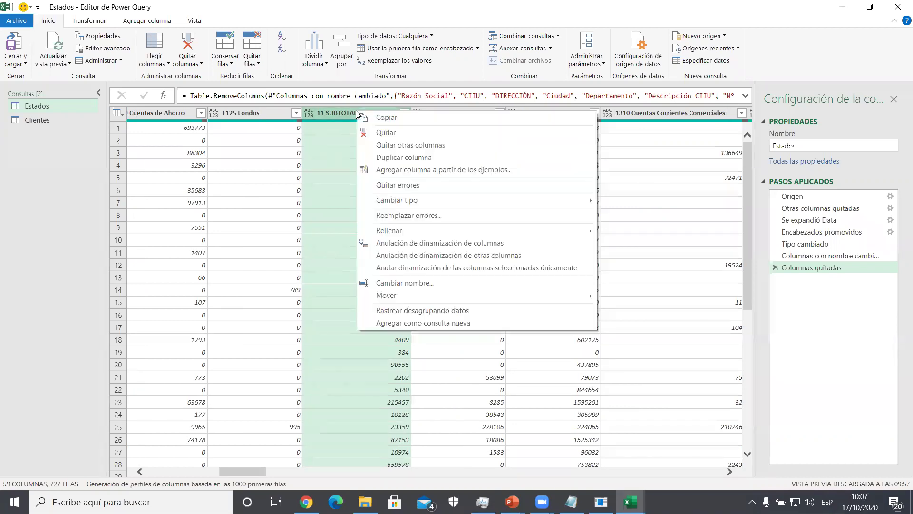
{"action": "left_click", "coordinate": [372, 134]}
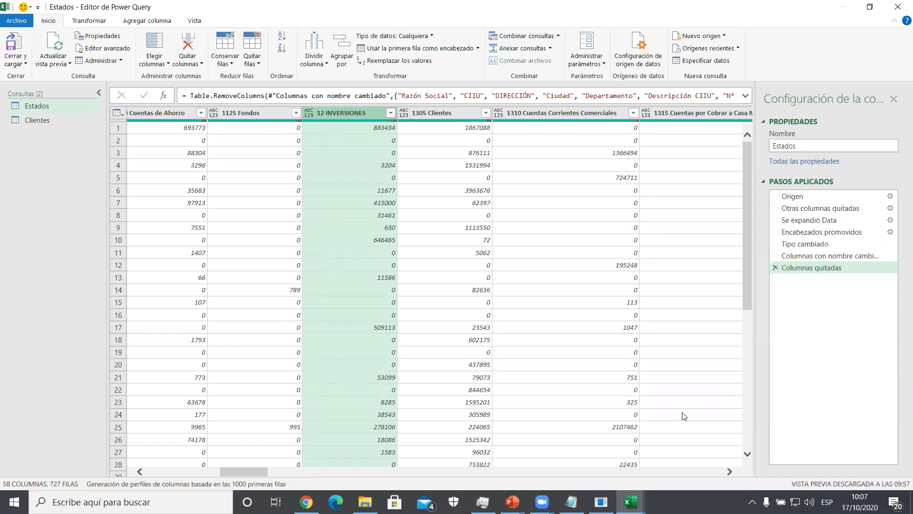
- Scroll right to the 13 SUBTOTAL DEUDORES CORTO PLAZO column and select it
{"action": "left_click", "coordinate": [730, 472]}
{"action": "left_click", "coordinate": [729, 471]}
{"action": "left_click", "coordinate": [730, 472]}
{"action": "left_click", "coordinate": [729, 472]}
{"action": "left_click", "coordinate": [729, 471]}
{"action": "left_click", "coordinate": [730, 471]}
{"action": "left_click", "coordinate": [729, 471]}
{"action": "left_click", "coordinate": [730, 472]}
{"action": "left_click", "coordinate": [730, 472]}
{"action": "left_click", "coordinate": [730, 472]}
{"action": "left_click", "coordinate": [730, 472]}
{"action": "left_click", "coordinate": [729, 472]}
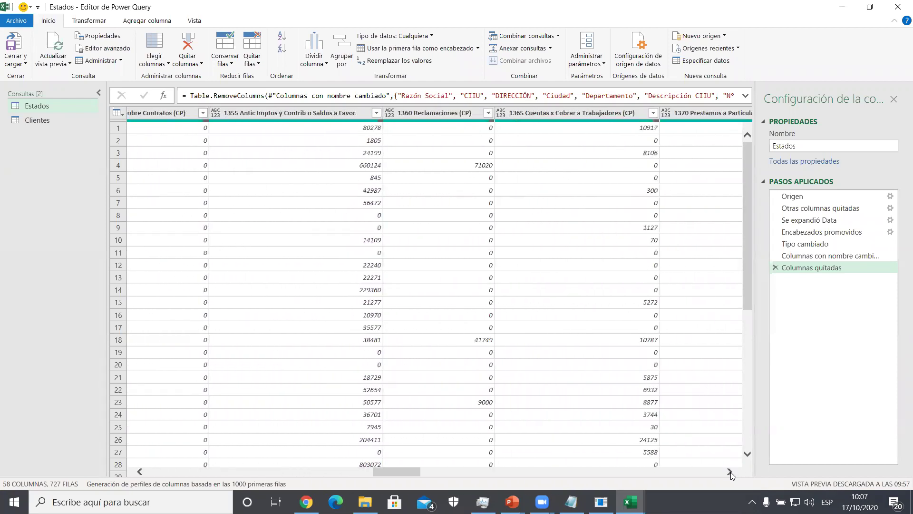
{"action": "left_click", "coordinate": [729, 472]}
{"action": "left_click", "coordinate": [730, 472]}
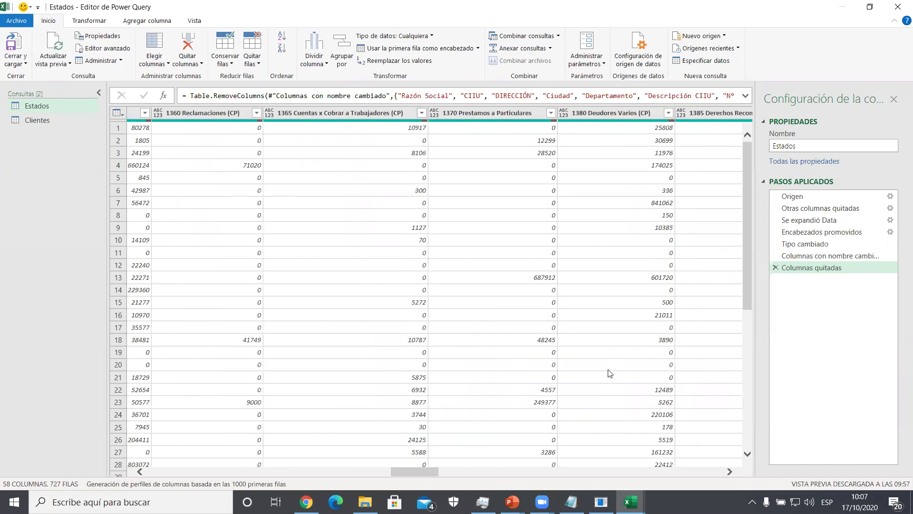
{"action": "left_click", "coordinate": [731, 472]}
{"action": "left_click", "coordinate": [731, 472]}
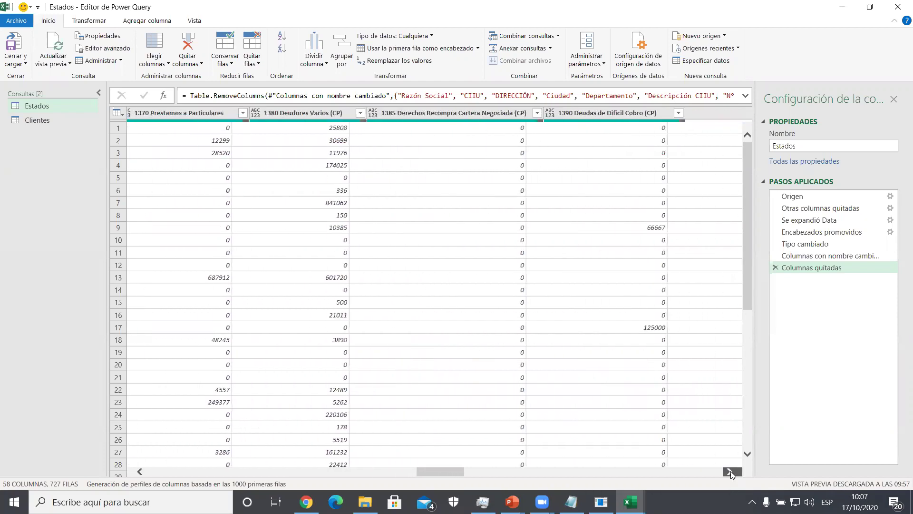
{"action": "left_click", "coordinate": [731, 472]}
{"action": "left_click", "coordinate": [730, 471]}
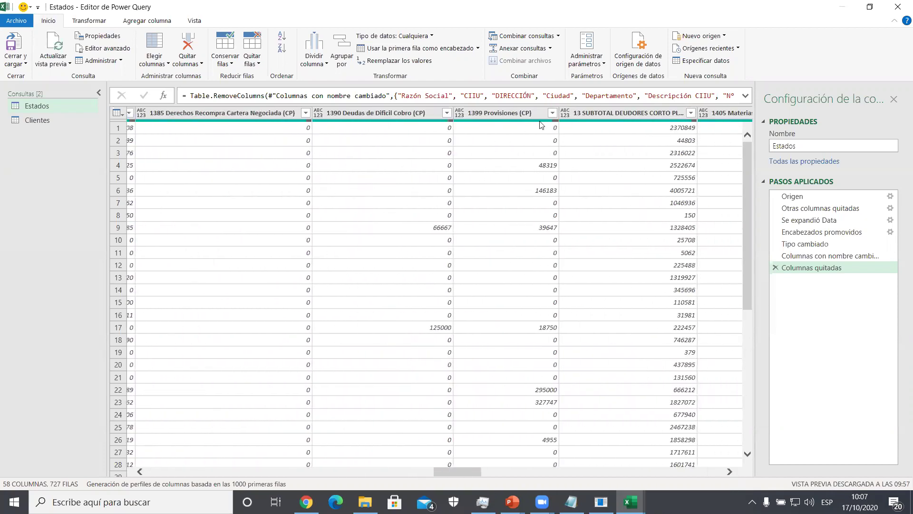
{"action": "left_click", "coordinate": [589, 113]}
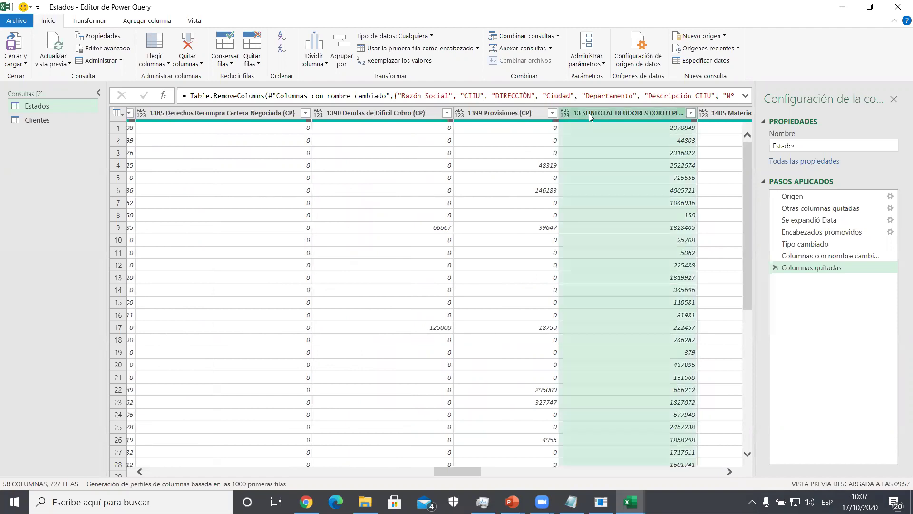
- Remove the short-term debtors subtotal and the 14 SUBTOTAL INVENTARIOS columns
{"action": "right_click", "coordinate": [588, 113]}
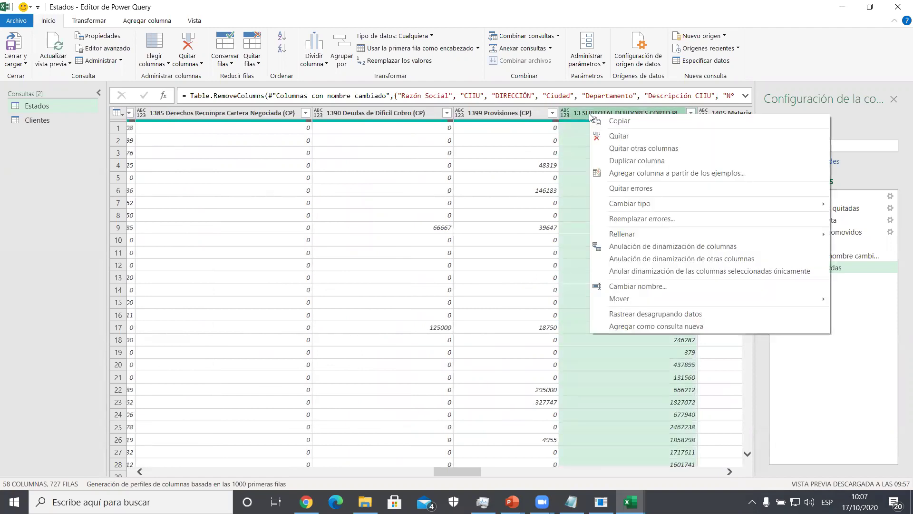
{"action": "left_click", "coordinate": [594, 136]}
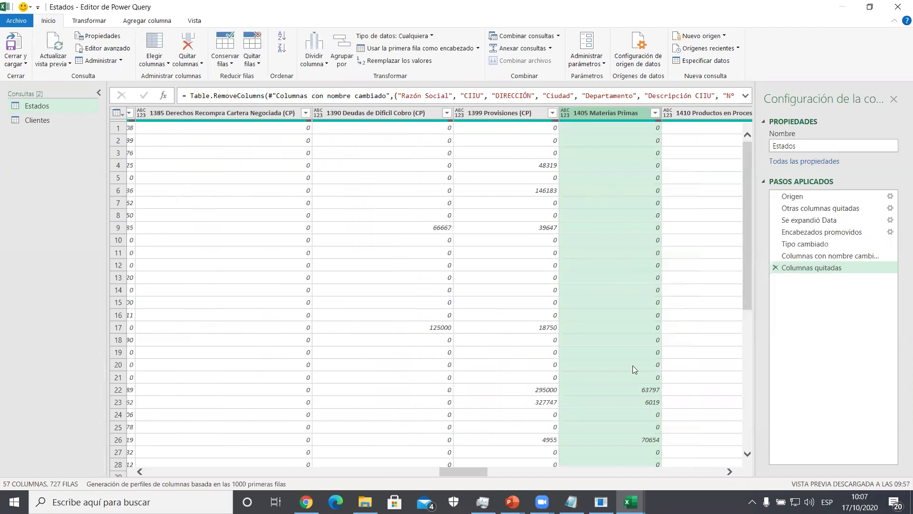
{"action": "left_click", "coordinate": [731, 472]}
{"action": "left_click", "coordinate": [730, 471]}
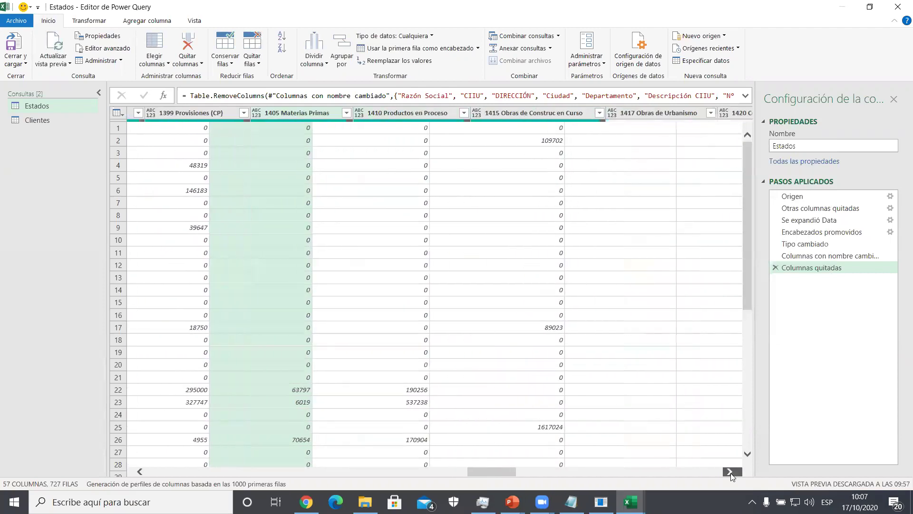
{"action": "left_click", "coordinate": [730, 471]}
{"action": "left_click", "coordinate": [731, 472]}
{"action": "left_click", "coordinate": [731, 472]}
{"action": "left_click", "coordinate": [731, 472]}
{"action": "left_click", "coordinate": [730, 472]}
{"action": "left_click", "coordinate": [730, 472]}
{"action": "left_click", "coordinate": [730, 472]}
{"action": "left_click", "coordinate": [730, 472]}
{"action": "left_click", "coordinate": [730, 472]}
{"action": "left_click", "coordinate": [731, 472]}
{"action": "left_click", "coordinate": [730, 472]}
{"action": "left_click", "coordinate": [730, 472]}
{"action": "left_click", "coordinate": [731, 472]}
{"action": "left_click", "coordinate": [731, 472]}
{"action": "left_click", "coordinate": [730, 472]}
{"action": "left_click", "coordinate": [730, 472]}
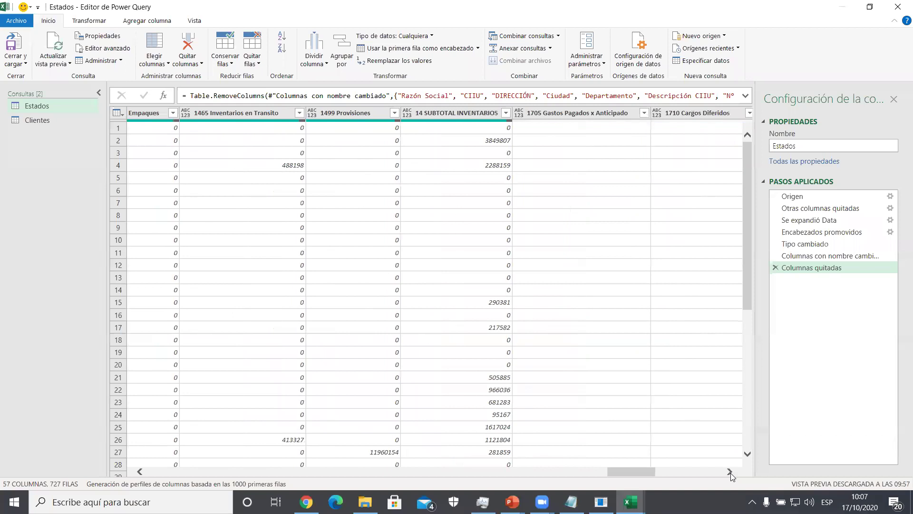
{"action": "left_click", "coordinate": [442, 110]}
{"action": "right_click", "coordinate": [442, 110]}
{"action": "left_click", "coordinate": [451, 131]}
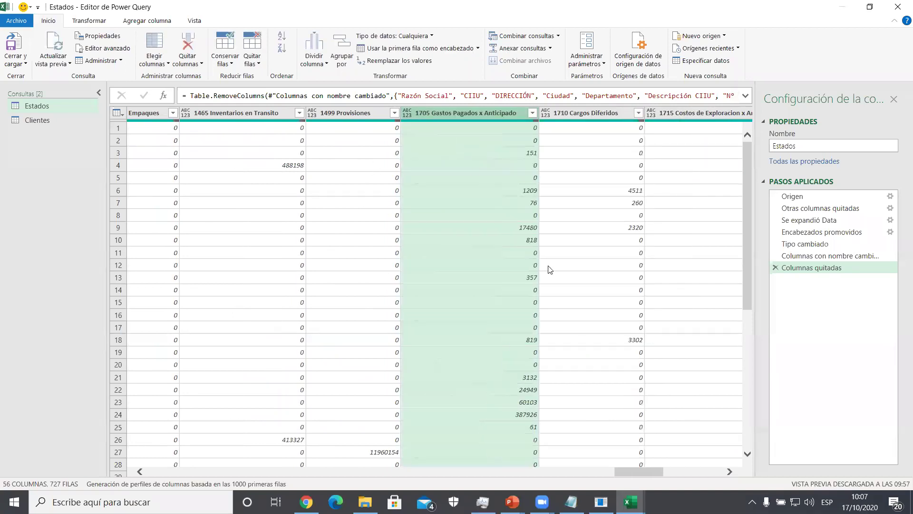
- Remove the 17 SUBTOTAL DIFERIDO and 0 TOTAL ACTIVO CORRIENTE columns
{"action": "left_click", "coordinate": [673, 471]}
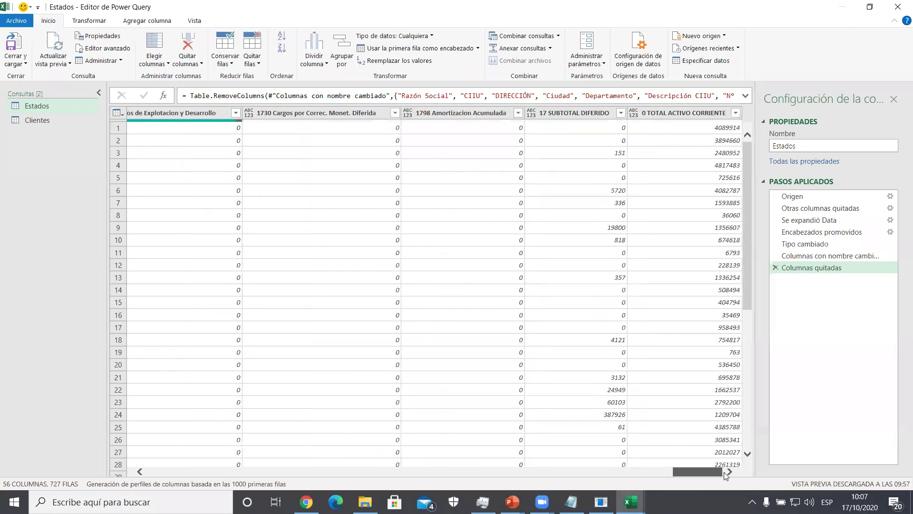
{"action": "left_click", "coordinate": [543, 116]}
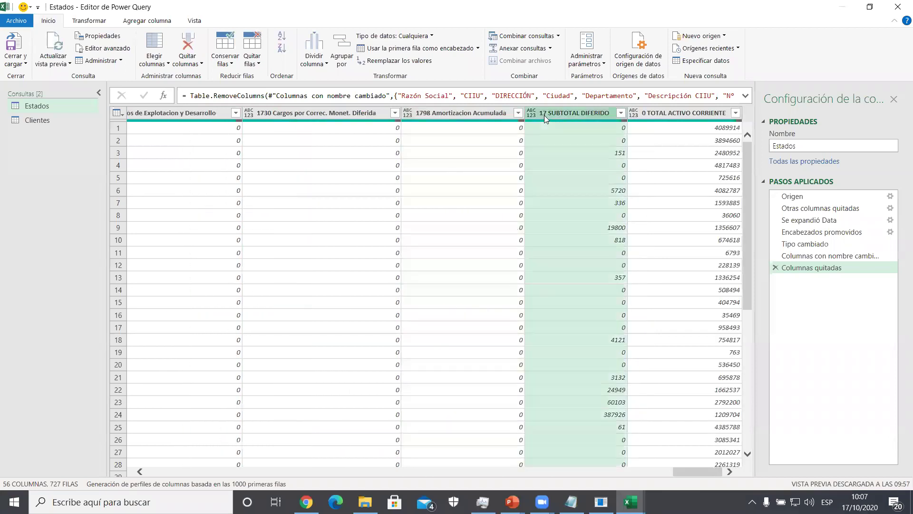
{"action": "right_click", "coordinate": [545, 112]}
{"action": "left_click", "coordinate": [575, 135]}
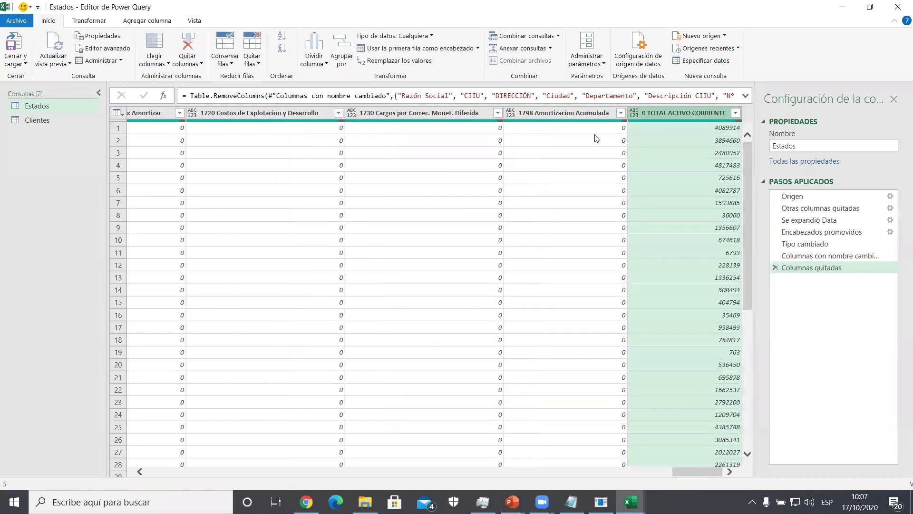
{"action": "right_click", "coordinate": [667, 114]}
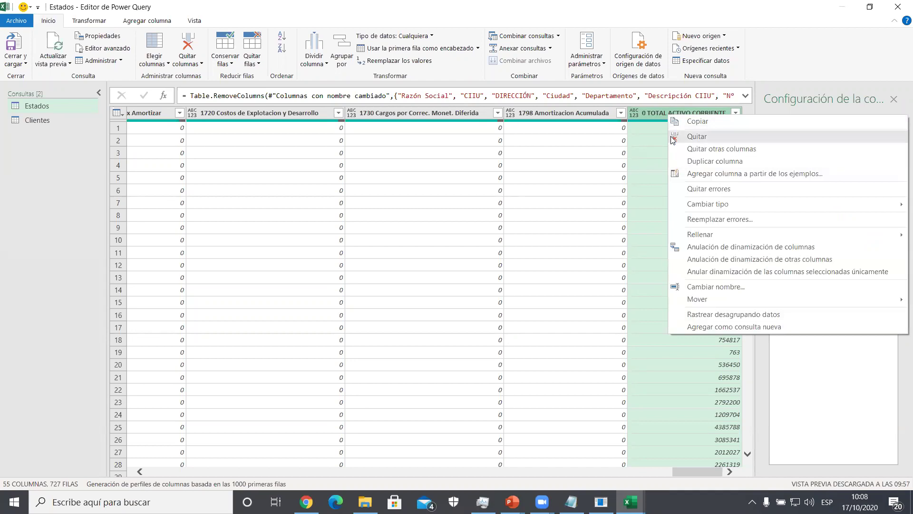
{"action": "left_click", "coordinate": [666, 137]}
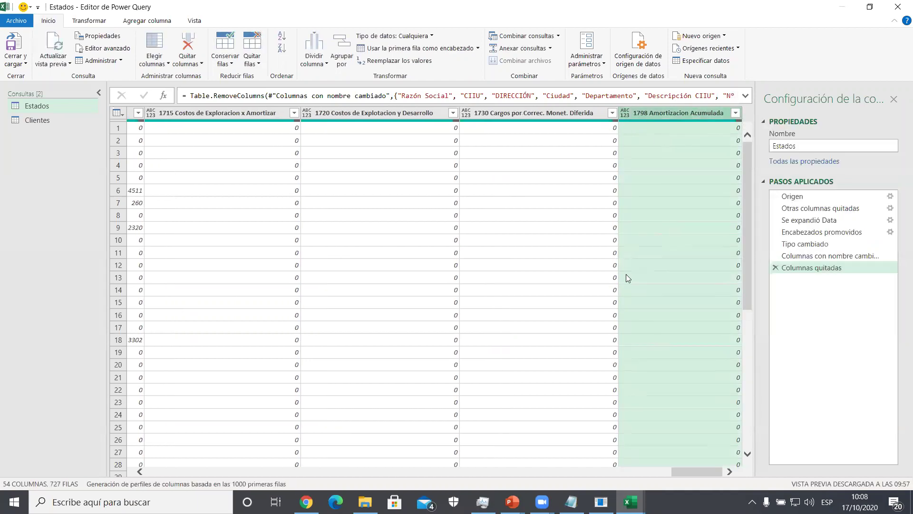
{"action": "left_click_drag", "start_coordinate": [690, 471], "coordinate": [108, 473]}
{"action": "left_click_drag", "start_coordinate": [166, 472], "coordinate": [198, 471]}
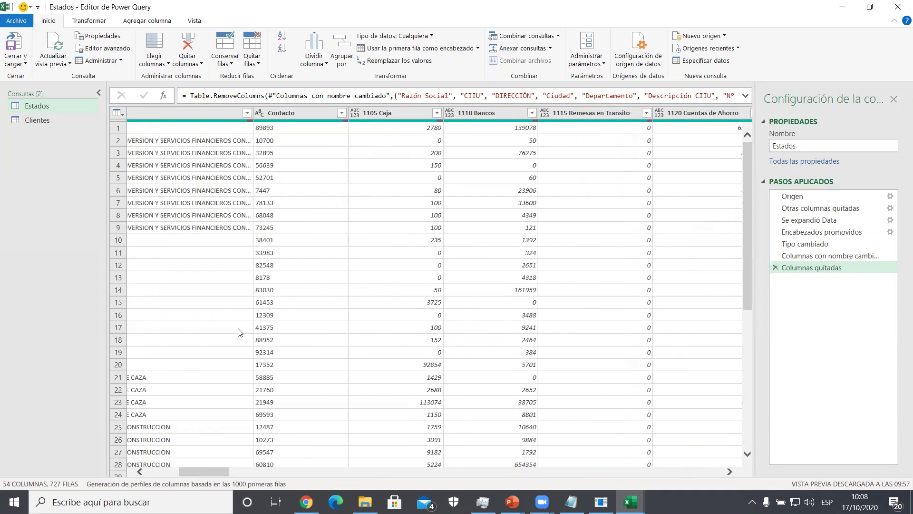
- Select the identifier block of columns spanning Año to Contacto in Estados
{"action": "left_click", "coordinate": [407, 113]}
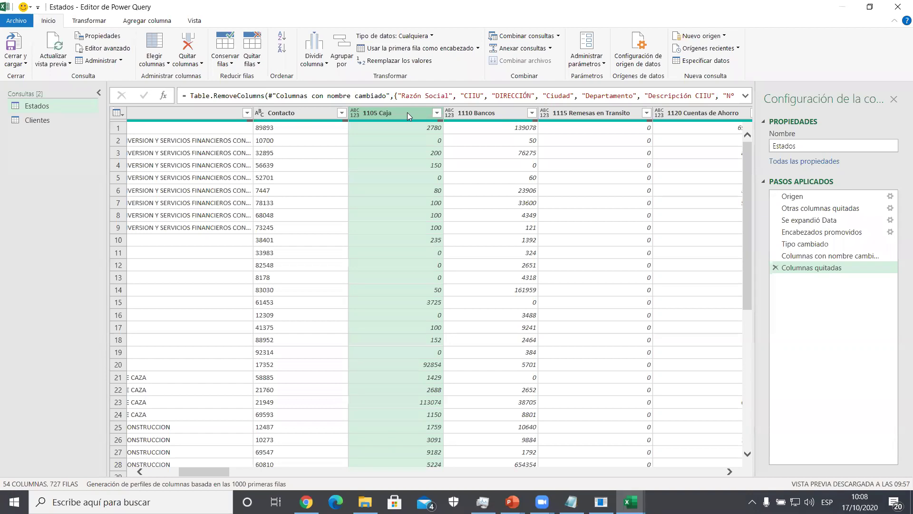
{"action": "left_click", "coordinate": [332, 113]}
{"action": "left_click_drag", "start_coordinate": [188, 472], "coordinate": [122, 452]}
{"action": "left_click", "coordinate": [145, 112], "text": "shift"}
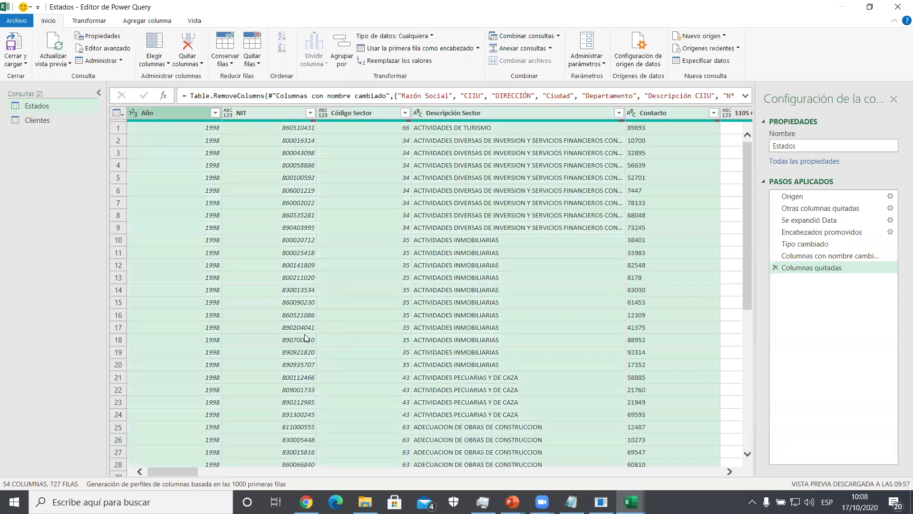
{"action": "left_click", "coordinate": [730, 471]}
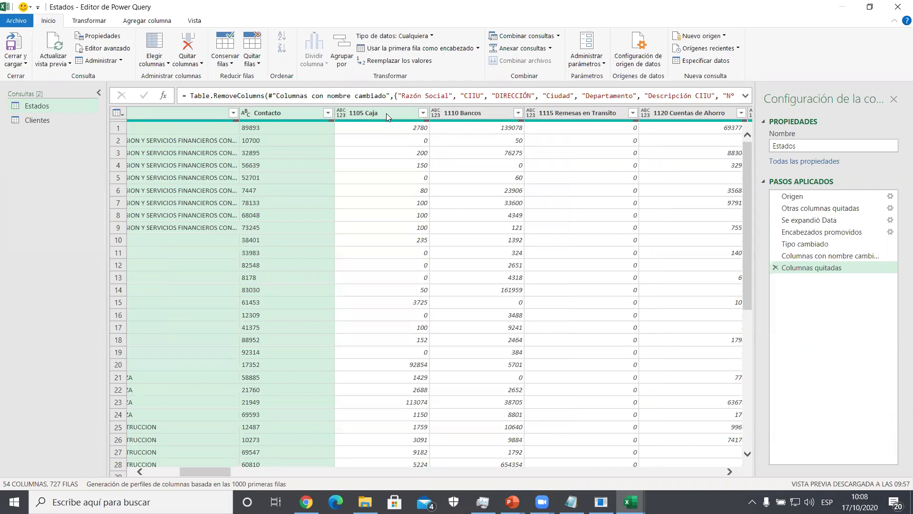
- Unpivot all other columns, keeping Año through Contacto as identifiers
{"action": "mouse_move", "coordinate": [623, 124]}
{"action": "right_click", "coordinate": [275, 116]}
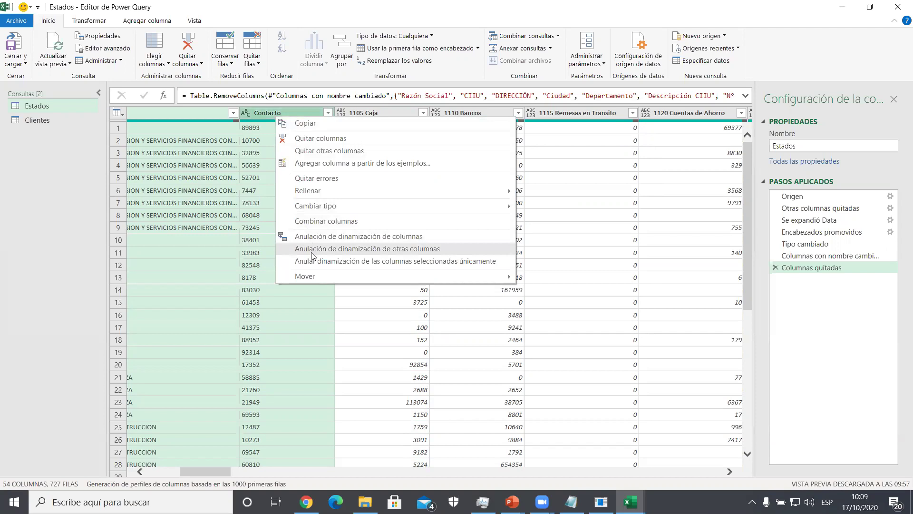
{"action": "left_click", "coordinate": [399, 254]}
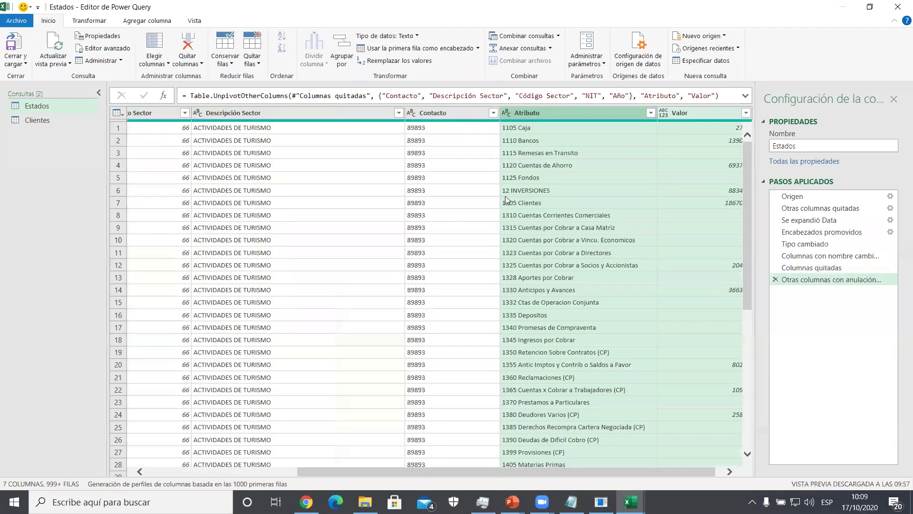
- Set the Valor column's data type to Número decimal
{"action": "left_click", "coordinate": [574, 112]}
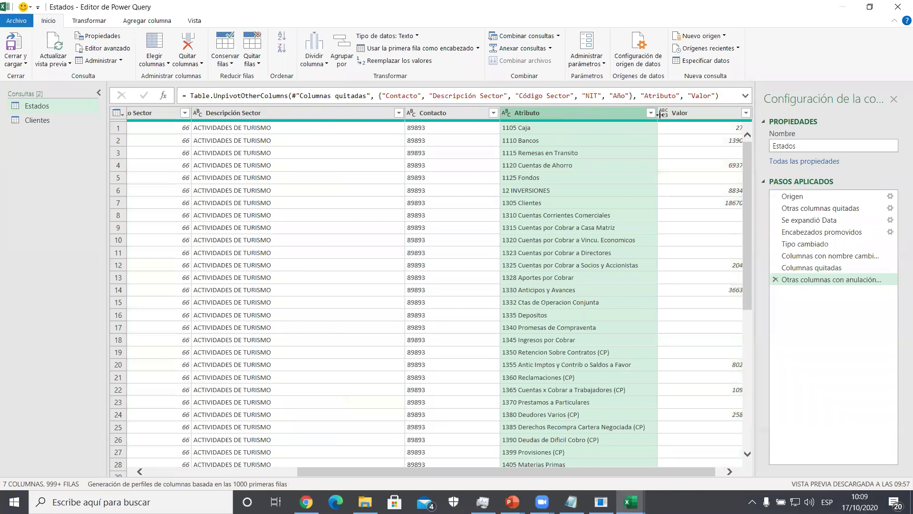
{"action": "left_click_drag", "start_coordinate": [705, 473], "coordinate": [712, 473]}
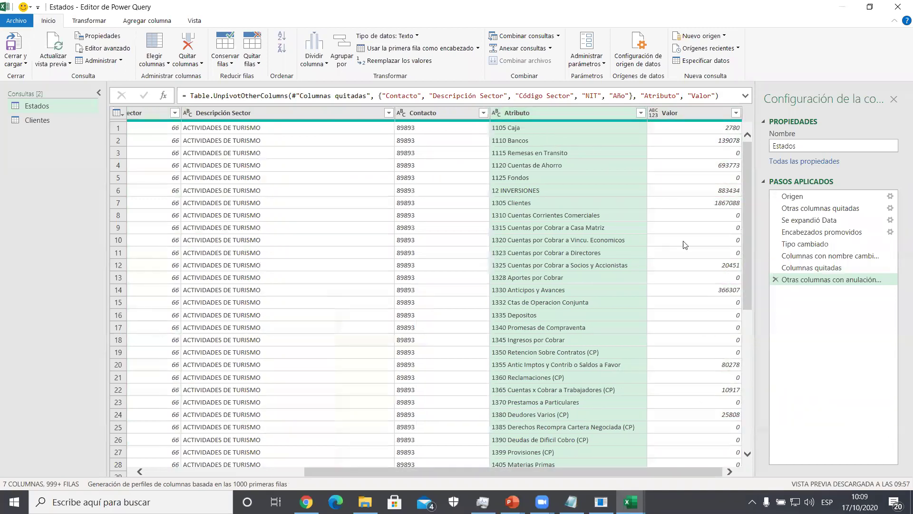
{"action": "left_click", "coordinate": [654, 118]}
{"action": "left_click", "coordinate": [655, 114]}
{"action": "left_click", "coordinate": [665, 126]}
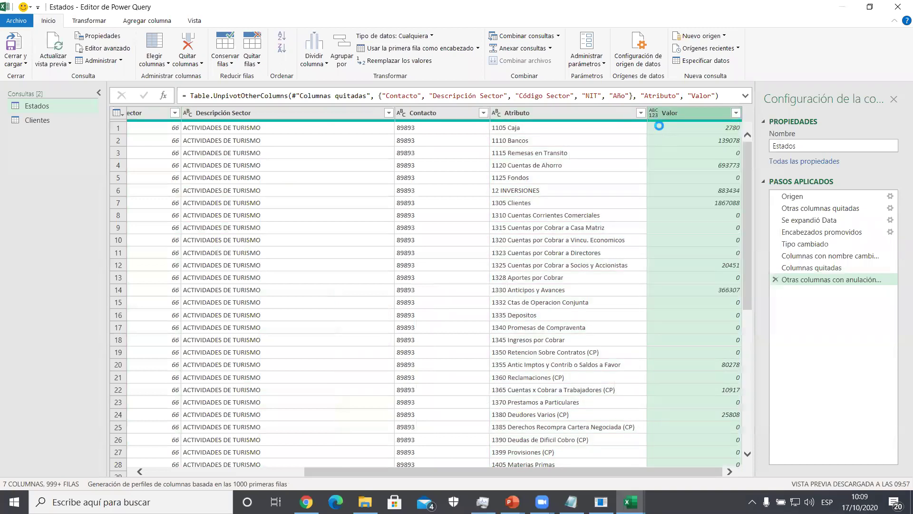
- Rename the Atributo column to 'Subcuenta', then duplicate it into Subcuenta - Copia
{"action": "left_click", "coordinate": [524, 114]}
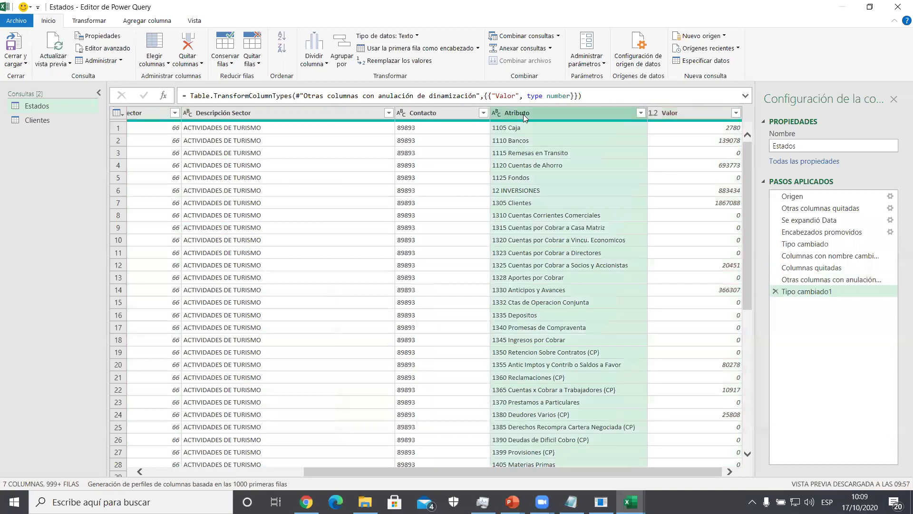
{"action": "double_click", "coordinate": [524, 114]}
{"action": "type", "text": "Subcuenta"}
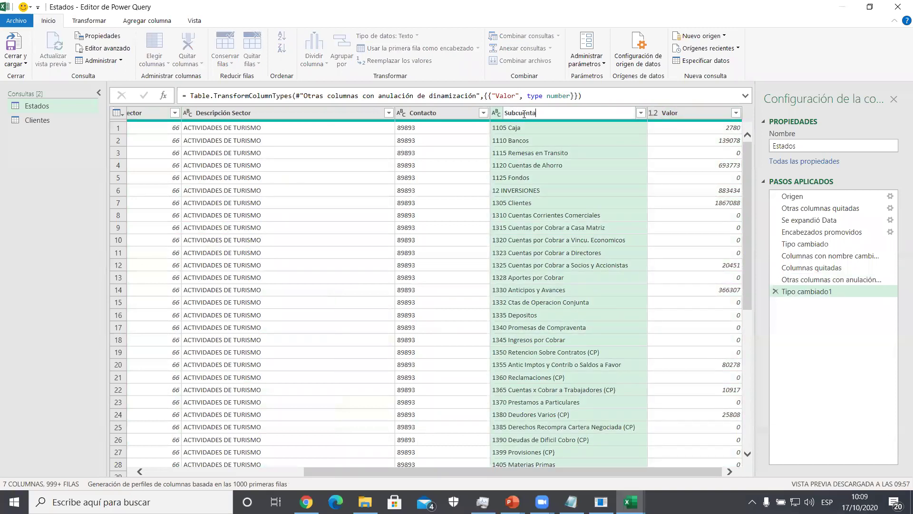
{"action": "key", "text": "Return"}
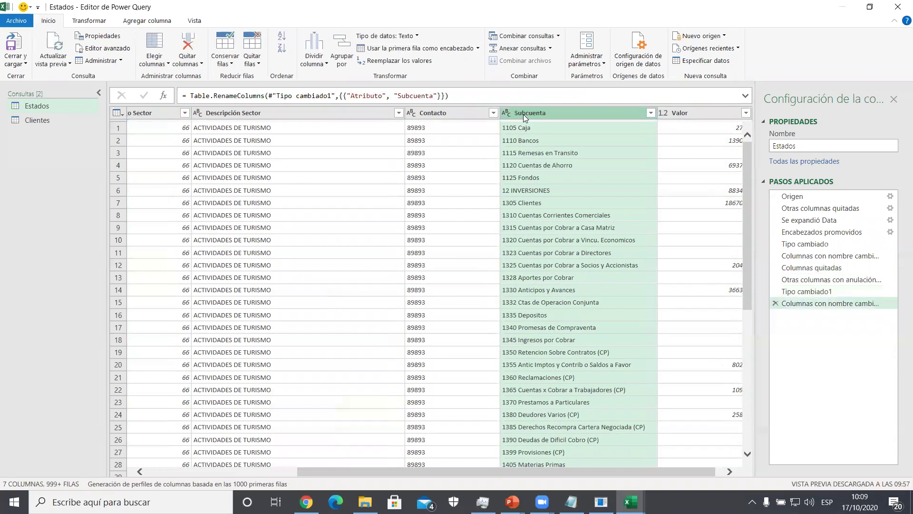
{"action": "right_click", "coordinate": [523, 115]}
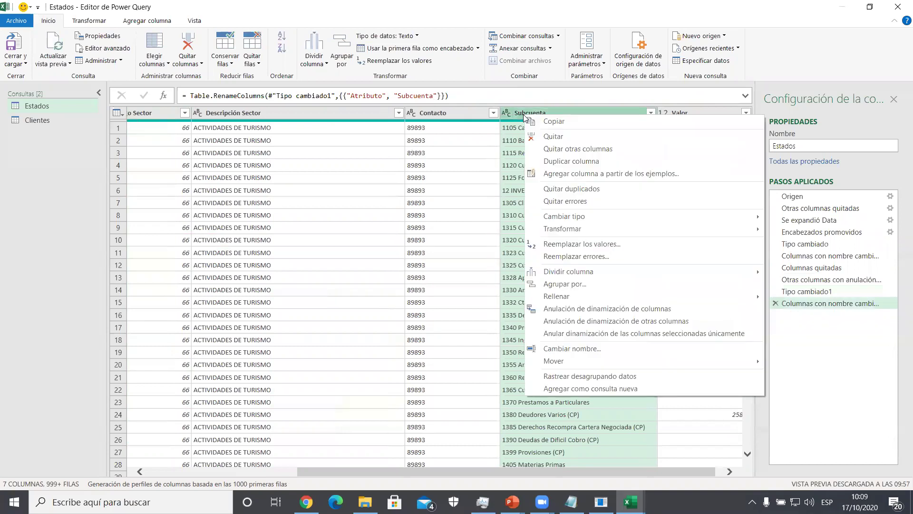
{"action": "left_click", "coordinate": [550, 164]}
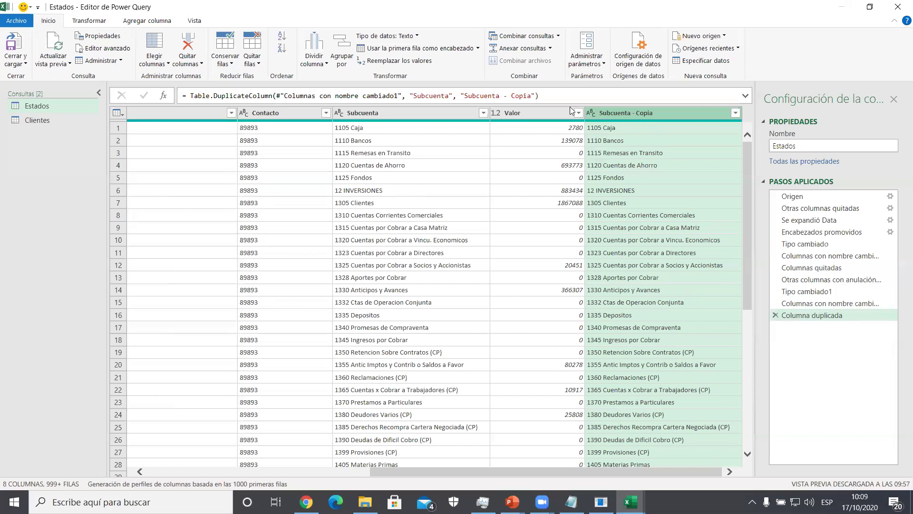
- Split the Subcuenta - Copia column by positions 0,2
{"action": "left_click", "coordinate": [321, 62]}
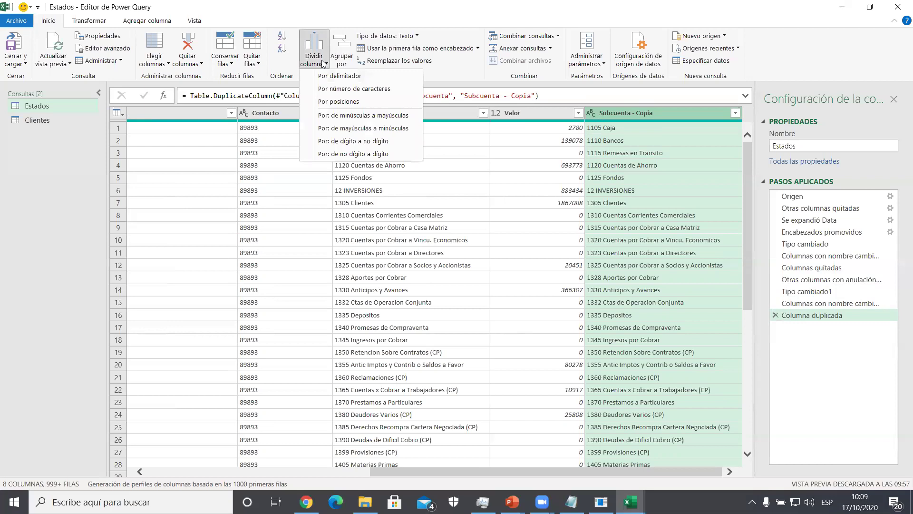
{"action": "left_click", "coordinate": [329, 103]}
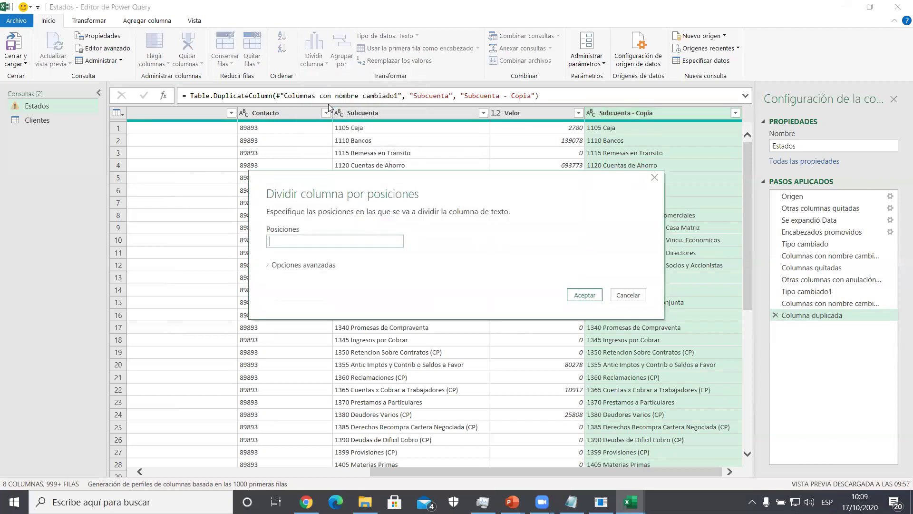
{"action": "left_click", "coordinate": [273, 245]}
{"action": "type", "text": "0,2"}
{"action": "left_click", "coordinate": [576, 296]}
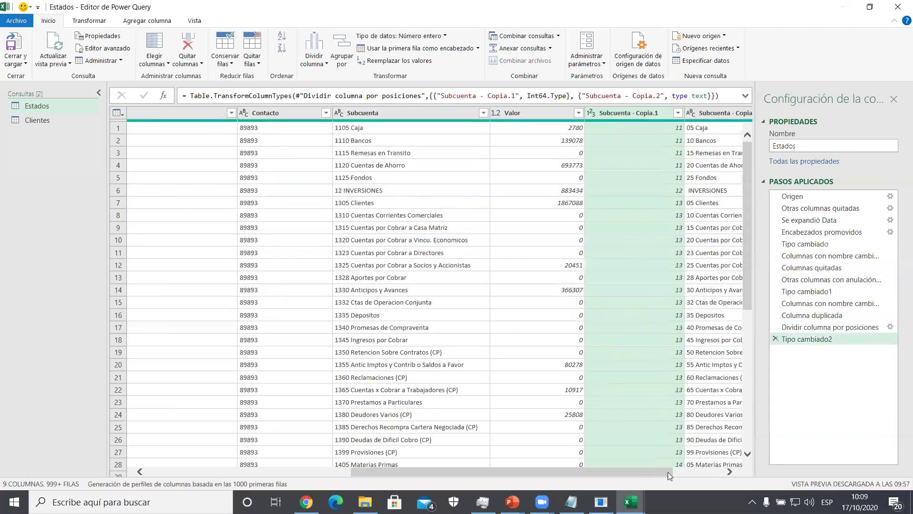
- Rename Subcuenta - Copia.1 to Cuenta, remove Copia.2, and move Cuenta before Subcuenta
{"action": "left_click_drag", "start_coordinate": [668, 472], "coordinate": [713, 472]}
{"action": "double_click", "coordinate": [557, 112]}
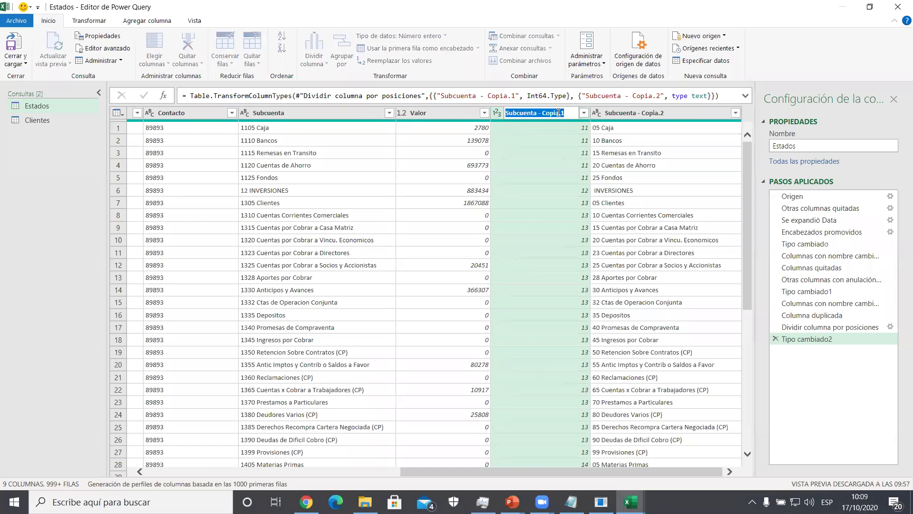
{"action": "type", "text": "Cuenta"}
{"action": "key", "text": "Return"}
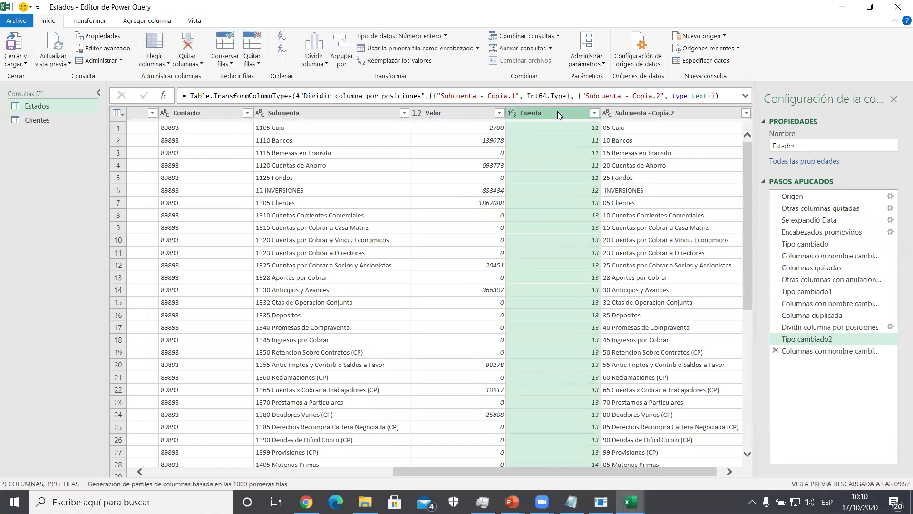
{"action": "left_click", "coordinate": [654, 113]}
{"action": "right_click", "coordinate": [654, 114]}
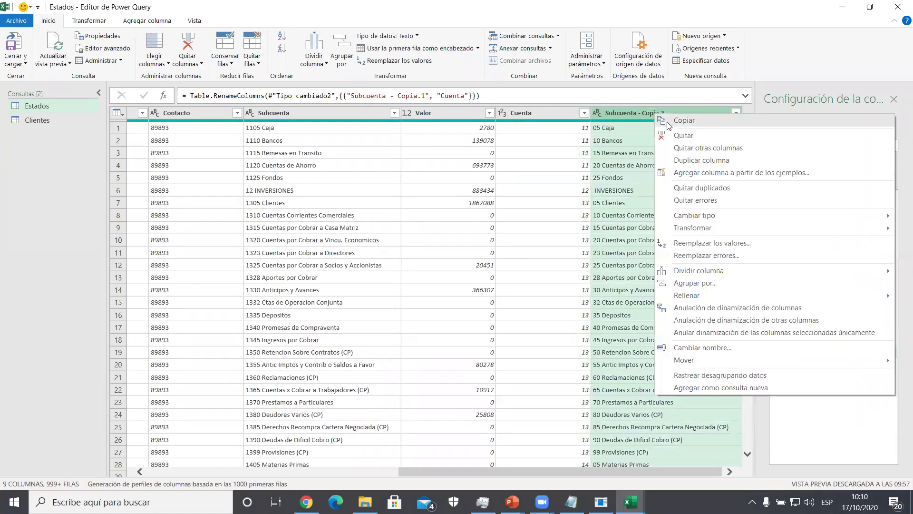
{"action": "left_click", "coordinate": [683, 136]}
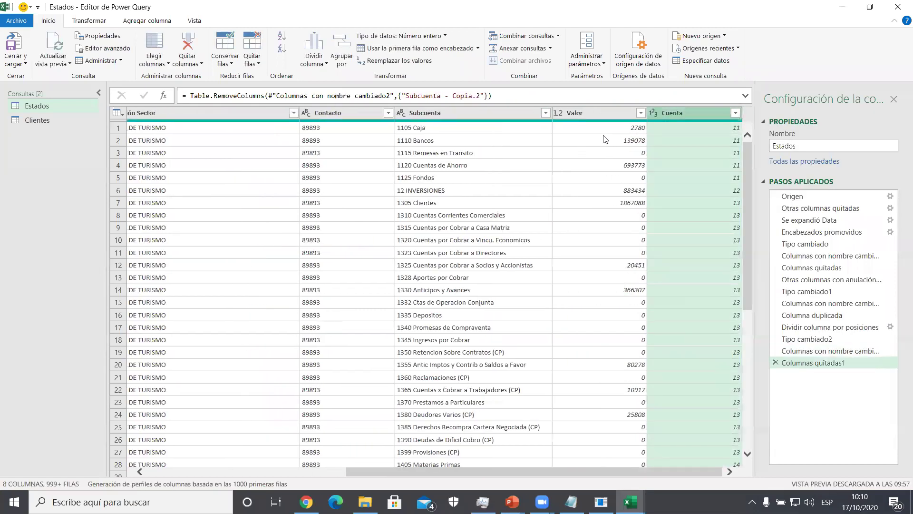
{"action": "left_click_drag", "start_coordinate": [668, 114], "coordinate": [425, 139]}
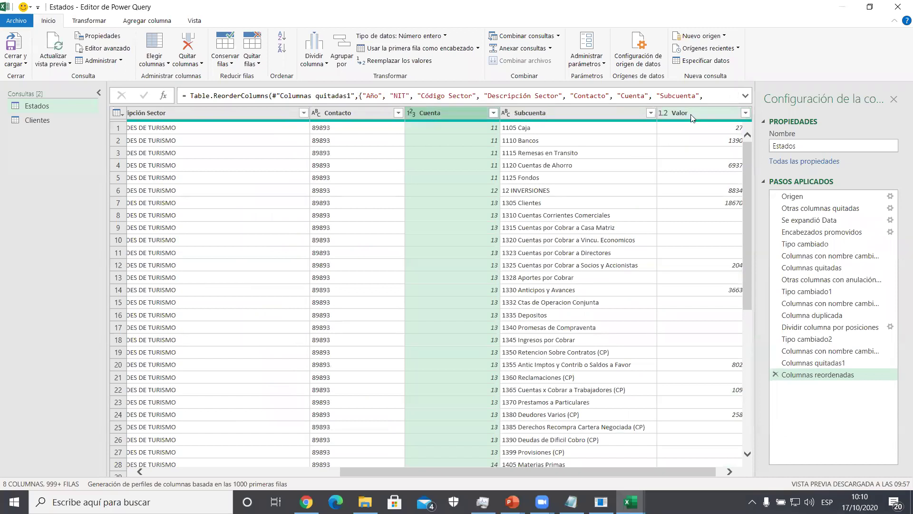
{"action": "left_click_drag", "start_coordinate": [681, 470], "coordinate": [738, 467]}
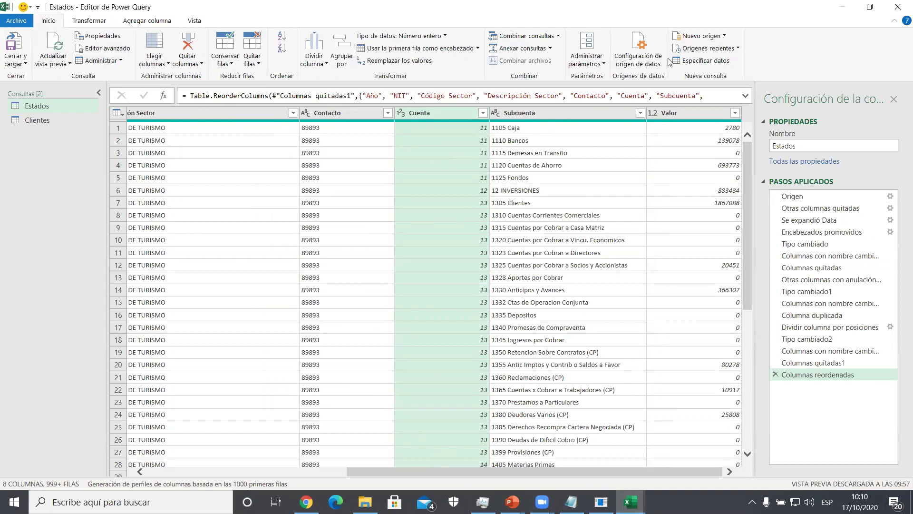
- Import the Cuentas sheet from the Cuentas workbook as a new query, then reselect Estados
{"action": "left_click", "coordinate": [700, 35]}
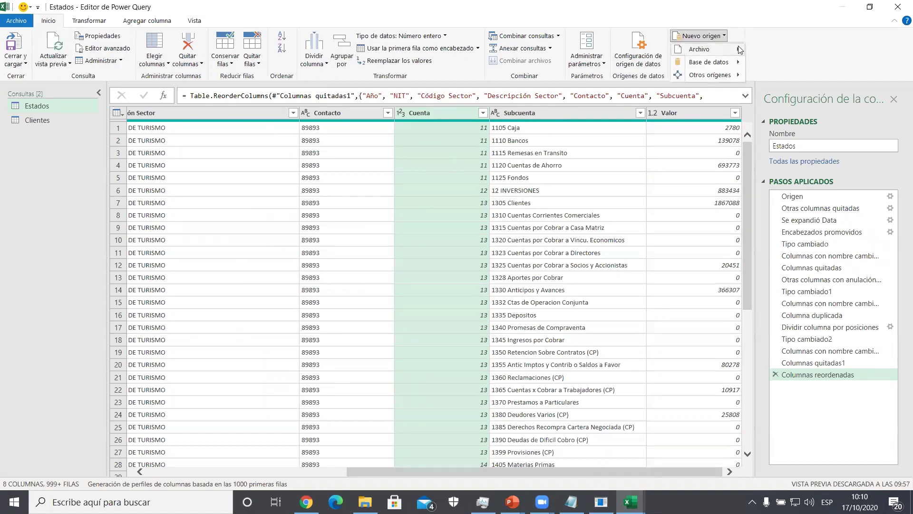
{"action": "mouse_move", "coordinate": [738, 52]}
{"action": "left_click", "coordinate": [775, 56]}
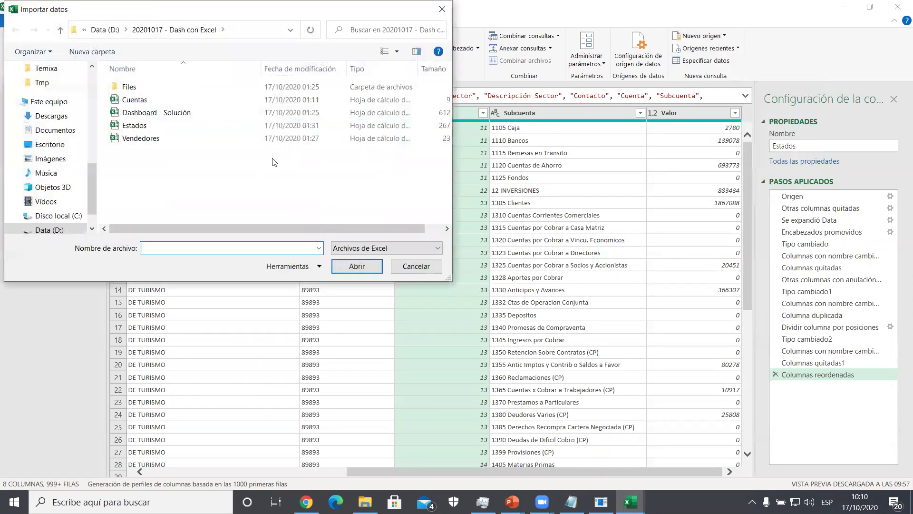
{"action": "left_click", "coordinate": [164, 101]}
{"action": "left_click", "coordinate": [359, 267]}
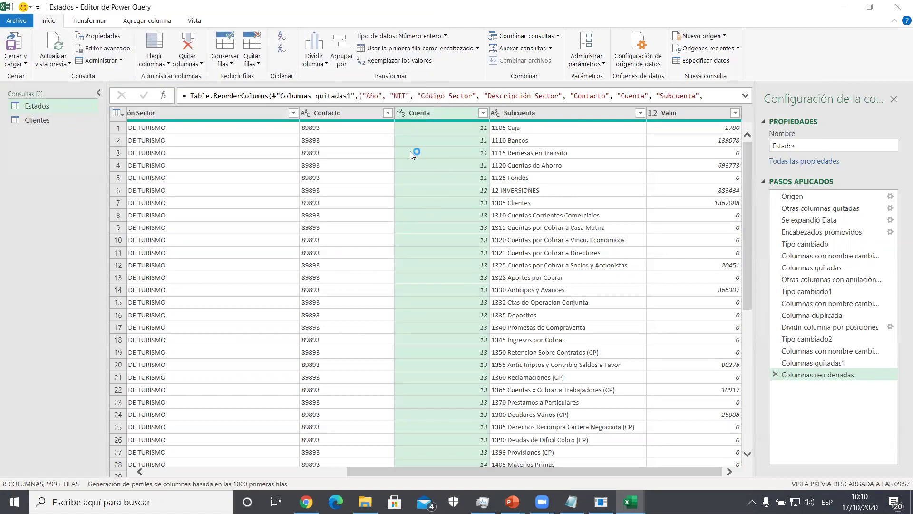
{"action": "left_click", "coordinate": [253, 186]}
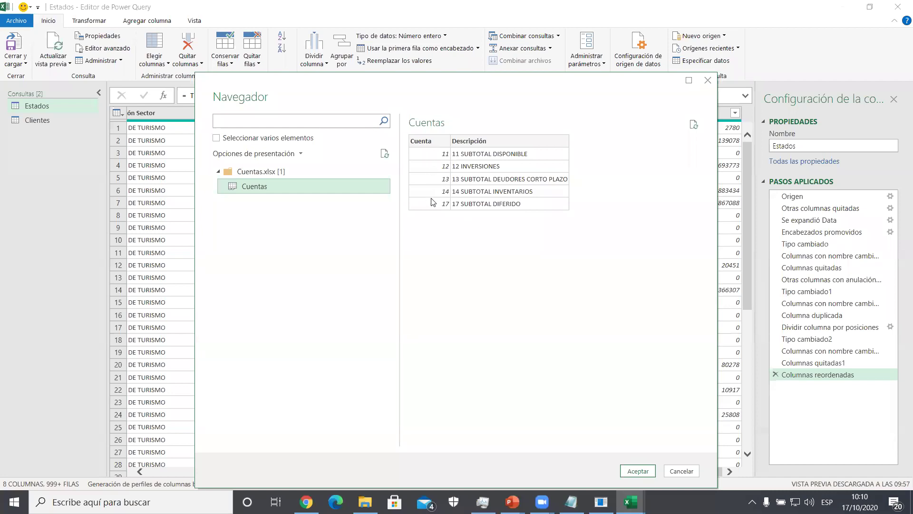
{"action": "left_click", "coordinate": [638, 471]}
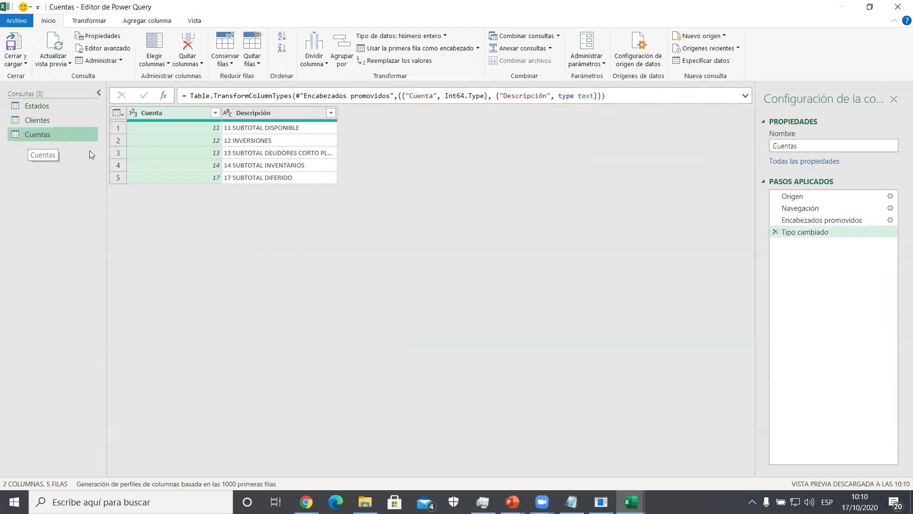
{"action": "left_click", "coordinate": [28, 112]}
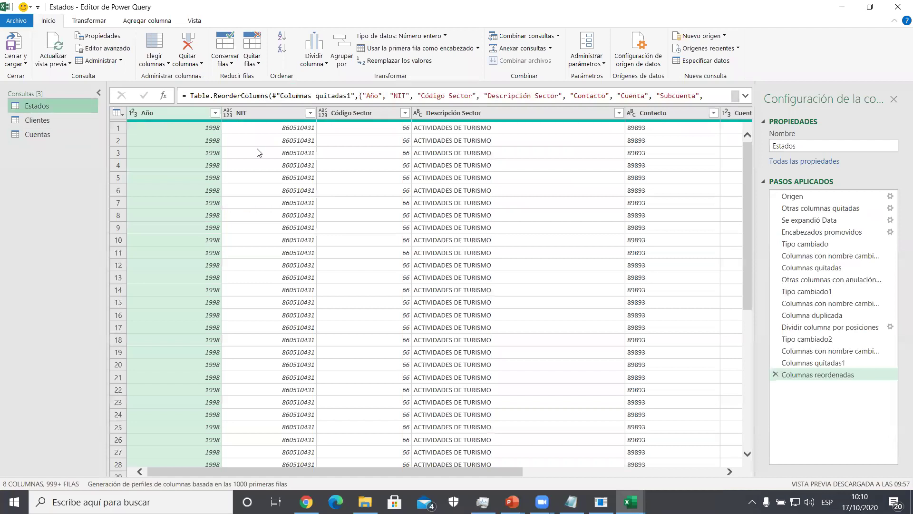
{"action": "left_click_drag", "start_coordinate": [407, 472], "coordinate": [607, 473]}
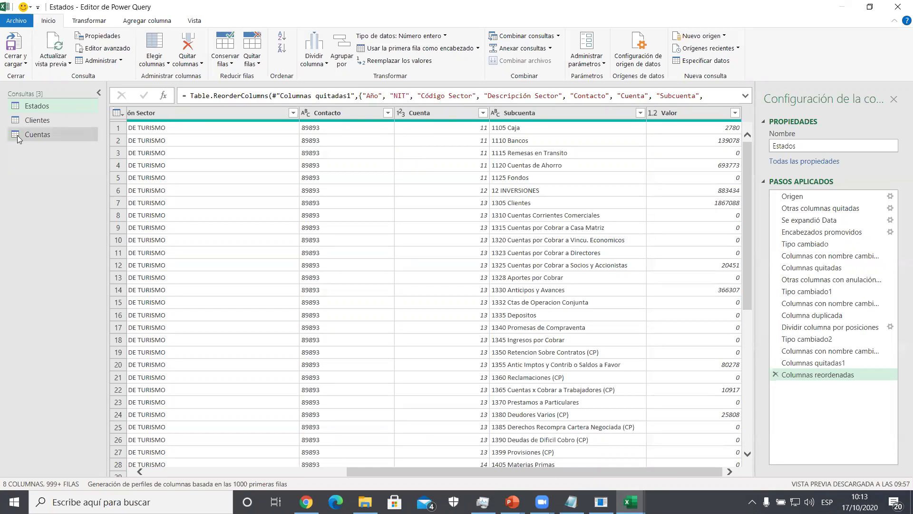
- Close and load the queries with Cuentas as connection only in the Data Model, then open Power Pivot
{"action": "left_click", "coordinate": [20, 60]}
{"action": "left_click", "coordinate": [29, 77]}
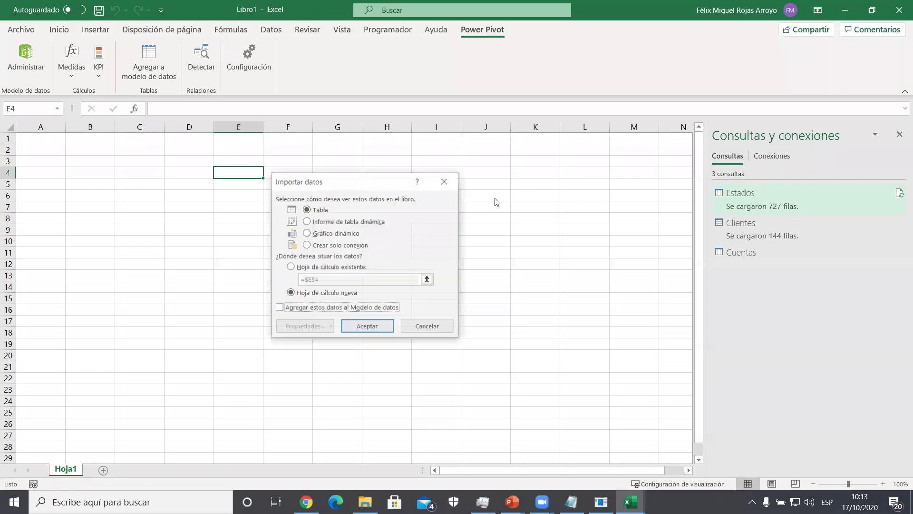
{"action": "left_click", "coordinate": [306, 244]}
{"action": "left_click", "coordinate": [279, 307]}
{"action": "left_click", "coordinate": [346, 328]}
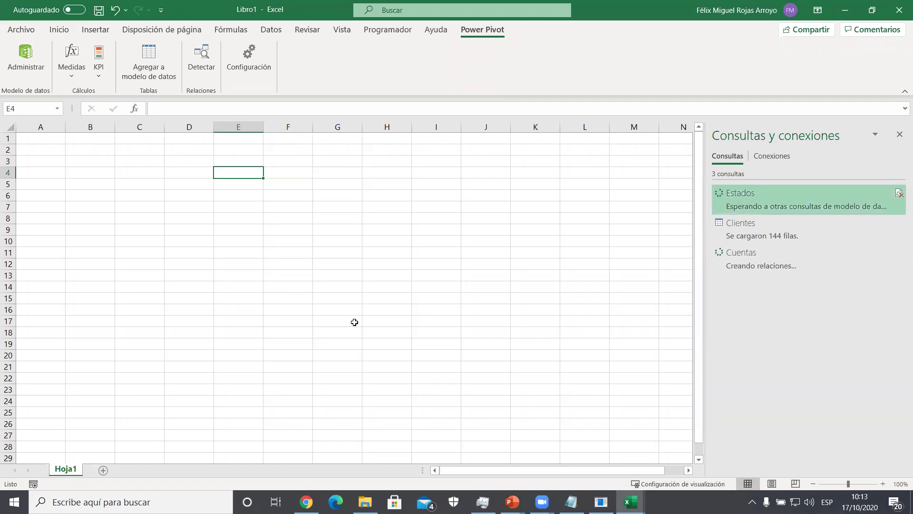
{"action": "left_click", "coordinate": [14, 51]}
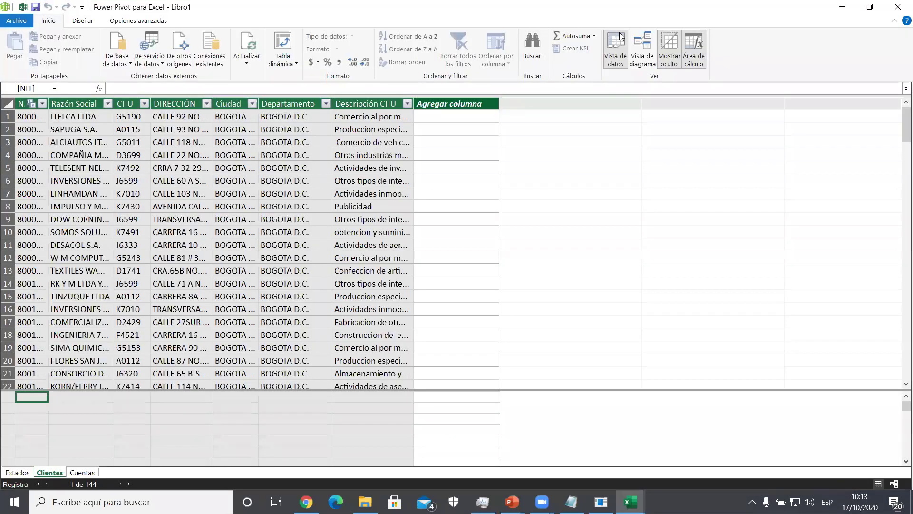
- In Diagram View, place Cuentas below Estados and relate Estados Cuenta to Cuentas Cuenta
{"action": "left_click", "coordinate": [641, 44]}
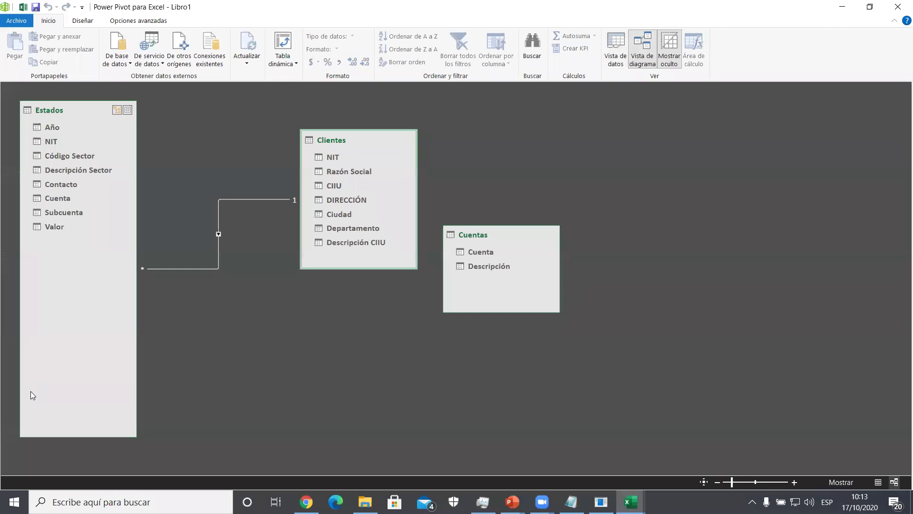
{"action": "left_click_drag", "start_coordinate": [55, 436], "coordinate": [77, 243]}
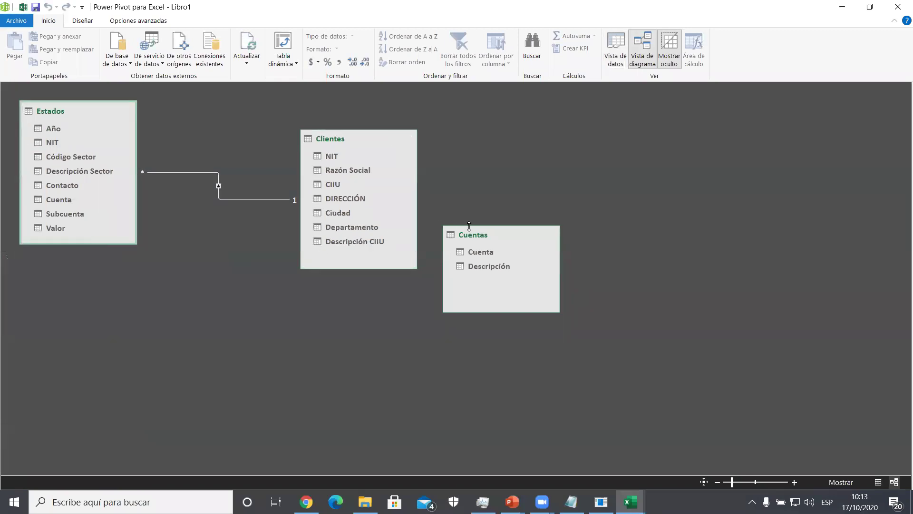
{"action": "left_click_drag", "start_coordinate": [476, 232], "coordinate": [222, 277]}
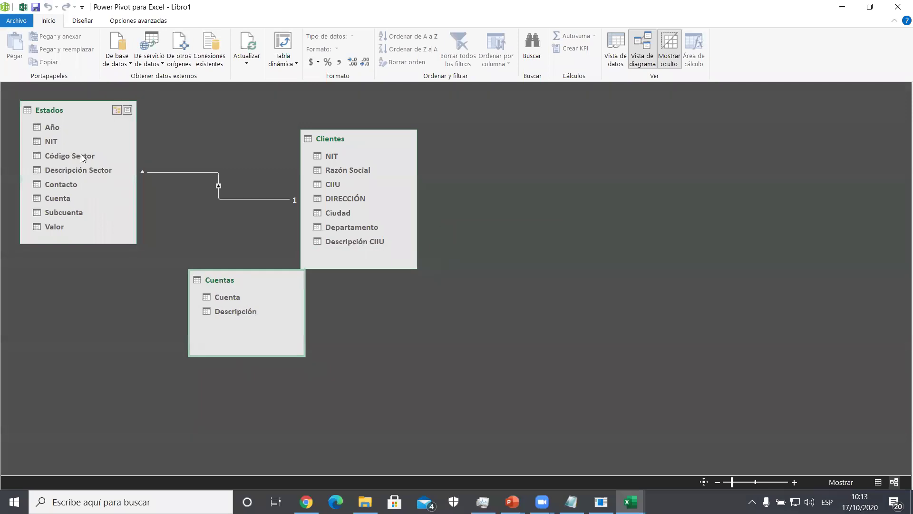
{"action": "mouse_move", "coordinate": [56, 196]}
{"action": "left_mouse_down"}
{"action": "mouse_move", "coordinate": [188, 292]}
{"action": "mouse_move", "coordinate": [239, 304]}
{"action": "mouse_move", "coordinate": [231, 292]}
{"action": "left_mouse_up"}
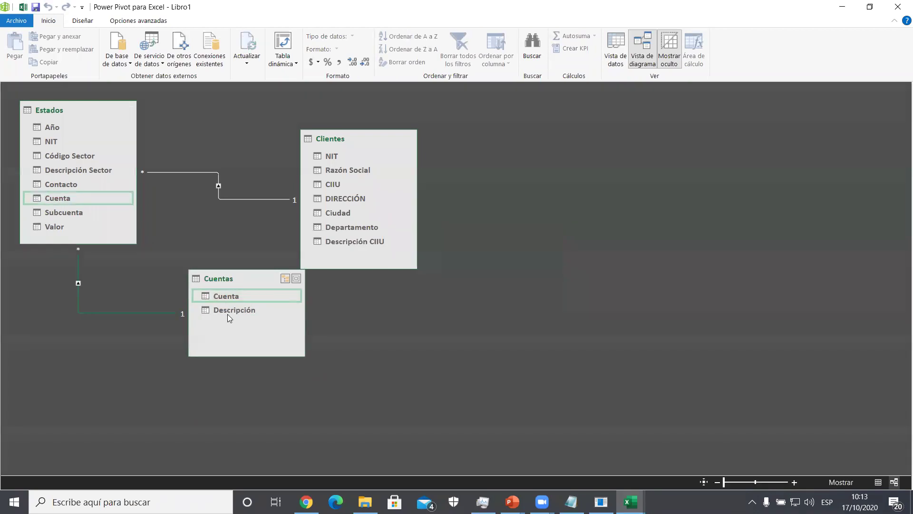
- Tidy the diagram by repositioning and resizing the Clientes and Cuentas table boxes
{"action": "left_click", "coordinate": [226, 311]}
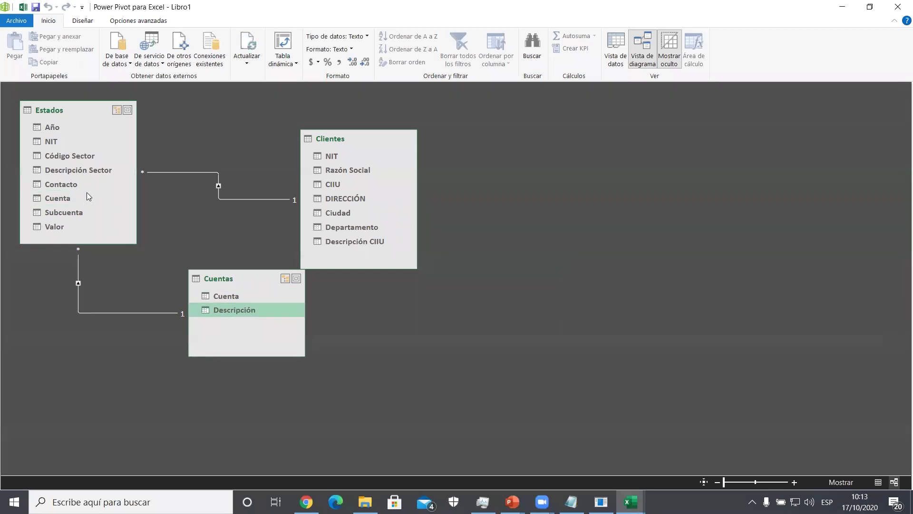
{"action": "left_click_drag", "start_coordinate": [360, 135], "coordinate": [374, 108]}
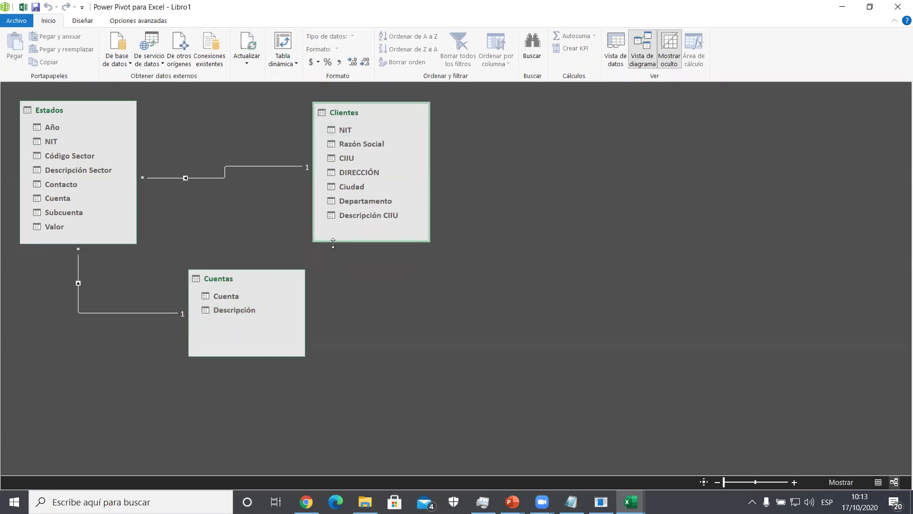
{"action": "left_click_drag", "start_coordinate": [334, 241], "coordinate": [334, 233]}
{"action": "left_click_drag", "start_coordinate": [361, 146], "coordinate": [344, 142]}
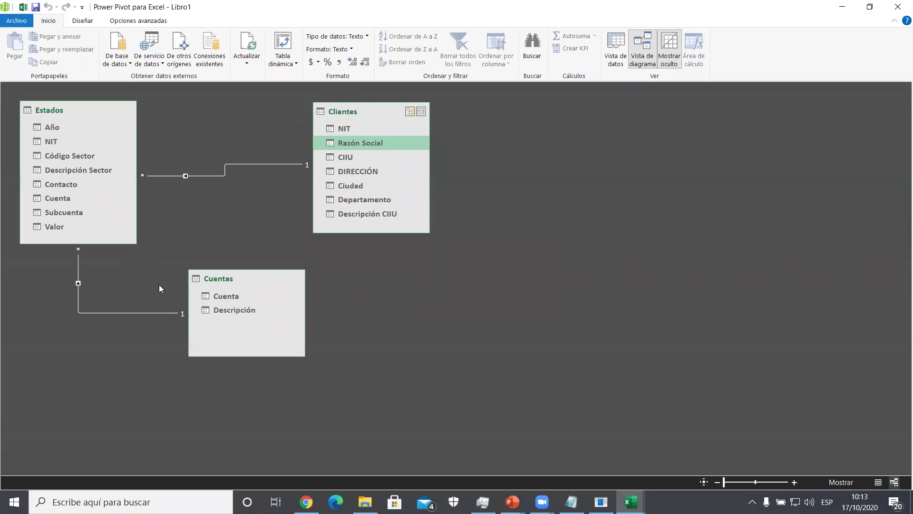
{"action": "left_click_drag", "start_coordinate": [258, 283], "coordinate": [231, 288]}
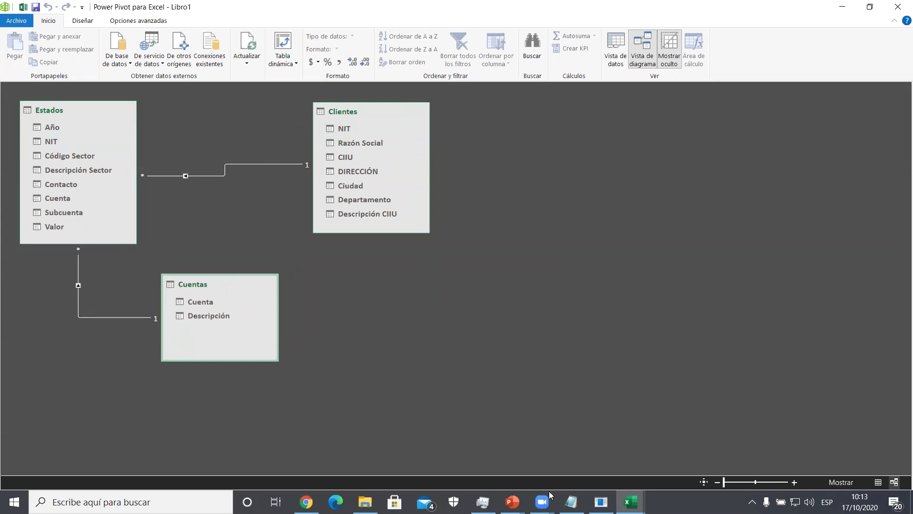
{"action": "mouse_move", "coordinate": [630, 502]}
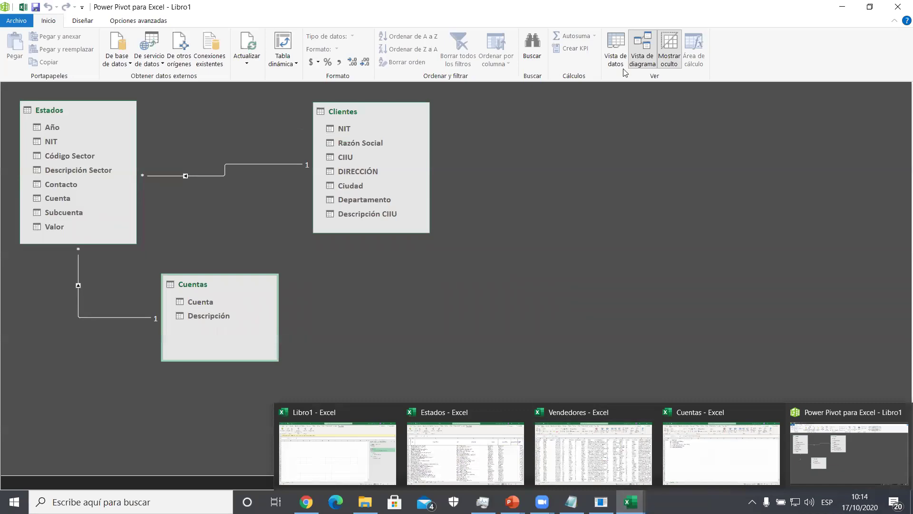
- Leave Power Pivot and reopen the Estados query in Power Query Editor from Queries & Connections
{"action": "left_click", "coordinate": [899, 5]}
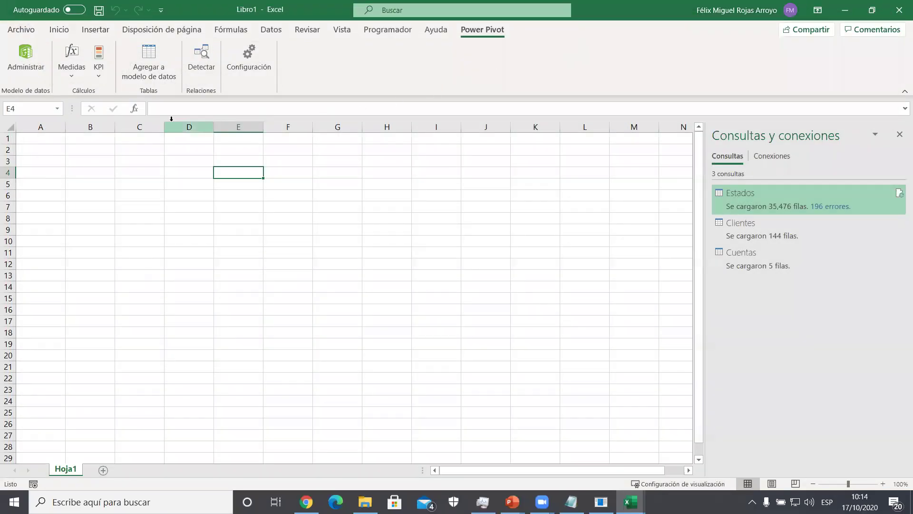
{"action": "left_click", "coordinate": [271, 30]}
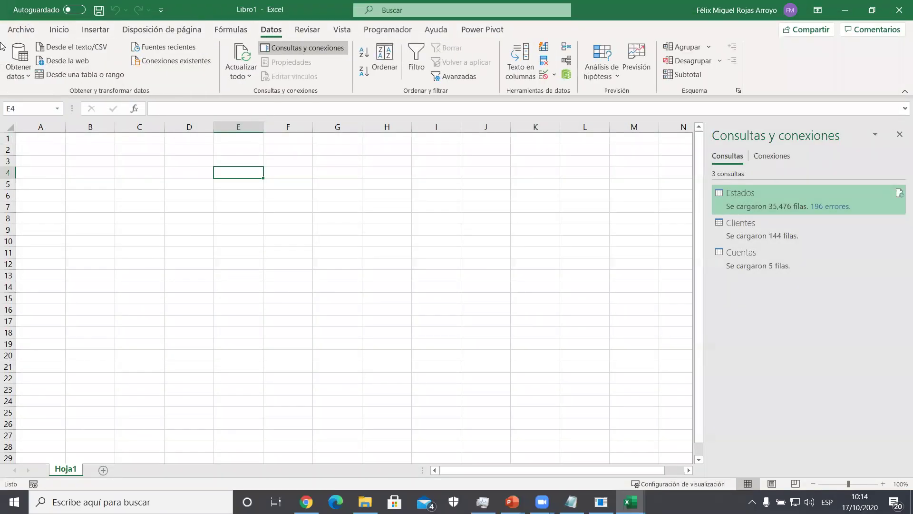
{"action": "left_click", "coordinate": [18, 61]}
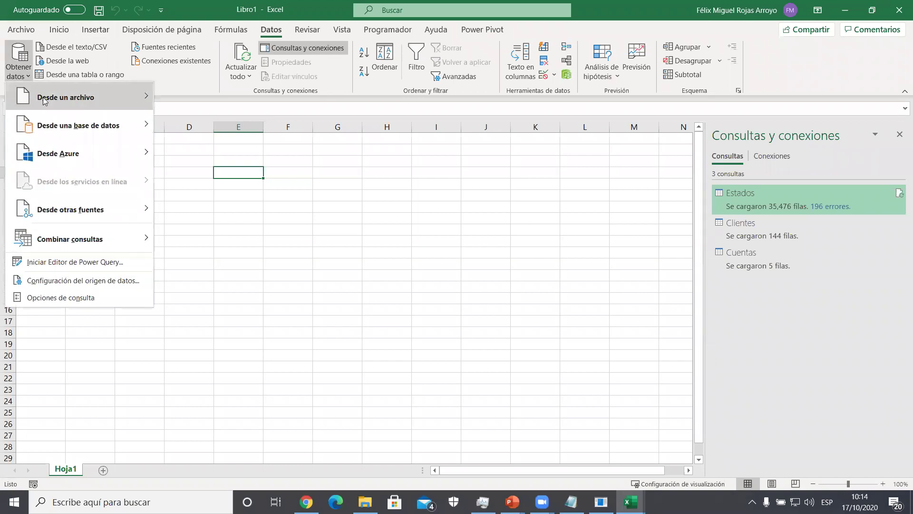
{"action": "mouse_move", "coordinate": [43, 100]}
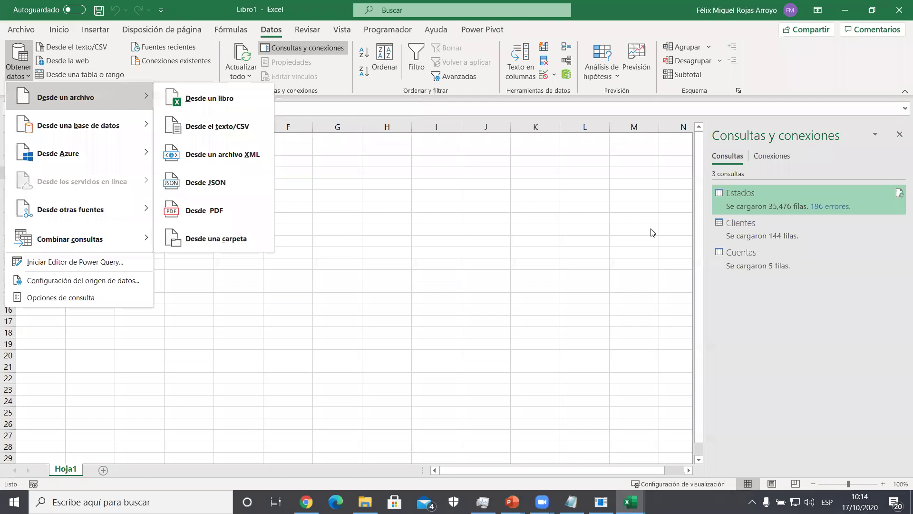
{"action": "left_click", "coordinate": [767, 206]}
{"action": "double_click", "coordinate": [759, 204]}
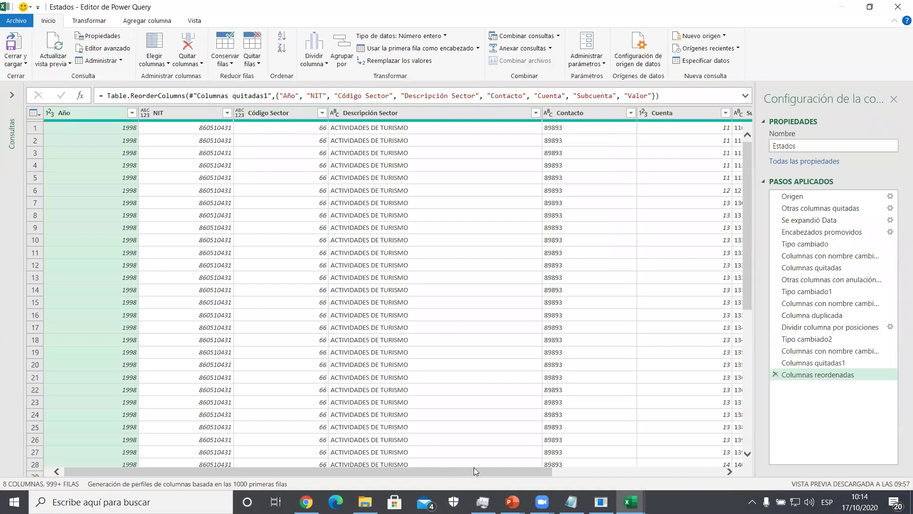
{"action": "left_click_drag", "start_coordinate": [475, 467], "coordinate": [302, 482]}
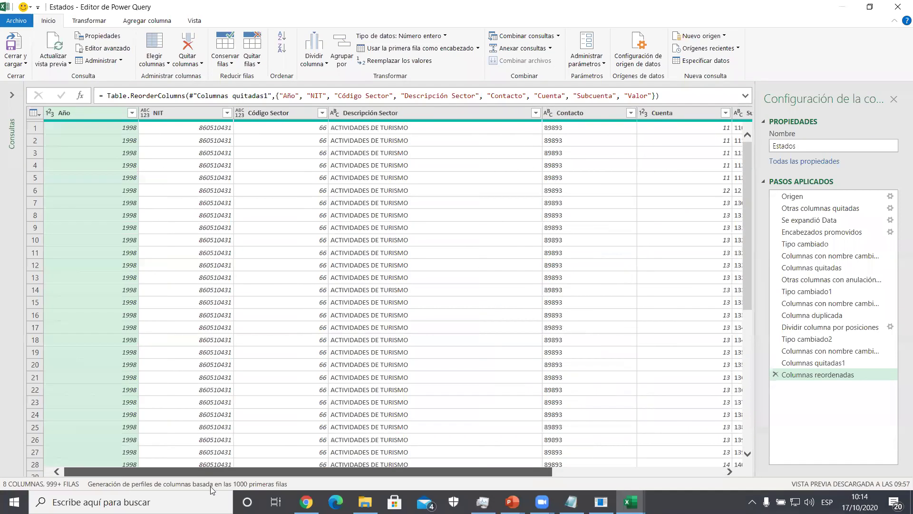
- Open the 196 Estados load errors as Errores en Estados, inspect a Valor error, then drop that drill-down
{"action": "left_click", "coordinate": [8, 100]}
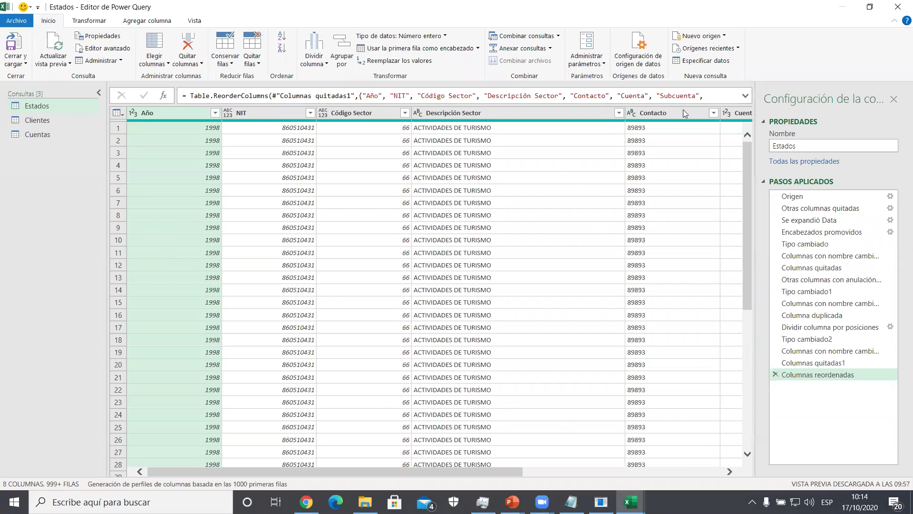
{"action": "left_click", "coordinate": [898, 7]}
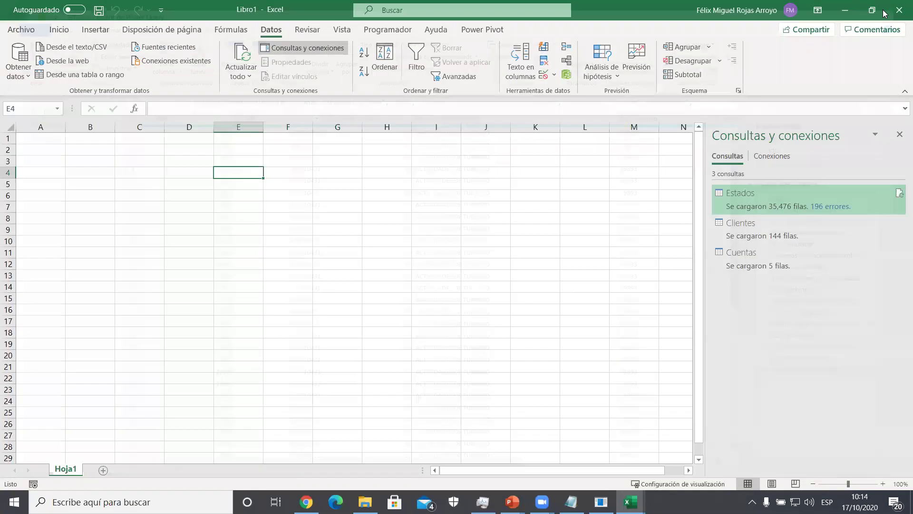
{"action": "left_click", "coordinate": [838, 207]}
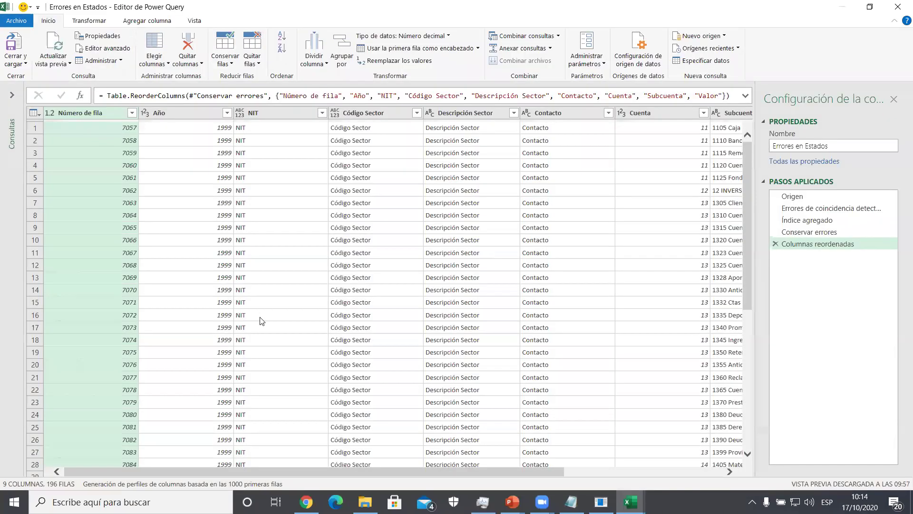
{"action": "left_click_drag", "start_coordinate": [291, 469], "coordinate": [493, 470]}
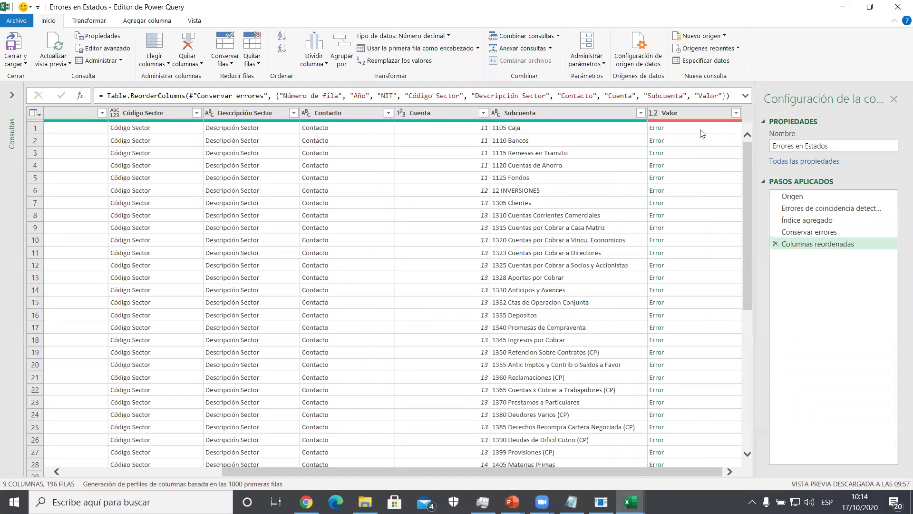
{"action": "left_click", "coordinate": [661, 128]}
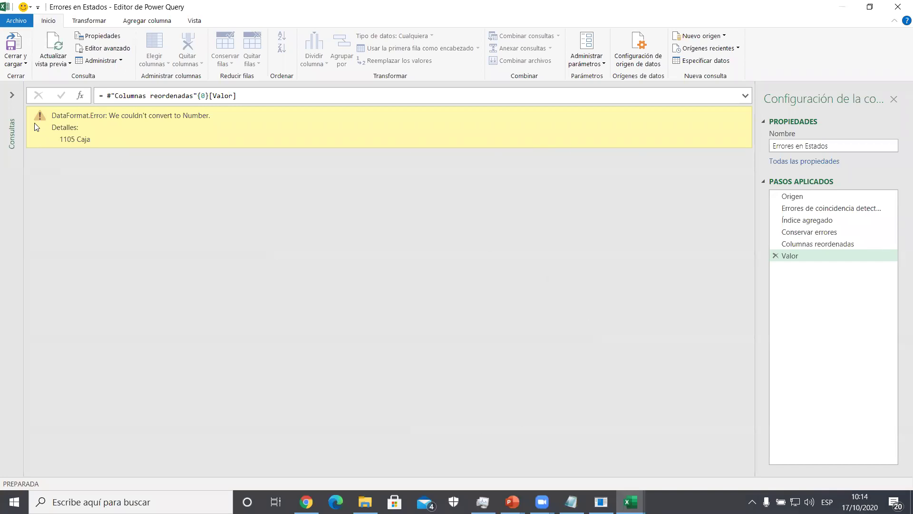
{"action": "left_click", "coordinate": [11, 95]}
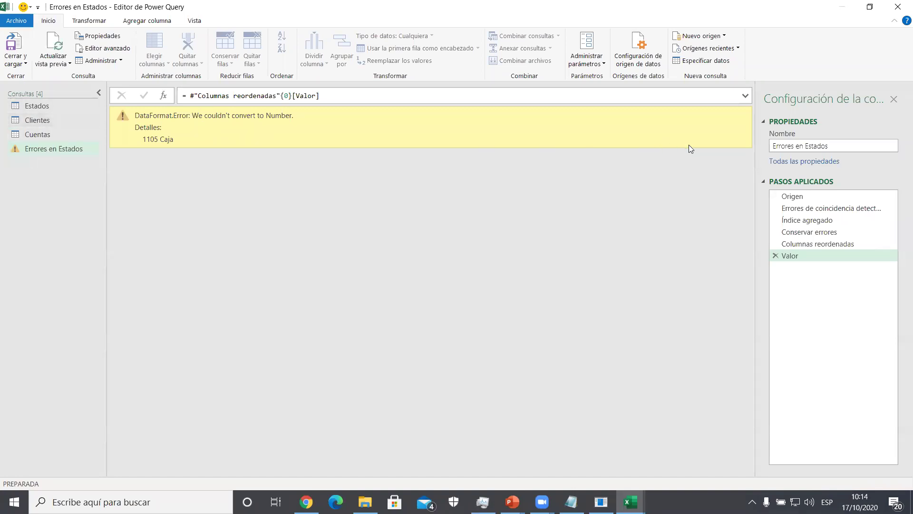
{"action": "left_click", "coordinate": [775, 256]}
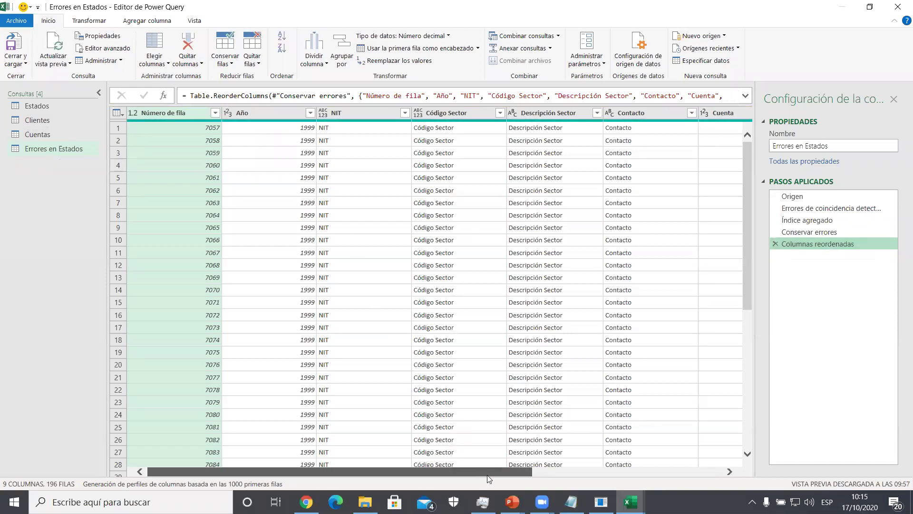
{"action": "left_click", "coordinate": [58, 102]}
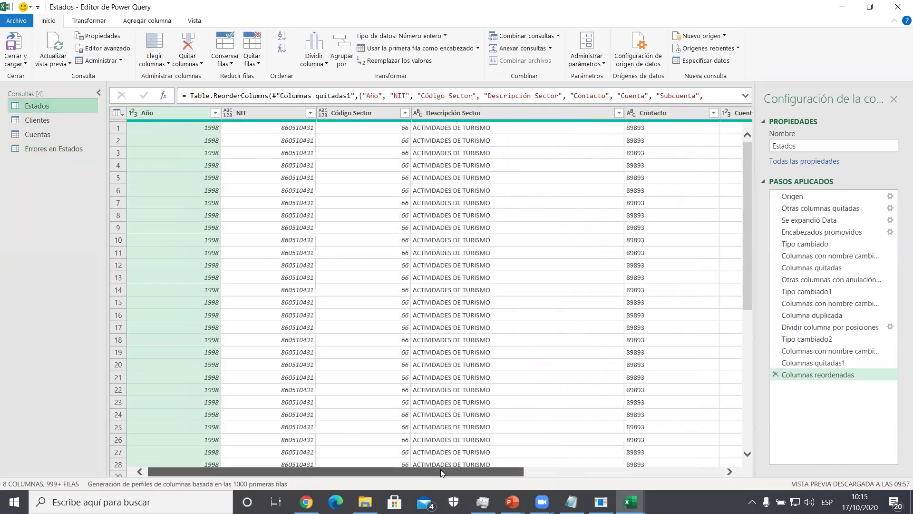
{"action": "left_click_drag", "start_coordinate": [441, 471], "coordinate": [640, 471]}
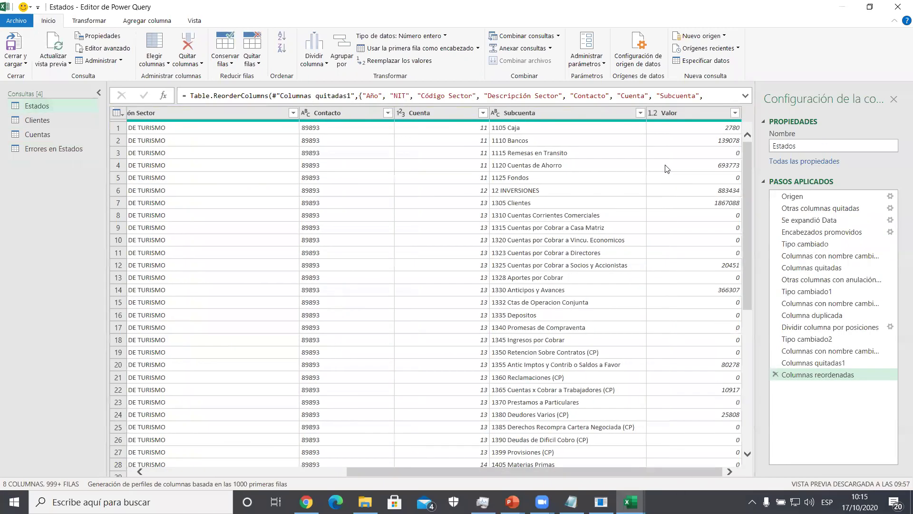
{"action": "left_click", "coordinate": [735, 114]}
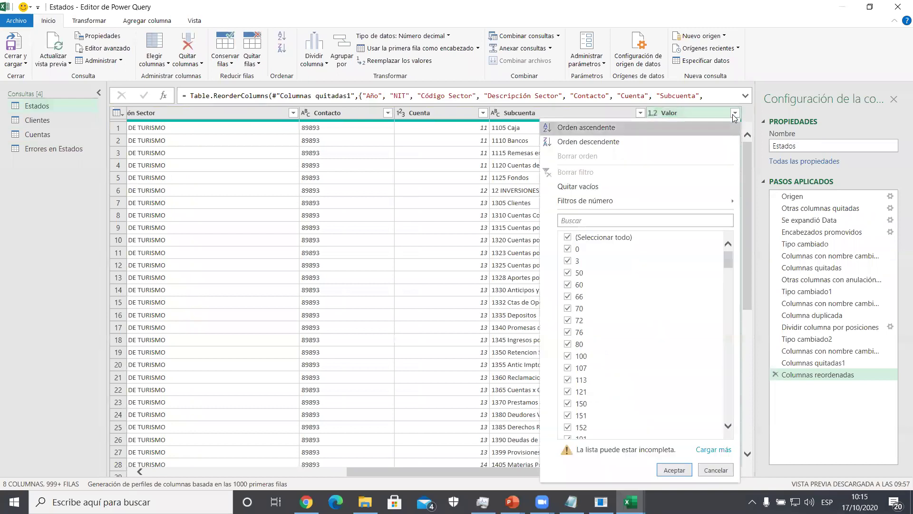
{"action": "left_click_drag", "start_coordinate": [727, 259], "coordinate": [720, 456]}
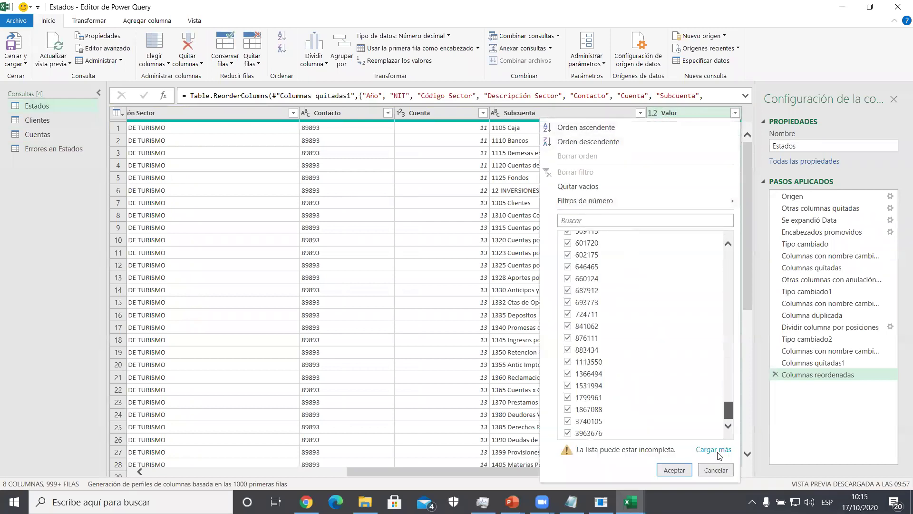
{"action": "left_click", "coordinate": [713, 450]}
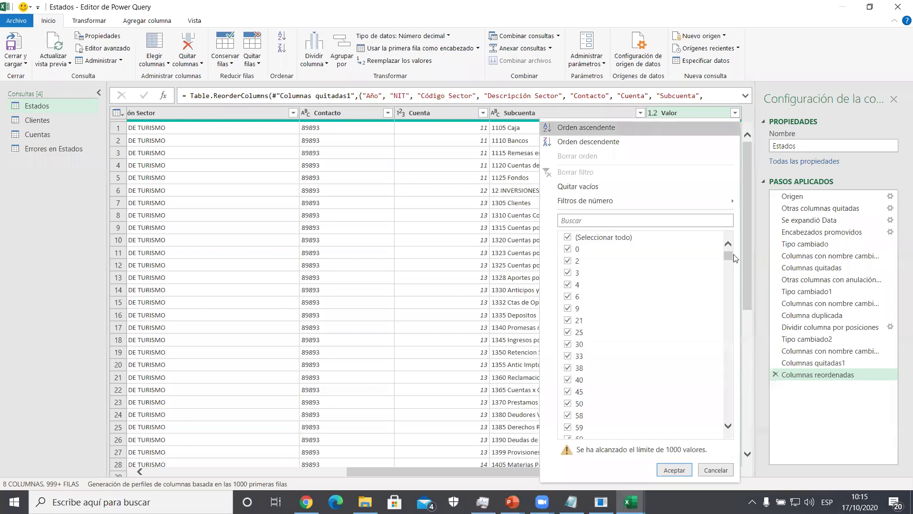
{"action": "left_click_drag", "start_coordinate": [727, 257], "coordinate": [739, 462]}
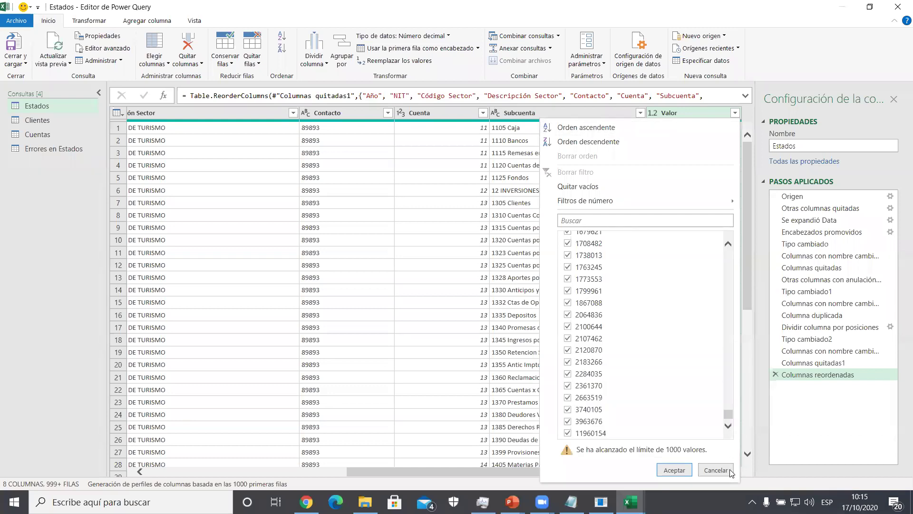
{"action": "left_click", "coordinate": [716, 470]}
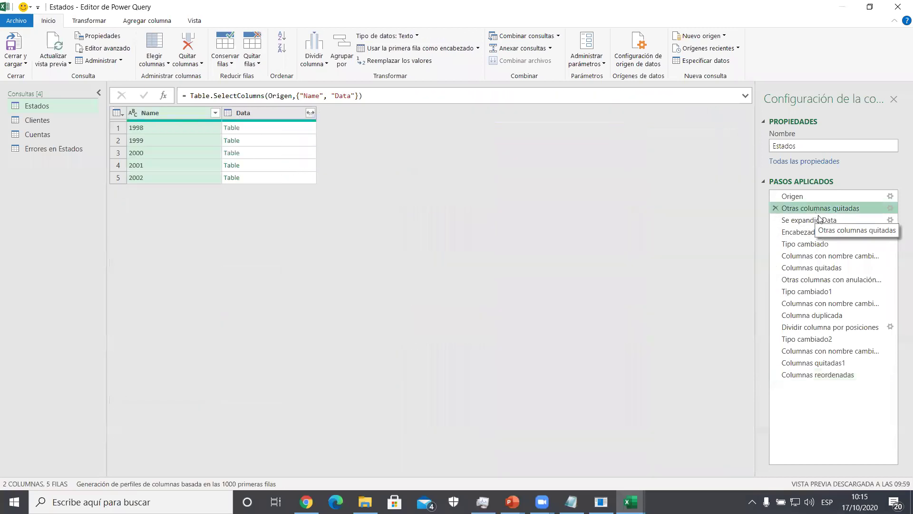
{"action": "left_click", "coordinate": [808, 232]}
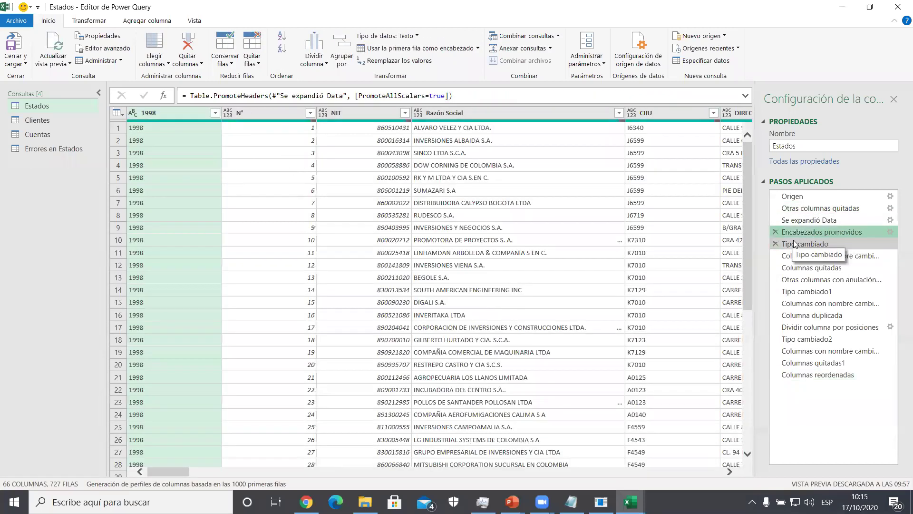
{"action": "left_click", "coordinate": [692, 471]}
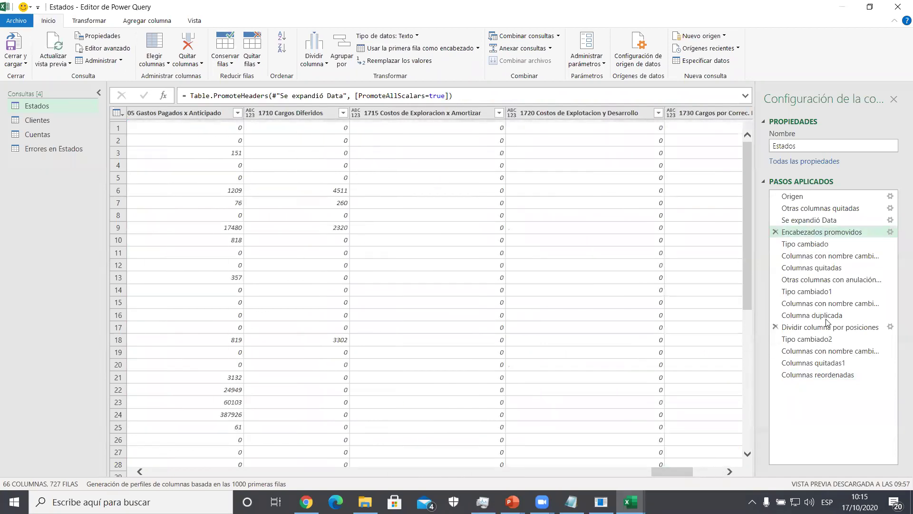
{"action": "left_click", "coordinate": [810, 304]}
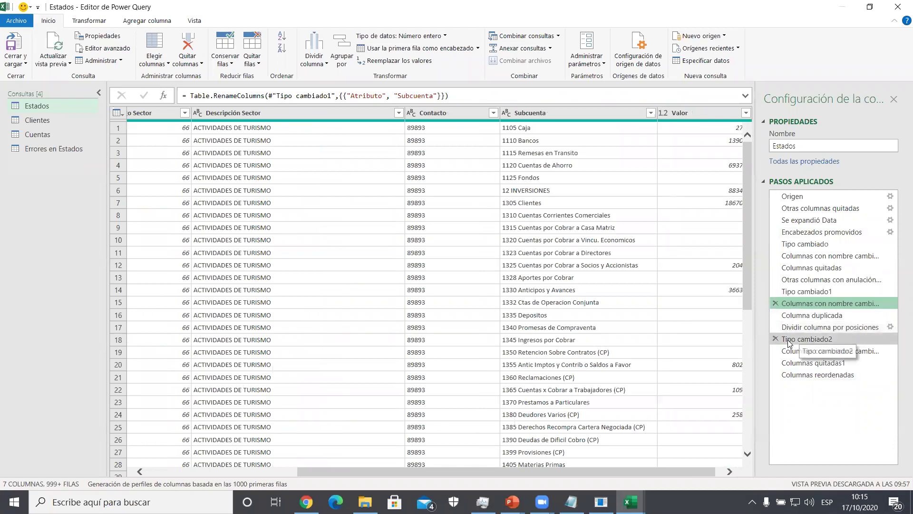
{"action": "left_click", "coordinate": [788, 341]}
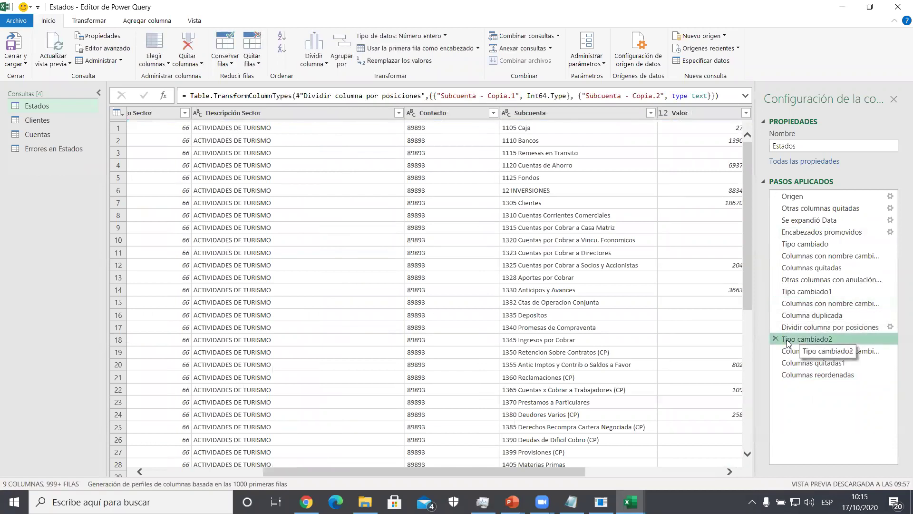
{"action": "left_click", "coordinate": [807, 281]}
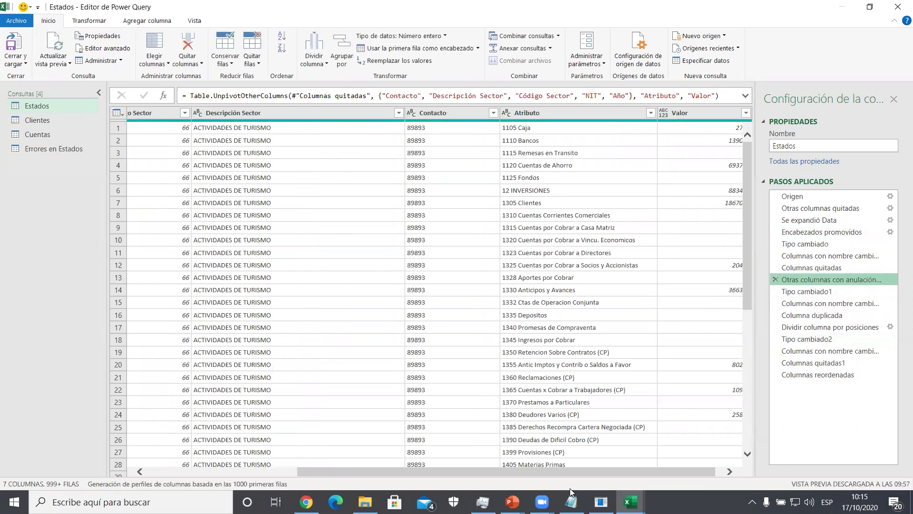
{"action": "scroll", "coordinate": [705, 470], "scroll_direction": "right", "scroll_amount": 1}
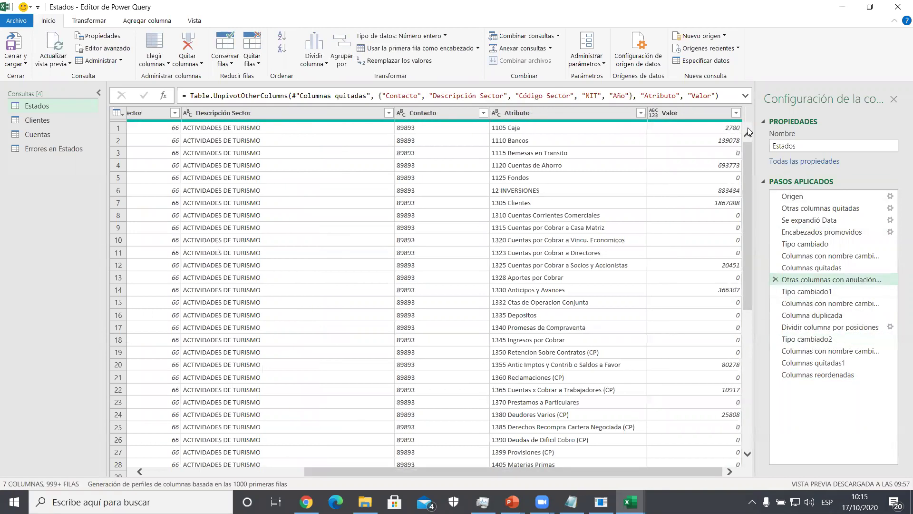
{"action": "left_click", "coordinate": [739, 112]}
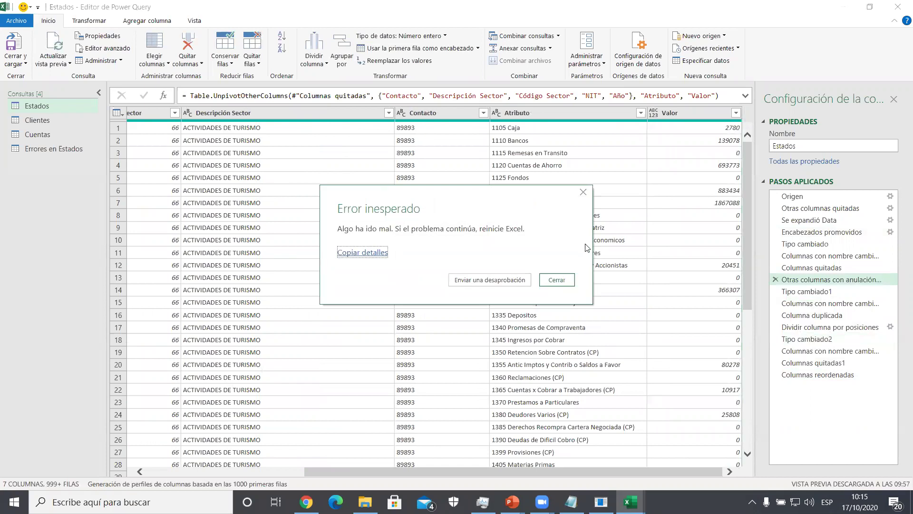
{"action": "left_click", "coordinate": [556, 280]}
{"action": "left_click", "coordinate": [736, 113]}
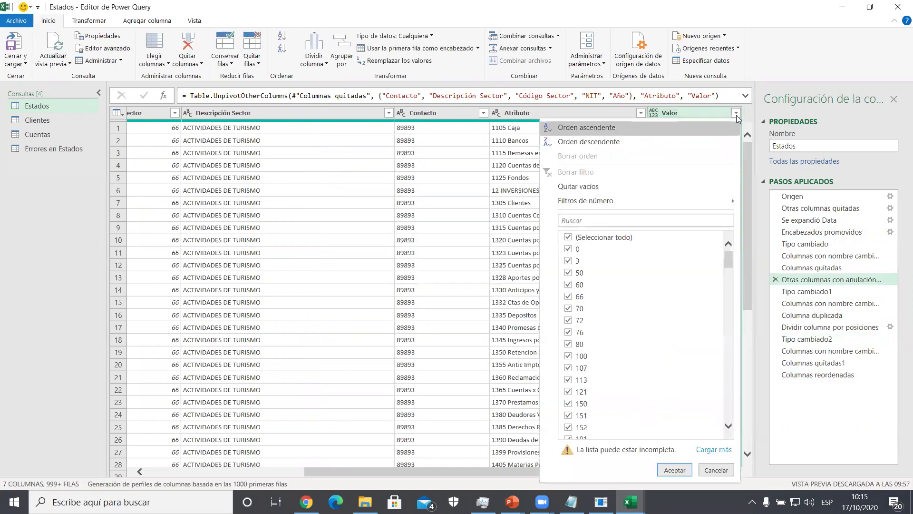
{"action": "left_click_drag", "start_coordinate": [729, 259], "coordinate": [728, 411]}
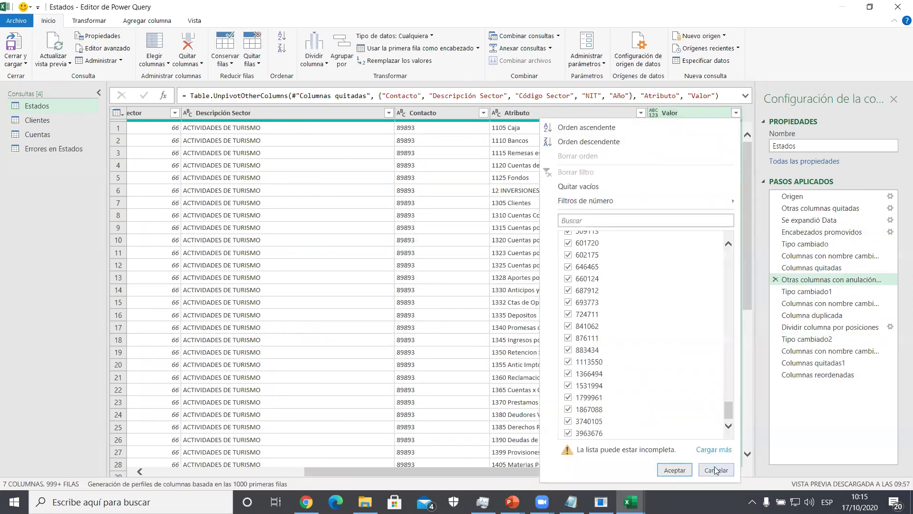
{"action": "left_click", "coordinate": [714, 451]}
{"action": "left_click_drag", "start_coordinate": [732, 252], "coordinate": [700, 435]}
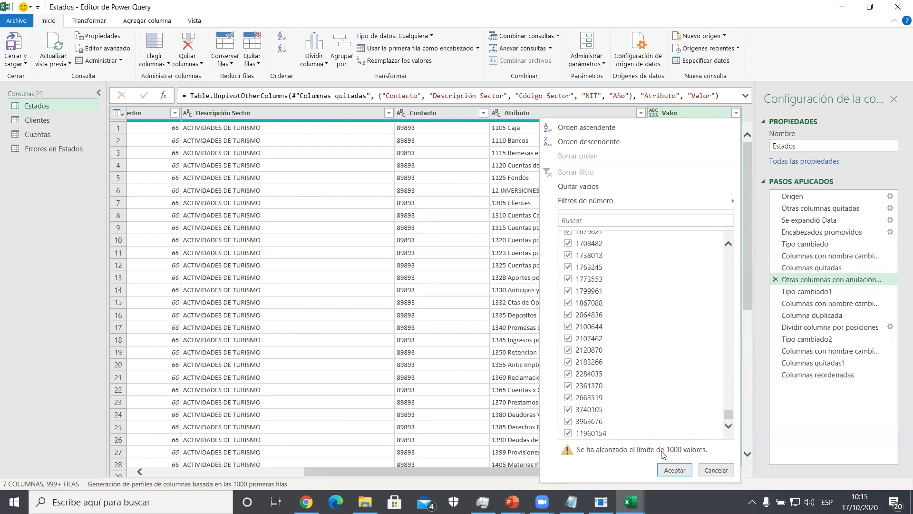
{"action": "left_click", "coordinate": [709, 472]}
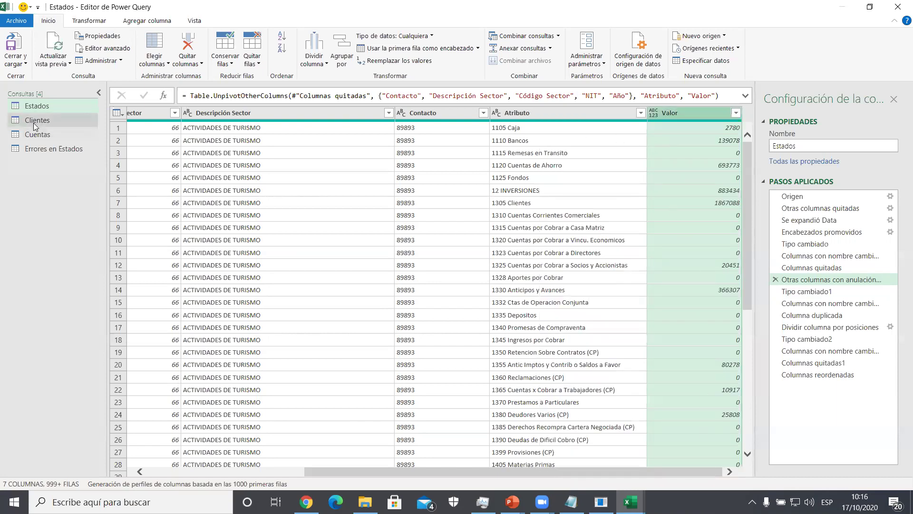
- Remove Valor error rows from Estados after the Columnas reordenadas step, then choose Close & Load To
{"action": "left_click", "coordinate": [825, 376]}
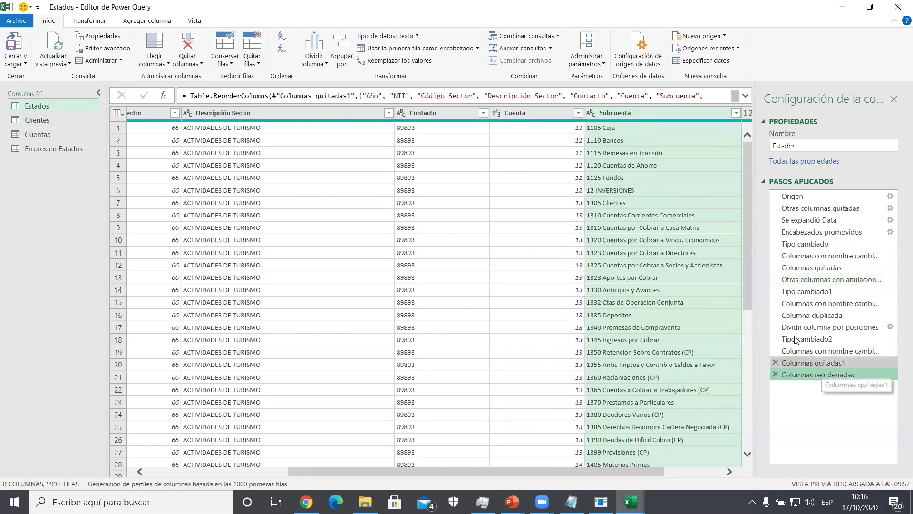
{"action": "left_click_drag", "start_coordinate": [744, 160], "coordinate": [755, 432]}
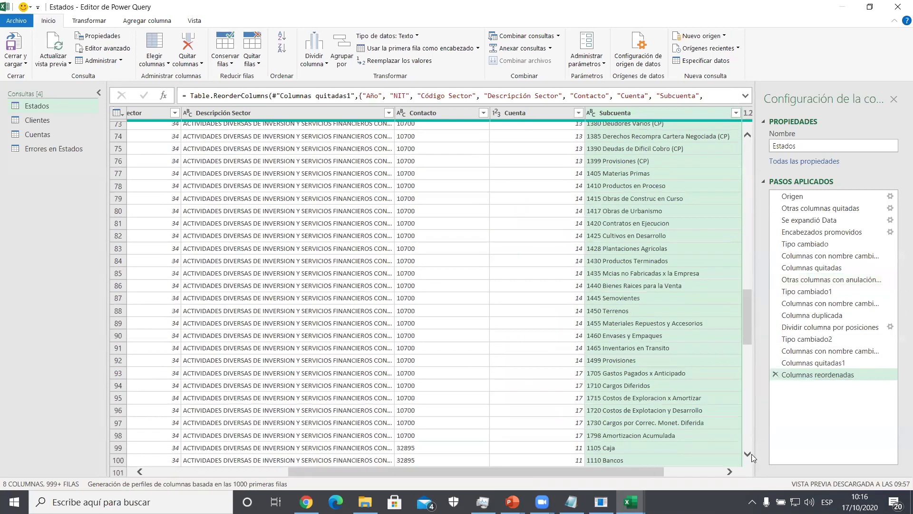
{"action": "scroll", "coordinate": [715, 479], "scroll_direction": "right", "scroll_amount": 3}
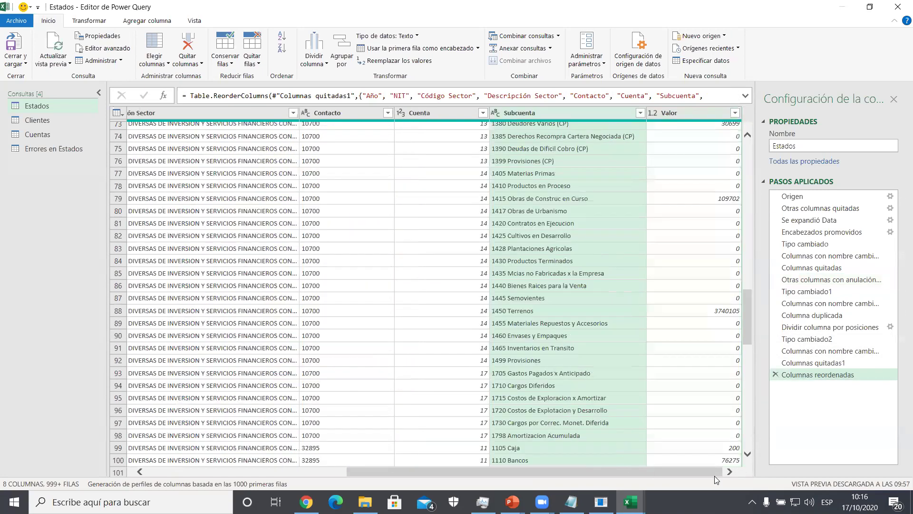
{"action": "right_click", "coordinate": [660, 113]}
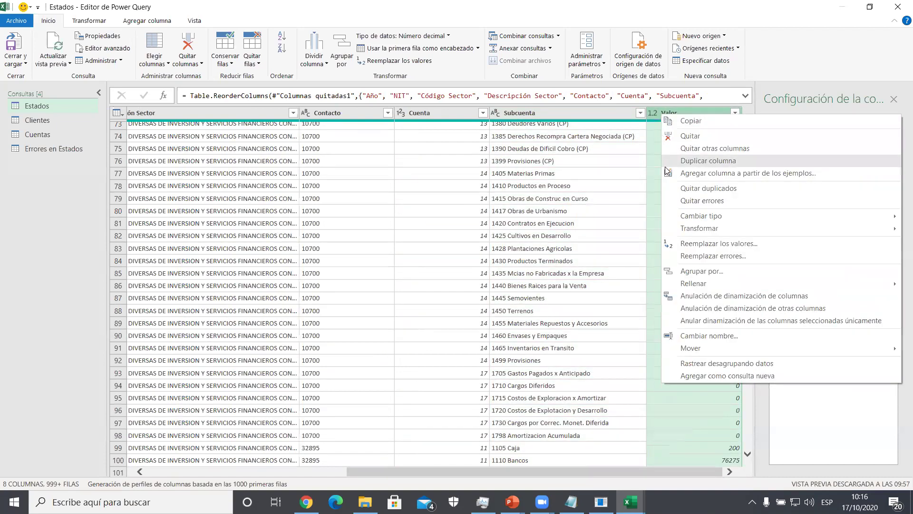
{"action": "left_click", "coordinate": [678, 201]}
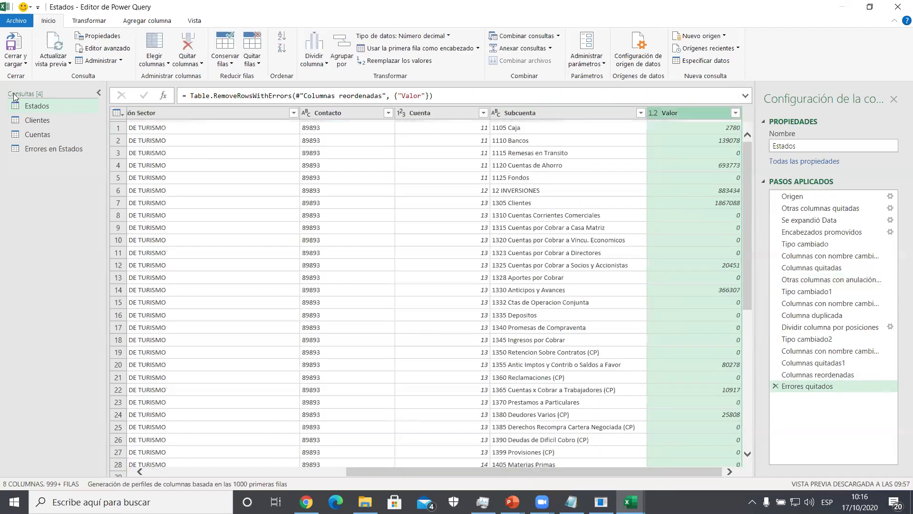
{"action": "left_click", "coordinate": [13, 64]}
{"action": "left_click", "coordinate": [40, 89]}
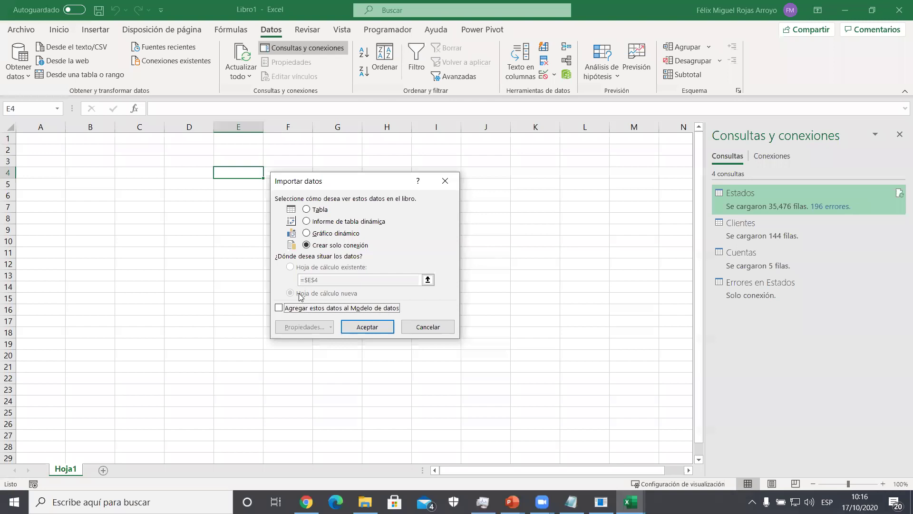
- Add the cleaned Estados query to the Data Model, loading 35,280 rows without errors
{"action": "left_click", "coordinate": [295, 308]}
{"action": "left_click", "coordinate": [368, 326]}
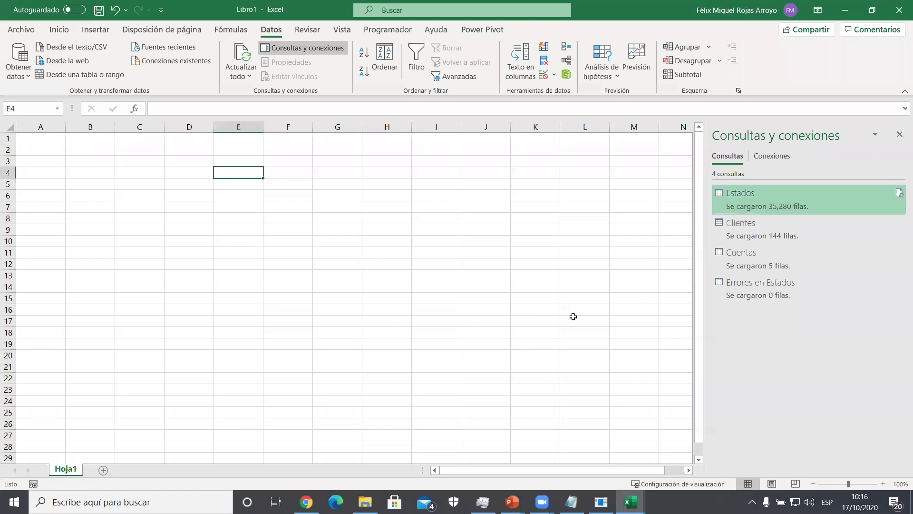
{"action": "mouse_move", "coordinate": [760, 255]}
- Briefly review the Get Data choices and the Estados query, then return to the workbook
{"action": "left_click", "coordinate": [18, 61]}
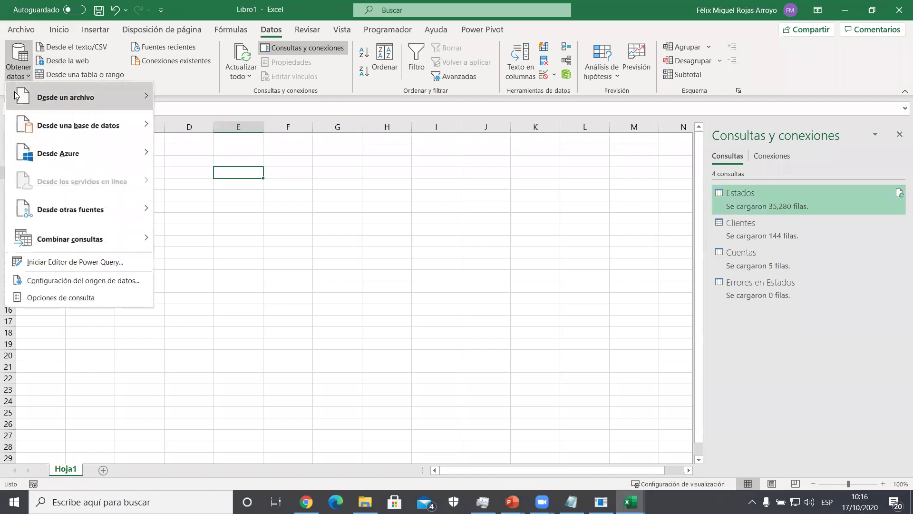
{"action": "mouse_move", "coordinate": [108, 101]}
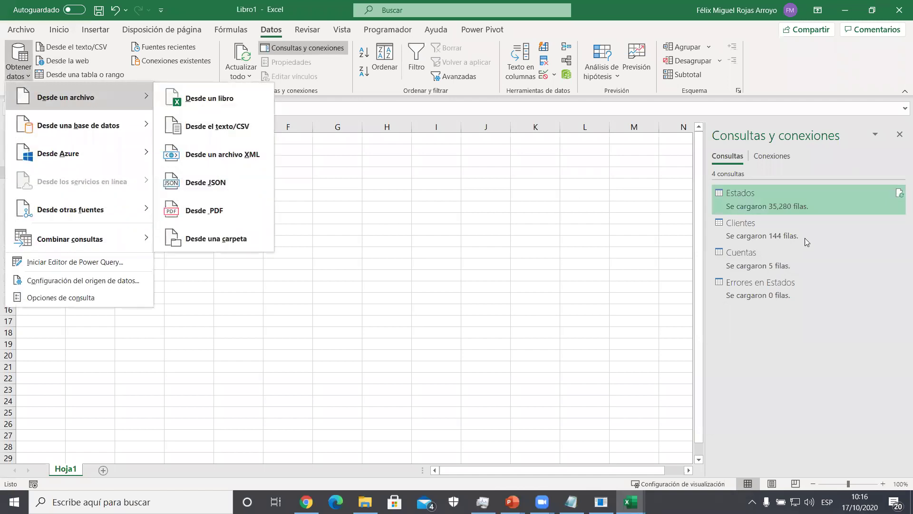
{"action": "left_click", "coordinate": [824, 213]}
{"action": "double_click", "coordinate": [819, 202]}
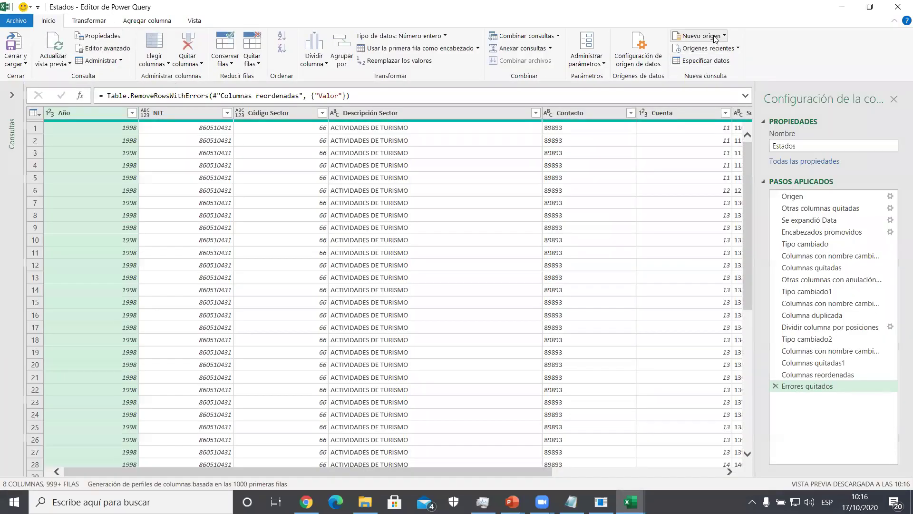
{"action": "left_click", "coordinate": [715, 38]}
{"action": "mouse_move", "coordinate": [718, 49]}
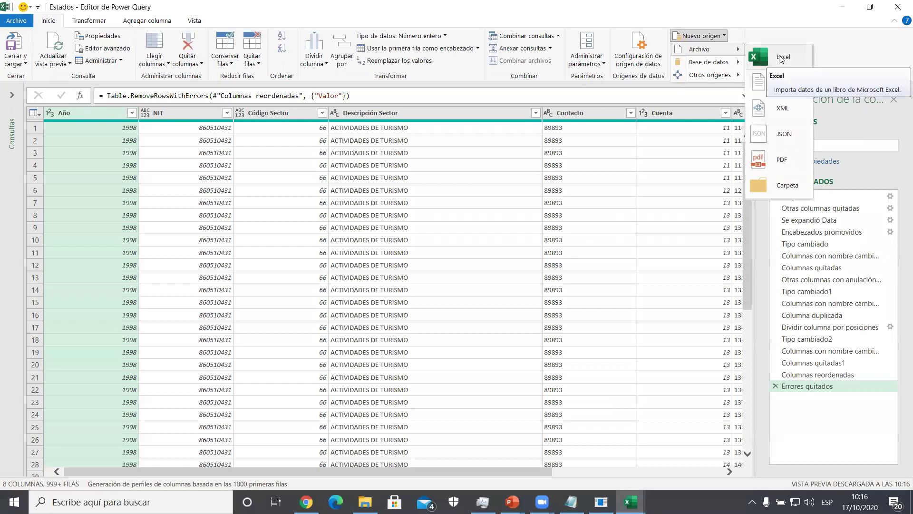
{"action": "left_click", "coordinate": [898, 7]}
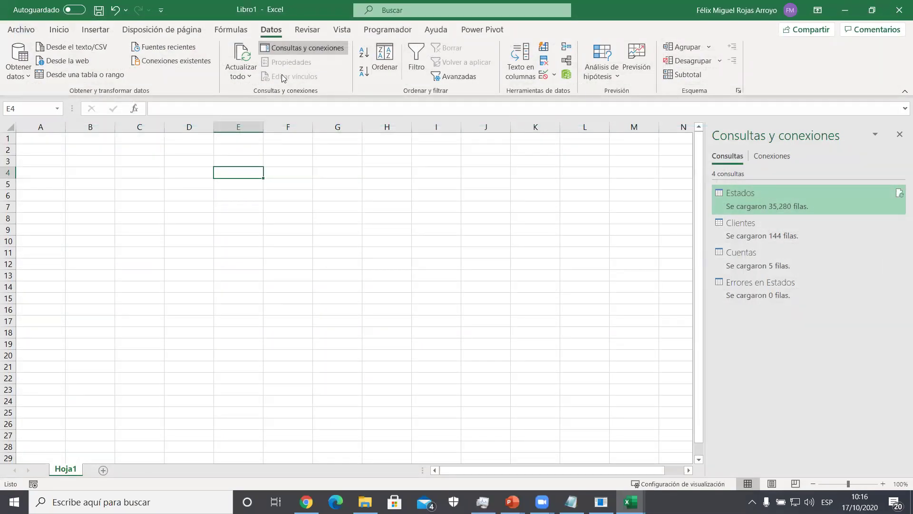
{"action": "left_click", "coordinate": [475, 32]}
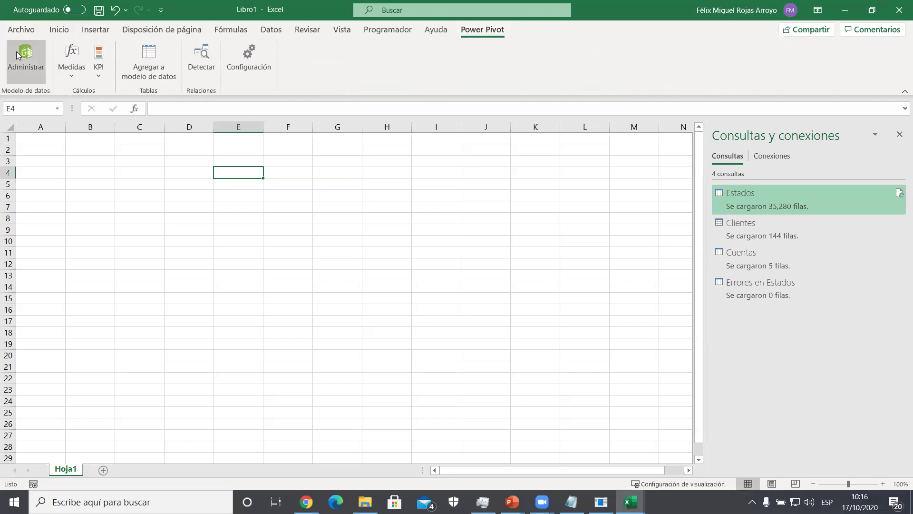
- Open the Power Pivot data model and review its existing connections
{"action": "left_click", "coordinate": [16, 53]}
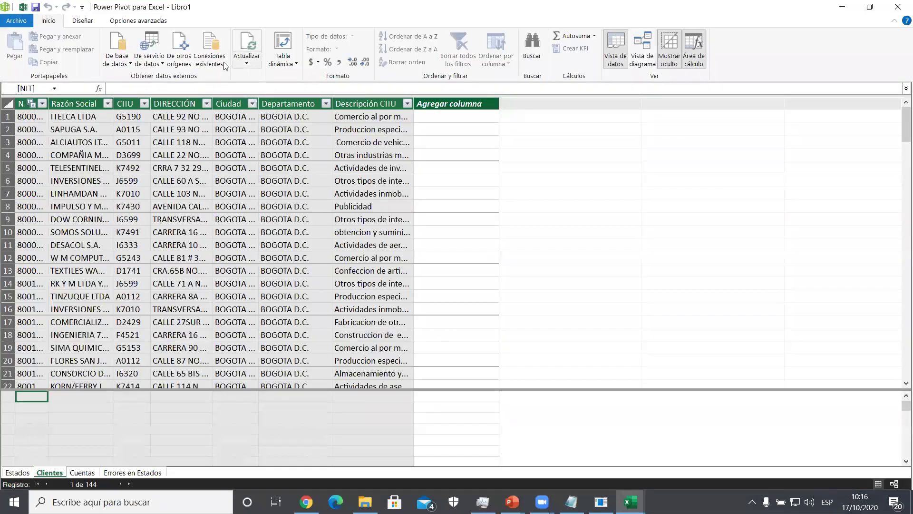
{"action": "left_click", "coordinate": [211, 63]}
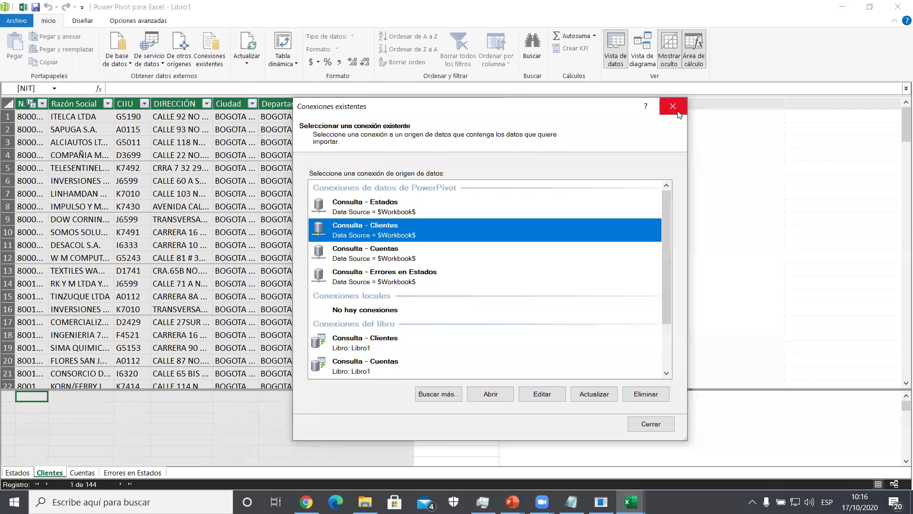
{"action": "left_click", "coordinate": [671, 108]}
- Begin importing the Vendedores Excel workbook with first-row headers, then cancel the import
{"action": "left_click", "coordinate": [179, 50]}
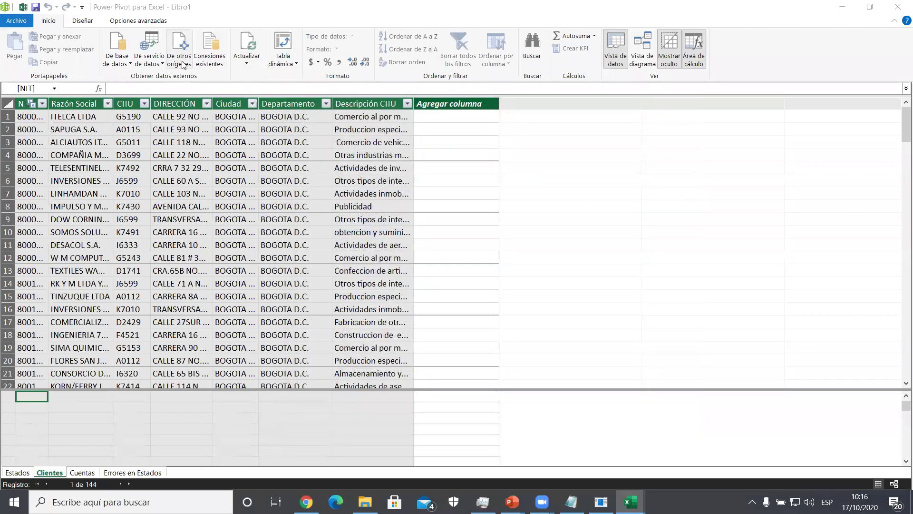
{"action": "left_click_drag", "start_coordinate": [670, 186], "coordinate": [668, 343]}
{"action": "left_click", "coordinate": [506, 342]}
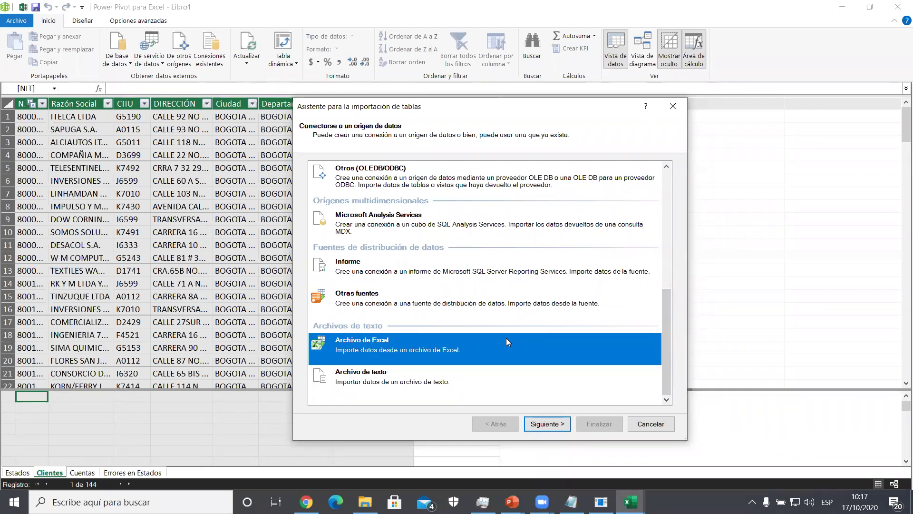
{"action": "left_click", "coordinate": [542, 424]}
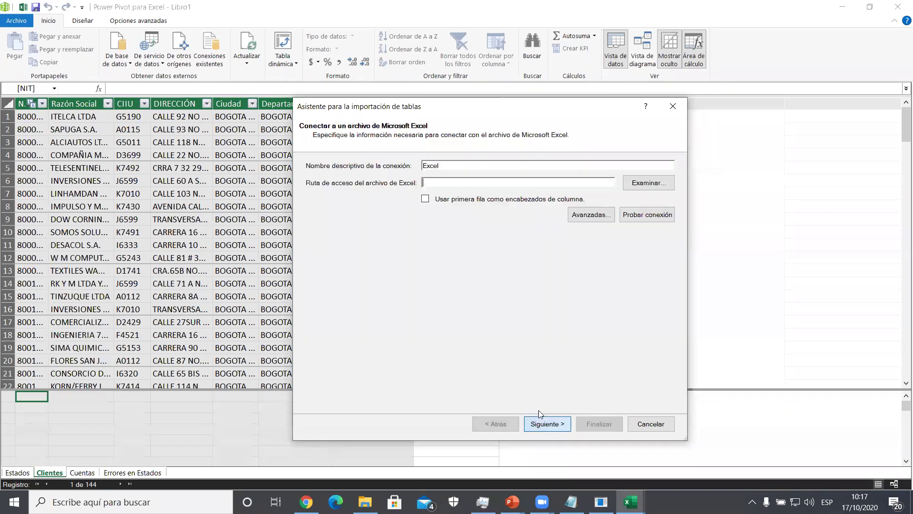
{"action": "left_click", "coordinate": [648, 182]}
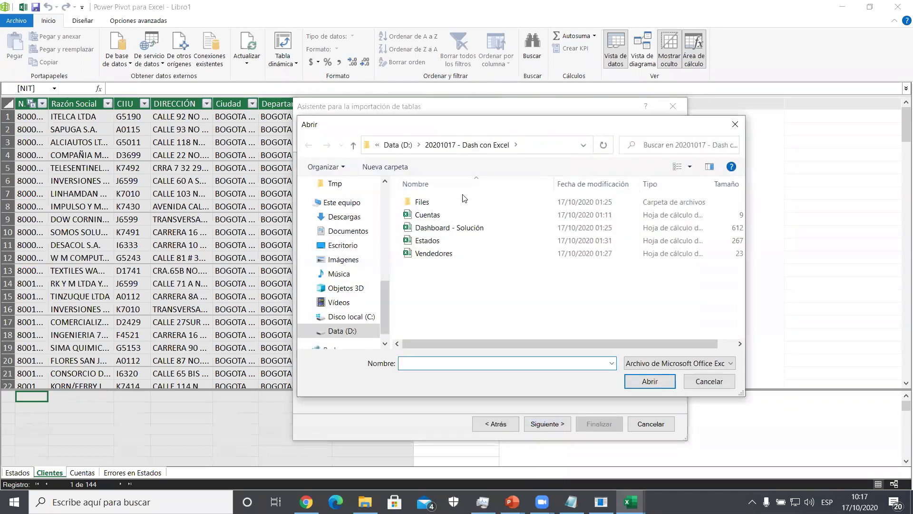
{"action": "left_click", "coordinate": [417, 253]}
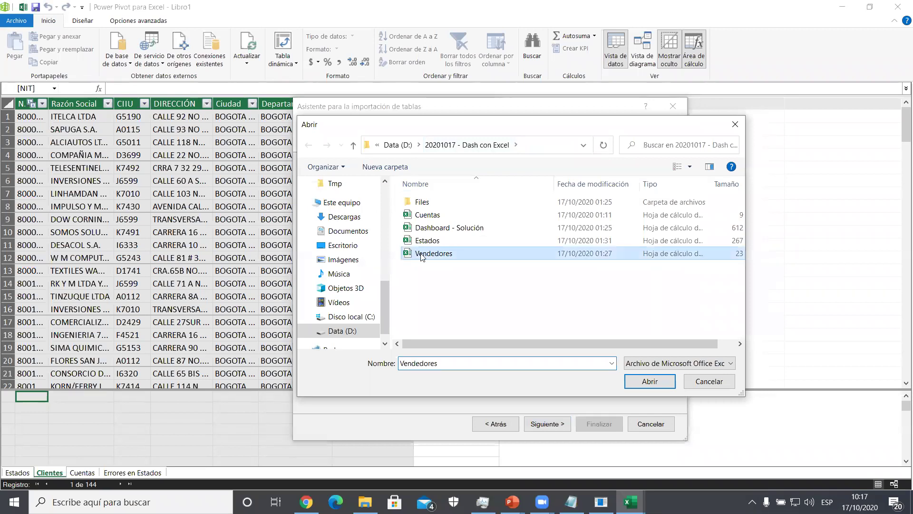
{"action": "left_click", "coordinate": [637, 383]}
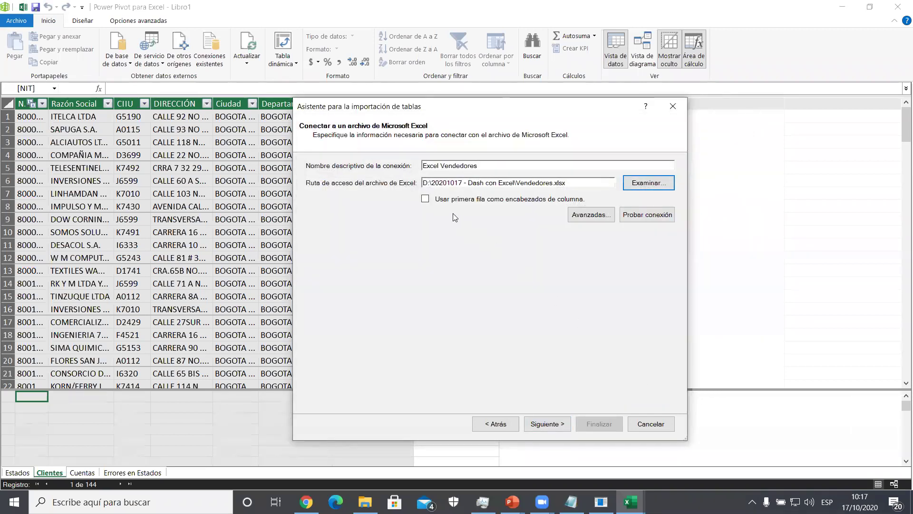
{"action": "left_click", "coordinate": [426, 199]}
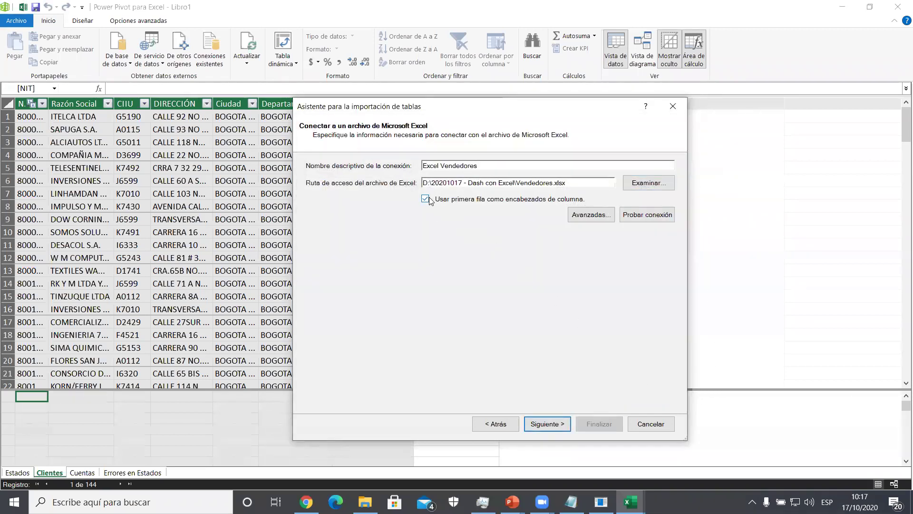
{"action": "left_click", "coordinate": [535, 423]}
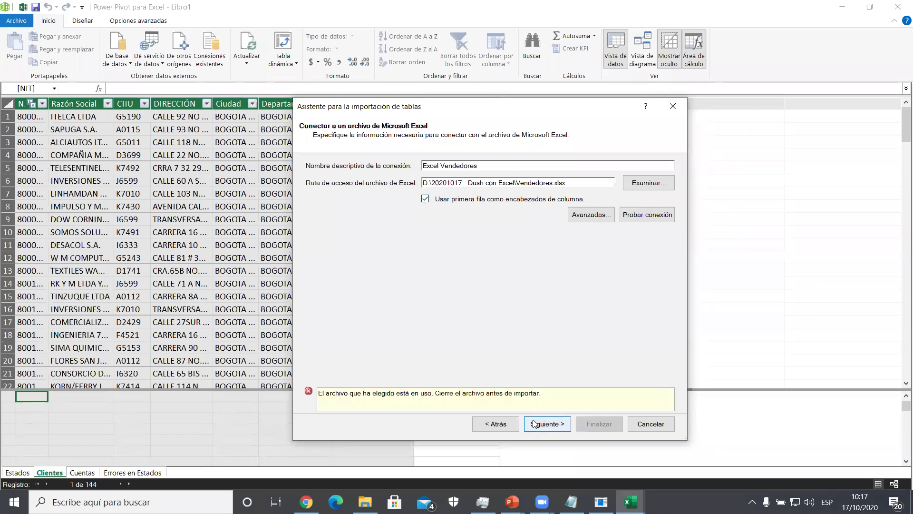
{"action": "left_click", "coordinate": [646, 425]}
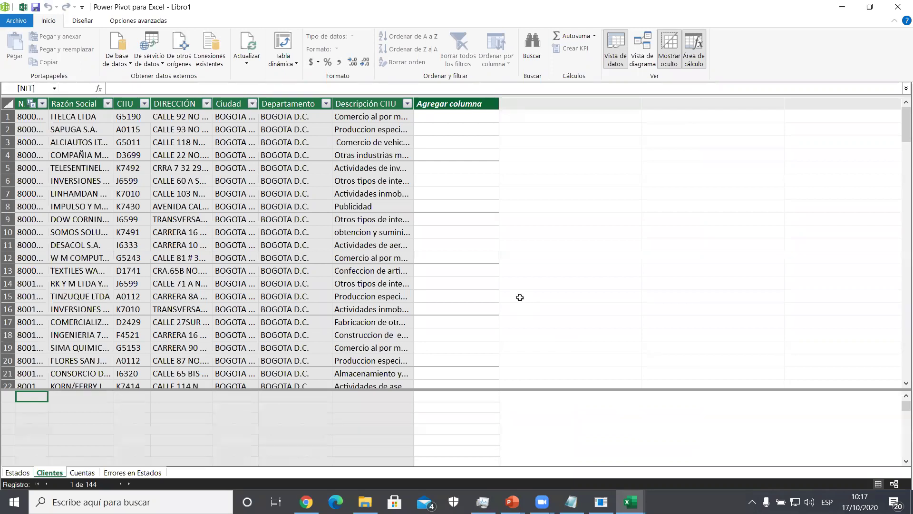
- Close the open Vendedores workbook so it is free, then reopen the Power Pivot window
{"action": "left_click", "coordinate": [630, 502]}
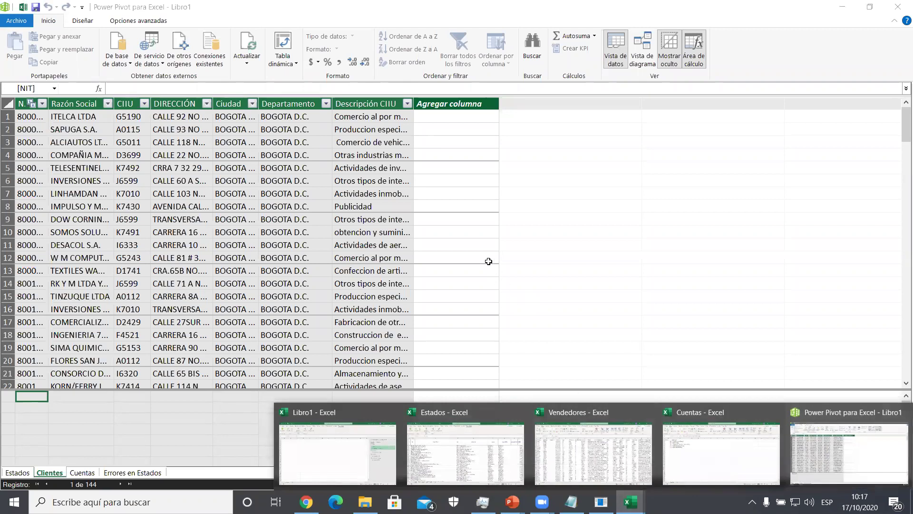
{"action": "left_click", "coordinate": [557, 433]}
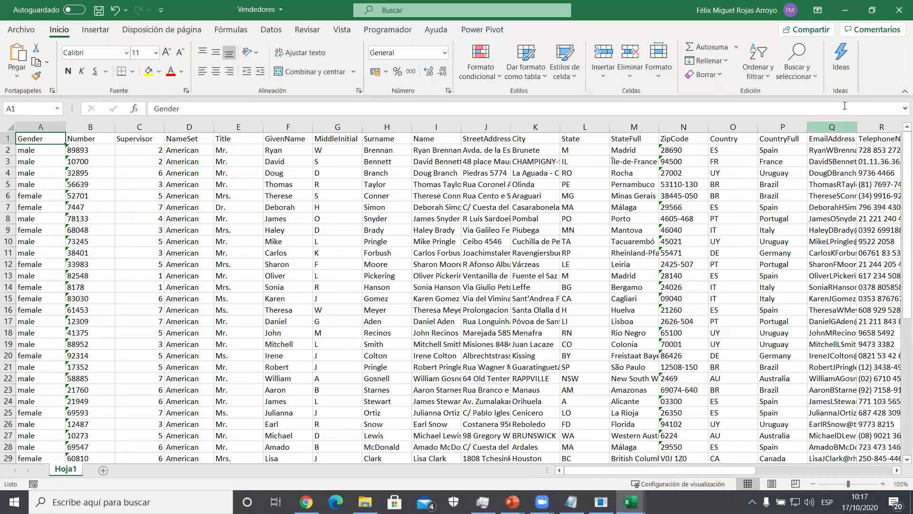
{"action": "left_click", "coordinate": [899, 10]}
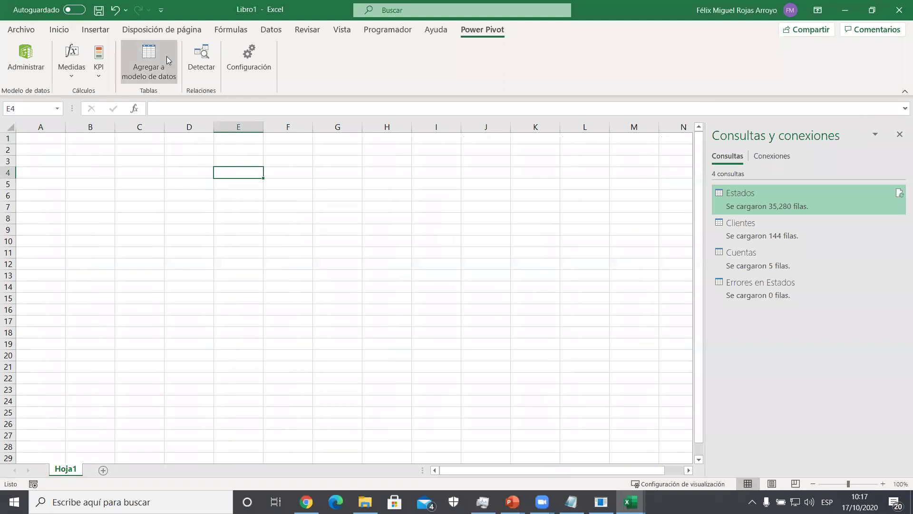
{"action": "left_click", "coordinate": [27, 57]}
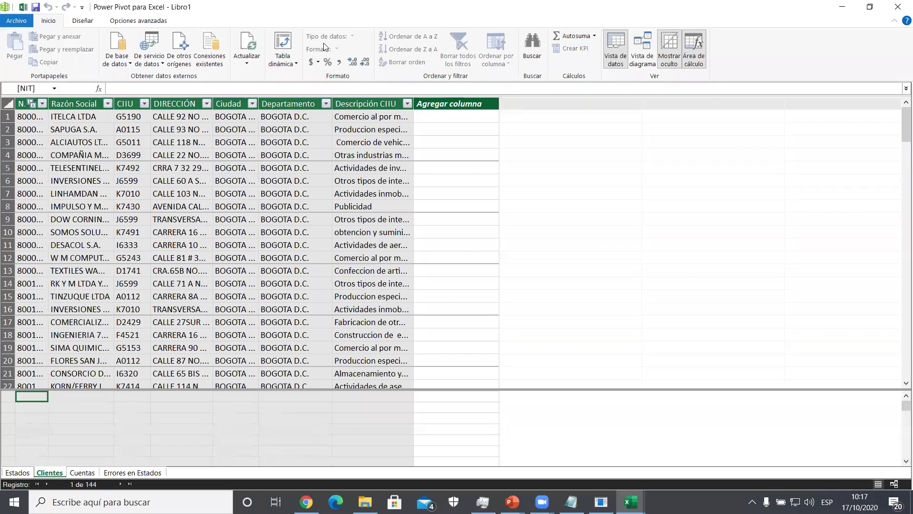
- Connect to Vendedores.xlsx as an Excel source, using the first row as column headers
{"action": "left_click", "coordinate": [179, 51]}
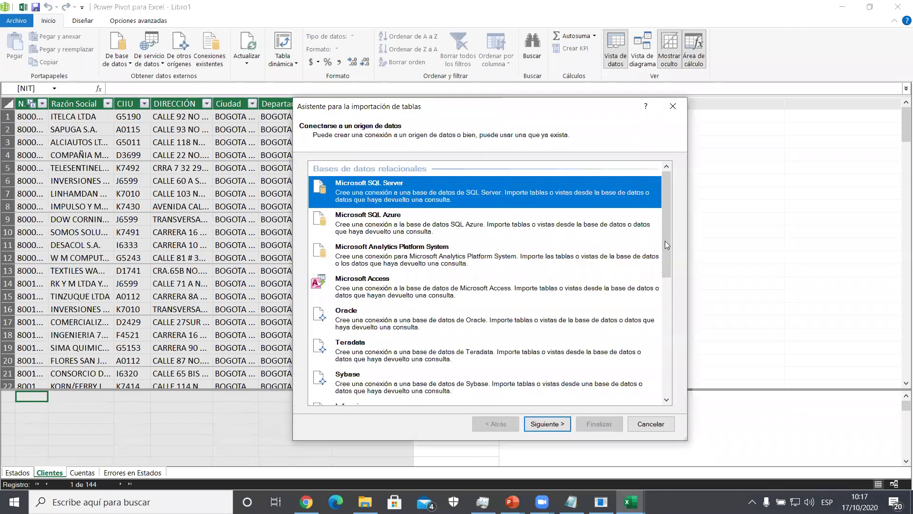
{"action": "left_click_drag", "start_coordinate": [671, 225], "coordinate": [671, 343]}
{"action": "left_click", "coordinate": [425, 352]}
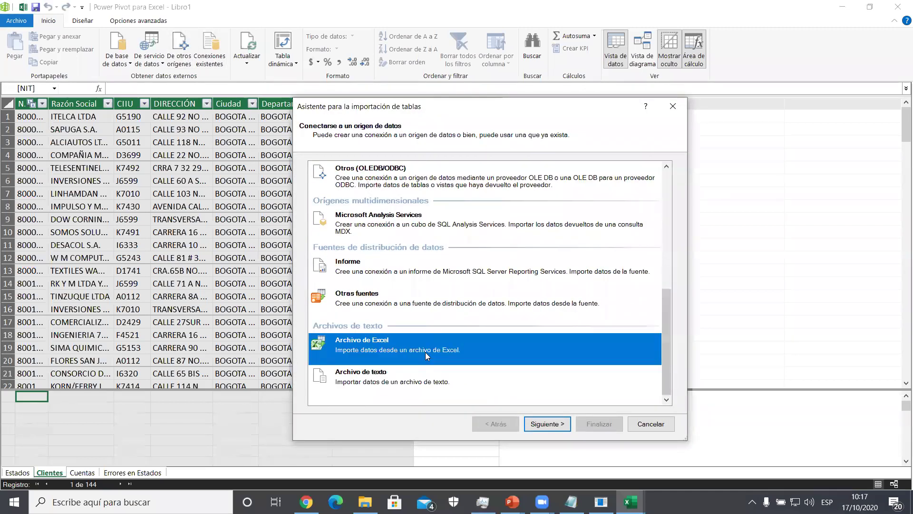
{"action": "left_click", "coordinate": [548, 423]}
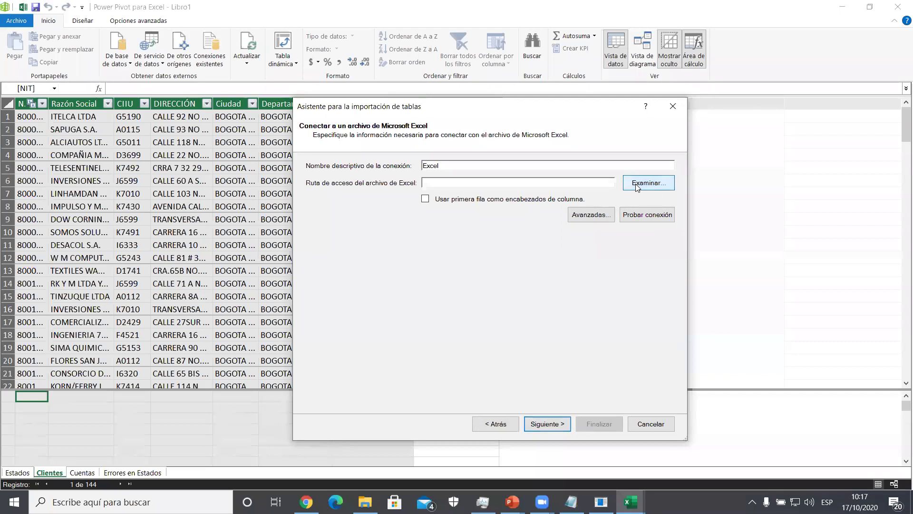
{"action": "left_click", "coordinate": [657, 183]}
{"action": "double_click", "coordinate": [431, 253]}
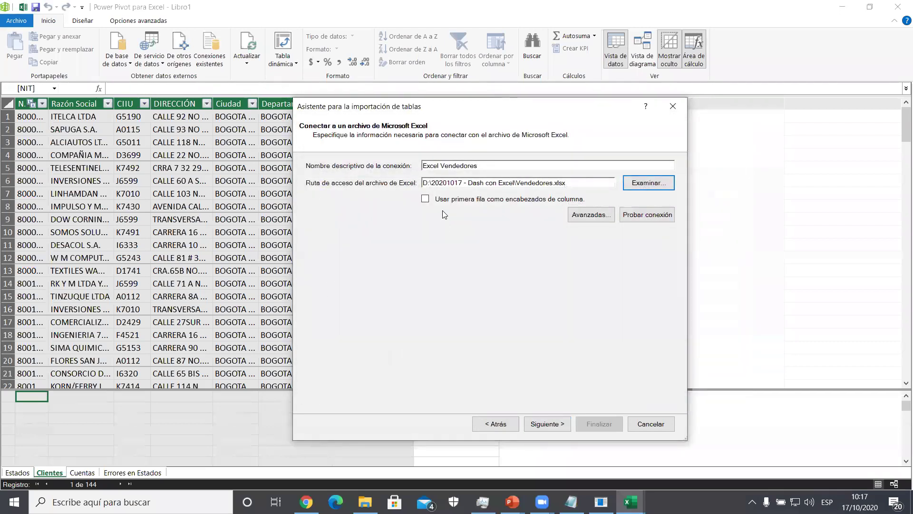
{"action": "left_click", "coordinate": [425, 199]}
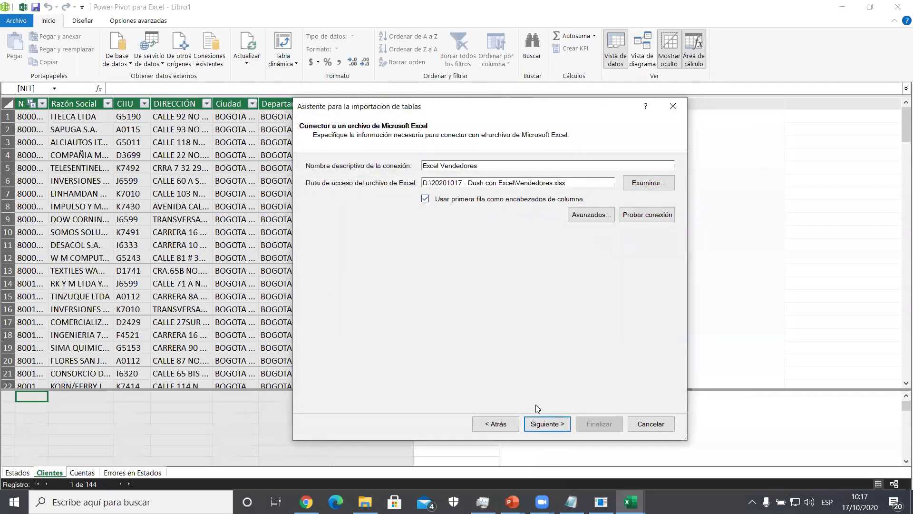
{"action": "left_click", "coordinate": [545, 423]}
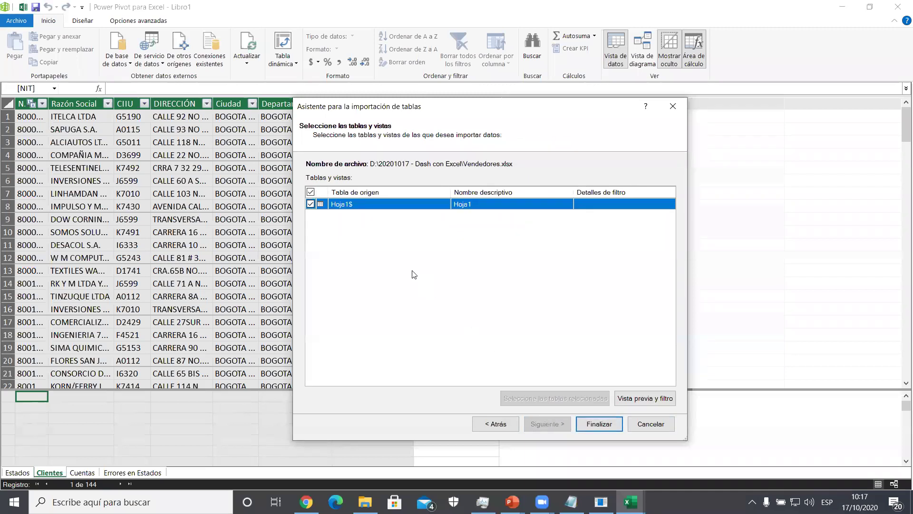
- Rename the Hoja1 table to Vendedores and finish importing its 49 rows
{"action": "left_click", "coordinate": [475, 209]}
{"action": "key", "text": "BackSpace"}
{"action": "key", "text": "BackSpace"}
{"action": "key", "text": "BackSpace"}
{"action": "key", "text": "BackSpace"}
{"action": "type", "text": "Vendedores"}
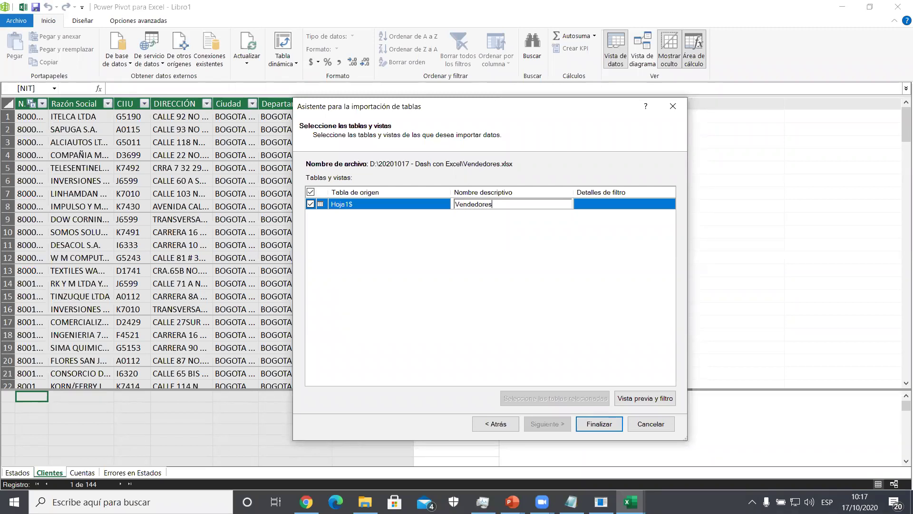
{"action": "left_click", "coordinate": [600, 423]}
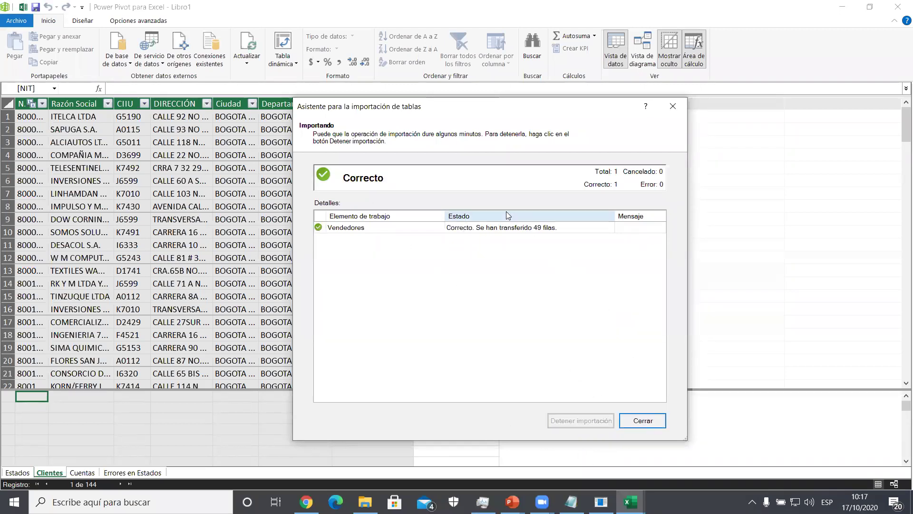
{"action": "left_click", "coordinate": [627, 422]}
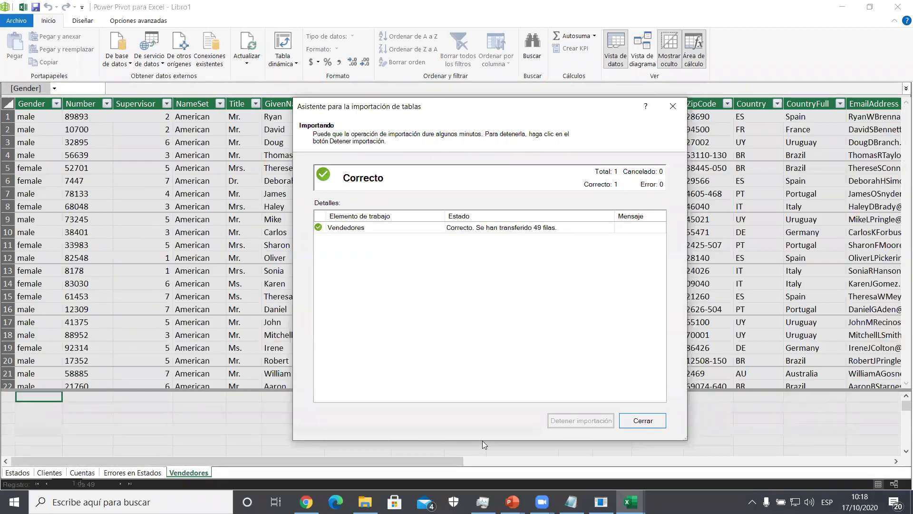
- Attempt to delete the Errores en Estados table, acknowledging the notice that a query created it
{"action": "left_click", "coordinate": [77, 104]}
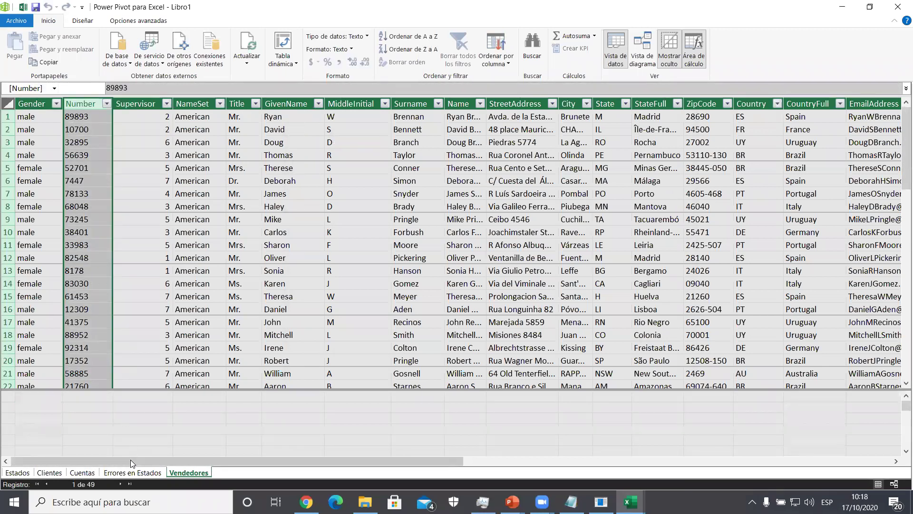
{"action": "left_click", "coordinate": [121, 472]}
{"action": "right_click", "coordinate": [122, 472]}
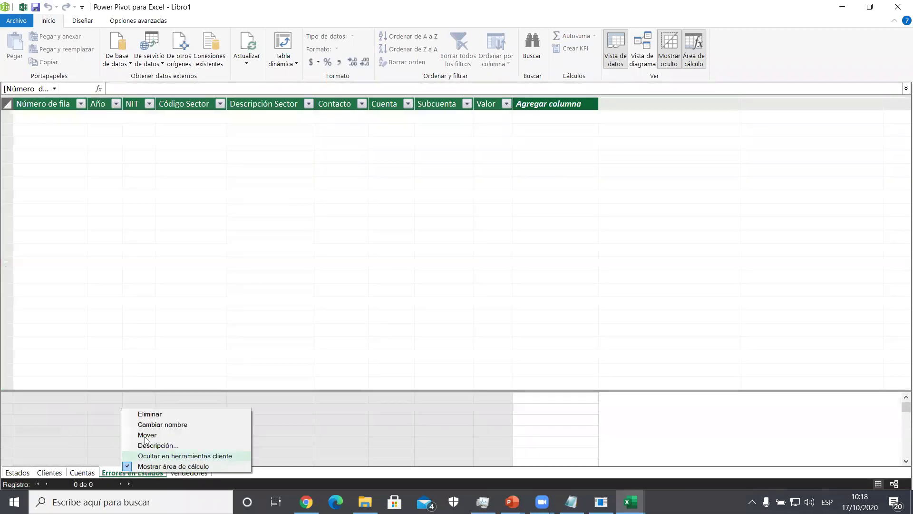
{"action": "left_click", "coordinate": [150, 413]}
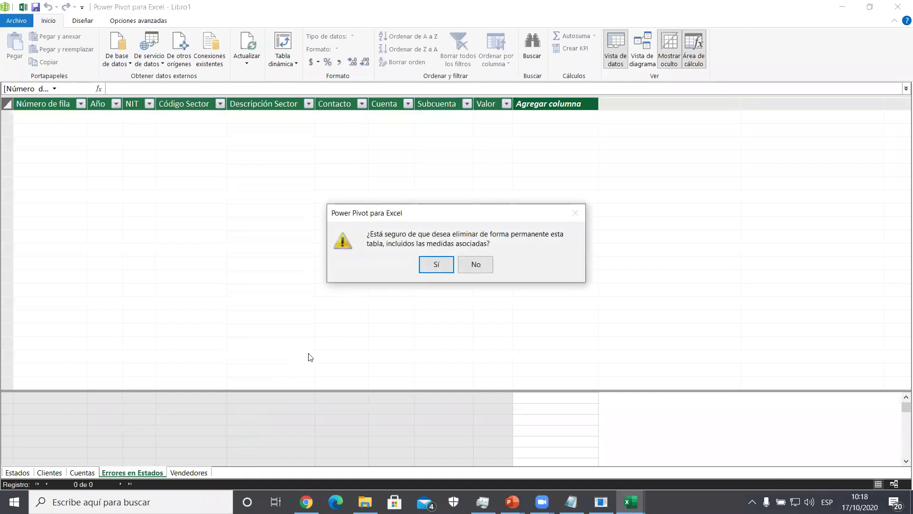
{"action": "left_click", "coordinate": [441, 274]}
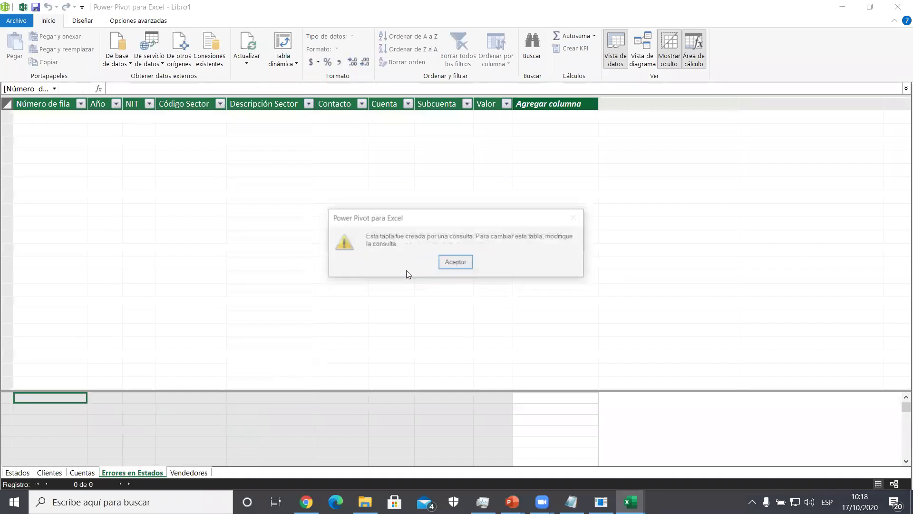
{"action": "left_click", "coordinate": [460, 264]}
- Check the Estados table's Contacto column, then show the model's diagram view
{"action": "left_click", "coordinate": [23, 473]}
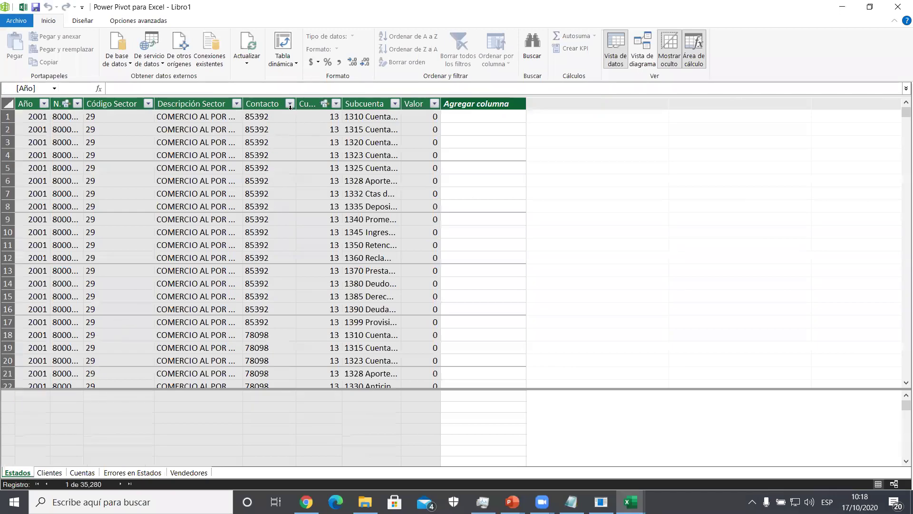
{"action": "left_click", "coordinate": [265, 104]}
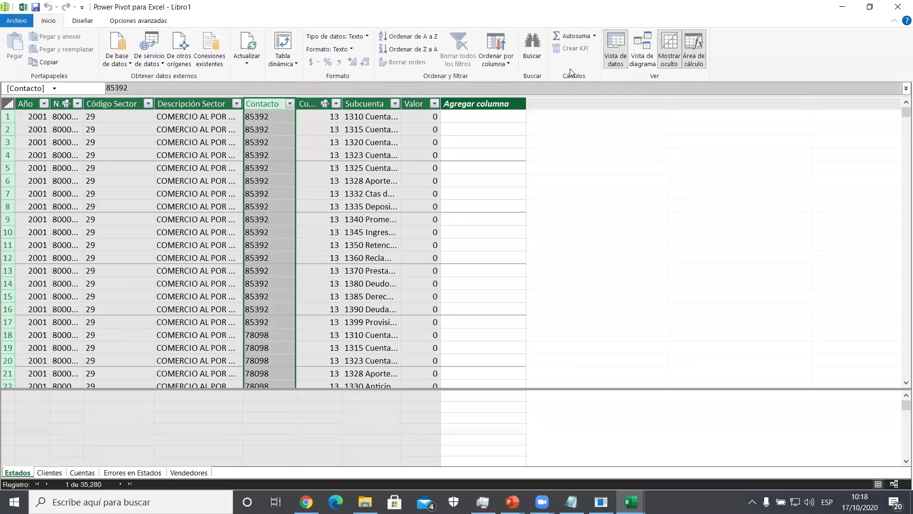
{"action": "left_click", "coordinate": [643, 39]}
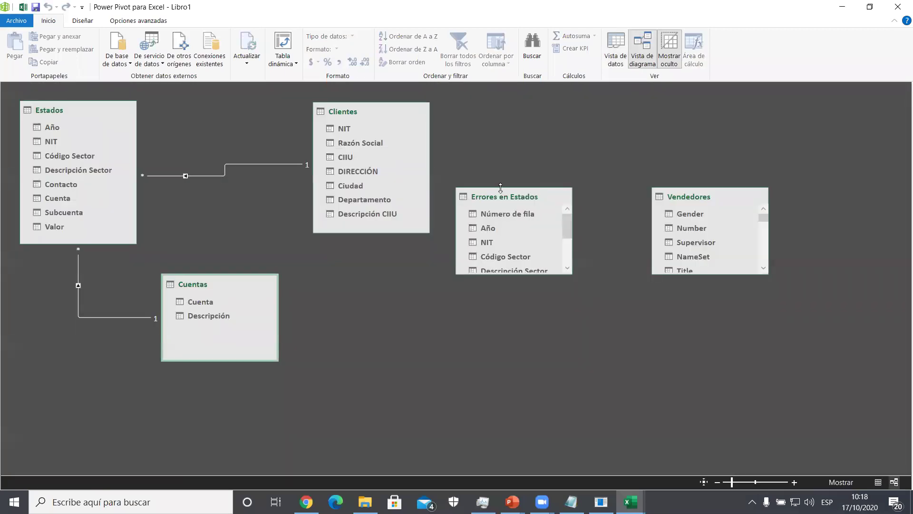
- Reposition Errores en Estados and an enlarged Vendedores, then relate Estados' Contacto to Vendedores' Number
{"action": "left_click_drag", "start_coordinate": [500, 193], "coordinate": [830, 123]}
{"action": "left_click_drag", "start_coordinate": [679, 201], "coordinate": [377, 282]}
{"action": "left_click_drag", "start_coordinate": [390, 358], "coordinate": [398, 424]}
{"action": "left_click", "coordinate": [403, 310]}
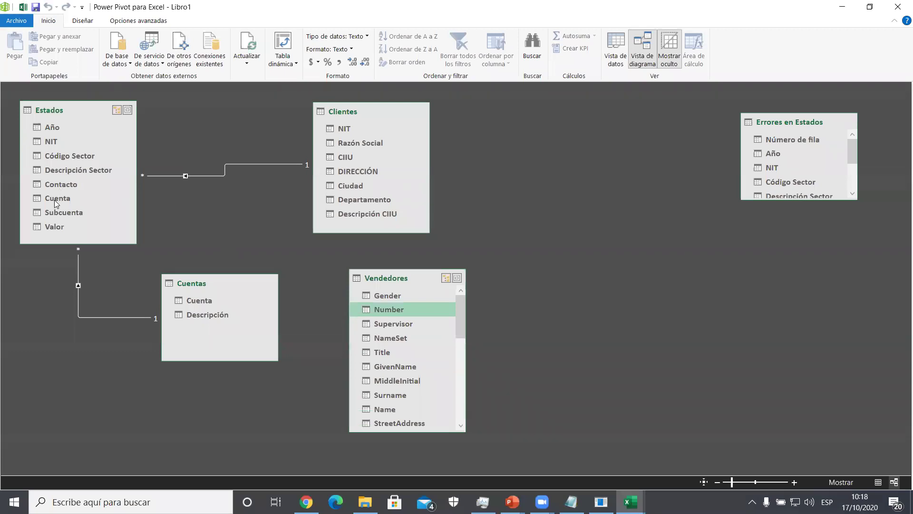
{"action": "left_click", "coordinate": [59, 182]}
{"action": "left_click_drag", "start_coordinate": [77, 184], "coordinate": [372, 309]}
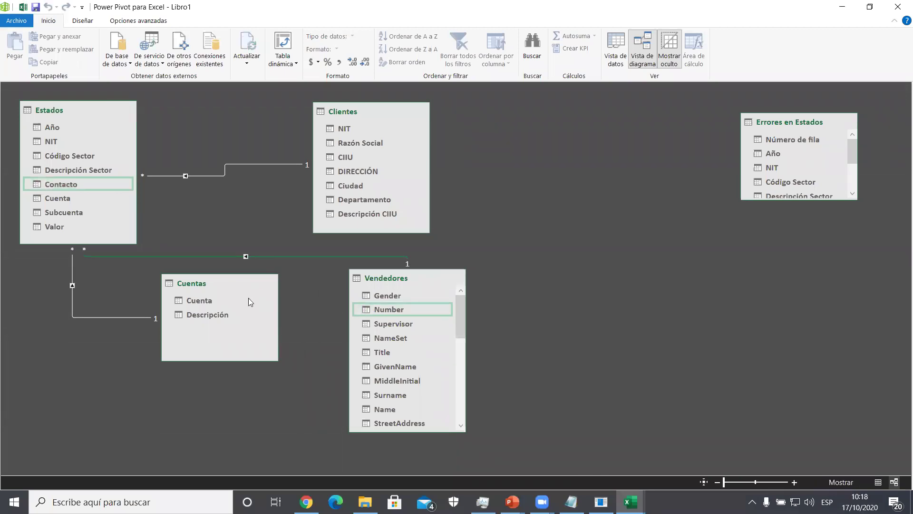
- Move Cuentas to the lower left and Vendedores further left, then close Power Pivot
{"action": "left_click_drag", "start_coordinate": [239, 283], "coordinate": [202, 333]}
{"action": "left_click_drag", "start_coordinate": [389, 277], "coordinate": [342, 275]}
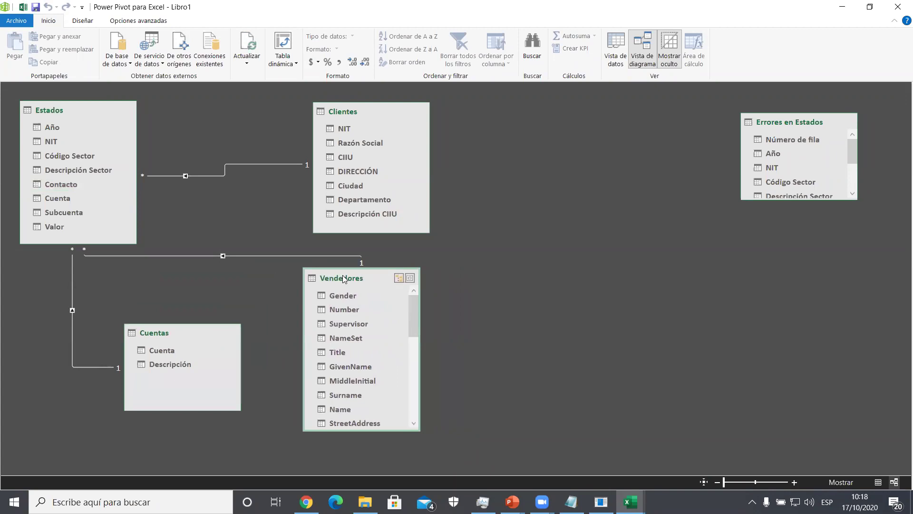
{"action": "mouse_move", "coordinate": [631, 502]}
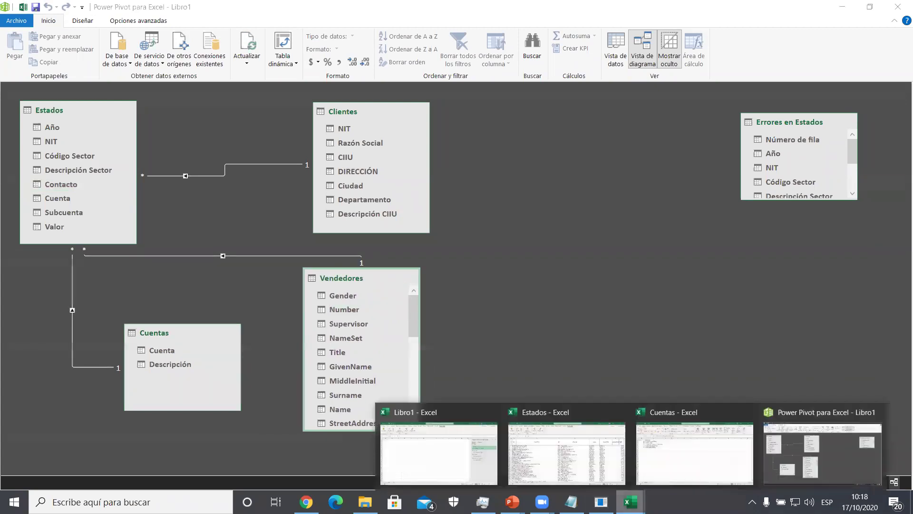
{"action": "left_click", "coordinate": [793, 469]}
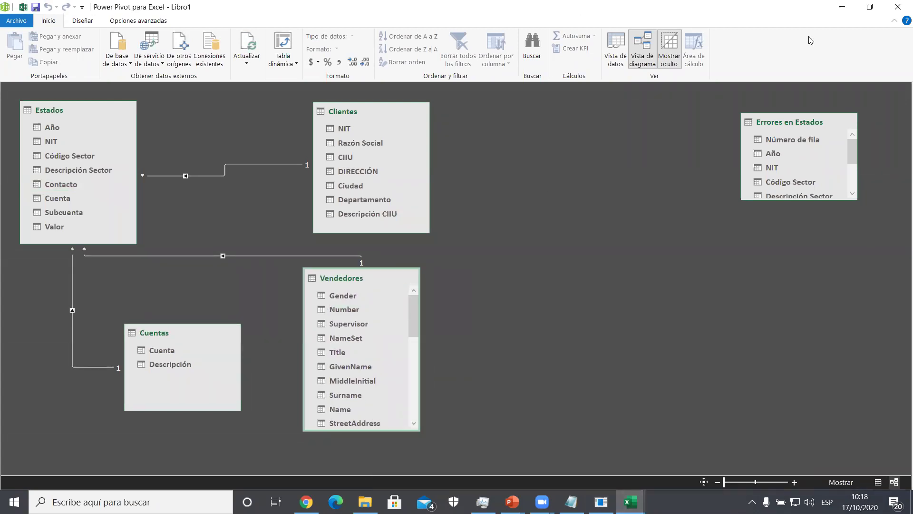
{"action": "left_click", "coordinate": [899, 7]}
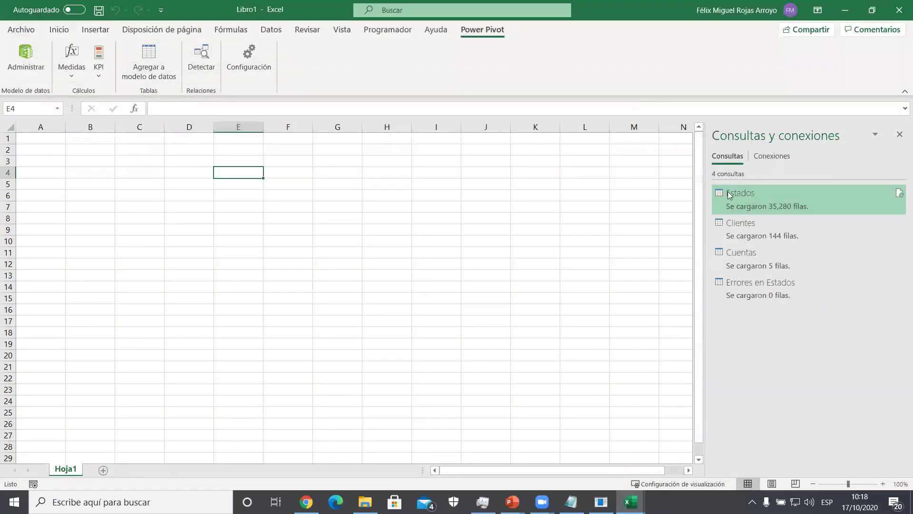
- Delete the Errores en Estados query and close Power Query Editor, keeping the changes
{"action": "double_click", "coordinate": [729, 195]}
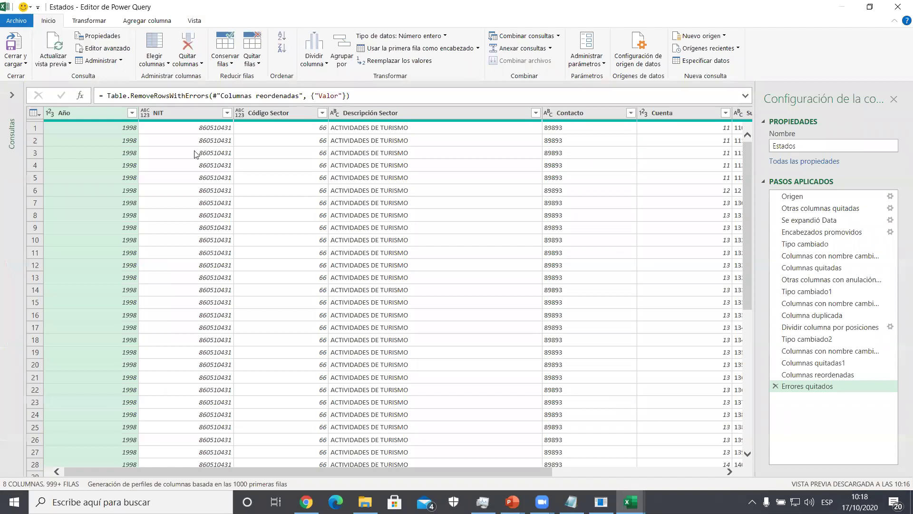
{"action": "left_click", "coordinate": [12, 95]}
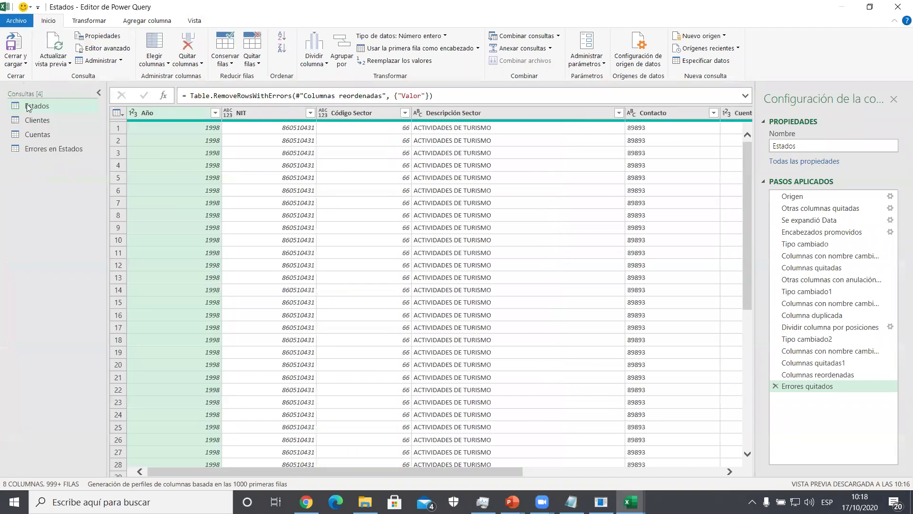
{"action": "right_click", "coordinate": [52, 151]}
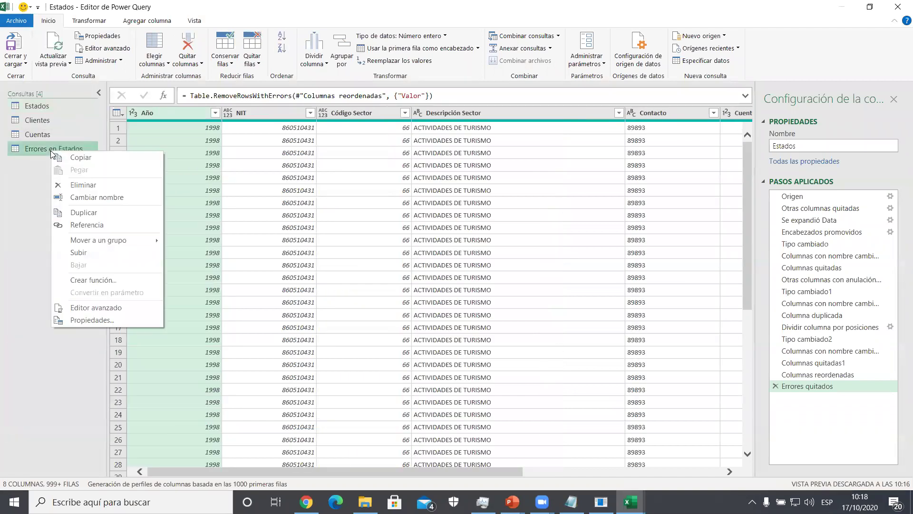
{"action": "left_click", "coordinate": [74, 184]}
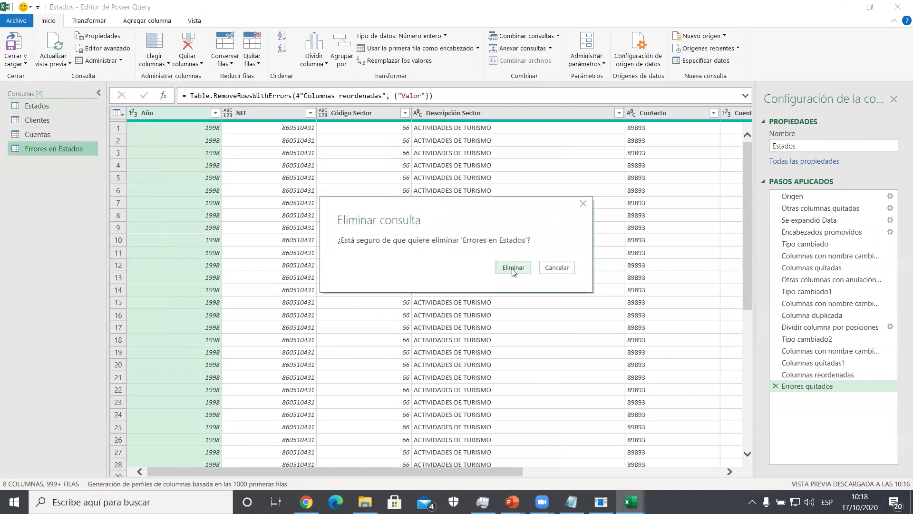
{"action": "left_click", "coordinate": [513, 268]}
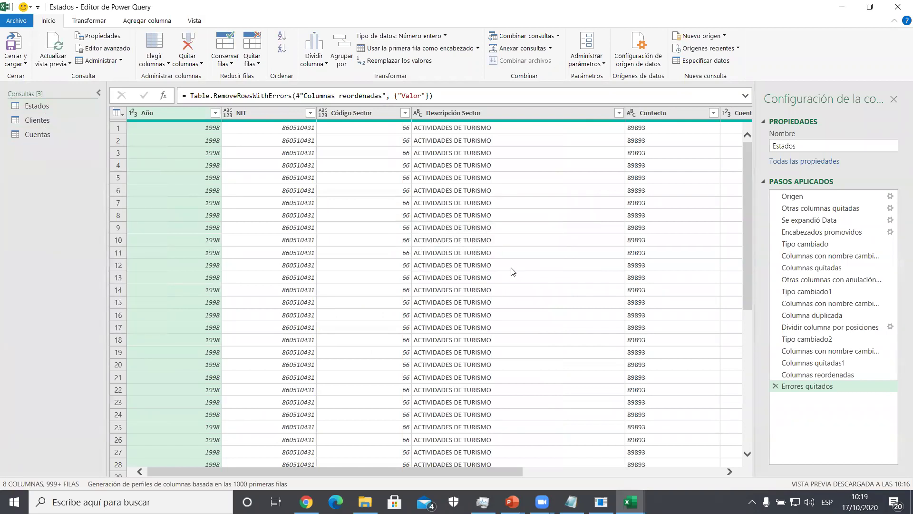
{"action": "left_click", "coordinate": [897, 6]}
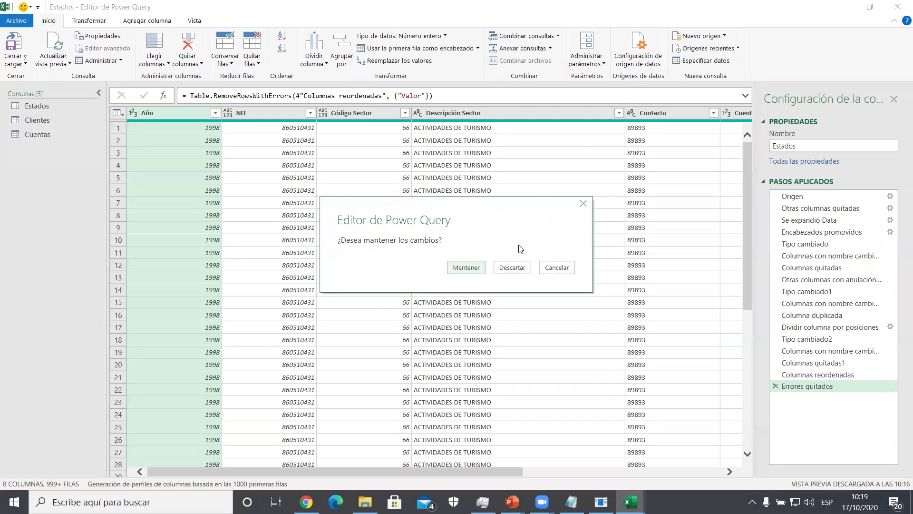
{"action": "left_click", "coordinate": [464, 267]}
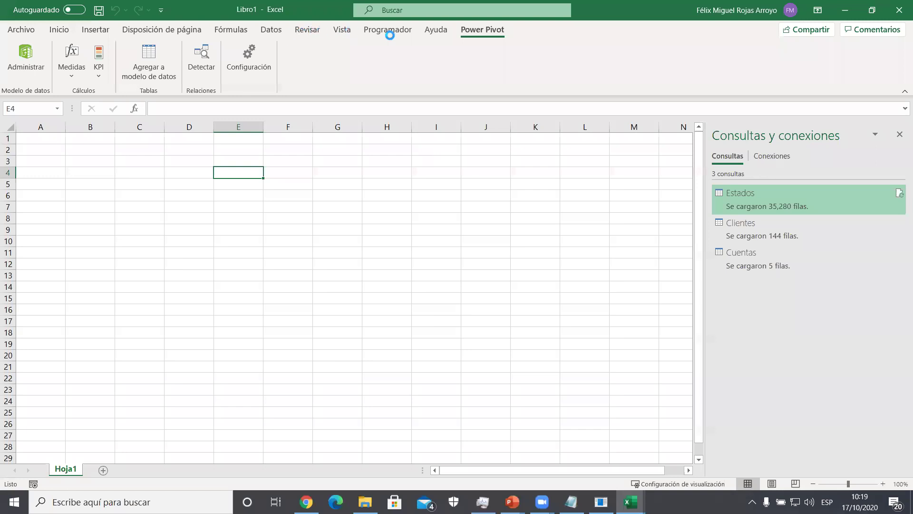
- Open the Power Pivot data model and show its relationship diagram
{"action": "left_click", "coordinate": [26, 55]}
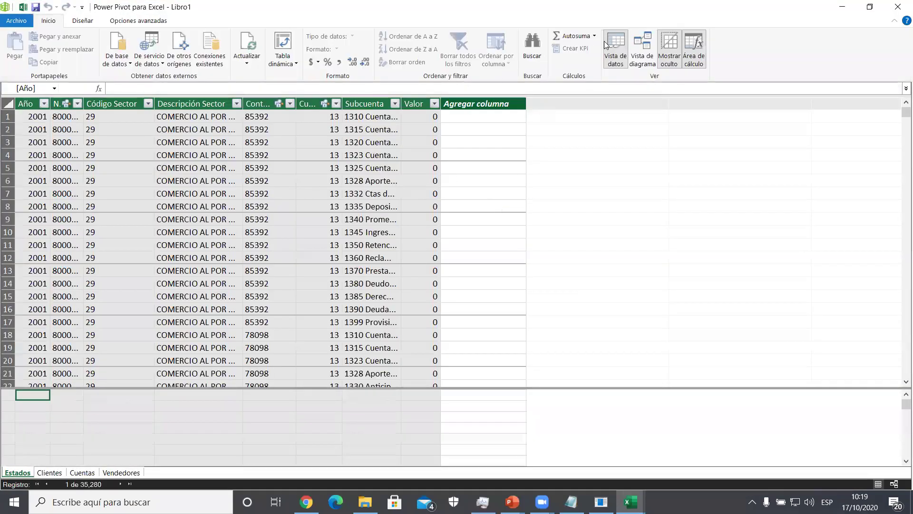
{"action": "left_click", "coordinate": [639, 39]}
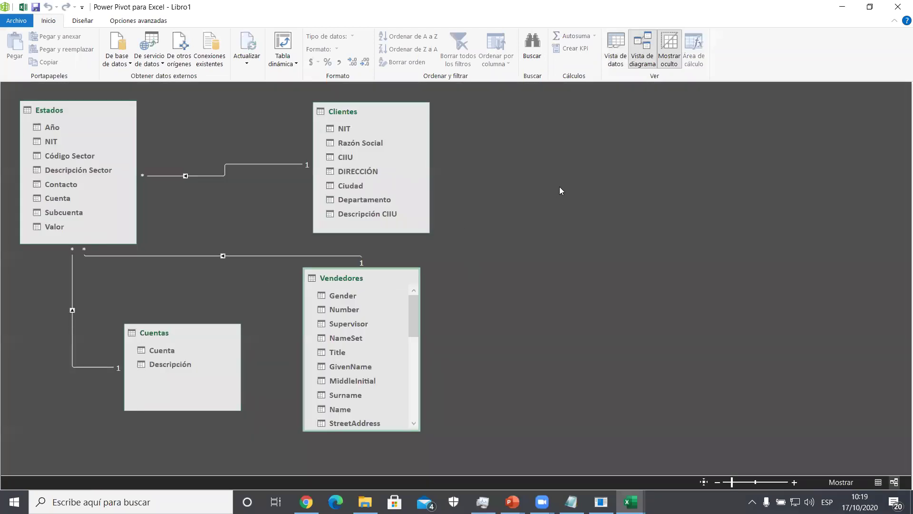
{"action": "left_click", "coordinate": [612, 39]}
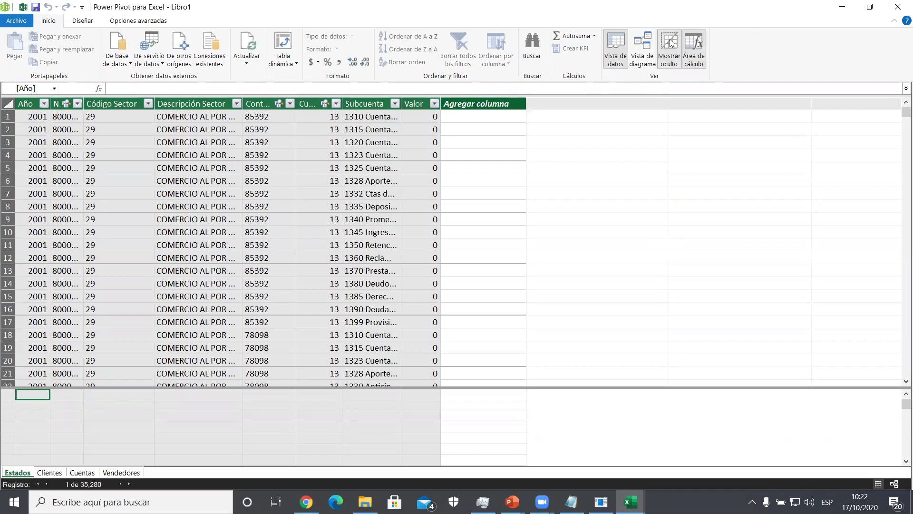
{"action": "left_click", "coordinate": [643, 50]}
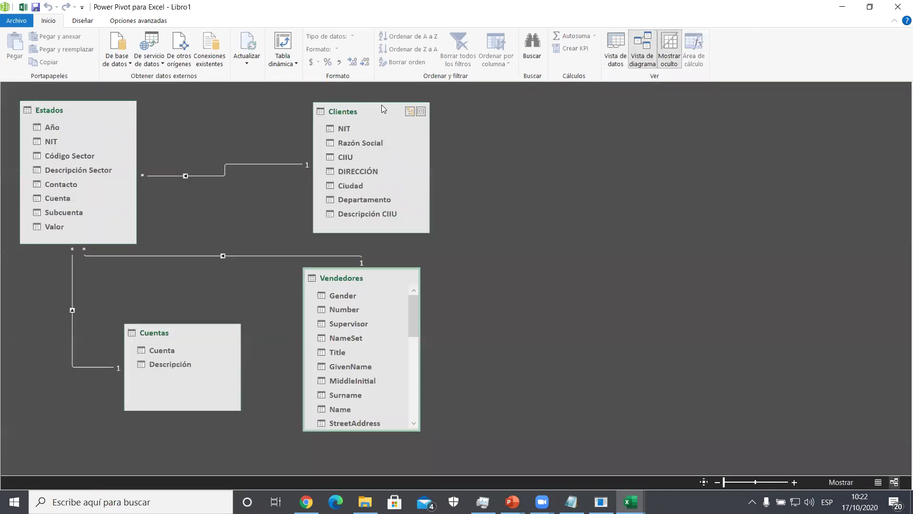
- Spread out the Clientes, Vendedores, Cuentas and Estados table boxes in the diagram
{"action": "left_click_drag", "start_coordinate": [380, 109], "coordinate": [410, 109]}
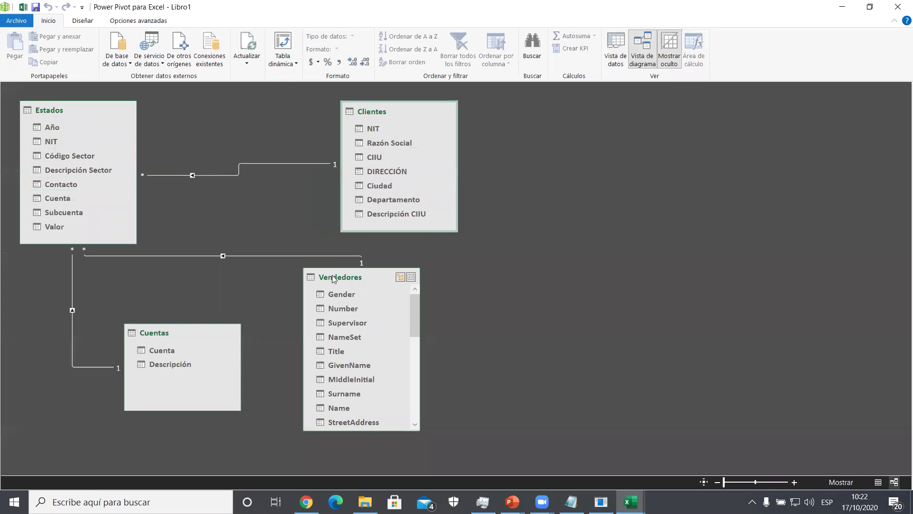
{"action": "left_click_drag", "start_coordinate": [332, 276], "coordinate": [361, 292]}
{"action": "left_click_drag", "start_coordinate": [195, 334], "coordinate": [191, 344]}
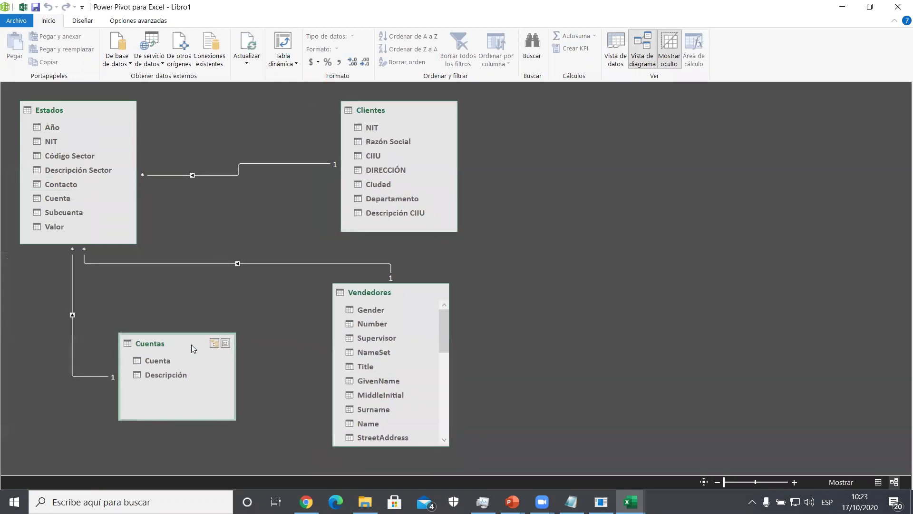
{"action": "left_click_drag", "start_coordinate": [84, 107], "coordinate": [143, 113]}
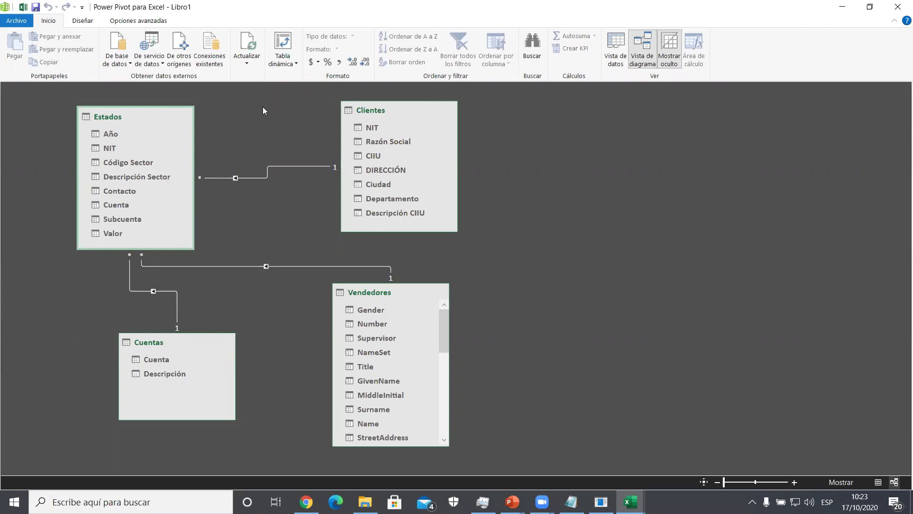
- Create a data-model PivotTable on the existing sheet at cell B2
{"action": "left_click", "coordinate": [284, 43]}
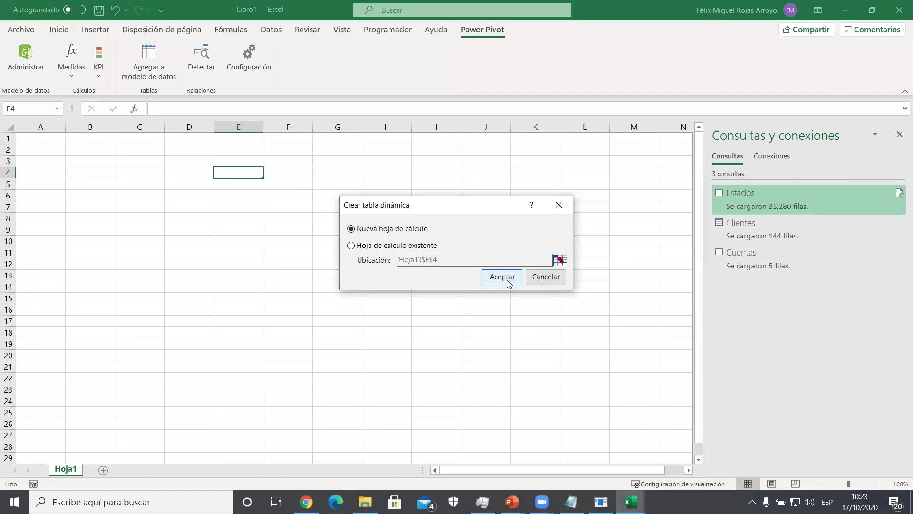
{"action": "left_click", "coordinate": [351, 246]}
{"action": "left_click", "coordinate": [561, 260]}
{"action": "left_click", "coordinate": [139, 161]}
{"action": "left_click", "coordinate": [90, 149]}
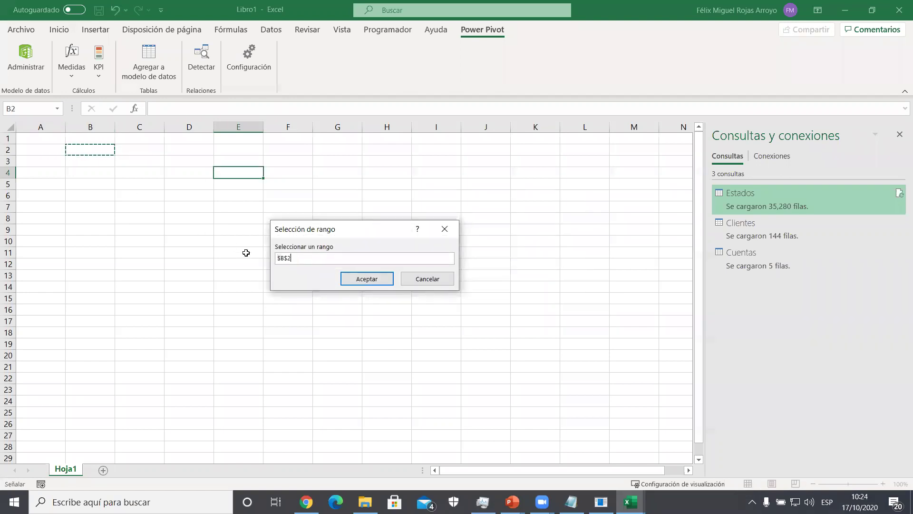
{"action": "left_click", "coordinate": [352, 277]}
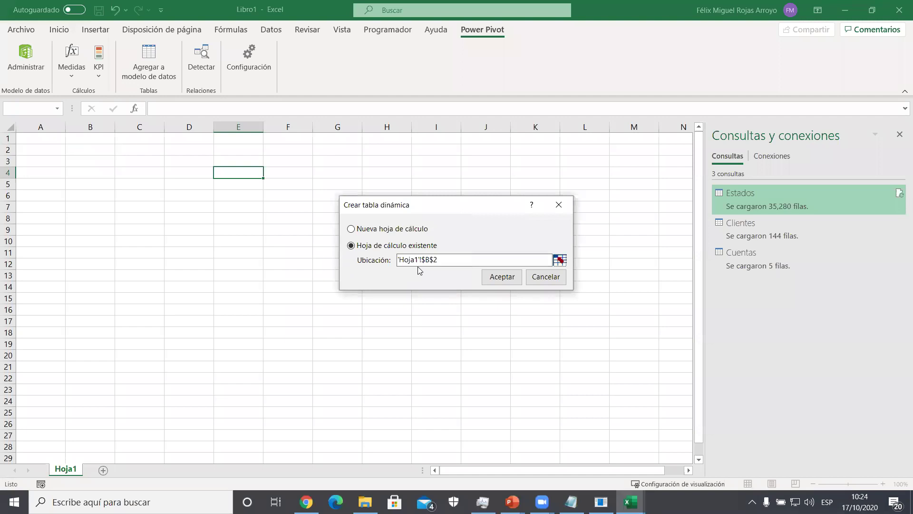
{"action": "left_click", "coordinate": [494, 280]}
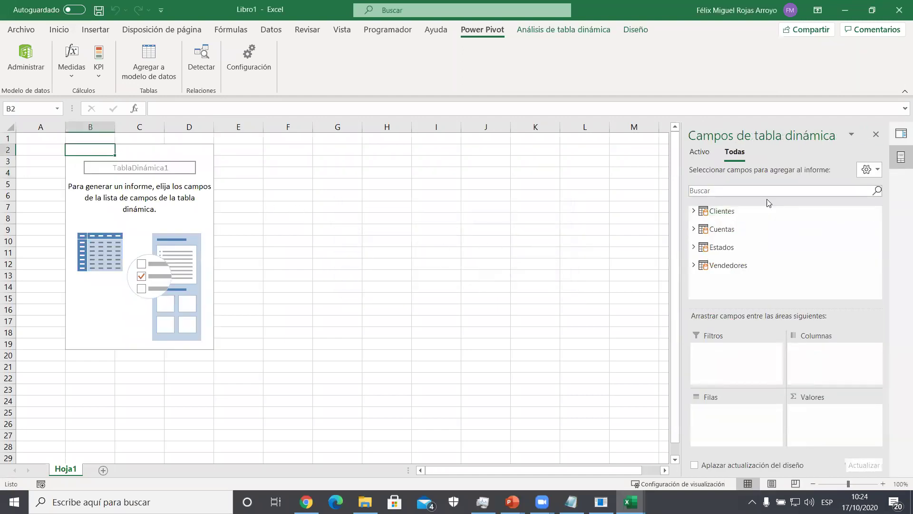
- Put Clientes' Razón Social in Rows with Cuentas' Descripción beneath it, removing Cuenta
{"action": "left_click", "coordinate": [695, 211]}
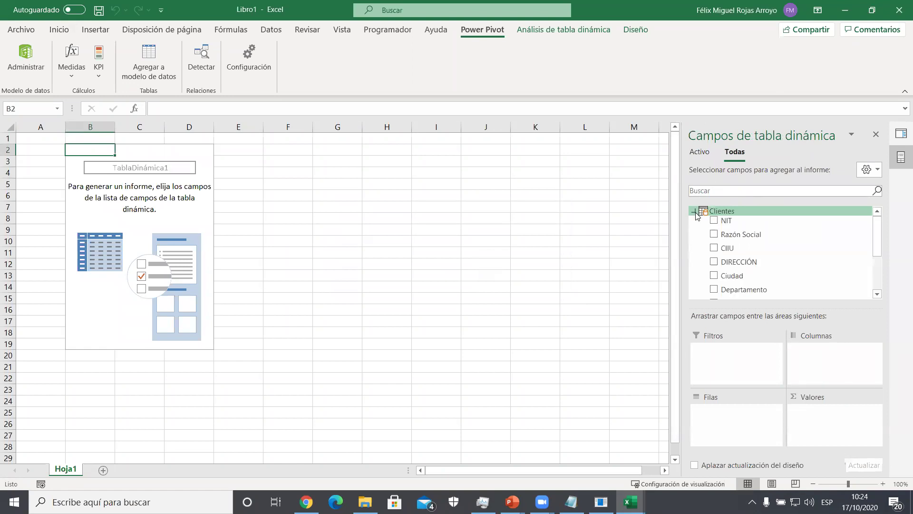
{"action": "left_click_drag", "start_coordinate": [725, 237], "coordinate": [719, 428]}
{"action": "scroll", "coordinate": [729, 261], "scroll_direction": "down", "scroll_amount": 1}
{"action": "scroll", "coordinate": [730, 261], "scroll_direction": "down", "scroll_amount": 1}
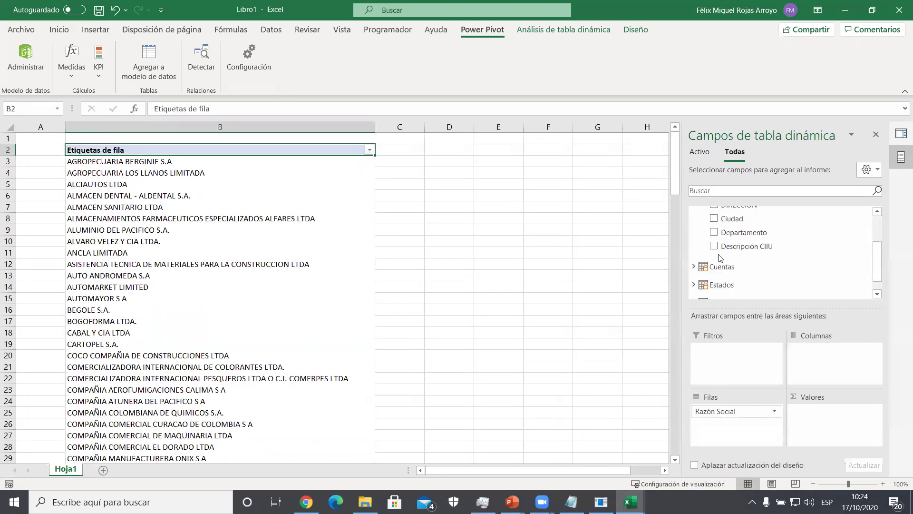
{"action": "left_click", "coordinate": [695, 266]}
{"action": "scroll", "coordinate": [700, 284], "scroll_direction": "down", "scroll_amount": 1}
{"action": "left_click_drag", "start_coordinate": [723, 249], "coordinate": [780, 434]}
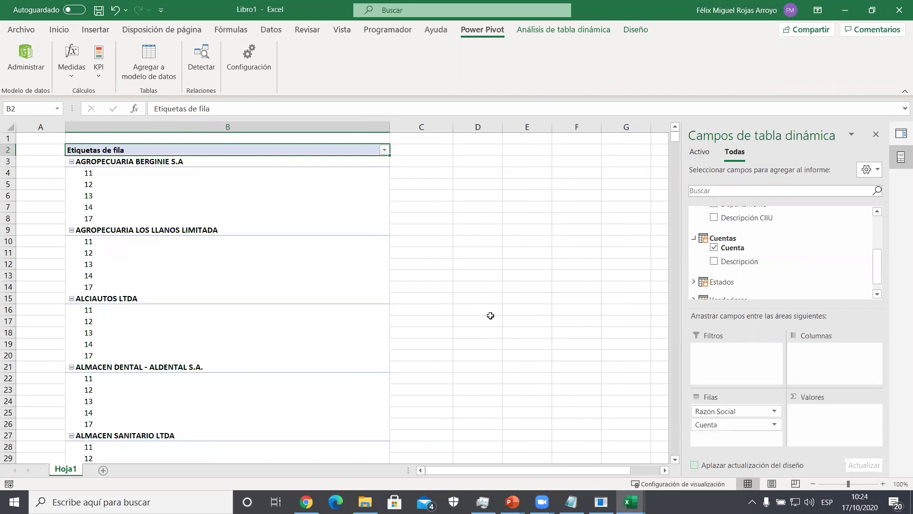
{"action": "scroll", "coordinate": [712, 277], "scroll_direction": "up", "scroll_amount": 2}
{"action": "scroll", "coordinate": [713, 277], "scroll_direction": "down", "scroll_amount": 2}
{"action": "left_click_drag", "start_coordinate": [764, 424], "coordinate": [666, 416]}
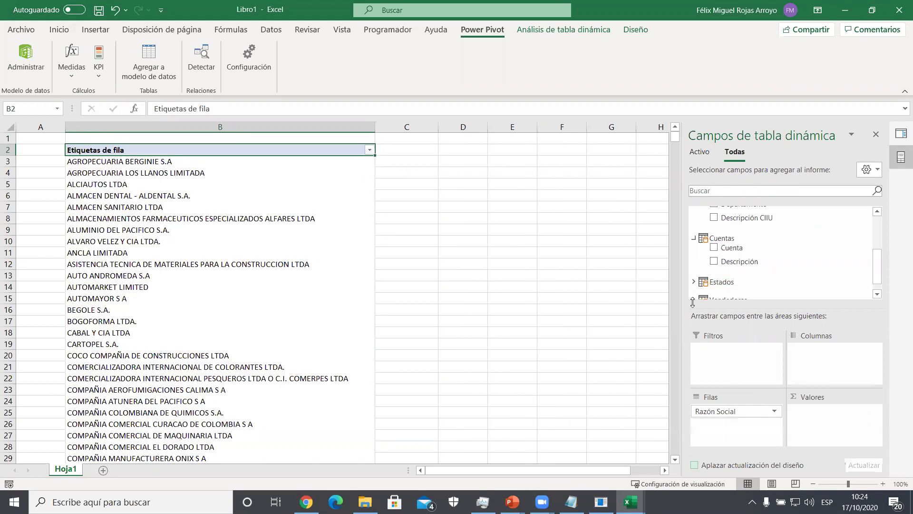
{"action": "left_click_drag", "start_coordinate": [739, 262], "coordinate": [726, 436]}
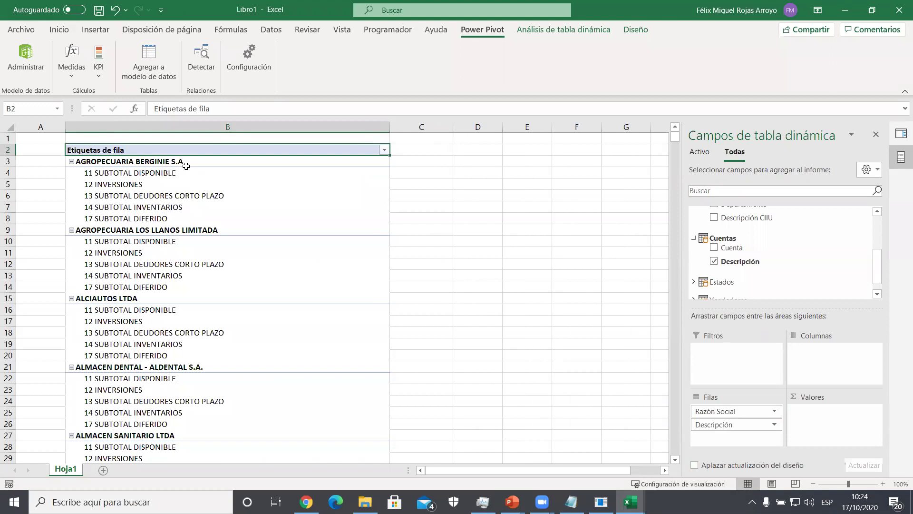
- Select the account rows under the first and second companies in the PivotTable
{"action": "left_click", "coordinate": [184, 164]}
{"action": "left_click_drag", "start_coordinate": [178, 173], "coordinate": [177, 210]}
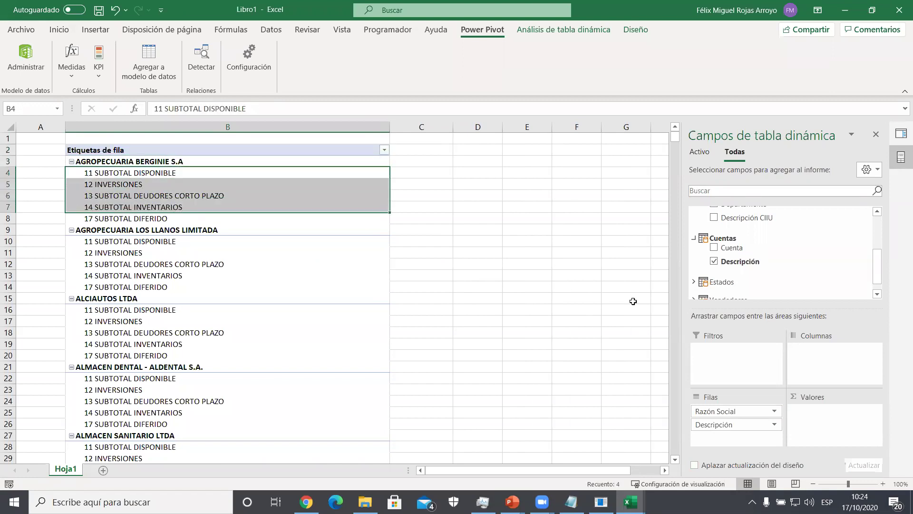
{"action": "left_click", "coordinate": [241, 175]}
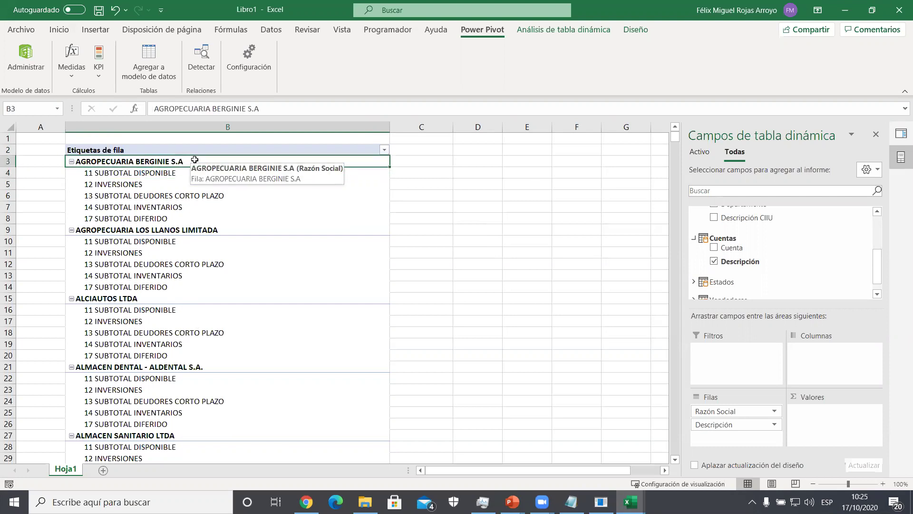
{"action": "left_click_drag", "start_coordinate": [190, 172], "coordinate": [185, 223]}
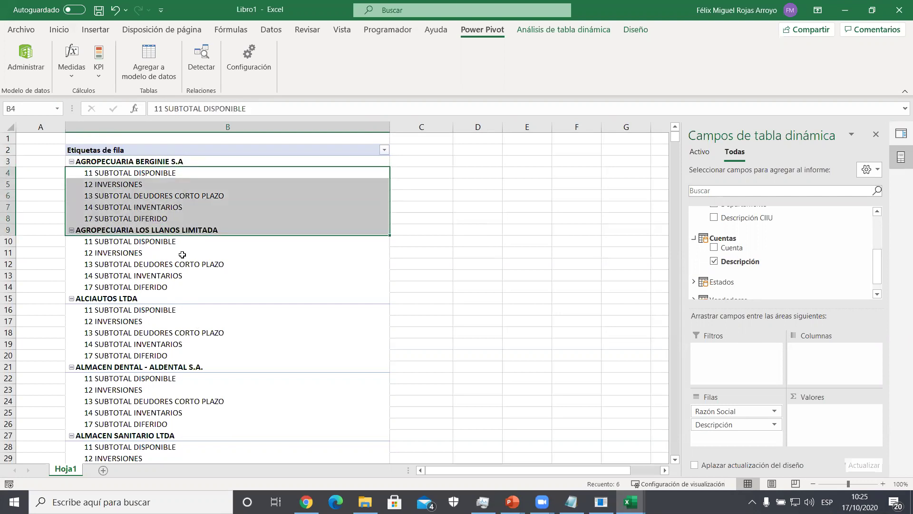
{"action": "left_click", "coordinate": [181, 246]}
{"action": "left_click_drag", "start_coordinate": [181, 247], "coordinate": [185, 286]}
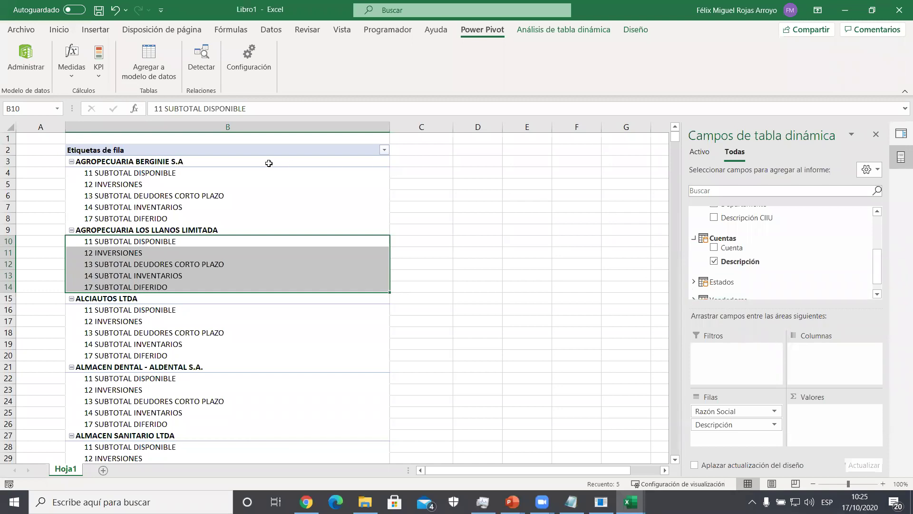
- Expand the Estados table's fields and drag one into the field layout areas
{"action": "scroll", "coordinate": [726, 261], "scroll_direction": "up", "scroll_amount": 2}
{"action": "scroll", "coordinate": [726, 261], "scroll_direction": "up", "scroll_amount": 1}
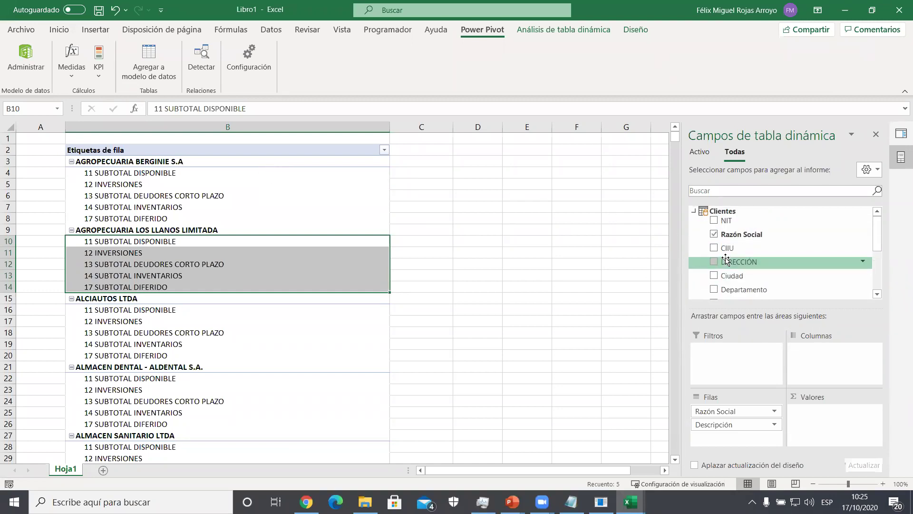
{"action": "scroll", "coordinate": [725, 261], "scroll_direction": "down", "scroll_amount": 5}
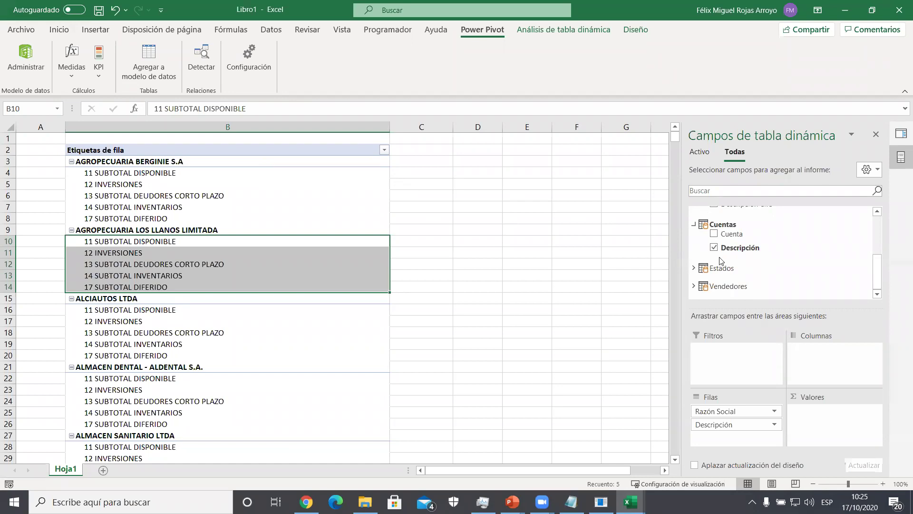
{"action": "left_click", "coordinate": [694, 268]}
{"action": "scroll", "coordinate": [733, 281], "scroll_direction": "down", "scroll_amount": 1}
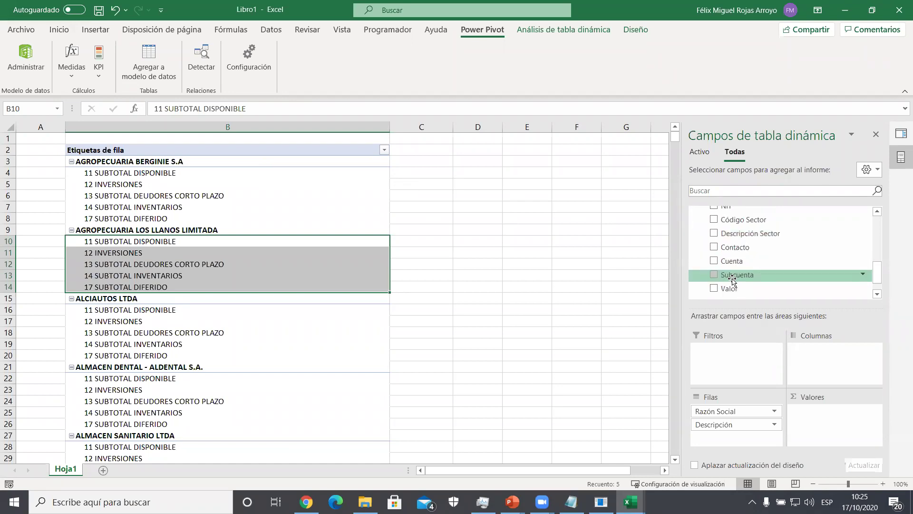
{"action": "left_click_drag", "start_coordinate": [733, 288], "coordinate": [798, 404]}
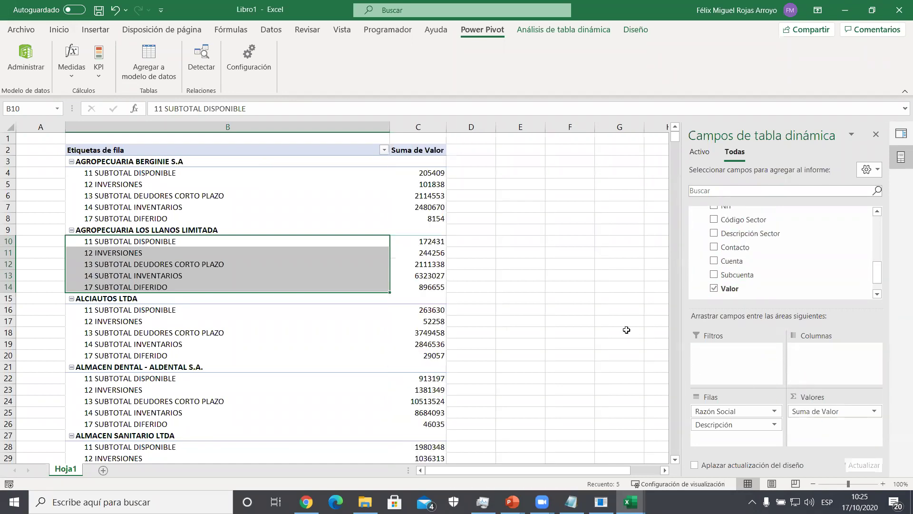
- Select all account Descripción rows, clear the selection, and scroll down the PivotTable
{"action": "left_click", "coordinate": [333, 196]}
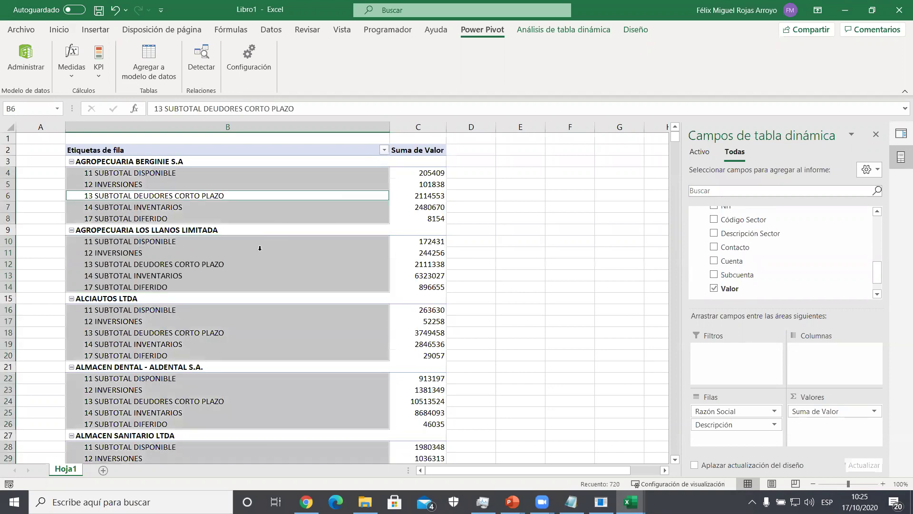
{"action": "left_click", "coordinate": [271, 210]}
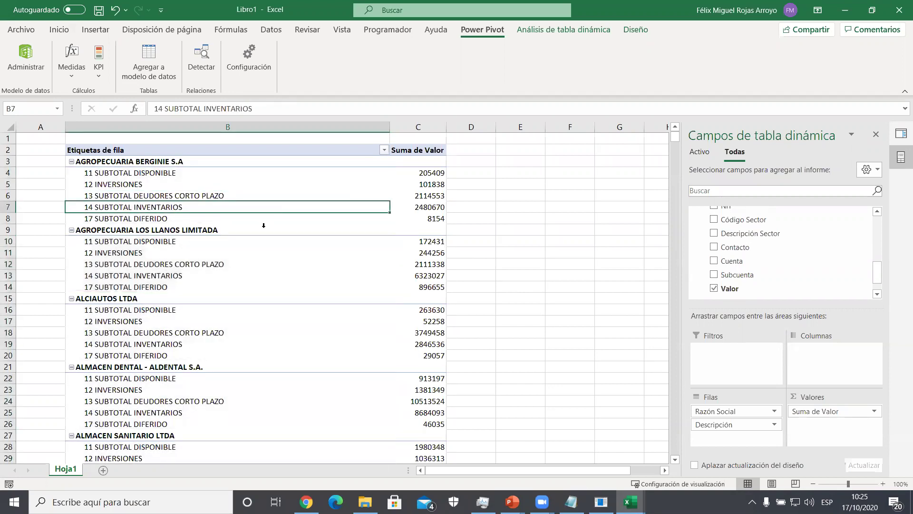
{"action": "scroll", "coordinate": [263, 226], "scroll_direction": "down", "scroll_amount": 8}
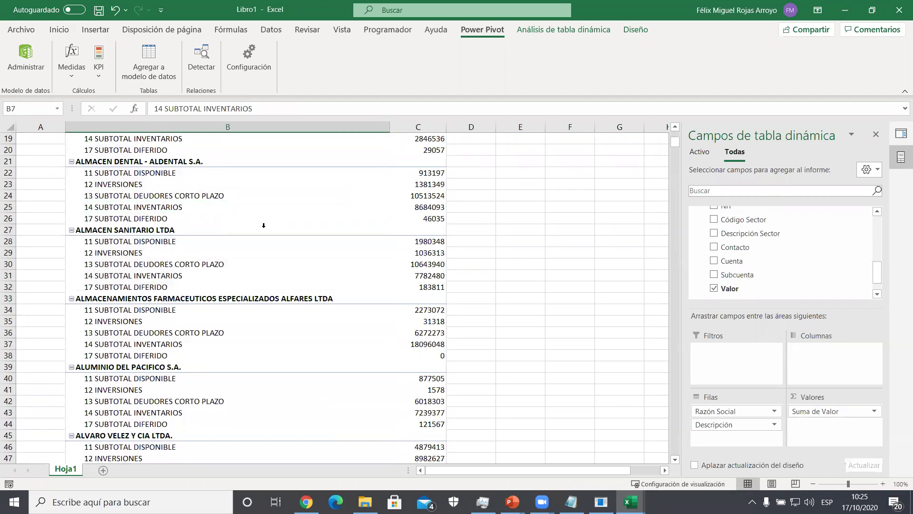
{"action": "scroll", "coordinate": [263, 225], "scroll_direction": "down", "scroll_amount": 8}
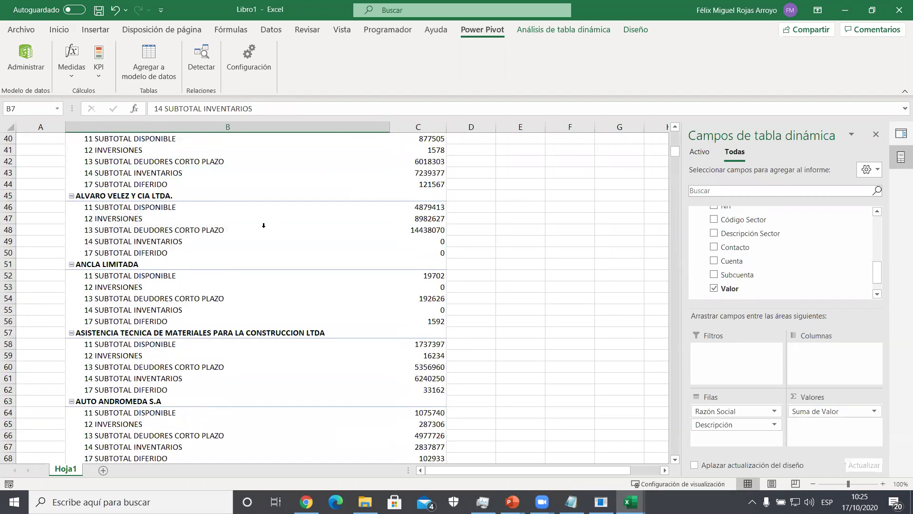
{"action": "scroll", "coordinate": [264, 226], "scroll_direction": "down", "scroll_amount": 2}
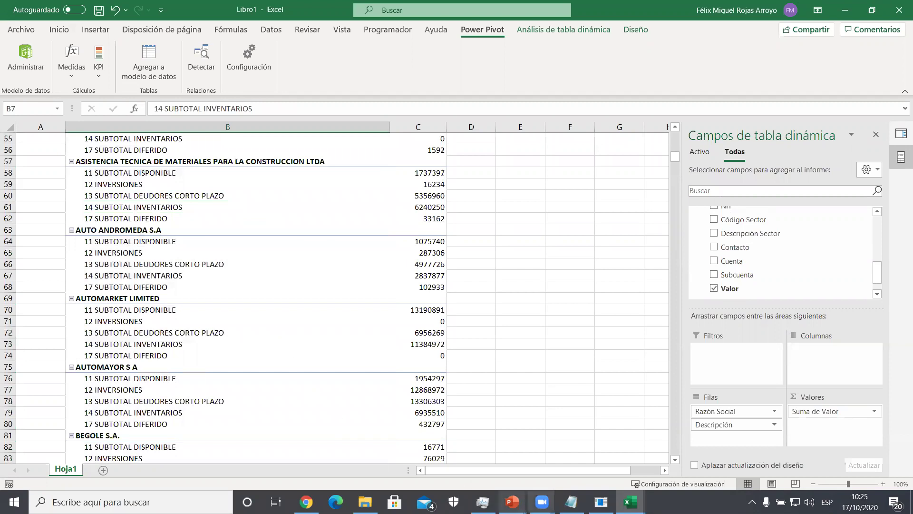
- Switch to the Estados workbook
{"action": "mouse_move", "coordinate": [630, 502]}
{"action": "left_click", "coordinate": [600, 474]}
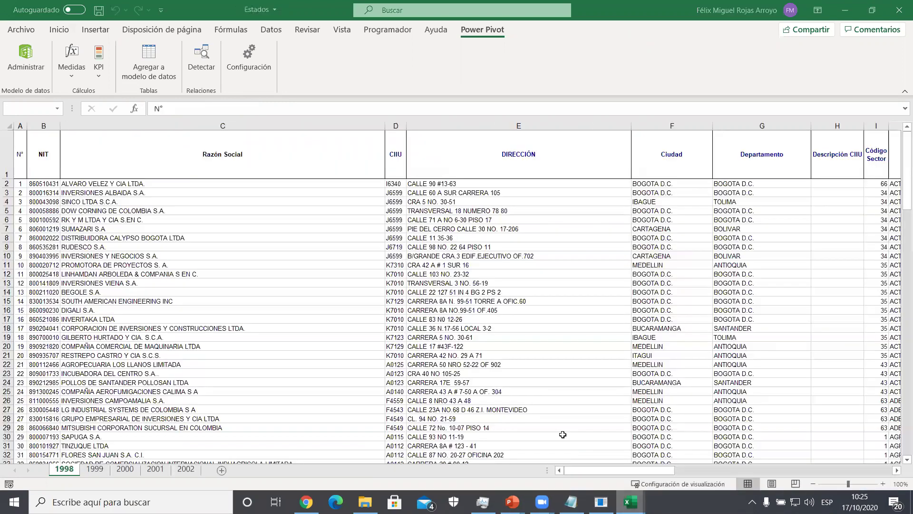
{"action": "left_click", "coordinate": [708, 228]}
- Inspect row 2's account values through the total column on the 1998 sheet
{"action": "key", "text": "Home"}
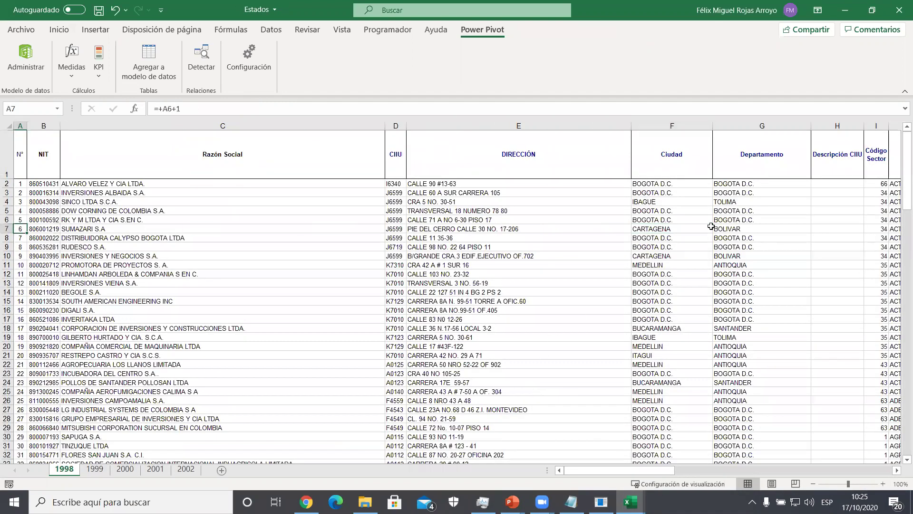
{"action": "key", "text": "ctrl+Home"}
{"action": "key", "text": "Down"}
{"action": "key", "text": "ctrl+Right"}
{"action": "key", "text": "Right"}
{"action": "key", "text": "Right"}
{"action": "key", "text": "Right"}
{"action": "key", "text": "Right"}
{"action": "key", "text": "Right"}
{"action": "key", "text": "Right"}
{"action": "key", "text": "Right"}
{"action": "key", "text": "Right"}
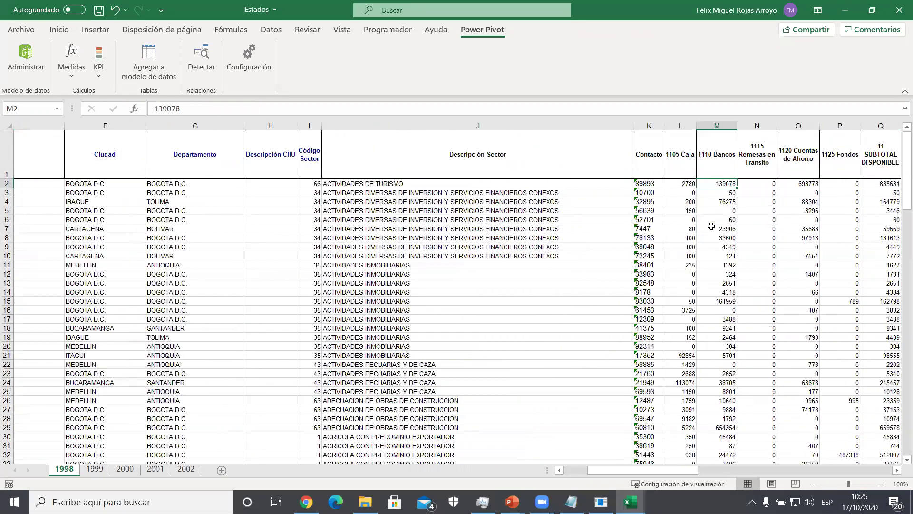
{"action": "key", "text": "Right"}
{"action": "key", "text": "Left"}
{"action": "key", "text": "Left"}
{"action": "key", "text": "Left"}
{"action": "key", "text": "Right"}
{"action": "key", "text": "Right"}
{"action": "key", "text": "Right"}
{"action": "key", "text": "Left"}
{"action": "key", "text": "Left"}
{"action": "key", "text": "Left"}
{"action": "key", "text": "Left"}
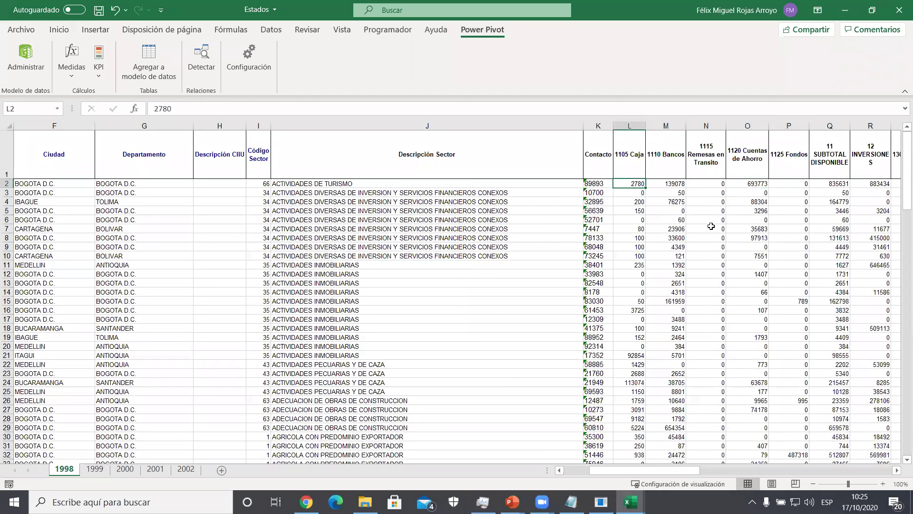
{"action": "key", "text": "ctrl+shift+Right"}
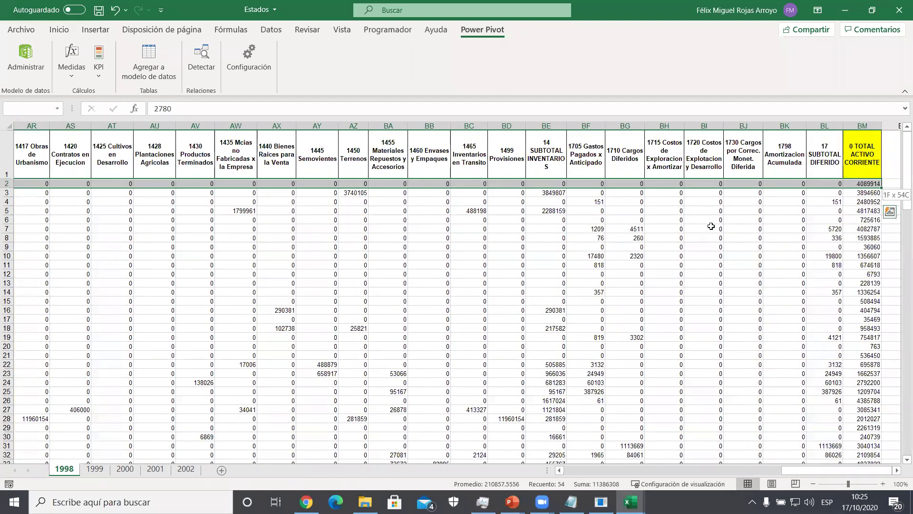
{"action": "key", "text": "Left"}
{"action": "key", "text": "Left"}
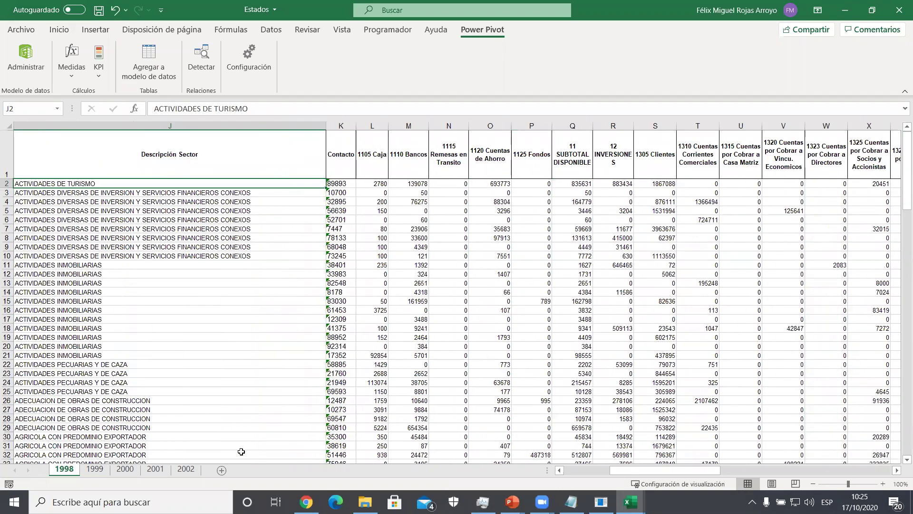
- Group sheets 1998–2002 and select all values from the first 1105 Caja cell to the data's end
{"action": "left_click", "coordinate": [193, 472], "text": "shift"}
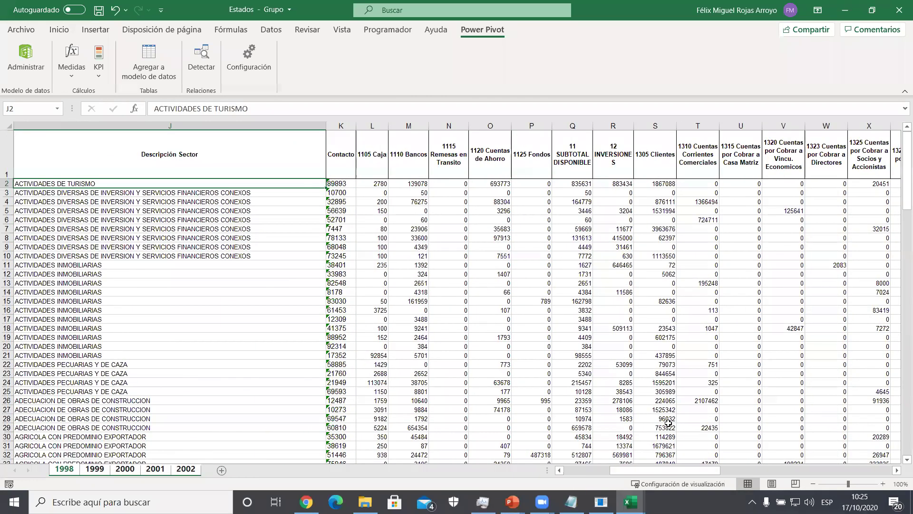
{"action": "left_click", "coordinate": [369, 184]}
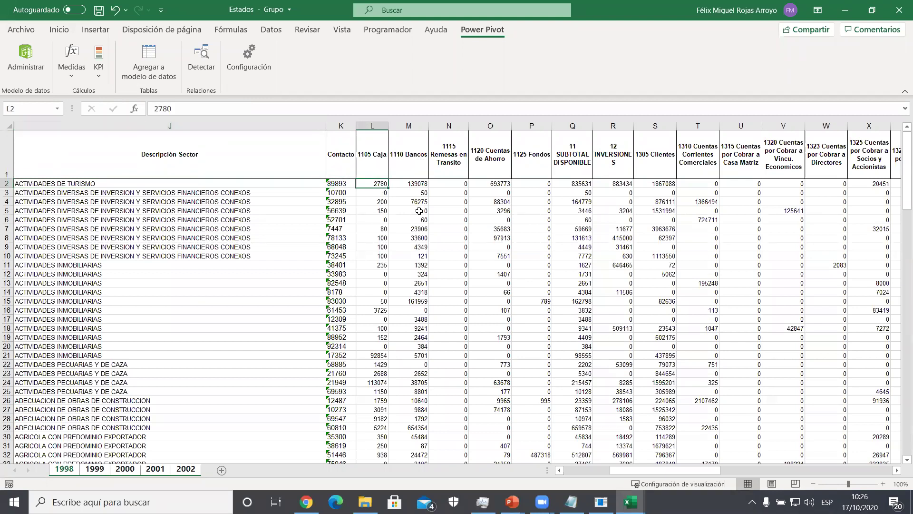
{"action": "key", "text": "ctrl+shift+Right"}
{"action": "key", "text": "ctrl+shift+Down"}
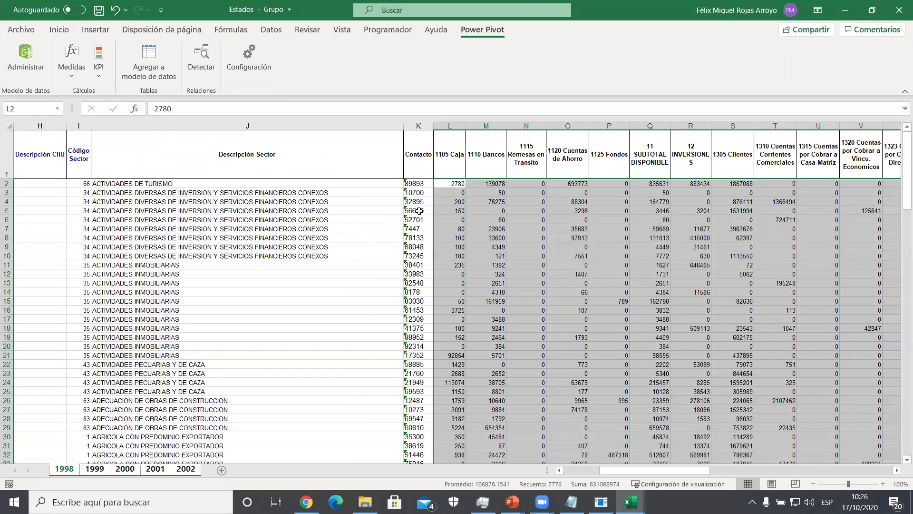
{"action": "key", "text": "ctrl+l"}
- Replace every cell that is exactly 0 with nothing across the grouped sheets
{"action": "type", "text": "0"}
{"action": "key", "text": "Tab"}
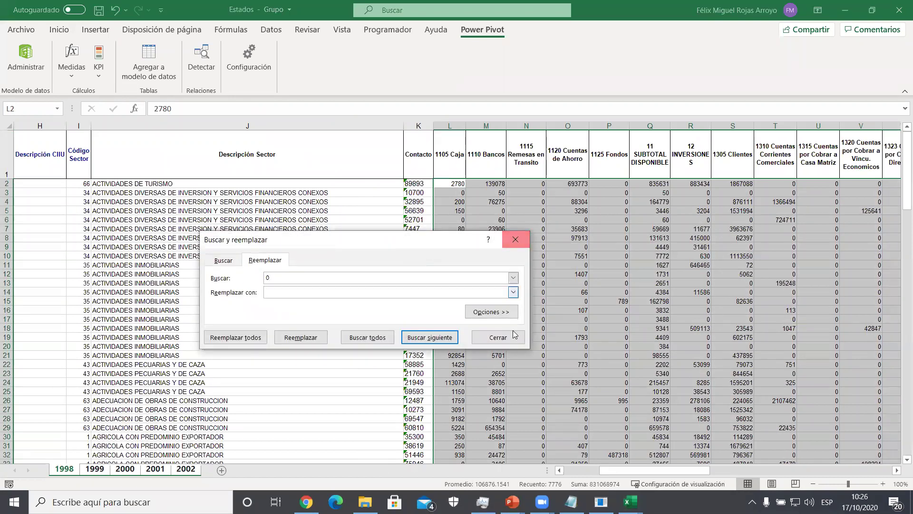
{"action": "left_click", "coordinate": [497, 312]}
{"action": "left_click", "coordinate": [369, 325]}
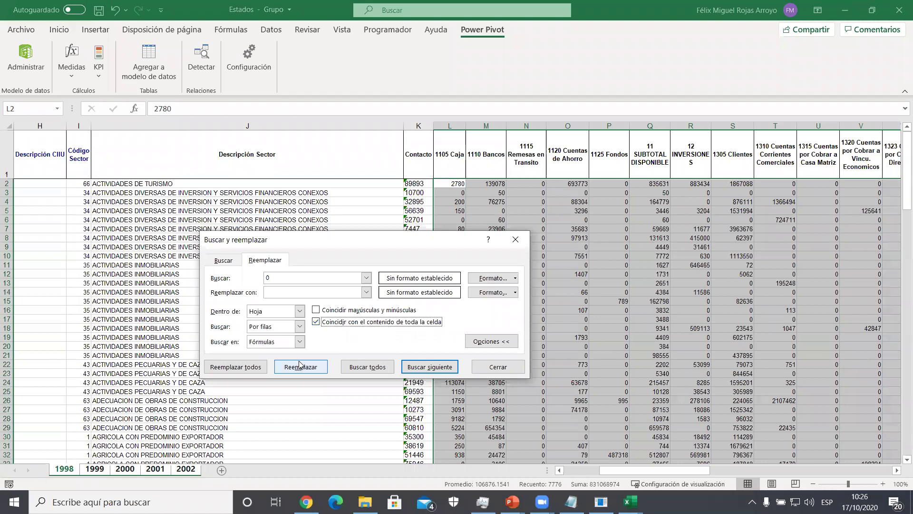
{"action": "left_click", "coordinate": [235, 368]}
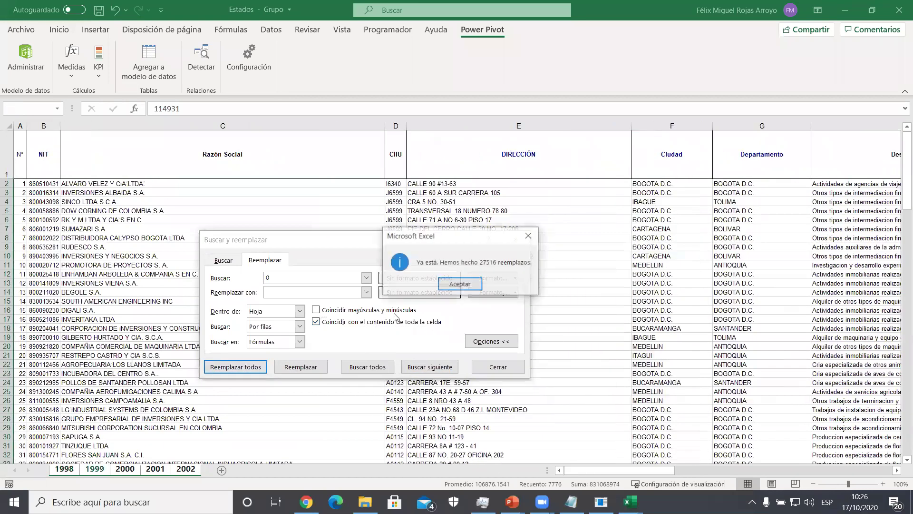
{"action": "left_click", "coordinate": [458, 284]}
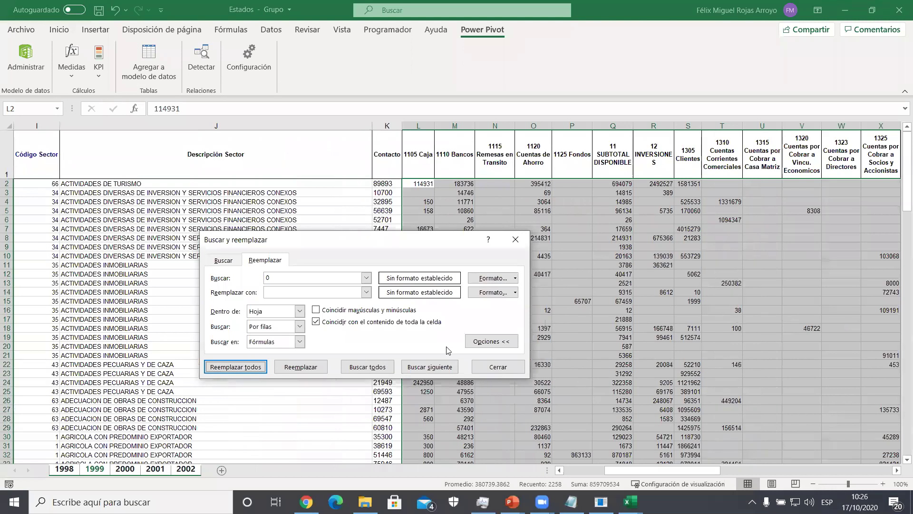
{"action": "left_click", "coordinate": [498, 366]}
- Check the blanked values on the 2001 and 2002 sheets, then return to 1998
{"action": "left_click", "coordinate": [493, 183]}
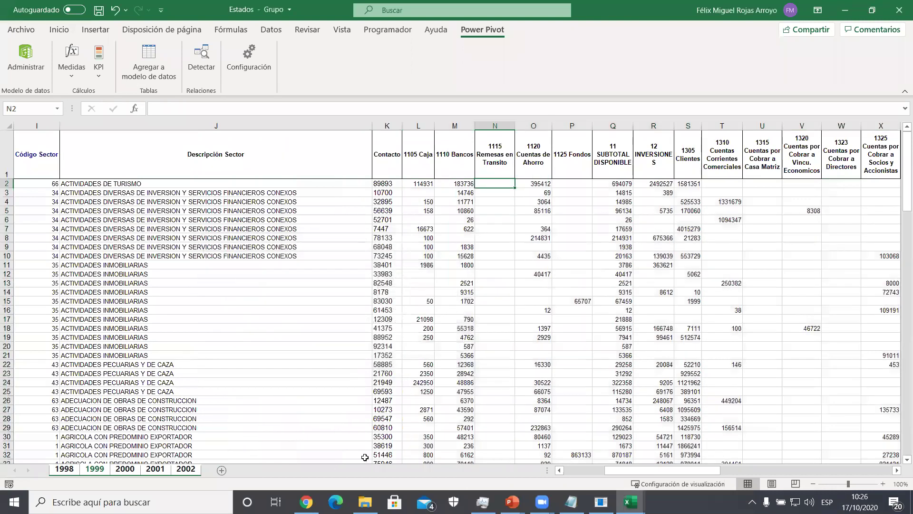
{"action": "left_click", "coordinate": [155, 469]}
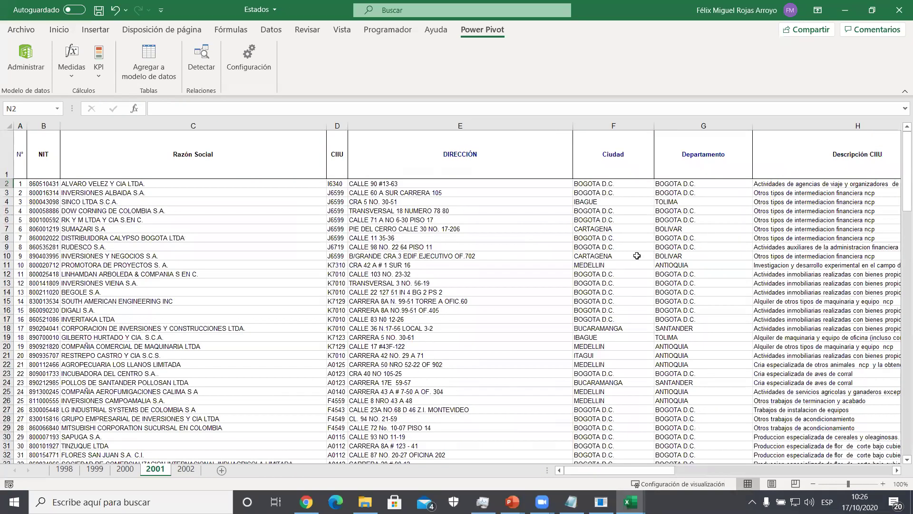
{"action": "key", "text": "Right"}
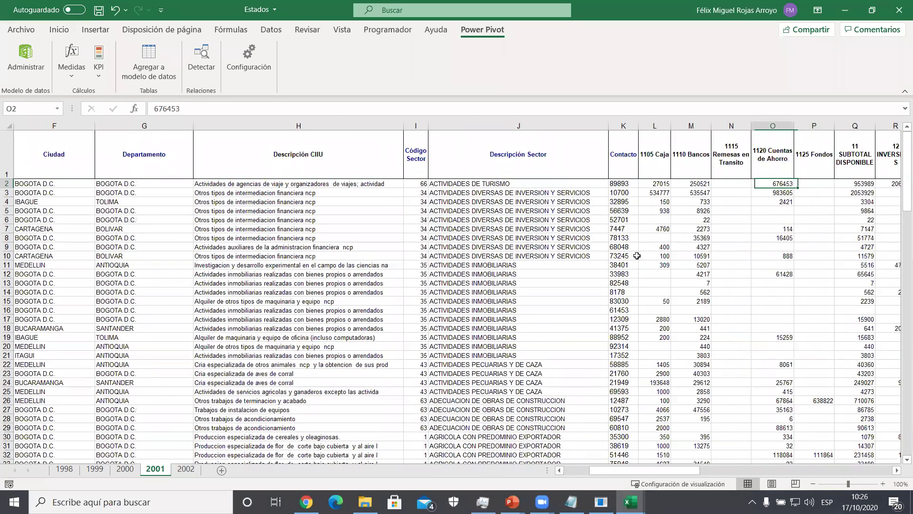
{"action": "left_click", "coordinate": [192, 471]}
{"action": "key", "text": "Right"}
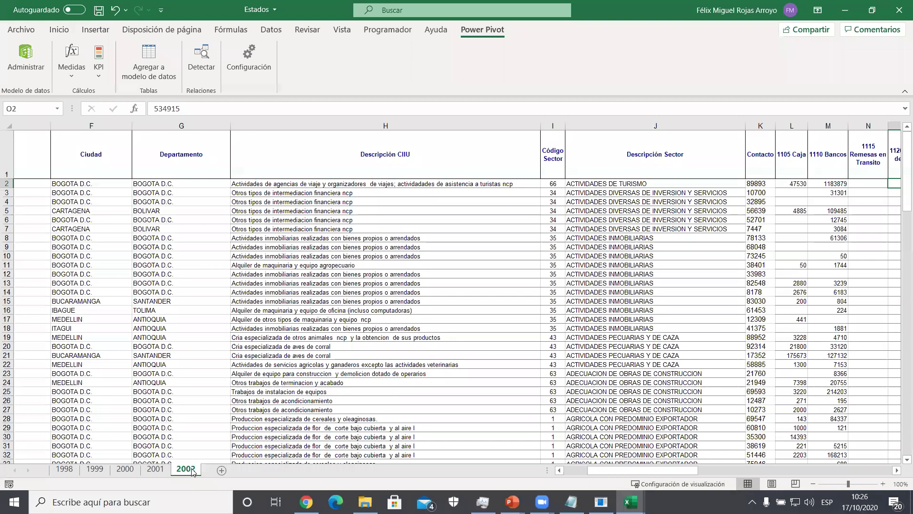
{"action": "key", "text": "Right"}
{"action": "key", "text": "Right"}
{"action": "key", "text": "Right"}
{"action": "key", "text": "Right"}
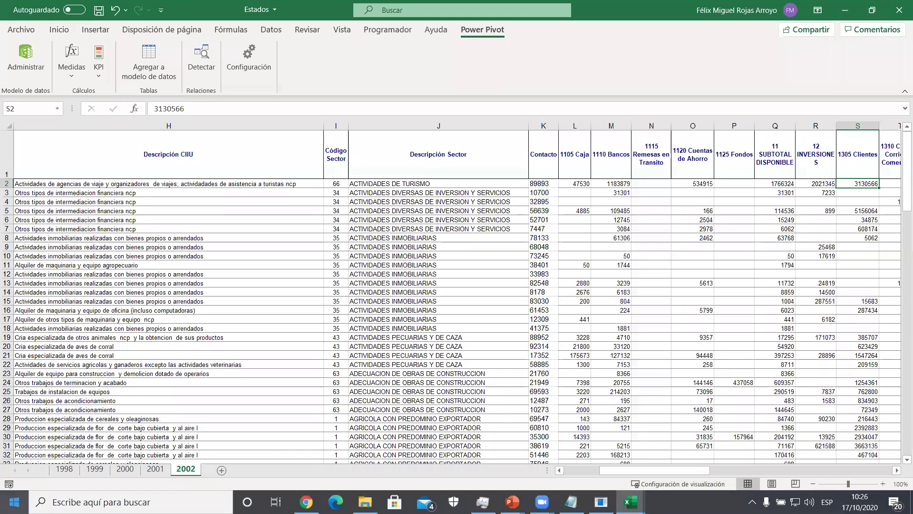
{"action": "left_click", "coordinate": [64, 469]}
- Regroup sheets 1998–2002, select M2:S20 and reopen Find and Replace
{"action": "left_click", "coordinate": [179, 473], "text": "shift"}
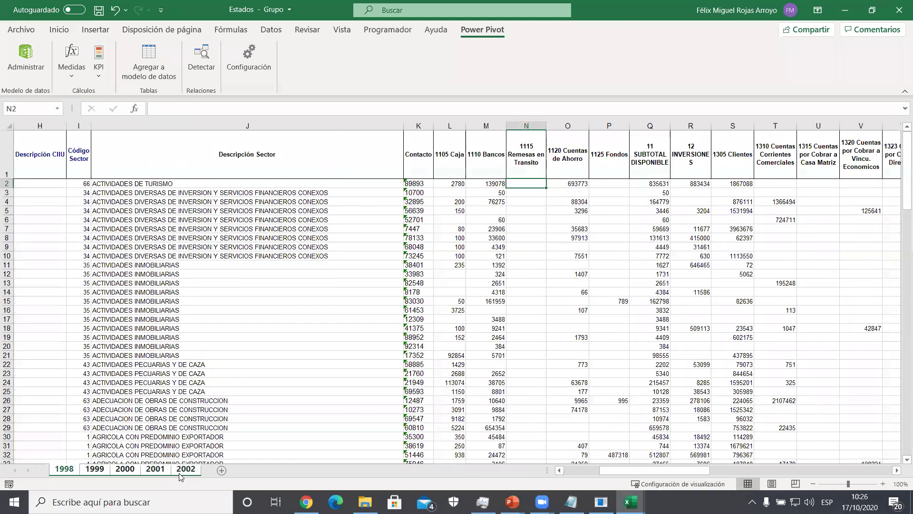
{"action": "left_click", "coordinate": [502, 184]}
{"action": "left_click_drag", "start_coordinate": [503, 185], "coordinate": [747, 347]}
{"action": "key", "text": "ctrl+l"}
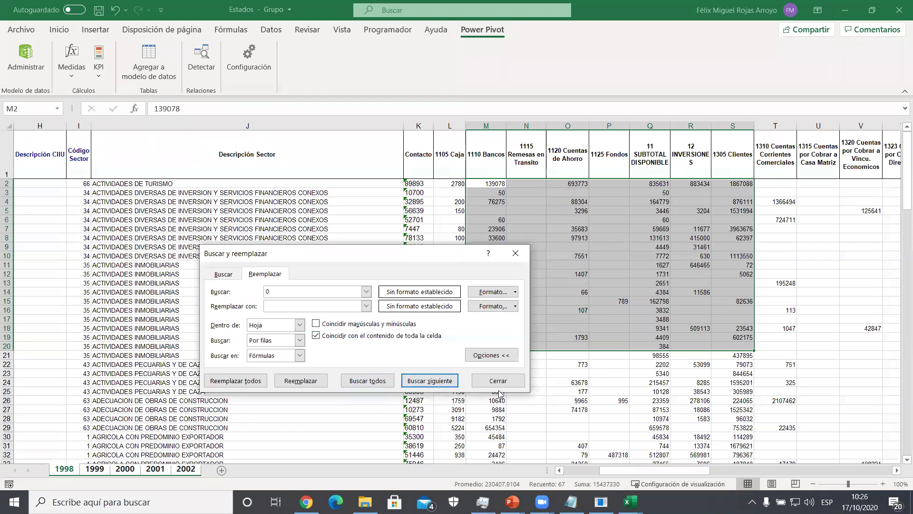
- Close Find and Replace, clear the selected figures, check sheet 1999, then save Estados from 1998
{"action": "left_click", "coordinate": [498, 382]}
{"action": "left_click", "coordinate": [563, 265]}
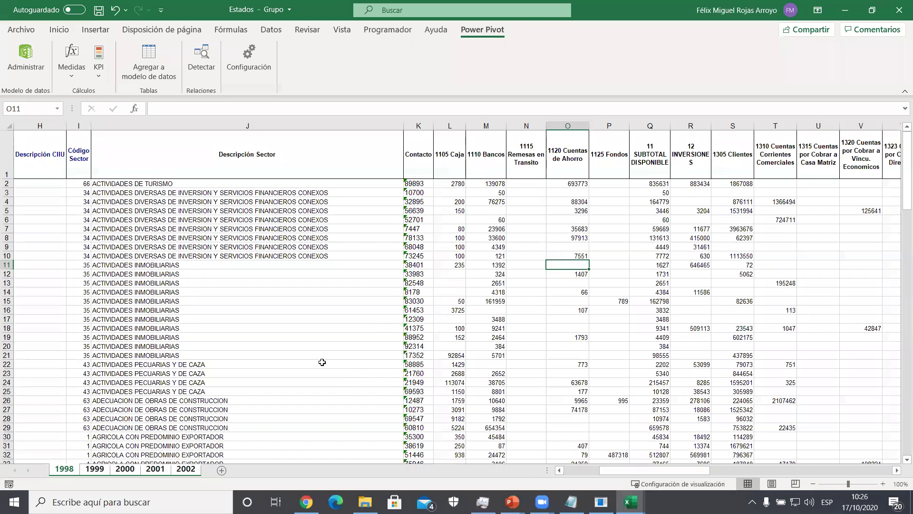
{"action": "left_click", "coordinate": [94, 470]}
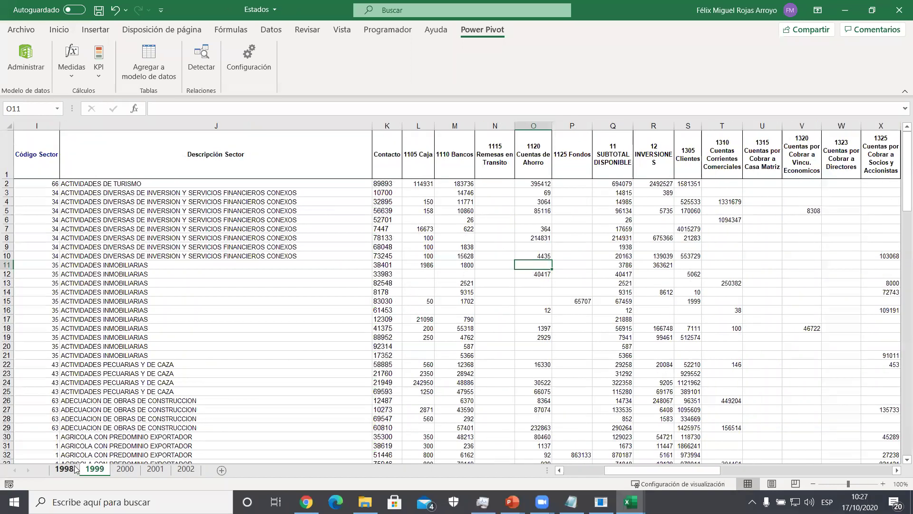
{"action": "left_click", "coordinate": [75, 470]}
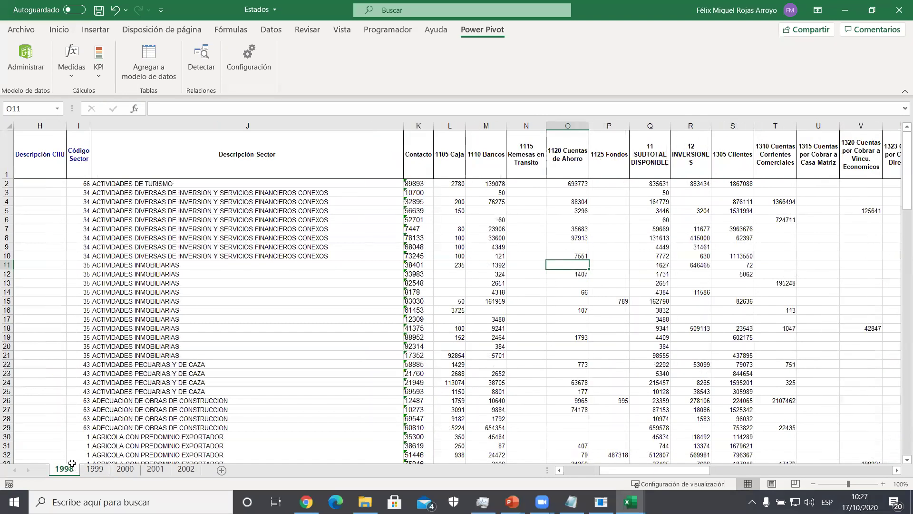
{"action": "left_click", "coordinate": [99, 10]}
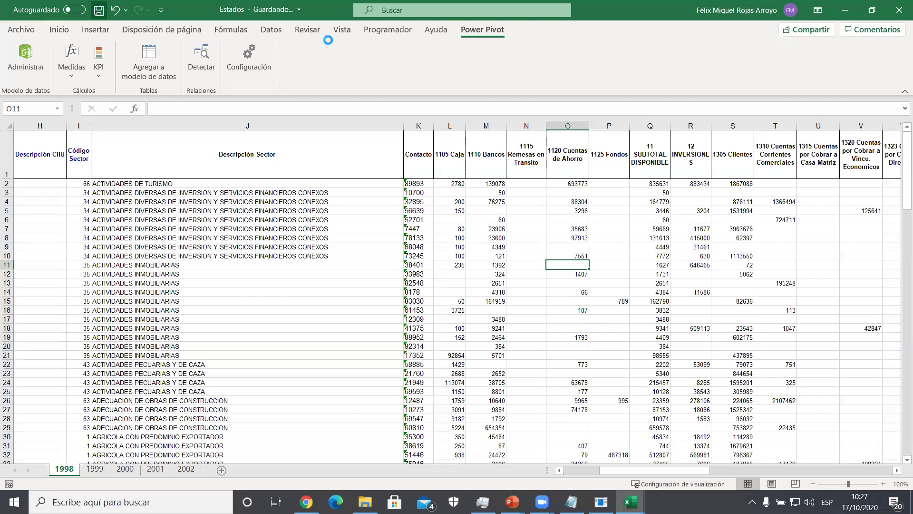
- Switch to the Libro1 workbook and refresh its pivot table with Actualizar
{"action": "left_click", "coordinate": [845, 10]}
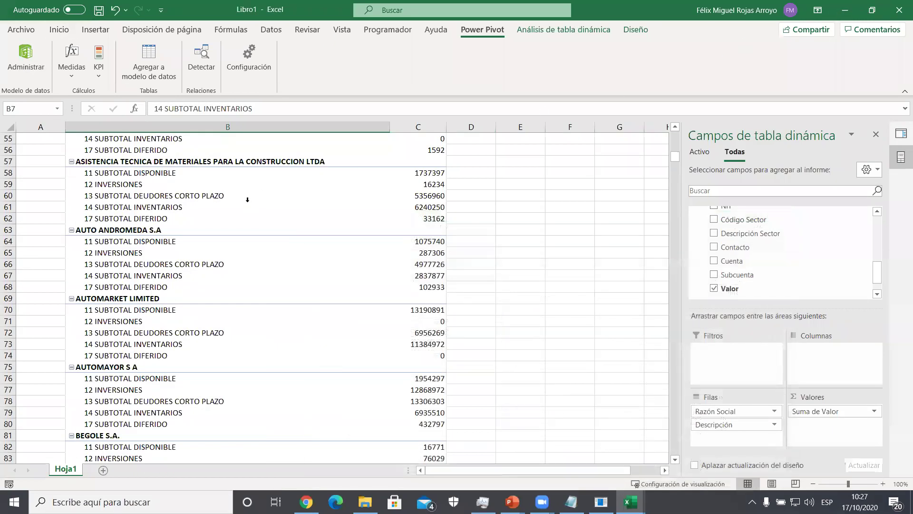
{"action": "scroll", "coordinate": [247, 199], "scroll_direction": "up", "scroll_amount": 1}
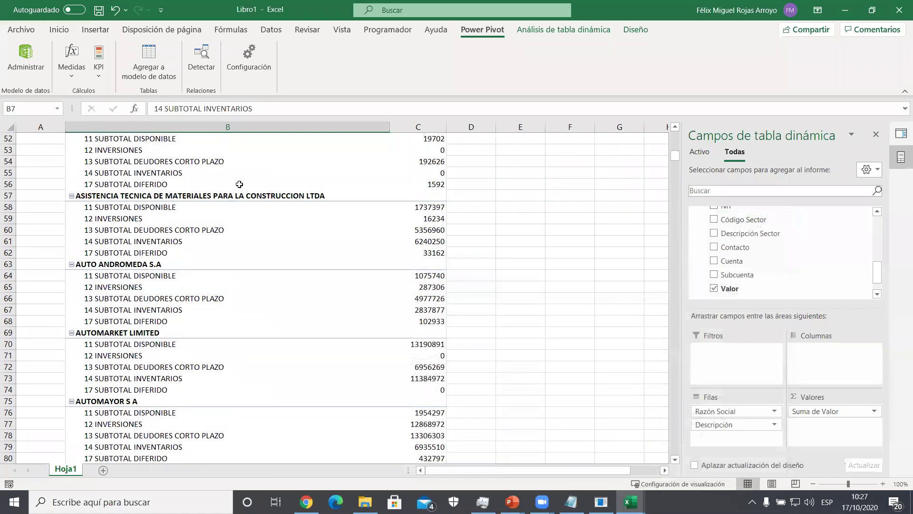
{"action": "right_click", "coordinate": [239, 174]}
{"action": "left_click", "coordinate": [259, 196]}
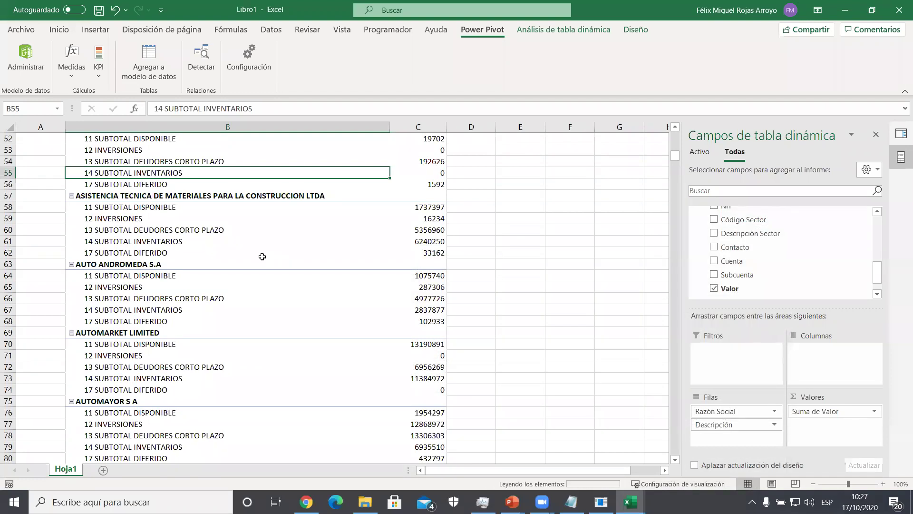
{"action": "scroll", "coordinate": [263, 256], "scroll_direction": "up", "scroll_amount": 10}
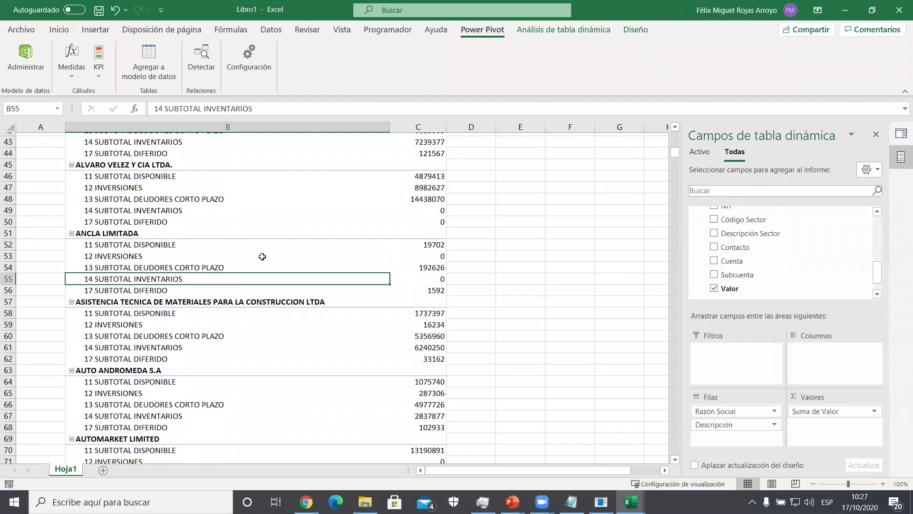
{"action": "scroll", "coordinate": [262, 256], "scroll_direction": "up", "scroll_amount": 7}
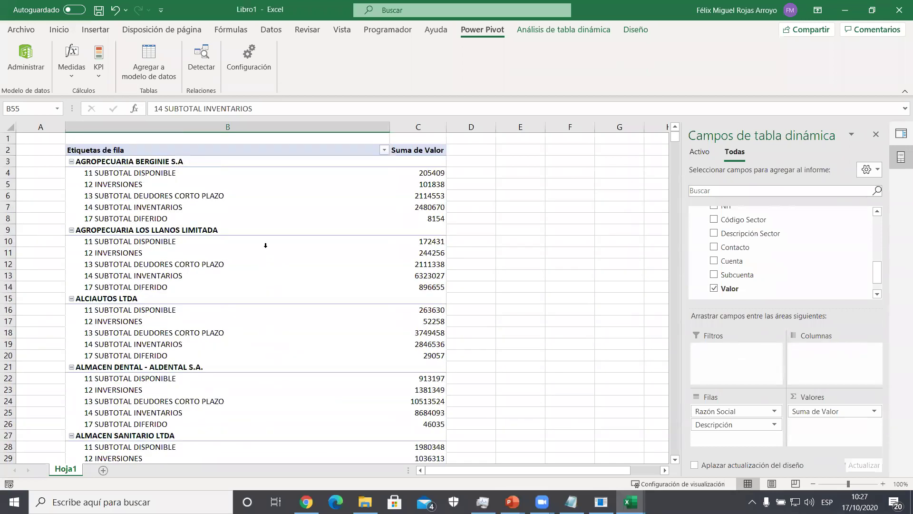
- Toggle between the Consultas y conexiones pane and the PivotTable field list
{"action": "left_click", "coordinate": [902, 133]}
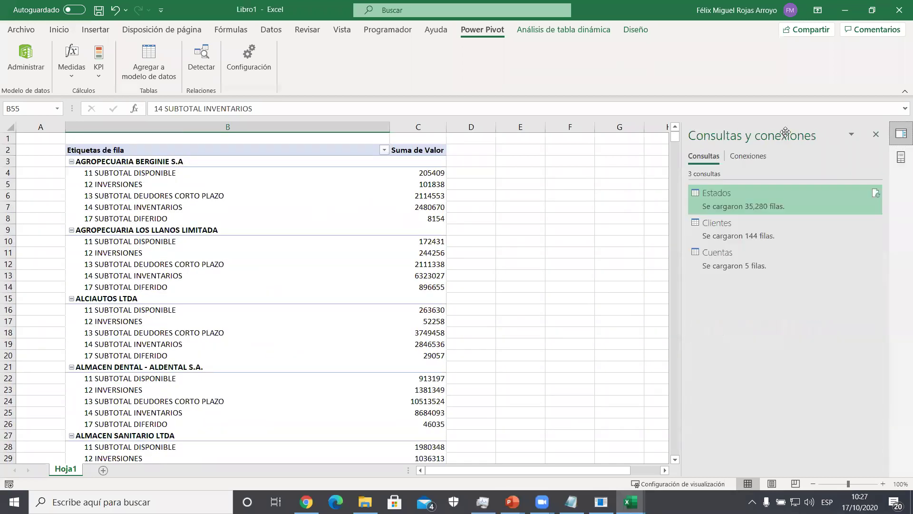
{"action": "left_click", "coordinate": [902, 134]}
{"action": "left_click", "coordinate": [895, 134]}
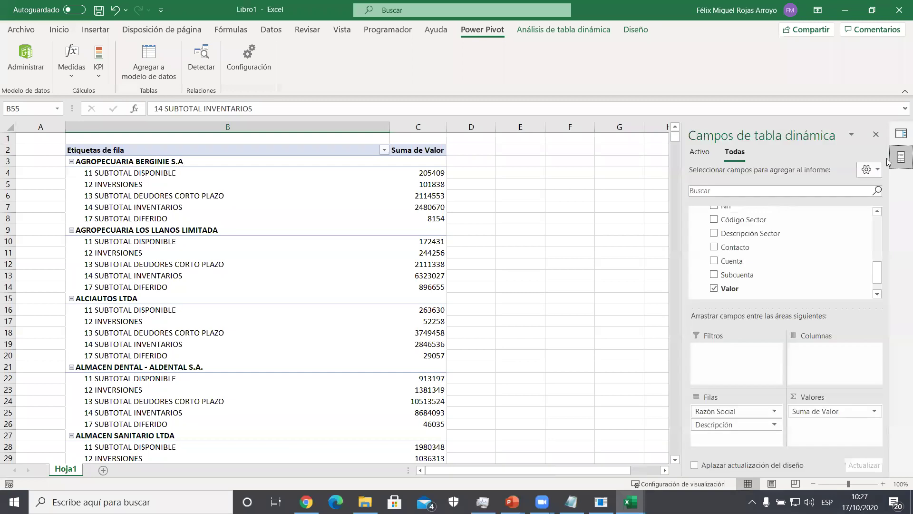
{"action": "left_click", "coordinate": [899, 136]}
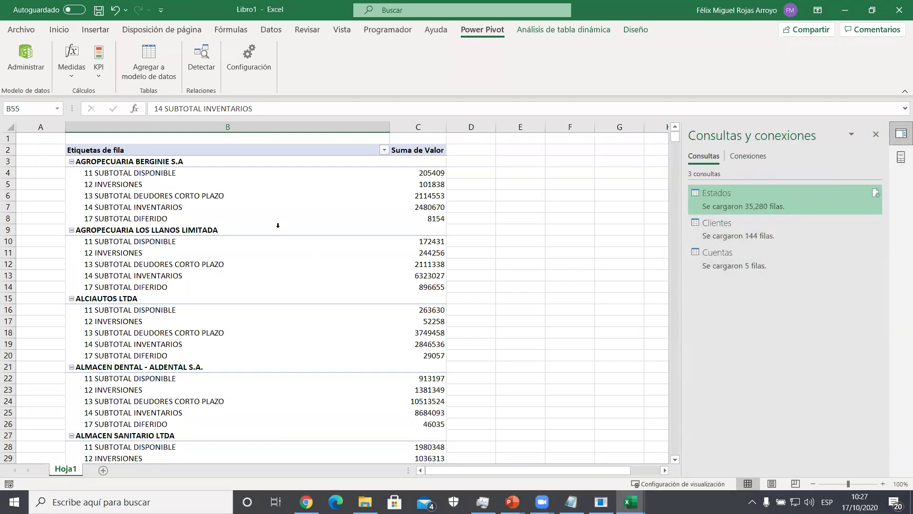
{"action": "scroll", "coordinate": [277, 225], "scroll_direction": "down", "scroll_amount": 3}
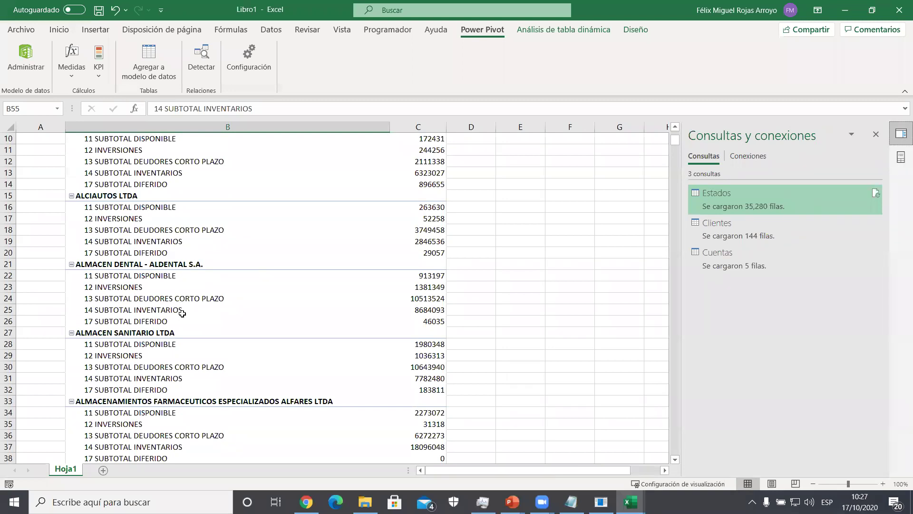
{"action": "scroll", "coordinate": [182, 313], "scroll_direction": "down", "scroll_amount": 3}
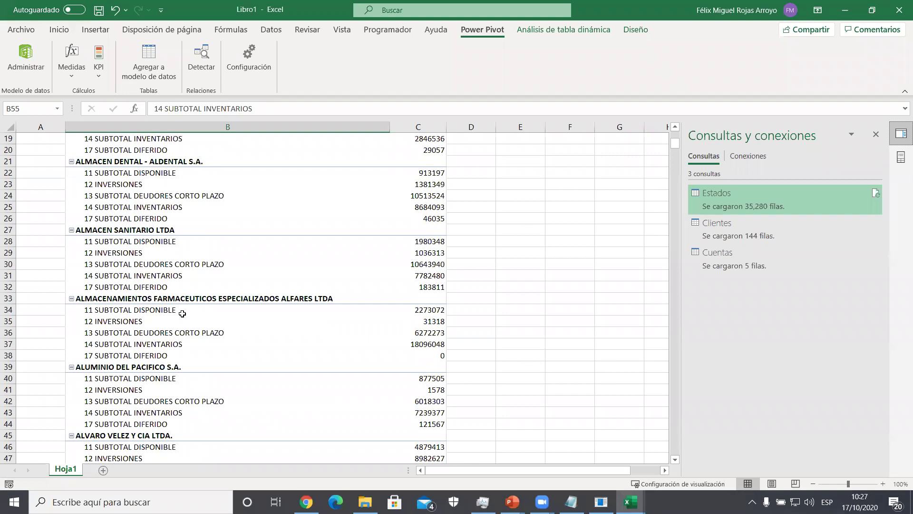
- Inspect the 17 SUBTOTAL DIFERIDO row and zero values in C49 and C50, then restore the field list
{"action": "left_click", "coordinate": [157, 356]}
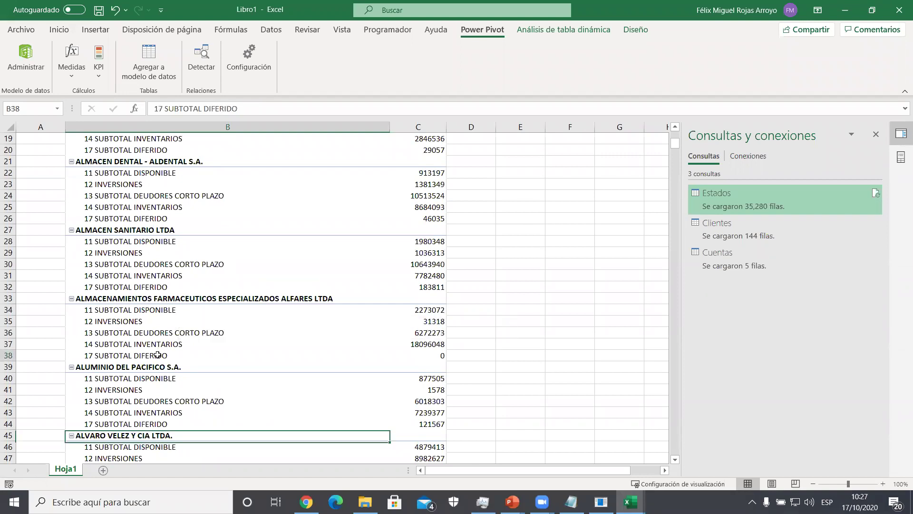
{"action": "scroll", "coordinate": [159, 346], "scroll_direction": "up", "scroll_amount": 3}
{"action": "scroll", "coordinate": [160, 347], "scroll_direction": "up", "scroll_amount": 3}
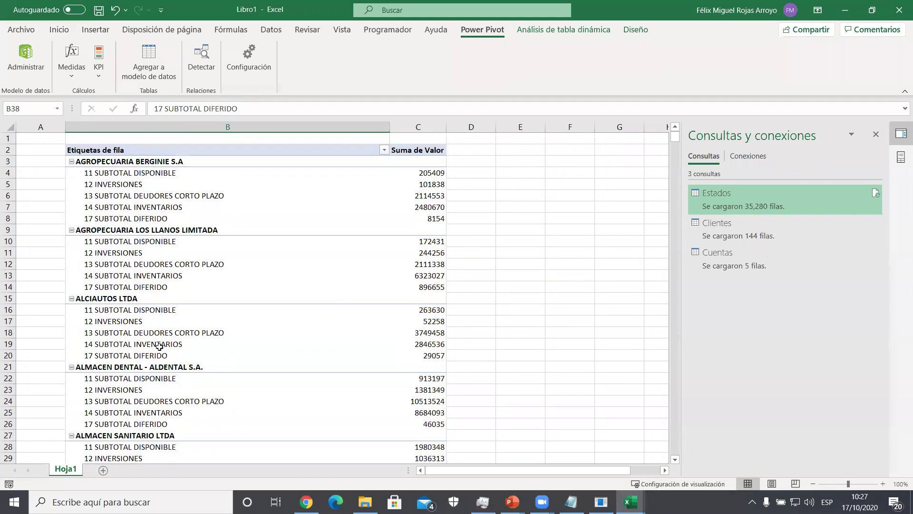
{"action": "scroll", "coordinate": [159, 347], "scroll_direction": "down", "scroll_amount": 12}
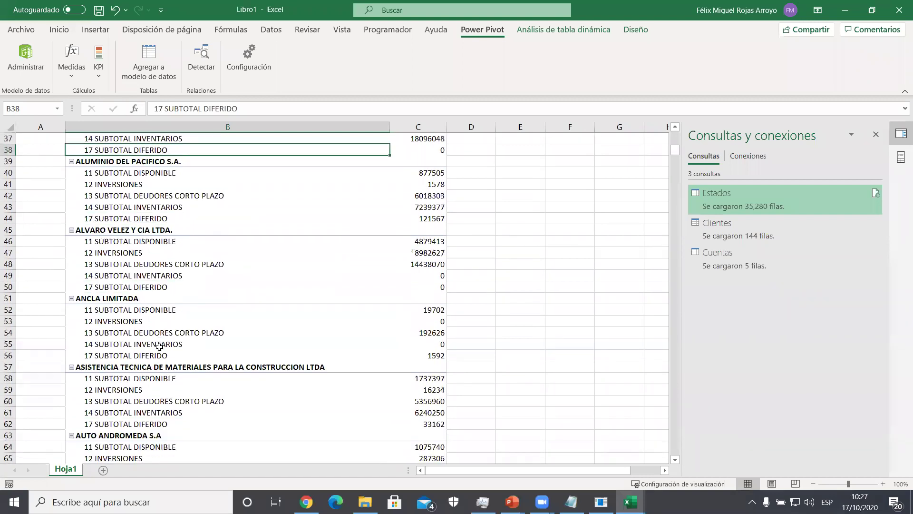
{"action": "left_click", "coordinate": [437, 271]}
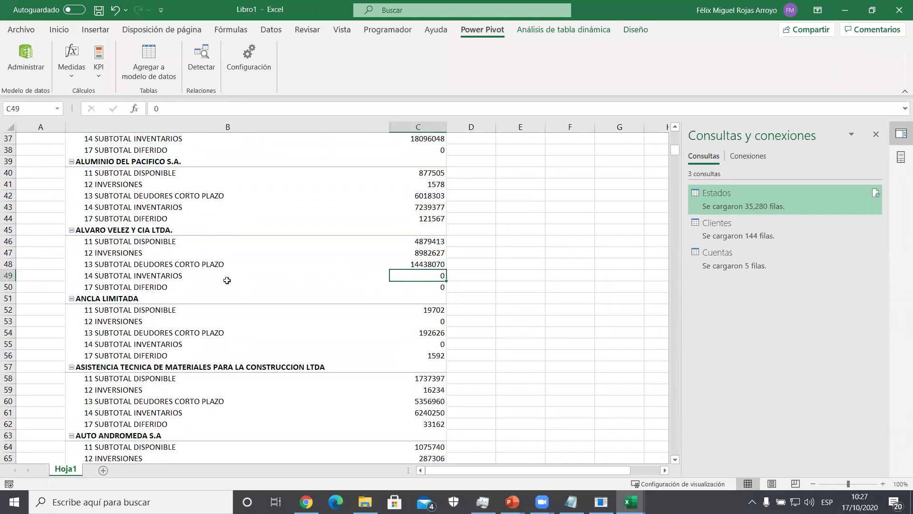
{"action": "left_click", "coordinate": [440, 287]}
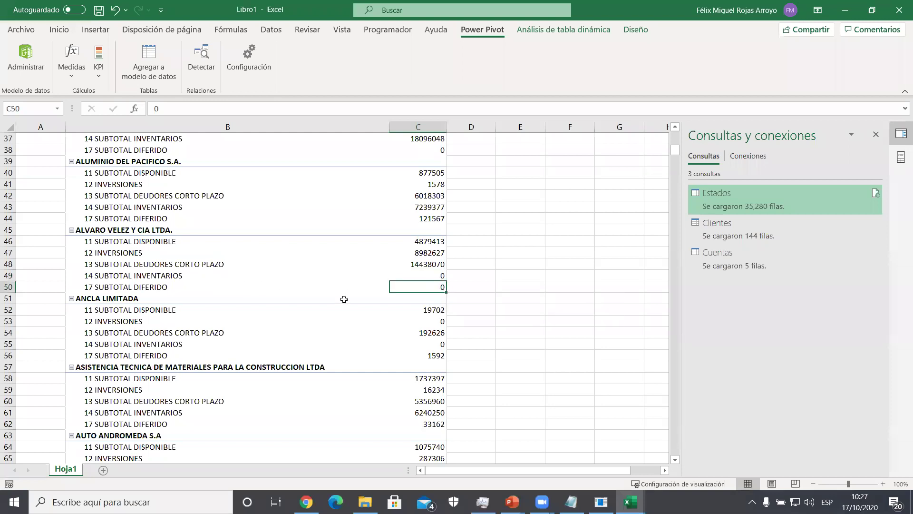
{"action": "scroll", "coordinate": [344, 299], "scroll_direction": "down", "scroll_amount": 1}
{"action": "scroll", "coordinate": [140, 244], "scroll_direction": "up", "scroll_amount": 4}
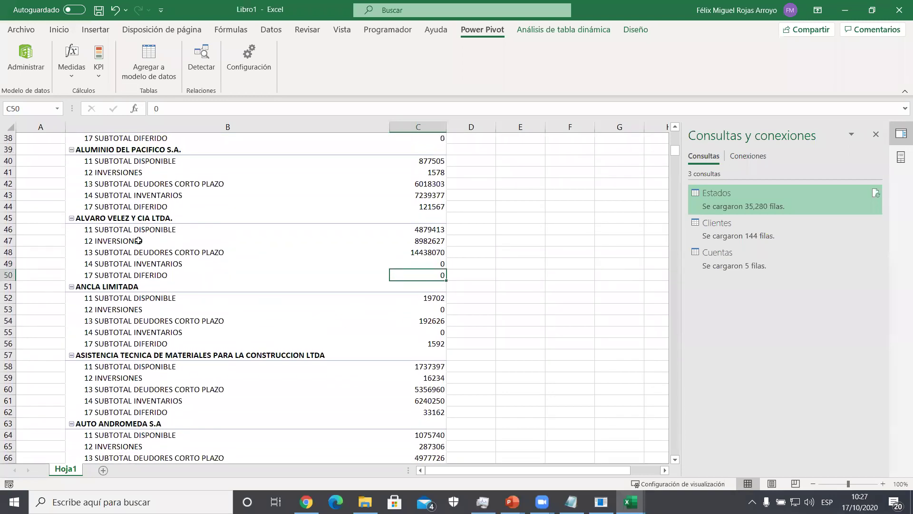
{"action": "left_click", "coordinate": [380, 176]}
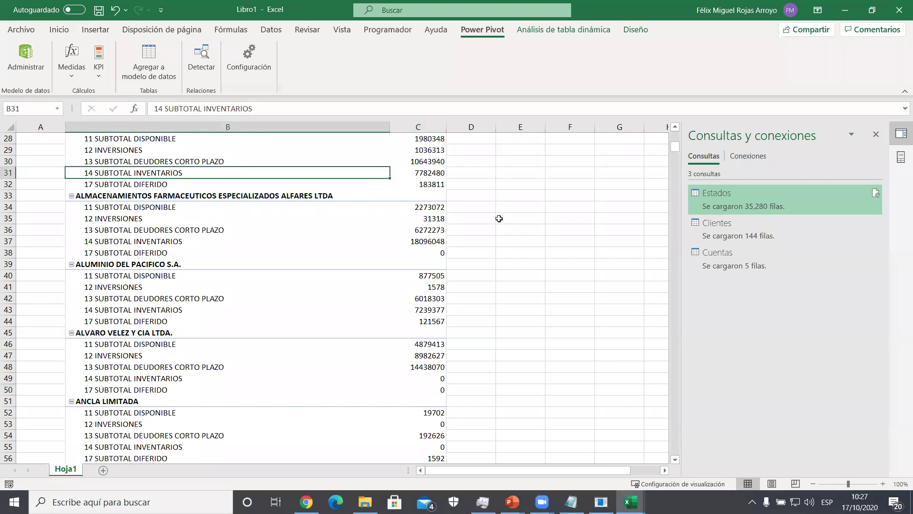
{"action": "left_click", "coordinate": [901, 157]}
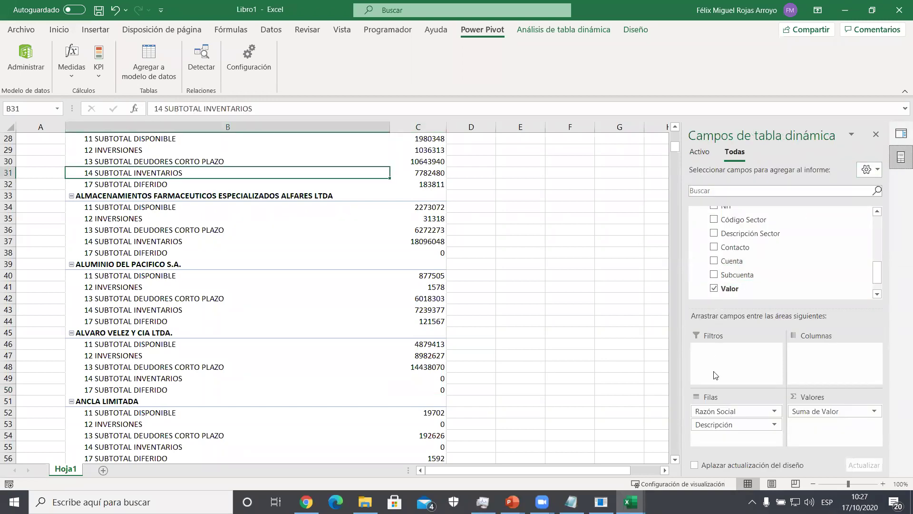
- Replace Descripción with Subcuenta in the pivot's Filas area
{"action": "left_click_drag", "start_coordinate": [713, 425], "coordinate": [650, 423]}
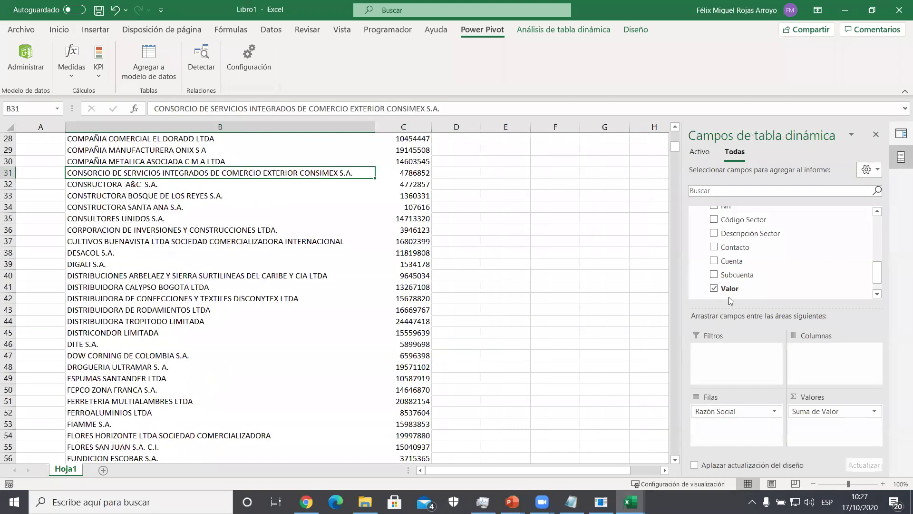
{"action": "left_click_drag", "start_coordinate": [737, 275], "coordinate": [746, 421]}
{"action": "scroll", "coordinate": [408, 284], "scroll_direction": "up", "scroll_amount": 2}
{"action": "scroll", "coordinate": [408, 284], "scroll_direction": "up", "scroll_amount": 3}
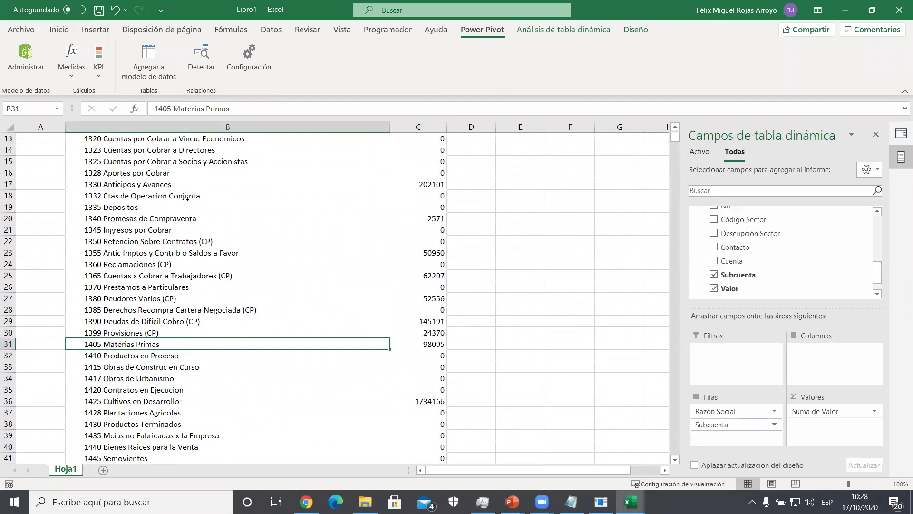
- Refresh all data connections and scroll through the updated pivot
{"action": "left_click", "coordinate": [280, 29]}
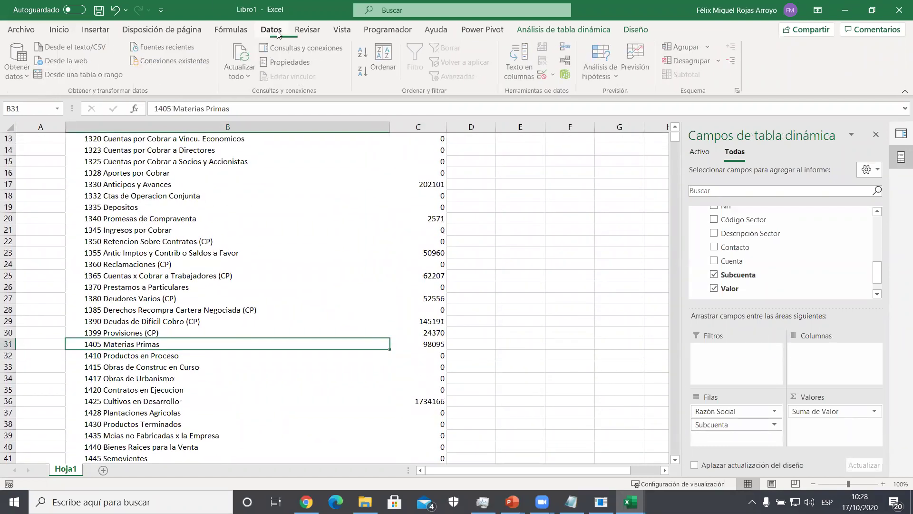
{"action": "left_click", "coordinate": [248, 77]}
{"action": "left_click", "coordinate": [257, 95]}
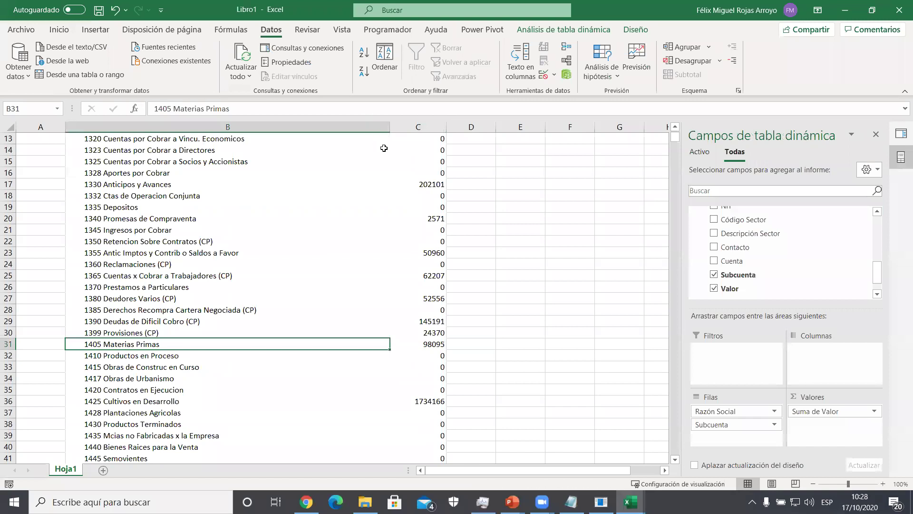
{"action": "scroll", "coordinate": [380, 153], "scroll_direction": "up", "scroll_amount": 4}
{"action": "scroll", "coordinate": [340, 191], "scroll_direction": "down", "scroll_amount": 15}
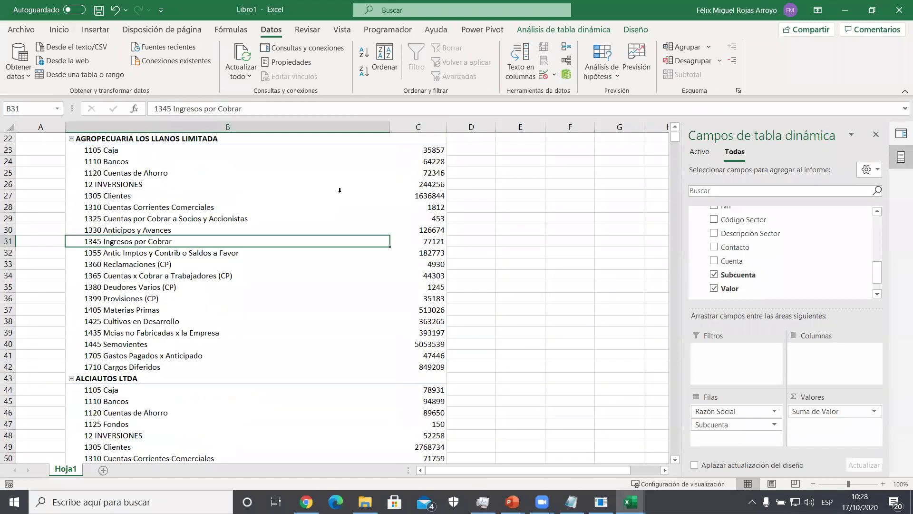
{"action": "scroll", "coordinate": [340, 191], "scroll_direction": "down", "scroll_amount": 15}
{"action": "scroll", "coordinate": [339, 191], "scroll_direction": "up", "scroll_amount": 7}
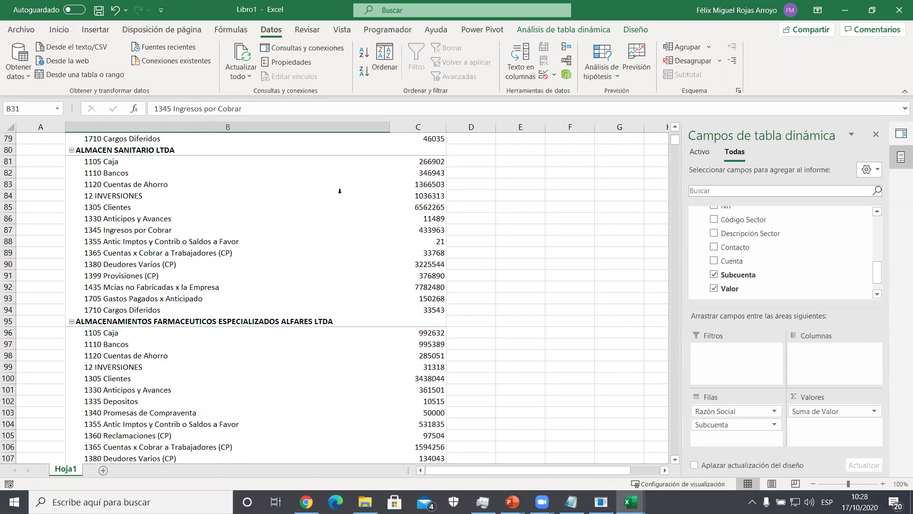
{"action": "scroll", "coordinate": [339, 191], "scroll_direction": "up", "scroll_amount": 17}
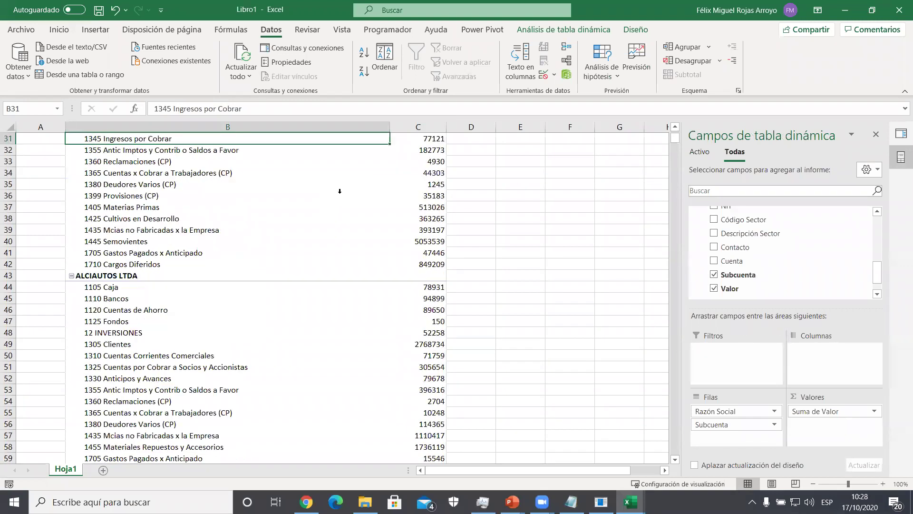
{"action": "scroll", "coordinate": [340, 191], "scroll_direction": "up", "scroll_amount": 6}
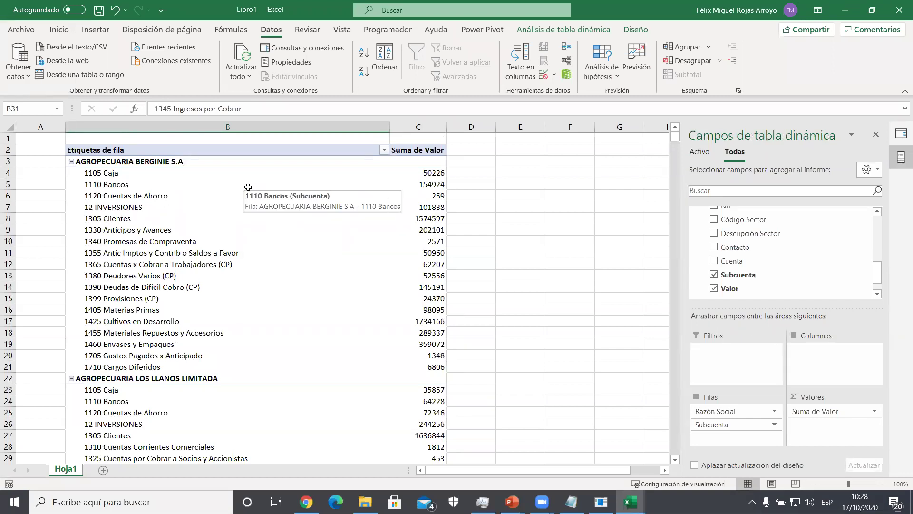
{"action": "scroll", "coordinate": [248, 187], "scroll_direction": "down", "scroll_amount": 7}
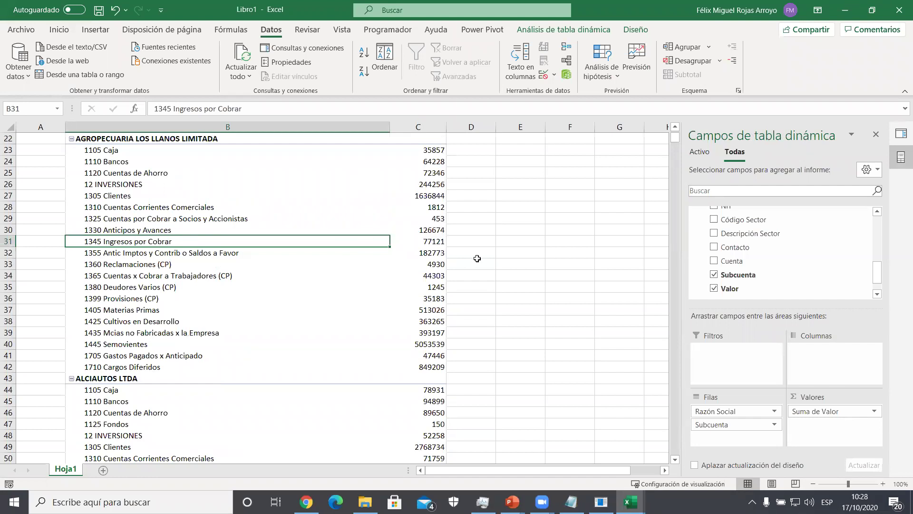
{"action": "scroll", "coordinate": [392, 275], "scroll_direction": "down", "scroll_amount": 15}
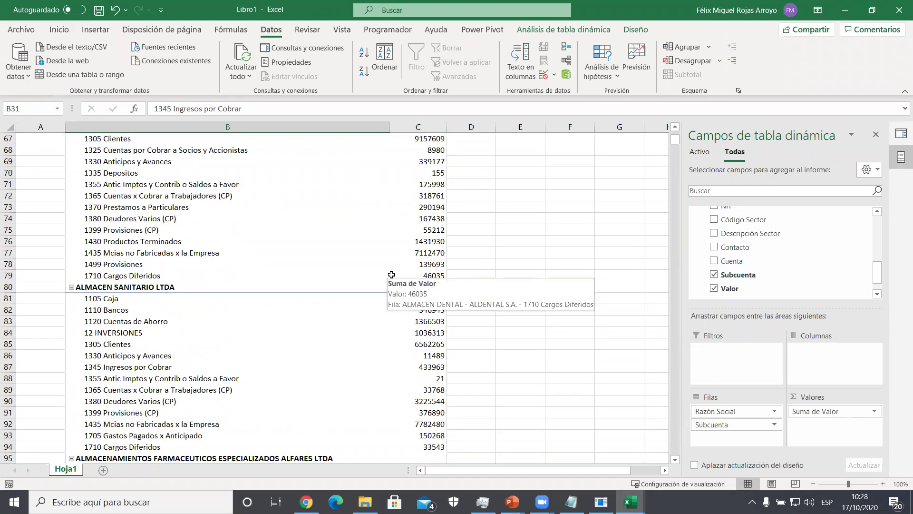
{"action": "scroll", "coordinate": [392, 275], "scroll_direction": "down", "scroll_amount": 3}
{"action": "scroll", "coordinate": [390, 275], "scroll_direction": "down", "scroll_amount": 6}
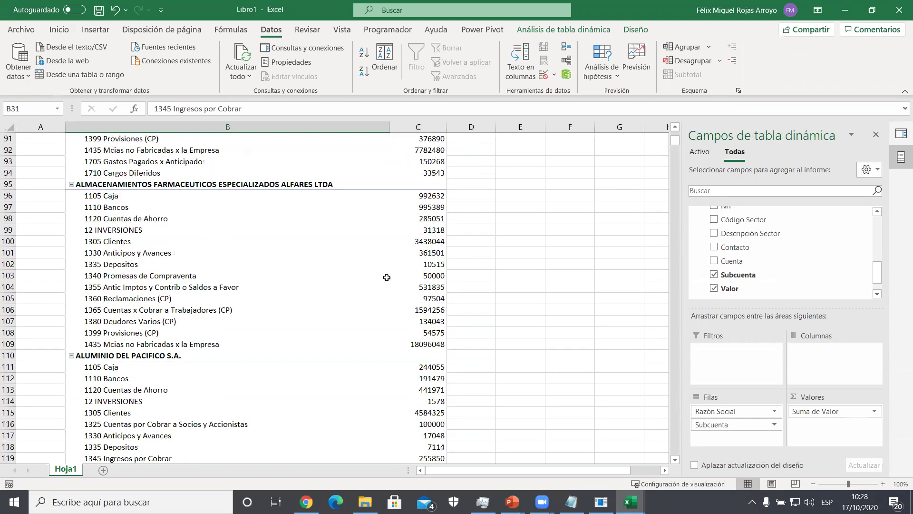
{"action": "scroll", "coordinate": [347, 252], "scroll_direction": "up", "scroll_amount": 2}
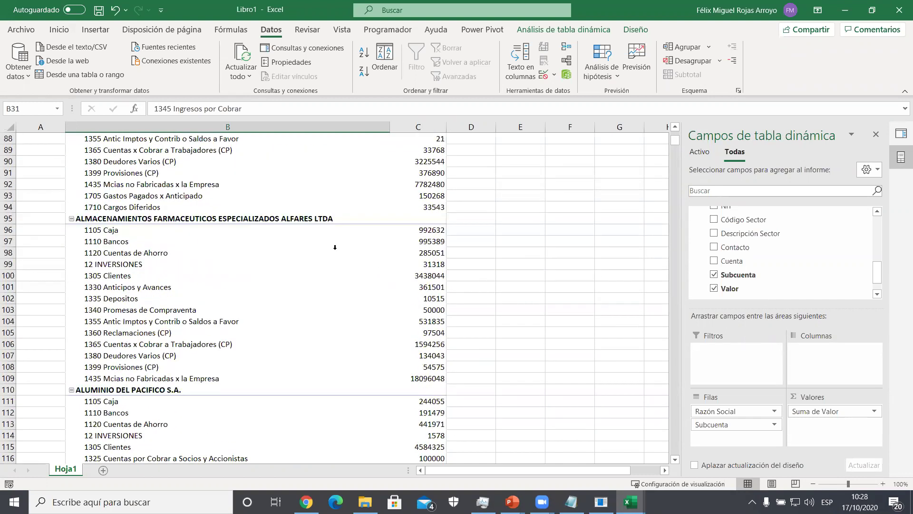
- Review the ALMACEN companies' account rows, then swap Subcuenta for Cuenta under Razón Social
{"action": "left_click_drag", "start_coordinate": [181, 233], "coordinate": [179, 353]}
{"action": "left_click_drag", "start_coordinate": [179, 372], "coordinate": [179, 379]}
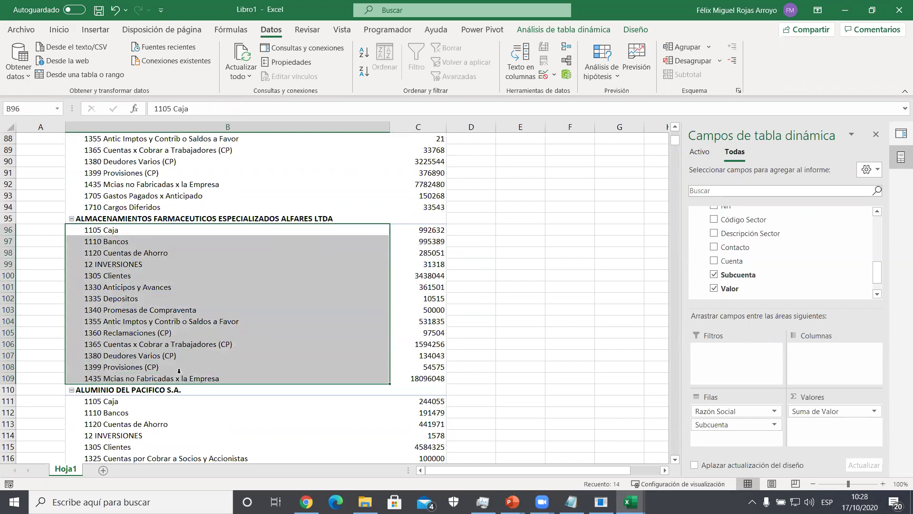
{"action": "scroll", "coordinate": [263, 225], "scroll_direction": "up", "scroll_amount": 5}
{"action": "left_click_drag", "start_coordinate": [242, 236], "coordinate": [238, 286]}
{"action": "left_click_drag", "start_coordinate": [228, 234], "coordinate": [233, 379]}
{"action": "scroll", "coordinate": [223, 352], "scroll_direction": "up", "scroll_amount": 8}
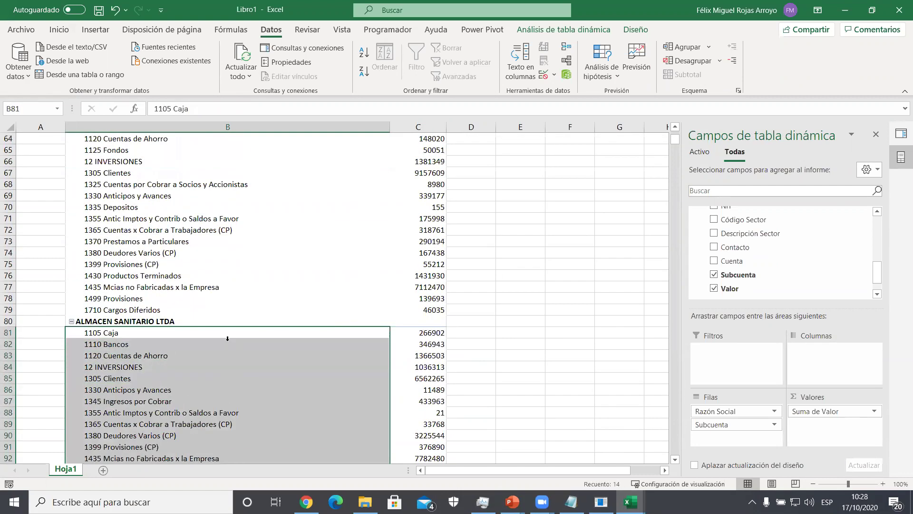
{"action": "left_click", "coordinate": [219, 290]}
{"action": "left_click_drag", "start_coordinate": [218, 289], "coordinate": [219, 436]}
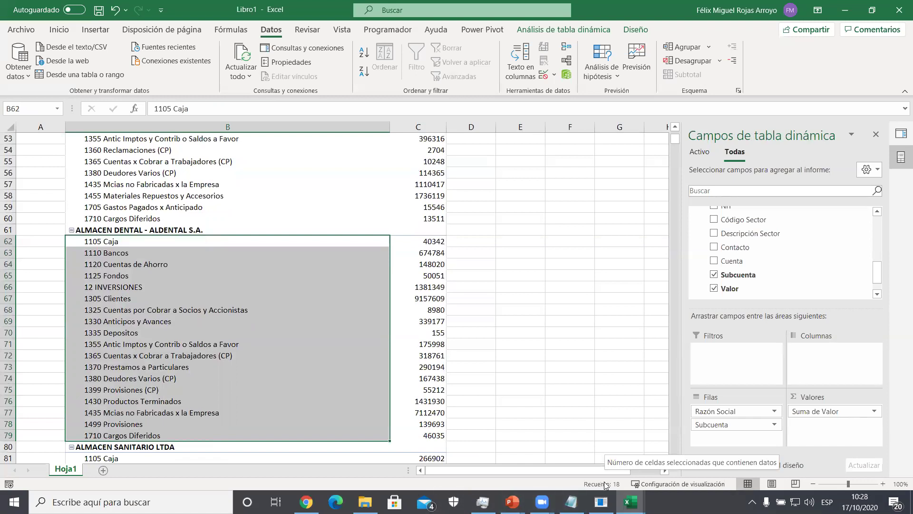
{"action": "left_click_drag", "start_coordinate": [712, 425], "coordinate": [597, 388]}
{"action": "left_click_drag", "start_coordinate": [731, 260], "coordinate": [735, 424]}
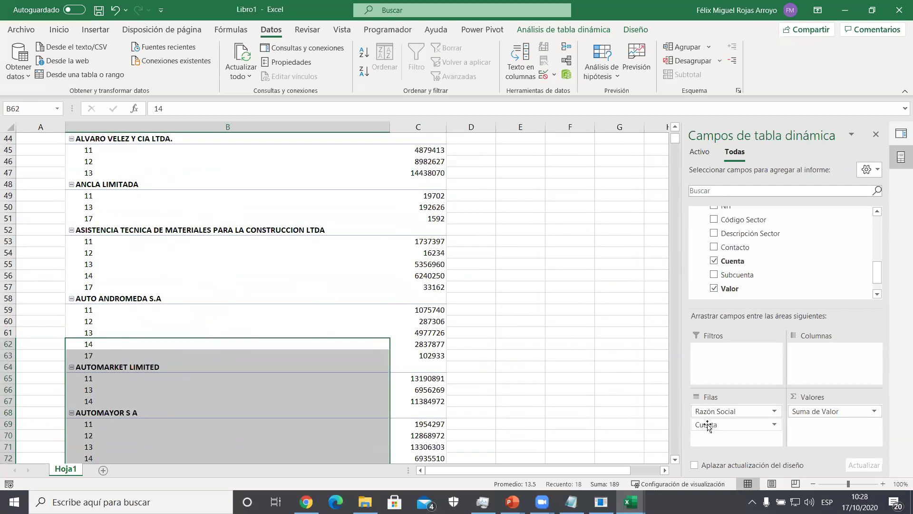
- Remove Cuenta from Filas and add Descripción as the second row field
{"action": "left_click_drag", "start_coordinate": [708, 425], "coordinate": [646, 404]}
{"action": "scroll", "coordinate": [749, 250], "scroll_direction": "up", "scroll_amount": 3}
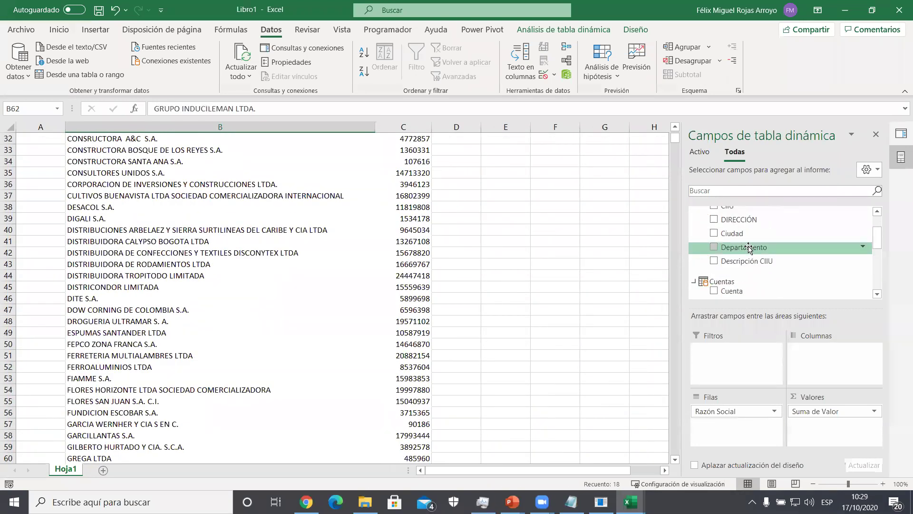
{"action": "scroll", "coordinate": [749, 250], "scroll_direction": "down", "scroll_amount": 1}
{"action": "left_click_drag", "start_coordinate": [741, 276], "coordinate": [737, 431]}
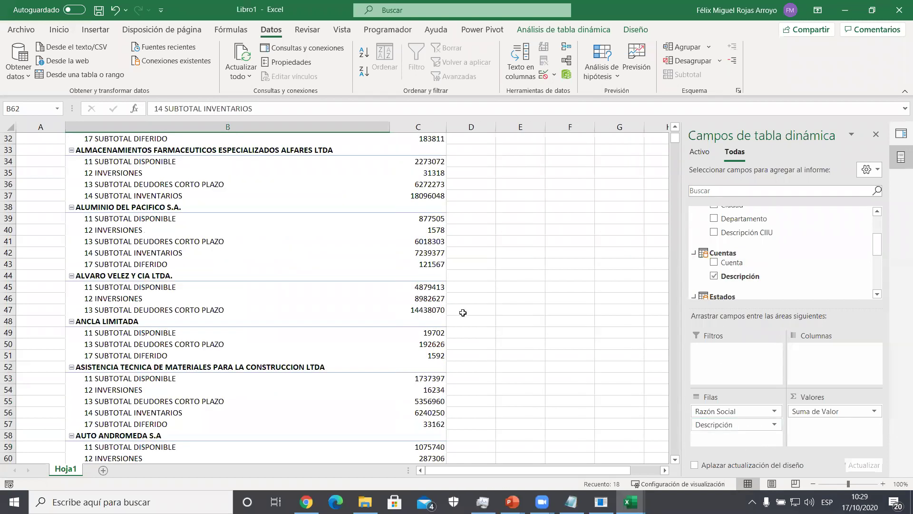
{"action": "scroll", "coordinate": [463, 313], "scroll_direction": "up", "scroll_amount": 10}
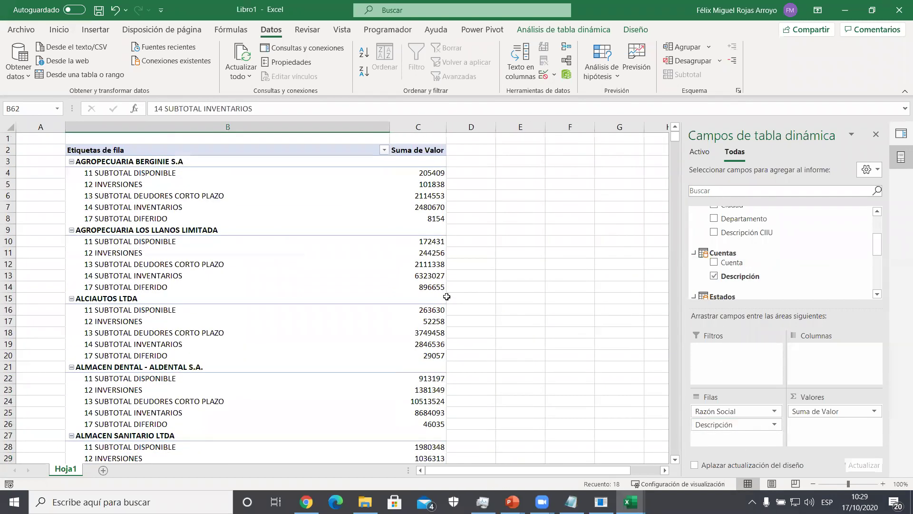
{"action": "scroll", "coordinate": [372, 216], "scroll_direction": "down", "scroll_amount": 20}
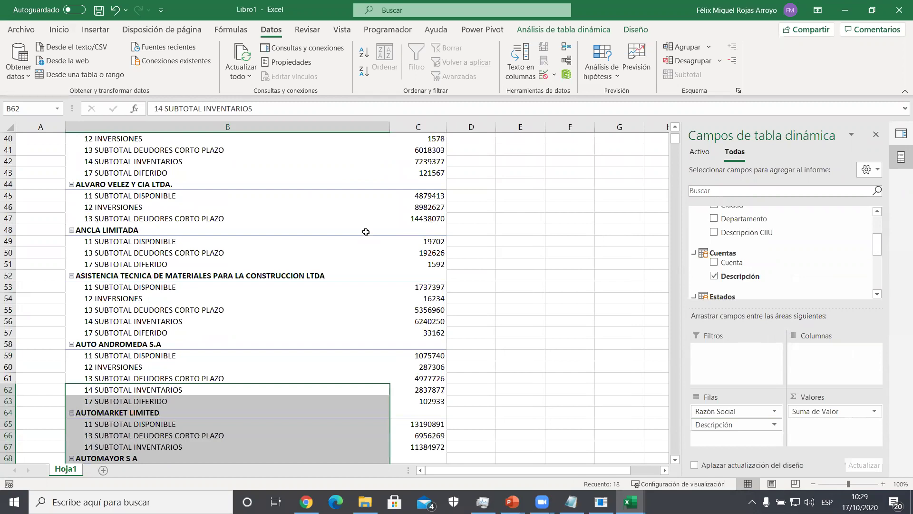
- Check the 6935510 value in C72 and select the three BOGOFORMA LTDA. account rows
{"action": "left_click", "coordinate": [417, 263]}
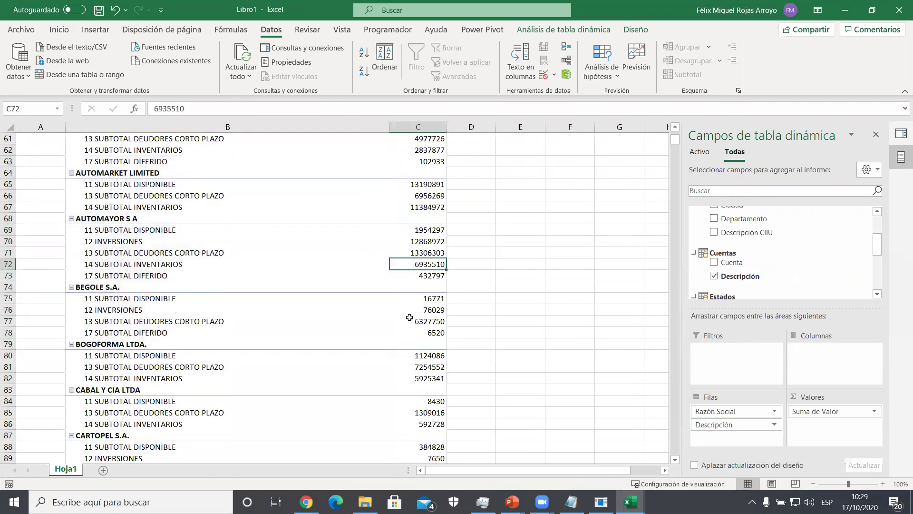
{"action": "scroll", "coordinate": [410, 318], "scroll_direction": "down", "scroll_amount": 3}
{"action": "scroll", "coordinate": [410, 317], "scroll_direction": "down", "scroll_amount": 1}
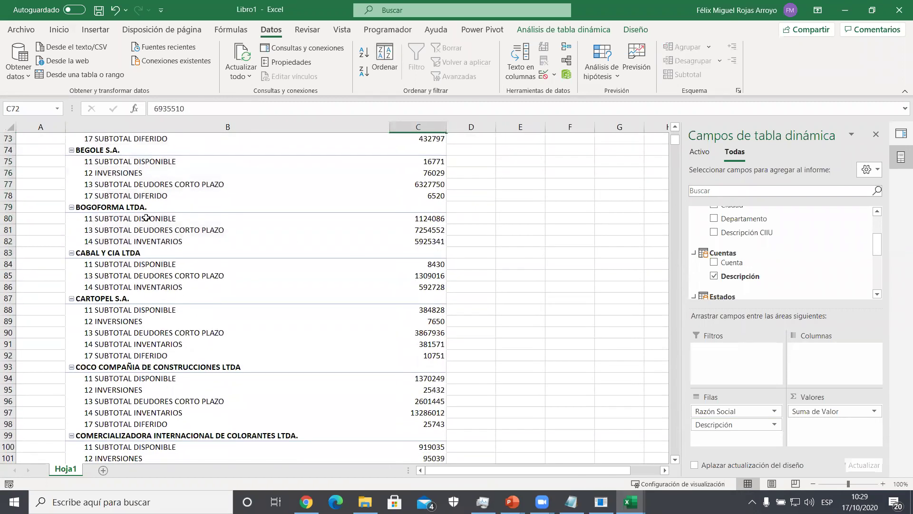
{"action": "left_click", "coordinate": [114, 224]}
{"action": "left_click_drag", "start_coordinate": [114, 223], "coordinate": [114, 240]}
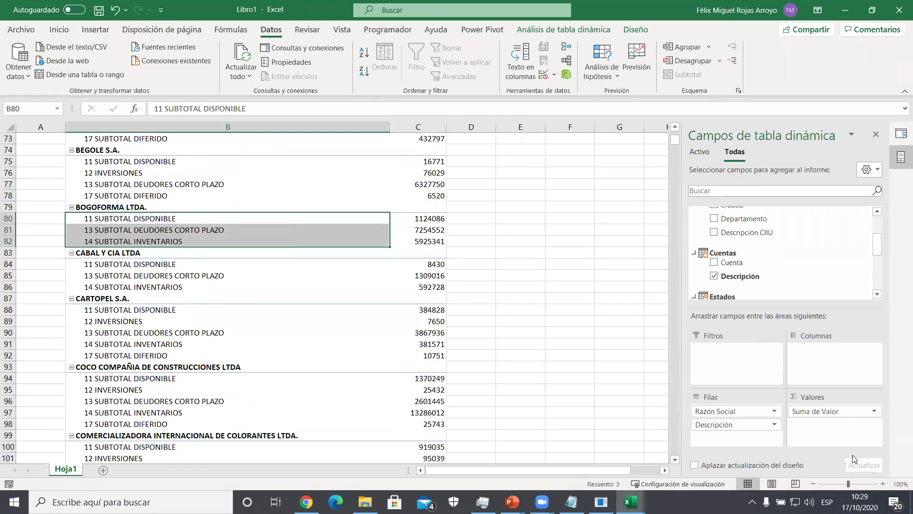
- Take Suma de Valor out of Valores, then drag Valor back in as the summed value
{"action": "left_click_drag", "start_coordinate": [826, 414], "coordinate": [615, 366]}
{"action": "left_click", "coordinate": [280, 259]}
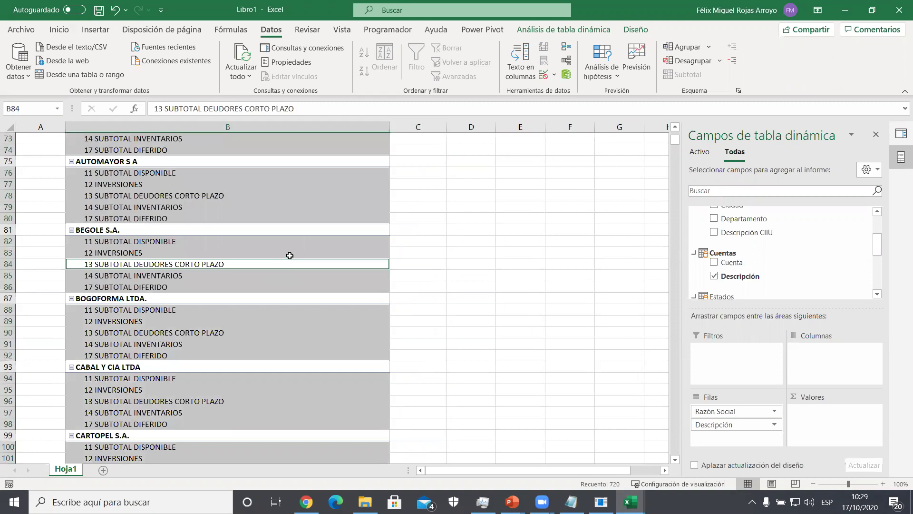
{"action": "left_click", "coordinate": [290, 255]}
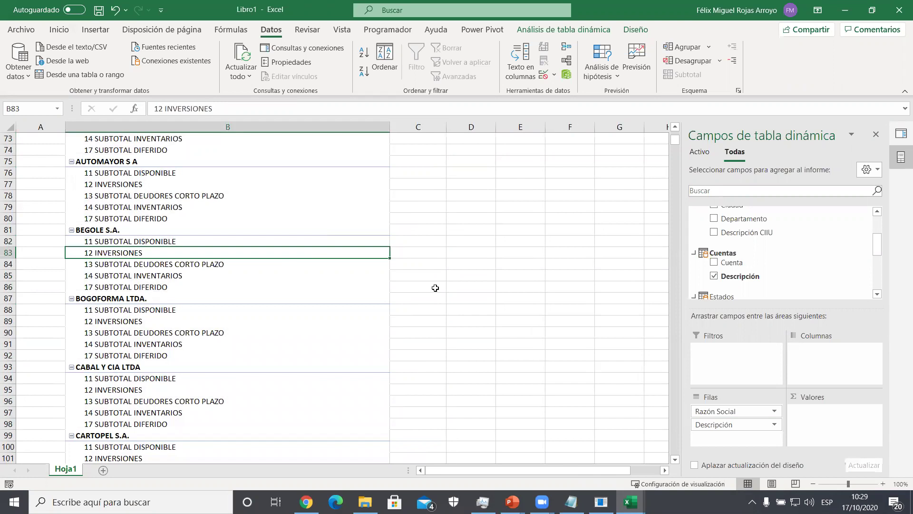
{"action": "scroll", "coordinate": [735, 266], "scroll_direction": "up", "scroll_amount": 2}
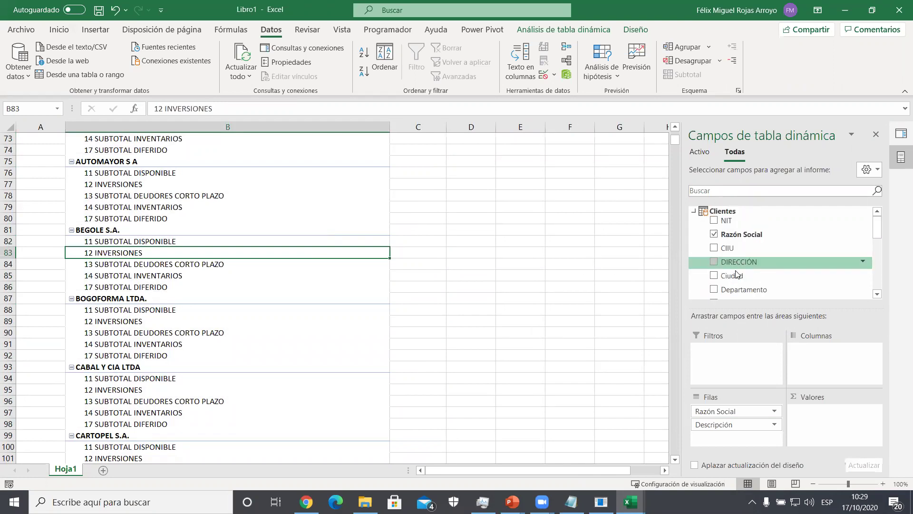
{"action": "scroll", "coordinate": [736, 275], "scroll_direction": "down", "scroll_amount": 3}
{"action": "scroll", "coordinate": [736, 275], "scroll_direction": "up", "scroll_amount": 2}
{"action": "scroll", "coordinate": [736, 276], "scroll_direction": "down", "scroll_amount": 5}
{"action": "left_click_drag", "start_coordinate": [736, 275], "coordinate": [815, 428]}
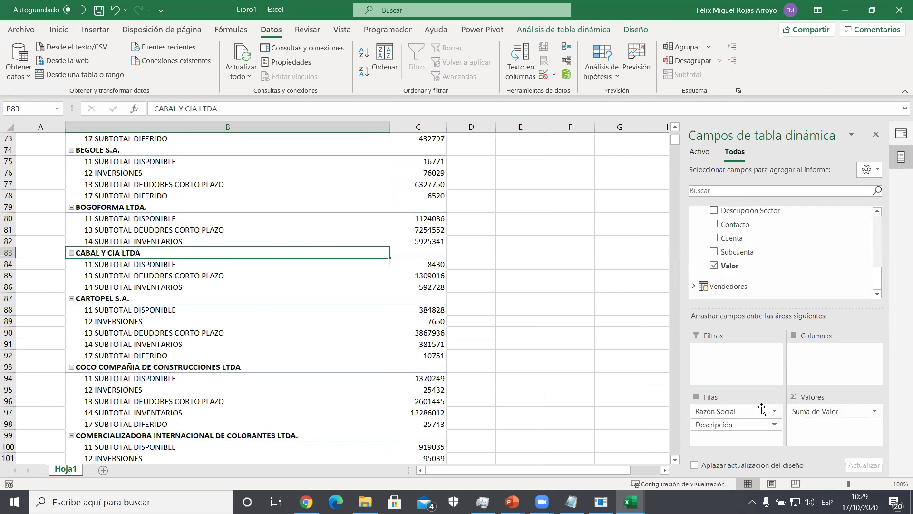
{"action": "scroll", "coordinate": [444, 228], "scroll_direction": "up", "scroll_amount": 8}
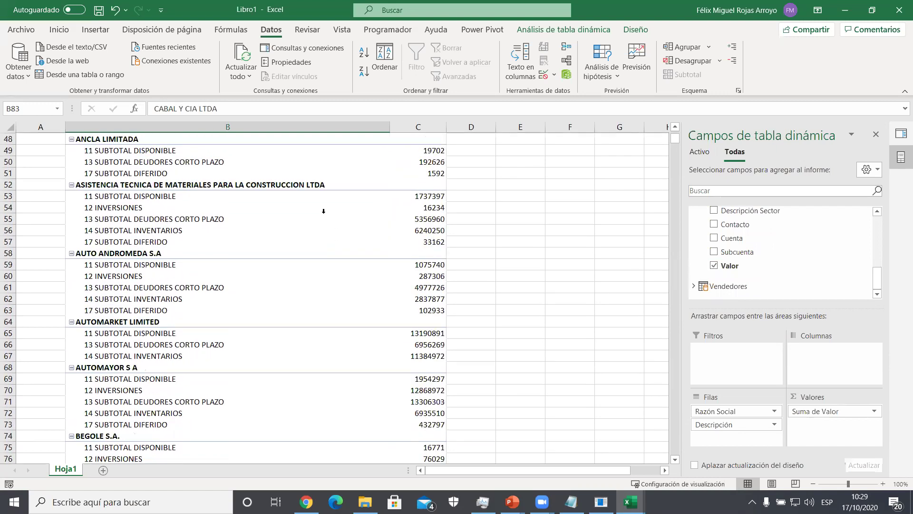
{"action": "scroll", "coordinate": [323, 211], "scroll_direction": "up", "scroll_amount": 15}
- Show the queries and connections list and switch the pivot to tabular report layout
{"action": "left_click", "coordinate": [876, 134]}
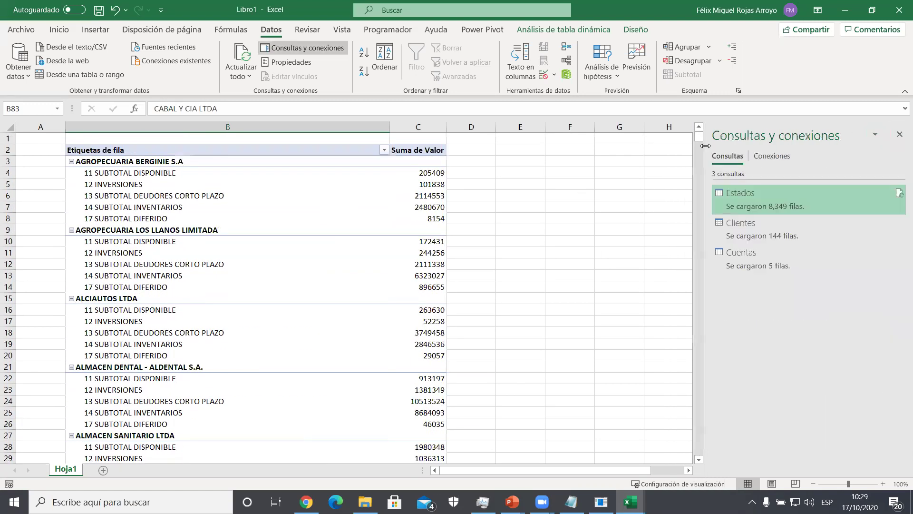
{"action": "left_click", "coordinate": [291, 172]}
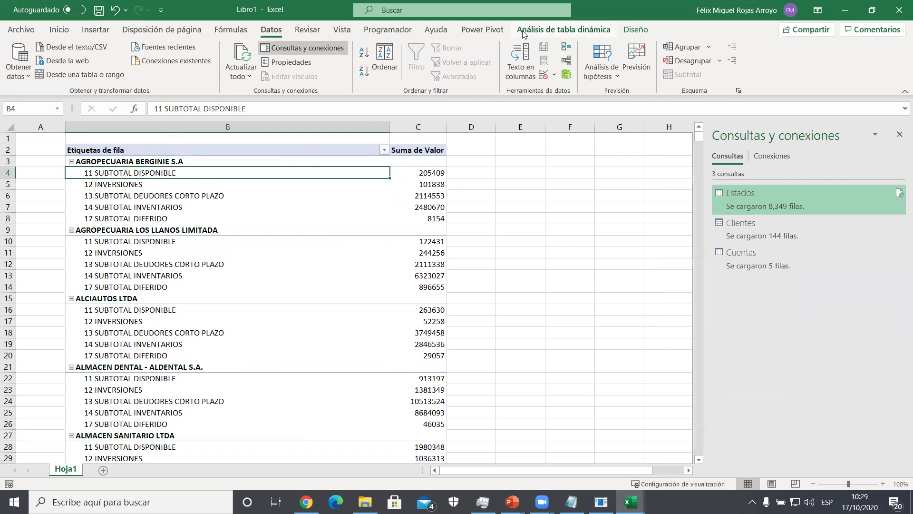
{"action": "left_click", "coordinate": [627, 30]}
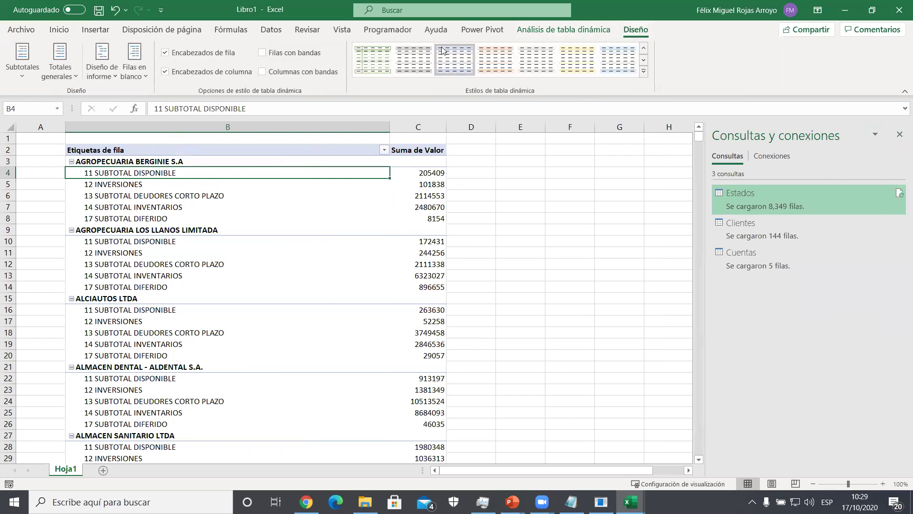
{"action": "left_click", "coordinate": [102, 67]}
{"action": "left_click", "coordinate": [143, 157]}
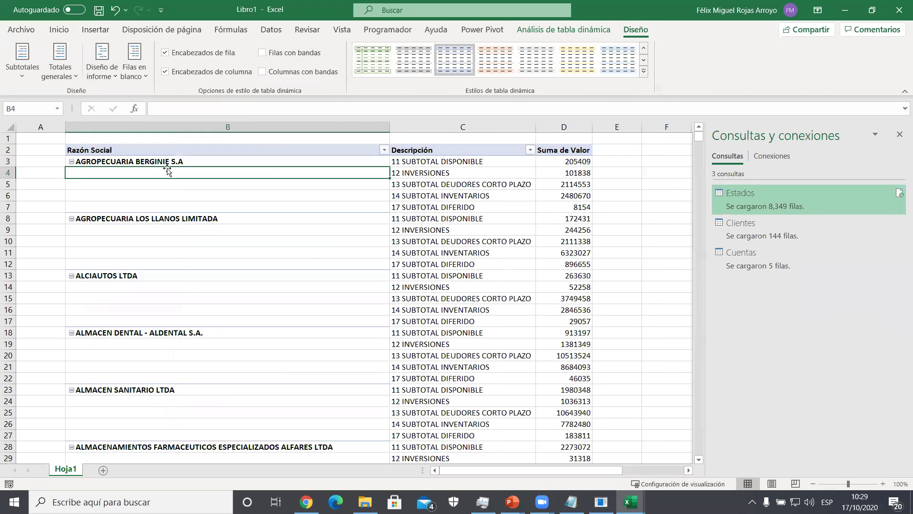
- Narrow the Razón Social column B and select the BOGOFORMA LTDA. Descripción cells
{"action": "left_click", "coordinate": [477, 164]}
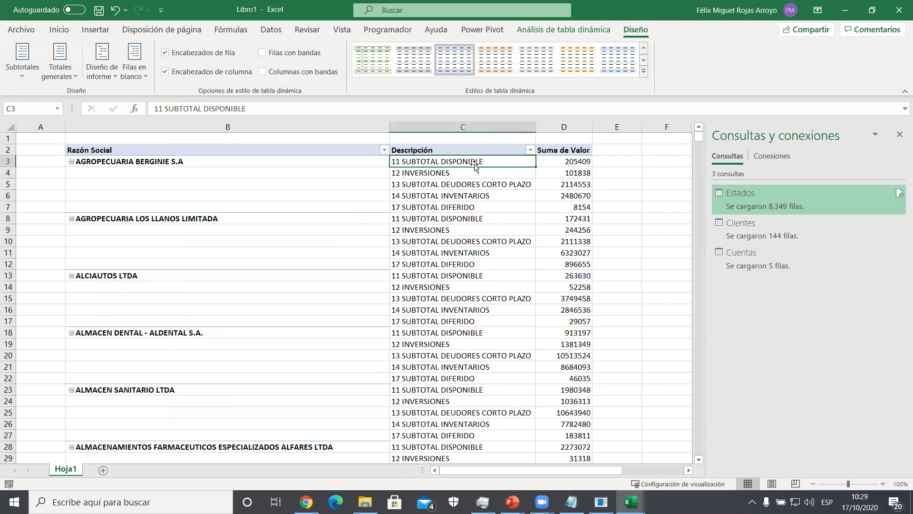
{"action": "left_click_drag", "start_coordinate": [388, 128], "coordinate": [268, 128]}
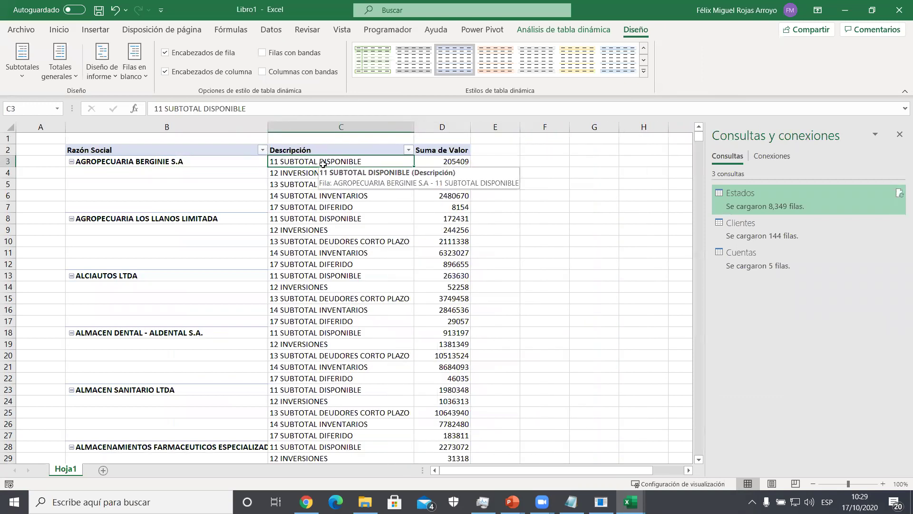
{"action": "scroll", "coordinate": [320, 173], "scroll_direction": "down", "scroll_amount": 12}
{"action": "scroll", "coordinate": [275, 278], "scroll_direction": "down", "scroll_amount": 8}
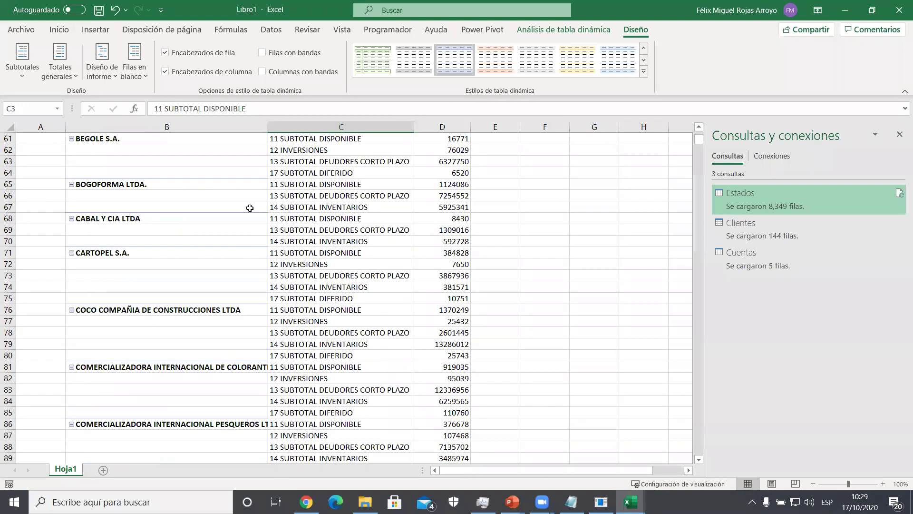
{"action": "left_click", "coordinate": [320, 186]}
{"action": "left_click_drag", "start_coordinate": [320, 186], "coordinate": [322, 207]}
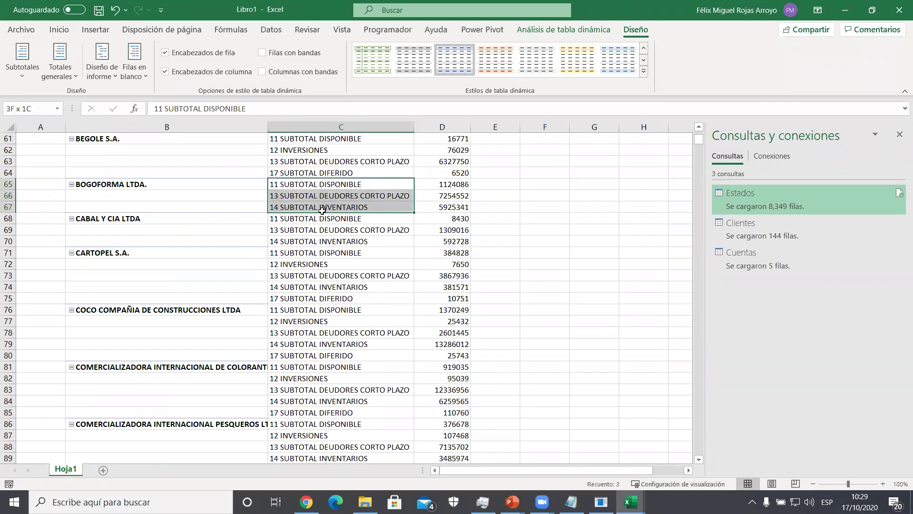
{"action": "left_click", "coordinate": [331, 185]}
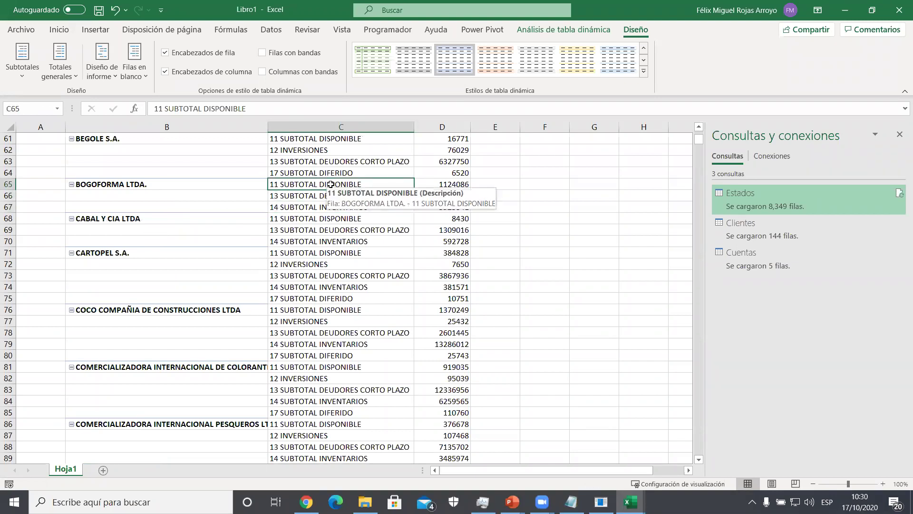
{"action": "left_click_drag", "start_coordinate": [301, 186], "coordinate": [303, 205]}
{"action": "left_click", "coordinate": [305, 187]}
{"action": "left_click", "coordinate": [304, 189]}
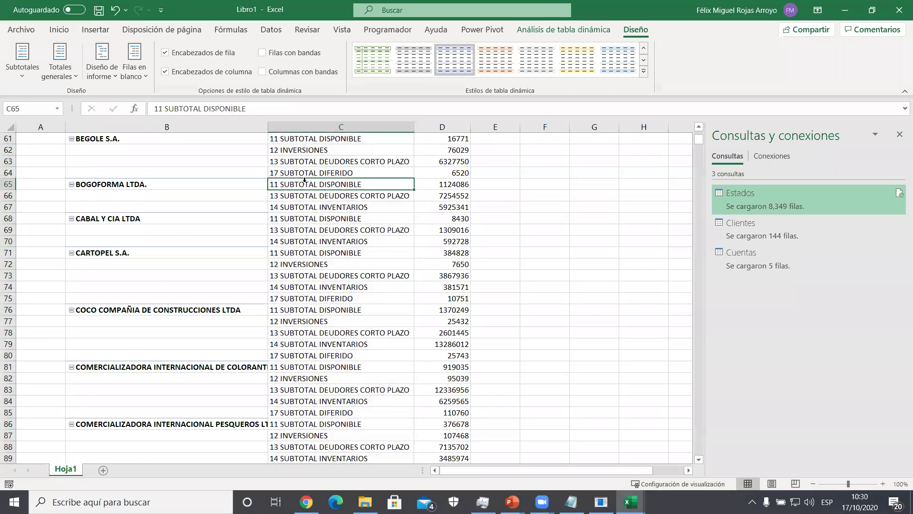
- Review the Descripción field's subtotal and layout settings, then cancel without changes
{"action": "left_click", "coordinate": [568, 28]}
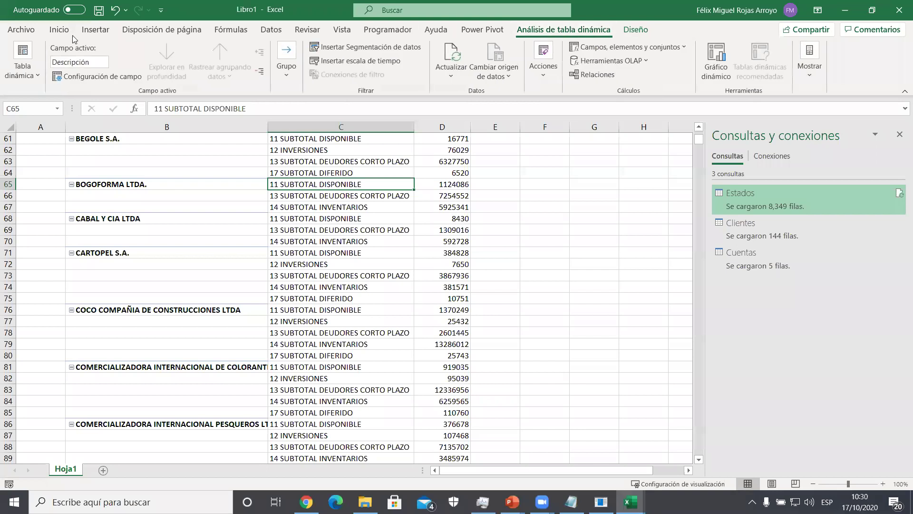
{"action": "left_click", "coordinate": [79, 77]}
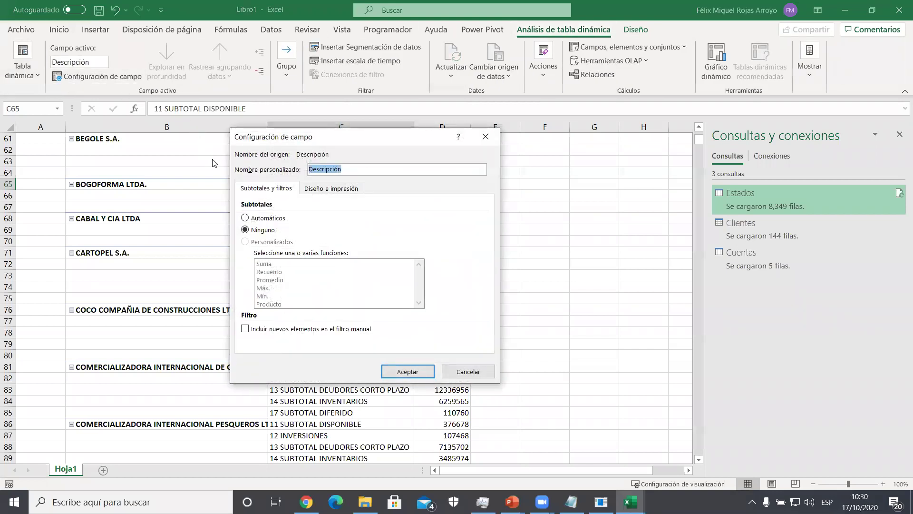
{"action": "left_click", "coordinate": [309, 189]}
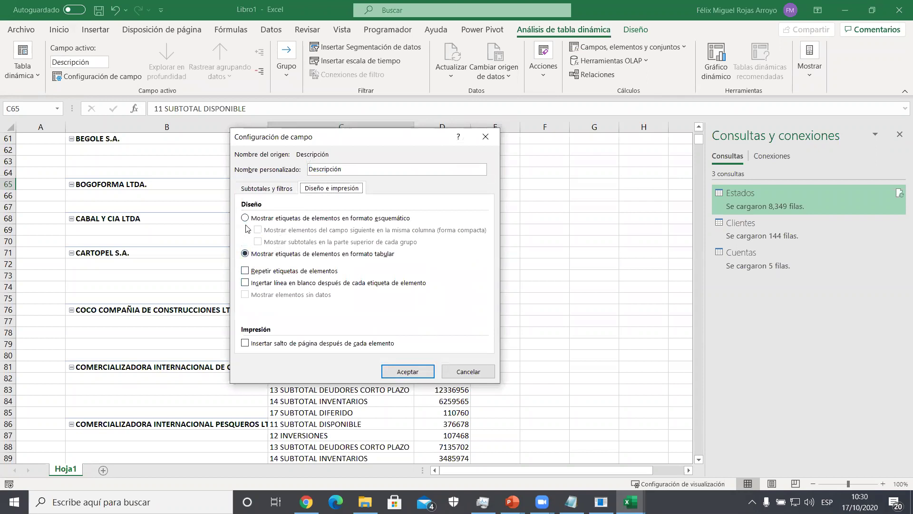
{"action": "left_click", "coordinate": [283, 187]}
{"action": "left_click", "coordinate": [466, 378]}
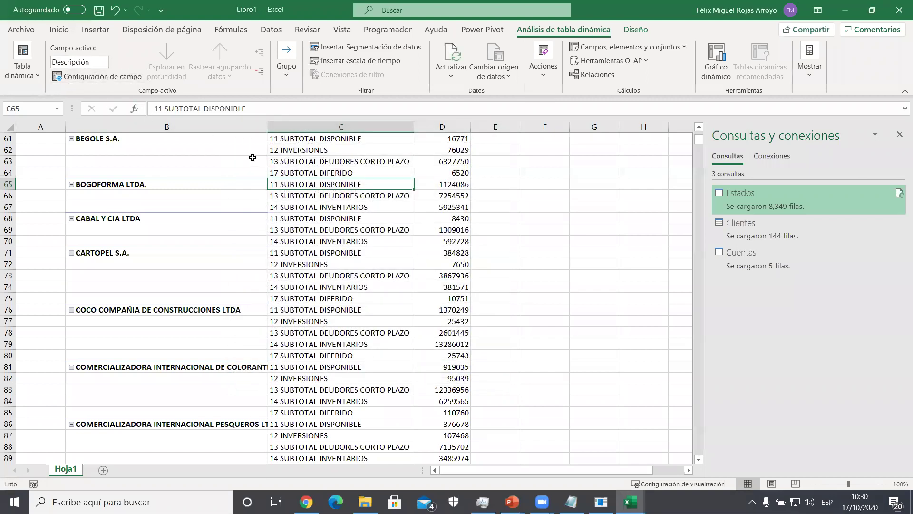
- Reopen Descripción field settings from its C2 header, cancel, then open the Tabla dinámica options dropdown
{"action": "scroll", "coordinate": [253, 158], "scroll_direction": "up", "scroll_amount": 20}
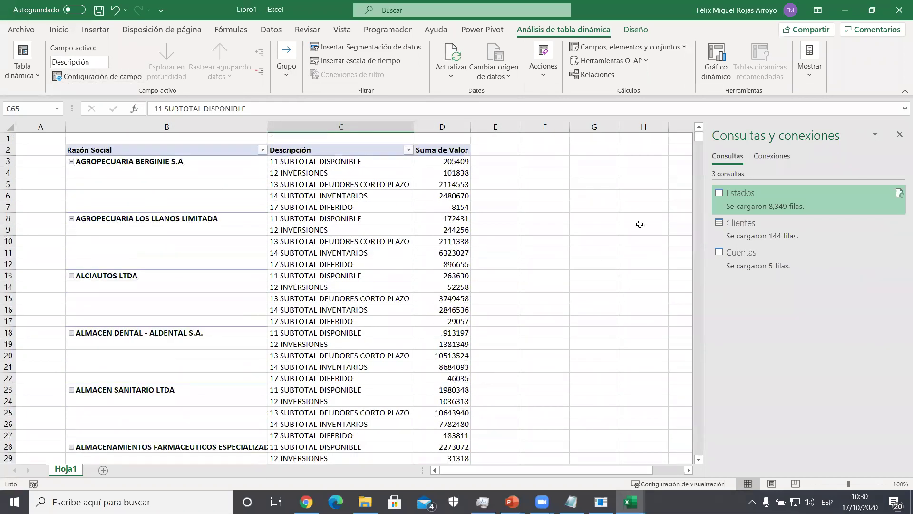
{"action": "left_click", "coordinate": [306, 149]}
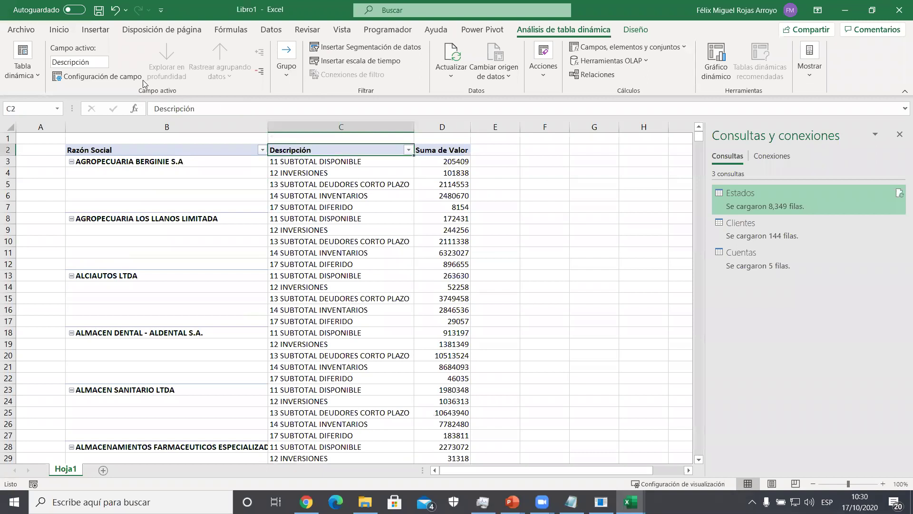
{"action": "left_click", "coordinate": [141, 78]}
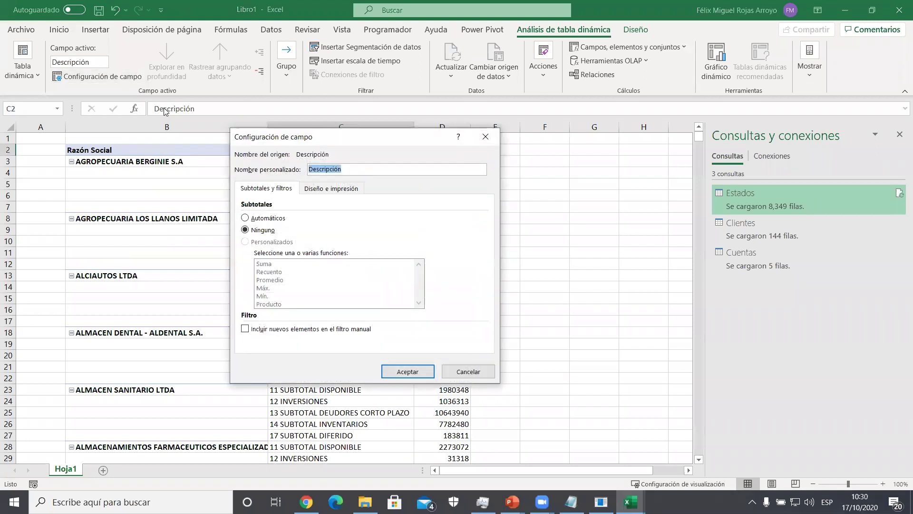
{"action": "left_click", "coordinate": [335, 190]}
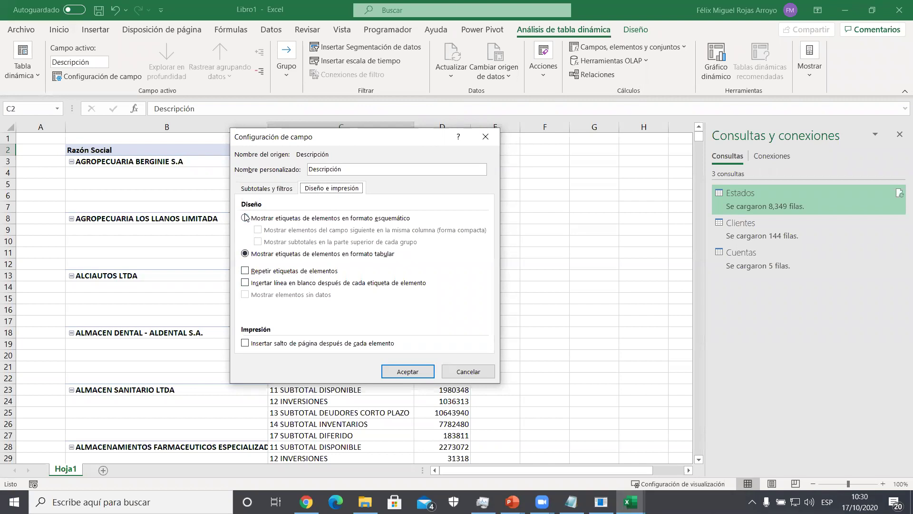
{"action": "left_click", "coordinate": [468, 371]}
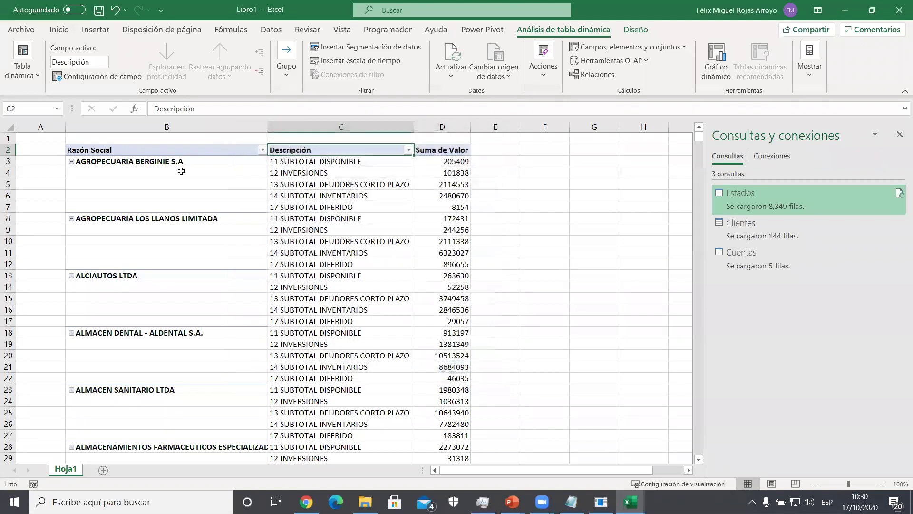
{"action": "left_click", "coordinate": [37, 76]}
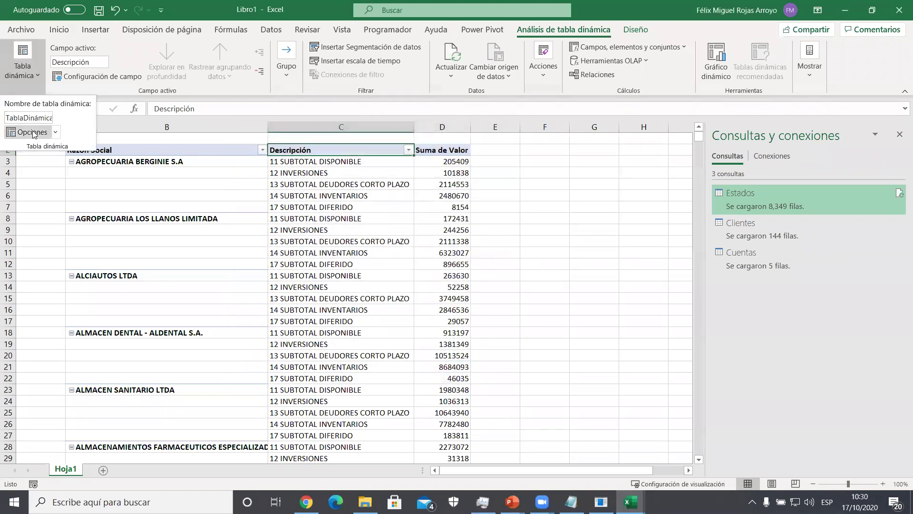
{"action": "left_click", "coordinate": [33, 134]}
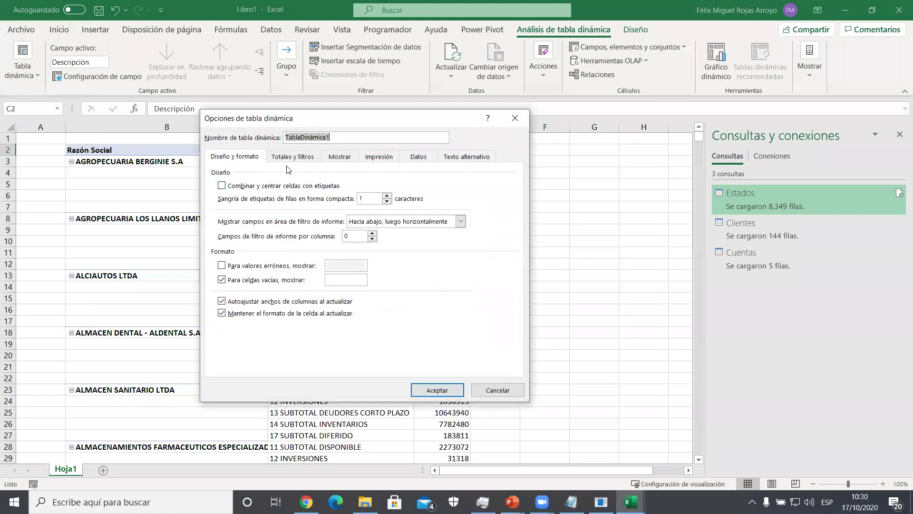
{"action": "left_click", "coordinate": [337, 156]}
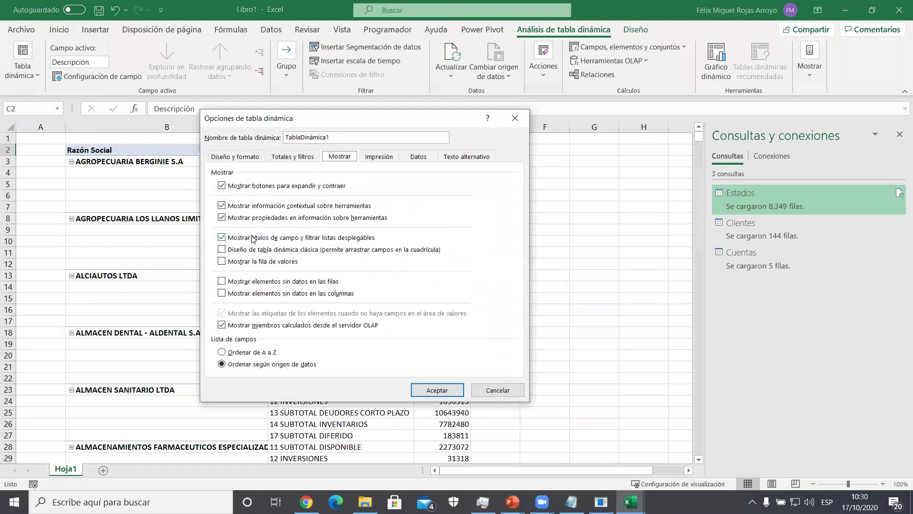
{"action": "left_click", "coordinate": [221, 281]}
{"action": "left_click", "coordinate": [437, 390]}
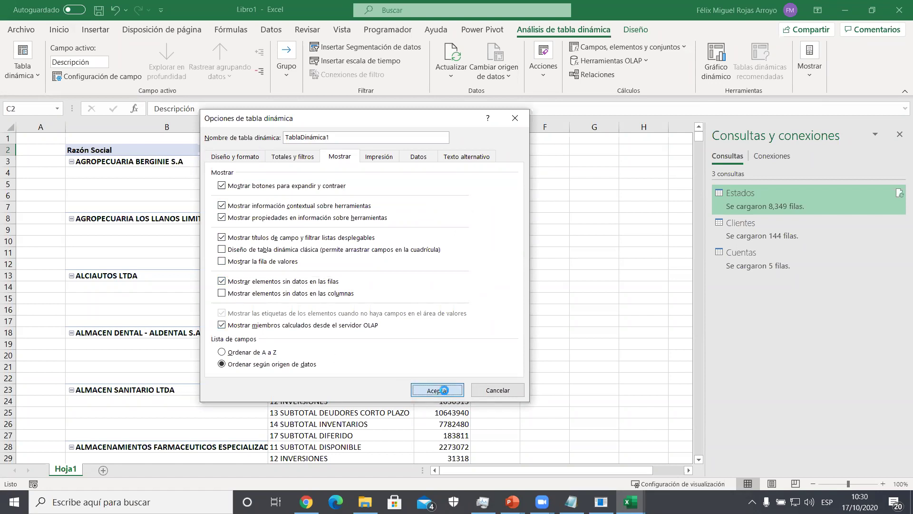
{"action": "scroll", "coordinate": [330, 268], "scroll_direction": "down", "scroll_amount": 12}
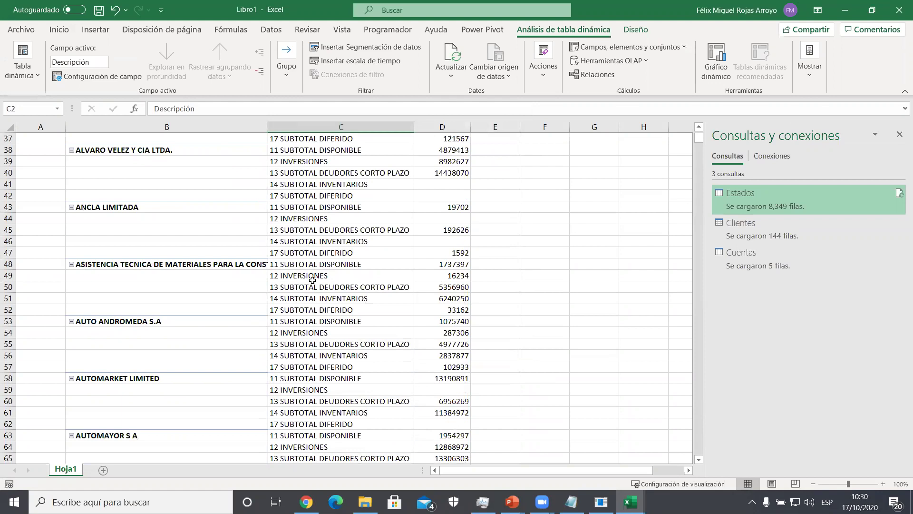
{"action": "scroll", "coordinate": [319, 247], "scroll_direction": "up", "scroll_amount": 1}
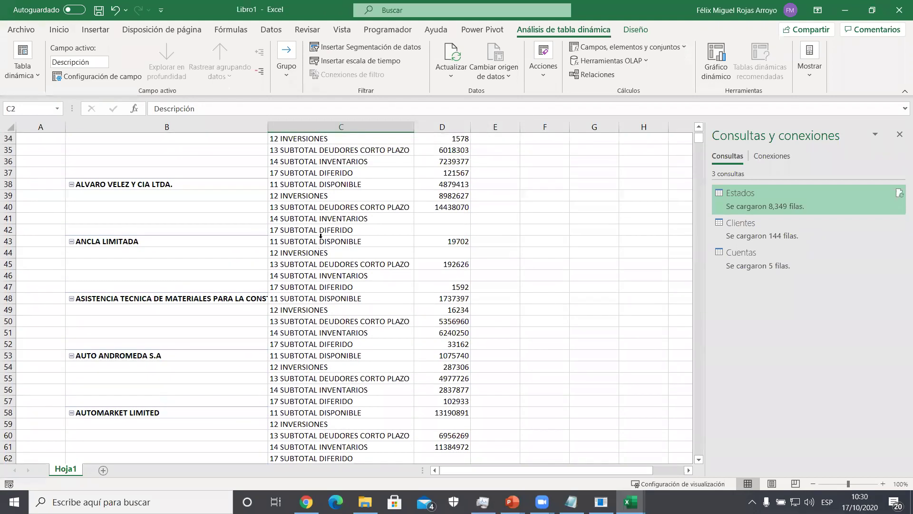
{"action": "left_click", "coordinate": [282, 184]}
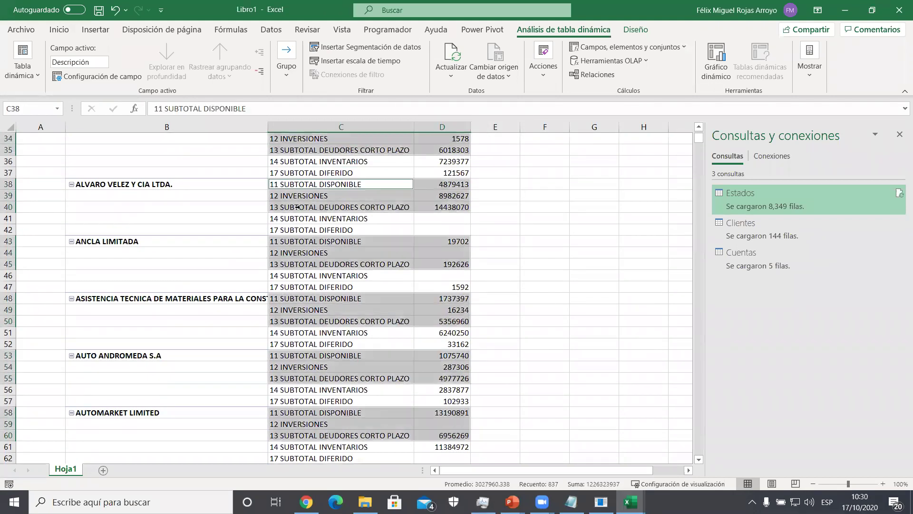
{"action": "key", "text": "Down"}
{"action": "left_click_drag", "start_coordinate": [305, 186], "coordinate": [427, 229]}
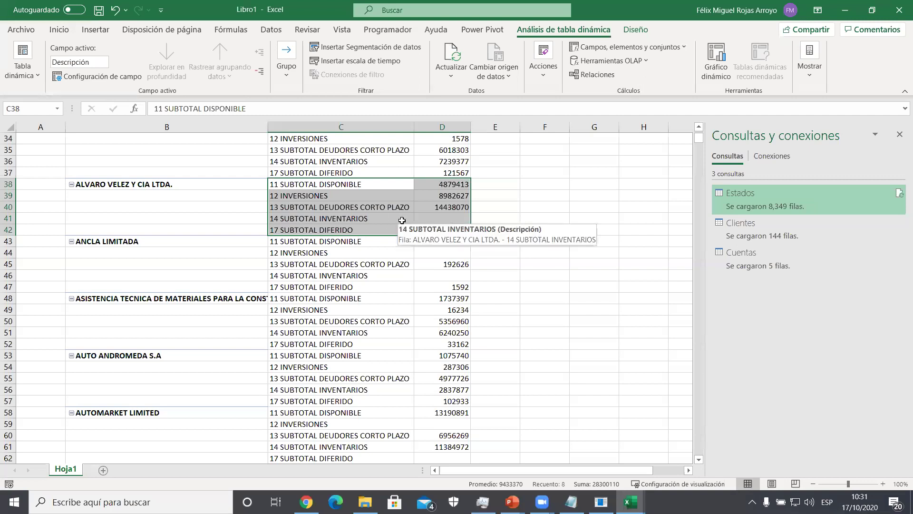
{"action": "left_click", "coordinate": [461, 220]}
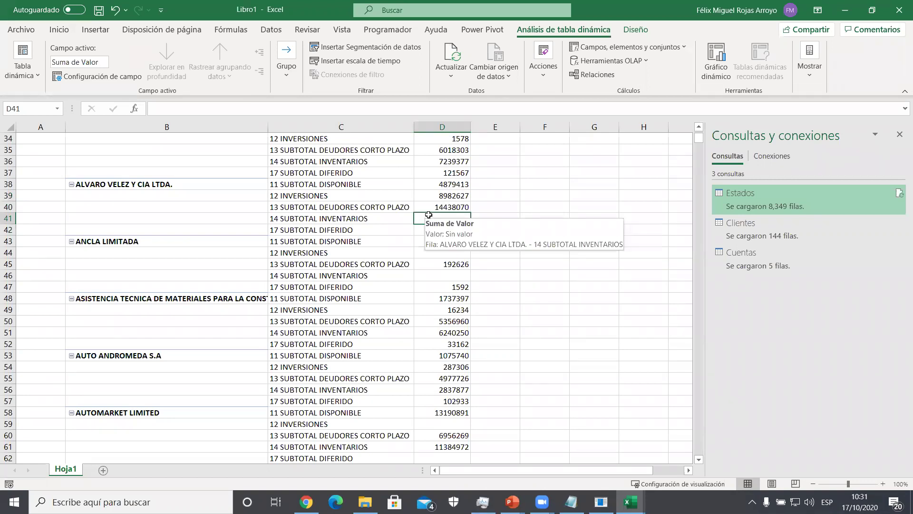
{"action": "left_click", "coordinate": [27, 75]}
{"action": "left_click", "coordinate": [30, 131]}
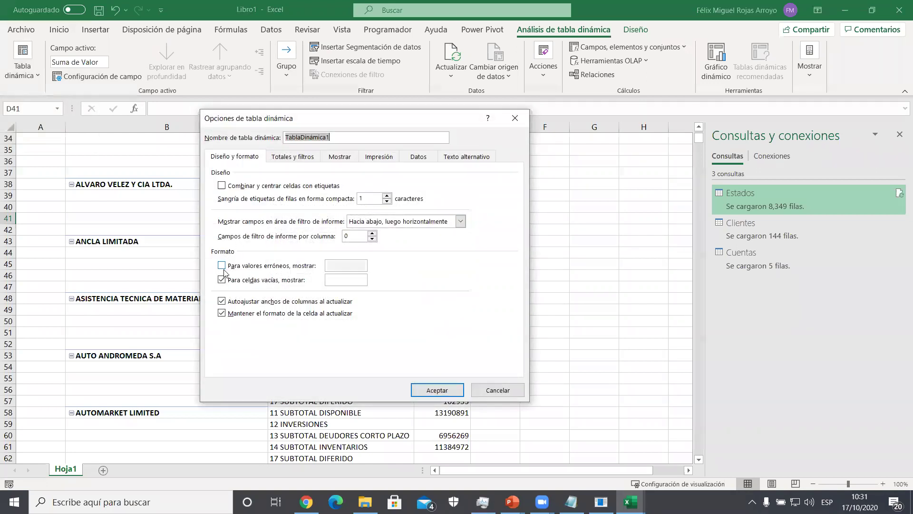
{"action": "left_click", "coordinate": [339, 157]}
{"action": "left_click", "coordinate": [221, 281]}
{"action": "left_click", "coordinate": [431, 390]}
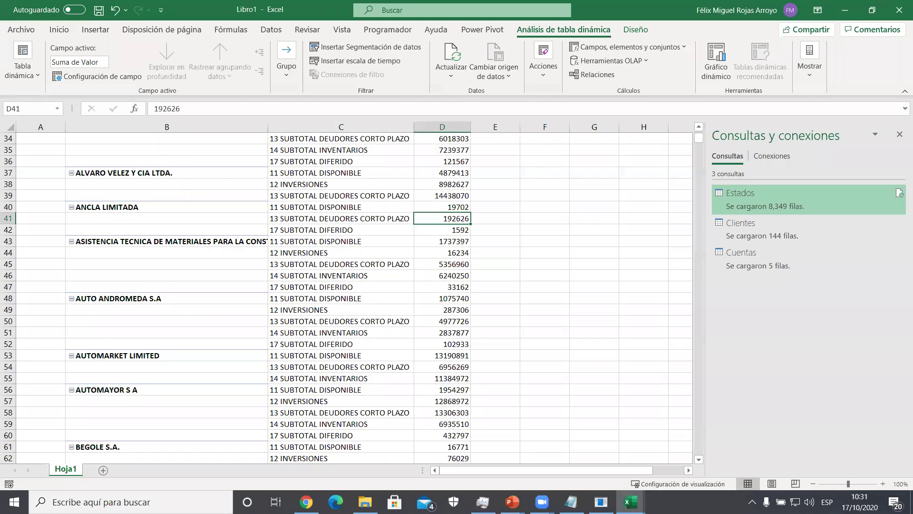
- Rename the Hoja1 sheet to P1
{"action": "scroll", "coordinate": [259, 322], "scroll_direction": "up", "scroll_amount": 5}
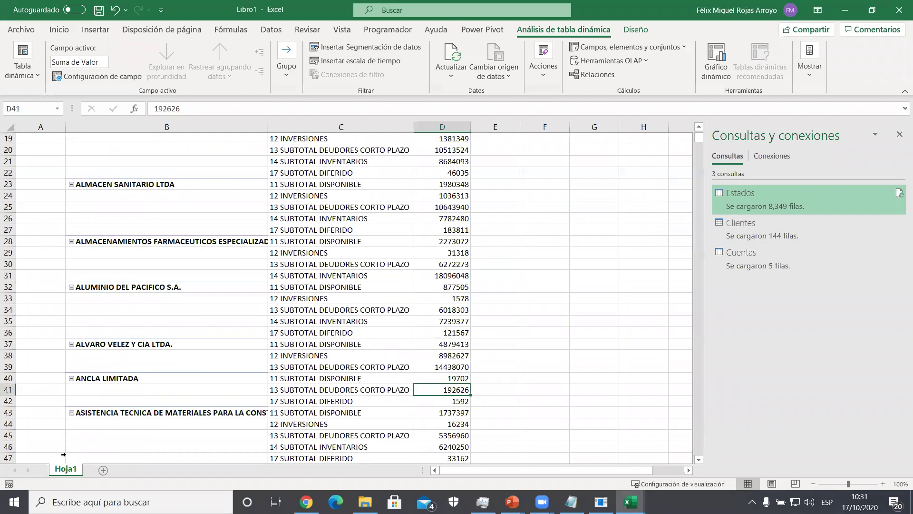
{"action": "double_click", "coordinate": [66, 470]}
{"action": "type", "text": "P1"}
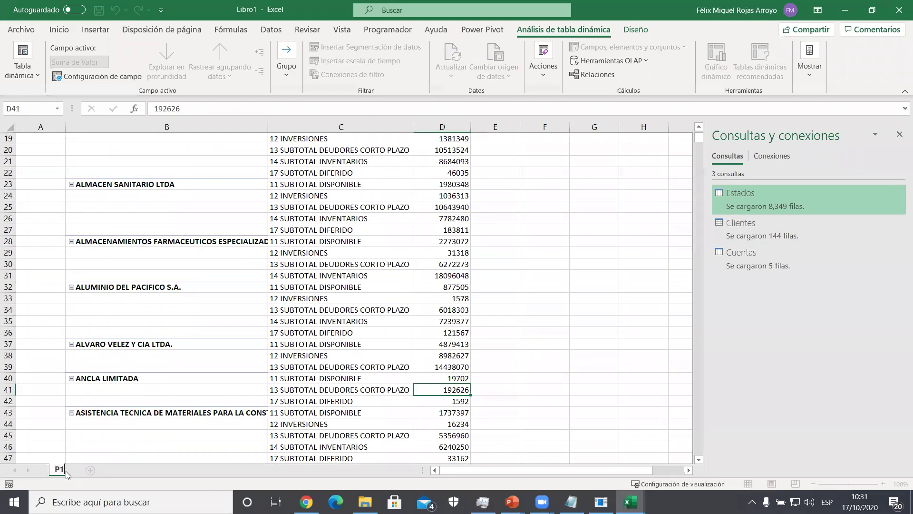
{"action": "key", "text": "Return"}
{"action": "scroll", "coordinate": [127, 400], "scroll_direction": "up", "scroll_amount": 6}
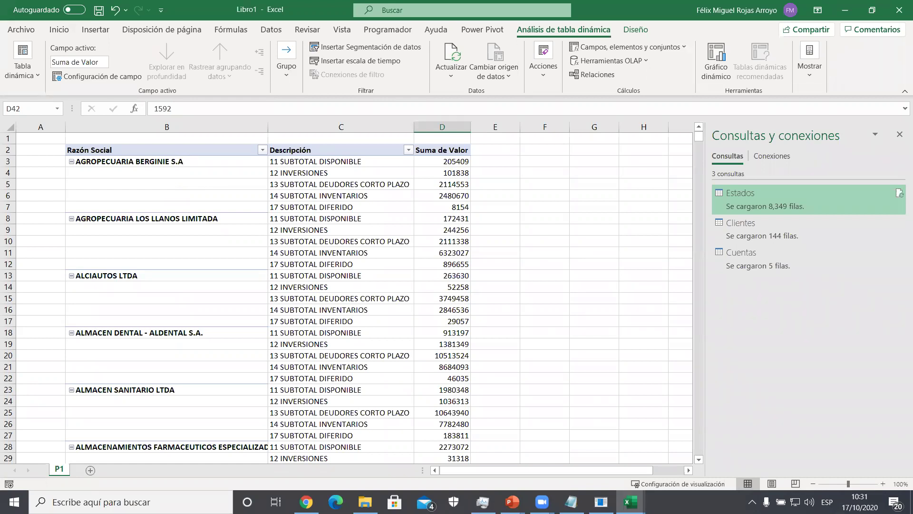
- Show all subtotals at the bottom of each company group in the pivot
{"action": "left_click", "coordinate": [380, 207]}
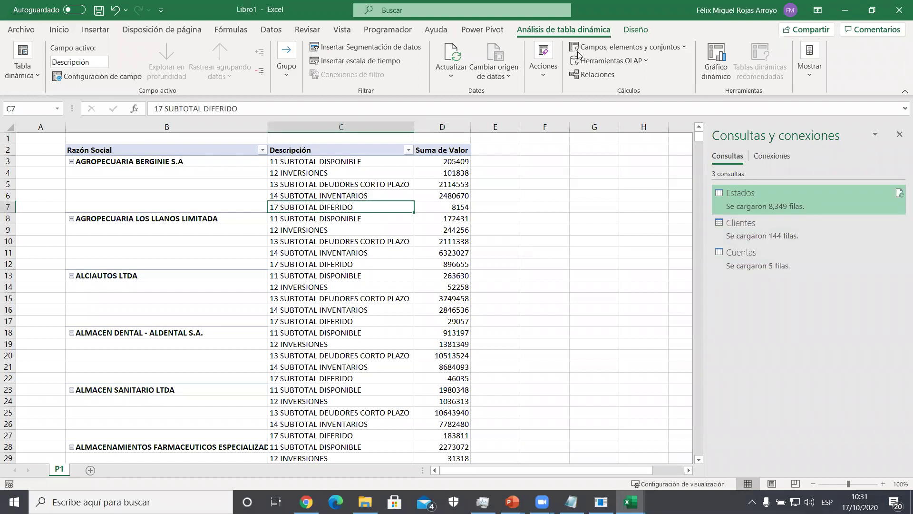
{"action": "left_click", "coordinate": [636, 29]}
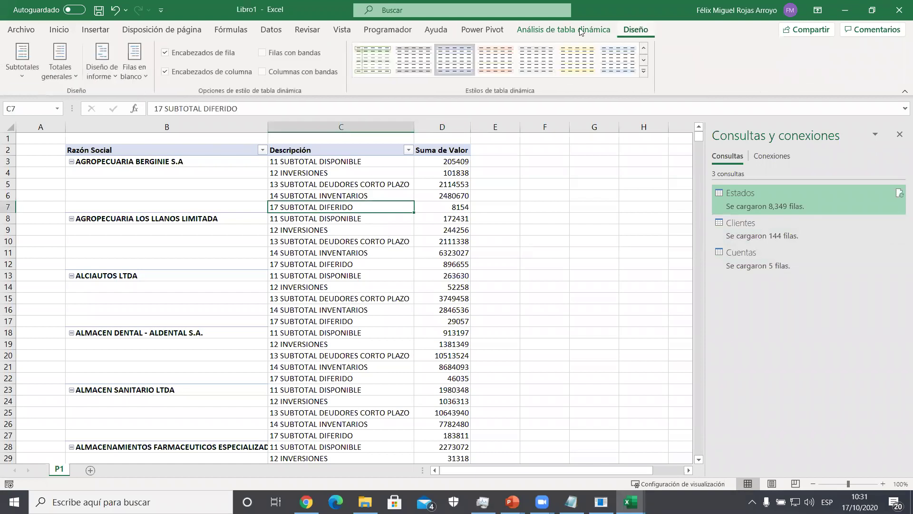
{"action": "left_click", "coordinate": [24, 70]}
{"action": "left_click", "coordinate": [68, 127]}
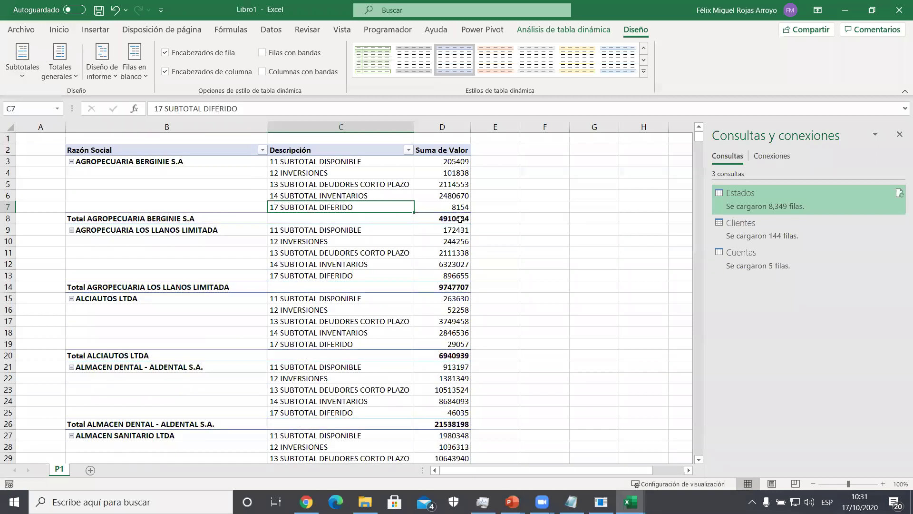
{"action": "left_click", "coordinate": [460, 219]}
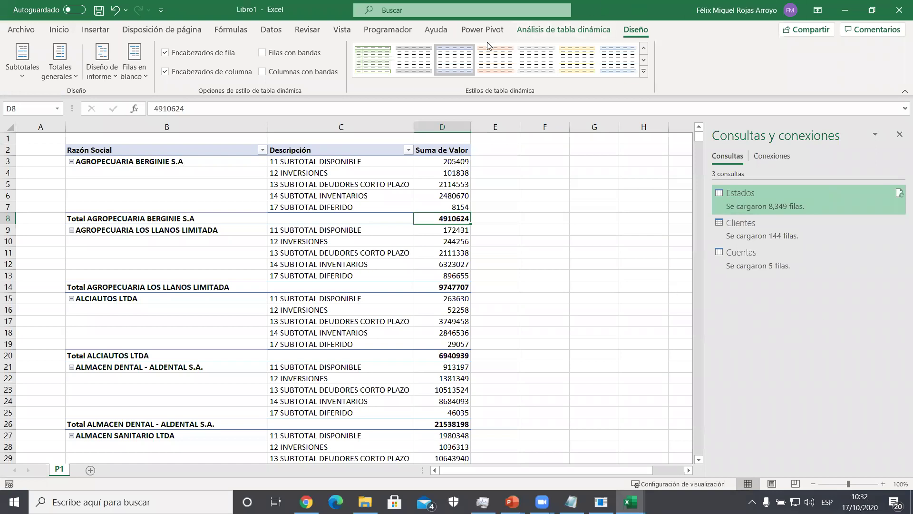
- Insert a Power Pivot data-model pivot table on a new worksheet and display its field list
{"action": "left_click", "coordinate": [482, 30]}
{"action": "left_click", "coordinate": [26, 58]}
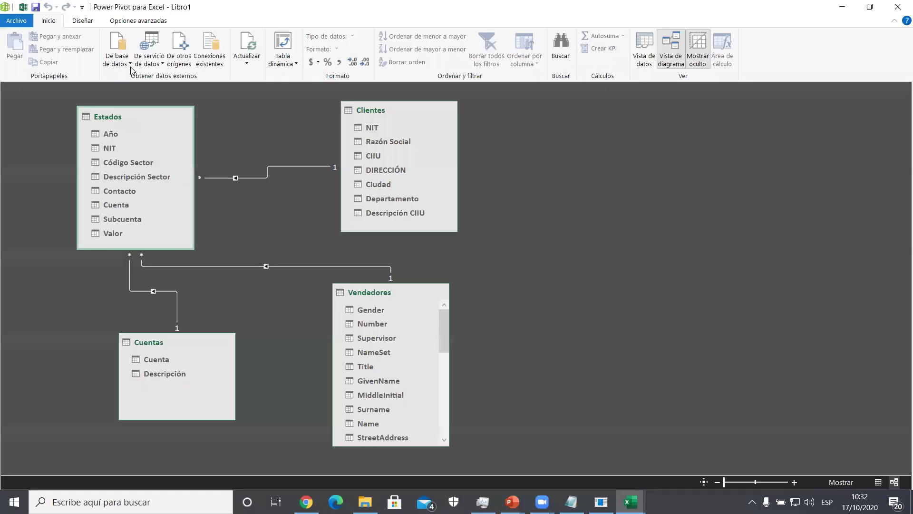
{"action": "left_click", "coordinate": [279, 45]}
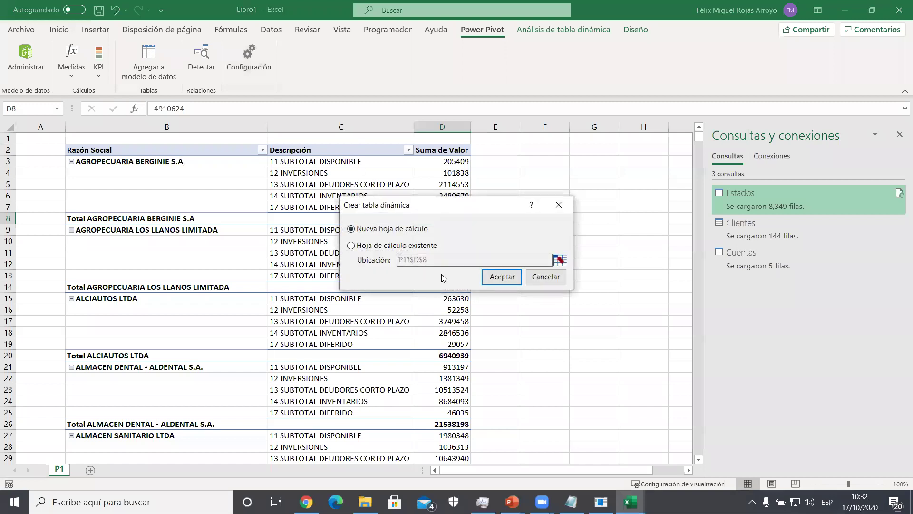
{"action": "left_click", "coordinate": [500, 276]}
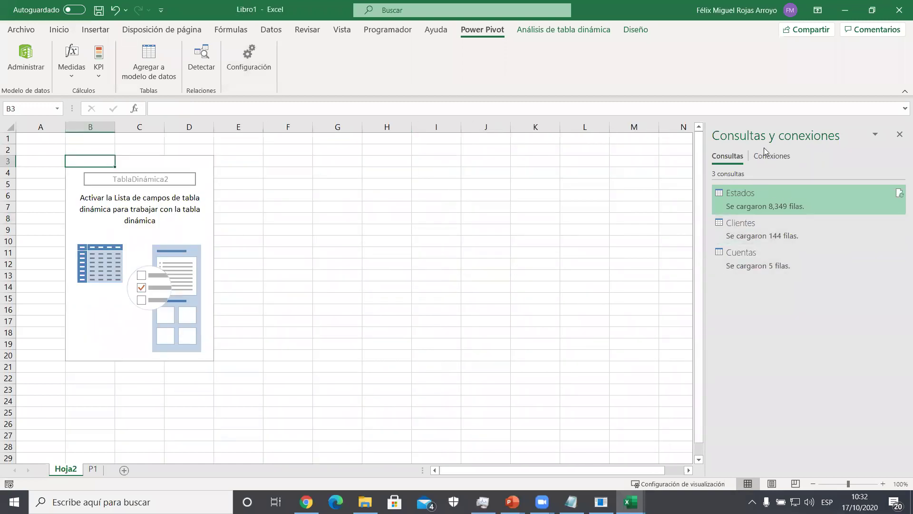
{"action": "right_click", "coordinate": [122, 218]}
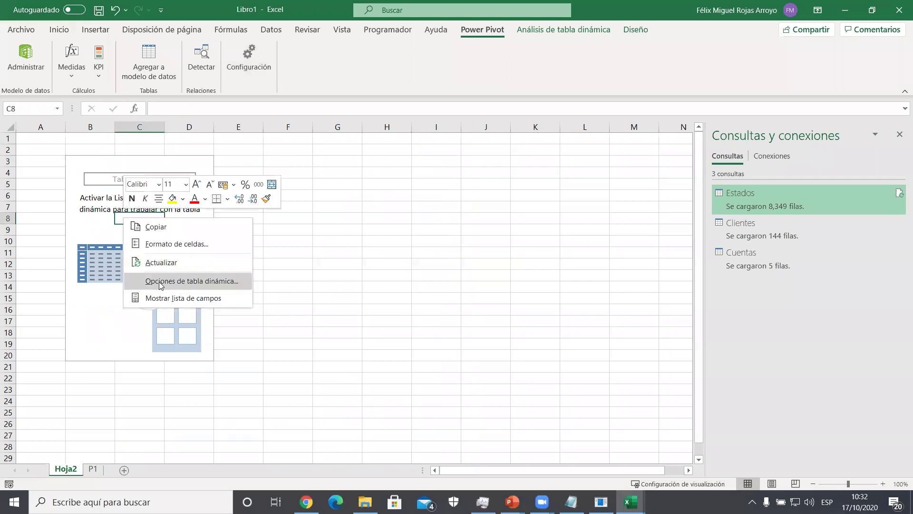
{"action": "left_click", "coordinate": [164, 298]}
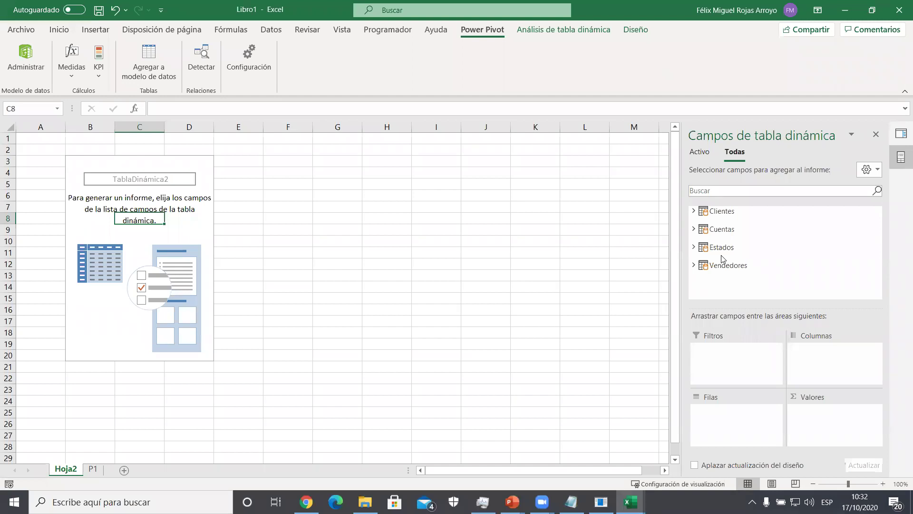
- In Power Pivot's diagram, move Vendedores to the right and Cuentas down-left
{"action": "left_click", "coordinate": [26, 59]}
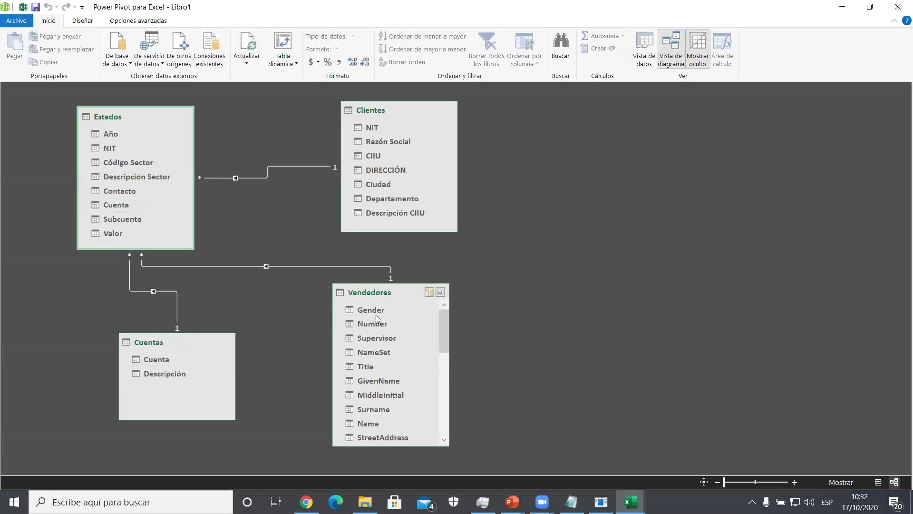
{"action": "left_click_drag", "start_coordinate": [392, 293], "coordinate": [599, 235]}
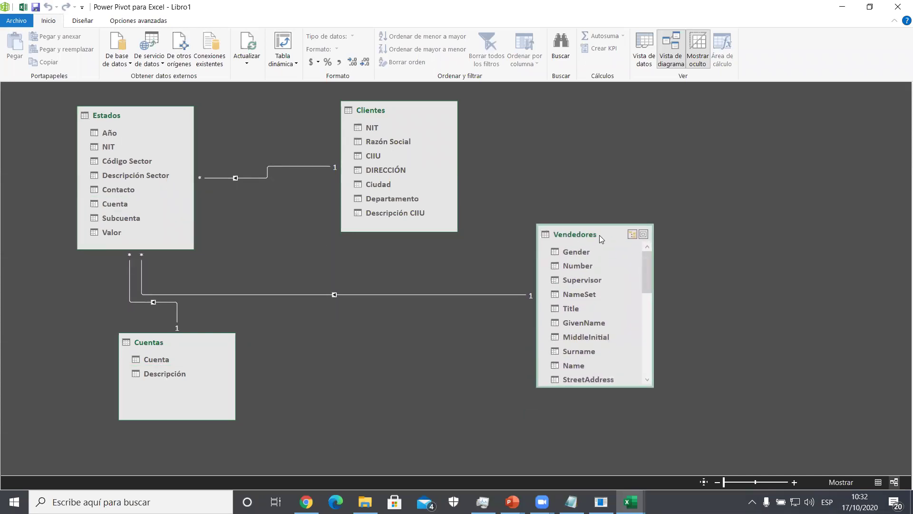
{"action": "left_click_drag", "start_coordinate": [174, 347], "coordinate": [132, 375]}
- Inspect the Vendedores, Cuentas and Estados tables, including Descripción and Contacto, then close Power Pivot
{"action": "left_click", "coordinate": [614, 232]}
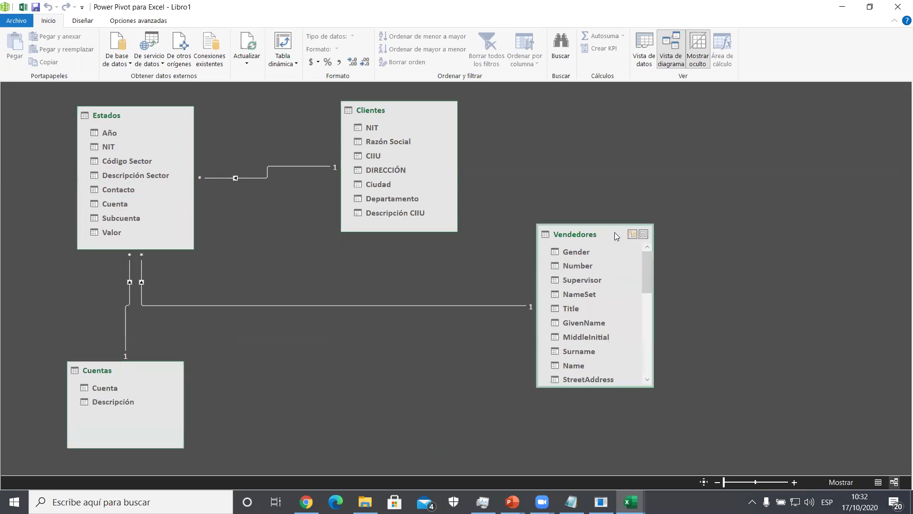
{"action": "left_click", "coordinate": [130, 371]}
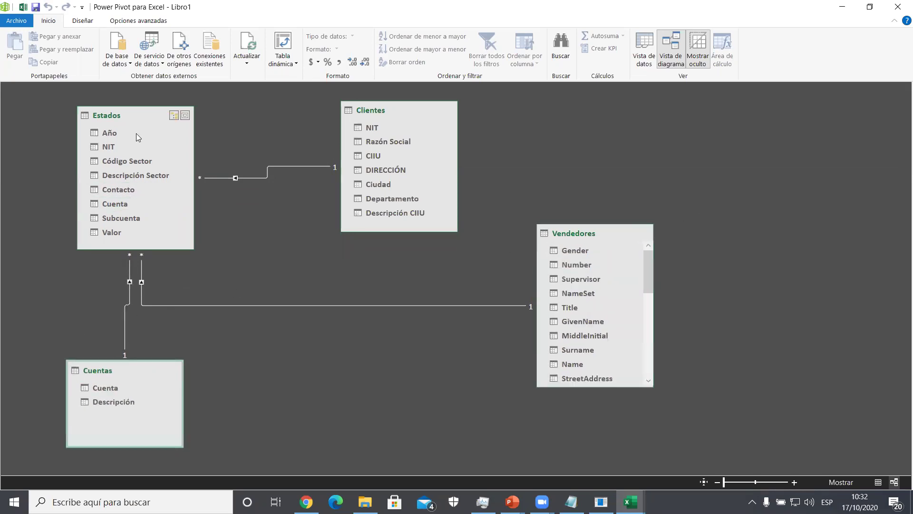
{"action": "left_click", "coordinate": [140, 118]}
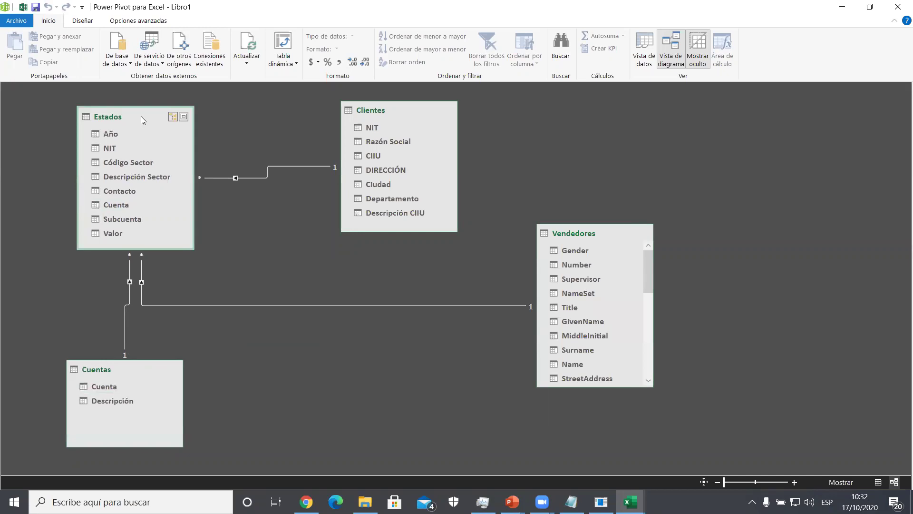
{"action": "left_click", "coordinate": [124, 370]}
{"action": "left_click", "coordinate": [144, 127]}
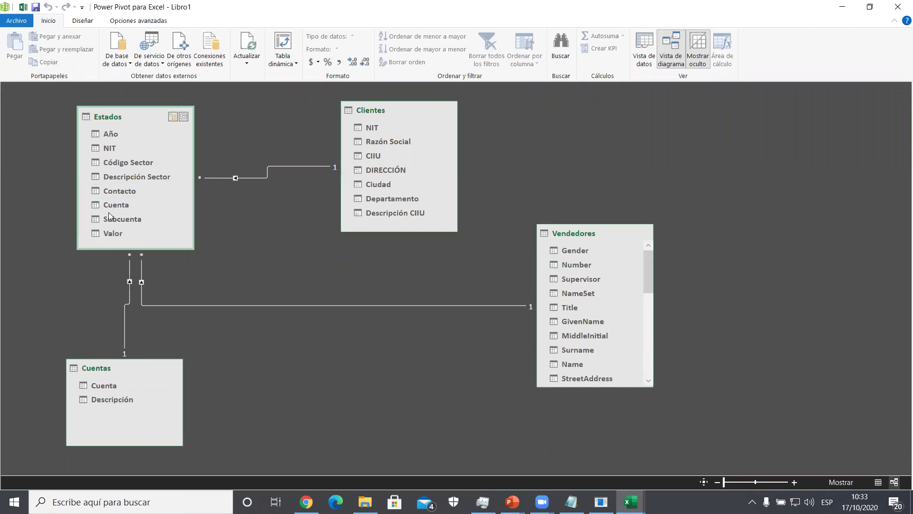
{"action": "left_click", "coordinate": [103, 399]}
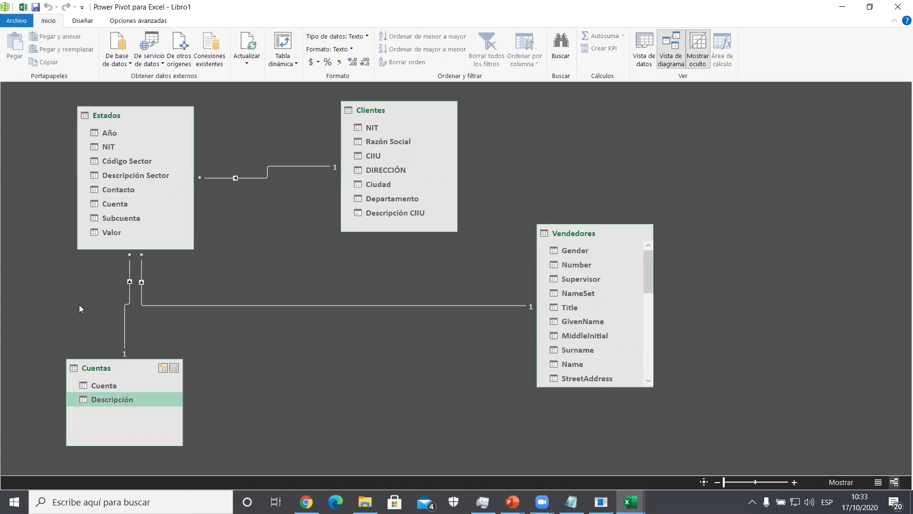
{"action": "left_click", "coordinate": [116, 189]}
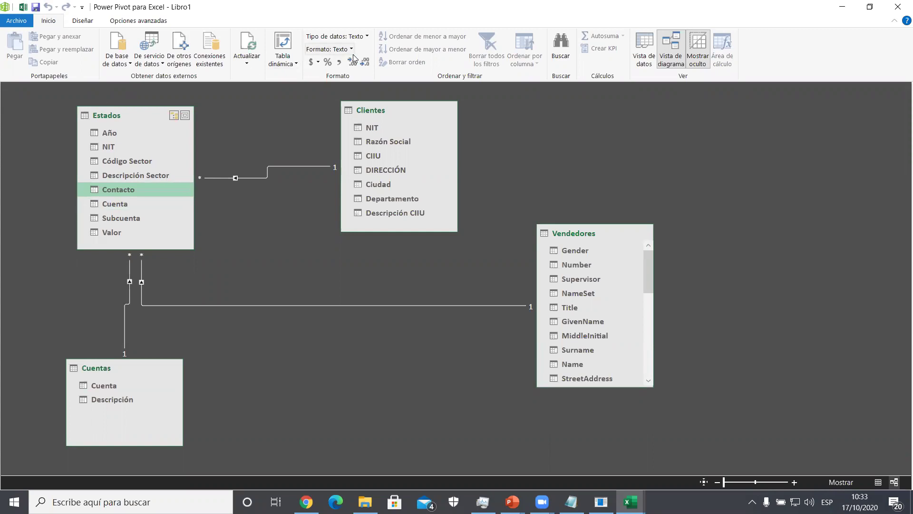
{"action": "left_click", "coordinate": [899, 6]}
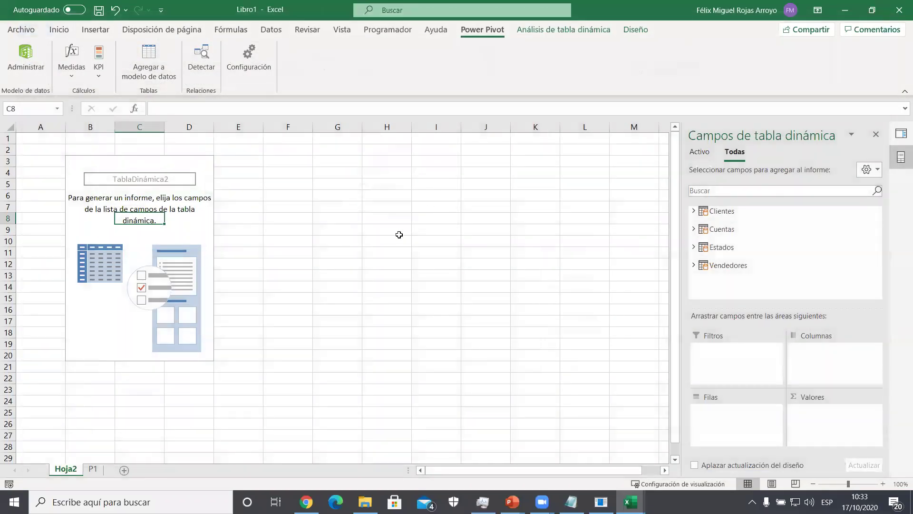
- Put Cuentas Descripción in the pivot rows and a count of Estados Contacto in values
{"action": "left_click", "coordinate": [695, 229]}
{"action": "left_click_drag", "start_coordinate": [718, 254], "coordinate": [738, 419]}
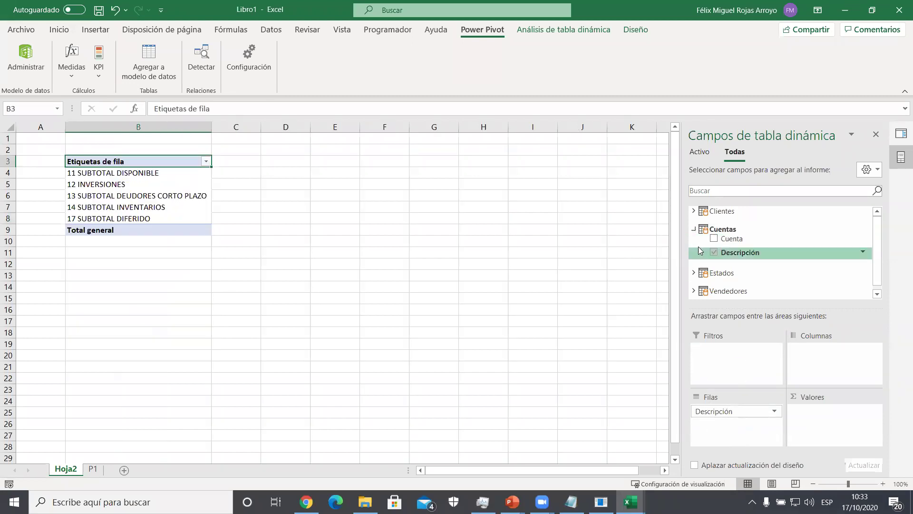
{"action": "left_click", "coordinate": [694, 272]}
{"action": "scroll", "coordinate": [720, 266], "scroll_direction": "down", "scroll_amount": 1}
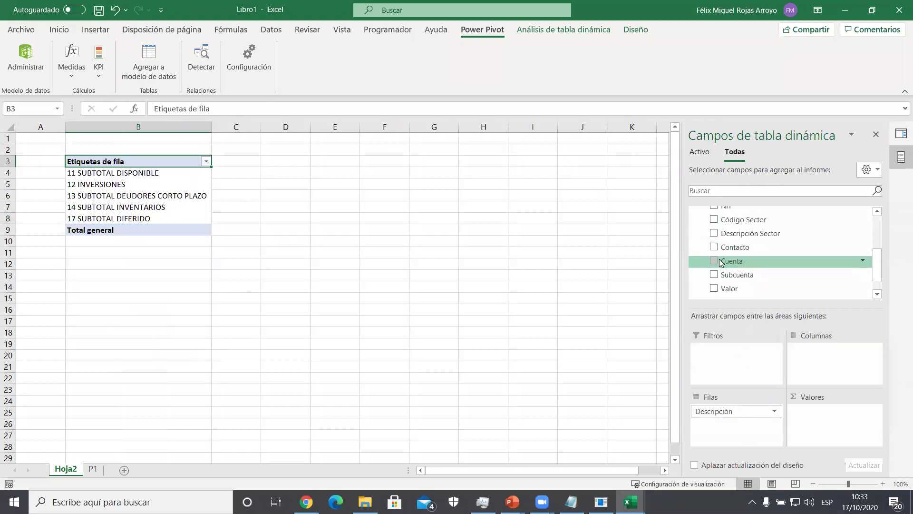
{"action": "scroll", "coordinate": [721, 269], "scroll_direction": "down", "scroll_amount": 1}
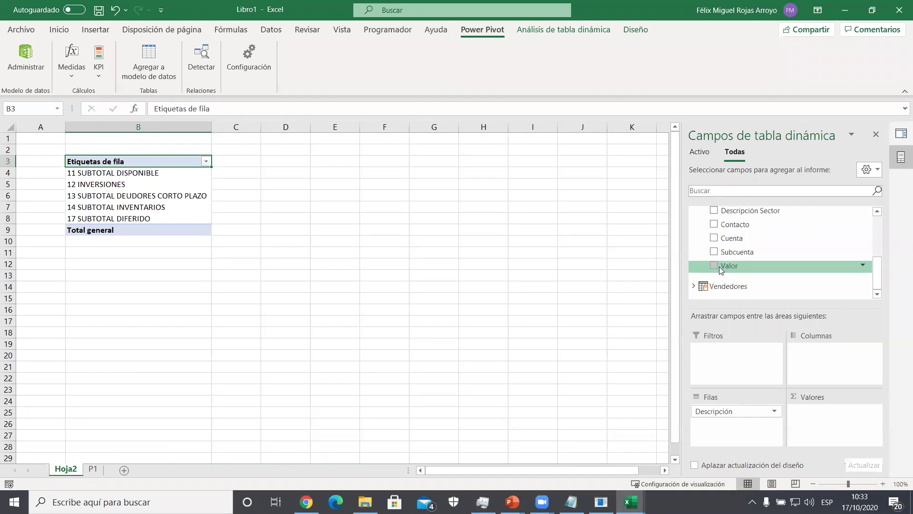
{"action": "left_click_drag", "start_coordinate": [735, 225], "coordinate": [816, 414]}
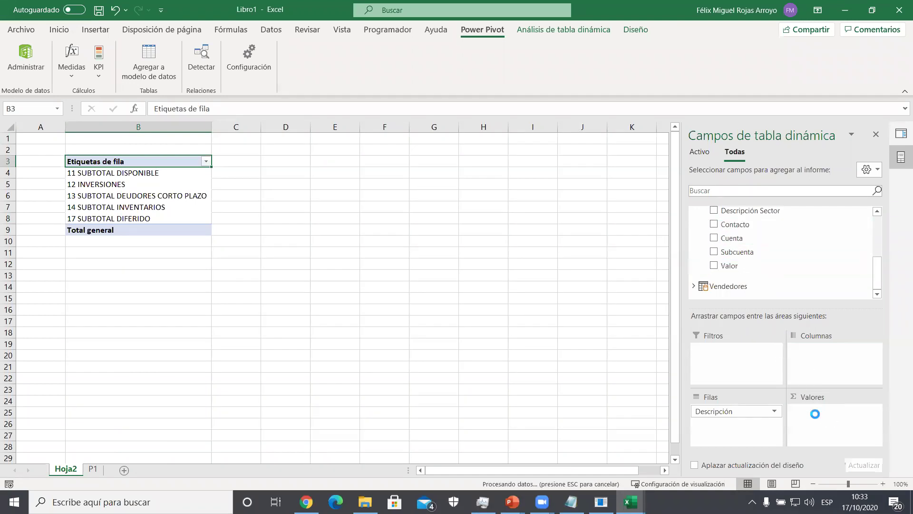
- Format the Recuento de Contacto values C4:C9 with Estilo millares and no decimals
{"action": "left_click_drag", "start_coordinate": [266, 173], "coordinate": [267, 229]}
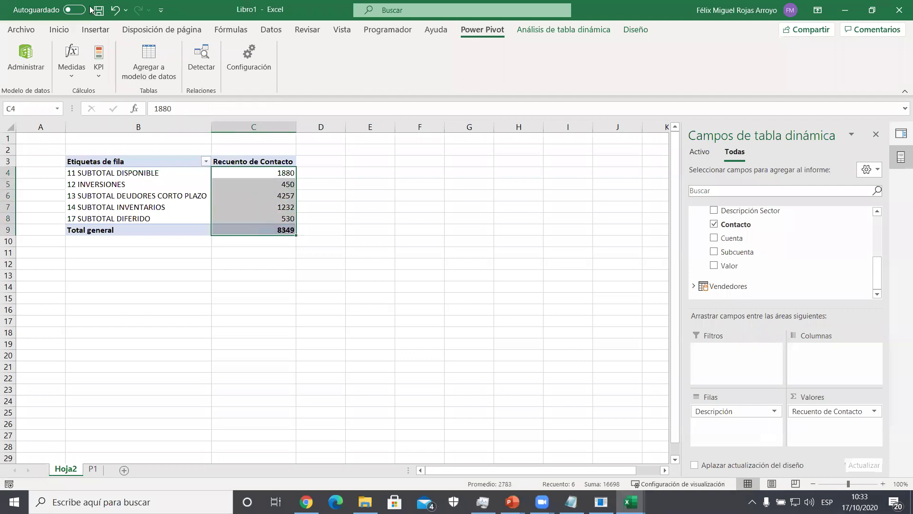
{"action": "left_click", "coordinate": [61, 30]}
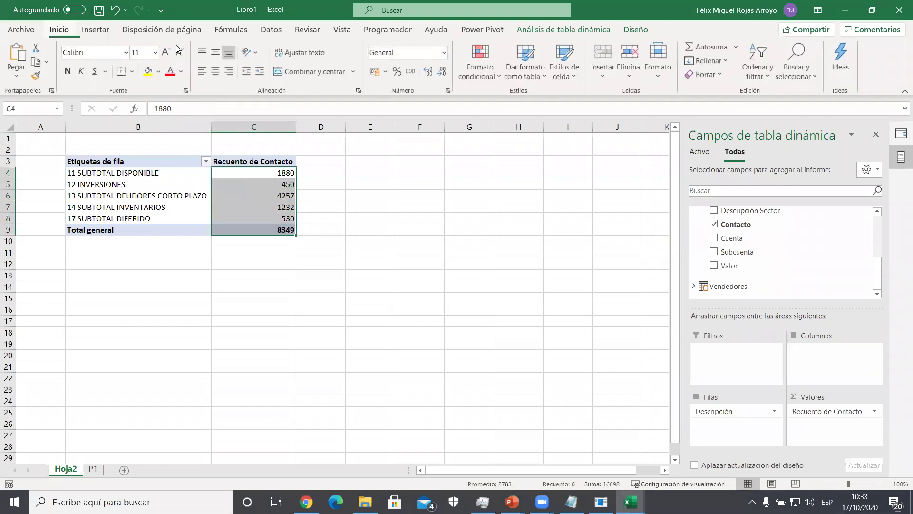
{"action": "left_click", "coordinate": [410, 72]}
{"action": "left_click", "coordinate": [442, 71]}
{"action": "left_click", "coordinate": [442, 71]}
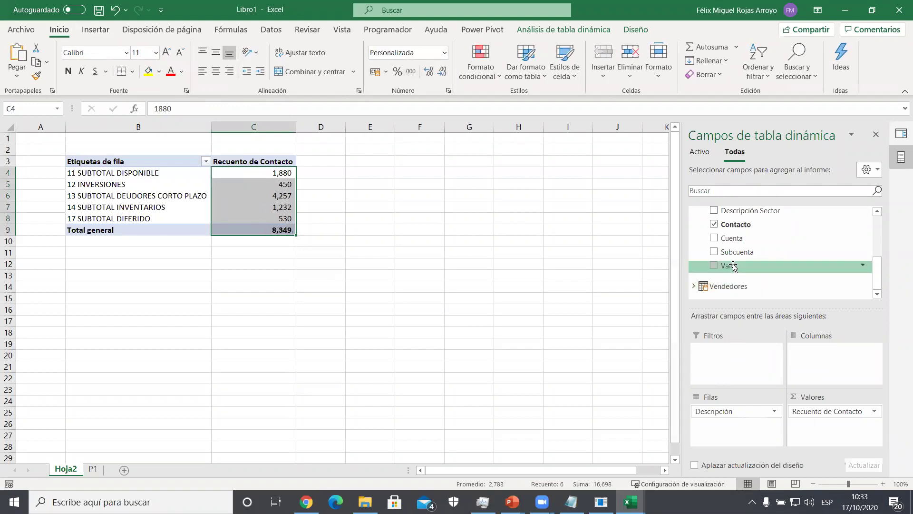
- Add Contacto to the values a second time as Recuento de Contacto2
{"action": "left_click_drag", "start_coordinate": [736, 225], "coordinate": [830, 437]}
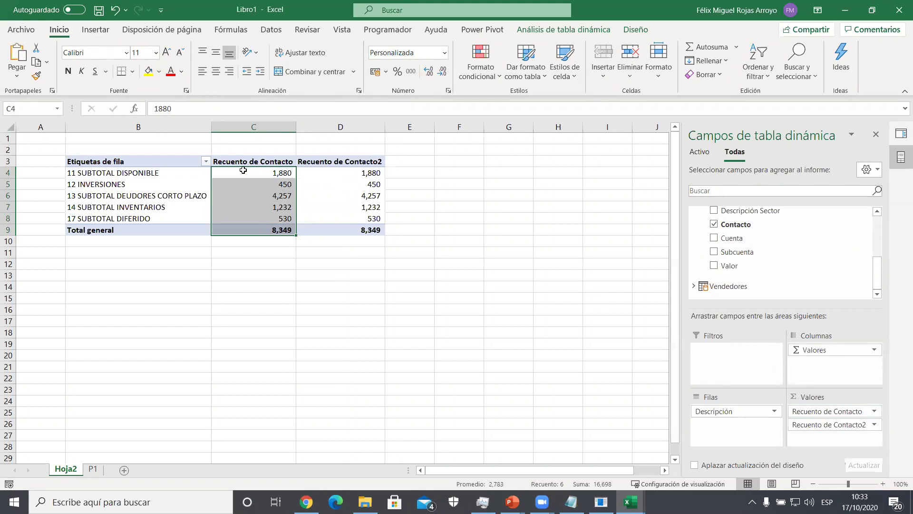
{"action": "left_click", "coordinate": [248, 172]}
{"action": "left_click", "coordinate": [357, 177]}
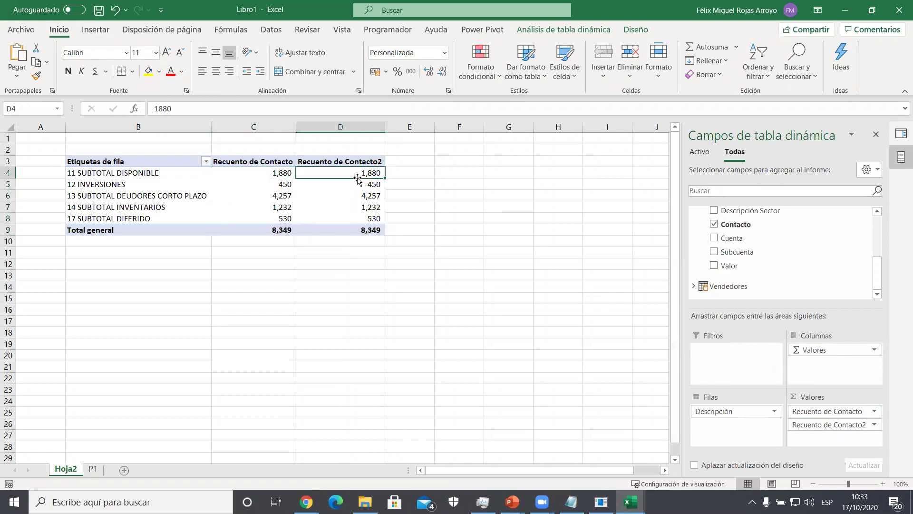
- Set Recuento de Contacto2 to summarize as Recuento distinto, showing 49 per description
{"action": "left_click", "coordinate": [846, 425]}
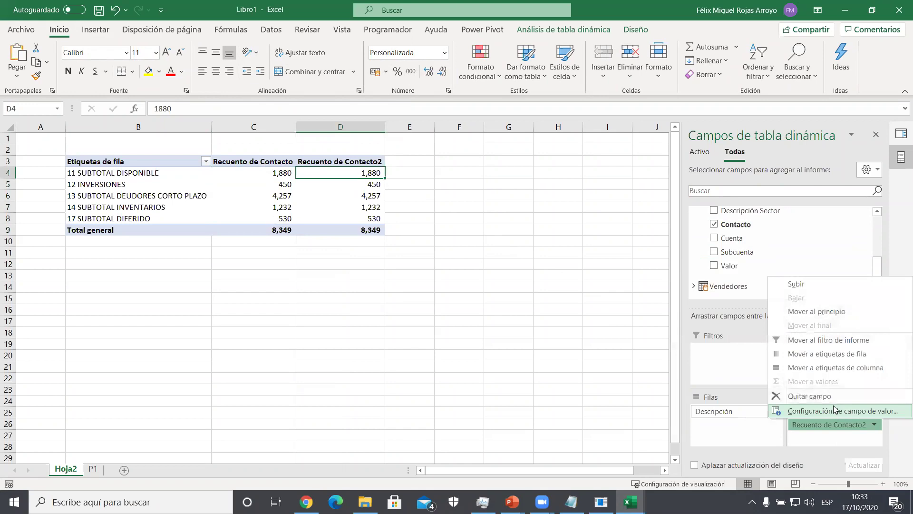
{"action": "left_click", "coordinate": [835, 410]}
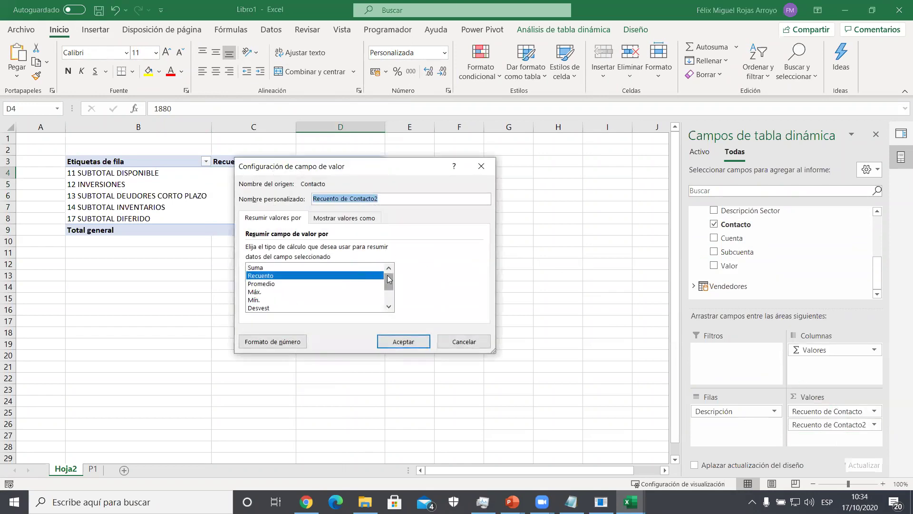
{"action": "left_click_drag", "start_coordinate": [389, 279], "coordinate": [393, 304]}
{"action": "left_click", "coordinate": [291, 308]}
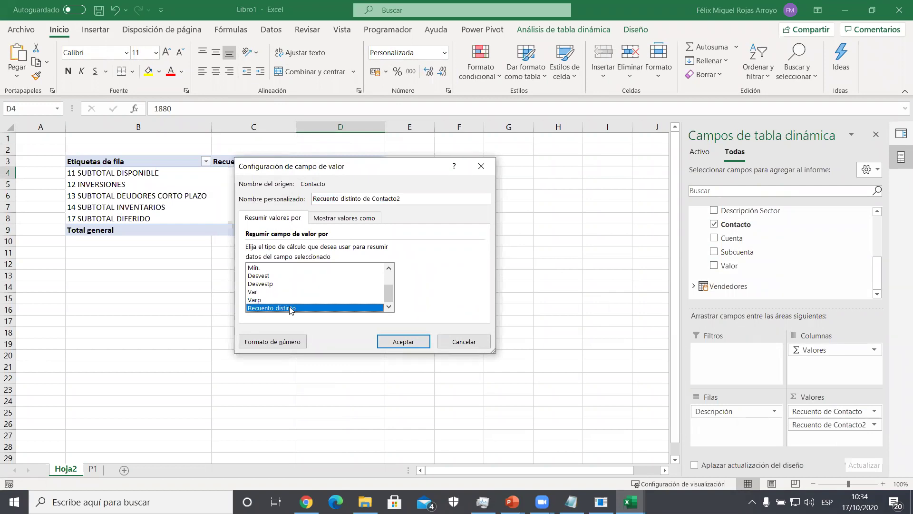
{"action": "left_click", "coordinate": [412, 341]}
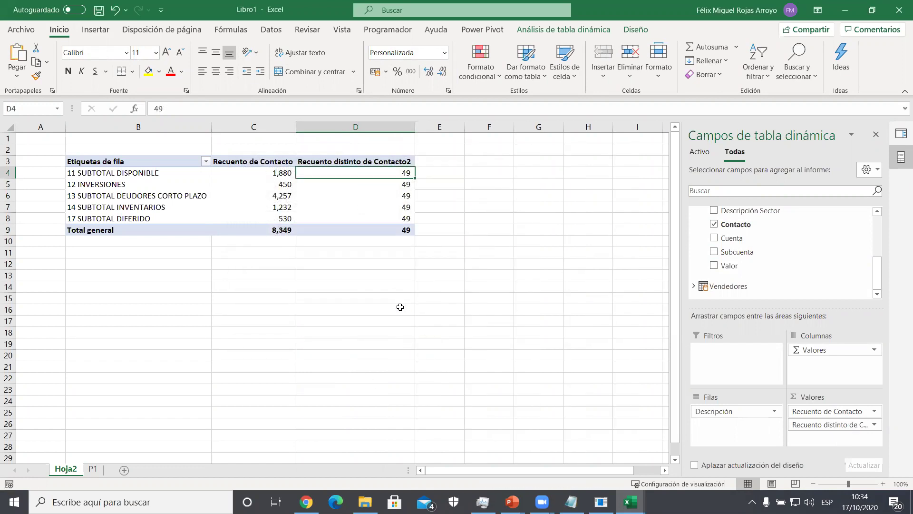
{"action": "mouse_move", "coordinate": [384, 223]}
{"action": "left_click_drag", "start_coordinate": [349, 179], "coordinate": [348, 227]}
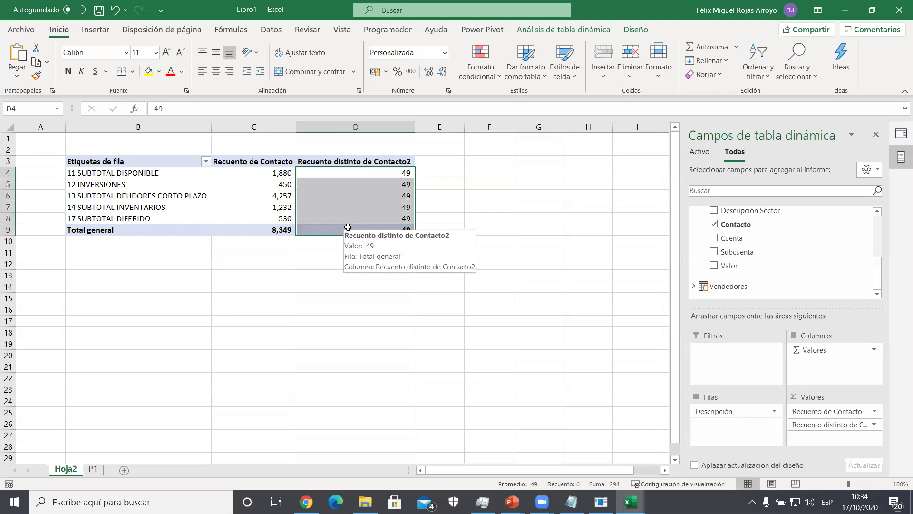
{"action": "left_click", "coordinate": [356, 187]}
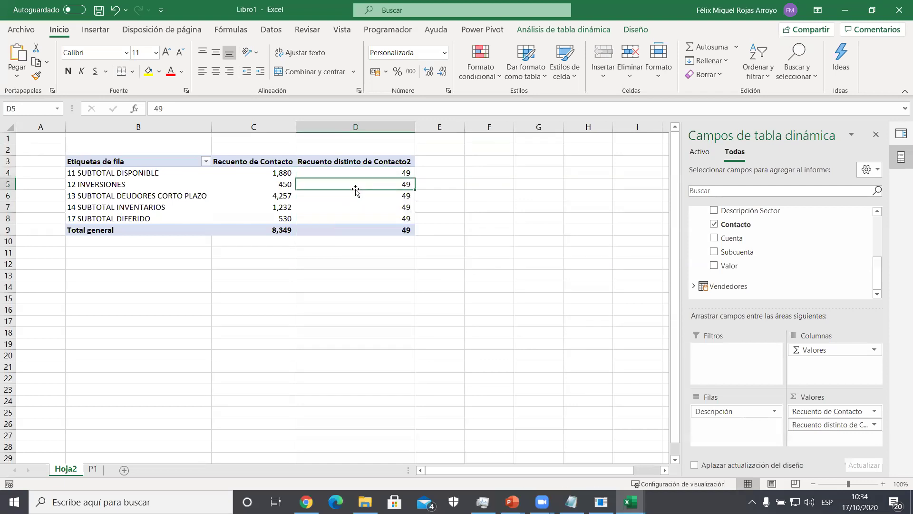
- Insert an Año slicer for the pivot and place it right of the table
{"action": "left_click", "coordinate": [627, 30]}
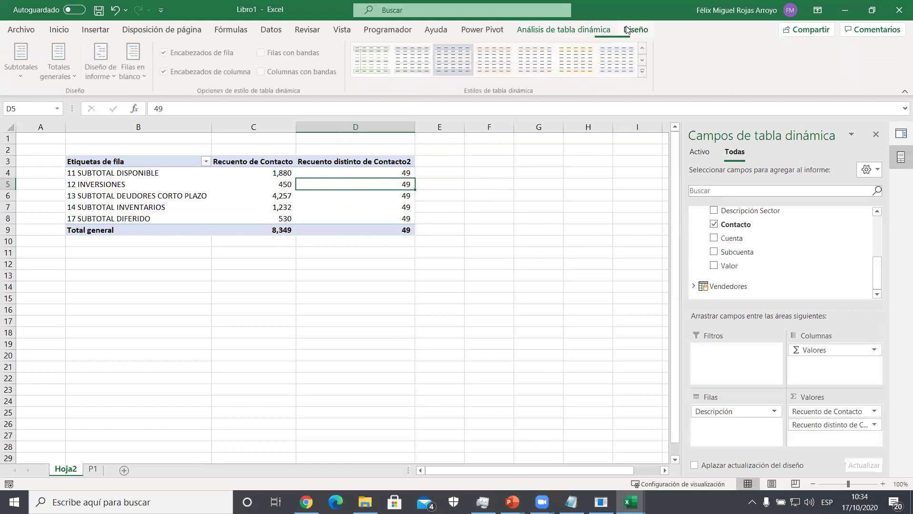
{"action": "left_click", "coordinate": [528, 31]}
{"action": "left_click", "coordinate": [344, 48]}
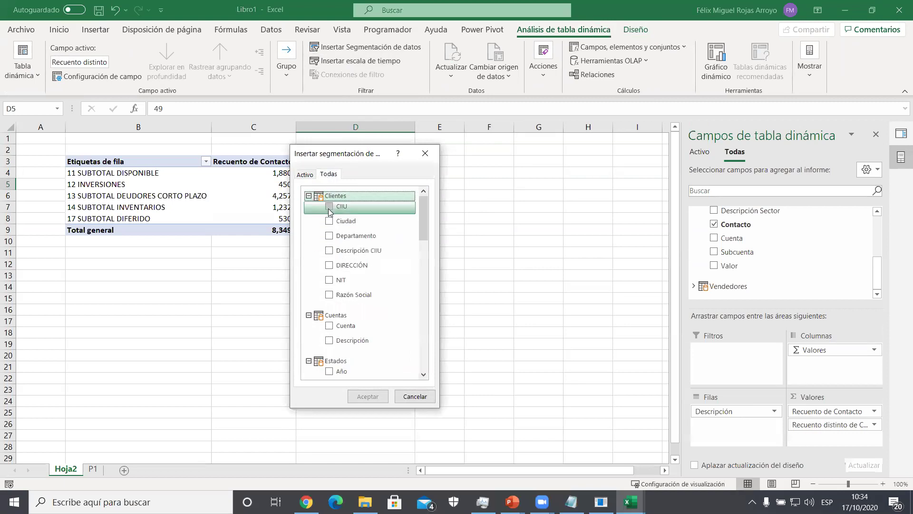
{"action": "scroll", "coordinate": [333, 309], "scroll_direction": "down", "scroll_amount": 3}
{"action": "left_click", "coordinate": [330, 258]}
{"action": "left_click", "coordinate": [368, 397]}
{"action": "left_click_drag", "start_coordinate": [325, 227], "coordinate": [475, 164]}
{"action": "key", "text": "Escape"}
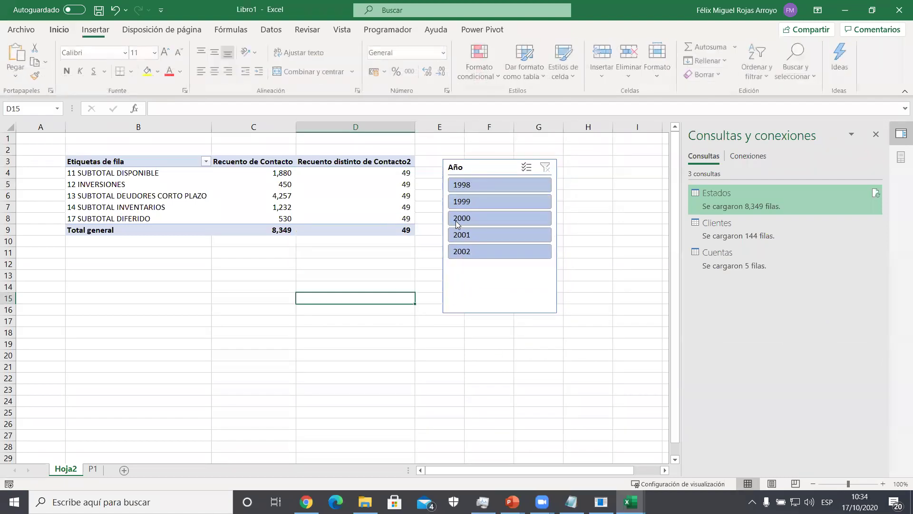
- Try each year 1998–2002 in the slicer, clear the filter, then filter to 1999
{"action": "left_click", "coordinate": [476, 186]}
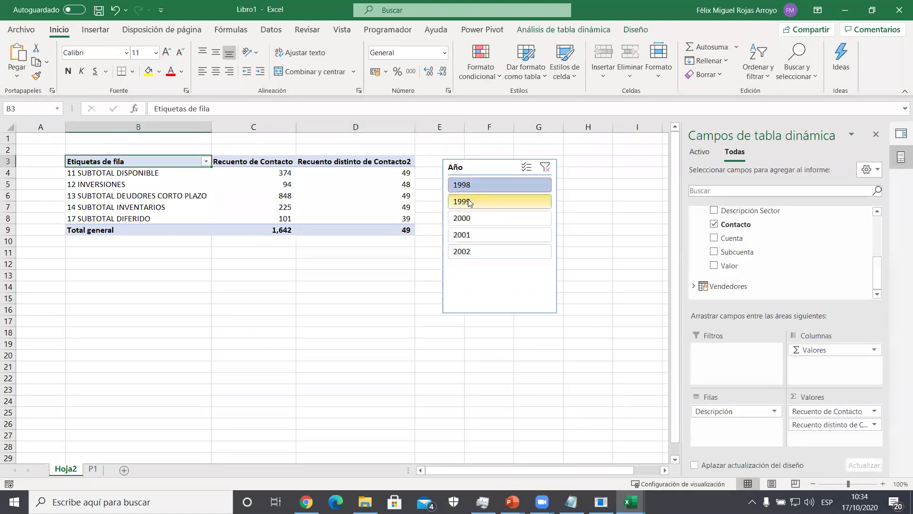
{"action": "left_click", "coordinate": [331, 218]}
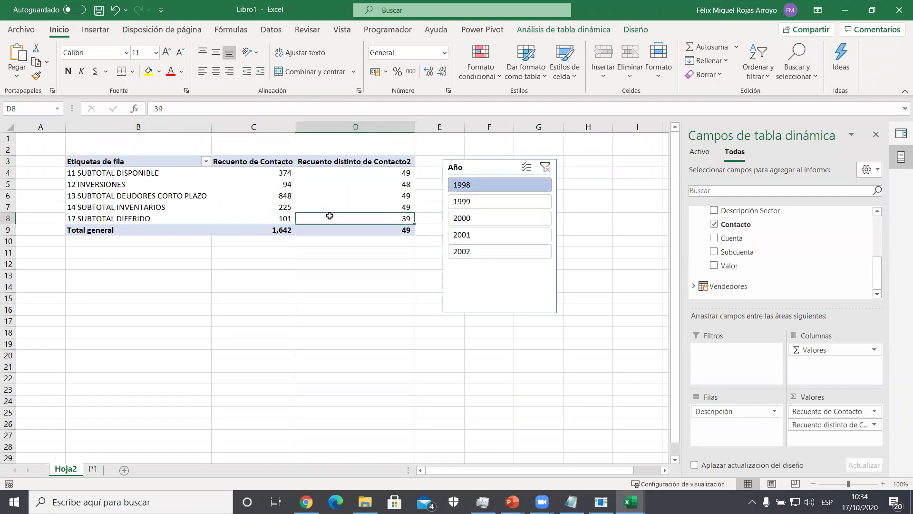
{"action": "left_click", "coordinate": [338, 182]}
{"action": "left_click", "coordinate": [493, 205]}
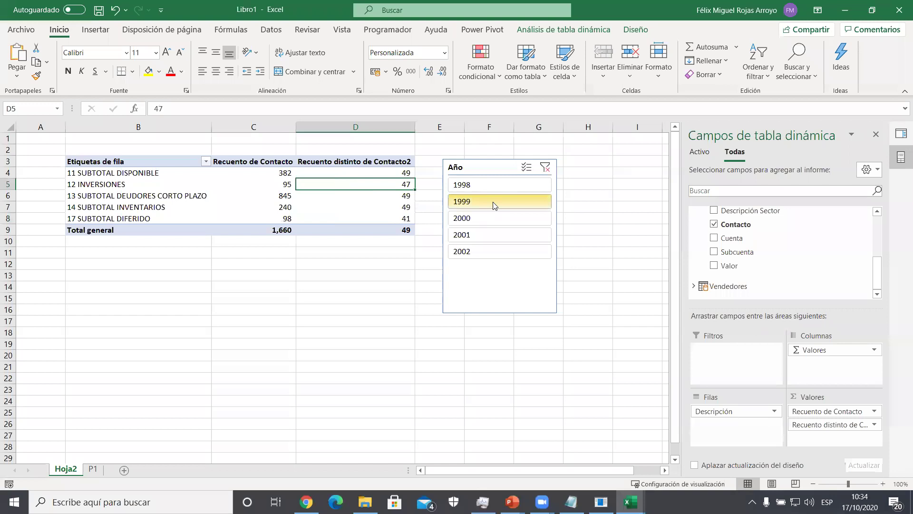
{"action": "left_click", "coordinate": [494, 219]}
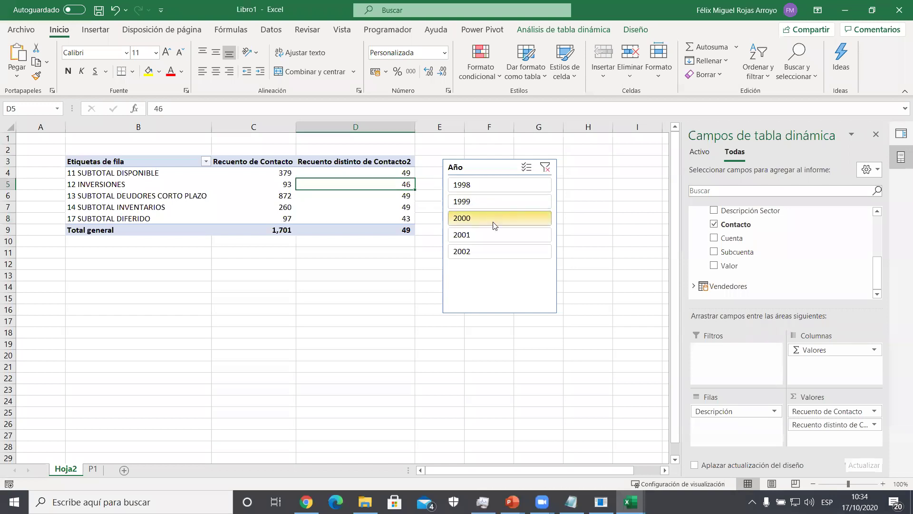
{"action": "left_click", "coordinate": [493, 232]}
{"action": "left_click", "coordinate": [494, 251]}
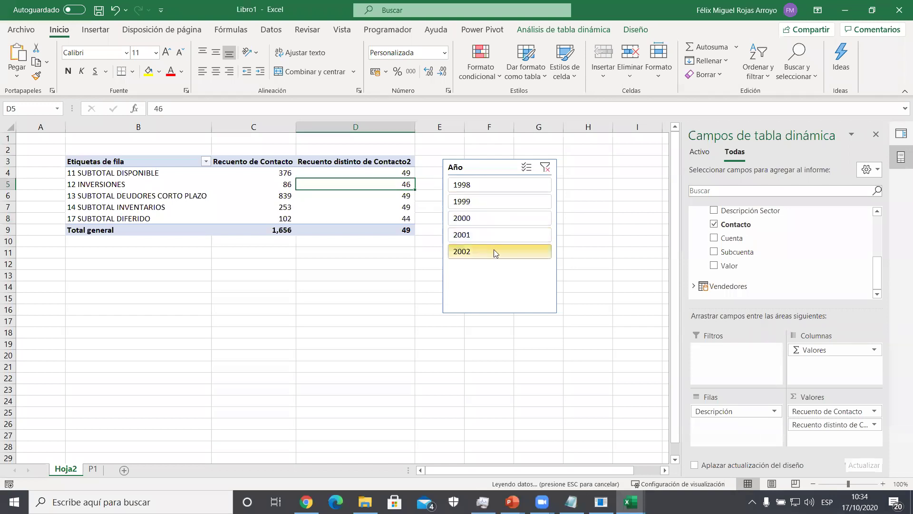
{"action": "left_click", "coordinate": [493, 235]}
{"action": "left_click", "coordinate": [494, 218]}
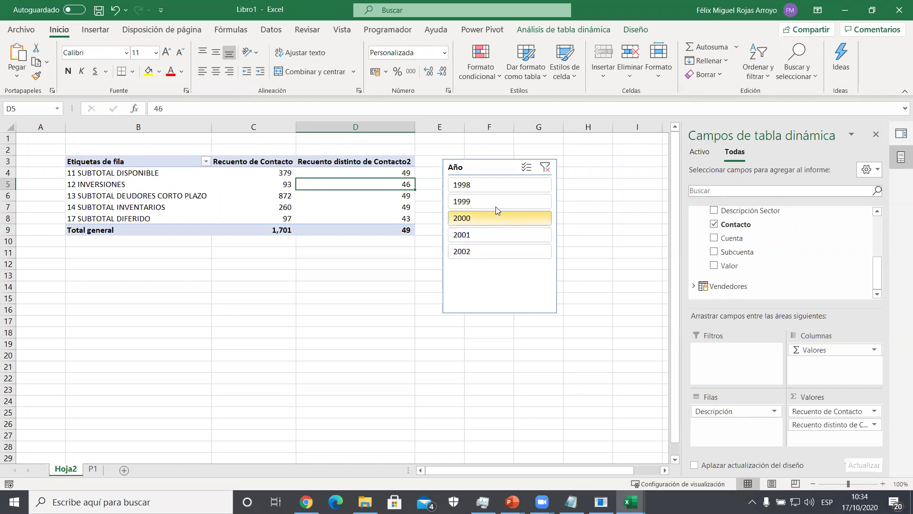
{"action": "left_click", "coordinate": [496, 205]}
{"action": "left_click", "coordinate": [499, 188]}
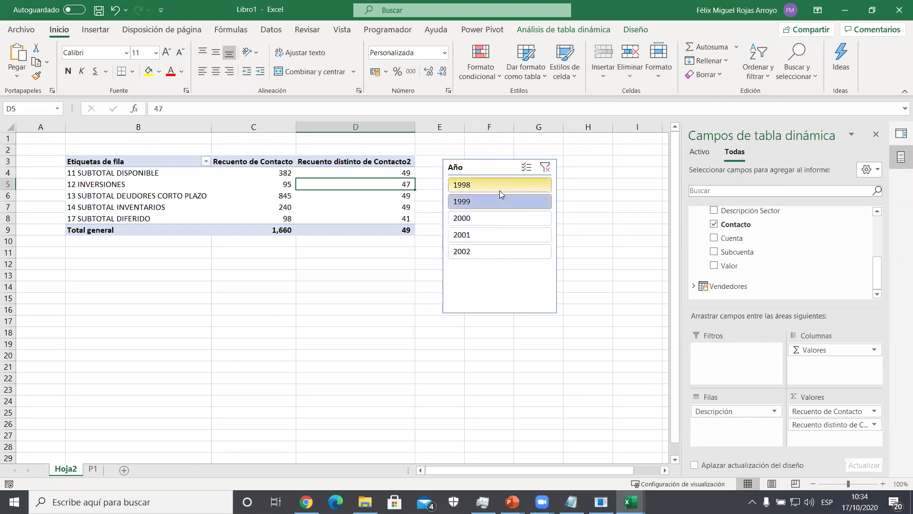
{"action": "left_click", "coordinate": [543, 172]}
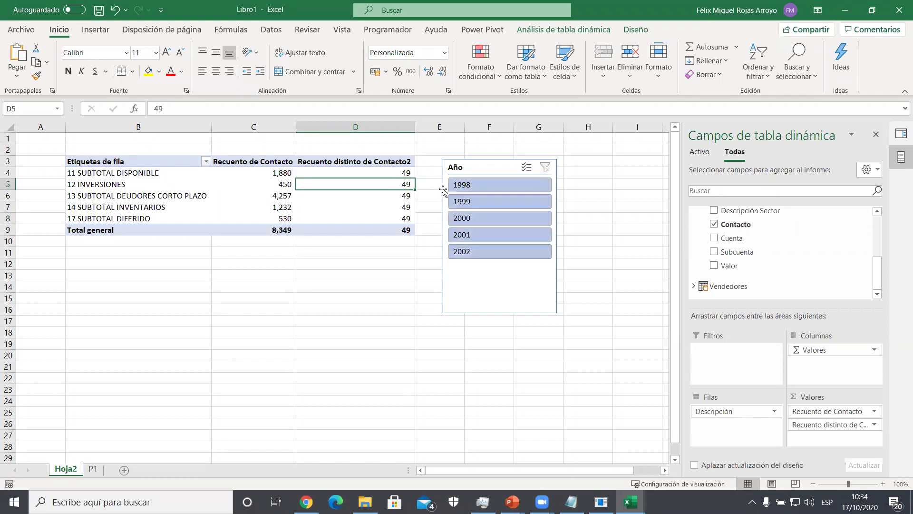
{"action": "left_click", "coordinate": [470, 202]}
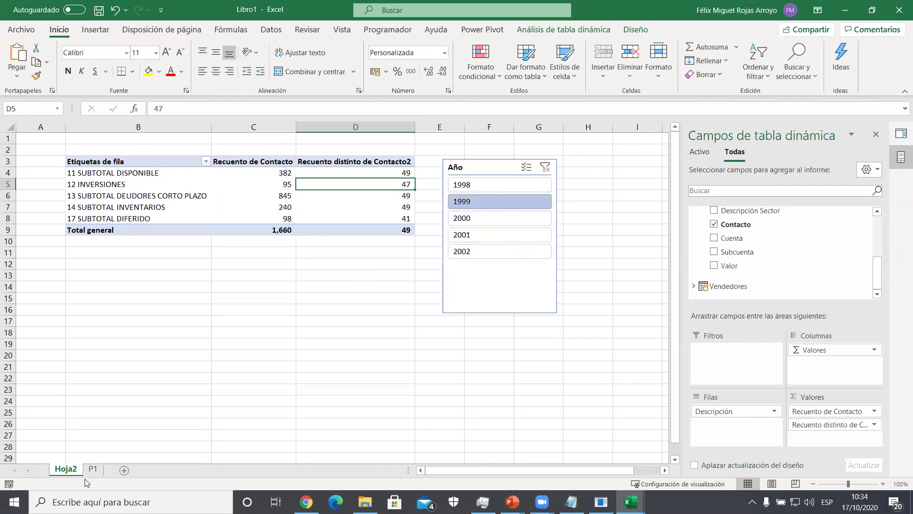
- Rename Hoja2 to P2, move it after P1, and nudge the Año slicer up
{"action": "double_click", "coordinate": [68, 469]}
{"action": "type", "text": "P2"}
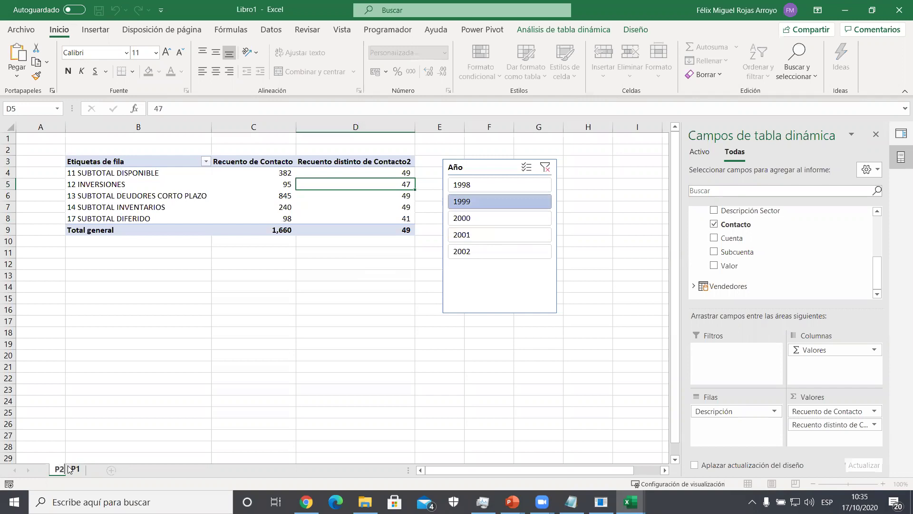
{"action": "key", "text": "Return"}
{"action": "left_click_drag", "start_coordinate": [58, 470], "coordinate": [99, 474]}
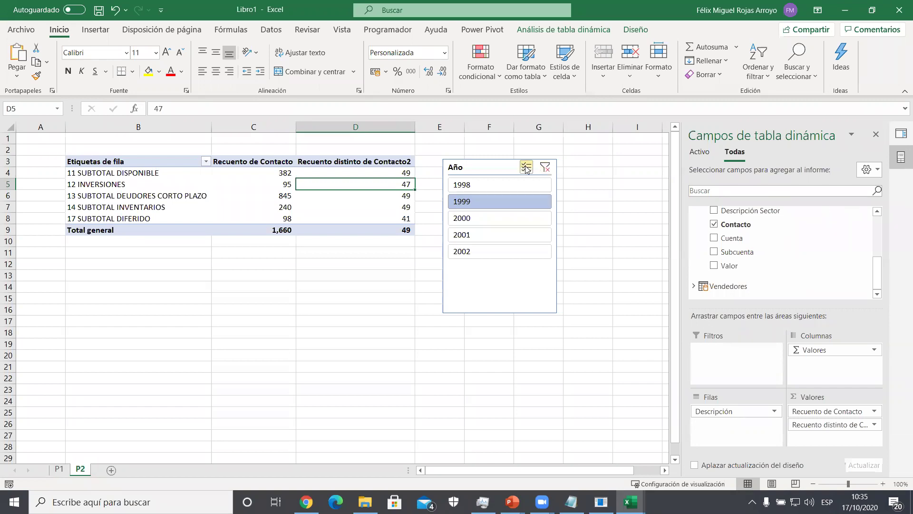
{"action": "left_click_drag", "start_coordinate": [505, 162], "coordinate": [502, 156]}
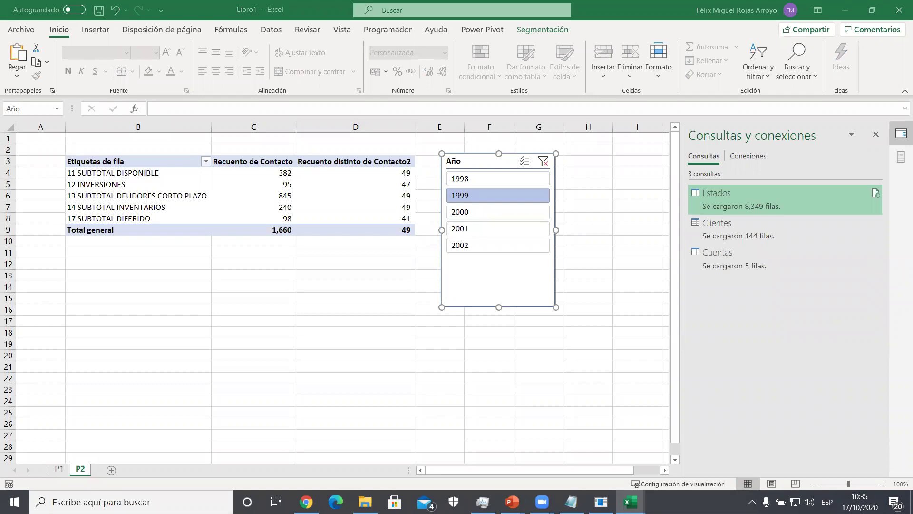
- Launch Notepad from the Run box, shrink its window, and return to Excel's Power Pivot tab
{"action": "key", "text": "super+r"}
{"action": "type", "text": "notepad}"}
{"action": "key", "text": "Return"}
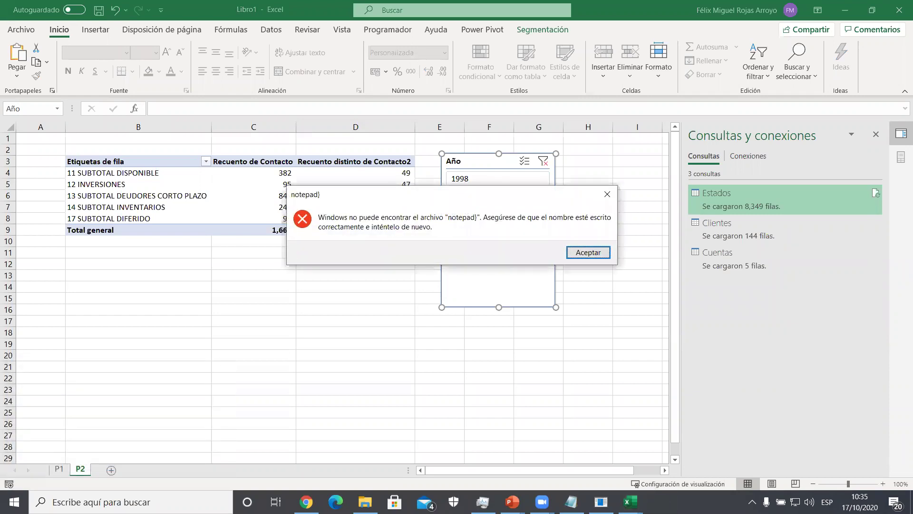
{"action": "key", "text": "Return"}
{"action": "key", "text": "End"}
{"action": "key", "text": "Return"}
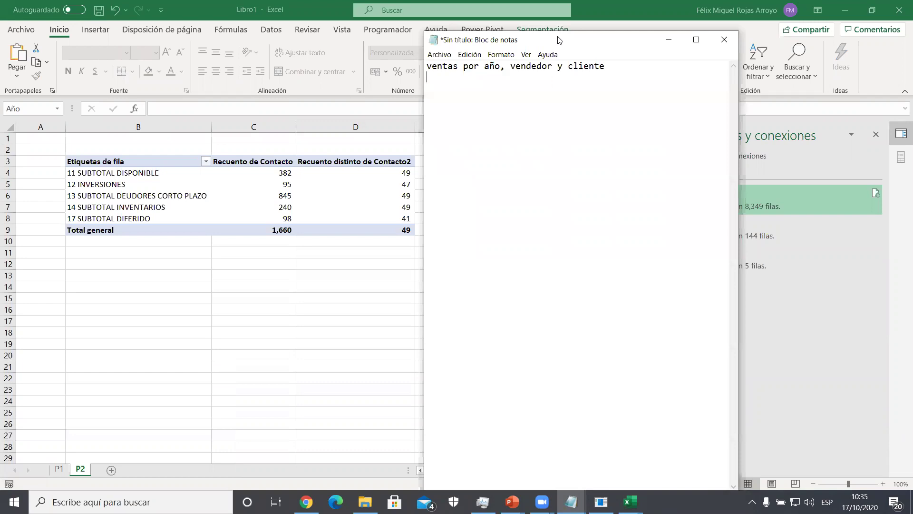
{"action": "left_click_drag", "start_coordinate": [571, 31], "coordinate": [656, 124]}
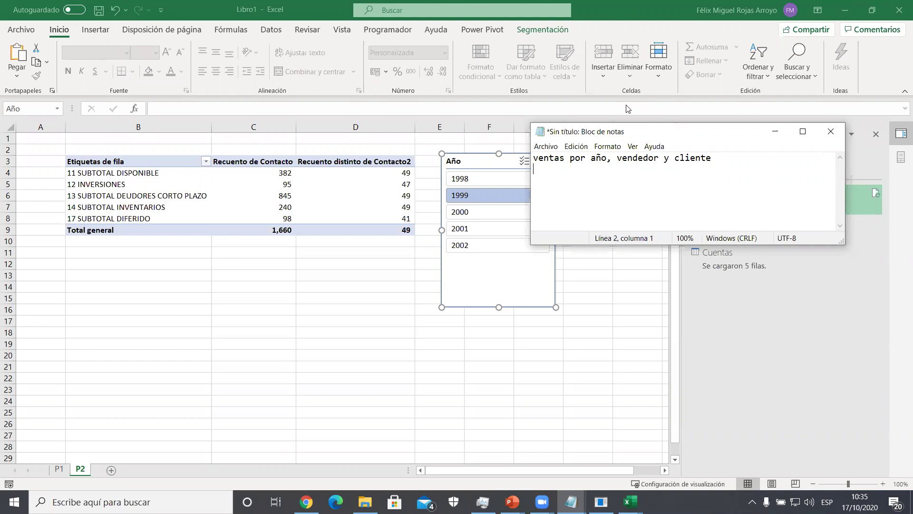
{"action": "left_click", "coordinate": [474, 36]}
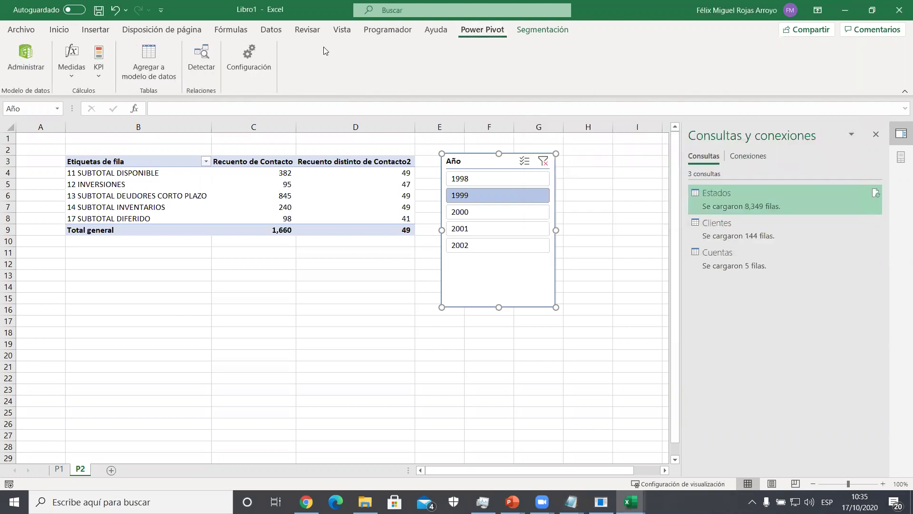
- From Power Pivot Administrar, insert a PivotTable on a new worksheet, then reopen the data model
{"action": "left_click", "coordinate": [14, 67]}
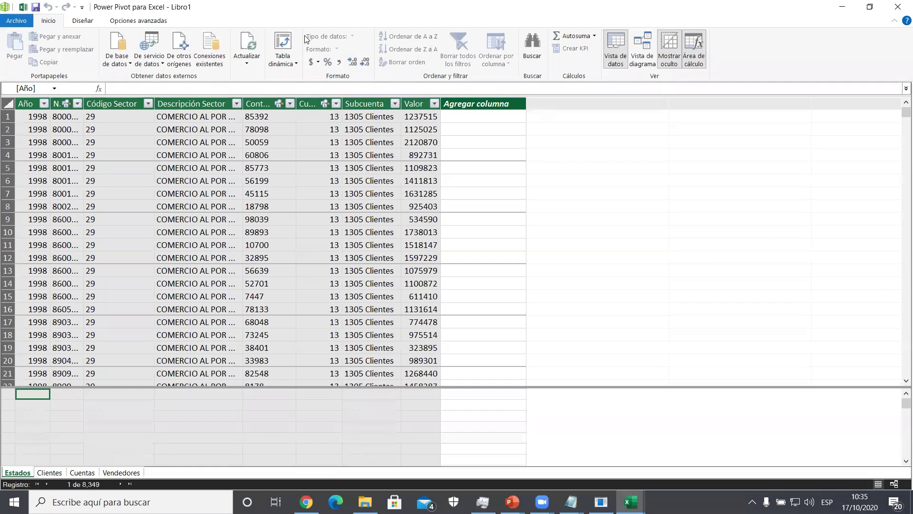
{"action": "left_click", "coordinate": [284, 42]}
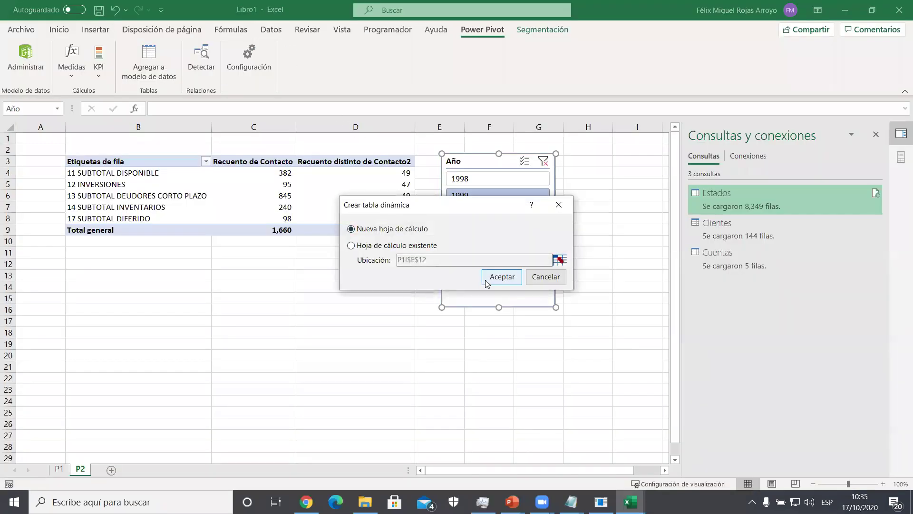
{"action": "left_click", "coordinate": [485, 280]}
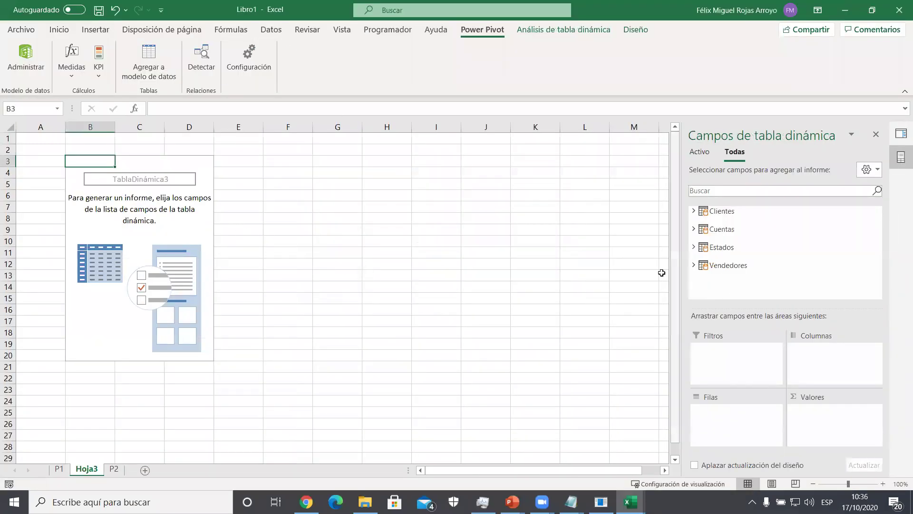
{"action": "key", "text": "alt+Tab"}
{"action": "key", "text": "alt+Tab"}
{"action": "key", "text": "alt+Tab"}
{"action": "key", "text": "Tab"}
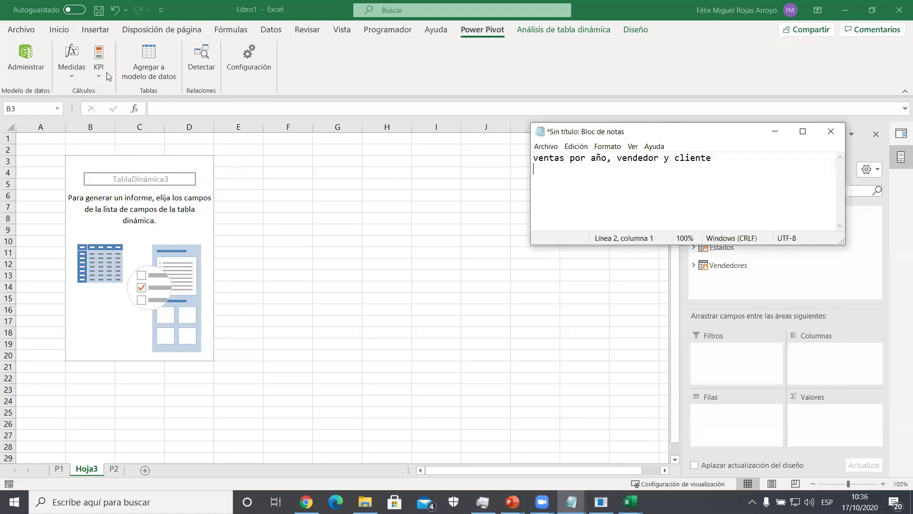
{"action": "left_click", "coordinate": [33, 62]}
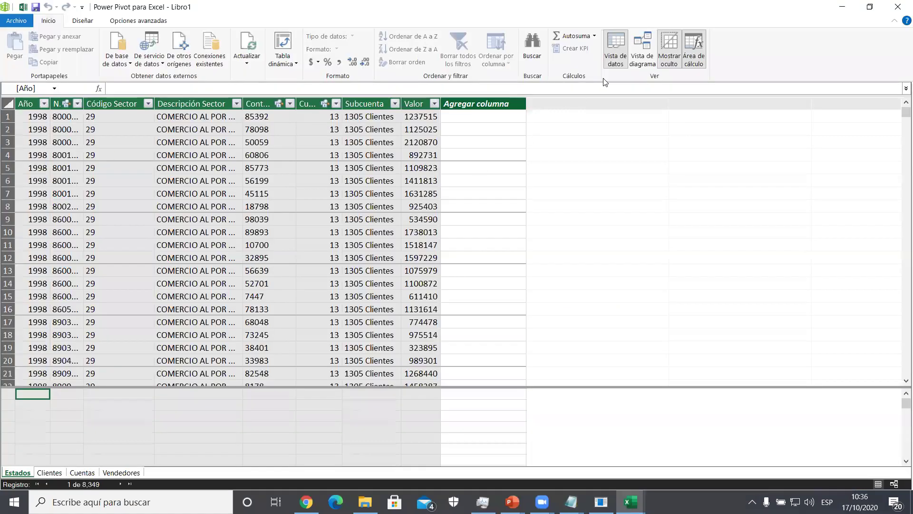
- Show the data model in Diagram View, inspect the Estados relationships, then return to Hoja3
{"action": "left_click", "coordinate": [635, 45]}
{"action": "key", "text": "alt+Tab"}
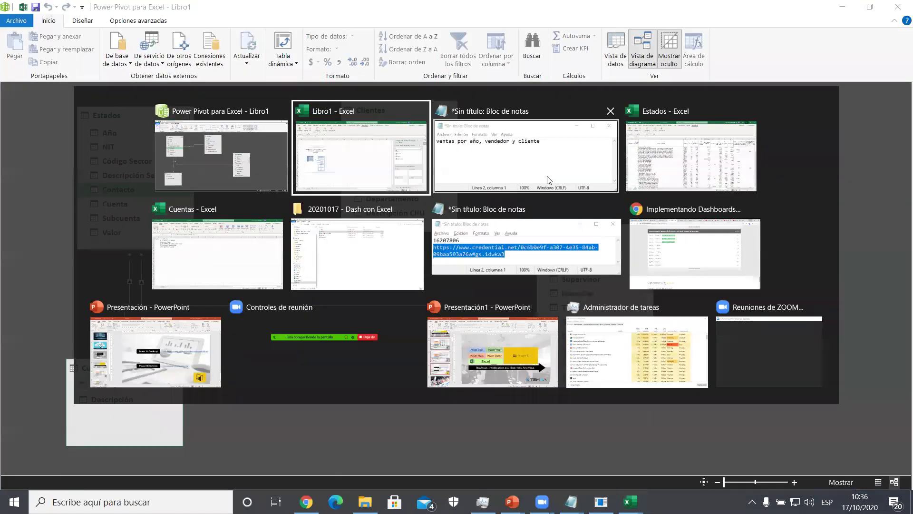
{"action": "left_click", "coordinate": [548, 177]}
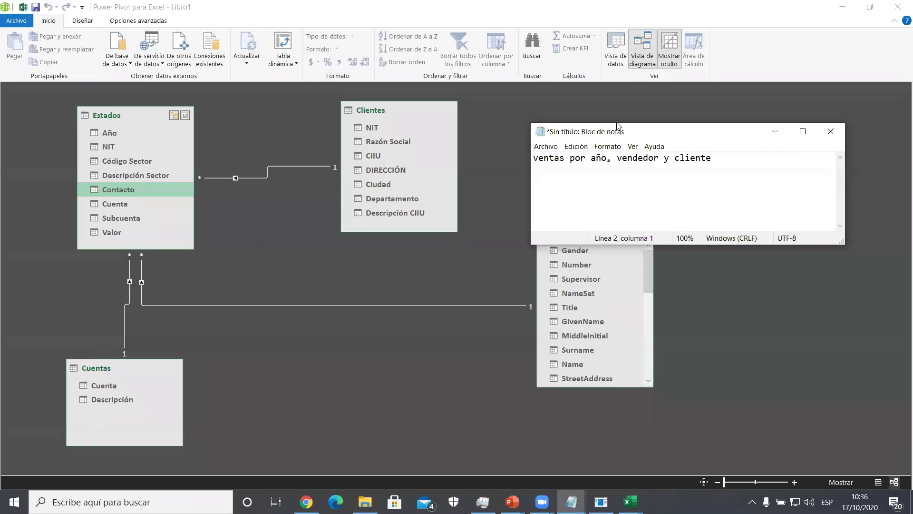
{"action": "left_click_drag", "start_coordinate": [617, 127], "coordinate": [611, 65]}
{"action": "left_click", "coordinate": [115, 133]}
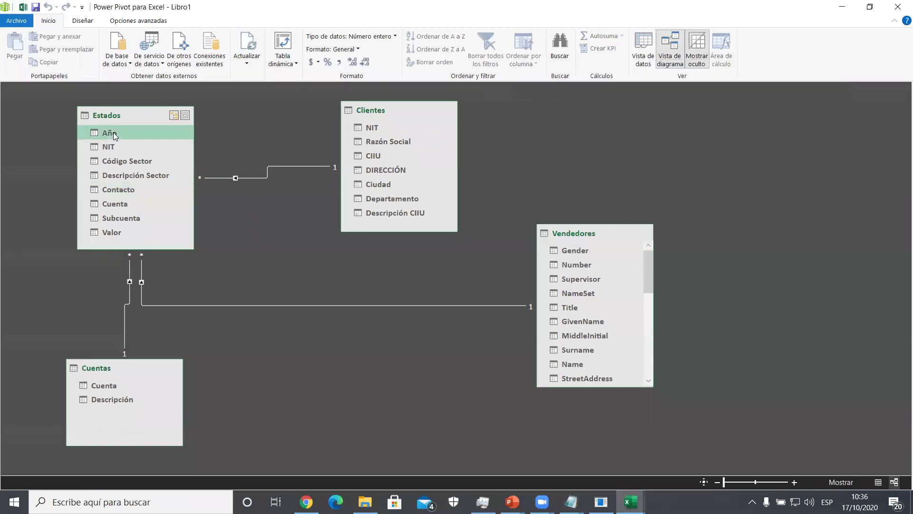
{"action": "key", "text": "alt+Tab"}
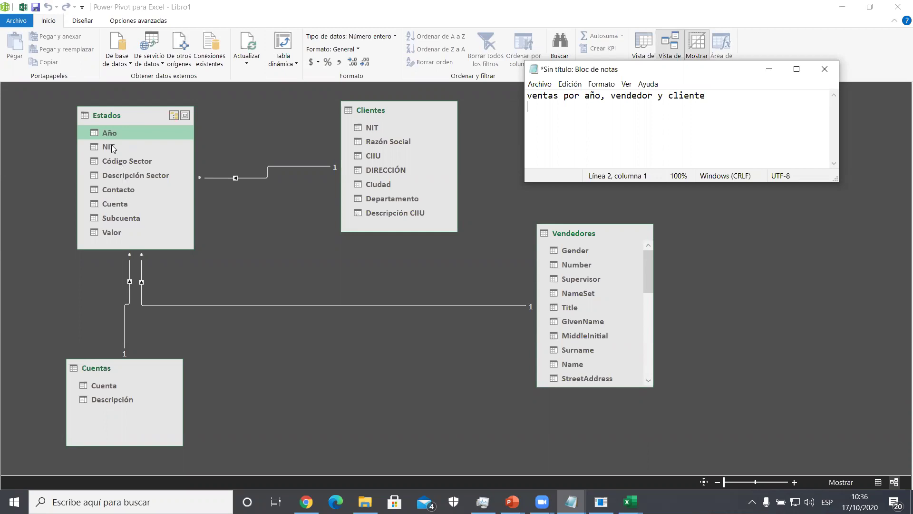
{"action": "key", "text": "alt+Tab"}
{"action": "key", "text": "alt+Tab"}
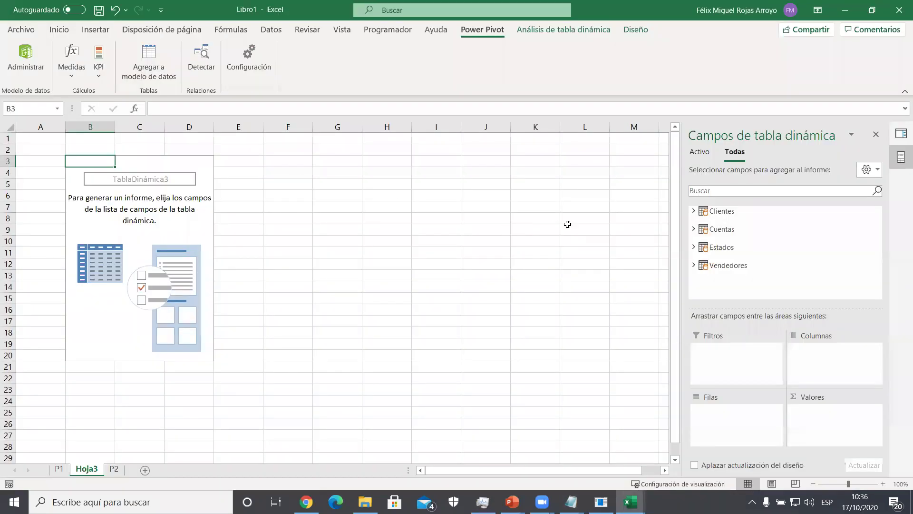
- Add Año, Contacto and NIT to the pivot rows and Valor to the values
{"action": "left_click", "coordinate": [694, 247]}
{"action": "left_click_drag", "start_coordinate": [727, 221], "coordinate": [727, 430]}
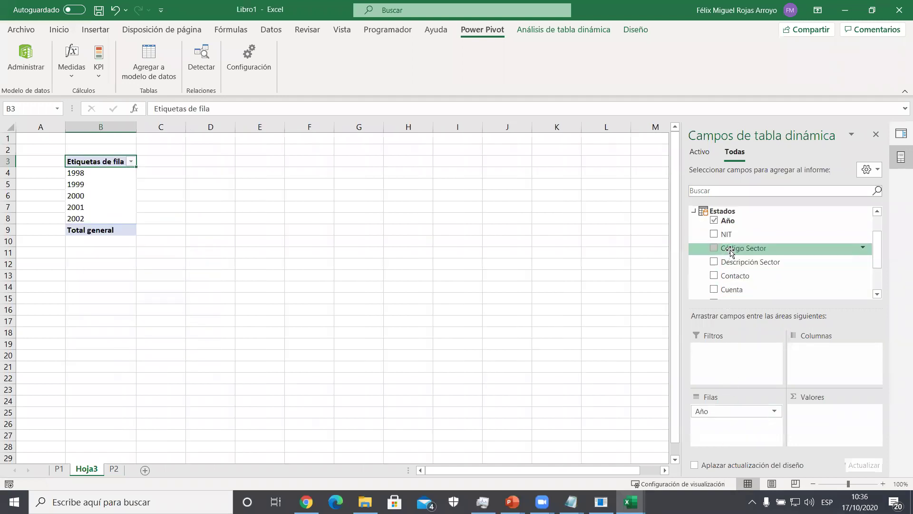
{"action": "left_click_drag", "start_coordinate": [734, 277], "coordinate": [728, 425]}
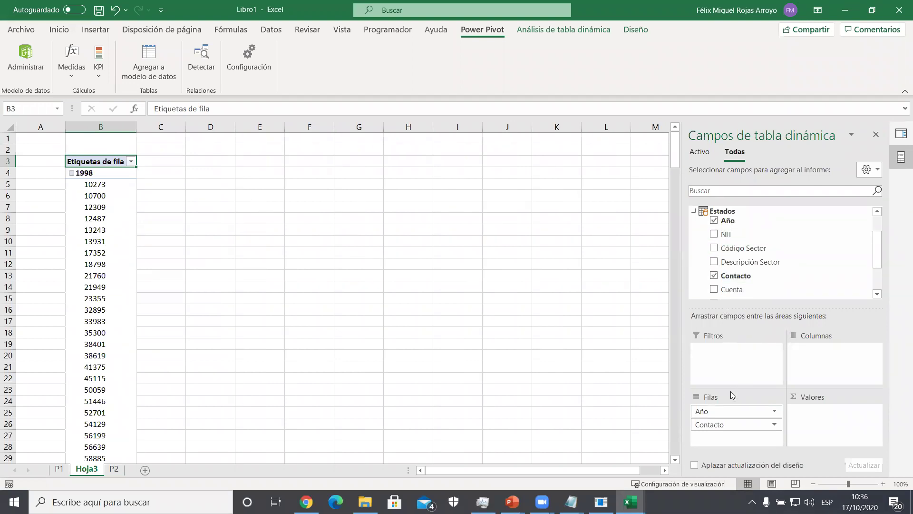
{"action": "left_click_drag", "start_coordinate": [726, 234], "coordinate": [745, 440]}
{"action": "scroll", "coordinate": [756, 266], "scroll_direction": "down", "scroll_amount": 2}
{"action": "left_click_drag", "start_coordinate": [730, 266], "coordinate": [809, 413]}
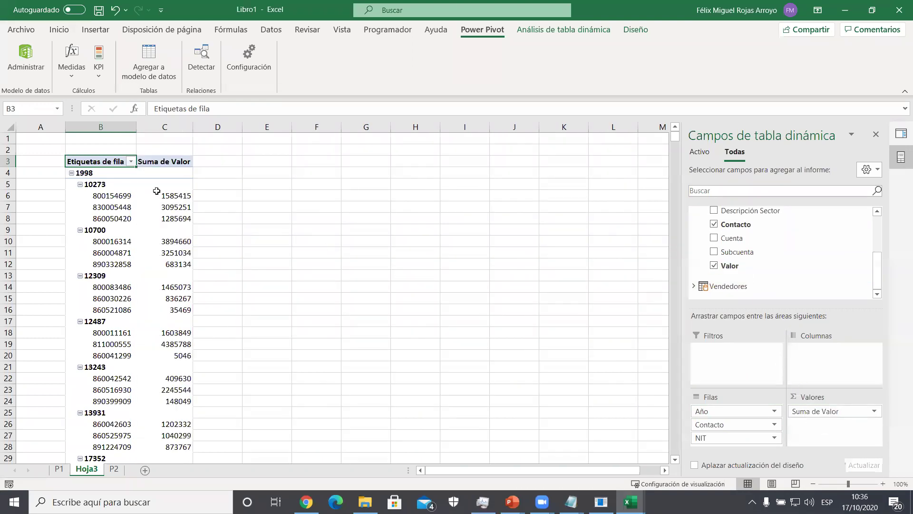
- Switch the pivot's report layout to Mostrar en formato tabular
{"action": "left_click", "coordinate": [635, 29]}
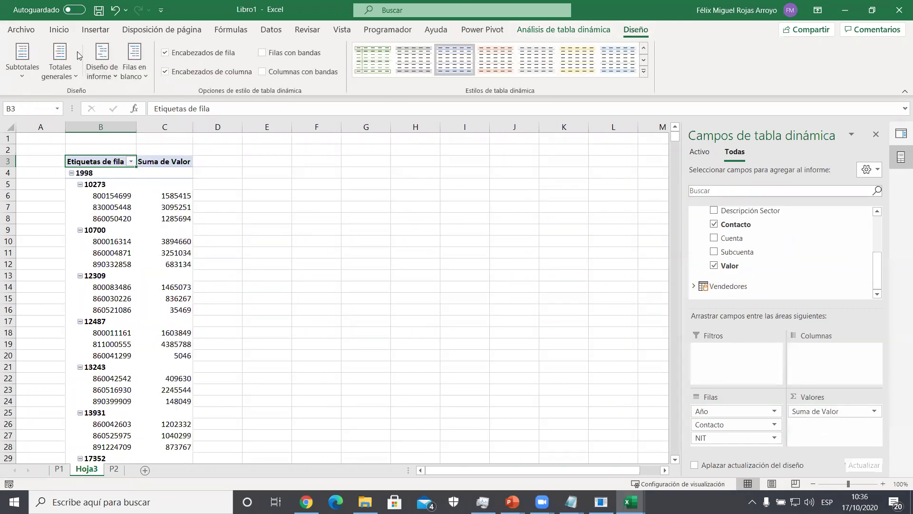
{"action": "left_click", "coordinate": [61, 59]}
{"action": "left_click", "coordinate": [95, 59]}
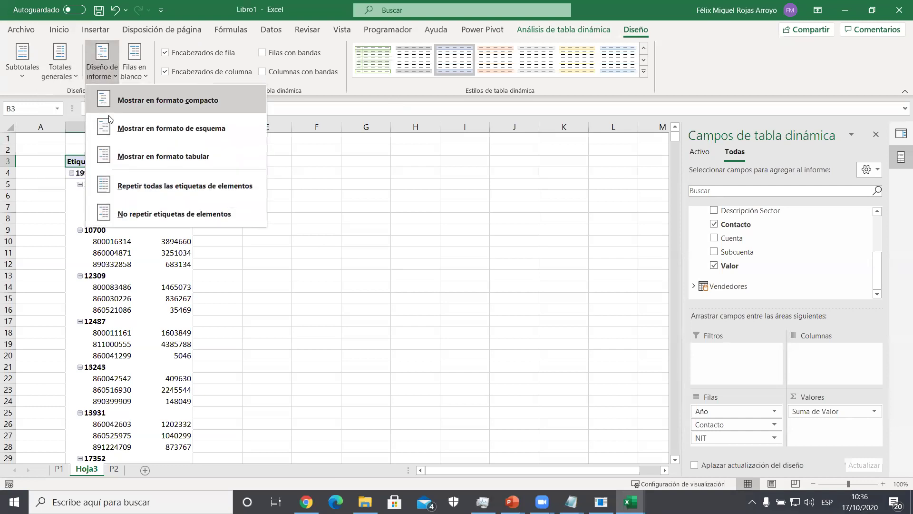
{"action": "left_click", "coordinate": [124, 153]}
- Select the Año, Contacto, NIT and Suma de Valor columns and the pivot range, ending at G3
{"action": "left_click_drag", "start_coordinate": [110, 174], "coordinate": [106, 230]}
{"action": "left_click_drag", "start_coordinate": [175, 177], "coordinate": [168, 244]}
{"action": "left_click_drag", "start_coordinate": [218, 177], "coordinate": [214, 220]}
{"action": "left_click_drag", "start_coordinate": [257, 178], "coordinate": [263, 229]}
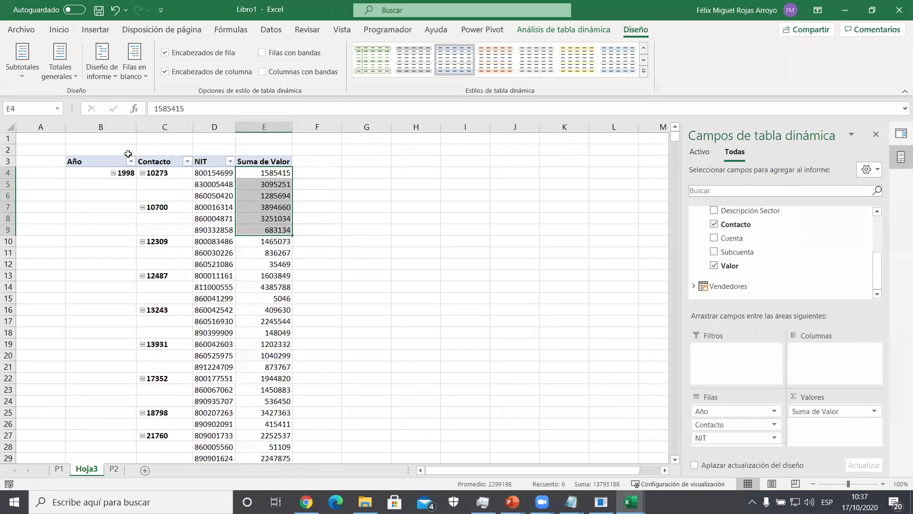
{"action": "left_click", "coordinate": [113, 156]}
{"action": "key", "text": "ctrl+shift+Right"}
{"action": "key", "text": "shift+Down"}
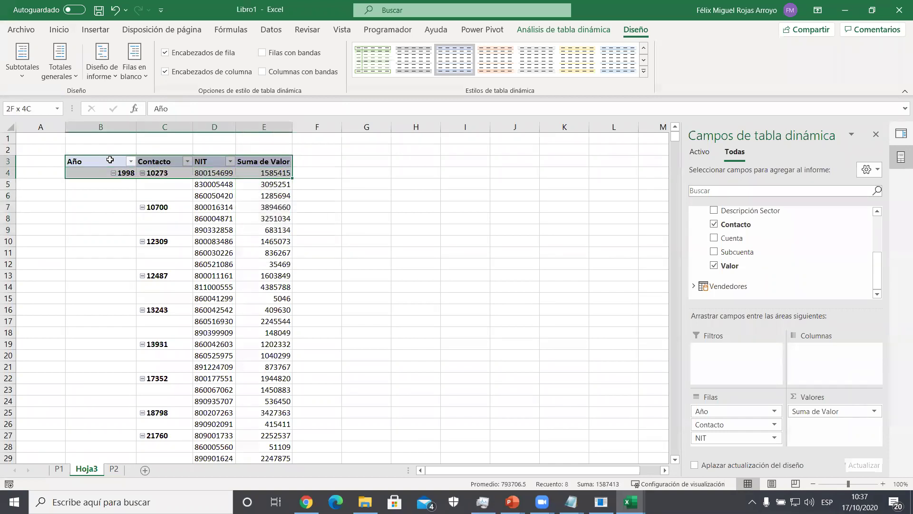
{"action": "key", "text": "shift+Down"}
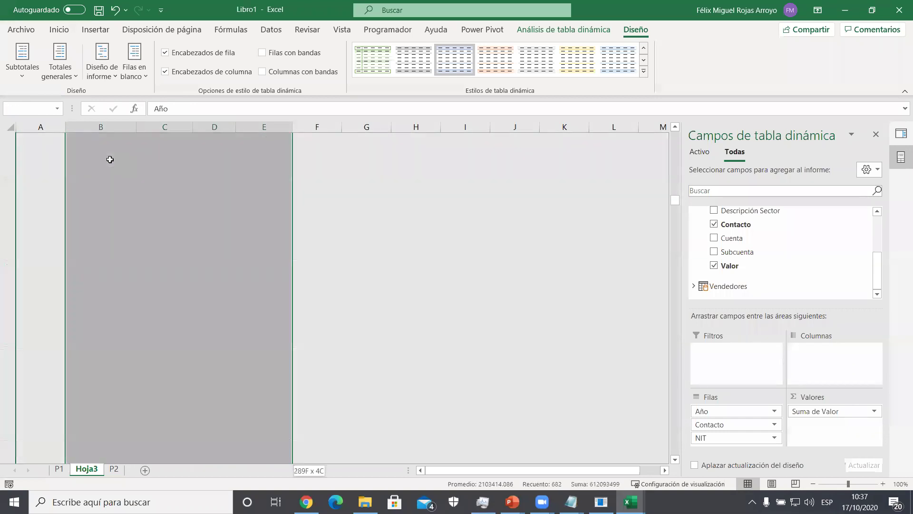
{"action": "key", "text": "shift+Down"}
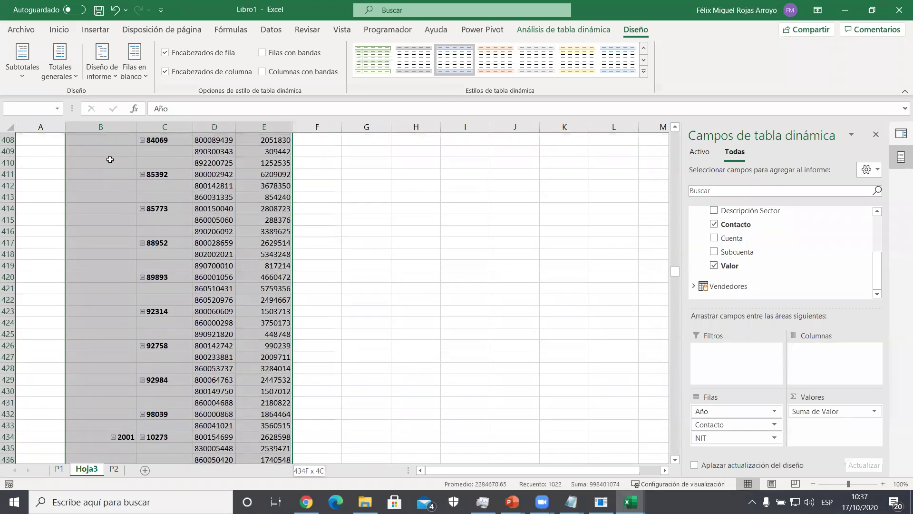
{"action": "key", "text": "Up"}
{"action": "key", "text": "Up"}
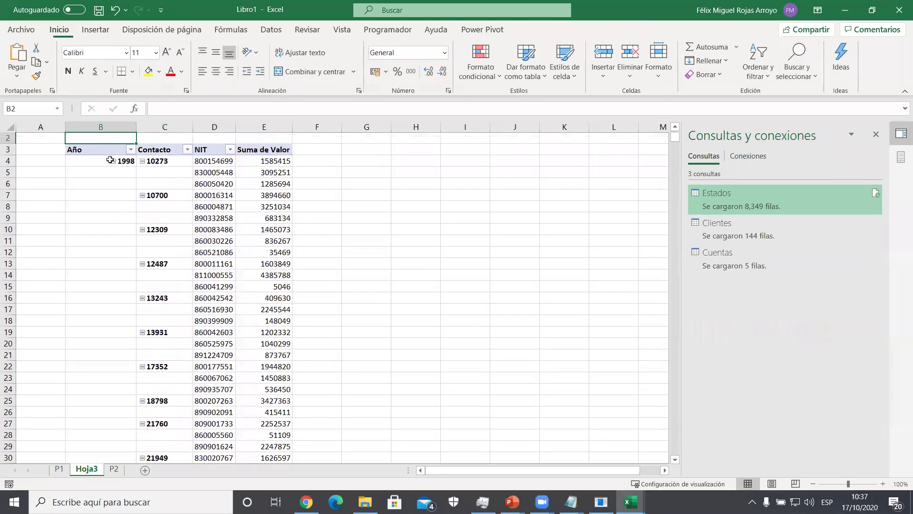
{"action": "key", "text": "Right"}
{"action": "key", "text": "Right"}
{"action": "key", "text": "Right"}
{"action": "key", "text": "Right"}
{"action": "key", "text": "Right"}
{"action": "key", "text": "Down"}
{"action": "key", "text": "Down"}
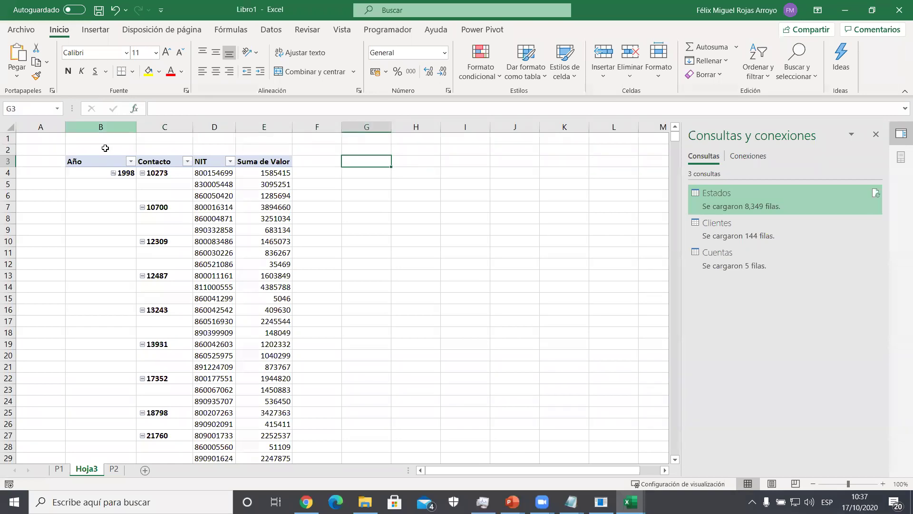
- Collapse the entire Contacto and Año fields so the pivot shows only year rows
{"action": "left_click", "coordinate": [168, 156]}
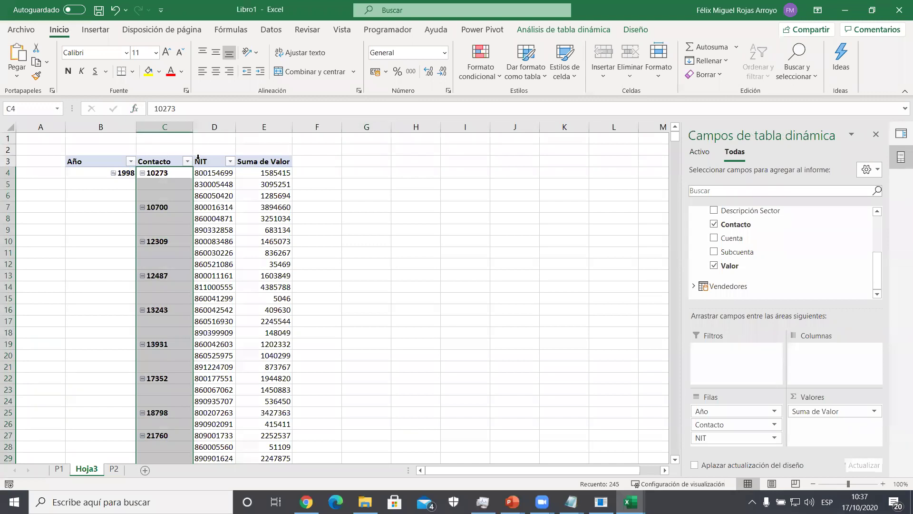
{"action": "right_click", "coordinate": [144, 177]}
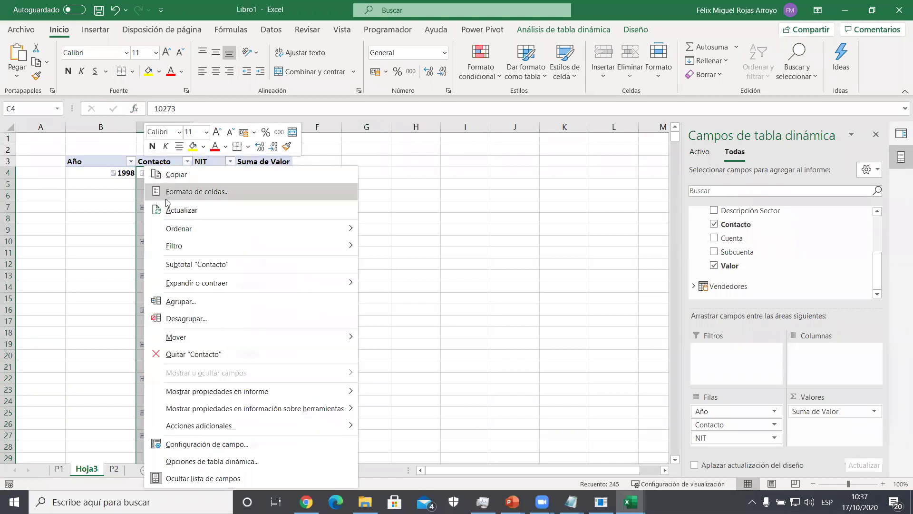
{"action": "mouse_move", "coordinate": [352, 283]}
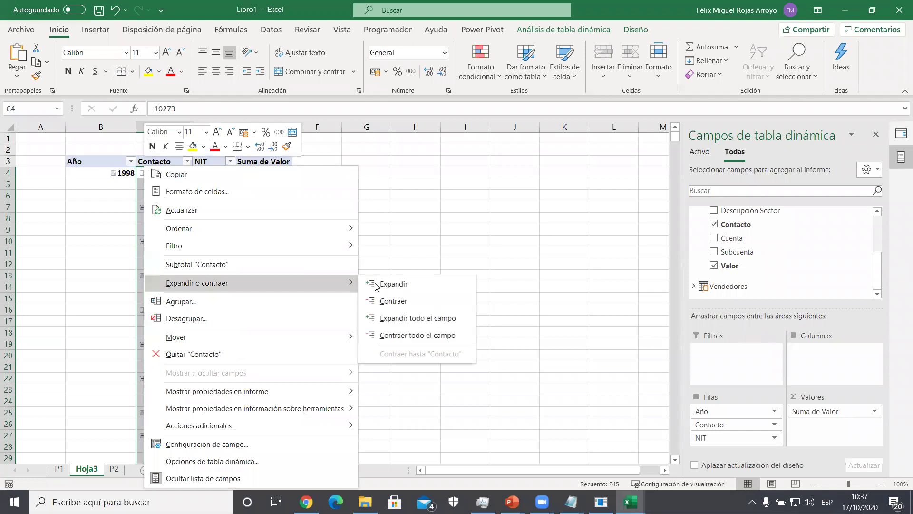
{"action": "left_click", "coordinate": [409, 335]}
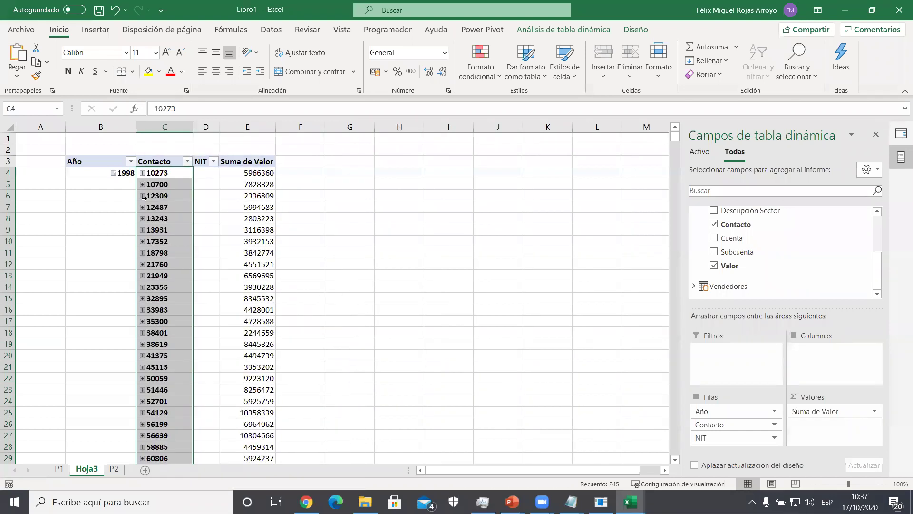
{"action": "right_click", "coordinate": [113, 174]}
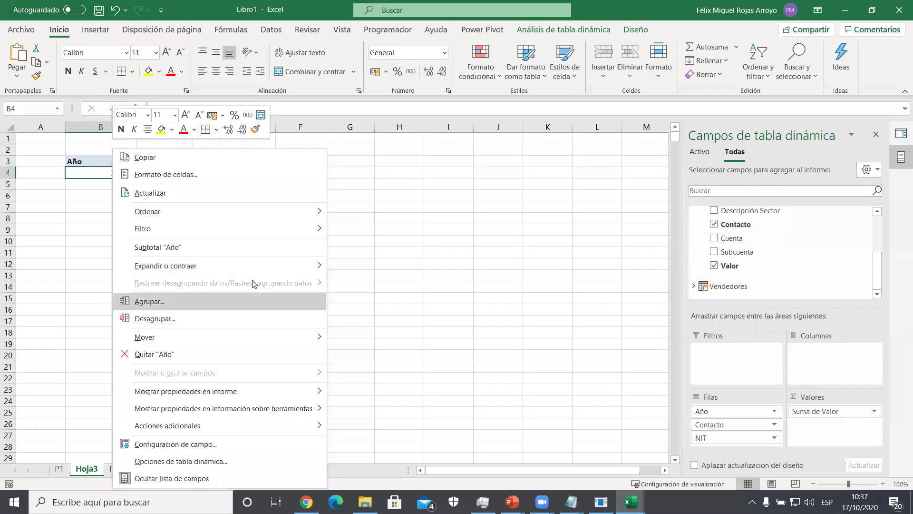
{"action": "mouse_move", "coordinate": [286, 267]}
{"action": "left_click", "coordinate": [380, 317]}
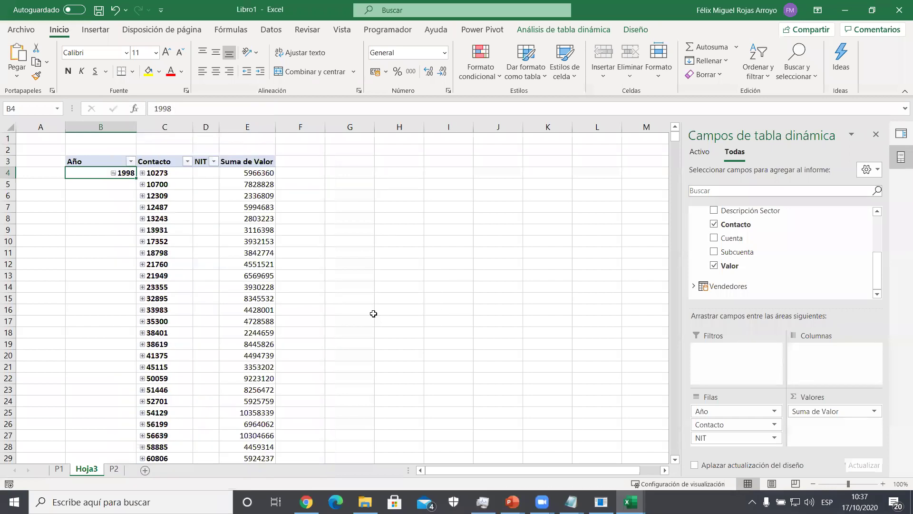
- Copy the pivot range B3:E9 and paste it at G3
{"action": "key", "text": "Up"}
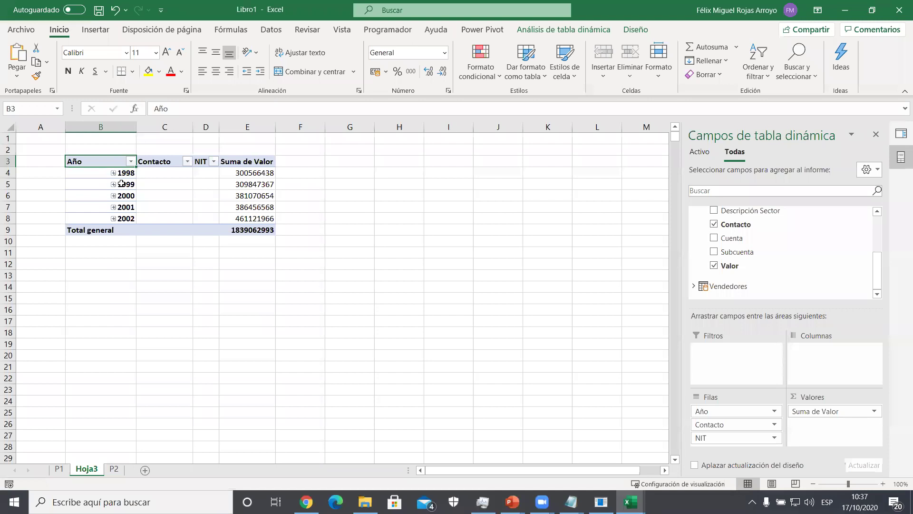
{"action": "key", "text": "ctrl+shift+Right"}
{"action": "key", "text": "ctrl+shift+Down"}
{"action": "key", "text": "ctrl+c"}
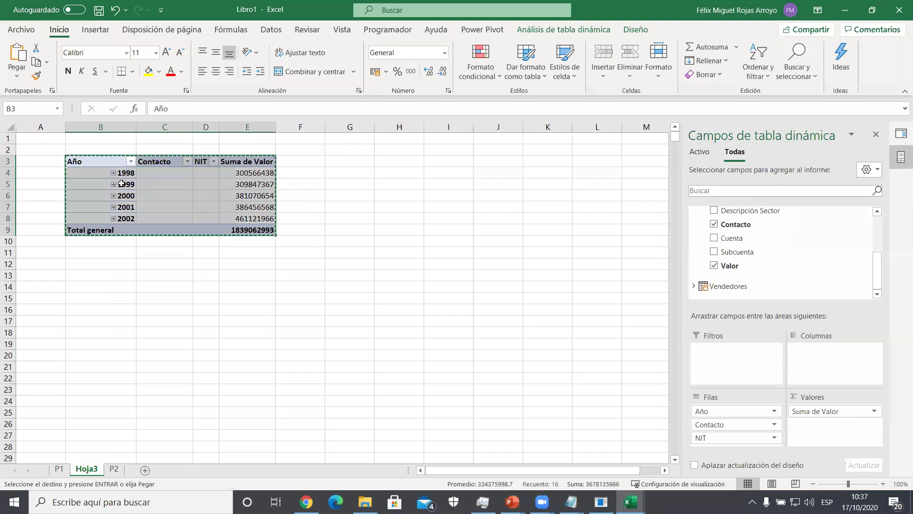
{"action": "key", "text": "Right"}
{"action": "key", "text": "Right"}
{"action": "key", "text": "Right"}
{"action": "key", "text": "Right"}
{"action": "key", "text": "Right"}
{"action": "key", "text": "ctrl+v"}
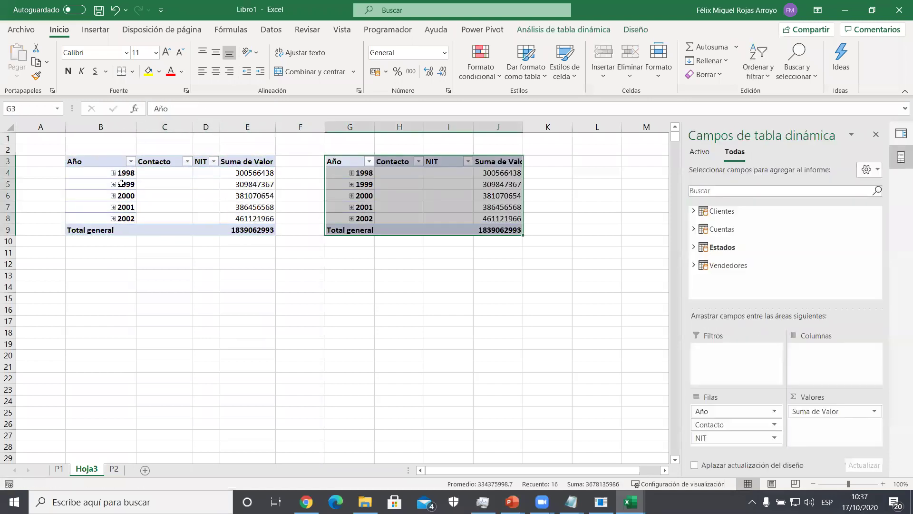
- Remove NIT from the copied pivot's rows
{"action": "left_click", "coordinate": [113, 174]}
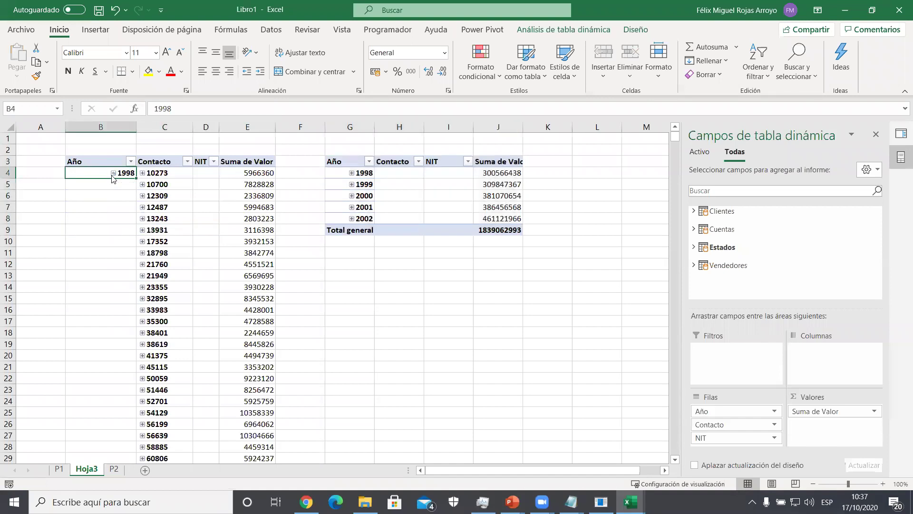
{"action": "left_click", "coordinate": [402, 173]}
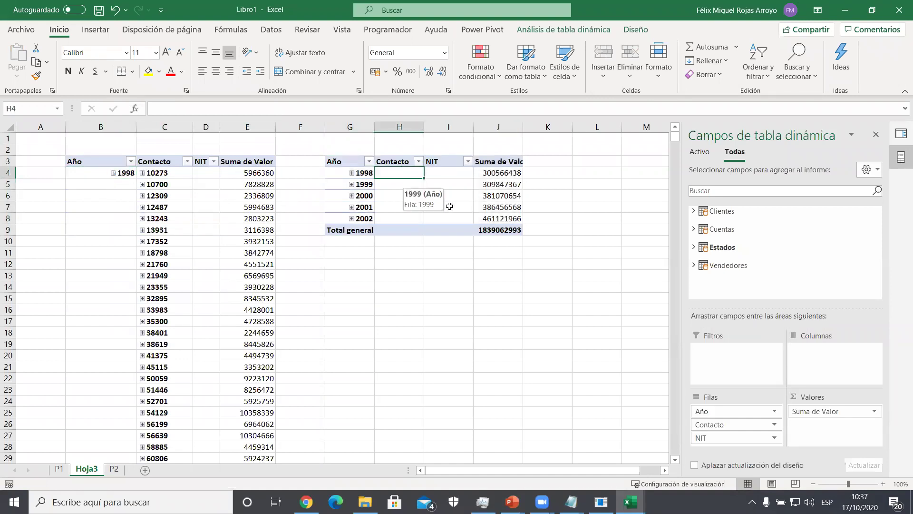
{"action": "left_click_drag", "start_coordinate": [716, 440], "coordinate": [588, 356]}
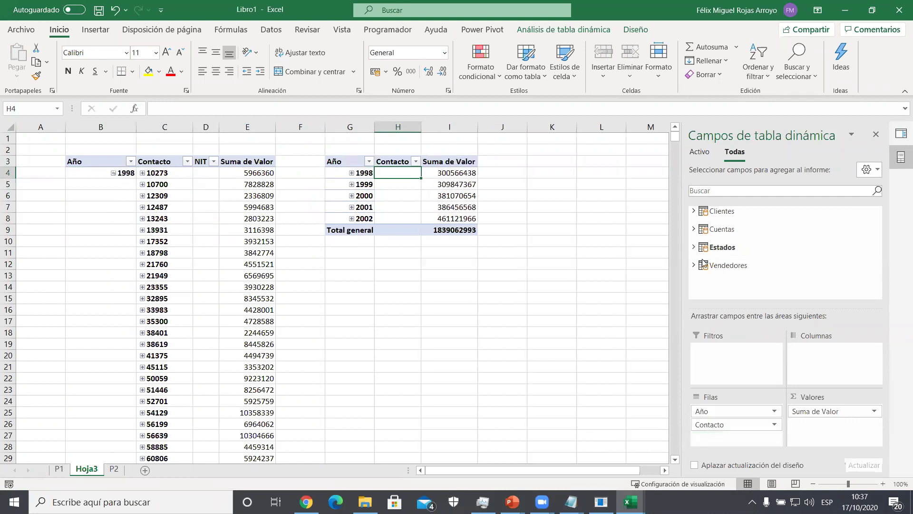
- Add Clientes Razón Social to the copied pivot's rows and remove Contacto
{"action": "left_click", "coordinate": [693, 211]}
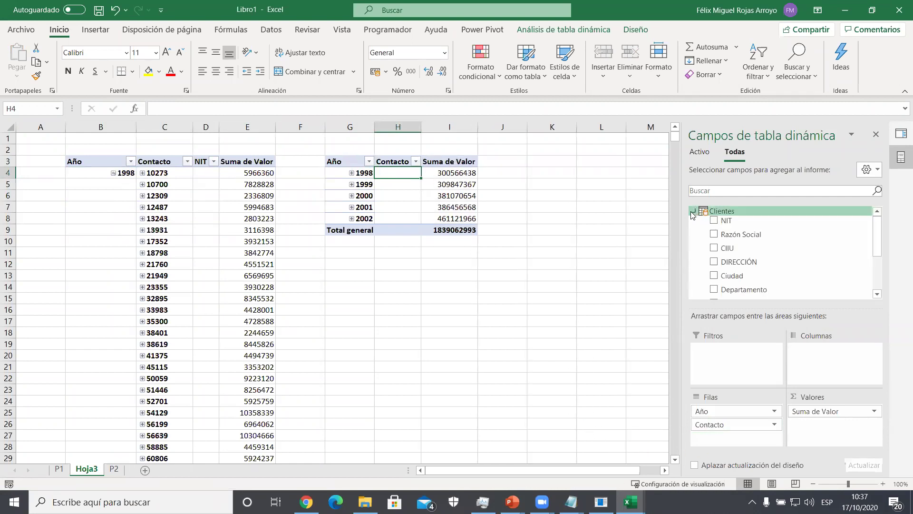
{"action": "left_click_drag", "start_coordinate": [727, 235], "coordinate": [733, 435]}
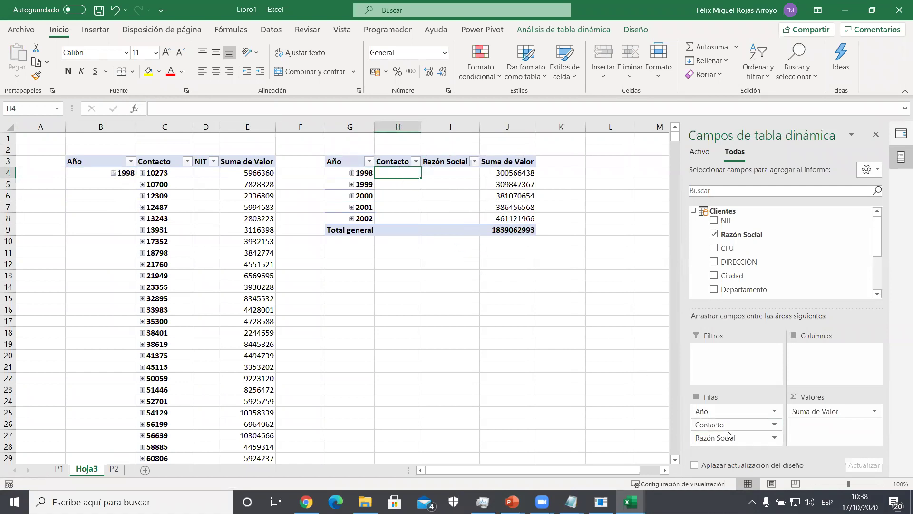
{"action": "left_click_drag", "start_coordinate": [730, 425], "coordinate": [587, 410]}
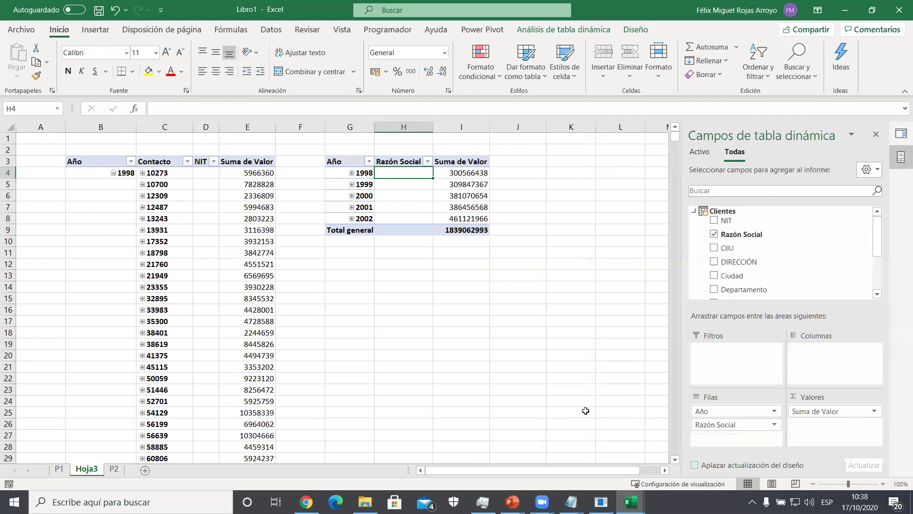
{"action": "scroll", "coordinate": [715, 234], "scroll_direction": "down", "scroll_amount": 2}
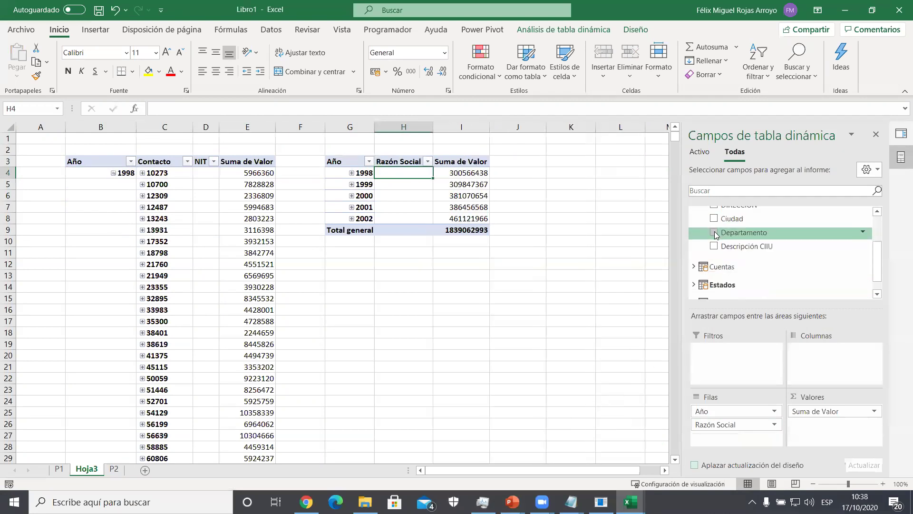
{"action": "scroll", "coordinate": [716, 234], "scroll_direction": "down", "scroll_amount": 1}
- Add Vendedores Name between Año and Razón Social, then expand year 1998
{"action": "left_click", "coordinate": [694, 287]}
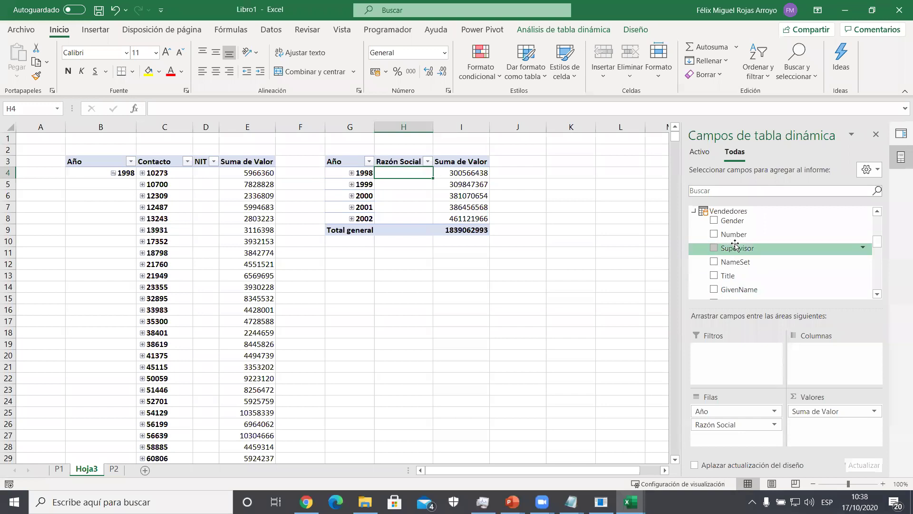
{"action": "scroll", "coordinate": [733, 265], "scroll_direction": "down", "scroll_amount": 4}
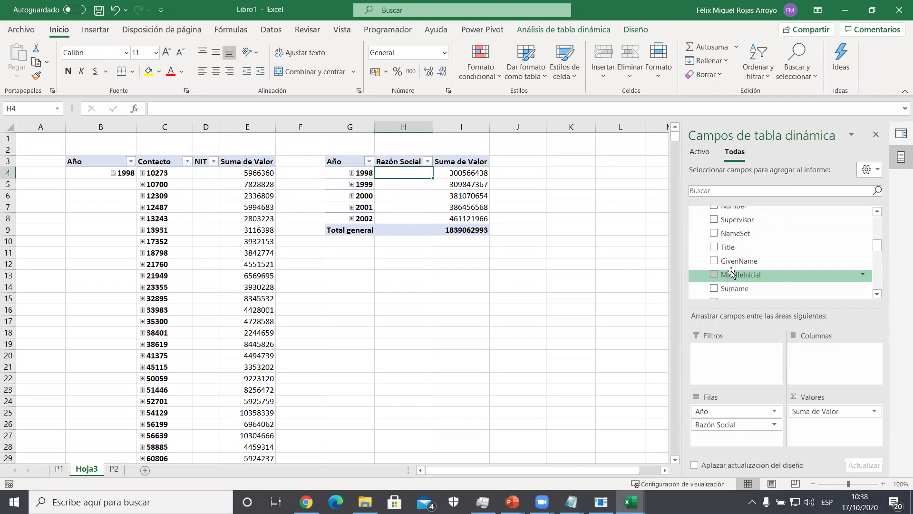
{"action": "scroll", "coordinate": [733, 266], "scroll_direction": "up", "scroll_amount": 6}
{"action": "left_click", "coordinate": [725, 191]}
{"action": "type", "text": "nam"}
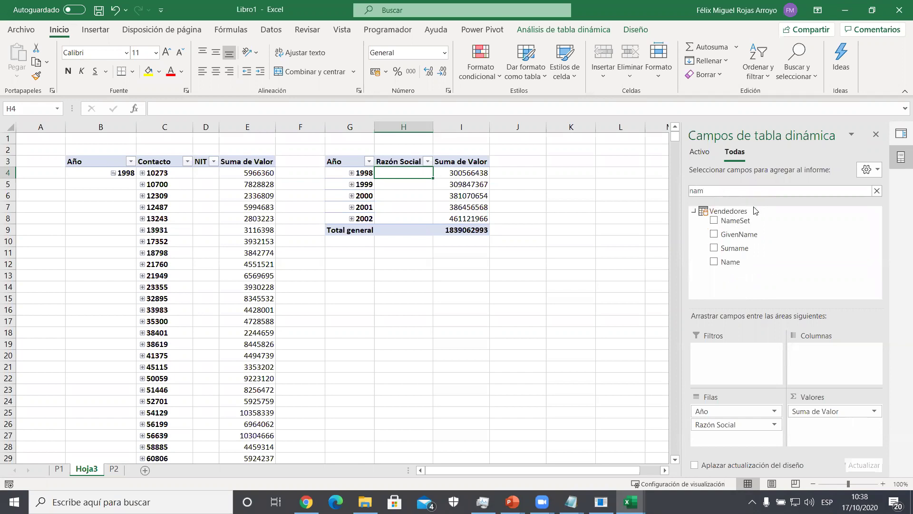
{"action": "left_click_drag", "start_coordinate": [728, 262], "coordinate": [726, 418]}
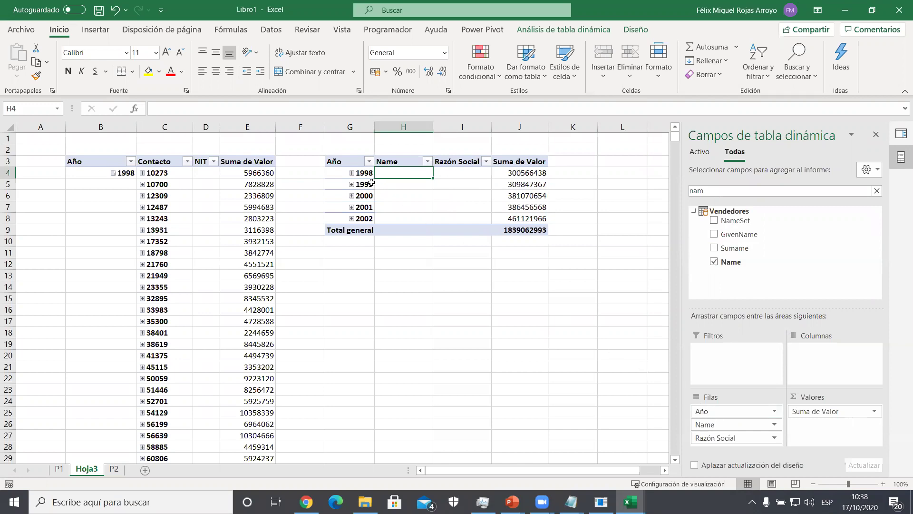
{"action": "left_click", "coordinate": [352, 173]}
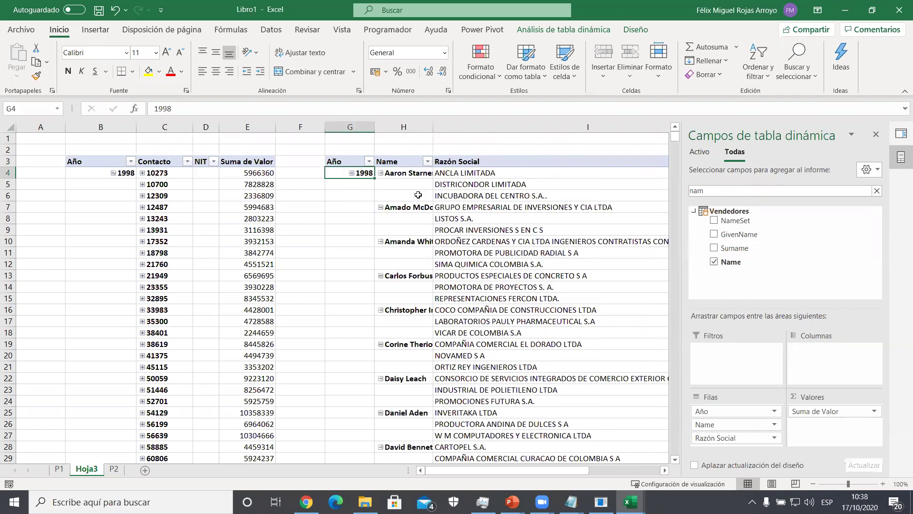
- Close the field list and Consultas y conexiones panes, then reopen the pivot field list
{"action": "left_click", "coordinate": [875, 136]}
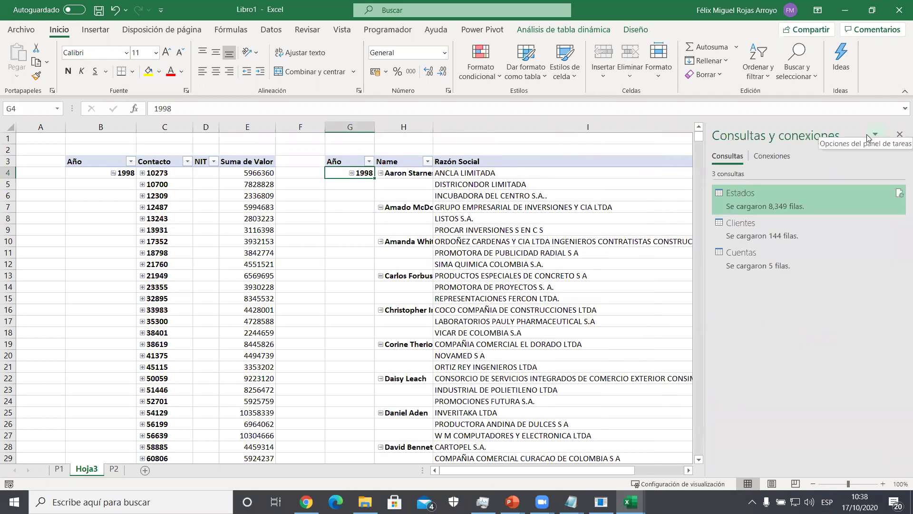
{"action": "left_click", "coordinate": [899, 136]}
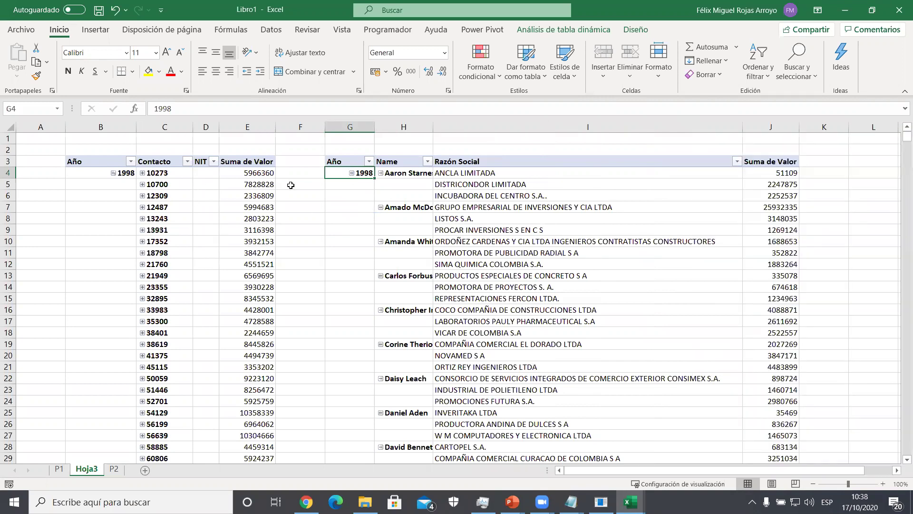
{"action": "left_click", "coordinate": [408, 176]}
{"action": "left_click", "coordinate": [407, 176]}
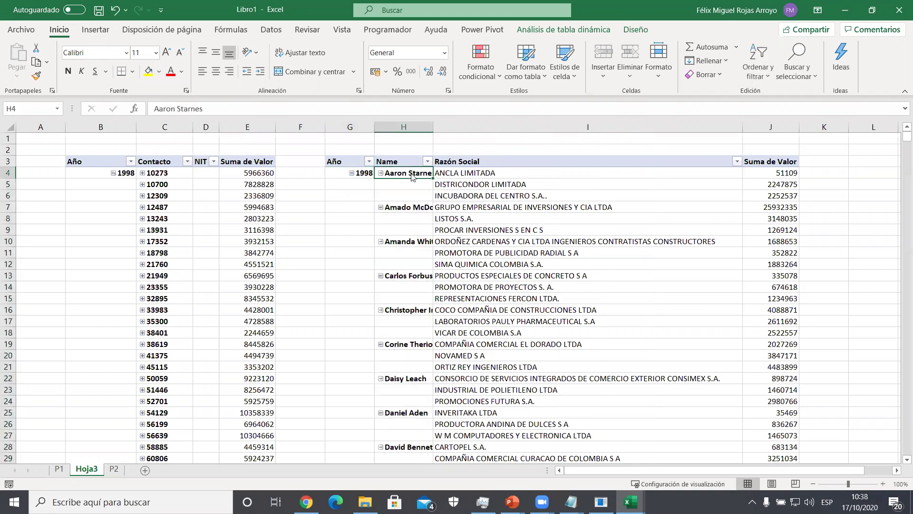
{"action": "right_click", "coordinate": [410, 174]}
{"action": "left_click", "coordinate": [452, 478]}
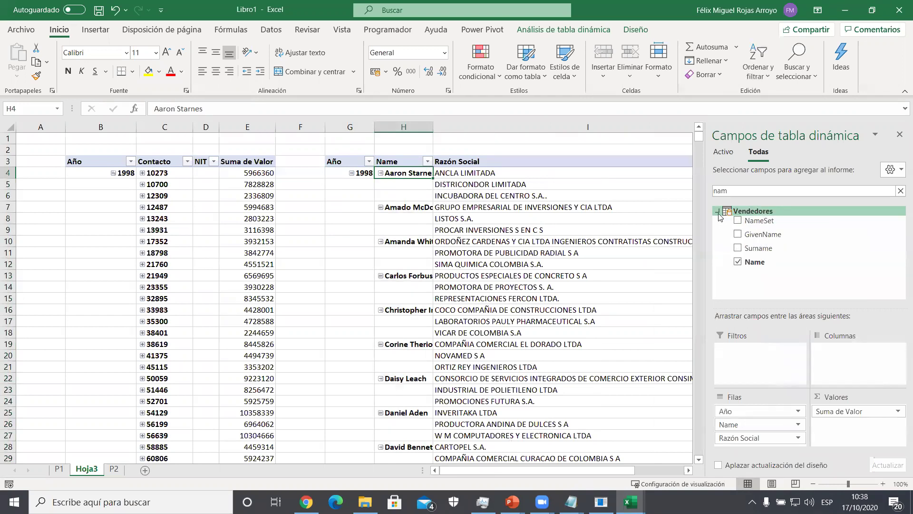
- Clear the field search and add Contacto to Filas between Año and Name
{"action": "left_click", "coordinate": [719, 212]}
{"action": "double_click", "coordinate": [721, 190]}
{"action": "key", "text": "BackSpace"}
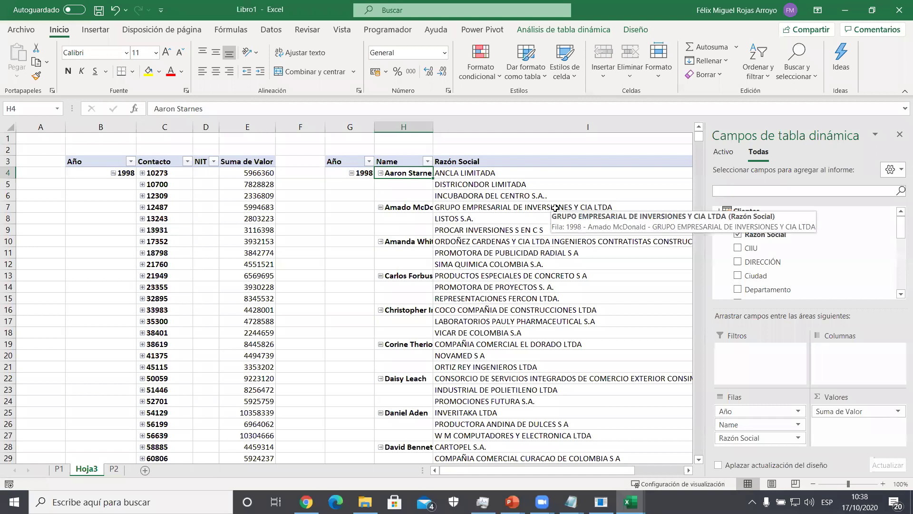
{"action": "scroll", "coordinate": [804, 233], "scroll_direction": "down", "scroll_amount": 3}
{"action": "scroll", "coordinate": [804, 233], "scroll_direction": "down", "scroll_amount": 3}
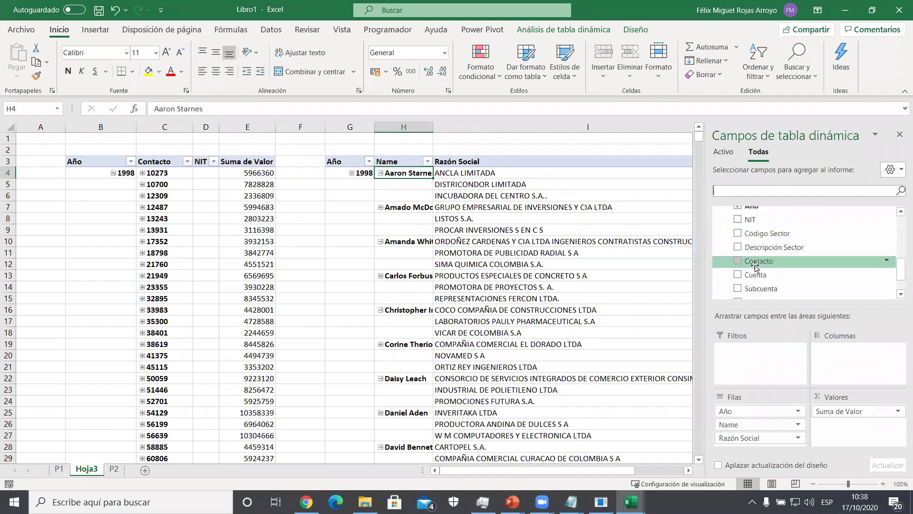
{"action": "left_click_drag", "start_coordinate": [757, 261], "coordinate": [754, 424]}
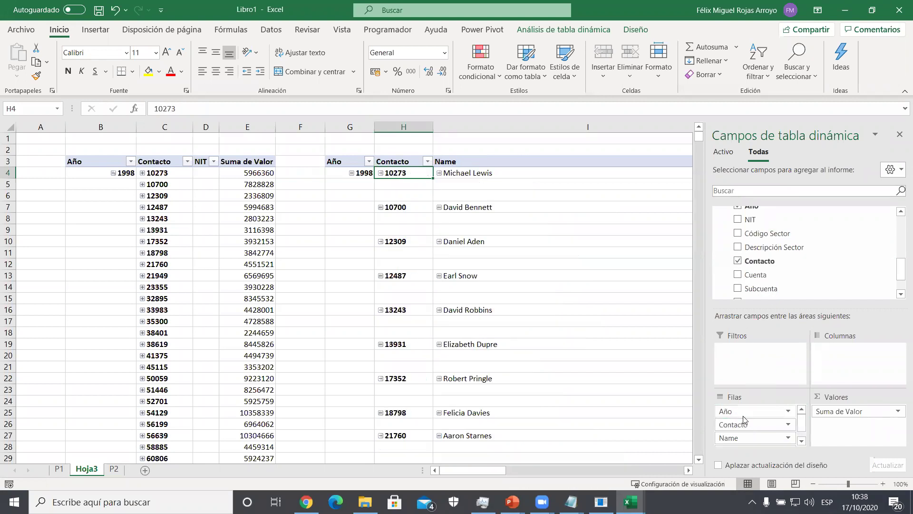
{"action": "left_click", "coordinate": [899, 135]}
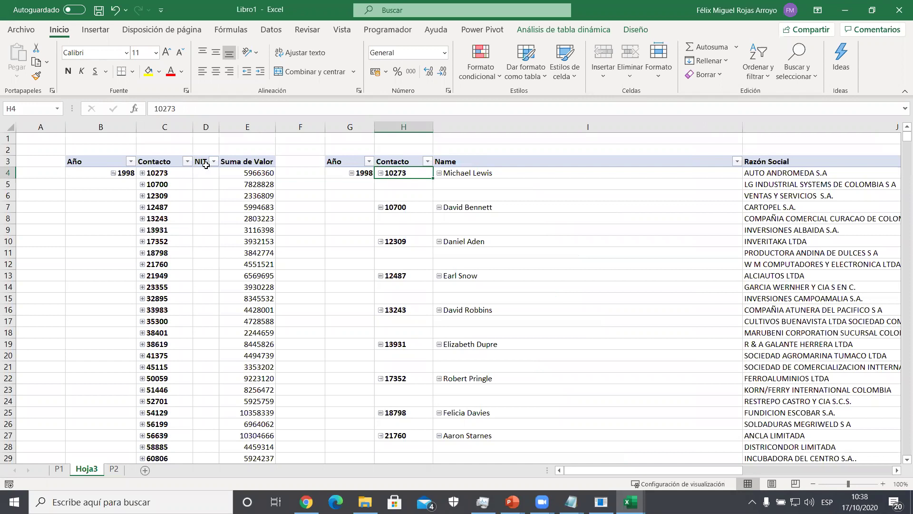
- Expand contact 10273 and narrow the Name and Razón Social columns
{"action": "left_click", "coordinate": [143, 174]}
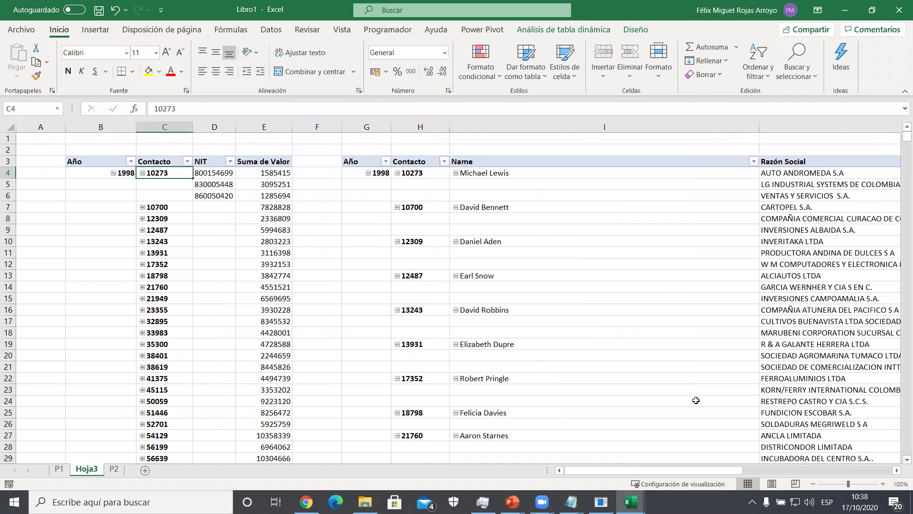
{"action": "left_click_drag", "start_coordinate": [760, 127], "coordinate": [535, 135]}
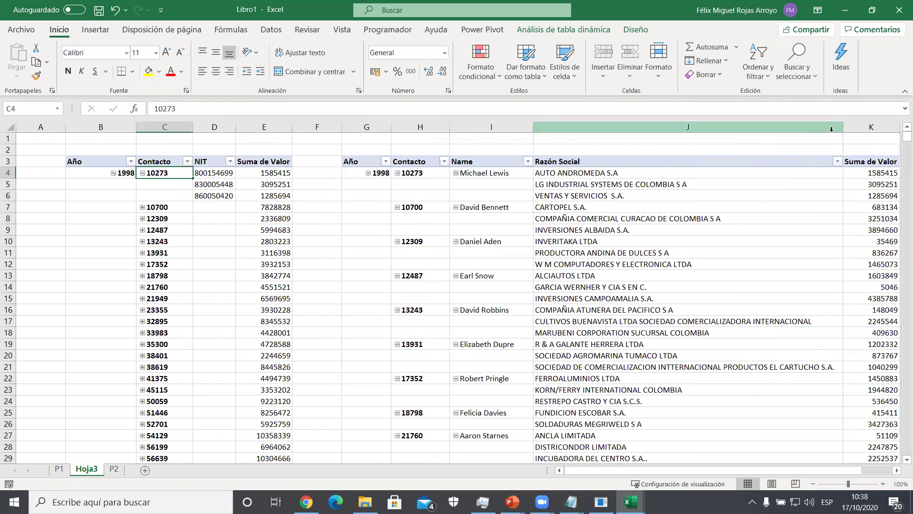
{"action": "left_click_drag", "start_coordinate": [843, 127], "coordinate": [660, 127]}
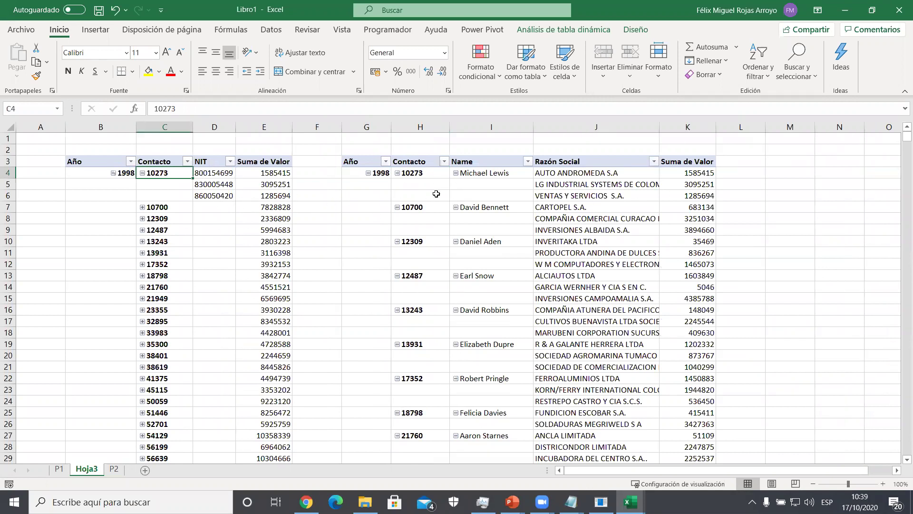
{"action": "left_click_drag", "start_coordinate": [481, 172], "coordinate": [485, 328]}
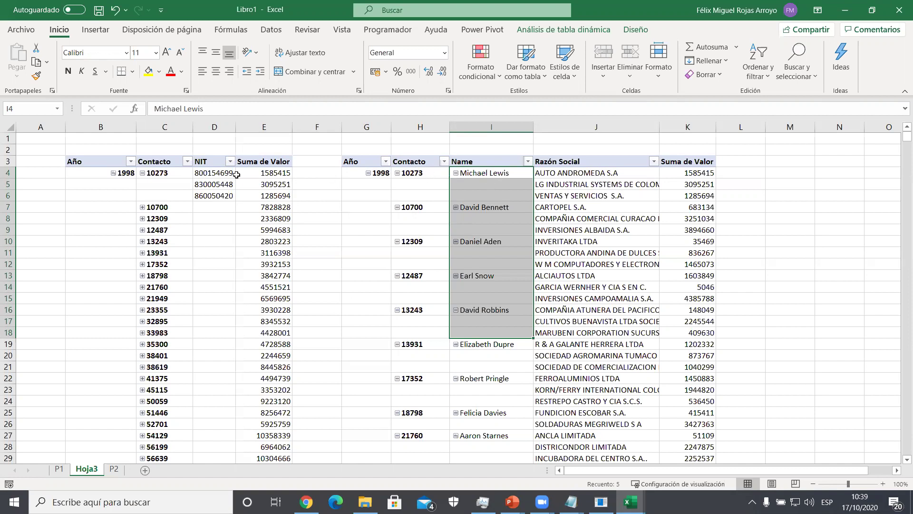
- In Power Pivot's diagram view, remove the Estados–Vendedores relationship from the model, then minimize Power Pivot
{"action": "left_click", "coordinate": [484, 30]}
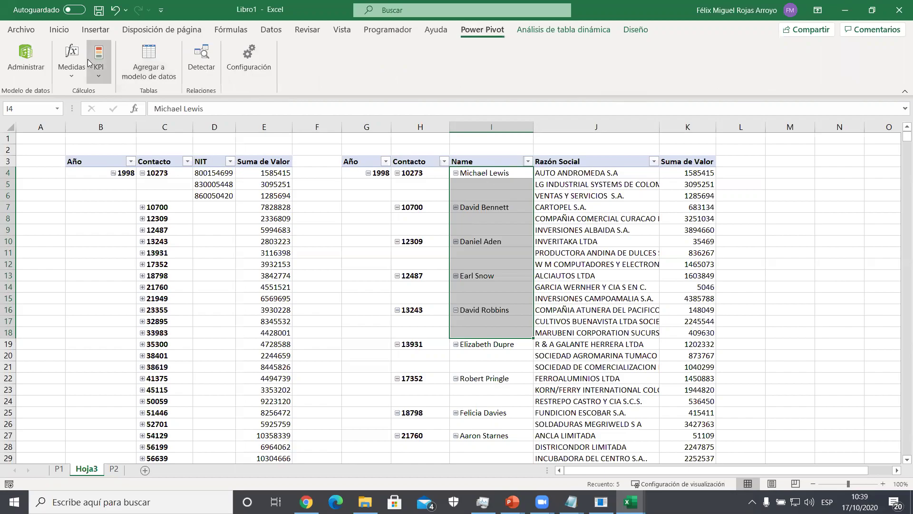
{"action": "left_click", "coordinate": [26, 57]}
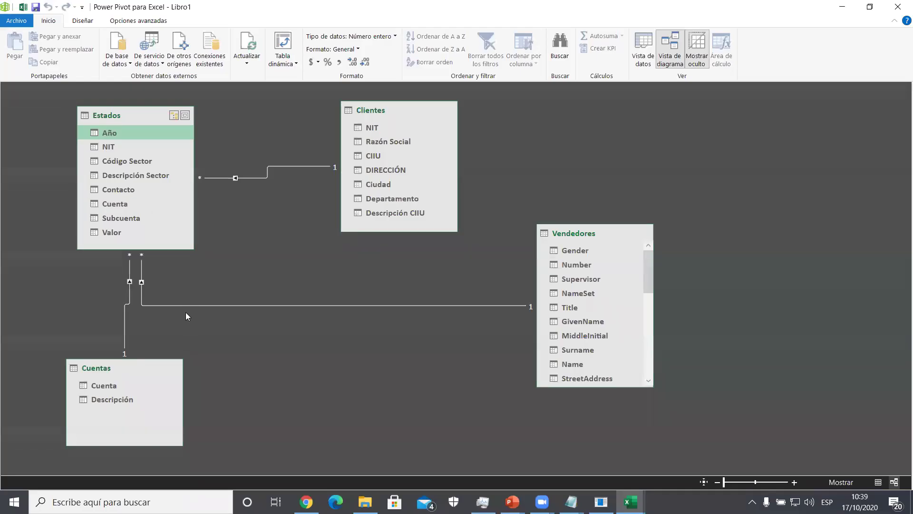
{"action": "left_click", "coordinate": [352, 306]}
{"action": "right_click", "coordinate": [352, 307]}
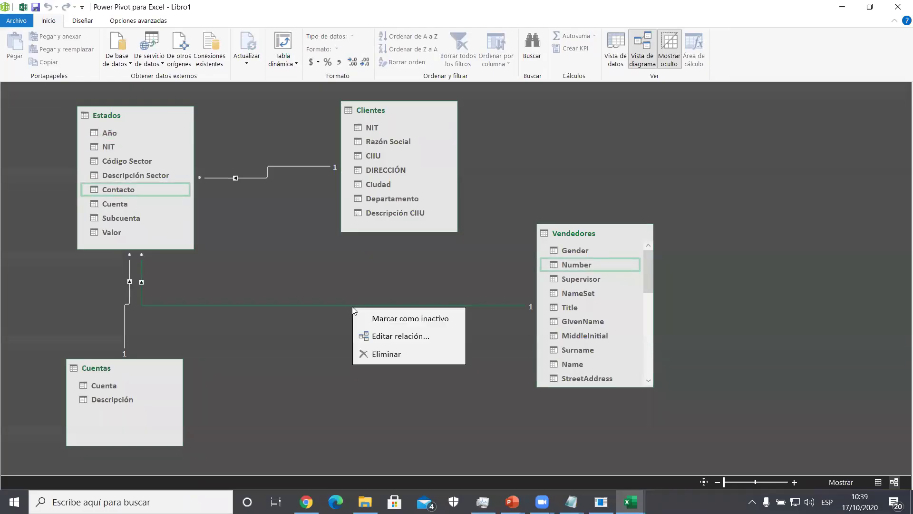
{"action": "left_click", "coordinate": [380, 354]}
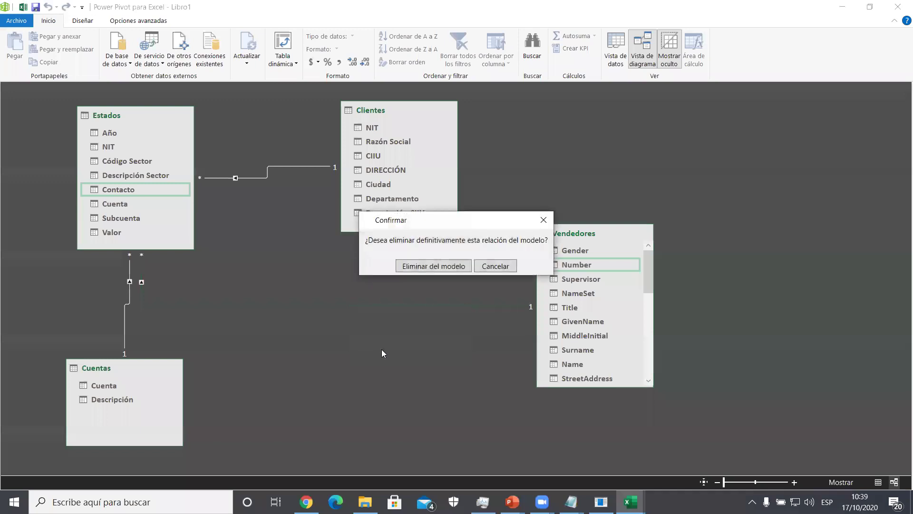
{"action": "left_click", "coordinate": [426, 265]}
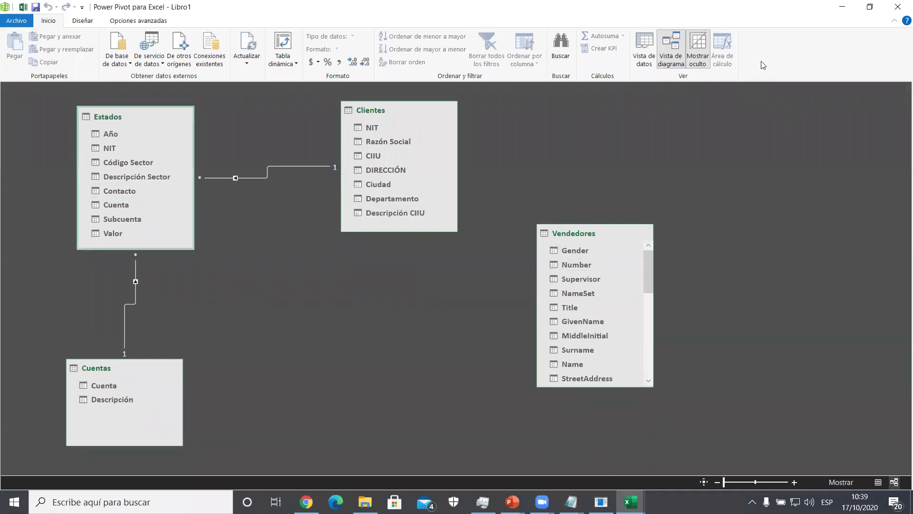
{"action": "left_click", "coordinate": [844, 9]}
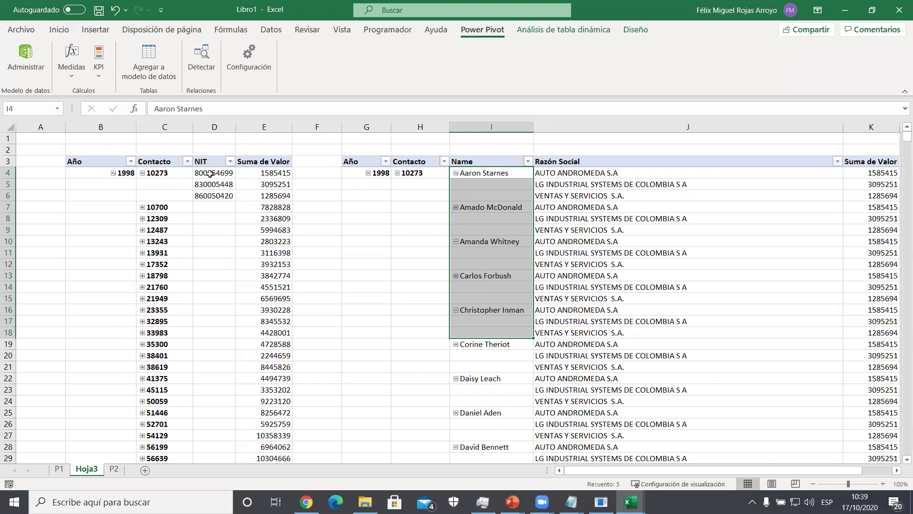
{"action": "left_click_drag", "start_coordinate": [180, 172], "coordinate": [206, 191]}
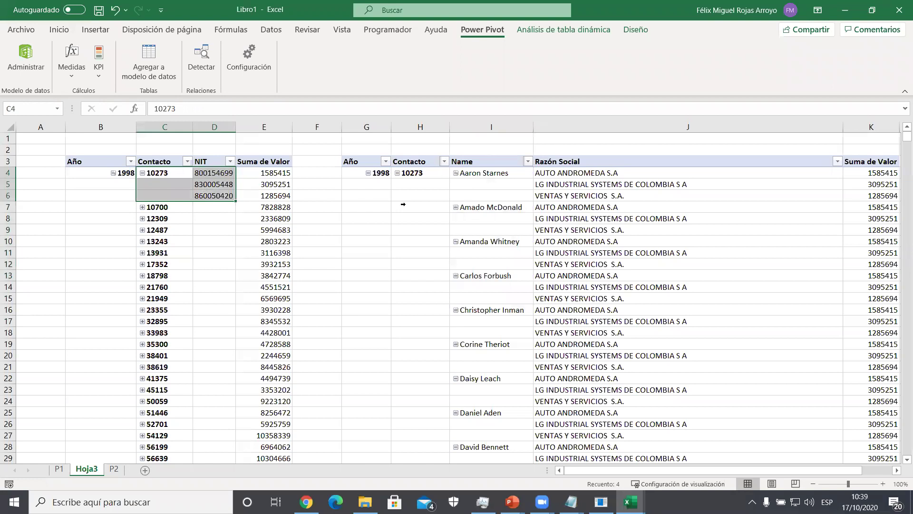
{"action": "left_click_drag", "start_coordinate": [494, 172], "coordinate": [540, 19]}
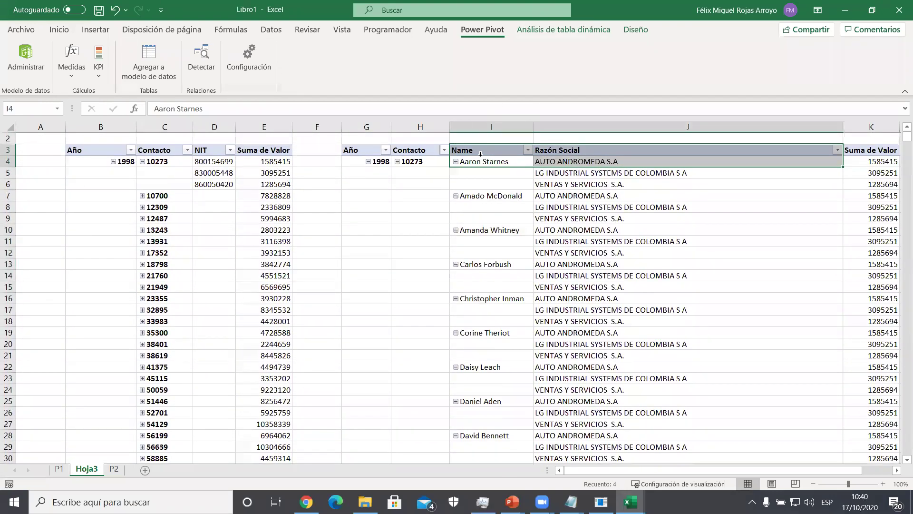
{"action": "left_click", "coordinate": [481, 164]}
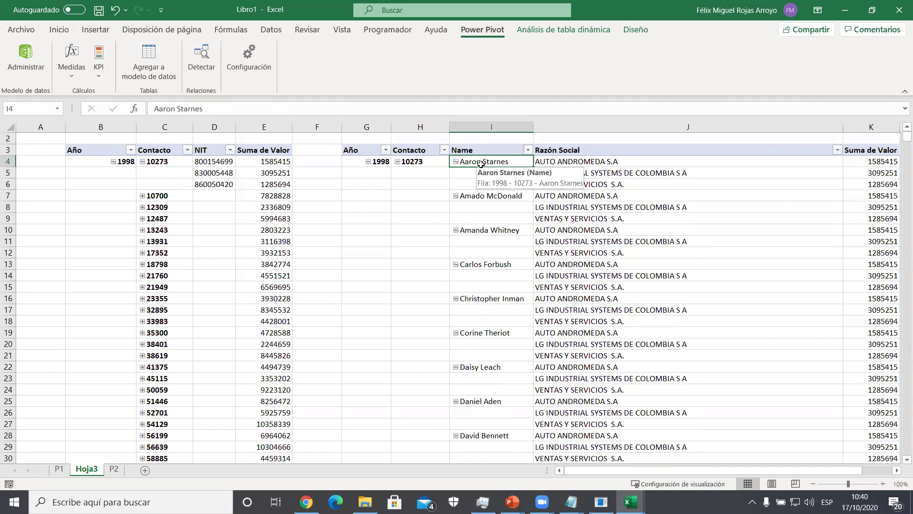
- Link Vendedores.Number to Estados.Contacto in the Power Pivot diagram and close Power Pivot
{"action": "left_click", "coordinate": [26, 58]}
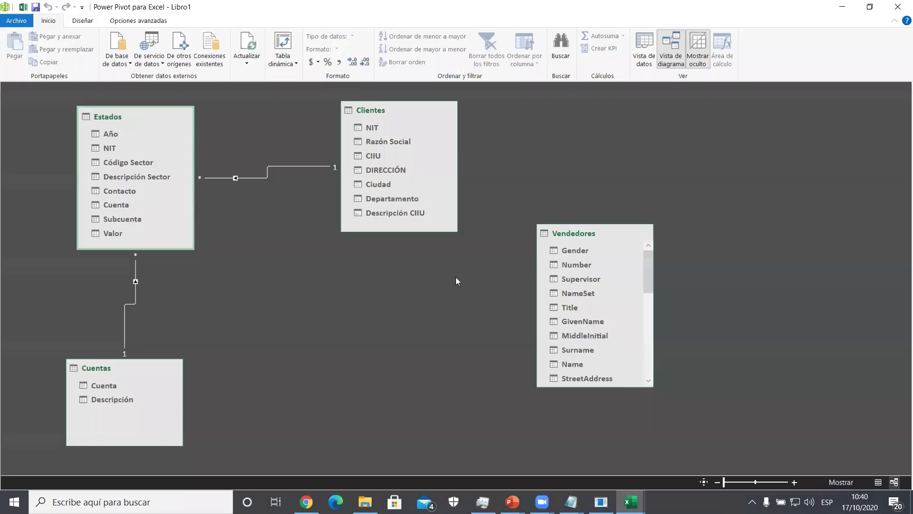
{"action": "left_click", "coordinate": [571, 265]}
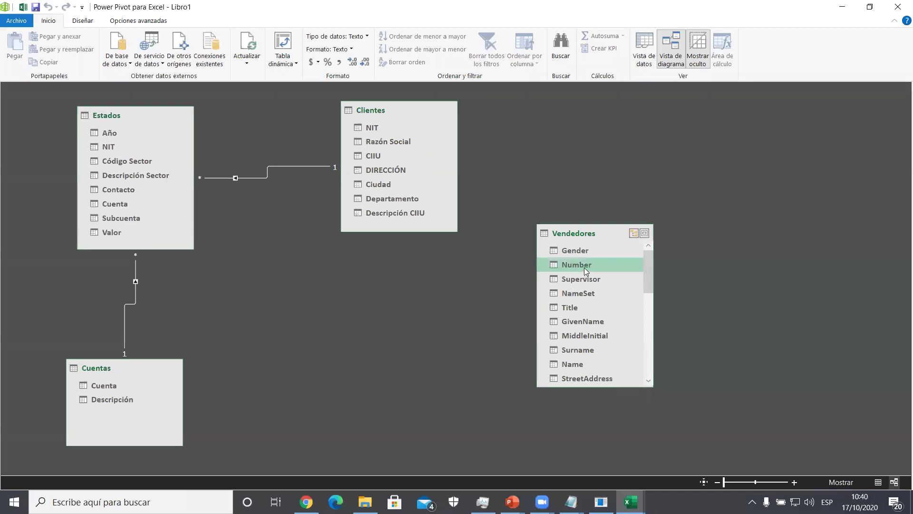
{"action": "left_click_drag", "start_coordinate": [583, 265], "coordinate": [120, 186]}
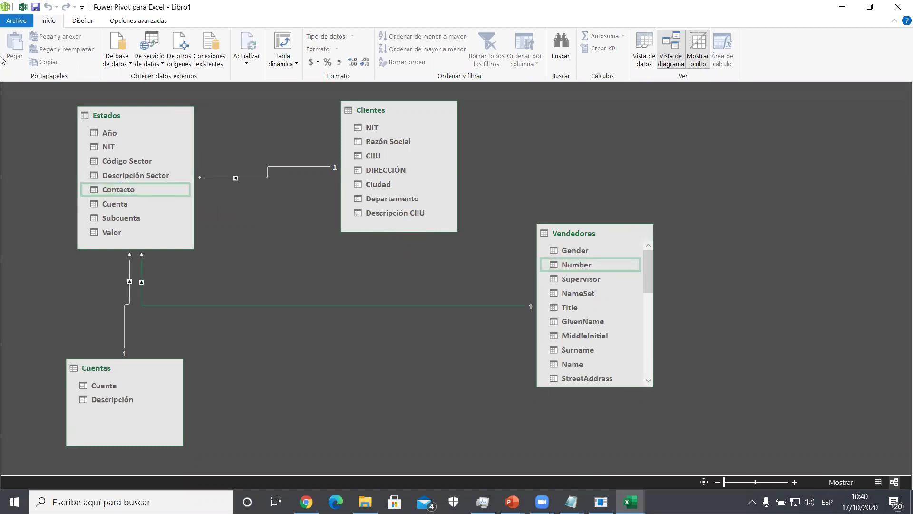
{"action": "left_click", "coordinate": [897, 7]}
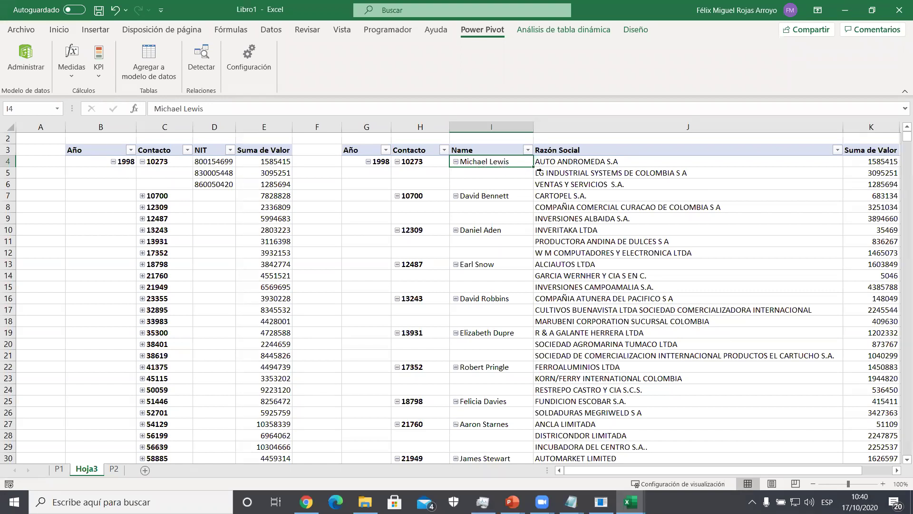
- Narrow the Razón Social column and look through the pivot table options
{"action": "left_click_drag", "start_coordinate": [564, 162], "coordinate": [569, 184]}
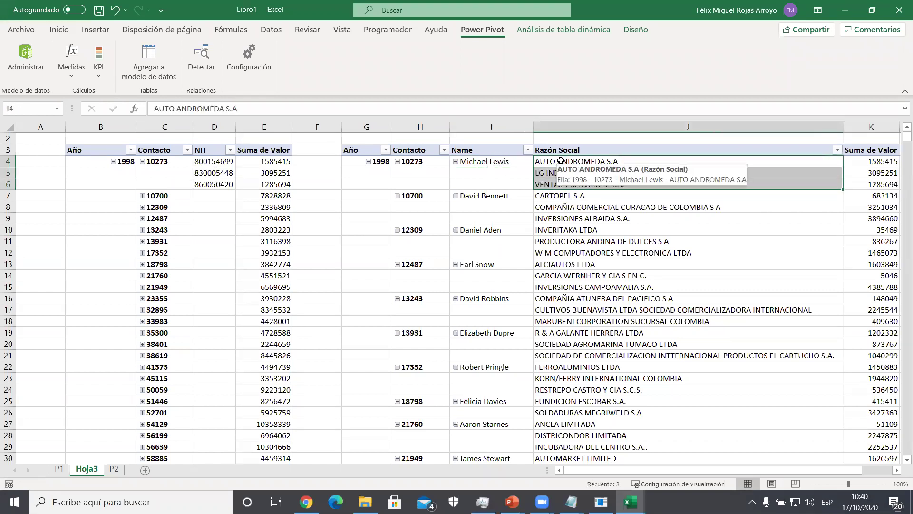
{"action": "left_click_drag", "start_coordinate": [844, 126], "coordinate": [718, 126]}
{"action": "mouse_move", "coordinate": [644, 174]}
{"action": "left_mouse_down"}
{"action": "mouse_move", "coordinate": [638, 456]}
{"action": "mouse_move", "coordinate": [636, 183]}
{"action": "left_mouse_up"}
{"action": "right_click", "coordinate": [636, 185]}
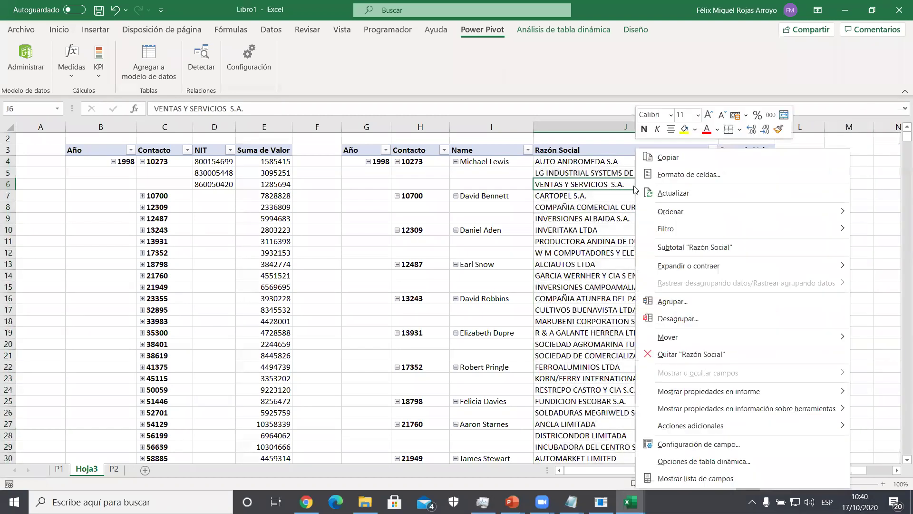
{"action": "left_click", "coordinate": [704, 461]}
{"action": "left_click", "coordinate": [556, 385]}
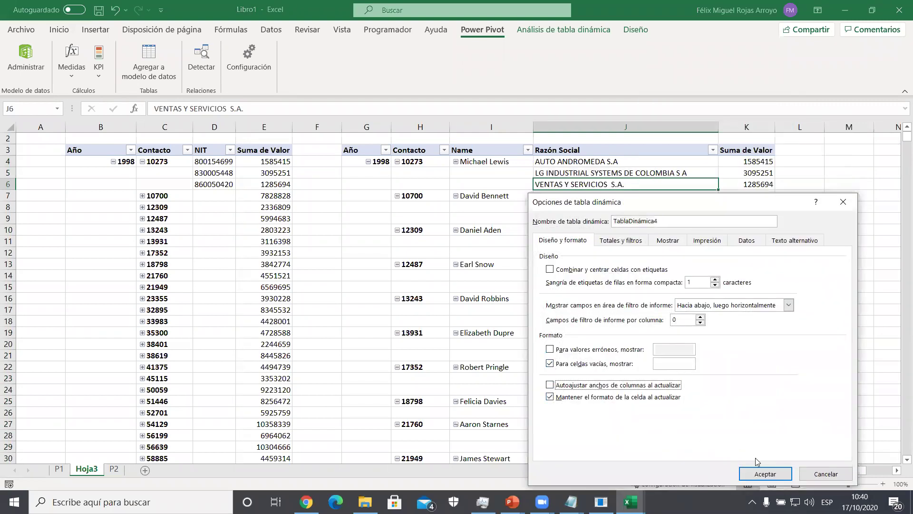
{"action": "left_click", "coordinate": [763, 473]}
- Uncheck Autoajustar anchos de columnas al actualizar in Opciones de tabla dinámica
{"action": "right_click", "coordinate": [232, 223]}
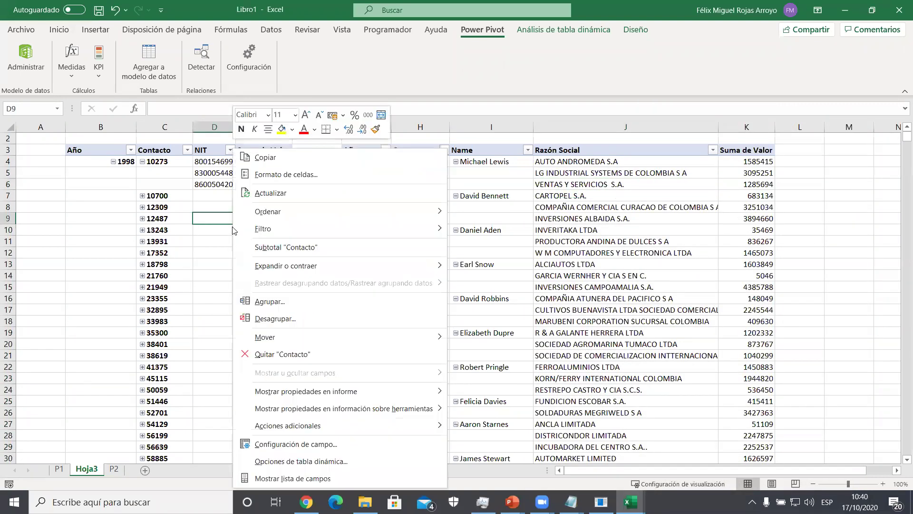
{"action": "left_click", "coordinate": [297, 441]}
{"action": "left_click", "coordinate": [198, 384]}
{"action": "left_click", "coordinate": [353, 474]}
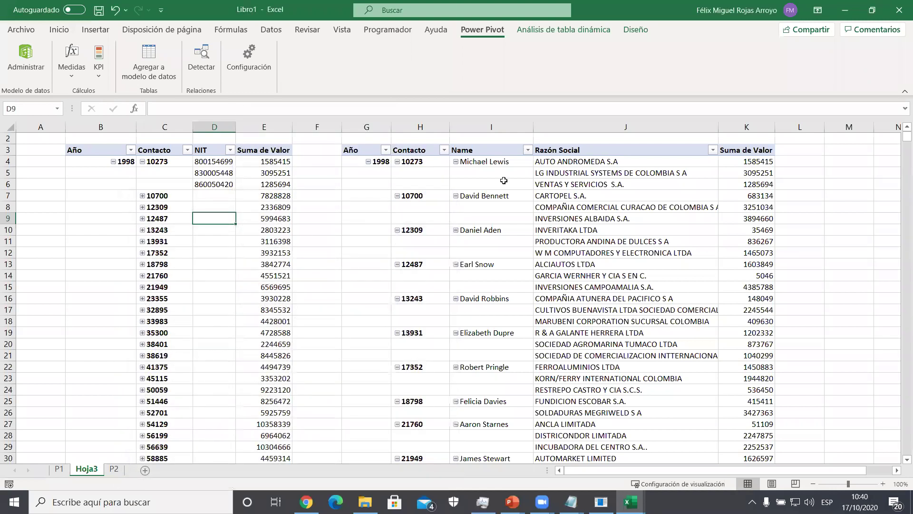
{"action": "left_click", "coordinate": [571, 173]}
{"action": "right_click", "coordinate": [572, 173]}
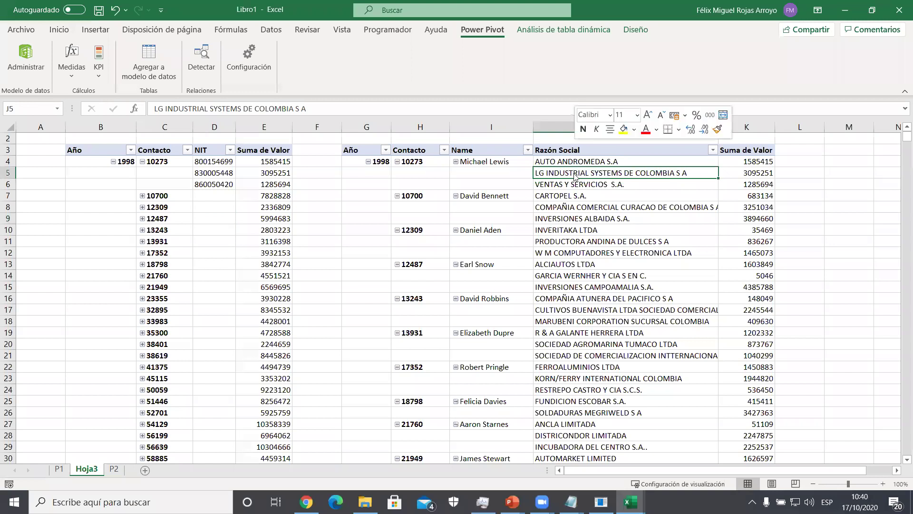
- Add NIT to the right pivot's rows ahead of Razón Social
{"action": "left_click", "coordinate": [604, 479]}
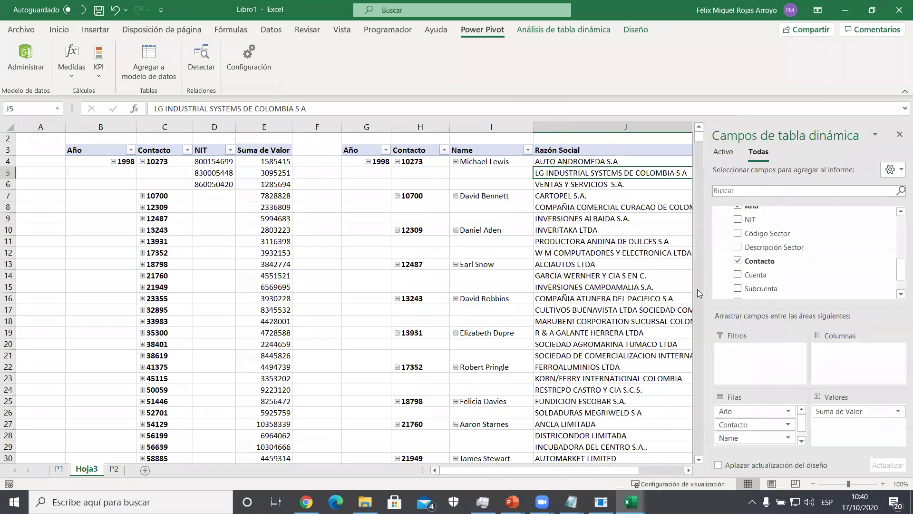
{"action": "scroll", "coordinate": [751, 221], "scroll_direction": "up", "scroll_amount": 2}
{"action": "left_click_drag", "start_coordinate": [750, 248], "coordinate": [751, 430]}
{"action": "left_click", "coordinate": [899, 135]}
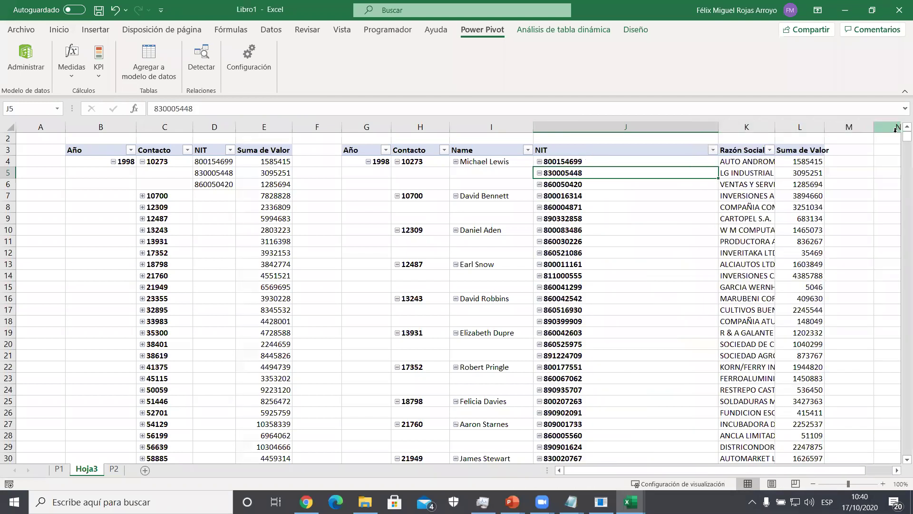
- Narrow column J to fit the NIT values and widen columns K and L for company names
{"action": "left_click_drag", "start_coordinate": [718, 129], "coordinate": [601, 133]}
{"action": "left_click_drag", "start_coordinate": [664, 127], "coordinate": [788, 125]}
{"action": "left_click_drag", "start_coordinate": [719, 126], "coordinate": [748, 126]}
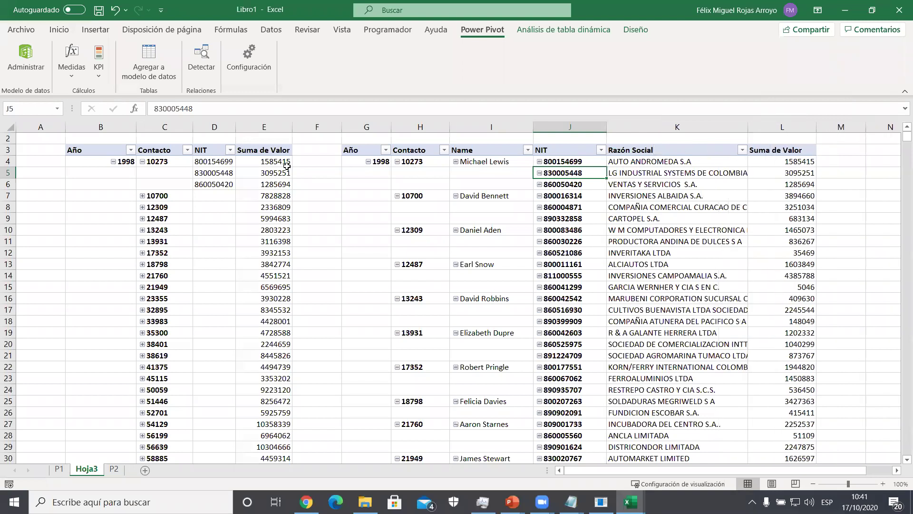
{"action": "left_click_drag", "start_coordinate": [217, 162], "coordinate": [213, 180]}
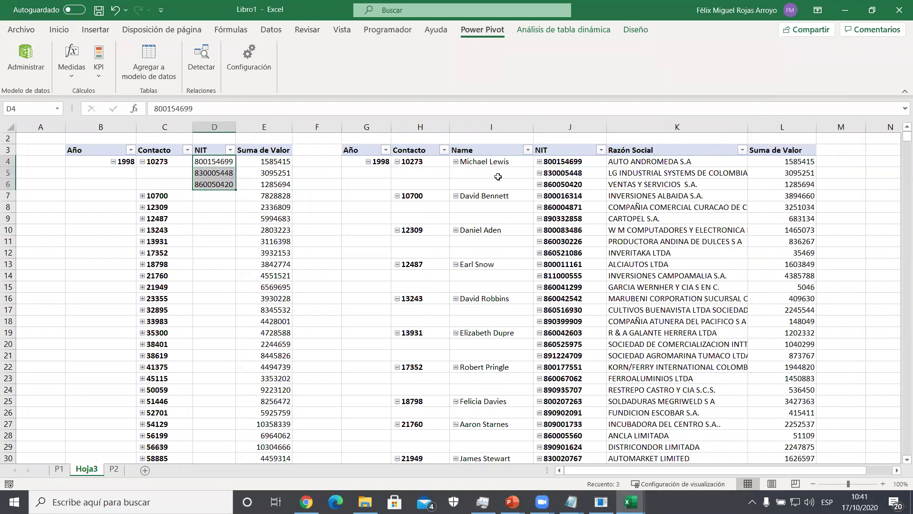
{"action": "left_click_drag", "start_coordinate": [588, 163], "coordinate": [584, 183]}
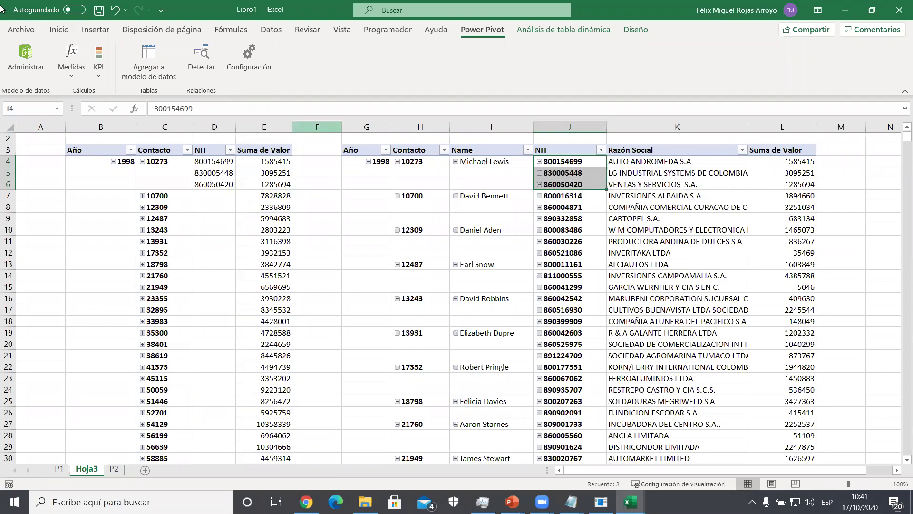
{"action": "left_click", "coordinate": [80, 161]}
{"action": "left_click", "coordinate": [91, 169]}
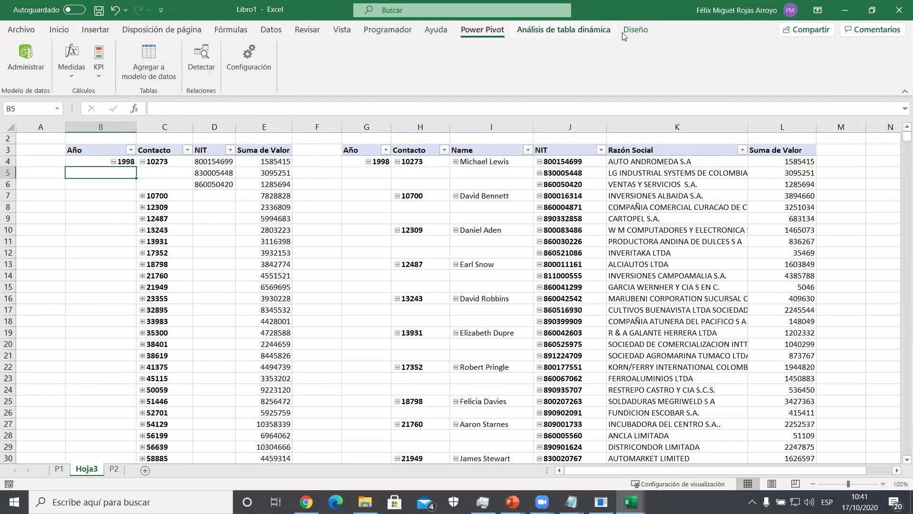
- Apply a green medium pivot style to the left pivot table
{"action": "left_click", "coordinate": [636, 30]}
{"action": "left_click", "coordinate": [645, 75]}
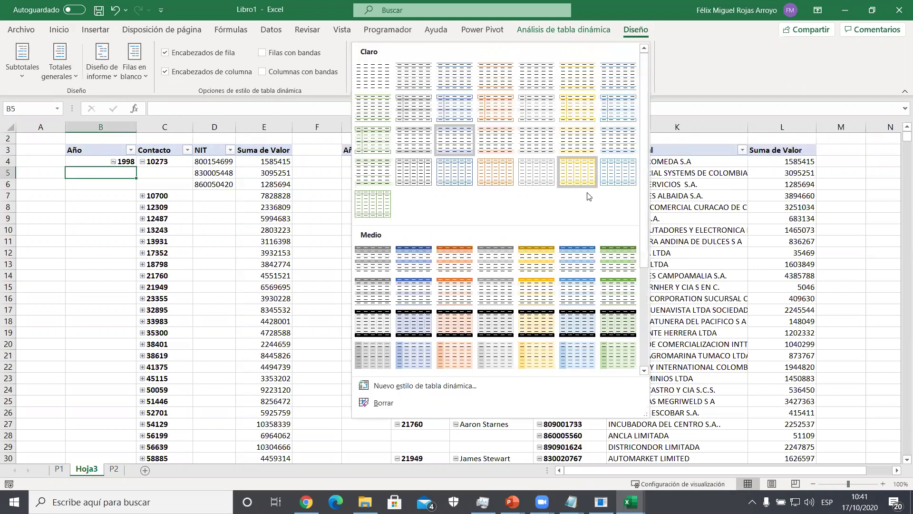
{"action": "left_click", "coordinate": [618, 260]}
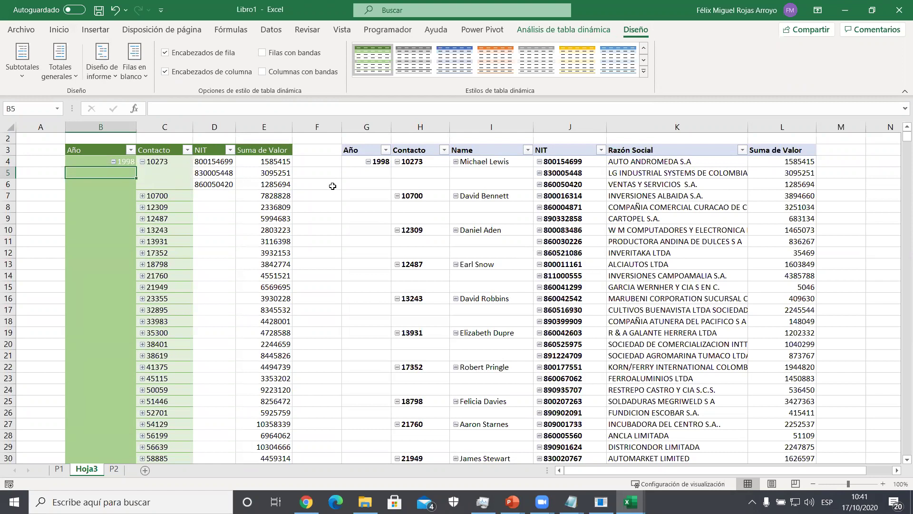
- Create and save a new custom pivot table style via Nuevo estilo de tabla dinámica
{"action": "left_click", "coordinate": [644, 71]}
{"action": "scroll", "coordinate": [535, 174], "scroll_direction": "down", "scroll_amount": 5}
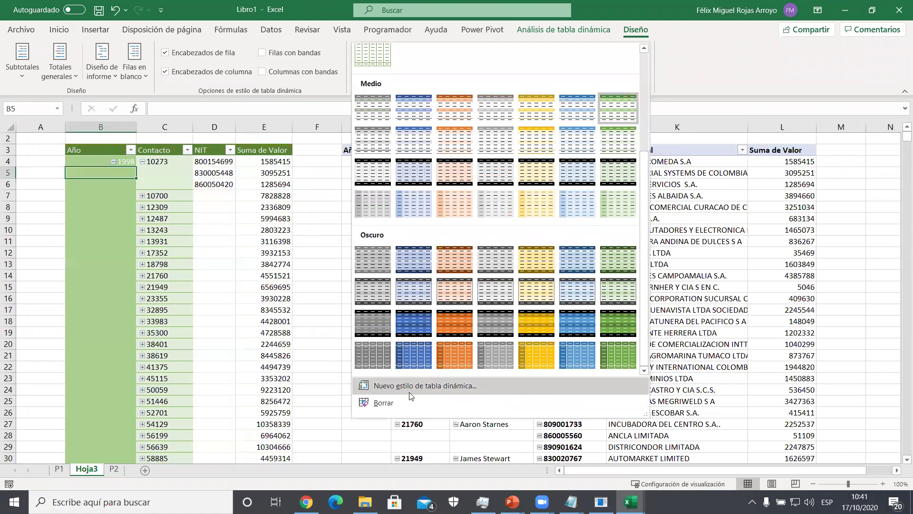
{"action": "left_click", "coordinate": [409, 387]}
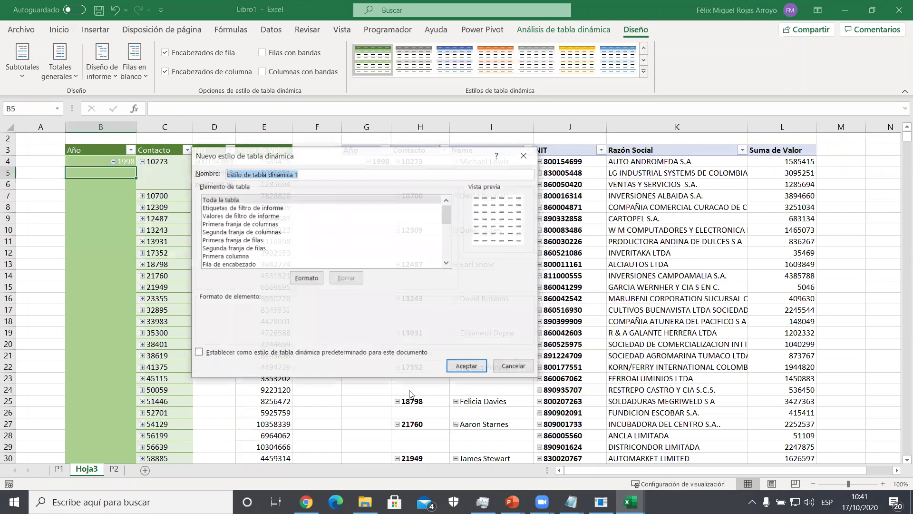
{"action": "left_click", "coordinate": [373, 217]}
{"action": "left_click", "coordinate": [364, 224]}
{"action": "left_click", "coordinate": [361, 231]}
{"action": "left_click", "coordinate": [348, 240]}
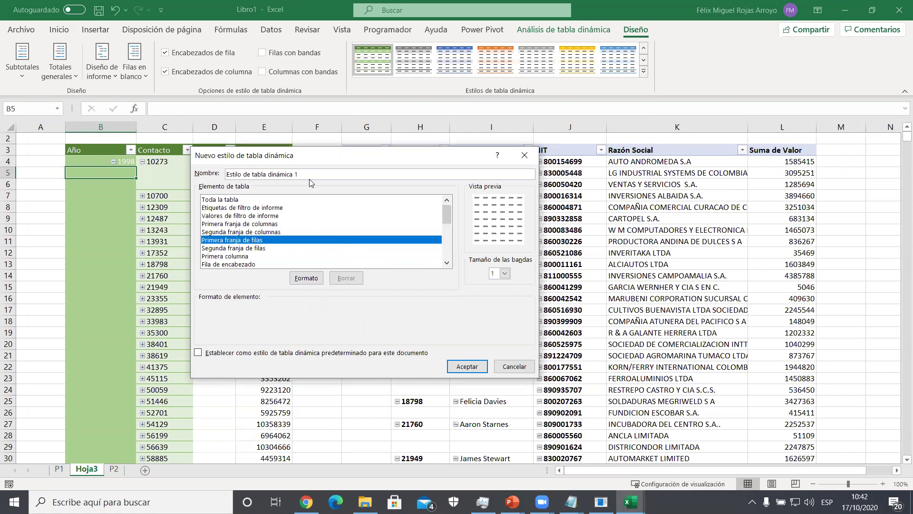
{"action": "left_click_drag", "start_coordinate": [309, 173], "coordinate": [204, 174]}
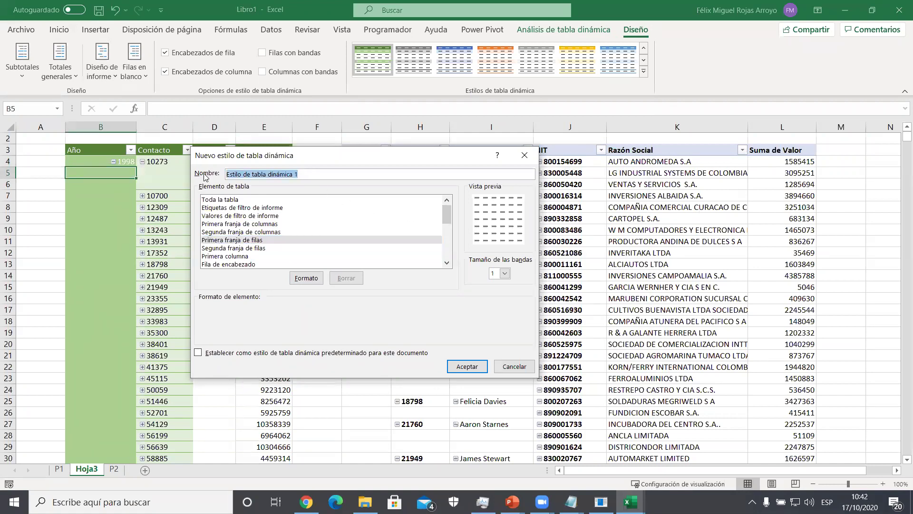
{"action": "left_click", "coordinate": [464, 367]}
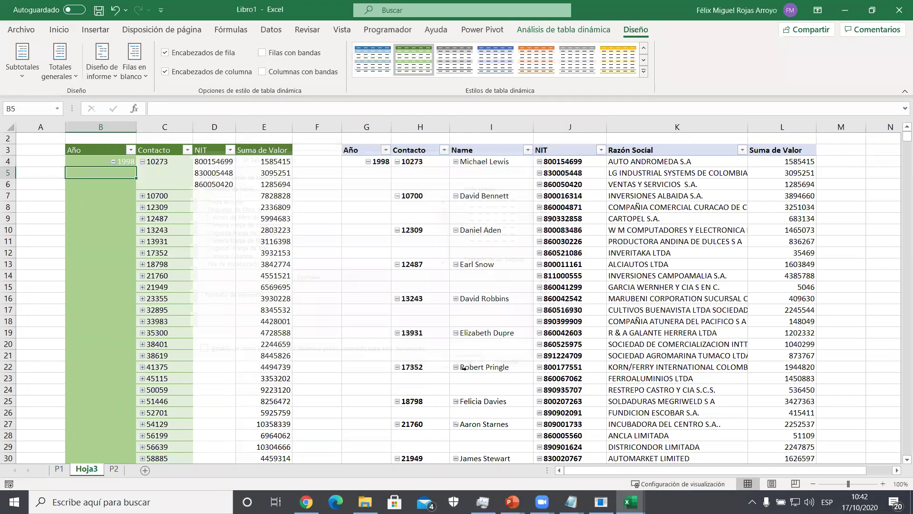
- Apply the custom style, then give the left pivot a blue Oscuro style
{"action": "left_click", "coordinate": [644, 72]}
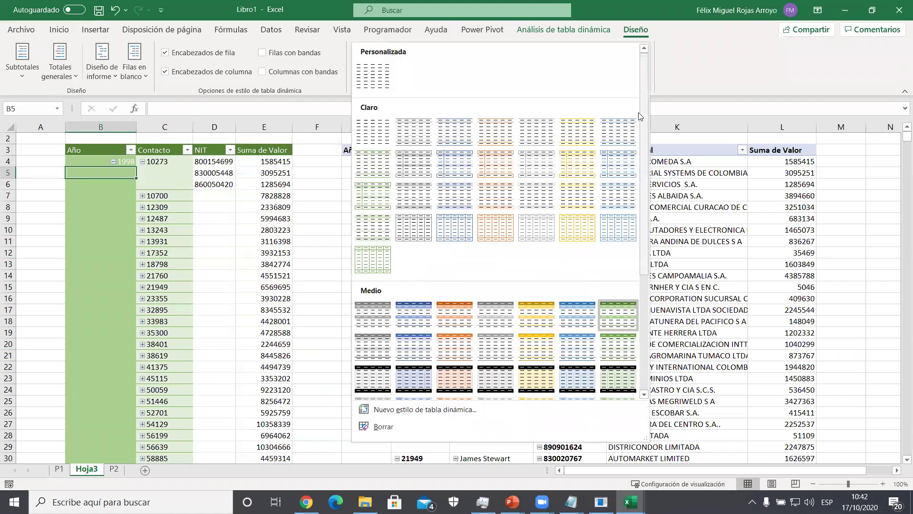
{"action": "scroll", "coordinate": [397, 86], "scroll_direction": "down", "scroll_amount": 3}
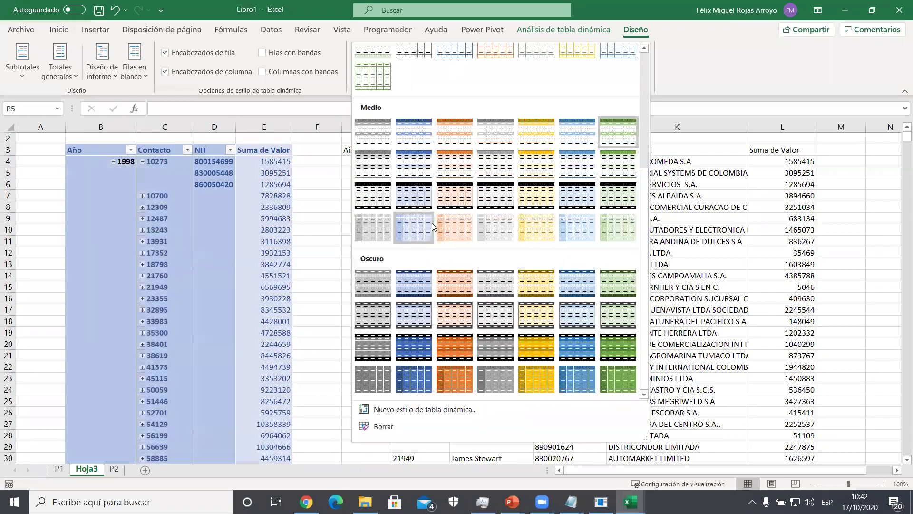
{"action": "scroll", "coordinate": [400, 88], "scroll_direction": "up", "scroll_amount": 3}
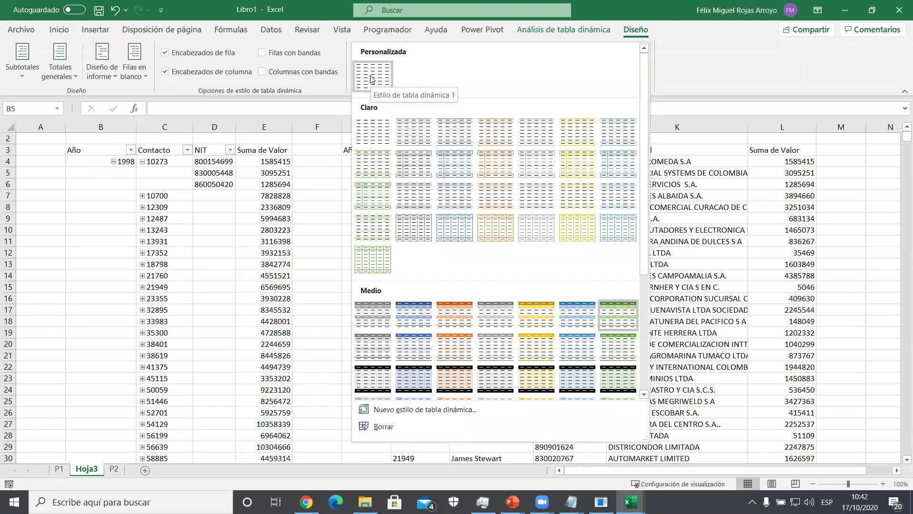
{"action": "left_click", "coordinate": [373, 76]}
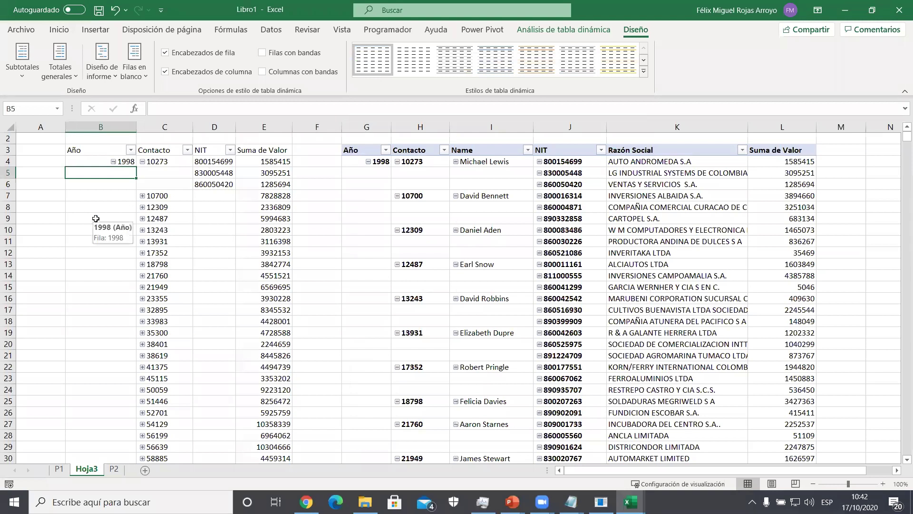
{"action": "left_click", "coordinate": [645, 67]}
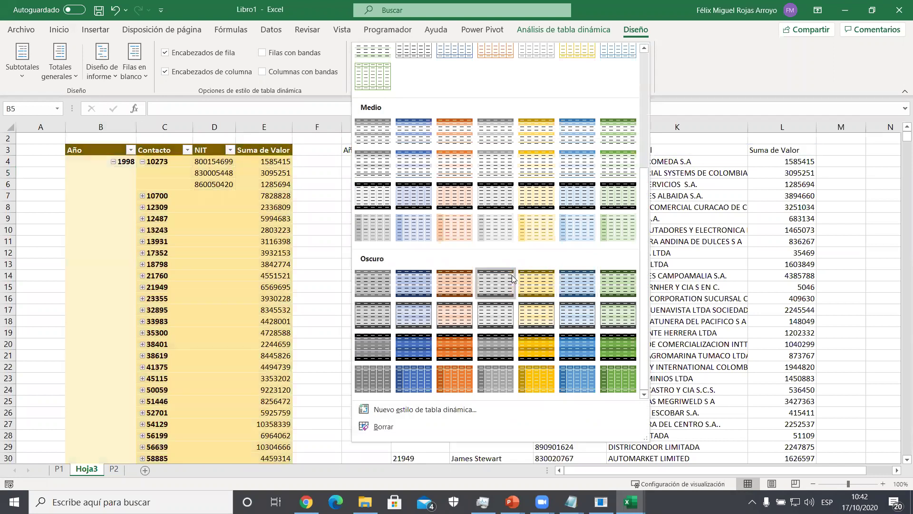
{"action": "left_click", "coordinate": [414, 285]}
{"action": "left_click", "coordinate": [491, 171]}
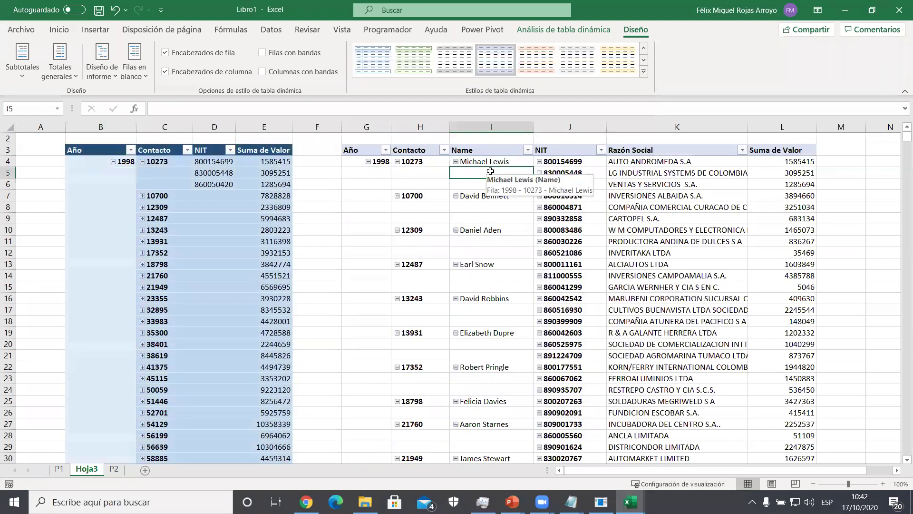
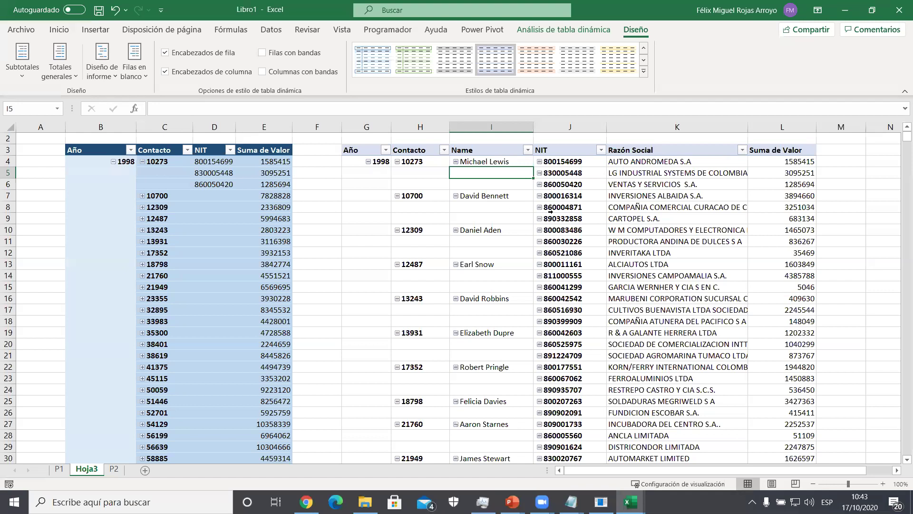
- Collapse the left pivot's year field to show only the 1998–2002 yearly totals
{"action": "left_click_drag", "start_coordinate": [782, 161], "coordinate": [791, 315]}
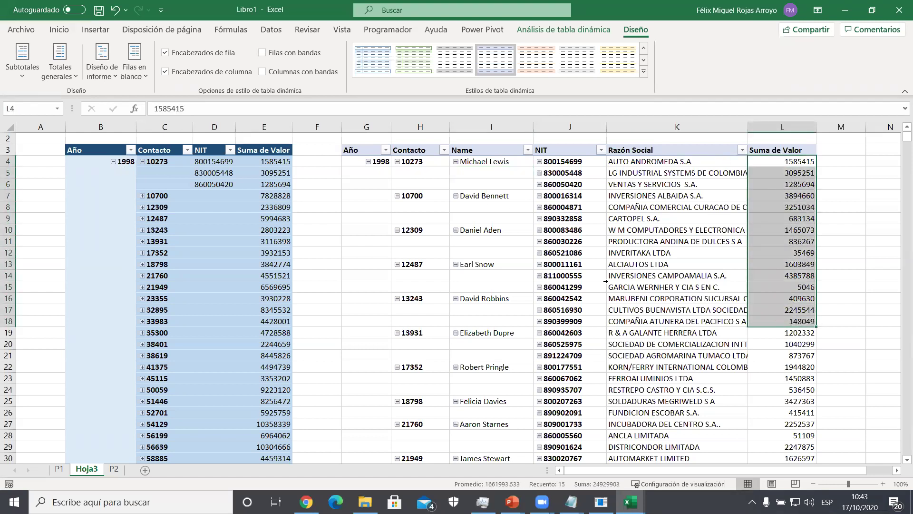
{"action": "left_click", "coordinate": [114, 162]}
{"action": "right_click", "coordinate": [114, 164]}
{"action": "key", "text": "Escape"}
- Copy the year-summary pivot and paste it starting at cell N3
{"action": "left_click_drag", "start_coordinate": [106, 145], "coordinate": [271, 218]}
{"action": "key", "text": "ctrl+c"}
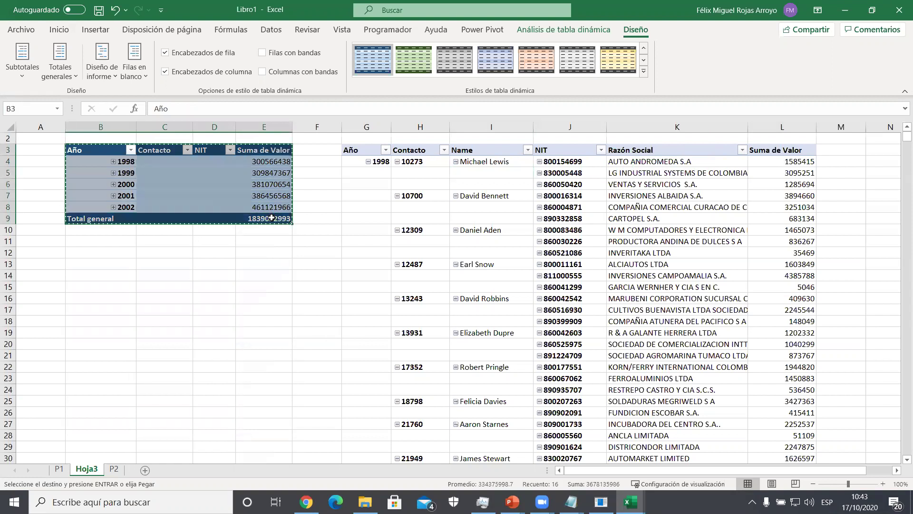
{"action": "key", "text": "Right"}
{"action": "key", "text": "Right"}
{"action": "key", "text": "Right"}
{"action": "key", "text": "Right"}
{"action": "key", "text": "Right"}
{"action": "key", "text": "Right"}
{"action": "key", "text": "Right"}
{"action": "key", "text": "Right"}
{"action": "key", "text": "Right"}
{"action": "key", "text": "Right"}
{"action": "key", "text": "Right"}
{"action": "key", "text": "Right"}
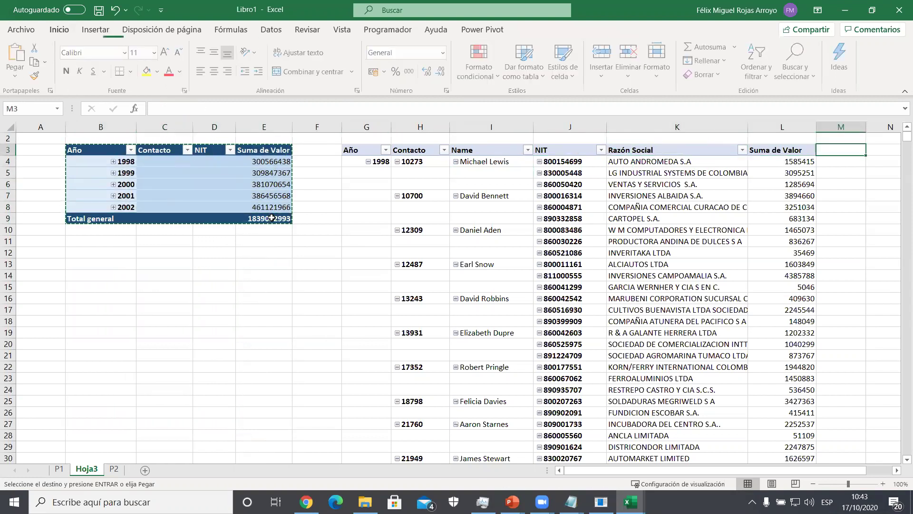
{"action": "key", "text": "Return"}
{"action": "key", "text": "Right"}
{"action": "key", "text": "Right"}
{"action": "key", "text": "Right"}
{"action": "key", "text": "Right"}
{"action": "key", "text": "Right"}
{"action": "key", "text": "Right"}
{"action": "key", "text": "Right"}
{"action": "key", "text": "Right"}
{"action": "key", "text": "Right"}
{"action": "key", "text": "Right"}
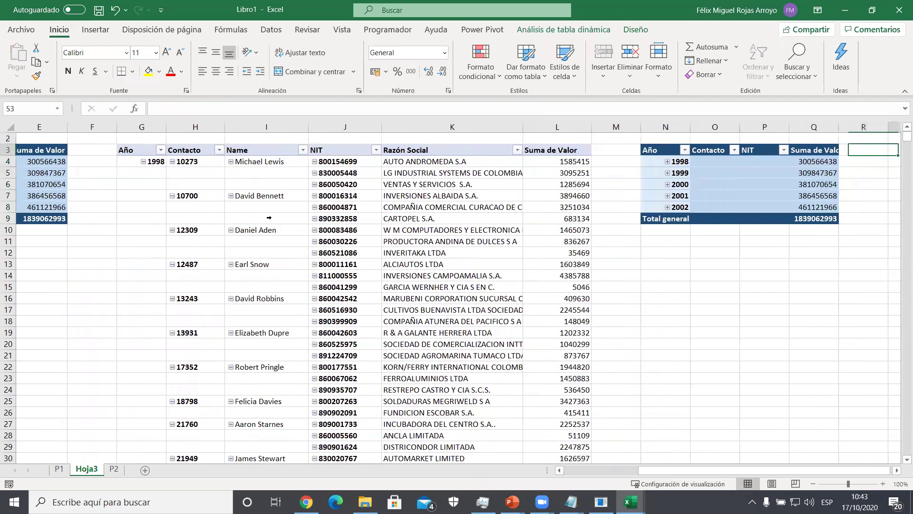
{"action": "key", "text": "Right"}
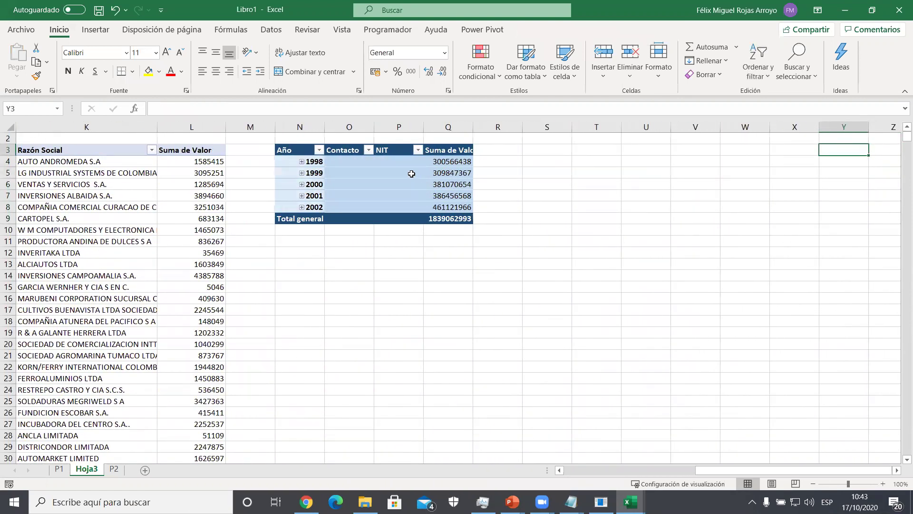
- Show the copied pivot's field list and remove NIT, Año and Contacto from Rows
{"action": "right_click", "coordinate": [381, 174]}
{"action": "left_click", "coordinate": [459, 478]}
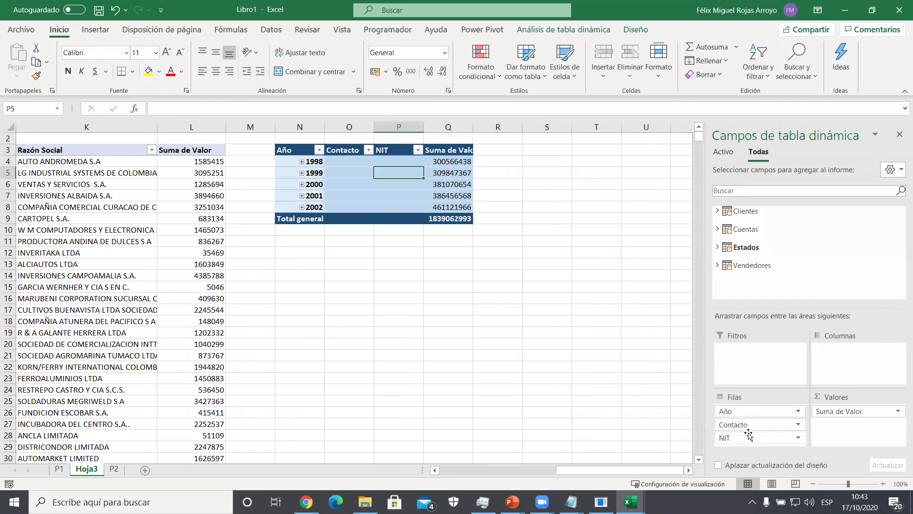
{"action": "left_click_drag", "start_coordinate": [749, 434], "coordinate": [657, 437]}
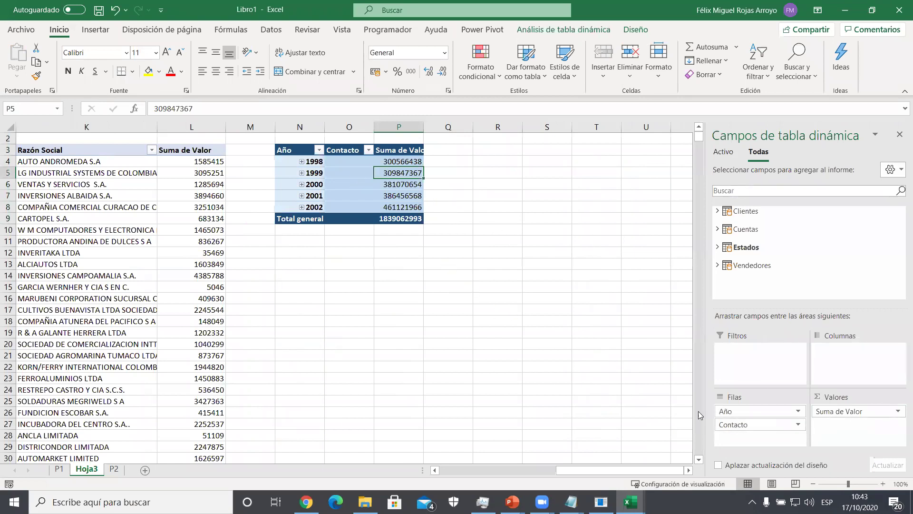
{"action": "left_click_drag", "start_coordinate": [739, 412], "coordinate": [687, 411]}
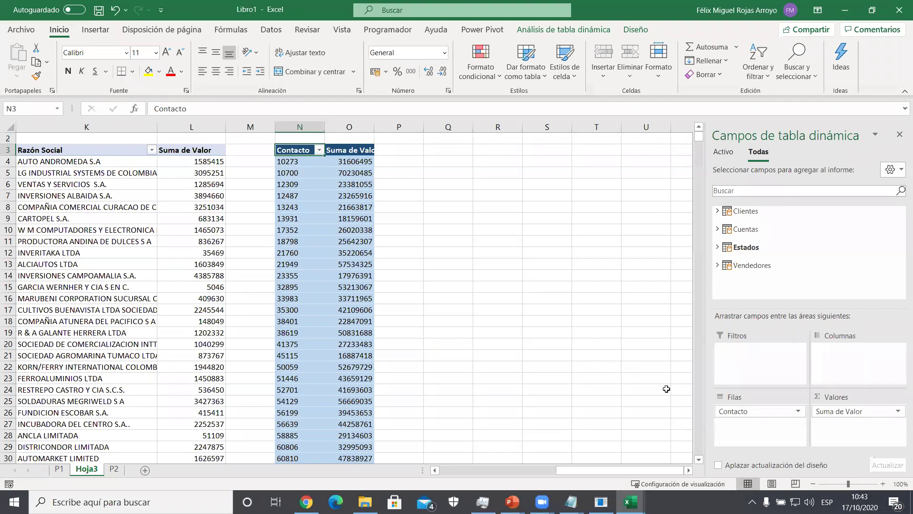
{"action": "left_click_drag", "start_coordinate": [757, 411], "coordinate": [659, 403]}
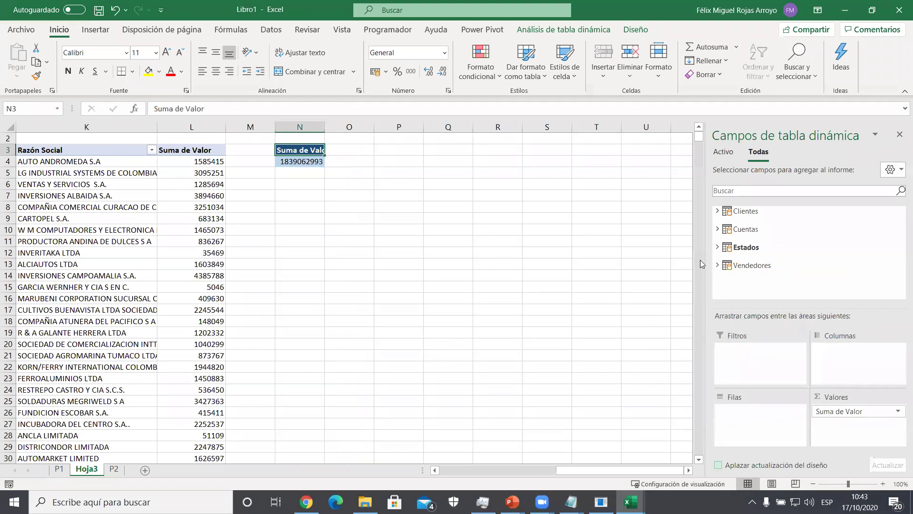
- Add the Vendedores Name field to Rows and widen columns N and O
{"action": "left_click", "coordinate": [717, 265]}
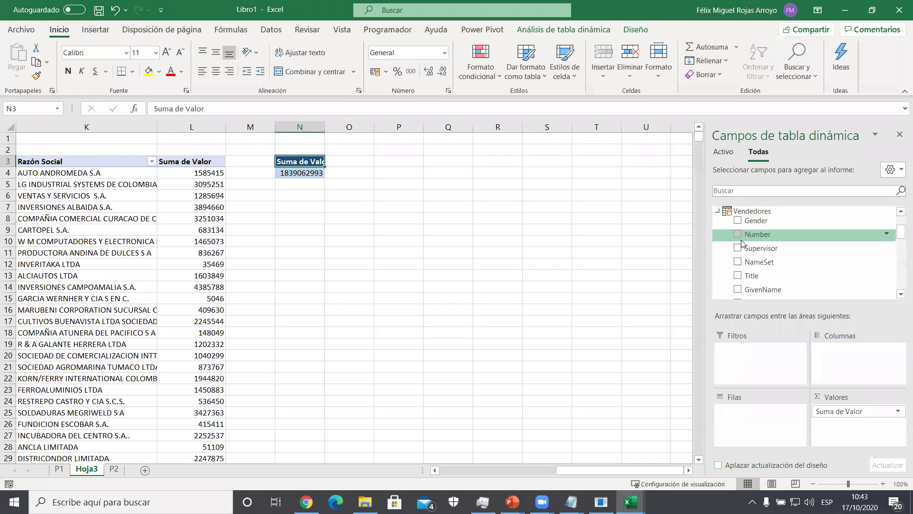
{"action": "left_click", "coordinate": [749, 191]}
{"action": "type", "text": "name"}
{"action": "left_click_drag", "start_coordinate": [754, 262], "coordinate": [745, 419]}
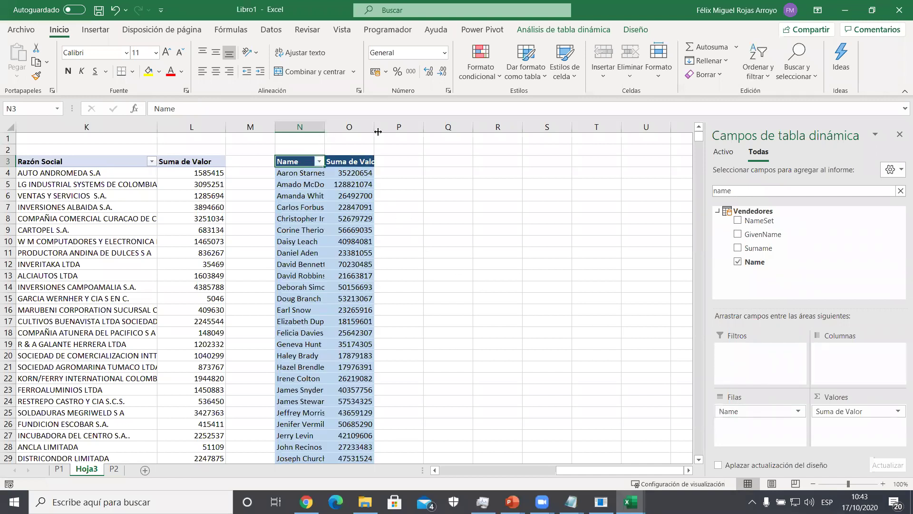
{"action": "left_click_drag", "start_coordinate": [371, 123], "coordinate": [430, 123]}
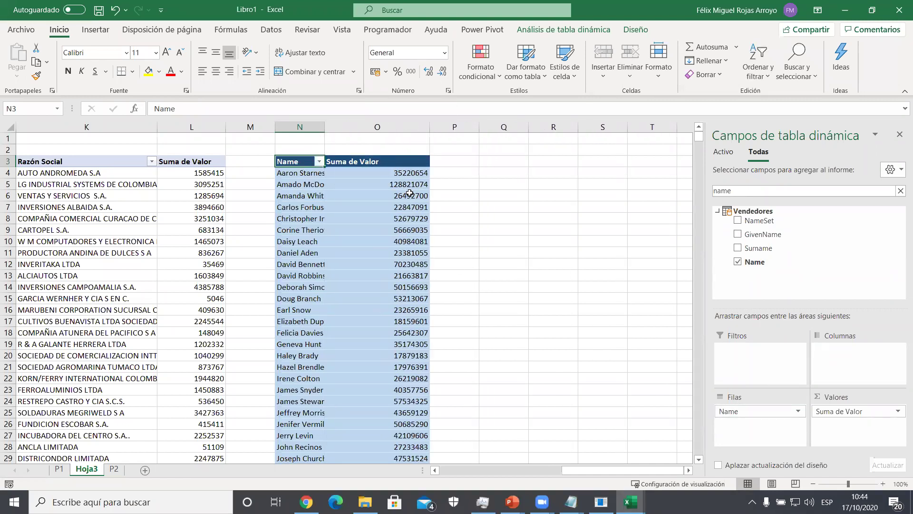
{"action": "left_click_drag", "start_coordinate": [326, 133], "coordinate": [356, 135]}
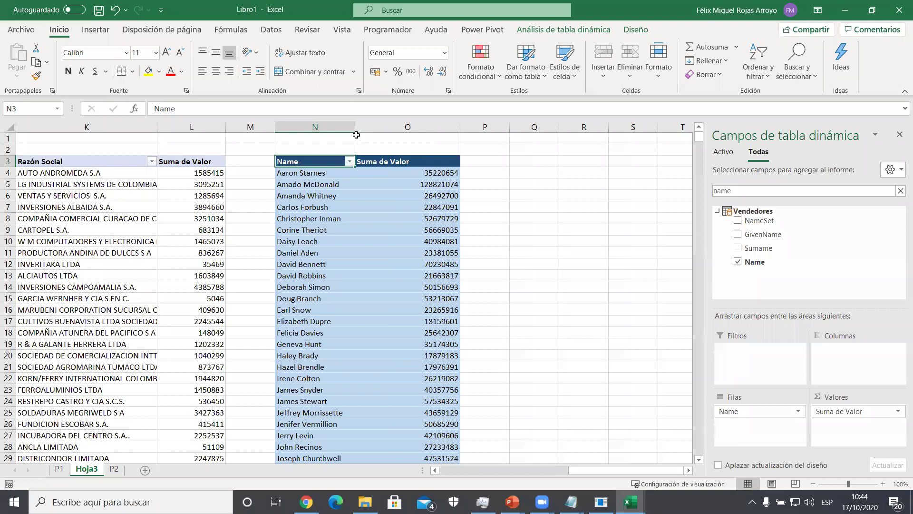
{"action": "left_click", "coordinate": [406, 176]}
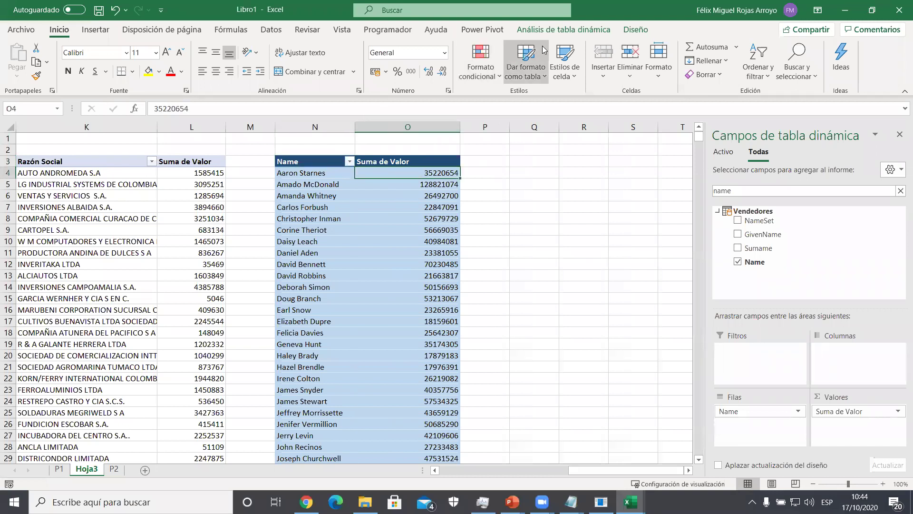
- Add an Año slicer beside the pivot and filter it to 1998
{"action": "left_click", "coordinate": [629, 32]}
{"action": "left_click", "coordinate": [563, 29]}
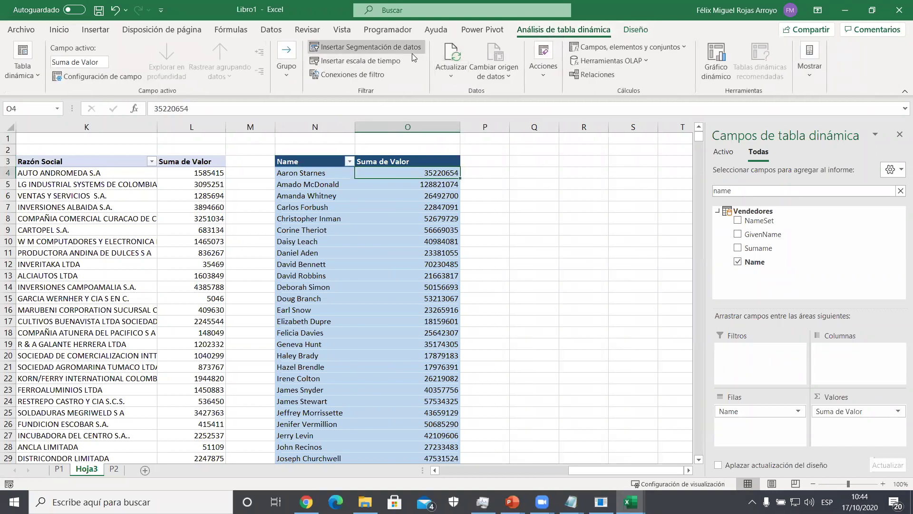
{"action": "left_click", "coordinate": [365, 47]}
{"action": "left_click", "coordinate": [333, 206]}
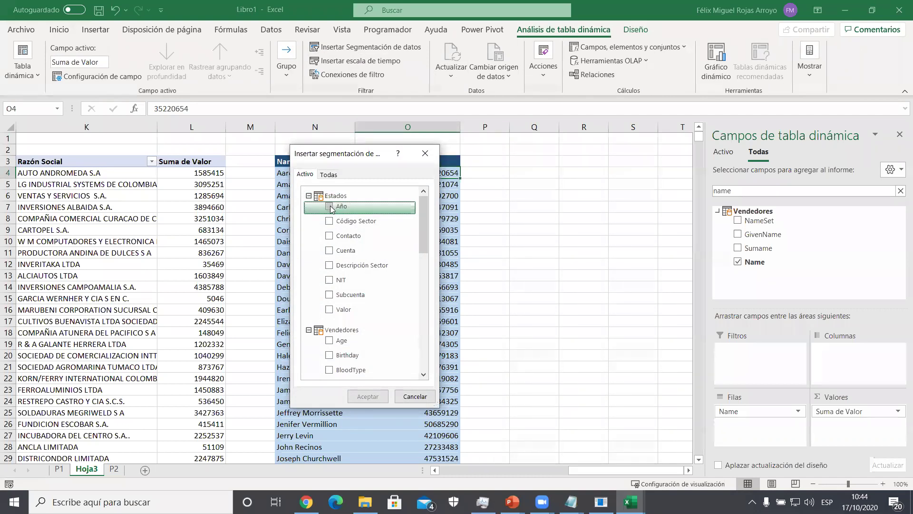
{"action": "left_click", "coordinate": [368, 396]}
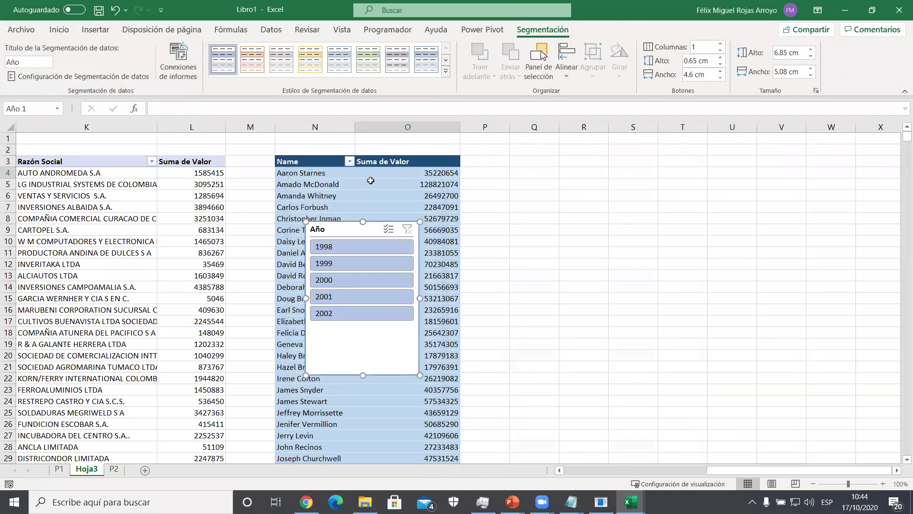
{"action": "left_click_drag", "start_coordinate": [342, 230], "coordinate": [532, 165]}
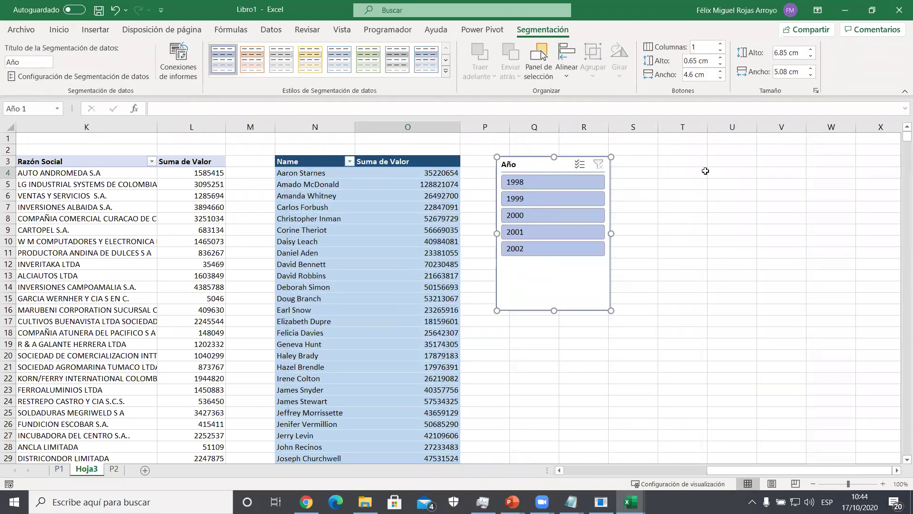
{"action": "left_click", "coordinate": [680, 172]}
{"action": "left_click", "coordinate": [558, 185]}
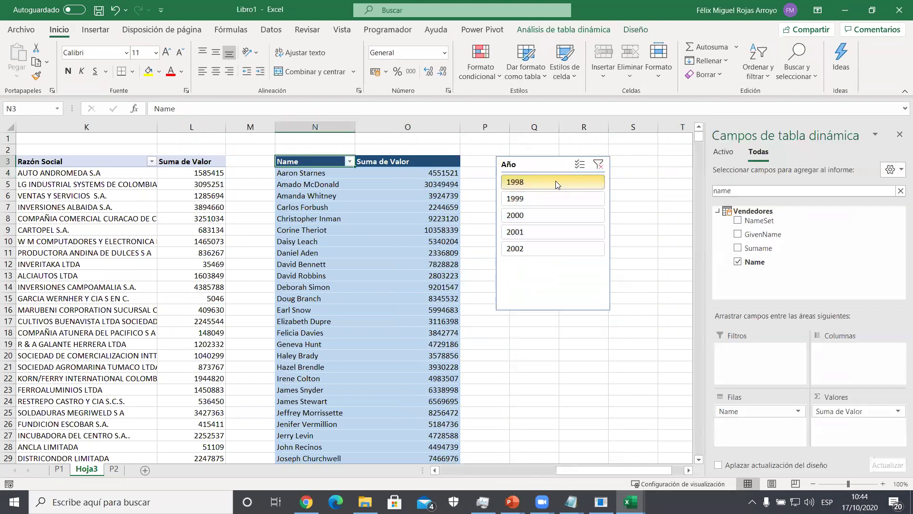
- Sort salespeople by Suma de Valor from largest to smallest
{"action": "left_click", "coordinate": [399, 176]}
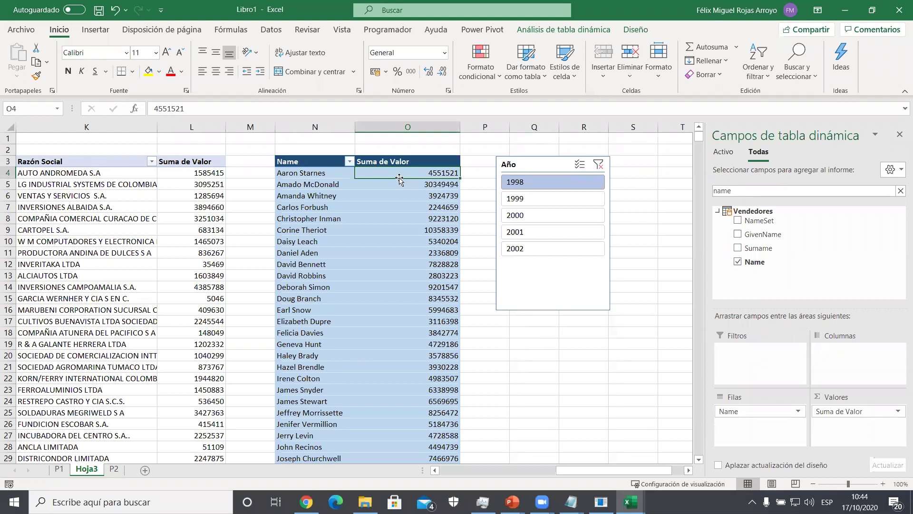
{"action": "left_click", "coordinate": [758, 61]}
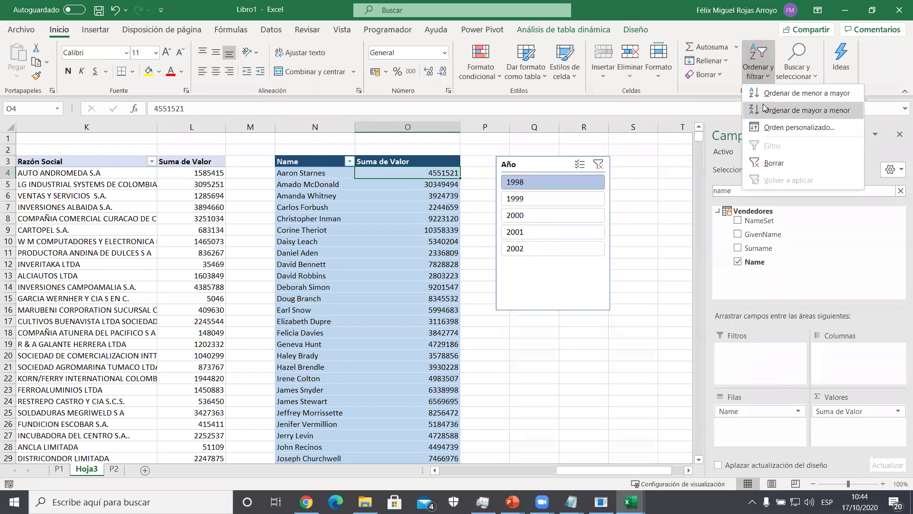
{"action": "left_click", "coordinate": [765, 108]}
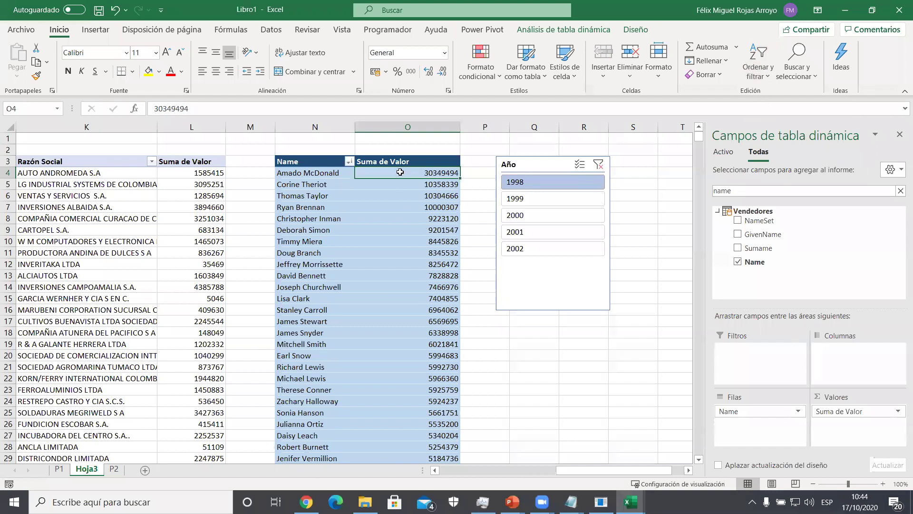
- Format the Suma de Valor amounts as Accounting with the decimal places removed
{"action": "key", "text": "ctrl+shift+Down"}
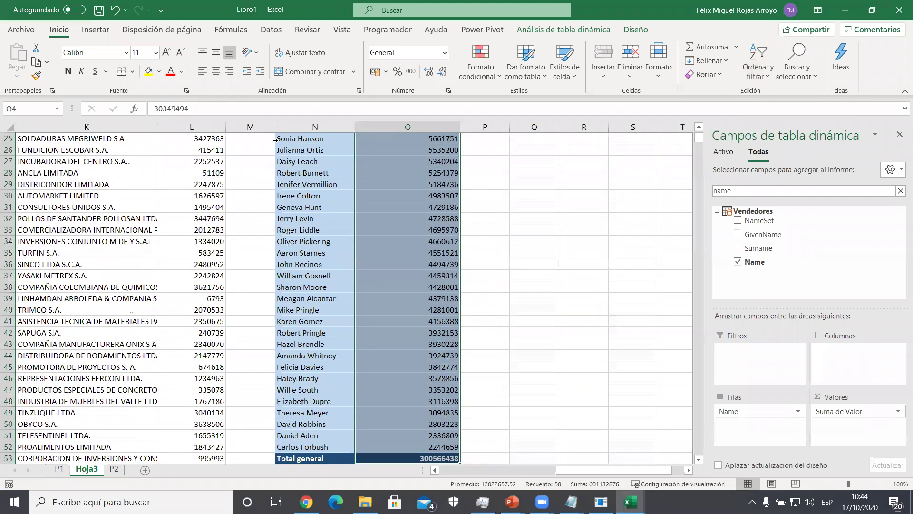
{"action": "left_click", "coordinate": [411, 72]}
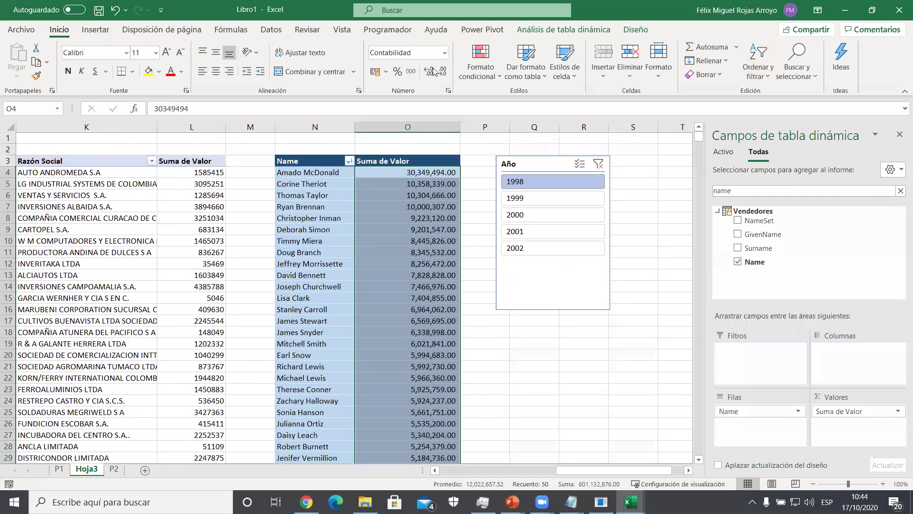
{"action": "left_click", "coordinate": [443, 72]}
{"action": "left_click", "coordinate": [443, 71]}
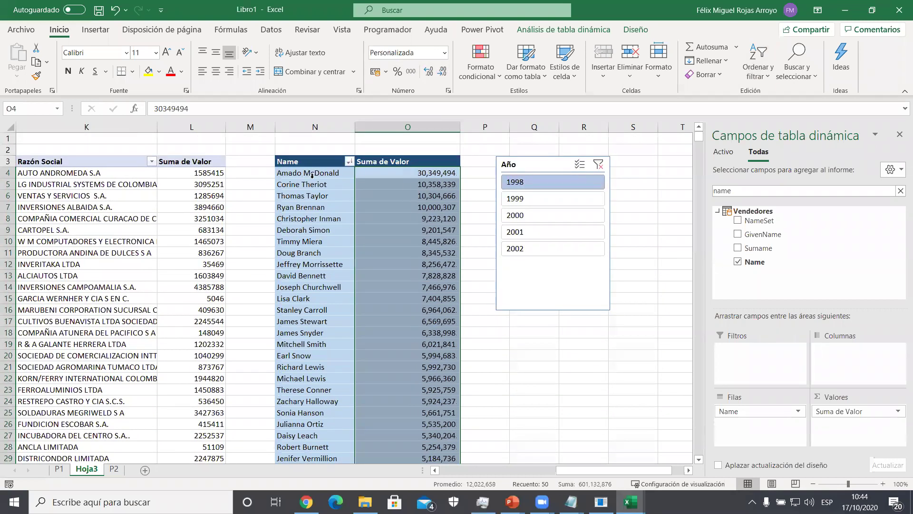
{"action": "left_click", "coordinate": [312, 174]}
{"action": "left_click", "coordinate": [405, 182]}
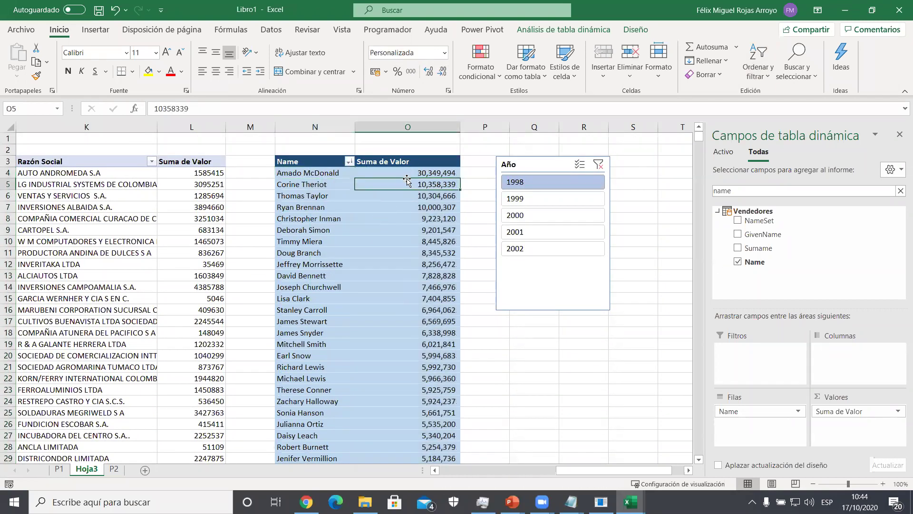
{"action": "left_click_drag", "start_coordinate": [547, 164], "coordinate": [536, 164]}
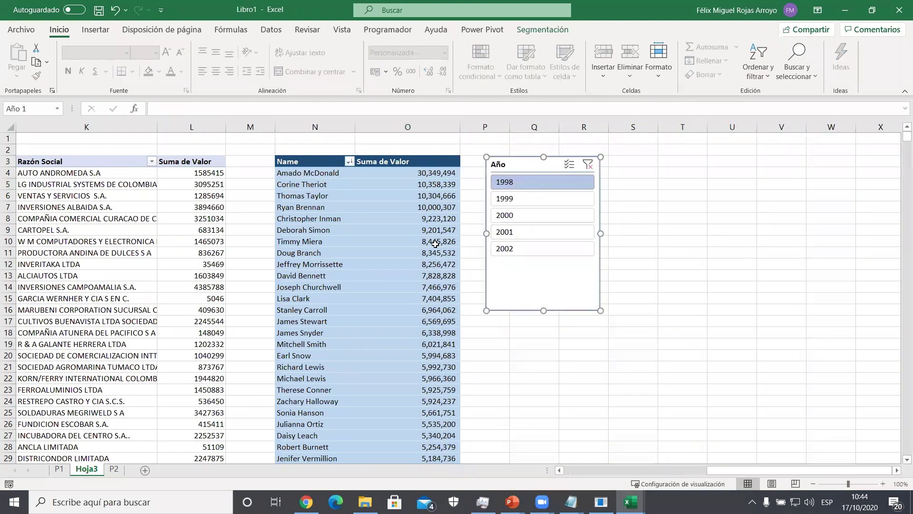
{"action": "left_click", "coordinate": [410, 246]}
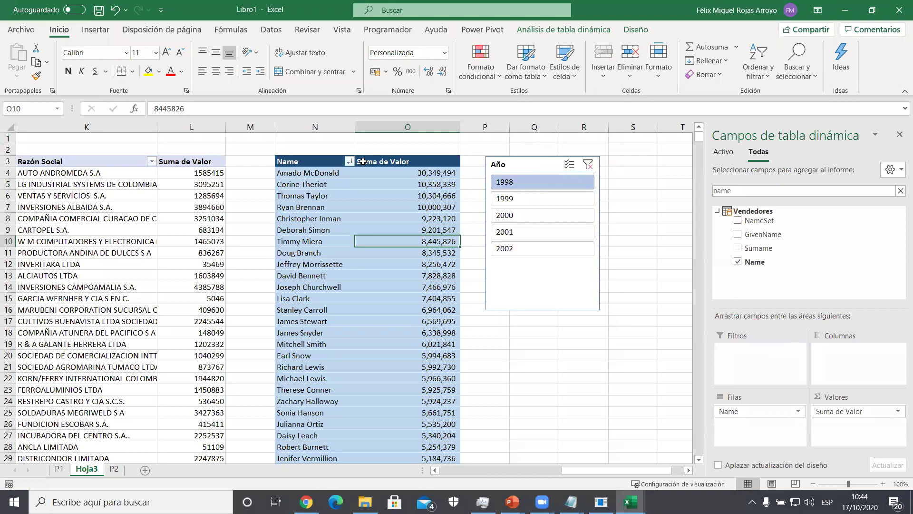
- Apply a Top 10 value filter keeping the top 10 salespeople by Suma de Valor
{"action": "left_click", "coordinate": [350, 162]}
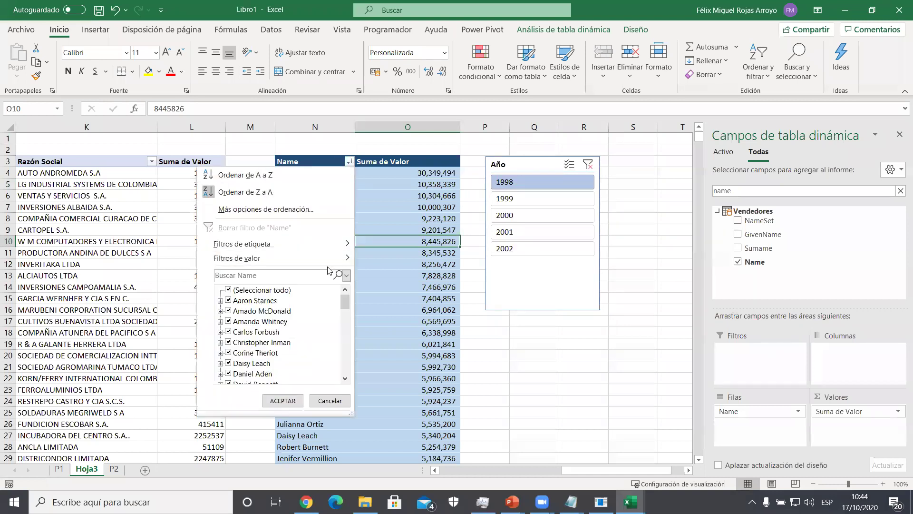
{"action": "mouse_move", "coordinate": [336, 261]}
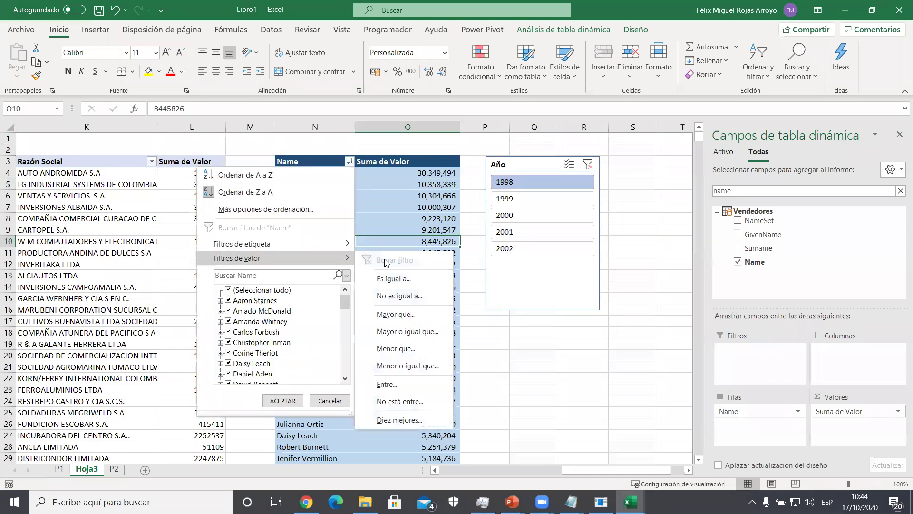
{"action": "left_click", "coordinate": [431, 412]}
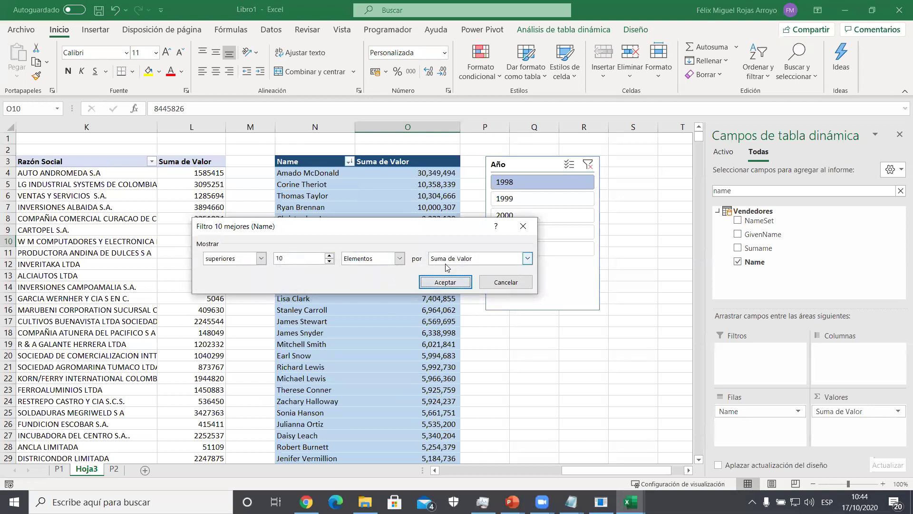
{"action": "left_click", "coordinate": [446, 282]}
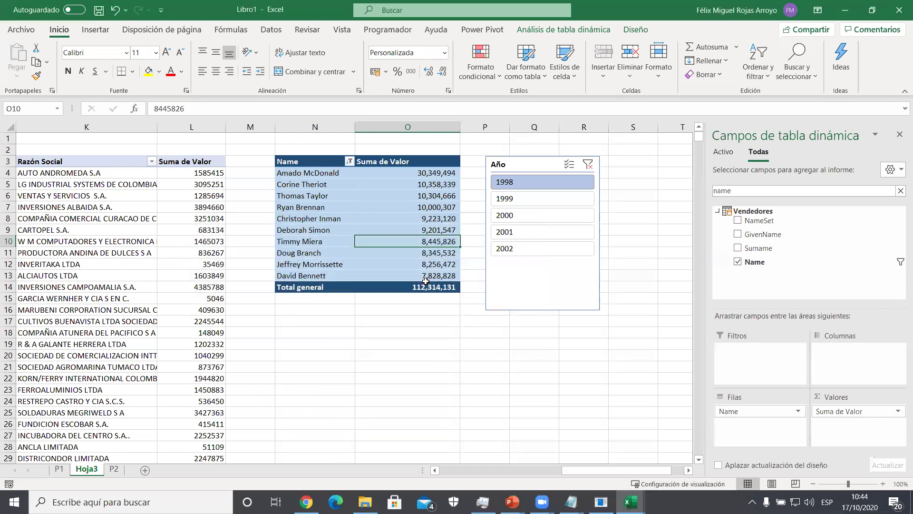
{"action": "left_click", "coordinate": [406, 174]}
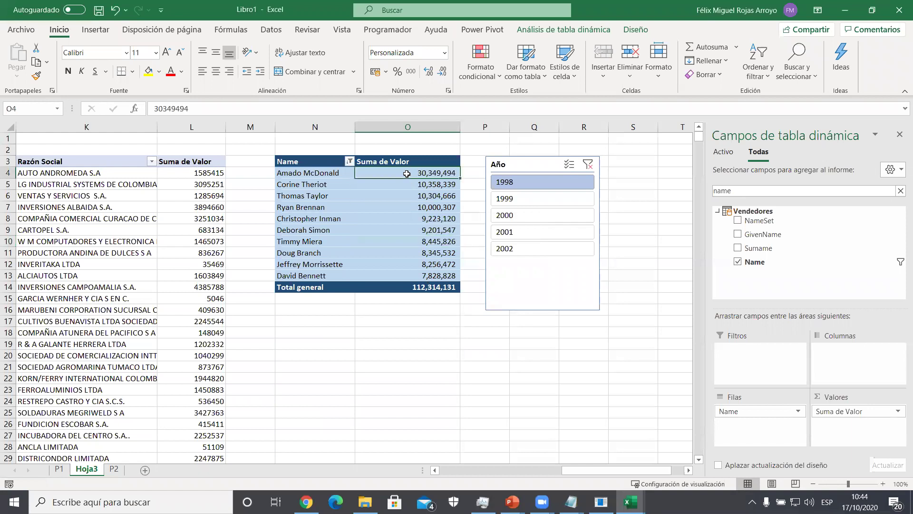
- Step the Año slicer through 1999, 2000, 2001 and 2002, ending at 171,534,300
{"action": "left_click", "coordinate": [506, 200]}
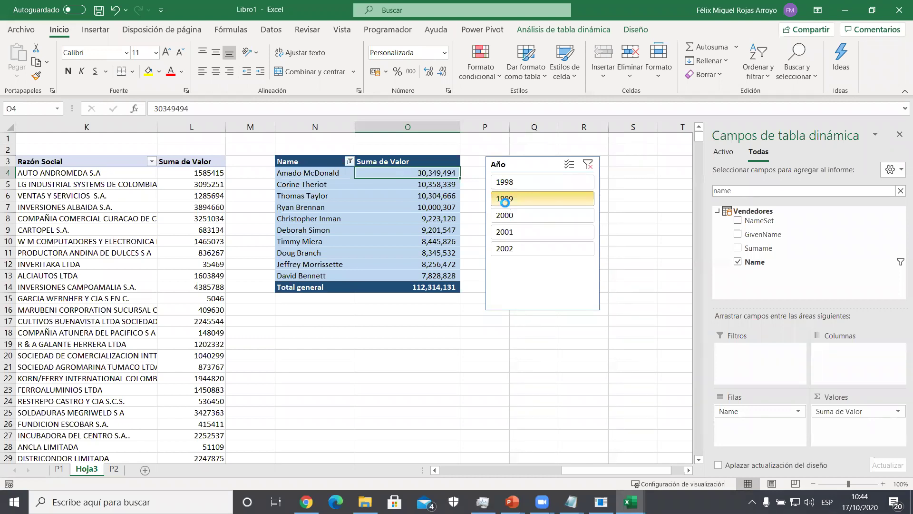
{"action": "left_click", "coordinate": [513, 216]}
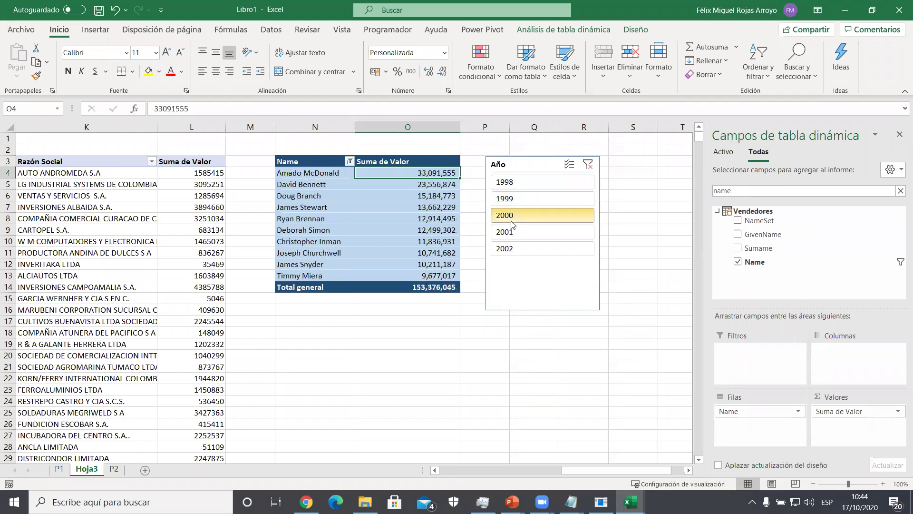
{"action": "left_click", "coordinate": [514, 232]}
{"action": "left_click", "coordinate": [517, 249]}
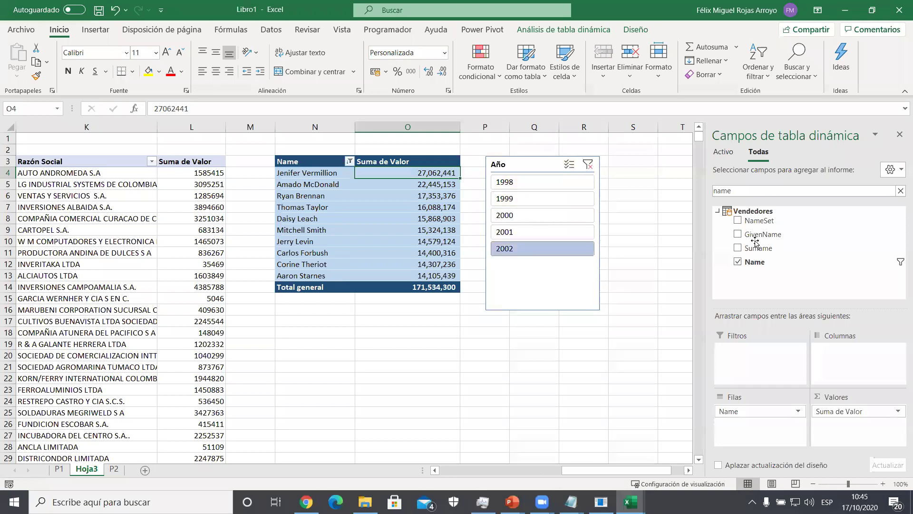
{"action": "left_click", "coordinate": [741, 191]}
- Move Año to the pivot columns, clear the year filter and place the slicer right of the table
{"action": "key", "text": "BackSpace"}
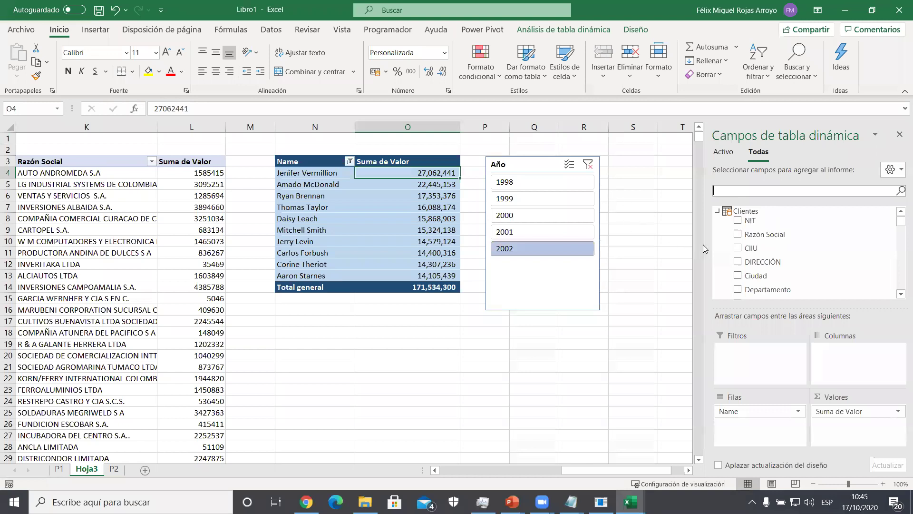
{"action": "scroll", "coordinate": [737, 246], "scroll_direction": "down", "scroll_amount": 5}
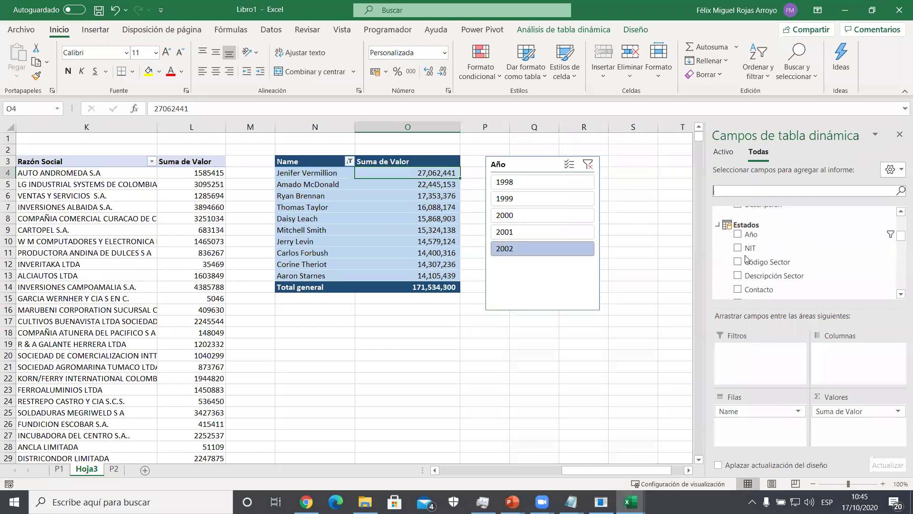
{"action": "left_click_drag", "start_coordinate": [753, 242], "coordinate": [823, 357]}
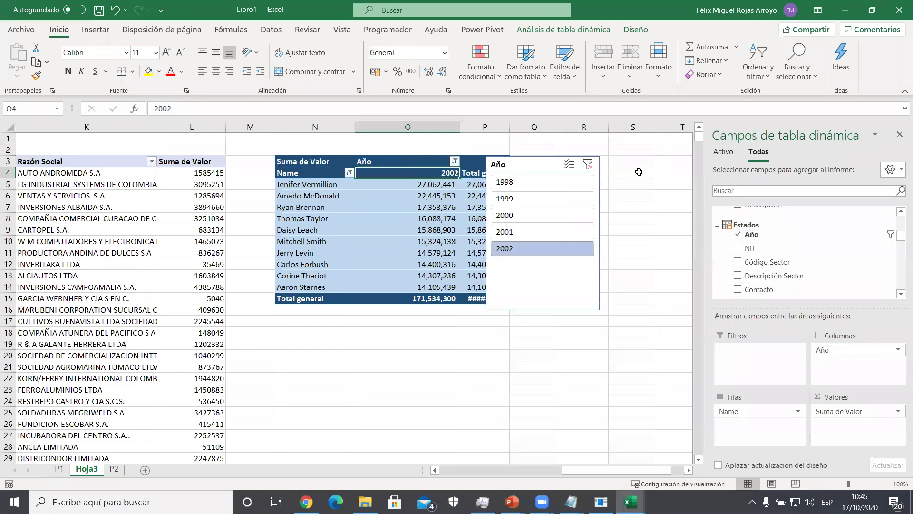
{"action": "left_click", "coordinate": [899, 136]}
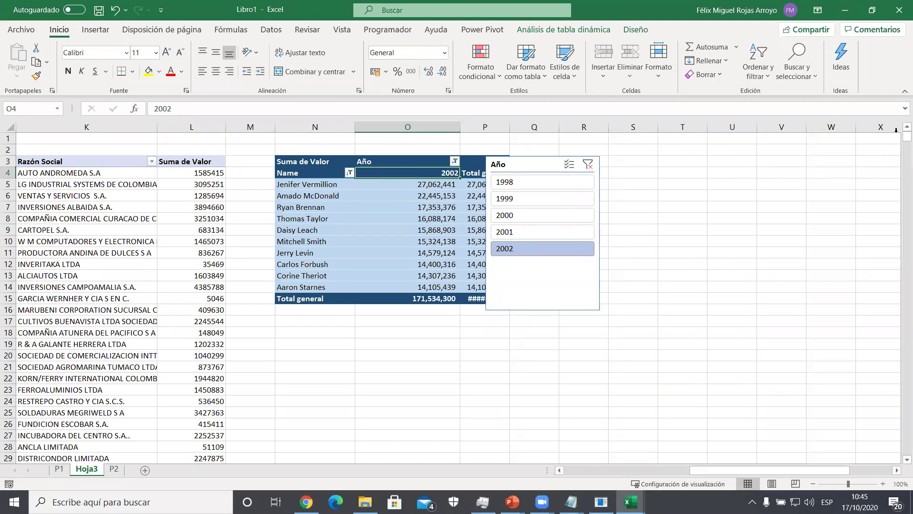
{"action": "left_click", "coordinate": [588, 165]}
{"action": "left_click_drag", "start_coordinate": [560, 167], "coordinate": [814, 170]}
{"action": "left_click", "coordinate": [508, 208]}
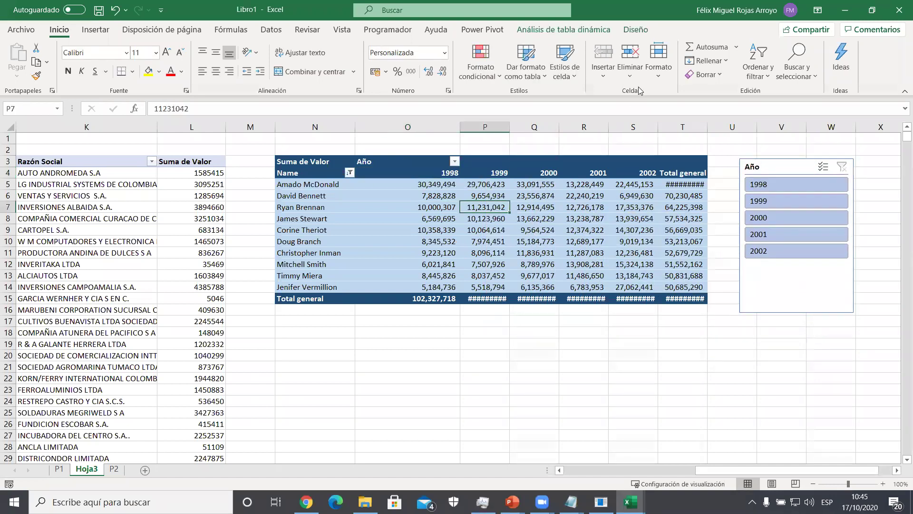
- Widen column T and columns O–S so the 1998–2002 values and grand totals show
{"action": "left_click", "coordinate": [635, 31]}
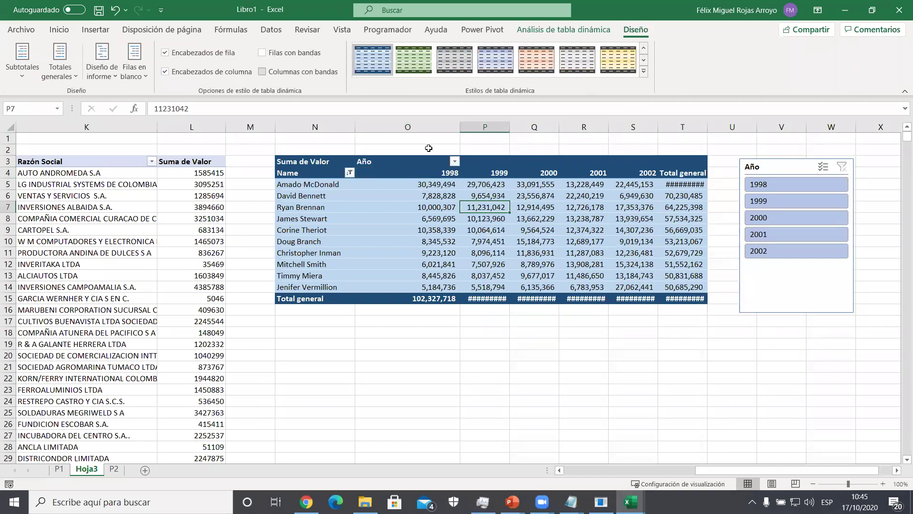
{"action": "left_click_drag", "start_coordinate": [708, 126], "coordinate": [728, 125]}
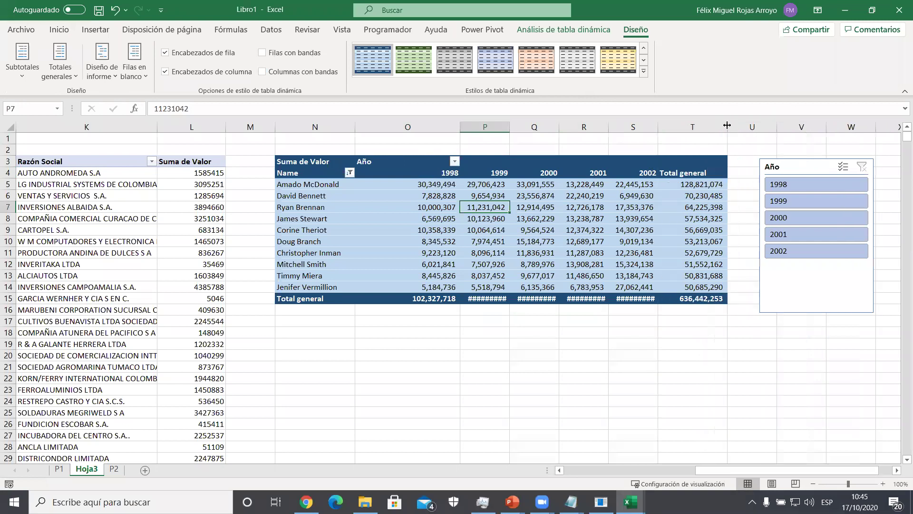
{"action": "left_click", "coordinate": [412, 188]}
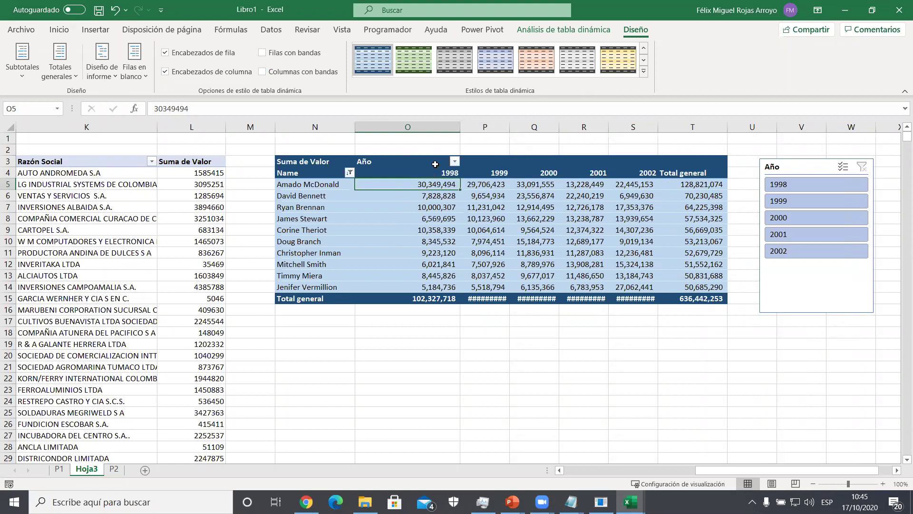
{"action": "right_click", "coordinate": [426, 208]}
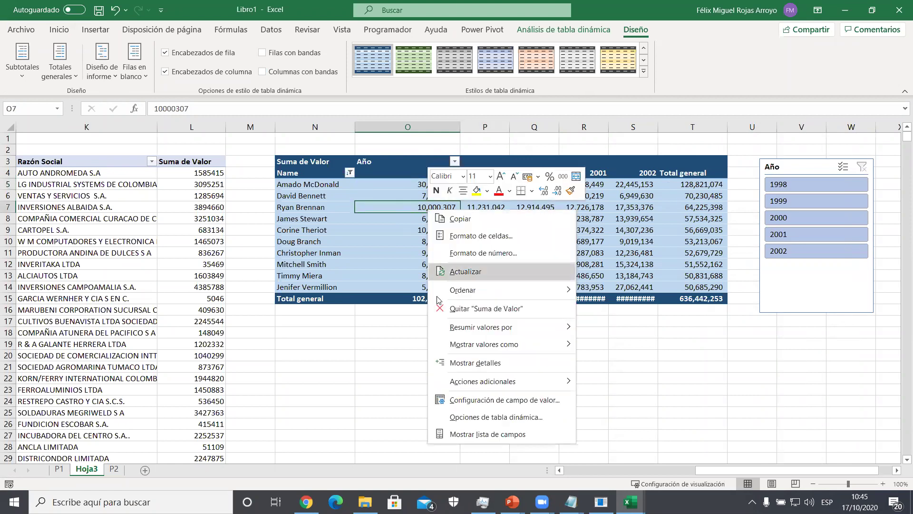
{"action": "left_click", "coordinate": [478, 417]}
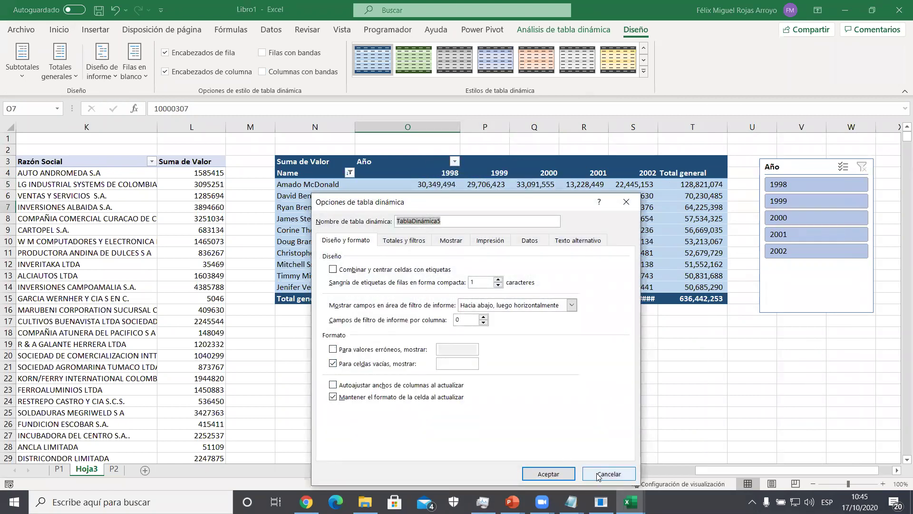
{"action": "left_click", "coordinate": [549, 473]}
{"action": "left_click", "coordinate": [446, 126]}
{"action": "left_click_drag", "start_coordinate": [446, 126], "coordinate": [625, 125]}
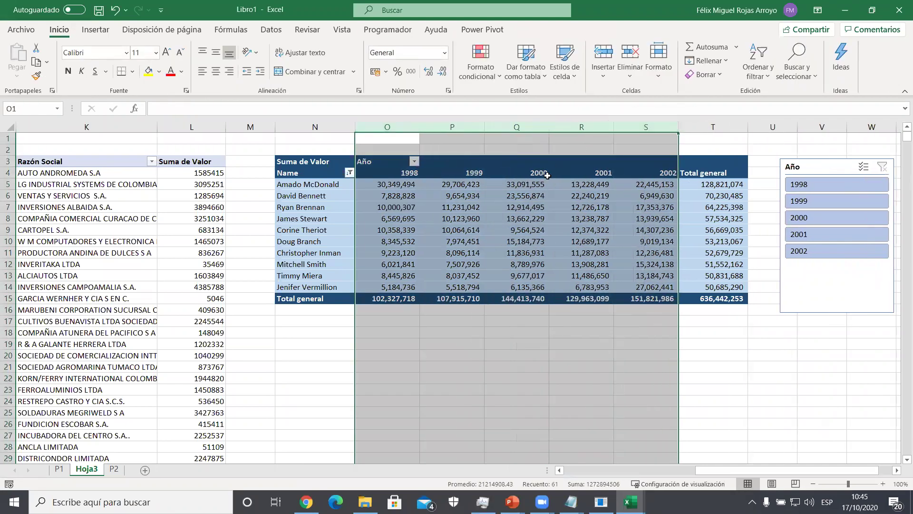
{"action": "left_click", "coordinate": [516, 184]}
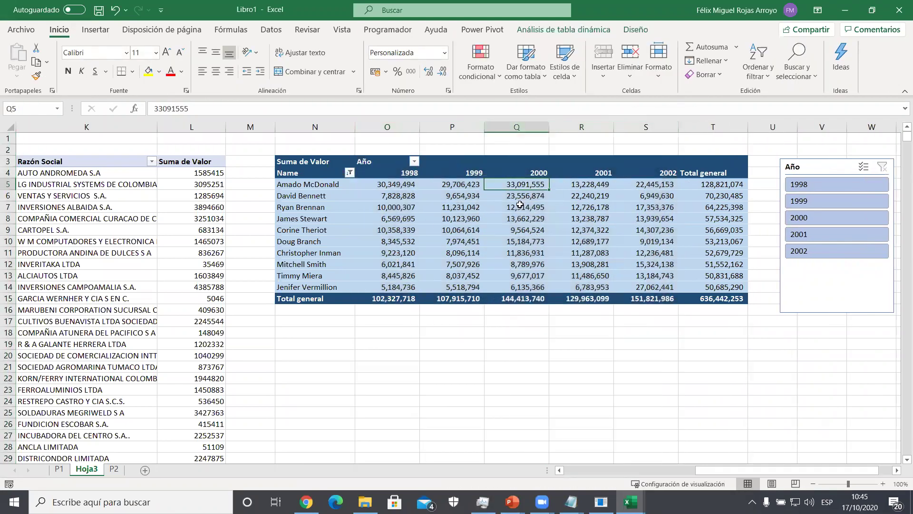
- Check a salesperson's 1998 value with the 1998 filter, then clear it and realign the slicer
{"action": "left_click", "coordinate": [312, 185]}
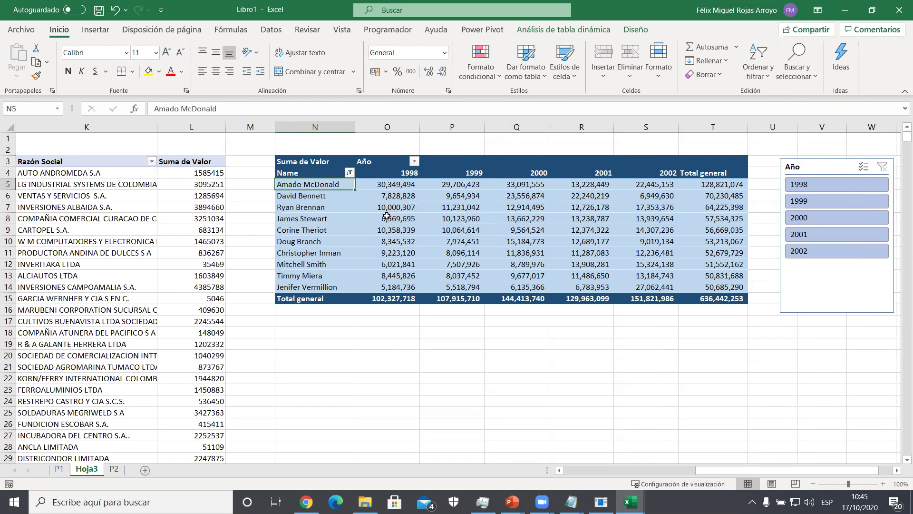
{"action": "left_click", "coordinate": [321, 196]}
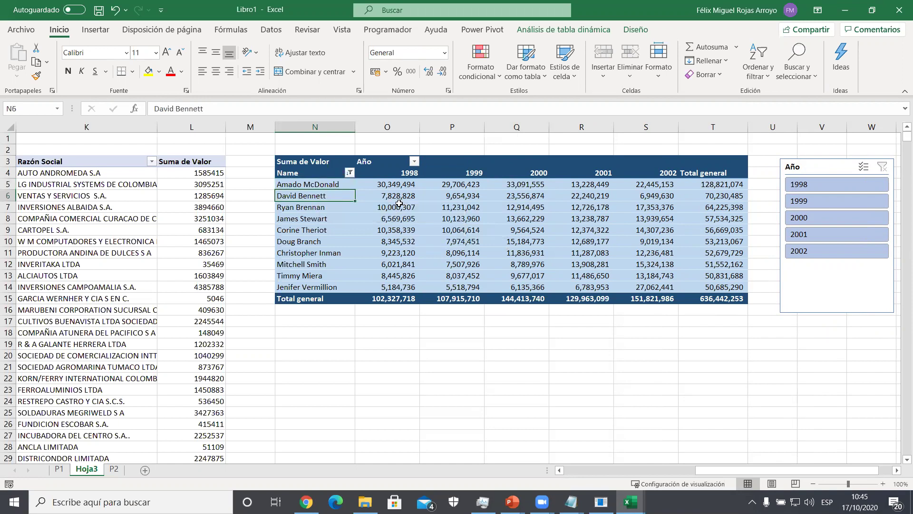
{"action": "left_click", "coordinate": [400, 193]}
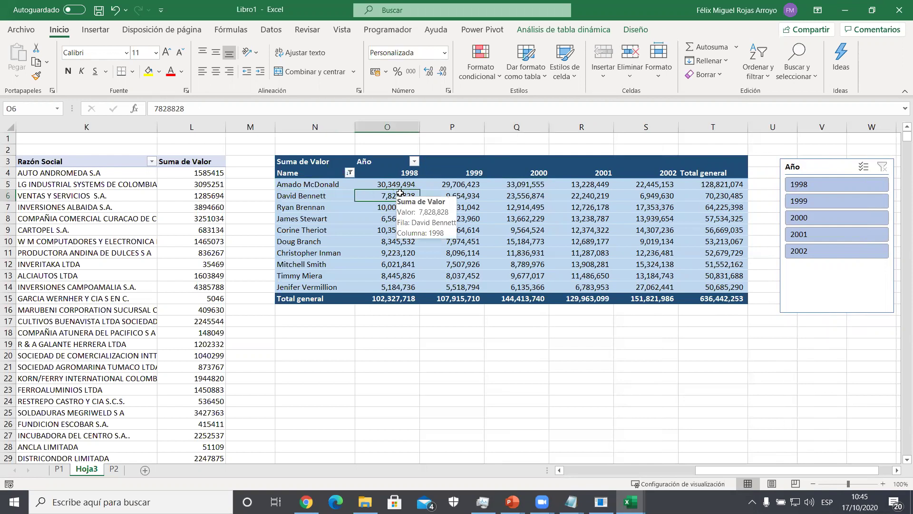
{"action": "left_click", "coordinate": [694, 195]}
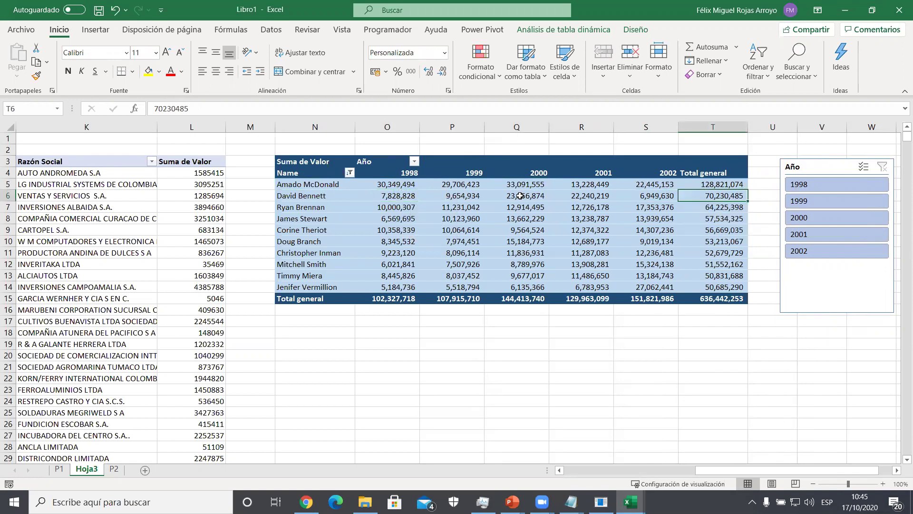
{"action": "mouse_move", "coordinate": [376, 195]}
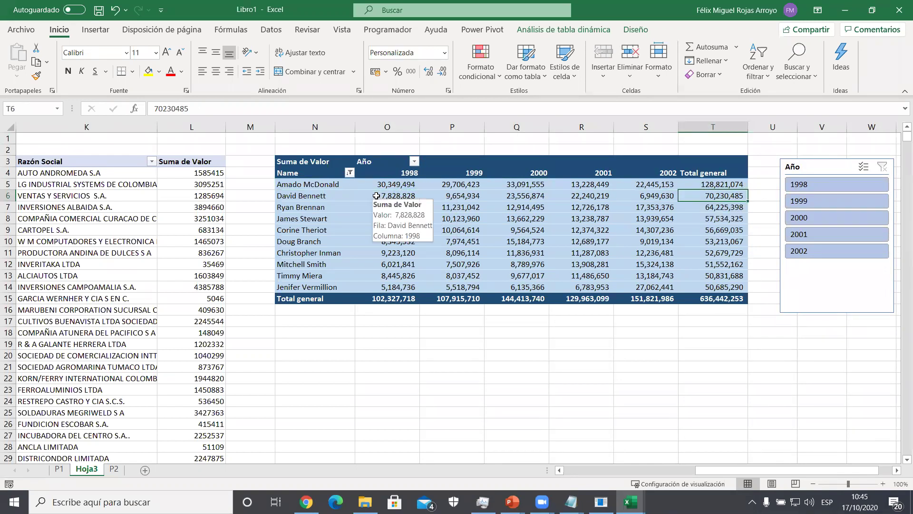
{"action": "left_click", "coordinate": [804, 185]}
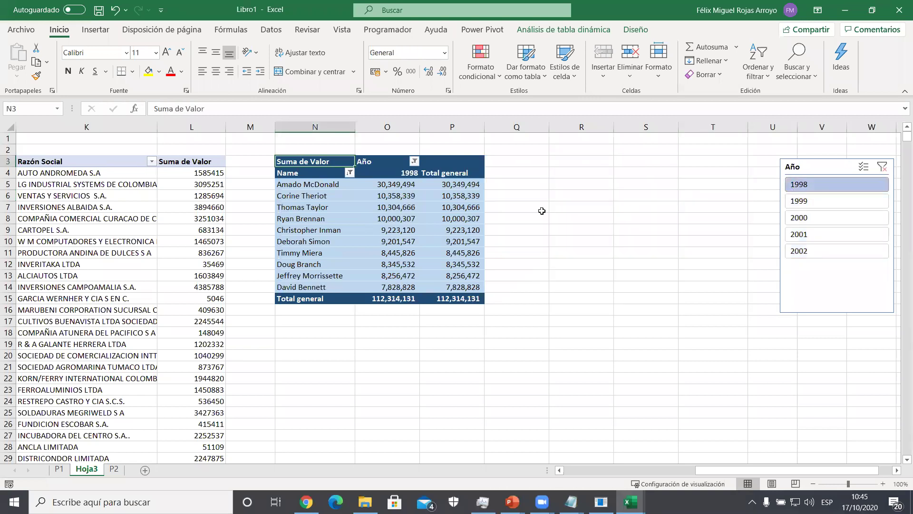
{"action": "left_click", "coordinate": [375, 287]}
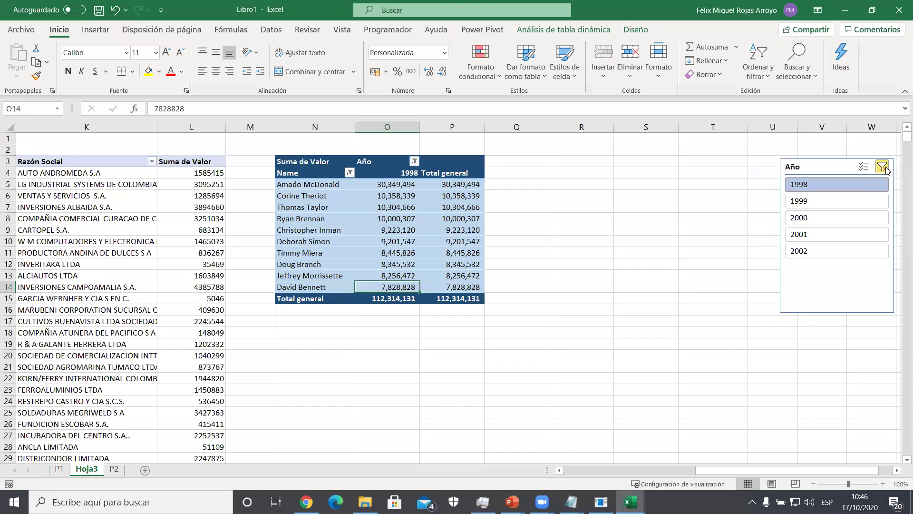
{"action": "left_click", "coordinate": [882, 168]}
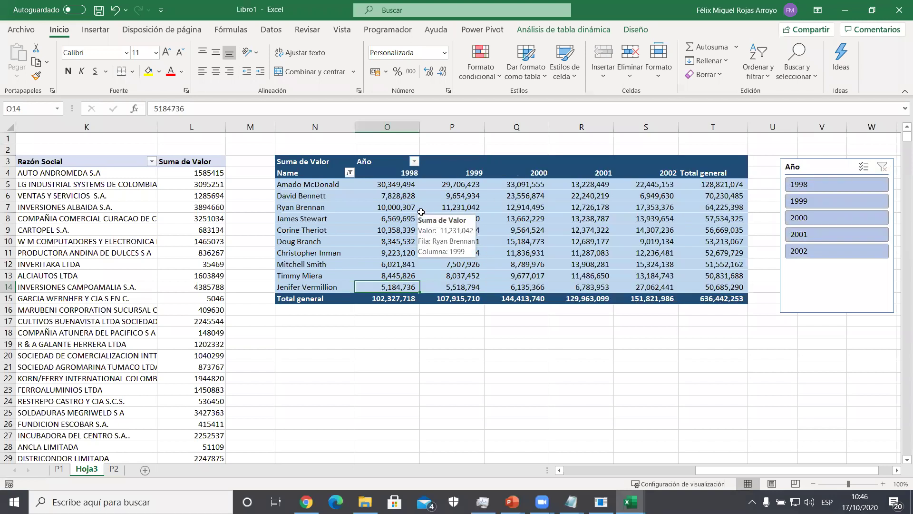
{"action": "left_click_drag", "start_coordinate": [821, 172], "coordinate": [805, 172]}
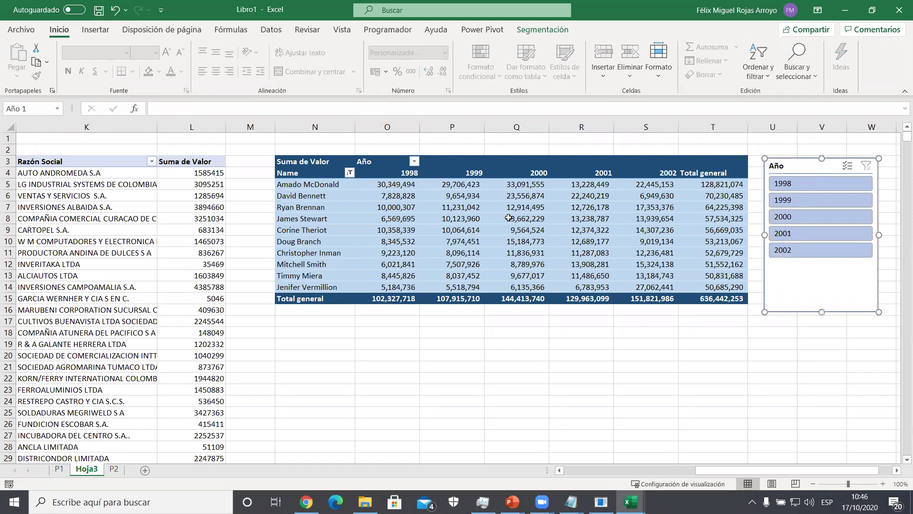
{"action": "left_click", "coordinate": [509, 218]}
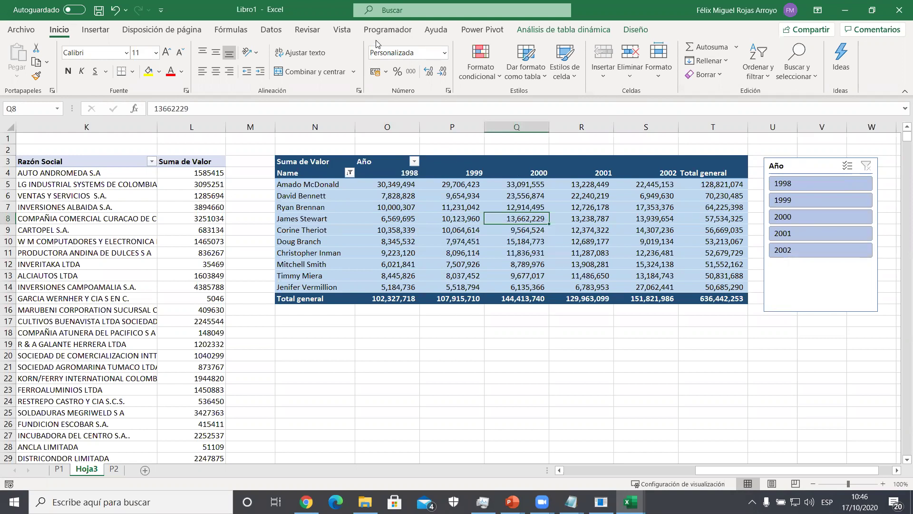
- Insert a 2-D line pivot chart, moved below the table and widened to the right
{"action": "left_click", "coordinate": [95, 29]}
{"action": "left_click", "coordinate": [355, 62]}
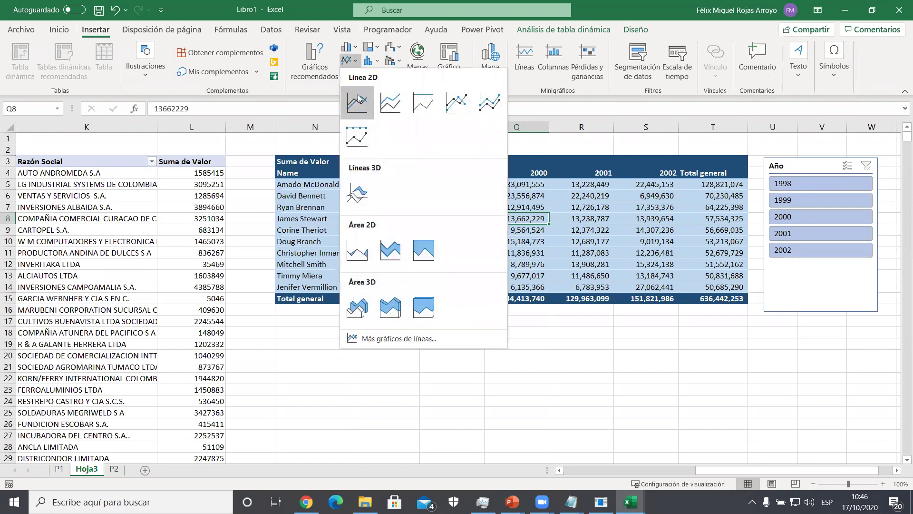
{"action": "left_click", "coordinate": [359, 98]}
{"action": "left_click_drag", "start_coordinate": [401, 217], "coordinate": [355, 291]}
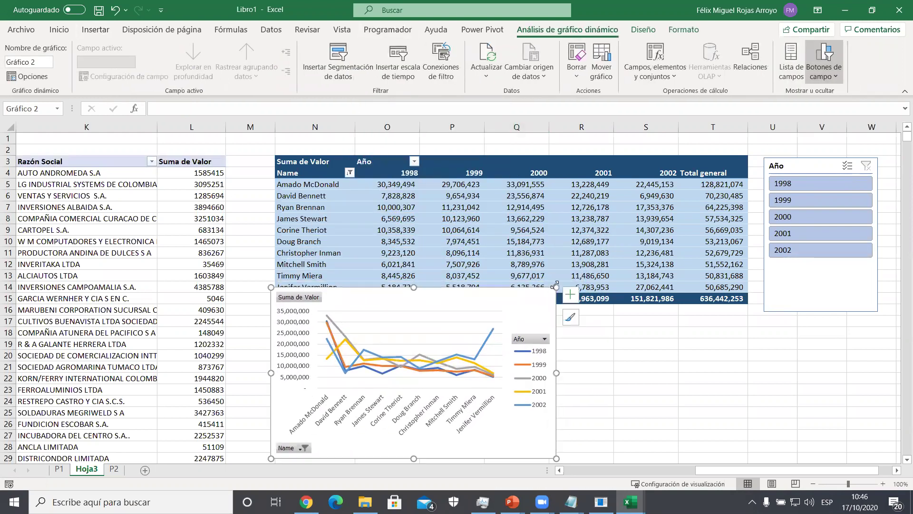
{"action": "left_click_drag", "start_coordinate": [556, 287], "coordinate": [748, 308]}
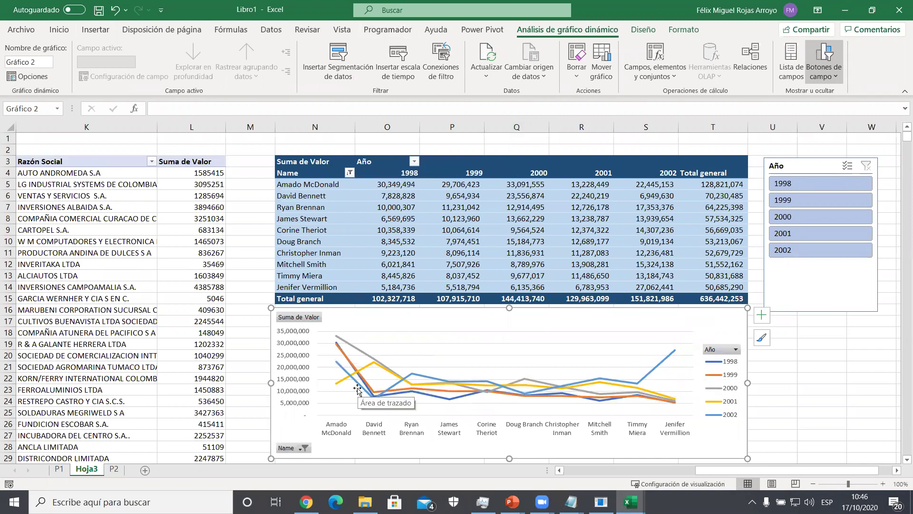
- Hide all field buttons on the chart and apply the dark chart style
{"action": "left_click", "coordinate": [836, 74]}
{"action": "left_click", "coordinate": [763, 181]}
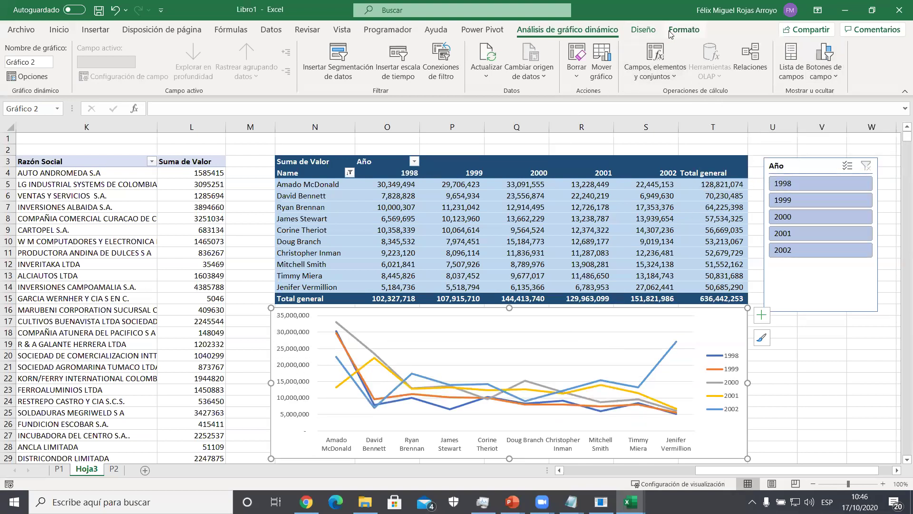
{"action": "left_click", "coordinate": [684, 30]}
{"action": "left_click", "coordinate": [644, 29]}
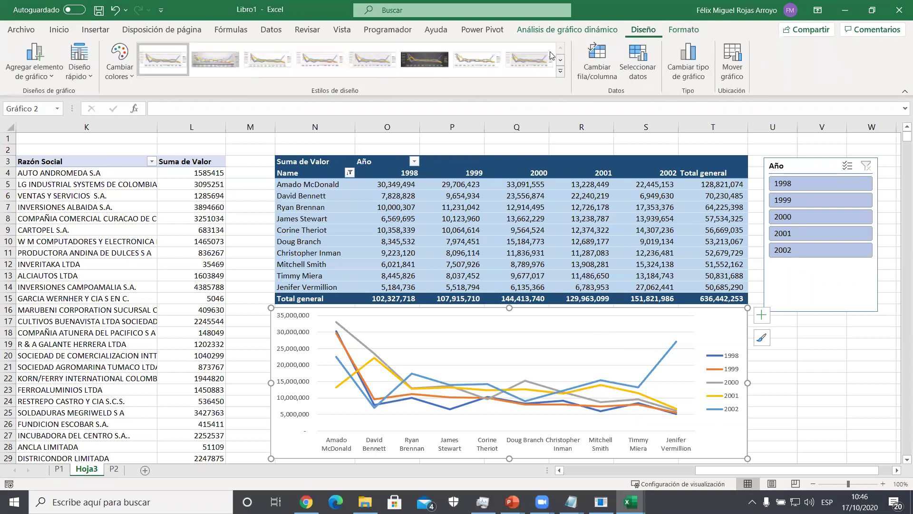
{"action": "left_click", "coordinate": [432, 62]}
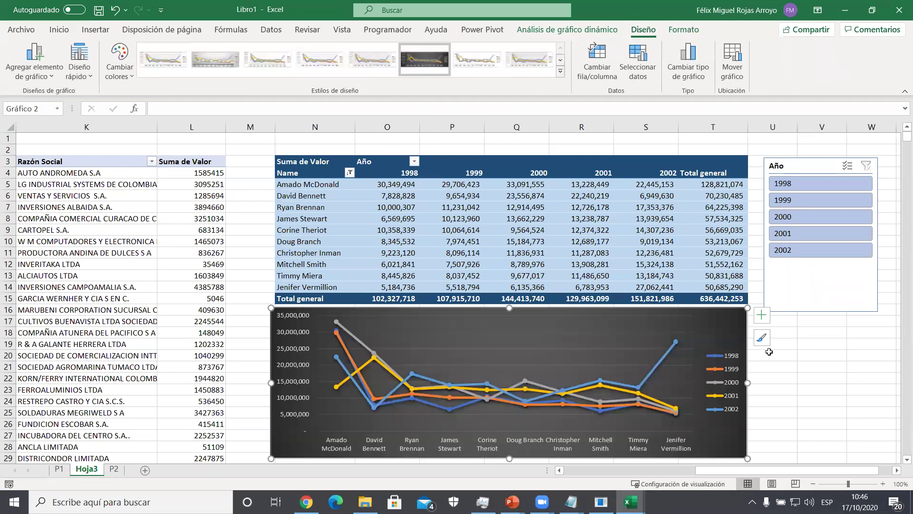
{"action": "left_click", "coordinate": [796, 360]}
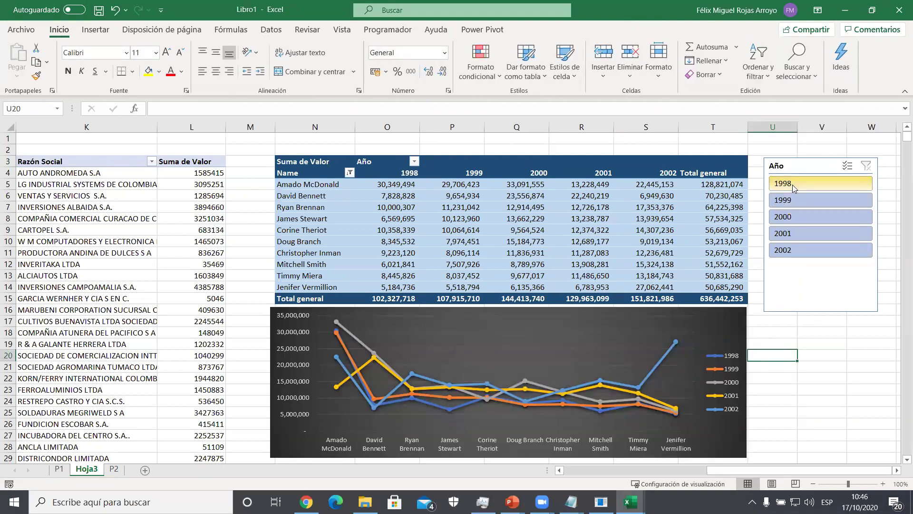
- Filter the pivot and chart to 1998, then to 2002, then clear the year filter
{"action": "left_click", "coordinate": [792, 183]}
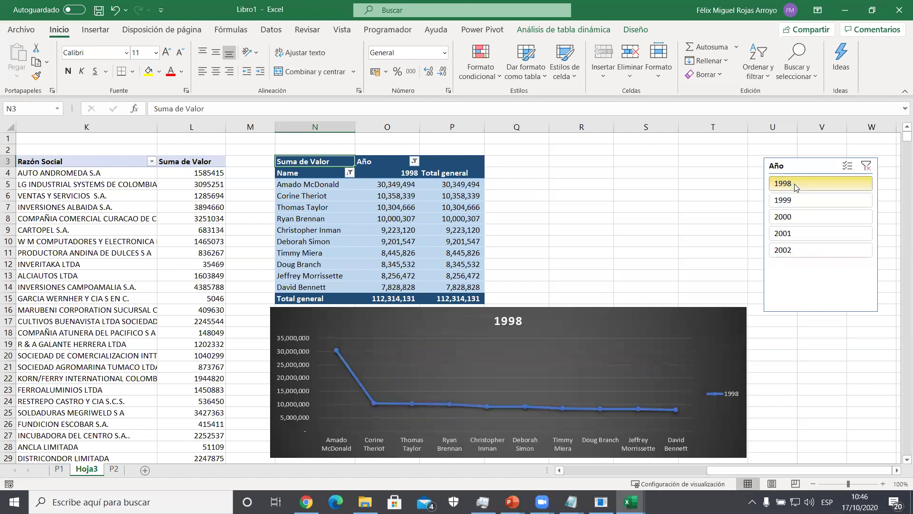
{"action": "left_click", "coordinate": [795, 250]}
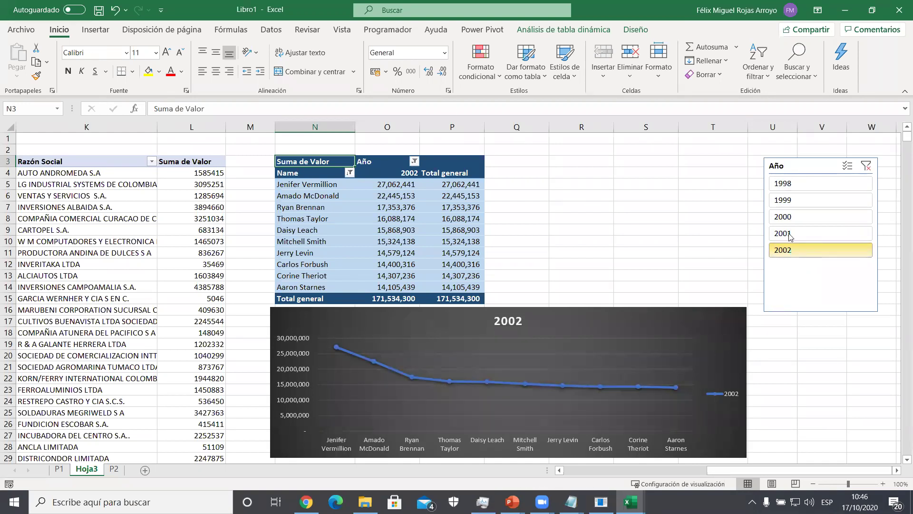
{"action": "left_click", "coordinate": [865, 166]}
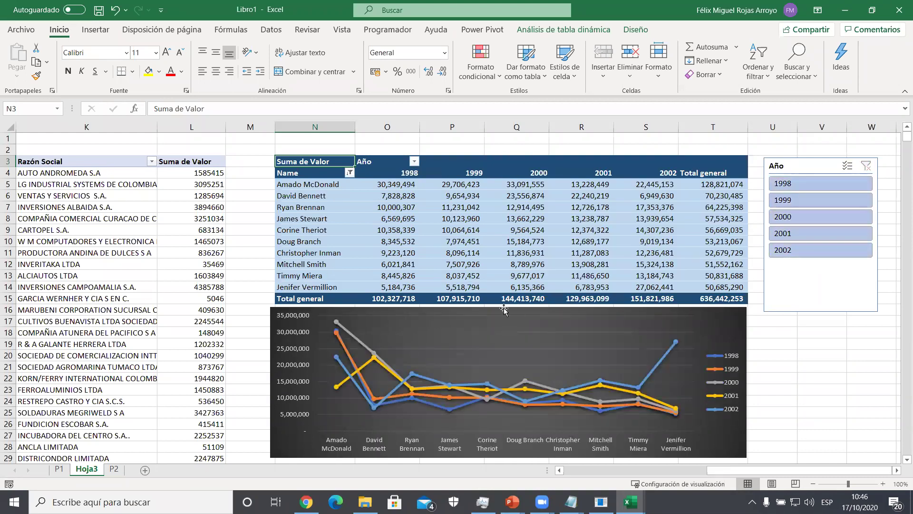
- Realign the chart's position and width and the Año slicer with the table
{"action": "left_click_drag", "start_coordinate": [475, 307], "coordinate": [479, 307]}
{"action": "left_click_drag", "start_coordinate": [752, 381], "coordinate": [747, 380]}
{"action": "left_click", "coordinate": [773, 367]}
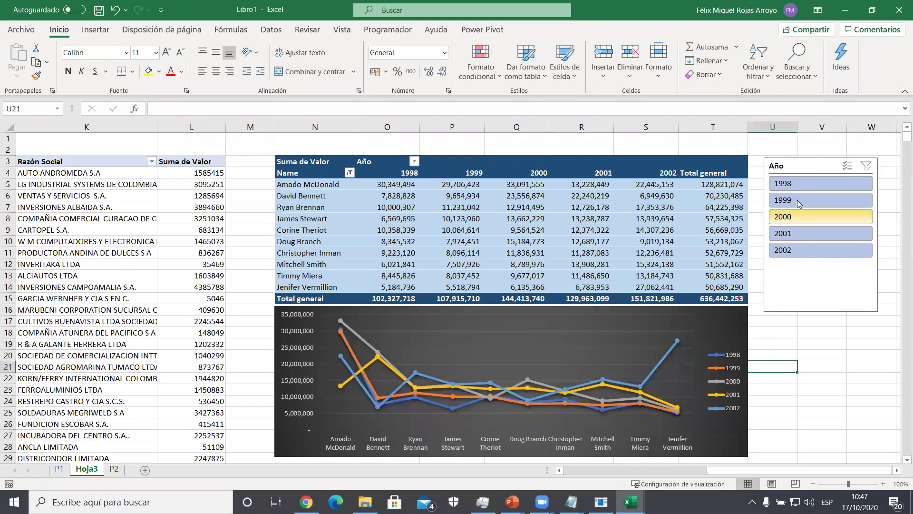
{"action": "left_click_drag", "start_coordinate": [775, 169], "coordinate": [767, 167]}
{"action": "left_click", "coordinate": [634, 198]}
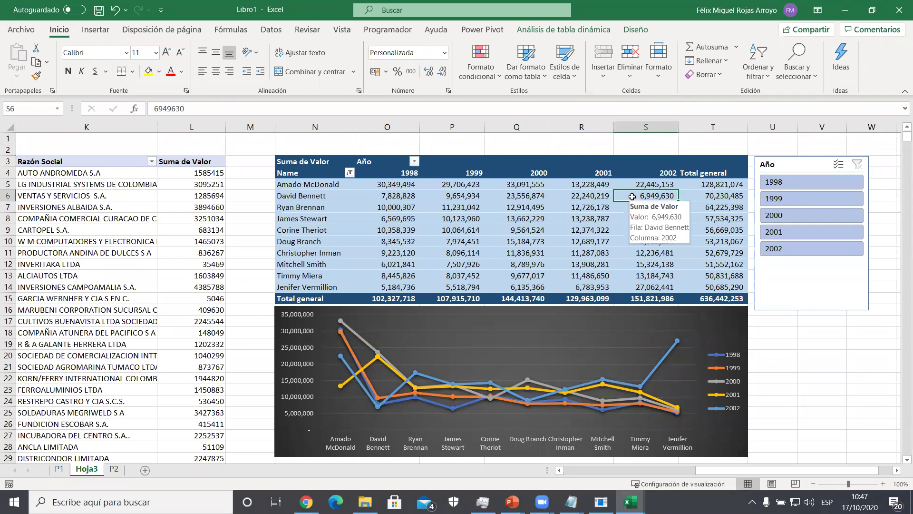
{"action": "left_click", "coordinate": [535, 311]}
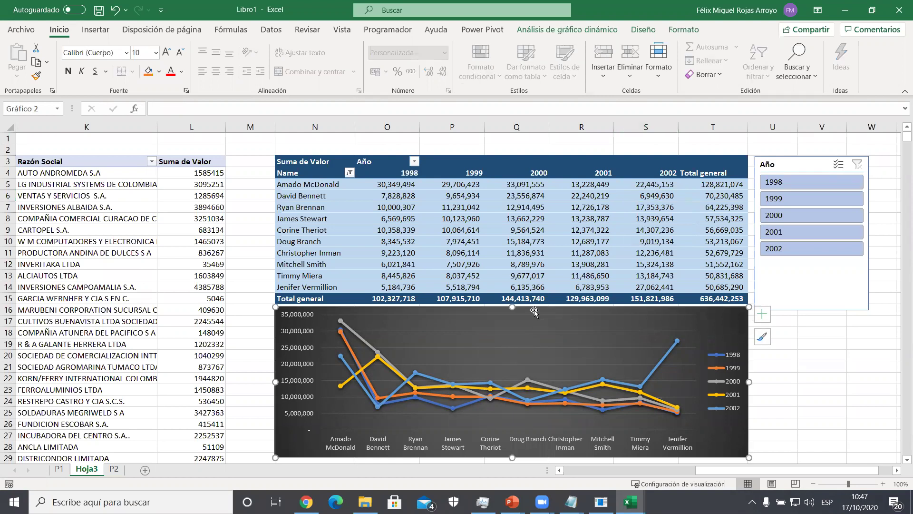
{"action": "left_click", "coordinate": [684, 30]}
{"action": "left_click", "coordinate": [645, 29]}
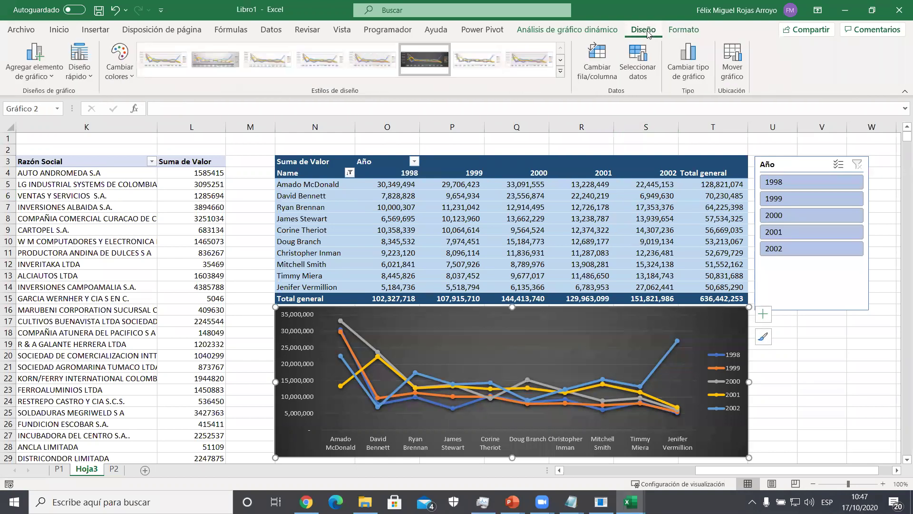
{"action": "left_click", "coordinate": [598, 73]}
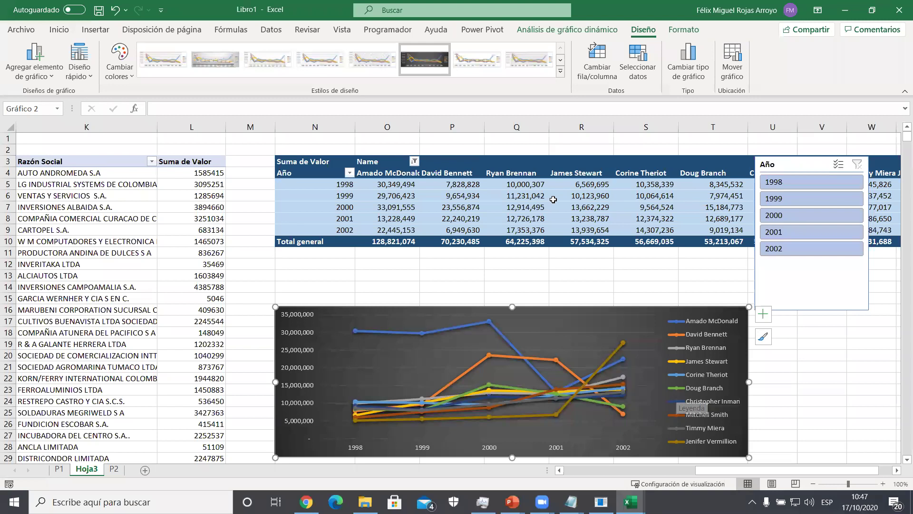
{"action": "mouse_move", "coordinate": [552, 199]}
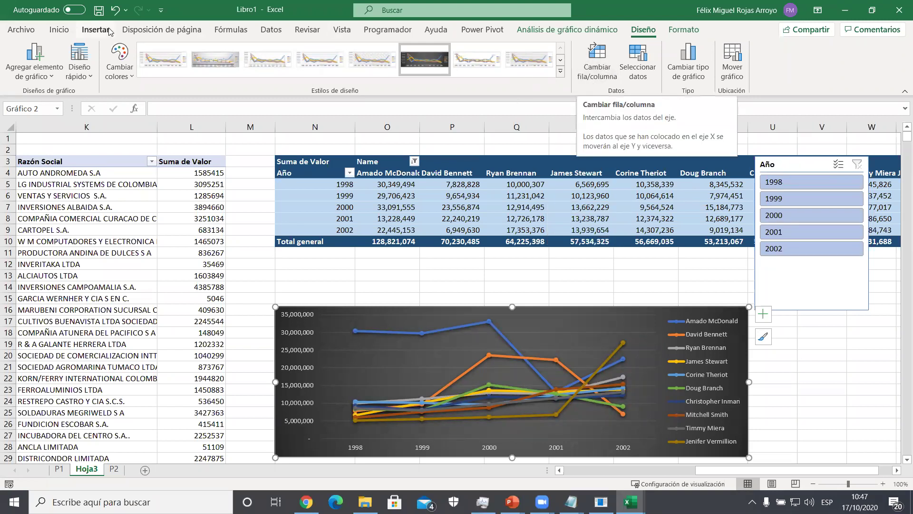
{"action": "left_click", "coordinate": [115, 10]}
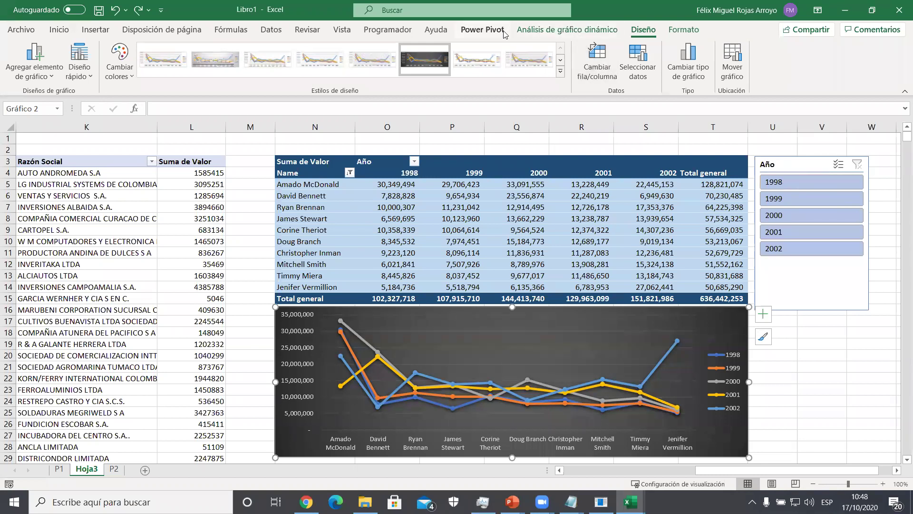
- Open the Power Pivot data model window, then close it and return to the workbook
{"action": "left_click", "coordinate": [482, 29]}
{"action": "left_click", "coordinate": [36, 62]}
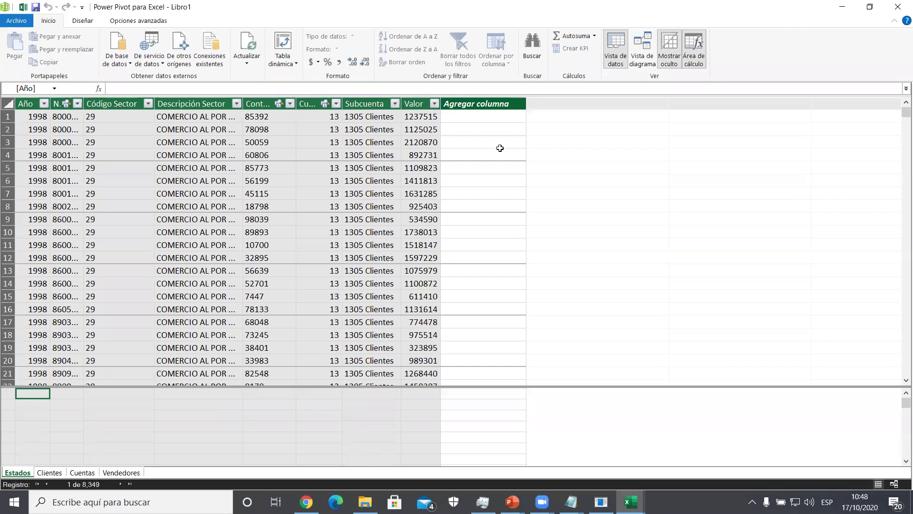
{"action": "left_click_drag", "start_coordinate": [495, 119], "coordinate": [498, 313]}
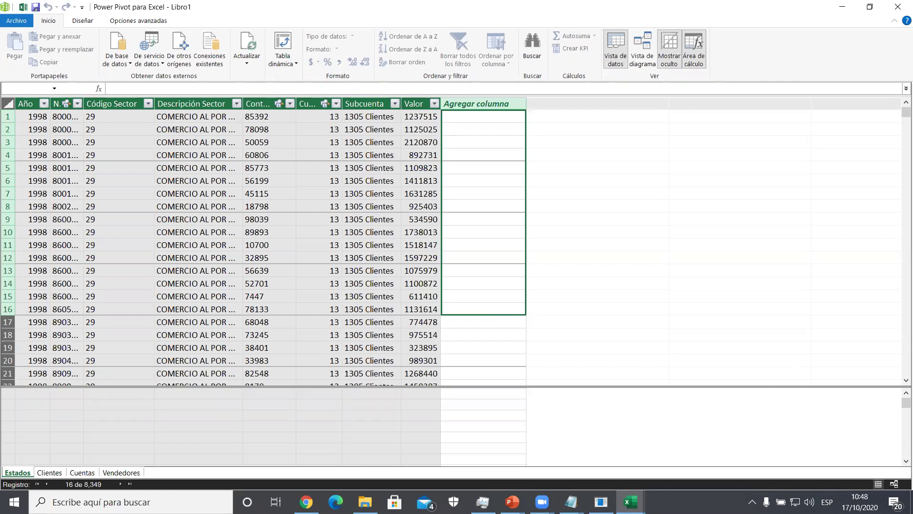
{"action": "left_click", "coordinate": [898, 6]}
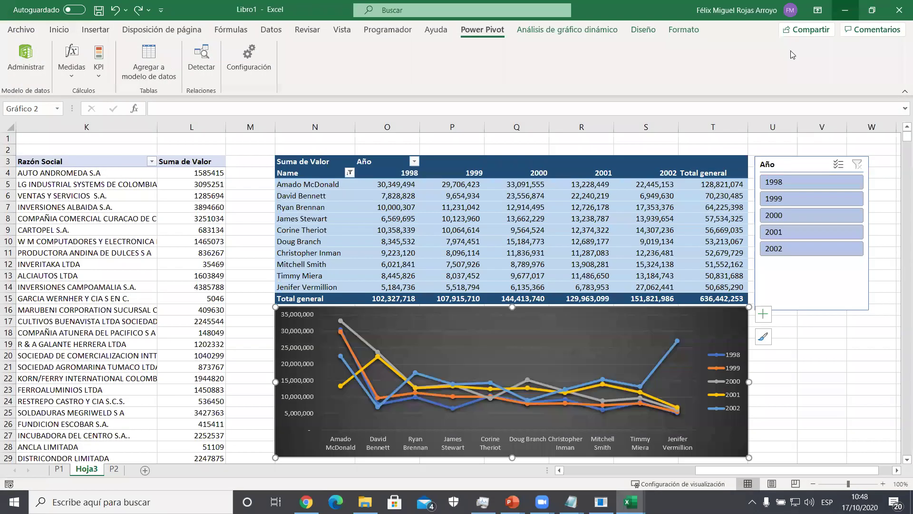
- Rename sheet Hoja3 to P3 and move it after P2
{"action": "double_click", "coordinate": [80, 469]}
{"action": "type", "text": "P3"}
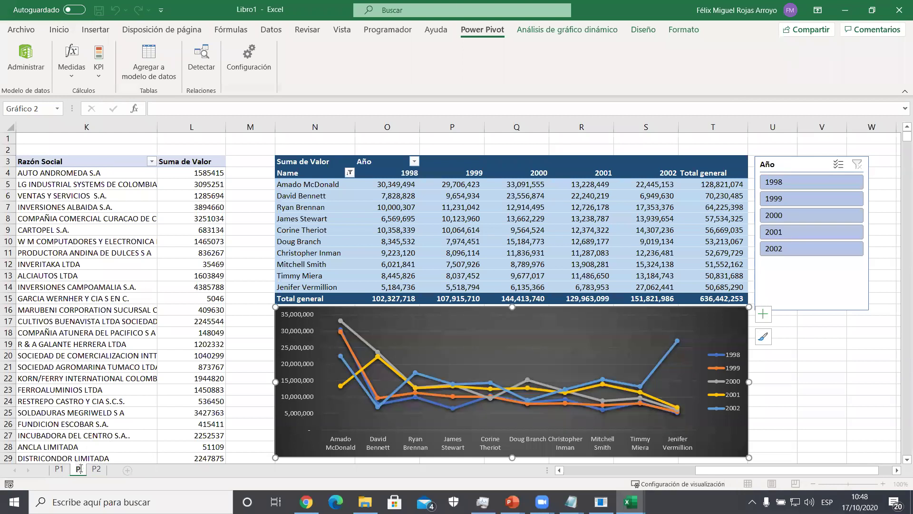
{"action": "key", "text": "Return"}
{"action": "left_click_drag", "start_coordinate": [99, 474], "coordinate": [120, 473]}
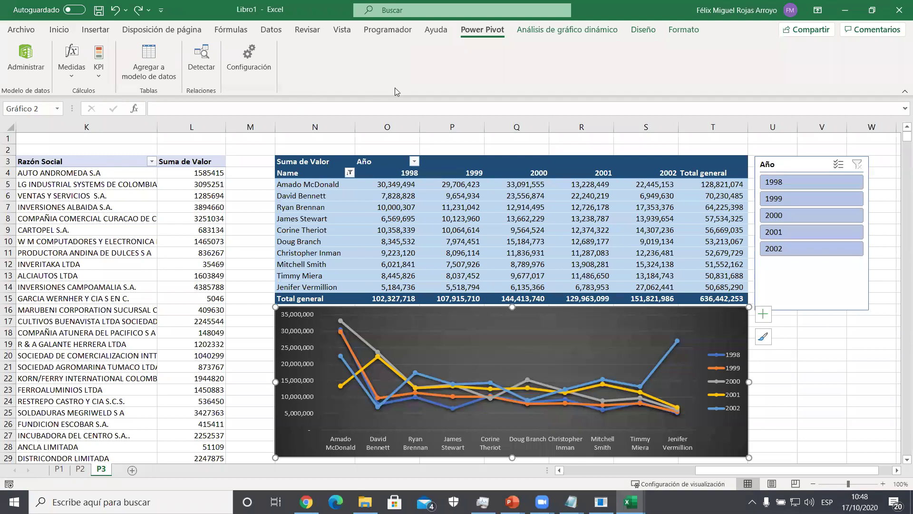
- Create a new PivotTable from Power Pivot on a new worksheet
{"action": "left_click", "coordinate": [26, 60]}
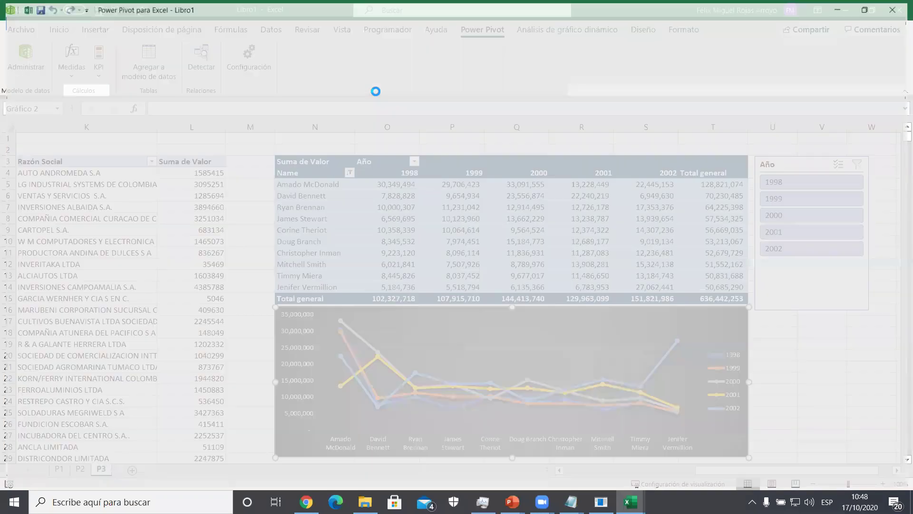
{"action": "key", "text": "alt+Tab"}
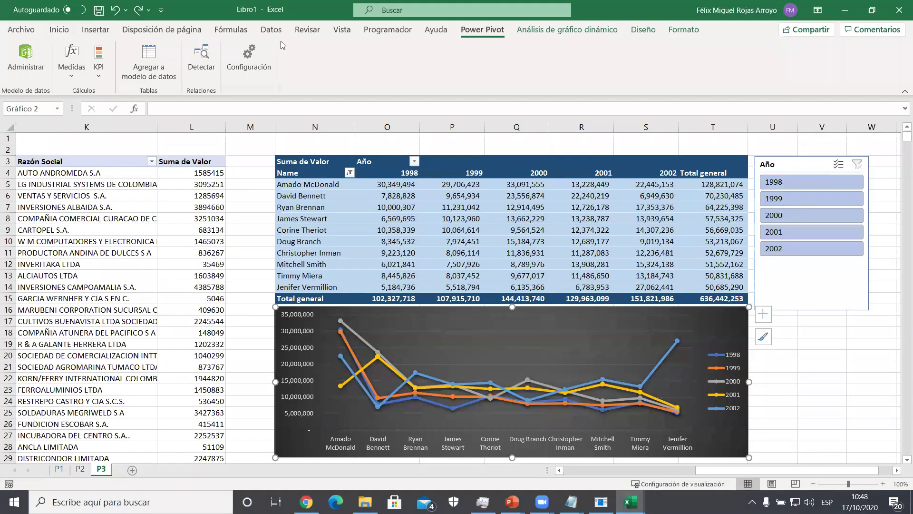
{"action": "left_click", "coordinate": [487, 275]}
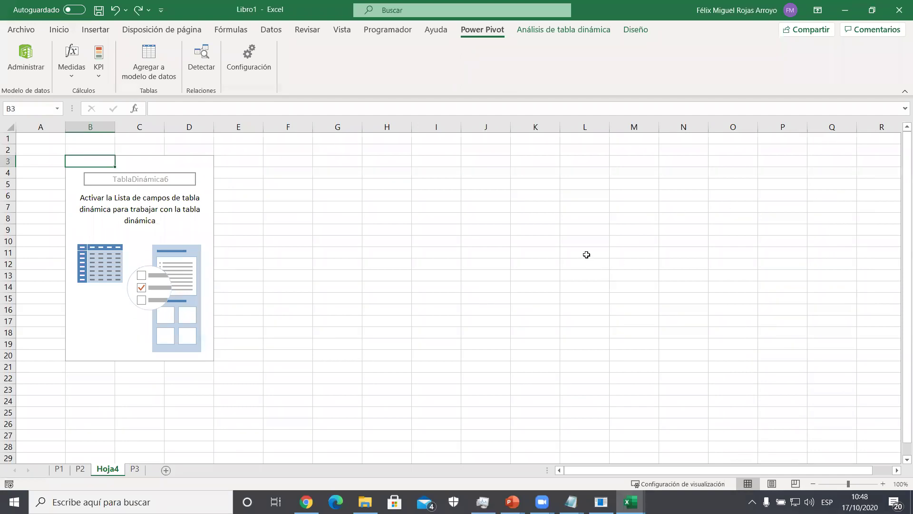
- Show the new pivot's field list and put Vendedores Name in Rows
{"action": "right_click", "coordinate": [125, 242]}
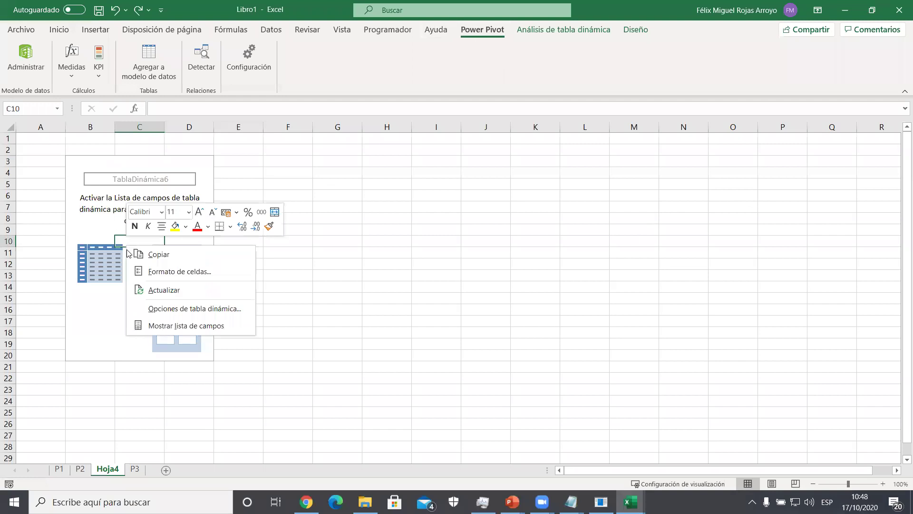
{"action": "left_click", "coordinate": [147, 325]}
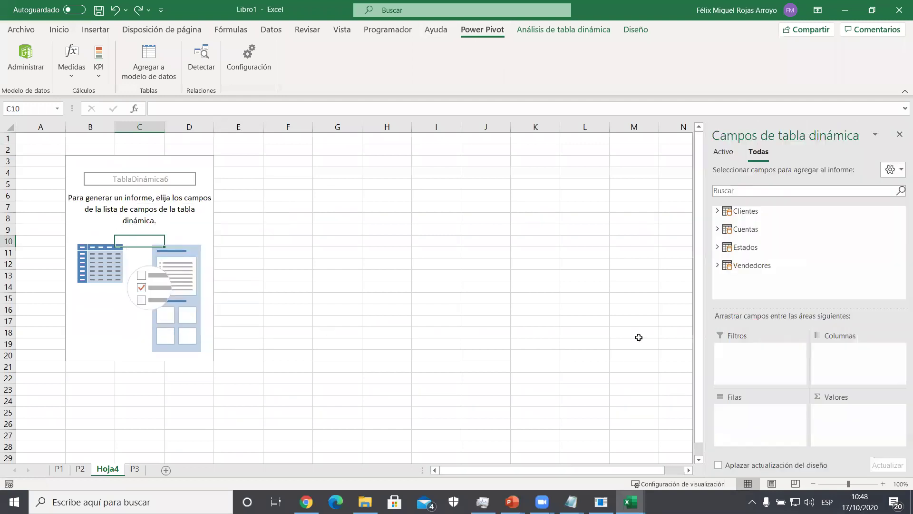
{"action": "left_click", "coordinate": [717, 265]}
{"action": "scroll", "coordinate": [757, 245], "scroll_direction": "down", "scroll_amount": 2}
{"action": "left_click_drag", "start_coordinate": [754, 274], "coordinate": [740, 414]}
- Add Estados Valor to Values twice, giving Suma de Valor and Suma de Valor2
{"action": "scroll", "coordinate": [776, 280], "scroll_direction": "up", "scroll_amount": 2}
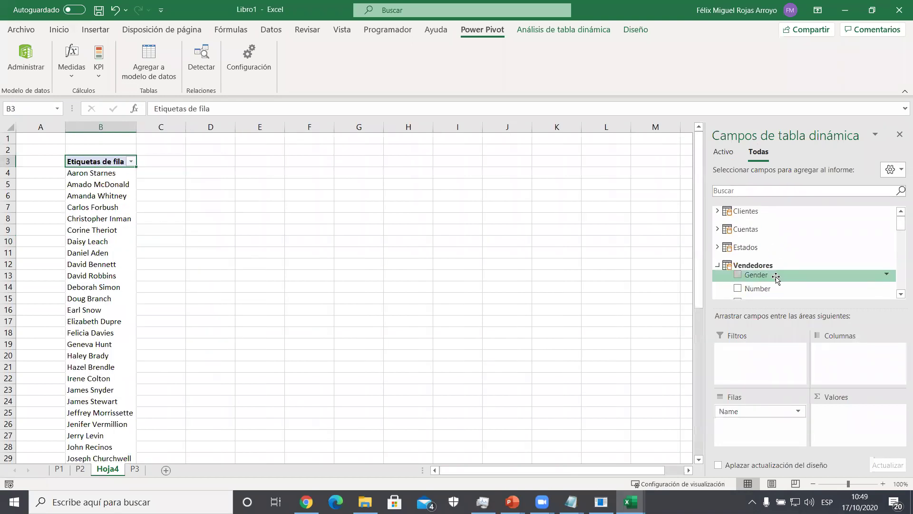
{"action": "left_click", "coordinate": [717, 247]}
{"action": "scroll", "coordinate": [780, 257], "scroll_direction": "down", "scroll_amount": 3}
{"action": "left_click_drag", "start_coordinate": [785, 260], "coordinate": [856, 418]}
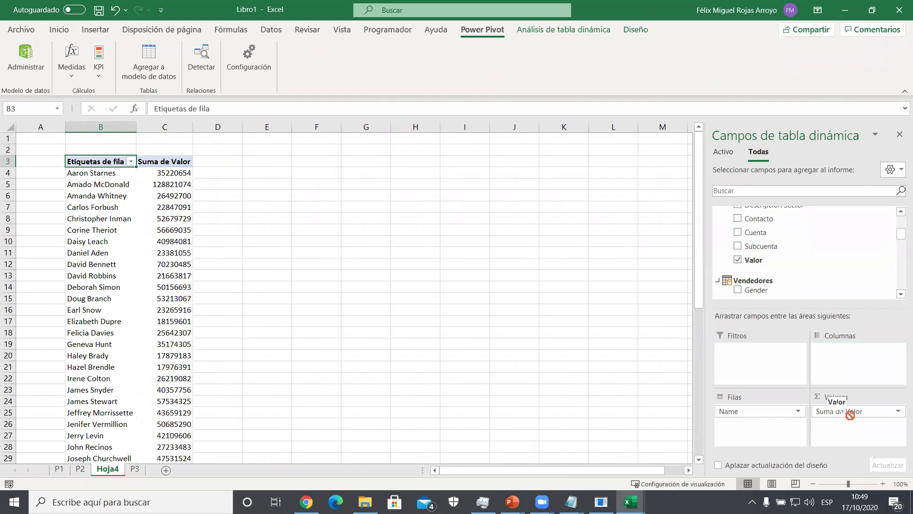
{"action": "left_click_drag", "start_coordinate": [851, 428], "coordinate": [851, 429]}
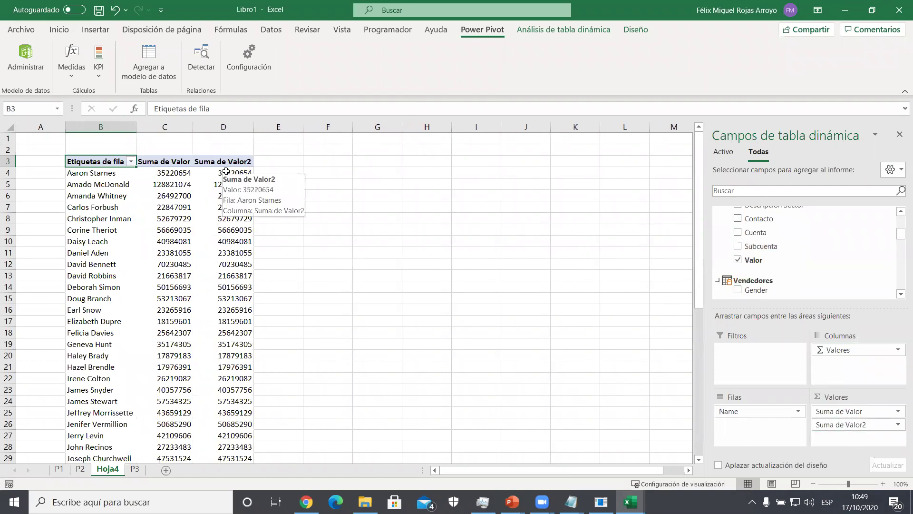
- Show Suma de Valor2 values as % of column total
{"action": "right_click", "coordinate": [229, 173]}
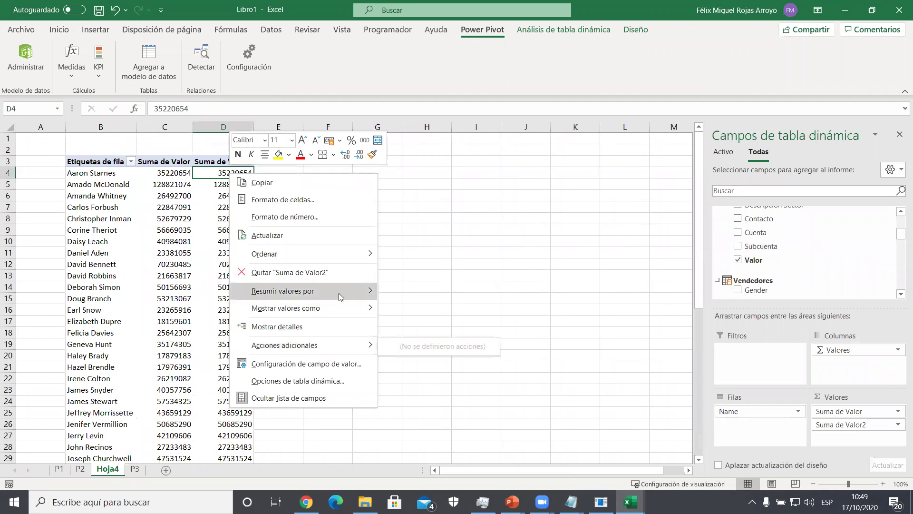
{"action": "mouse_move", "coordinate": [340, 294]}
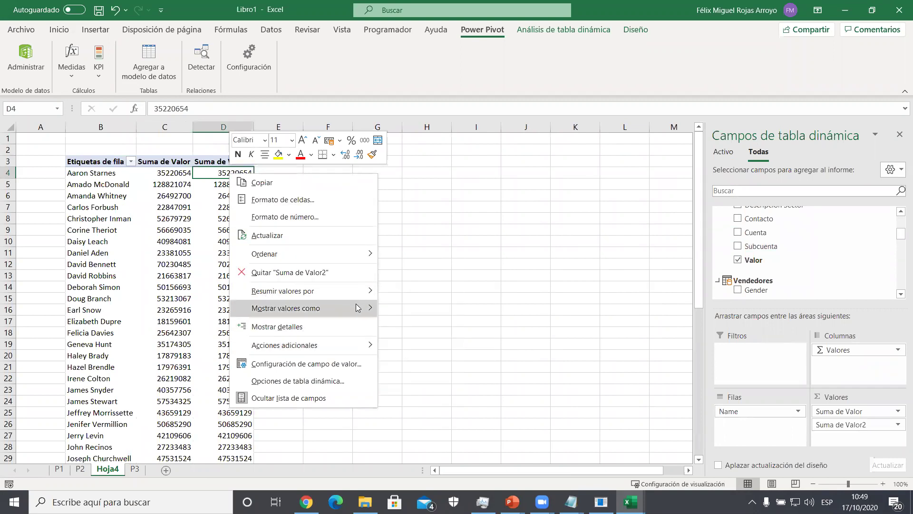
{"action": "mouse_move", "coordinate": [362, 308]}
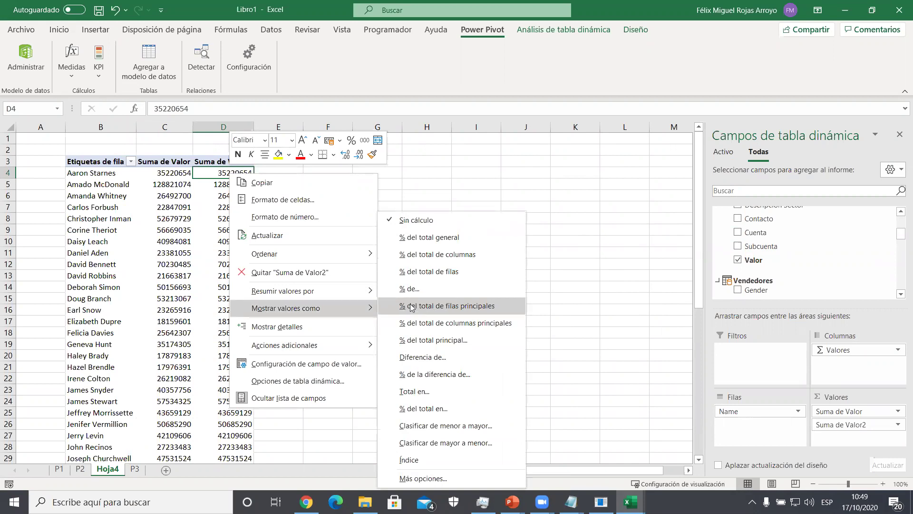
{"action": "left_click", "coordinate": [430, 254]}
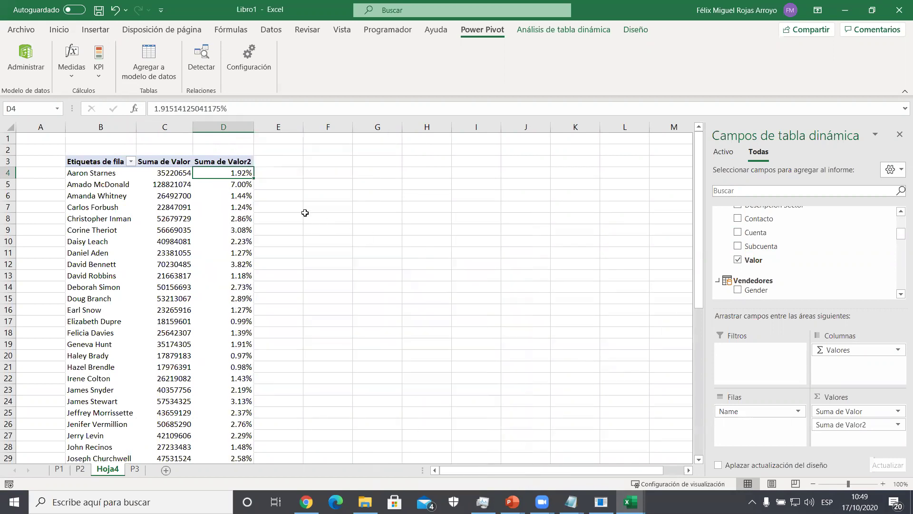
- Apply thousands-separator comma style to the Suma de Valor column down to the total
{"action": "left_click", "coordinate": [153, 170]}
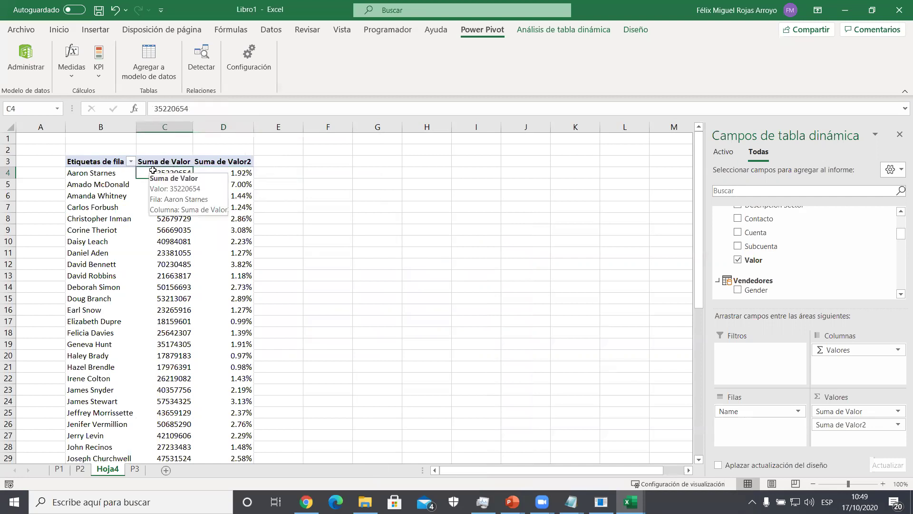
{"action": "key", "text": "ctrl+shift+Down"}
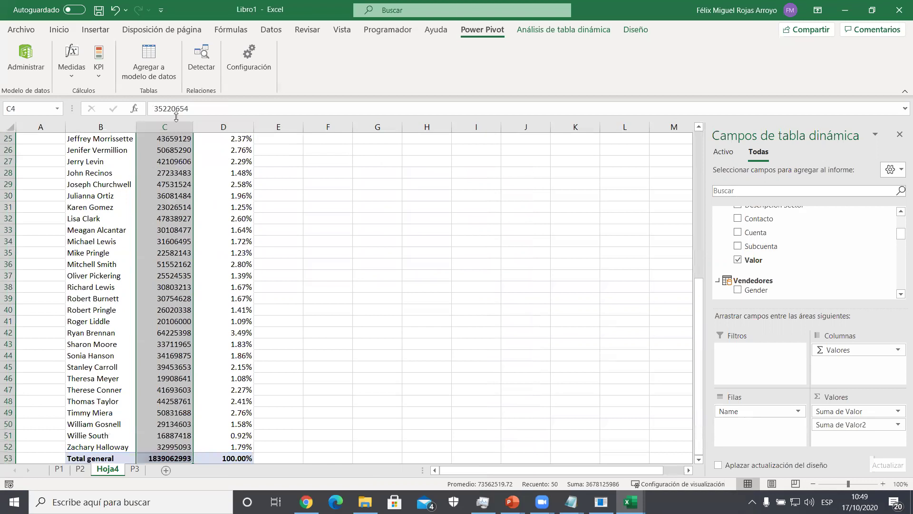
{"action": "left_click", "coordinate": [59, 29]}
{"action": "left_click", "coordinate": [411, 72]}
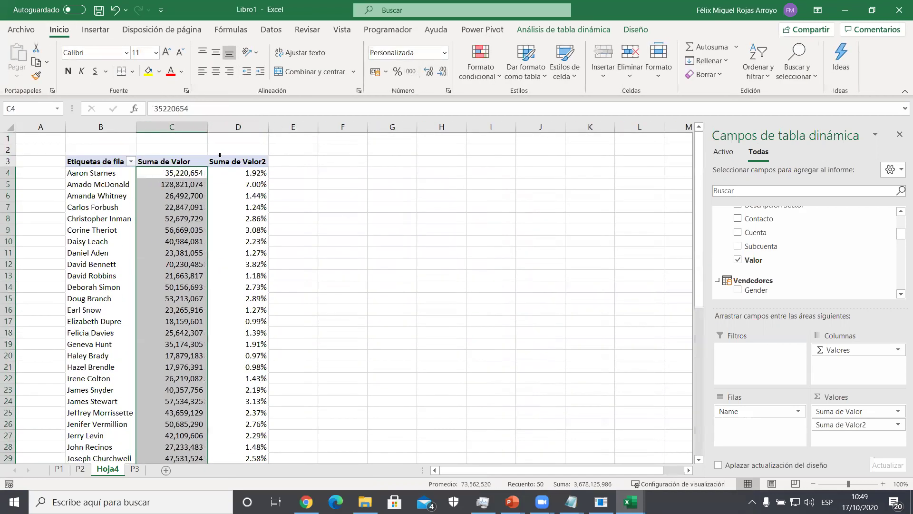
{"action": "left_click", "coordinate": [175, 172]}
- Sort the salespeople by Suma de Valor, first ascending, then largest to smallest
{"action": "left_click", "coordinate": [762, 71]}
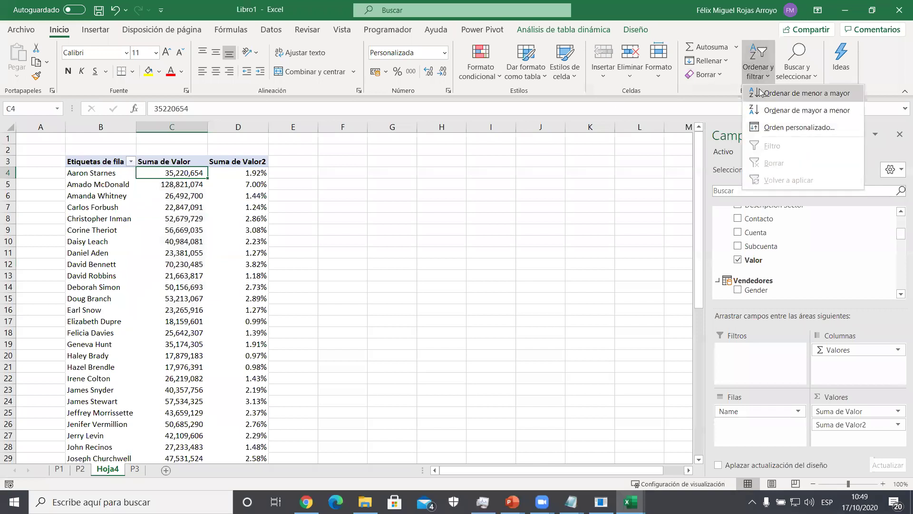
{"action": "left_click", "coordinate": [804, 93]}
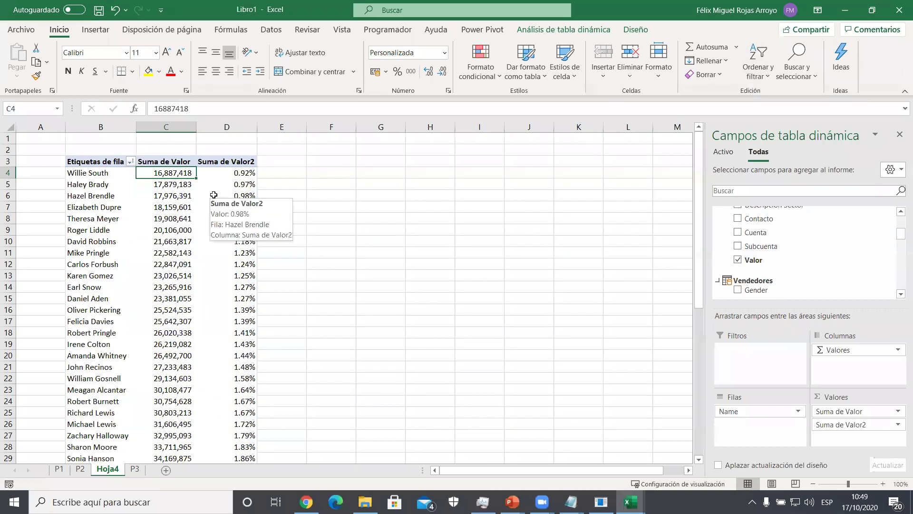
{"action": "left_click", "coordinate": [759, 70]}
{"action": "left_click", "coordinate": [765, 111]}
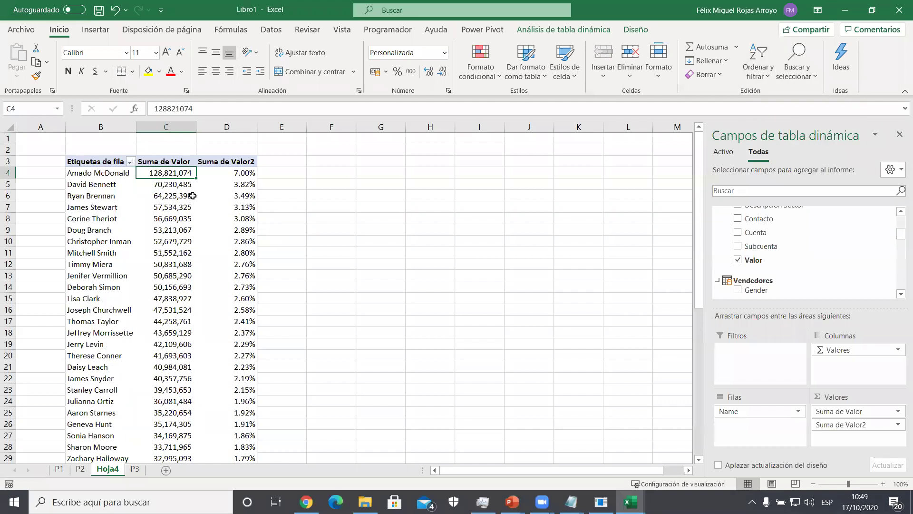
- Review the percentage values in column D, starting from the top 7.00% entry
{"action": "left_click", "coordinate": [218, 172]}
{"action": "left_click", "coordinate": [219, 185]}
{"action": "left_click", "coordinate": [216, 196]}
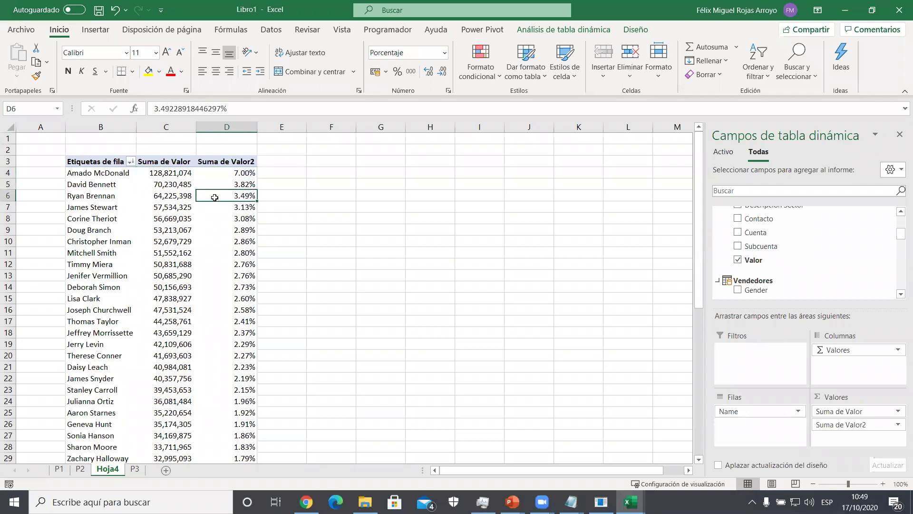
{"action": "scroll", "coordinate": [220, 264], "scroll_direction": "down", "scroll_amount": 9}
{"action": "scroll", "coordinate": [220, 284], "scroll_direction": "up", "scroll_amount": 5}
{"action": "scroll", "coordinate": [220, 285], "scroll_direction": "up", "scroll_amount": 4}
{"action": "left_click", "coordinate": [552, 31]}
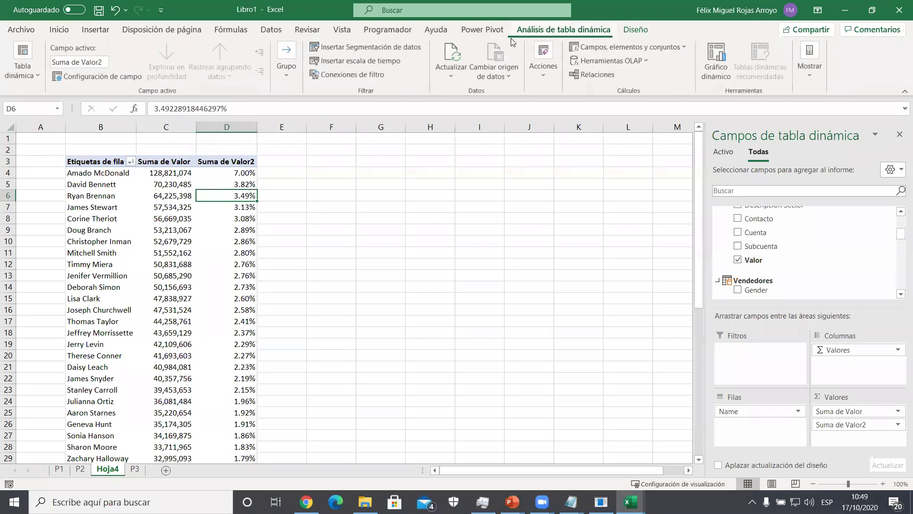
- Insert an Año slicer next to the pivot and shorten it to fit its years
{"action": "left_click", "coordinate": [382, 48]}
{"action": "left_click", "coordinate": [329, 207]}
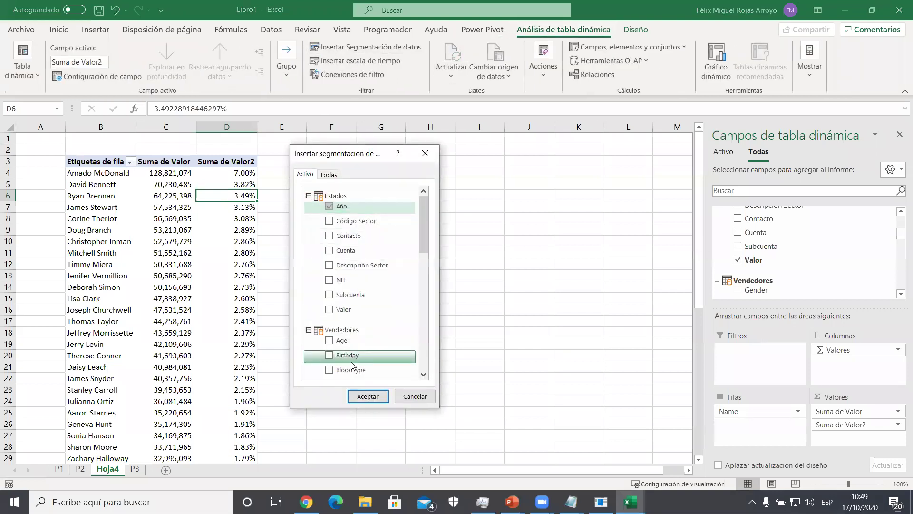
{"action": "left_click", "coordinate": [368, 396]}
{"action": "left_click_drag", "start_coordinate": [335, 231], "coordinate": [301, 162]}
{"action": "left_click_drag", "start_coordinate": [330, 312], "coordinate": [327, 266]}
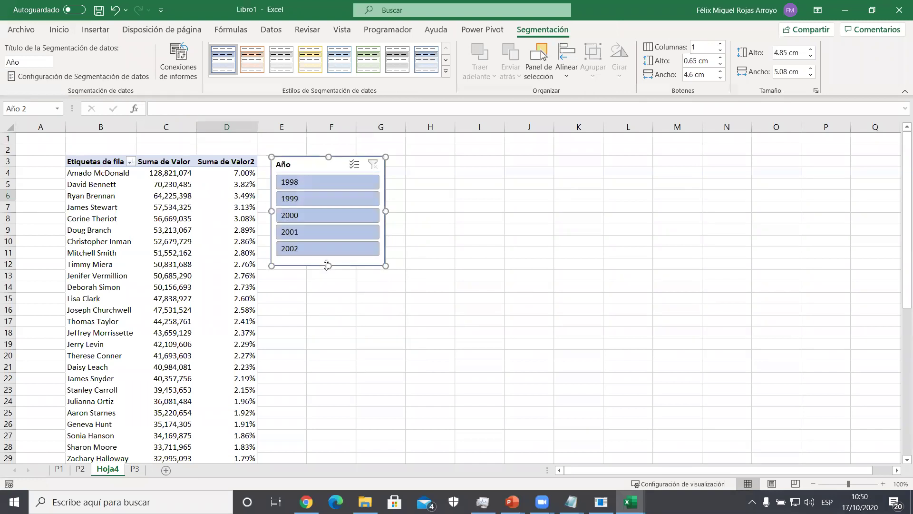
- Add a Descripción Sector slicer from all model tables, placed below the Año slicer
{"action": "left_click", "coordinate": [172, 196]}
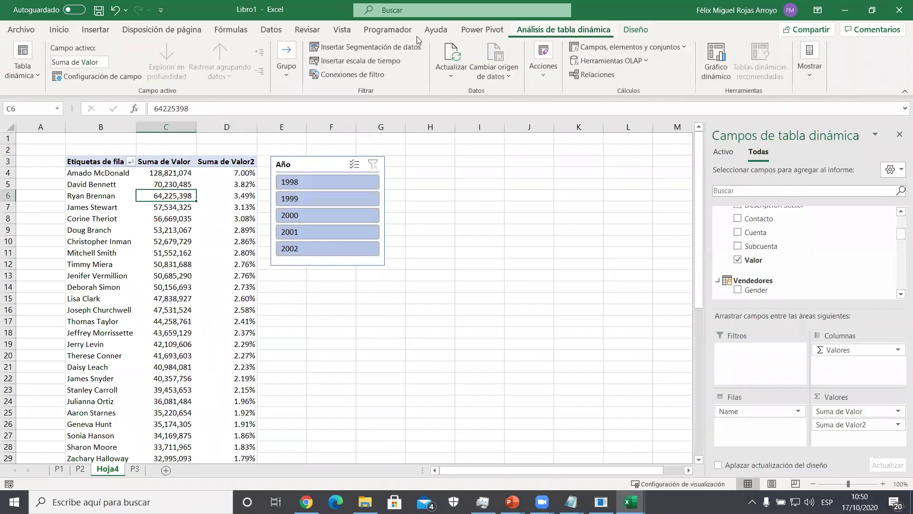
{"action": "left_click", "coordinate": [417, 46]}
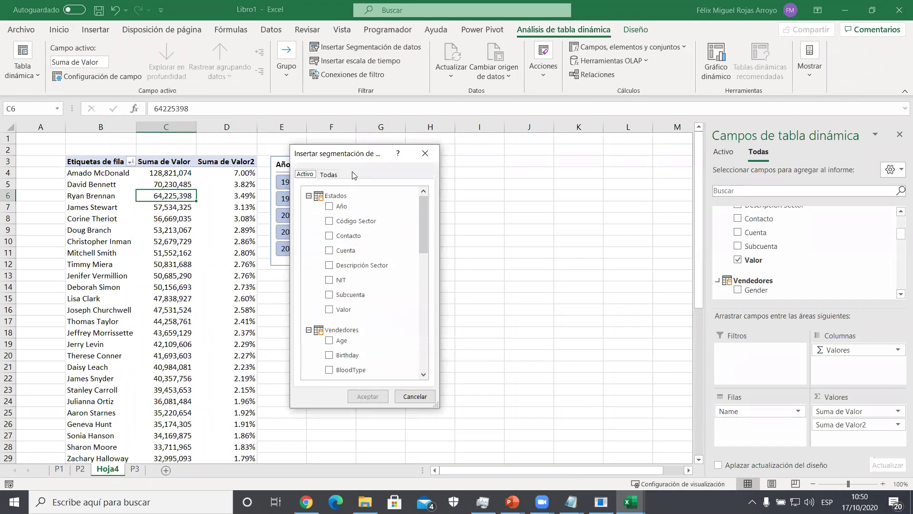
{"action": "left_click", "coordinate": [328, 174]}
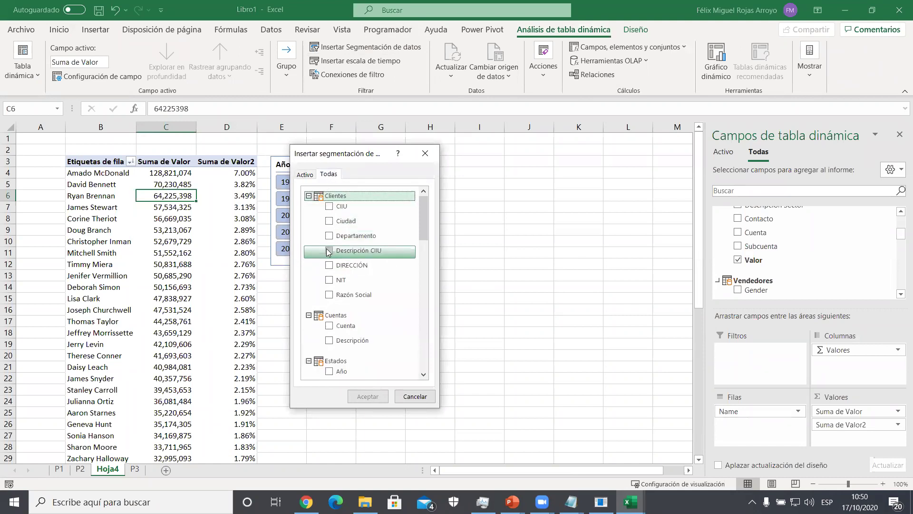
{"action": "scroll", "coordinate": [327, 252], "scroll_direction": "down", "scroll_amount": 3}
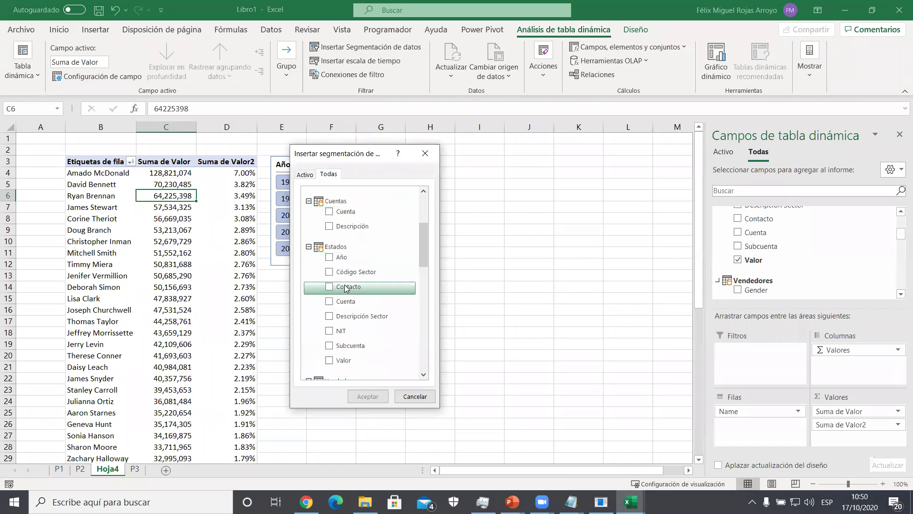
{"action": "left_click", "coordinate": [338, 316]}
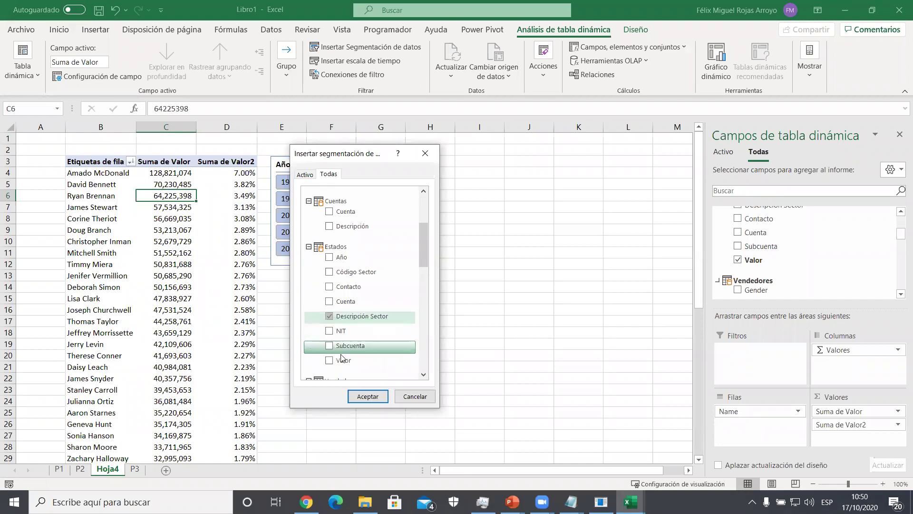
{"action": "left_click", "coordinate": [368, 396]}
{"action": "left_click_drag", "start_coordinate": [343, 230], "coordinate": [308, 279]}
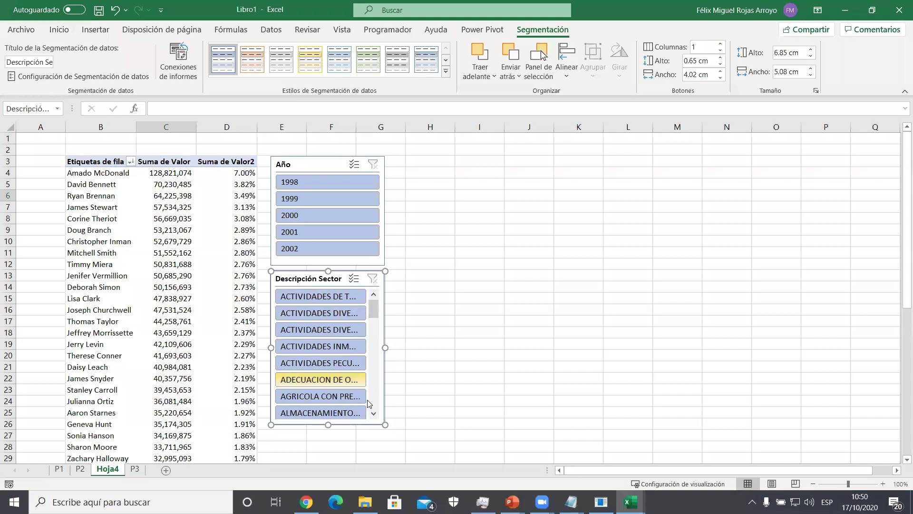
{"action": "left_click_drag", "start_coordinate": [385, 425], "coordinate": [387, 451]}
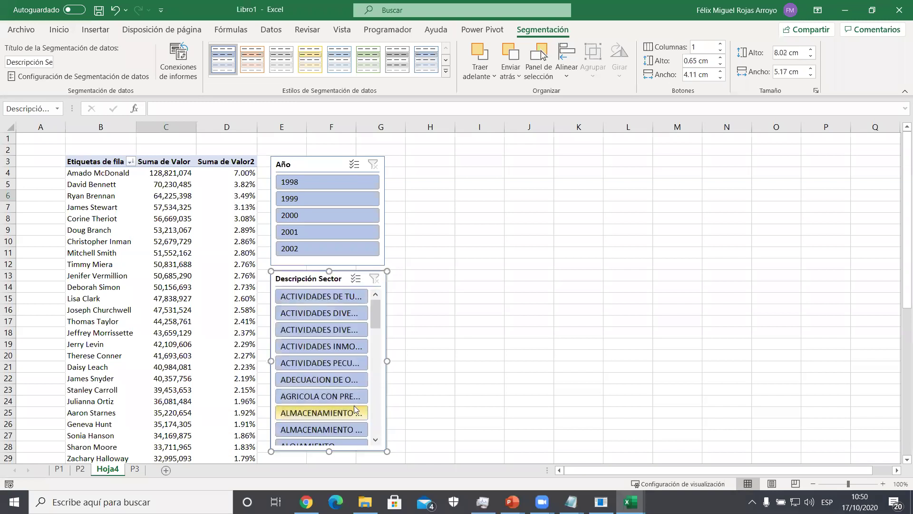
- Filter the pivot to construction, agricultural, storage and ACTIVIDADES sectors in turn
{"action": "left_click", "coordinate": [329, 379]}
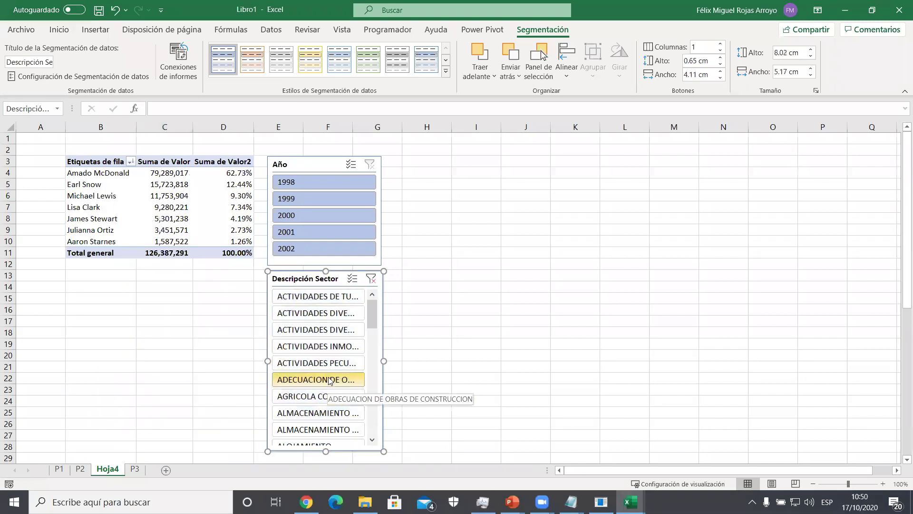
{"action": "left_click", "coordinate": [329, 396]}
{"action": "left_click", "coordinate": [321, 413]}
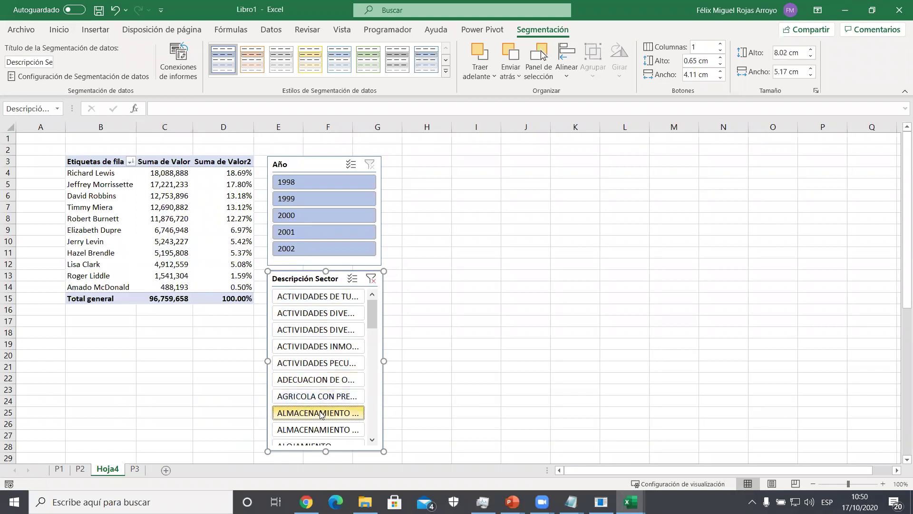
{"action": "left_click", "coordinate": [310, 313]}
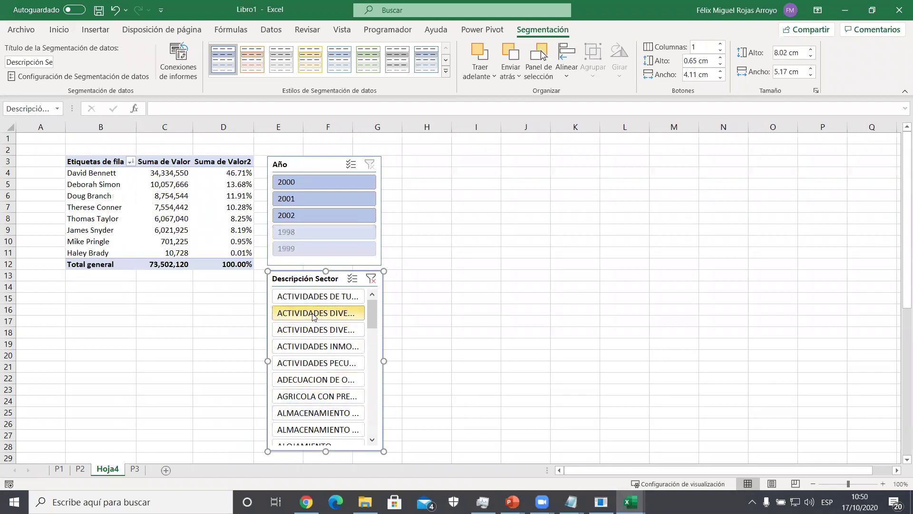
{"action": "left_click", "coordinate": [416, 308]}
{"action": "left_click", "coordinate": [318, 296]}
- Filter to a FABRICACION sector, then clear the sector filter and deselect the pivot
{"action": "scroll", "coordinate": [334, 337], "scroll_direction": "down", "scroll_amount": 4}
{"action": "scroll", "coordinate": [319, 293], "scroll_direction": "up", "scroll_amount": 2}
{"action": "scroll", "coordinate": [319, 292], "scroll_direction": "up", "scroll_amount": 2}
{"action": "left_click_drag", "start_coordinate": [372, 309], "coordinate": [372, 378]}
{"action": "left_click", "coordinate": [326, 373]}
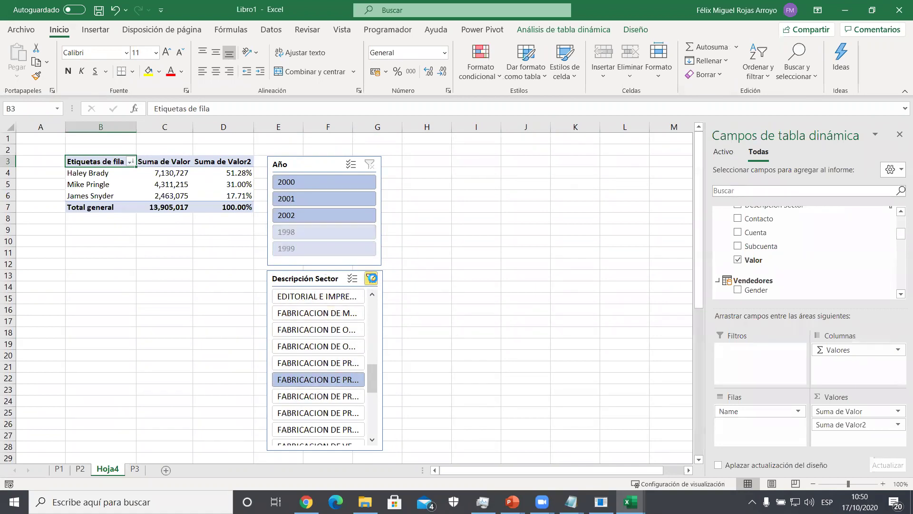
{"action": "left_click", "coordinate": [374, 279]}
{"action": "left_click", "coordinate": [504, 230]}
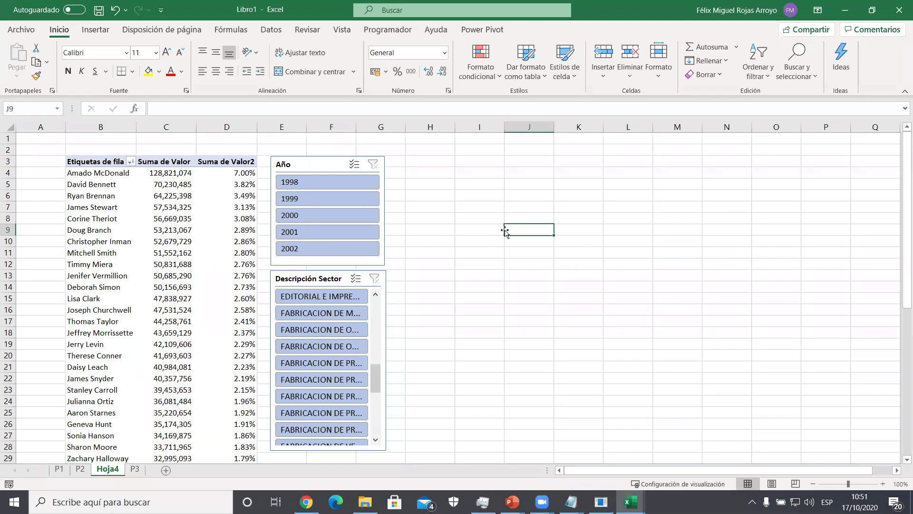
- Add Valor again summarised as an average and move both slicers to columns G–I
{"action": "left_click", "coordinate": [153, 194]}
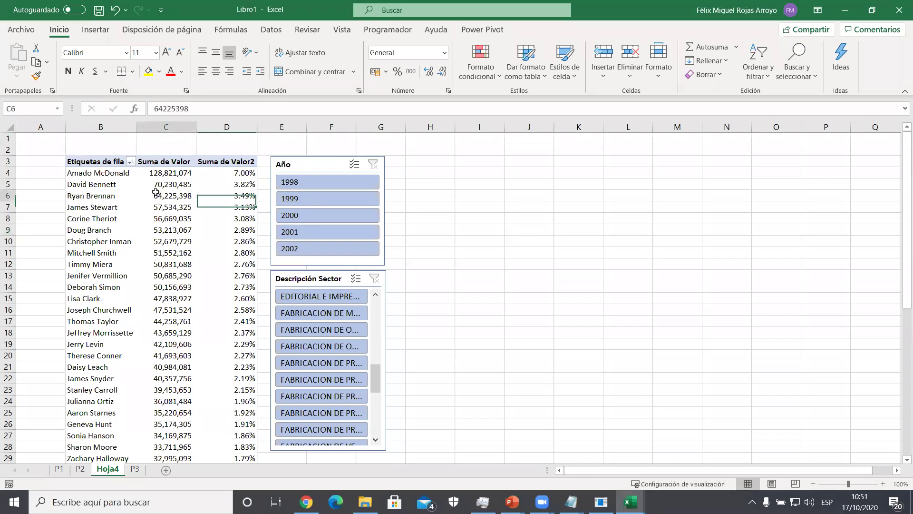
{"action": "left_click_drag", "start_coordinate": [754, 260], "coordinate": [849, 437]}
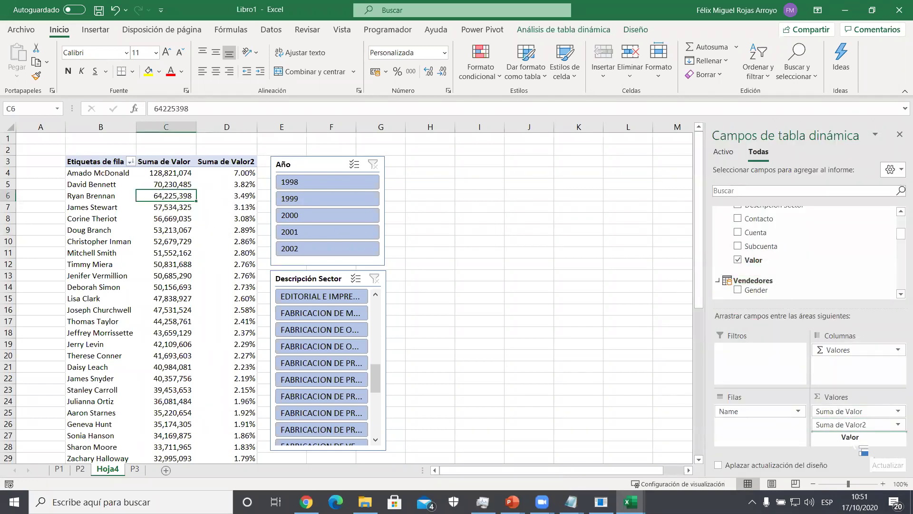
{"action": "left_click", "coordinate": [845, 436]}
{"action": "left_click", "coordinate": [843, 424]}
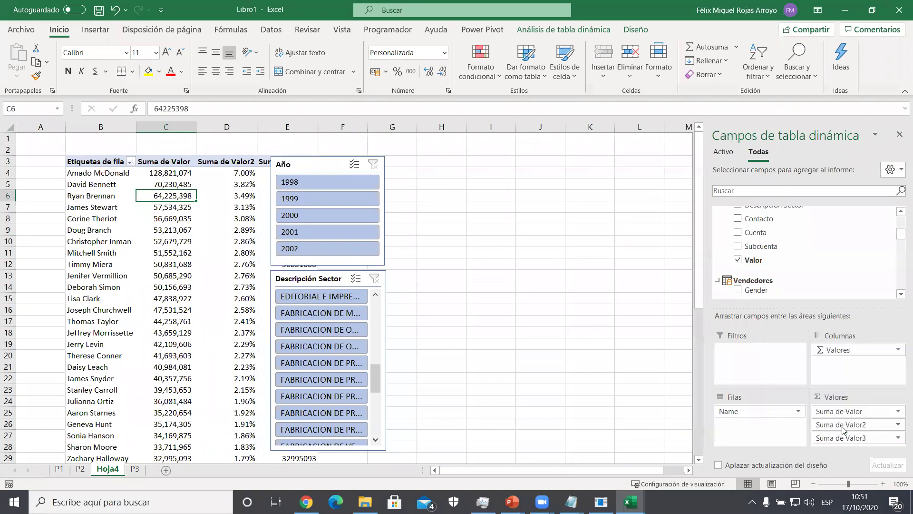
{"action": "left_click", "coordinate": [285, 284]}
{"action": "left_click", "coordinate": [402, 341]}
{"action": "left_click_drag", "start_coordinate": [328, 167], "coordinate": [466, 166]}
{"action": "left_click_drag", "start_coordinate": [352, 274], "coordinate": [492, 272]}
- Format the average values in E4:E53 as accounting with no decimals
{"action": "left_click", "coordinate": [296, 174]}
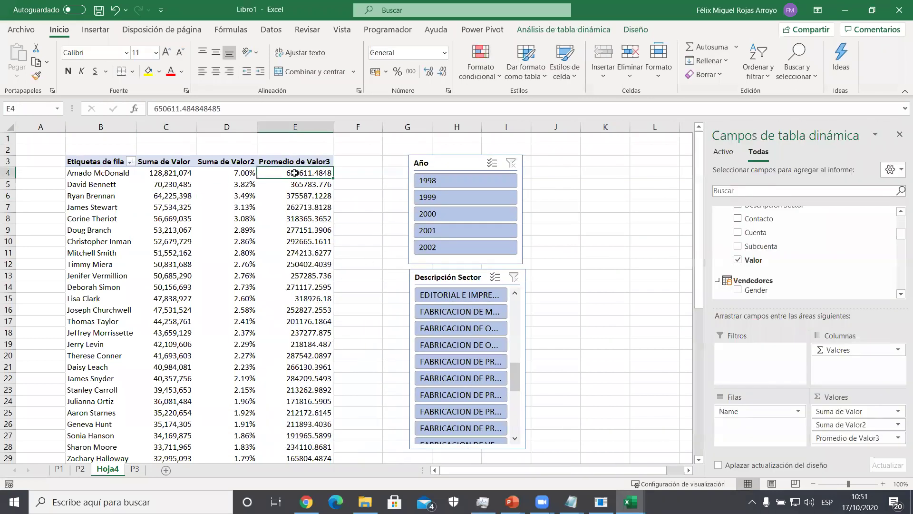
{"action": "key", "text": "ctrl+shift+Down"}
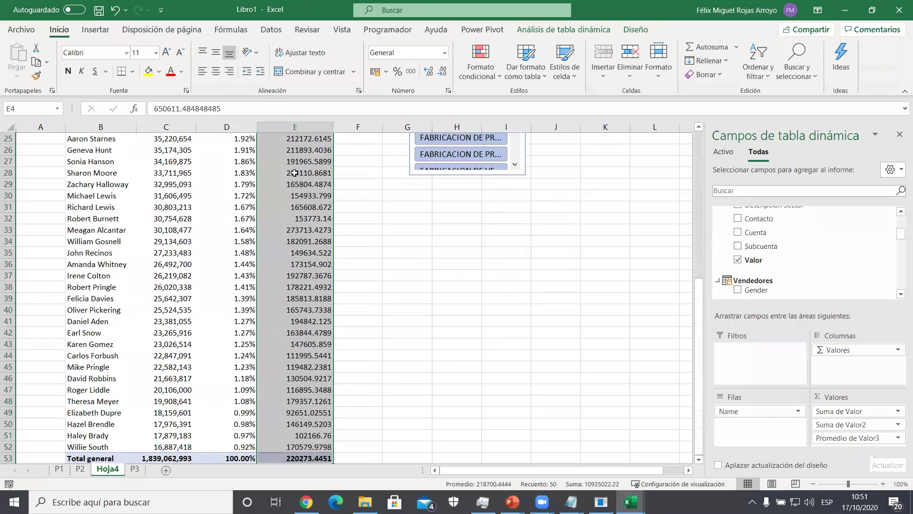
{"action": "left_click", "coordinate": [411, 72]}
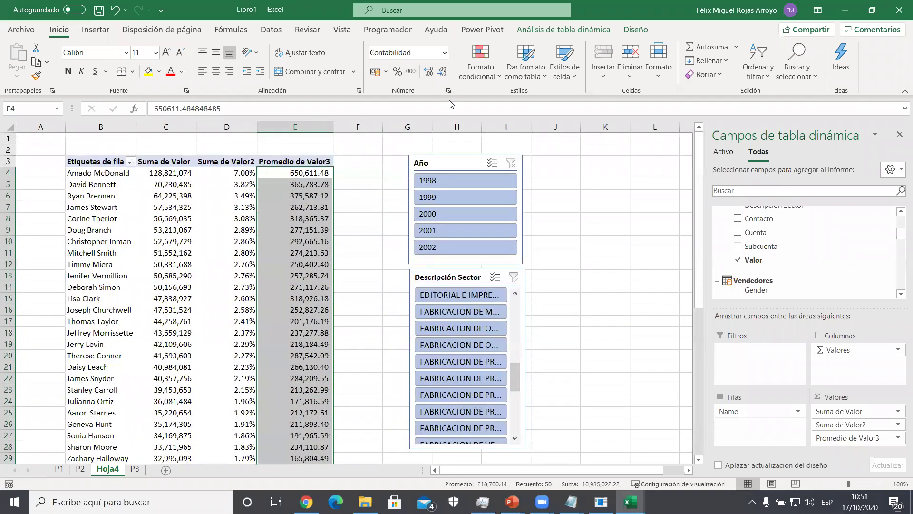
{"action": "left_click", "coordinate": [443, 72]}
{"action": "left_click", "coordinate": [442, 73]}
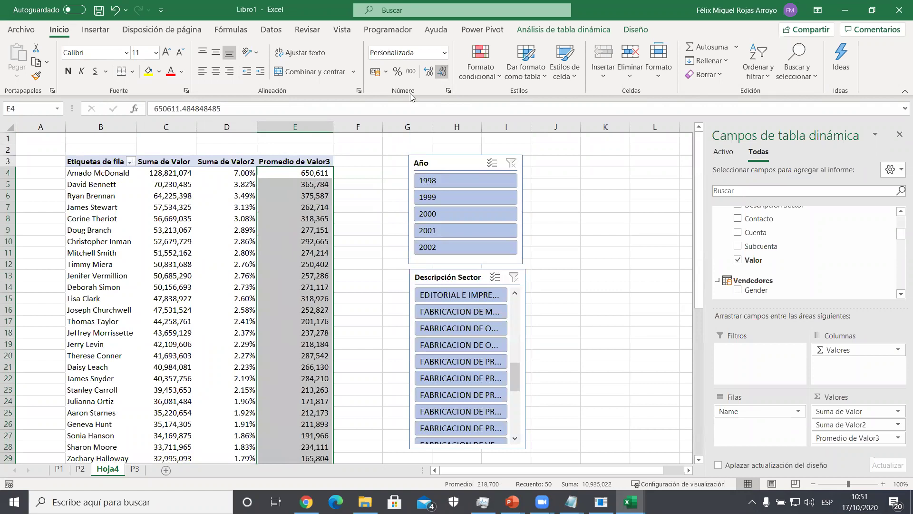
- Shorten the value headers to Promedio and Suma
{"action": "left_click", "coordinate": [276, 162]}
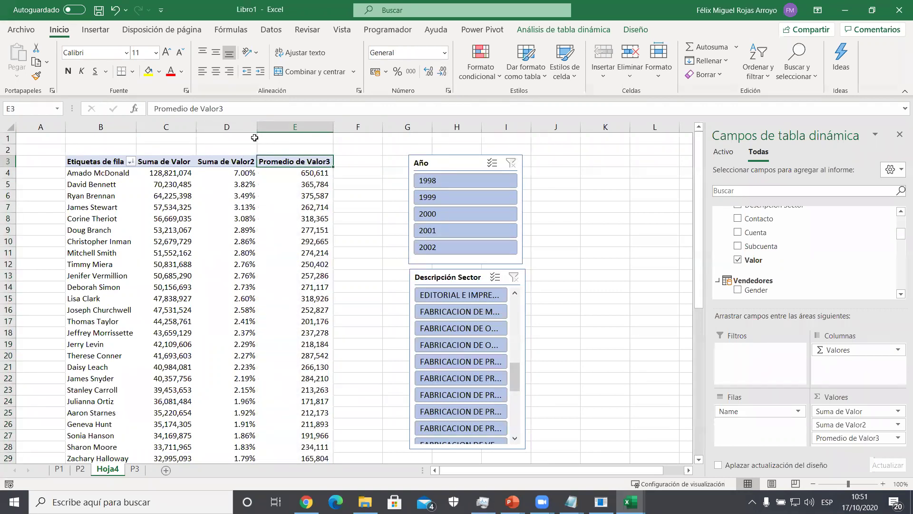
{"action": "left_click_drag", "start_coordinate": [187, 104], "coordinate": [224, 108]}
{"action": "key", "text": "Delete"}
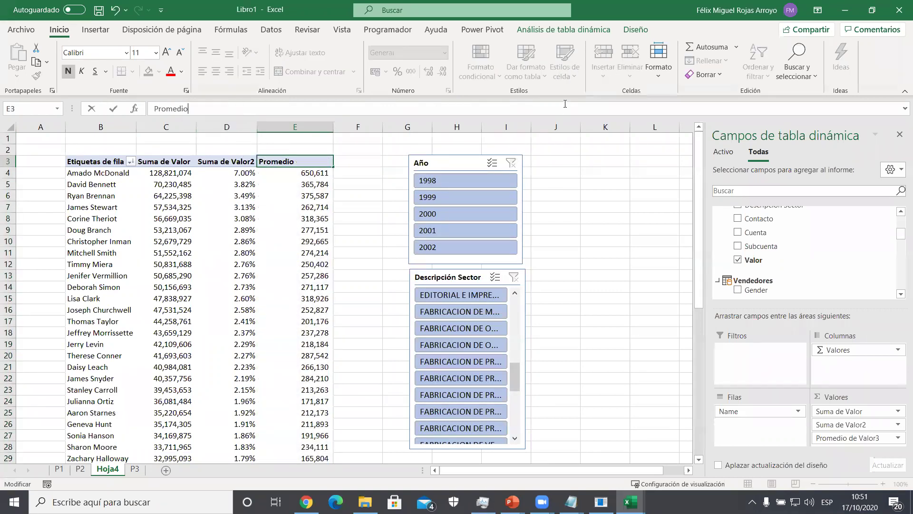
{"action": "key", "text": "Return"}
{"action": "left_click", "coordinate": [155, 164]}
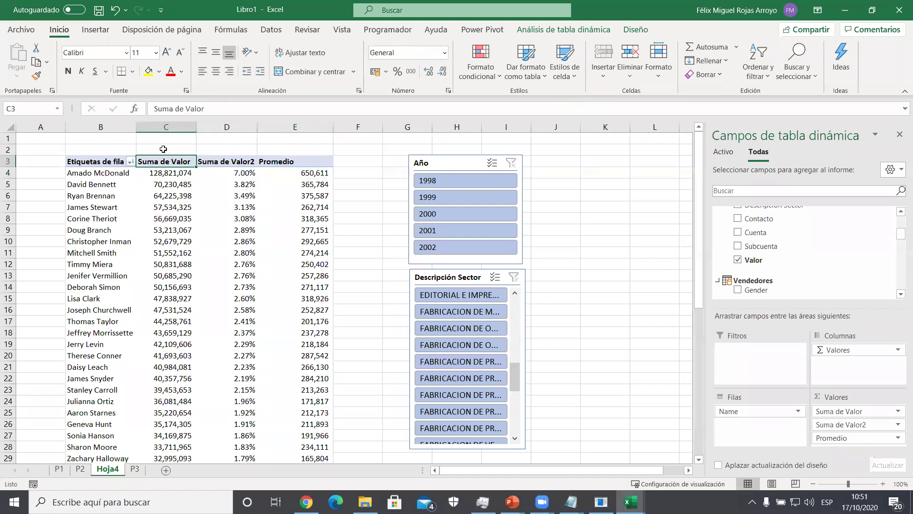
{"action": "left_click_drag", "start_coordinate": [171, 109], "coordinate": [206, 110]}
{"action": "key", "text": "Delete"}
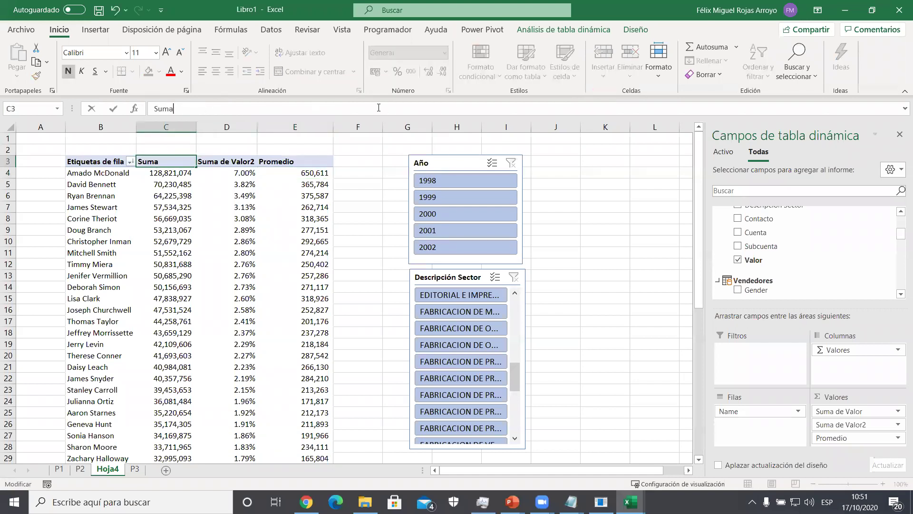
{"action": "key", "text": "Return"}
- Rename the Suma de Valor2 header to % and bring up Diseño's grand totals choices
{"action": "left_click", "coordinate": [229, 166]}
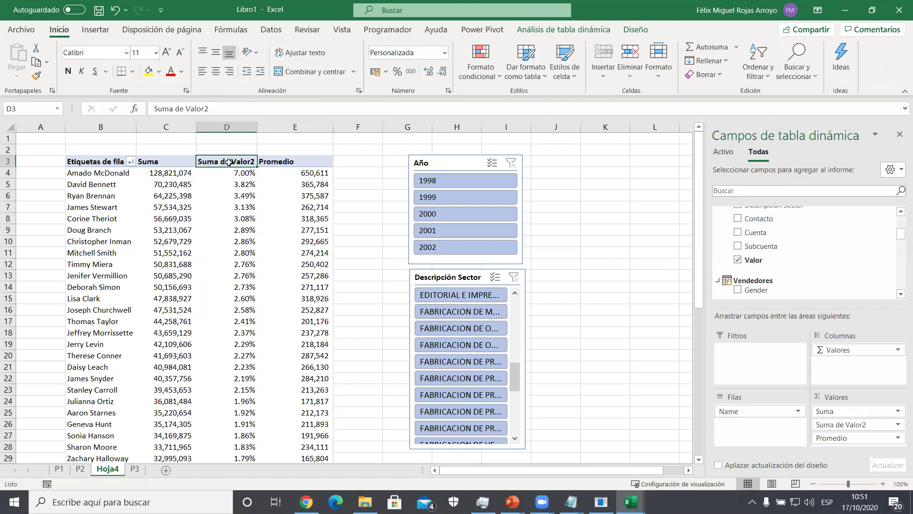
{"action": "left_click_drag", "start_coordinate": [209, 109], "coordinate": [2, 87]}
{"action": "type", "text": "%"}
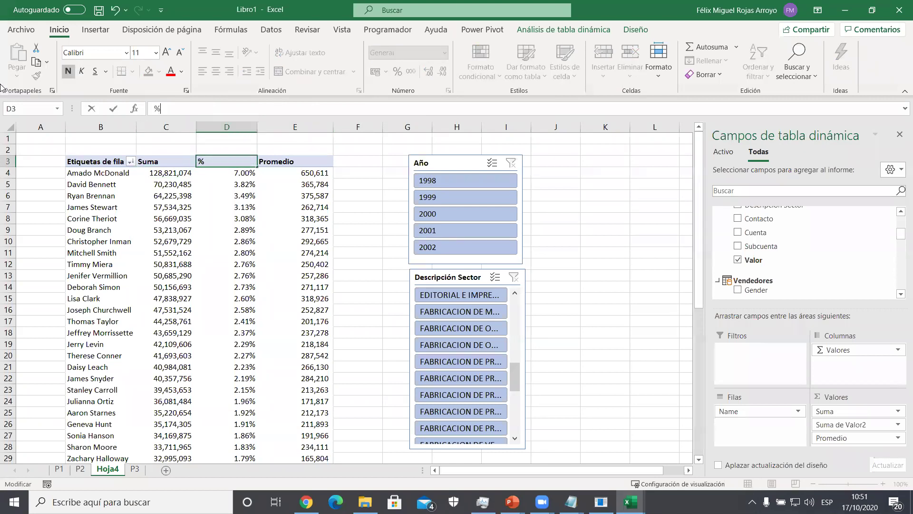
{"action": "key", "text": "Return"}
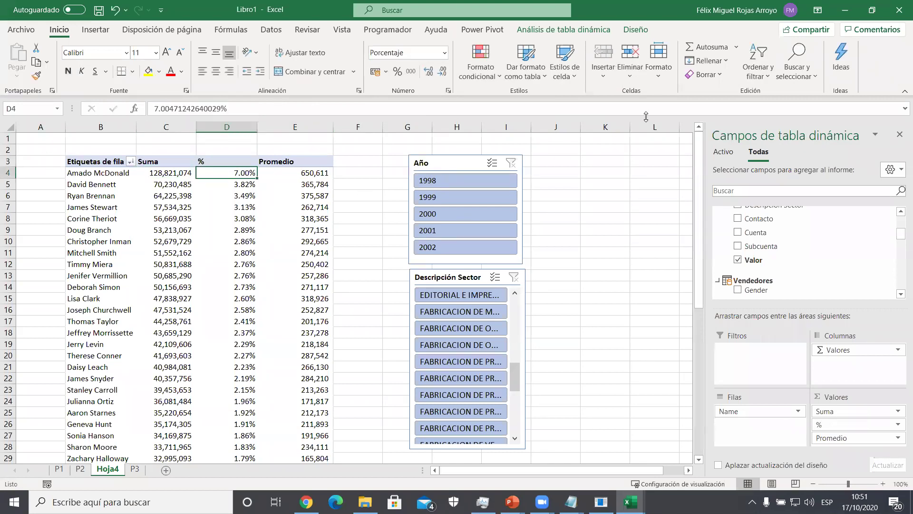
{"action": "left_click", "coordinate": [636, 30]}
{"action": "left_click", "coordinate": [66, 76]}
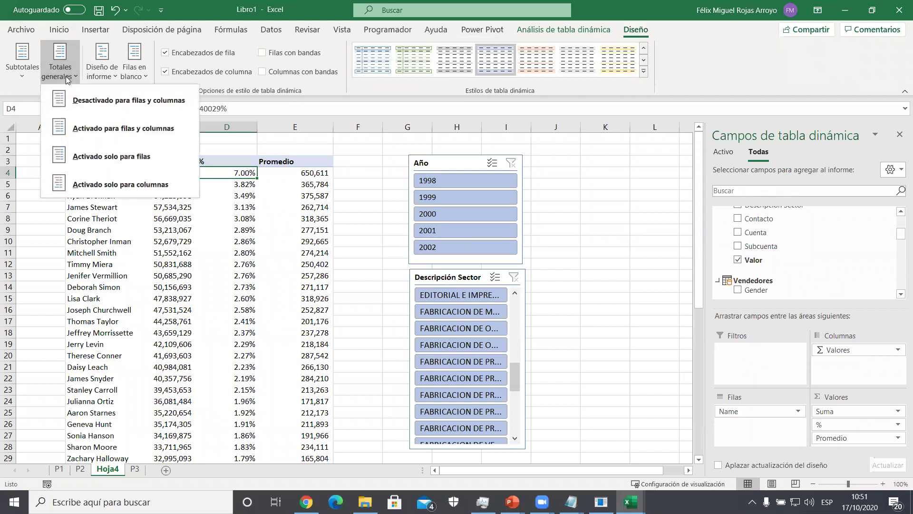
- Turn on grand totals for rows and columns, then resize columns C to E together
{"action": "left_click", "coordinate": [114, 137]}
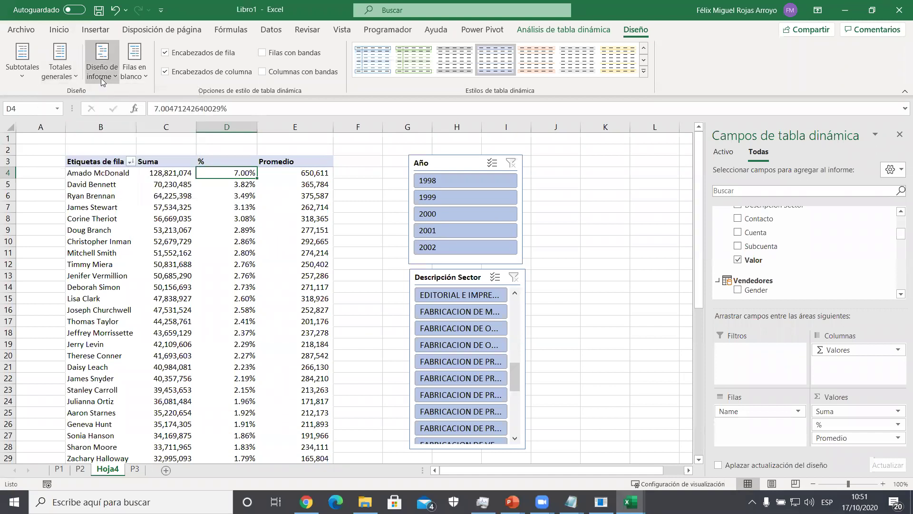
{"action": "left_click", "coordinate": [59, 59]}
{"action": "left_click", "coordinate": [94, 154]}
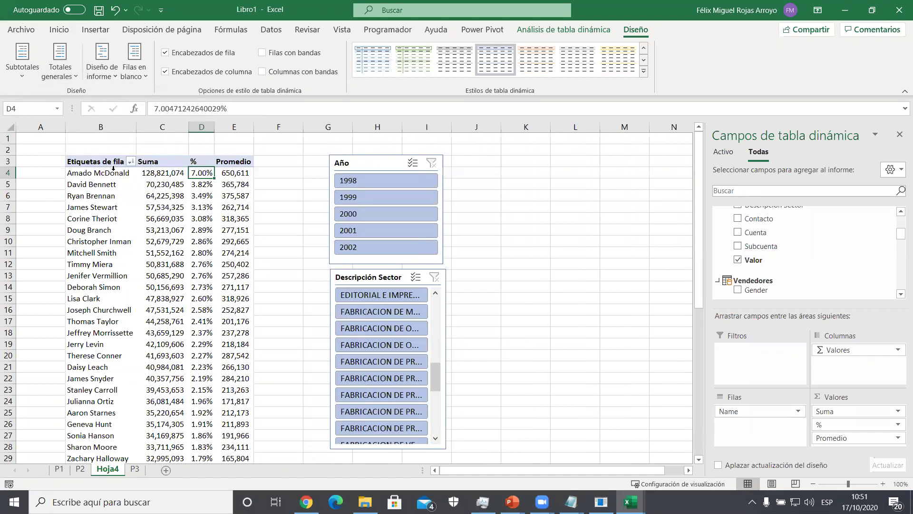
{"action": "left_click", "coordinate": [60, 59]}
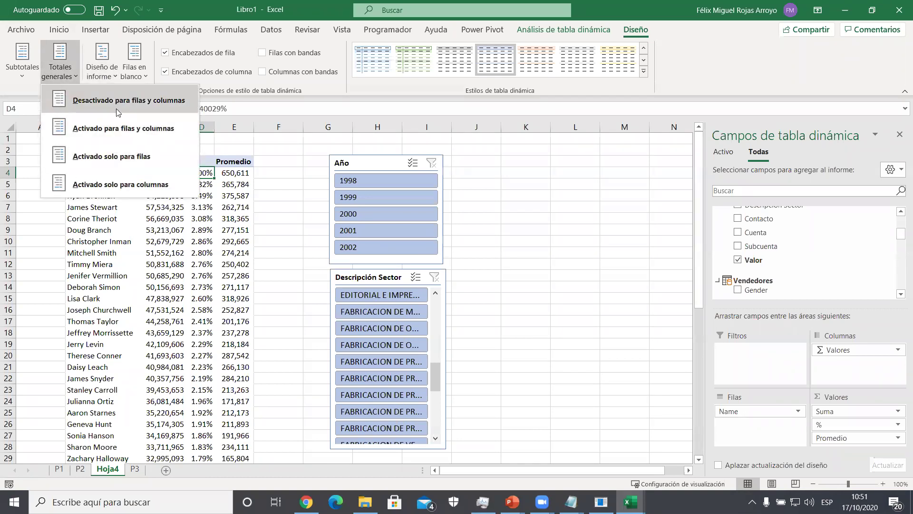
{"action": "left_click", "coordinate": [118, 129]}
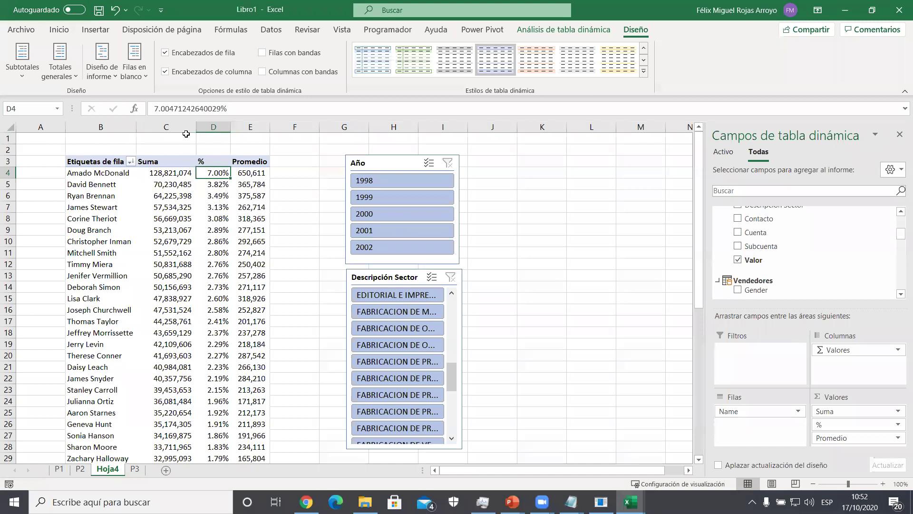
{"action": "left_click_drag", "start_coordinate": [183, 127], "coordinate": [235, 130]}
{"action": "left_click_drag", "start_coordinate": [180, 127], "coordinate": [185, 127]}
- Widen column C so the 1,839,062,993 Total general shows instead of ########
{"action": "left_click", "coordinate": [180, 195]}
{"action": "key", "text": "ctrl+Down"}
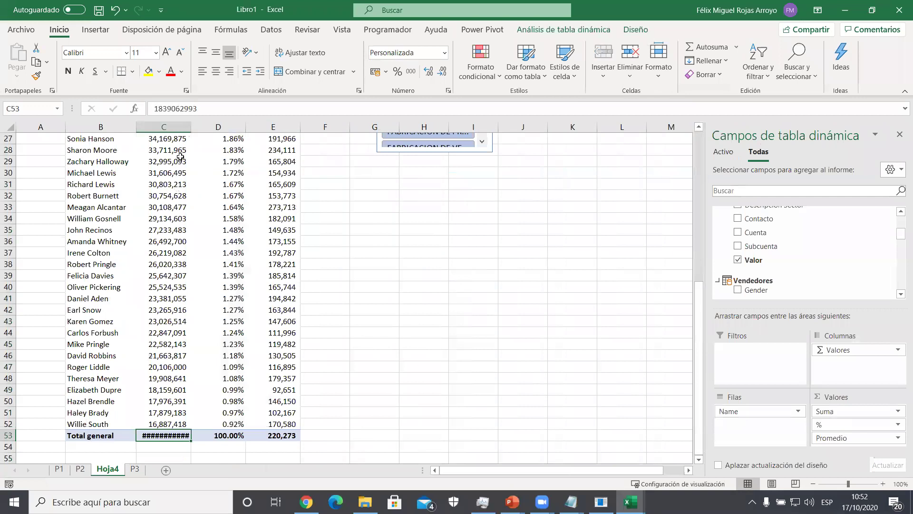
{"action": "left_click_drag", "start_coordinate": [192, 127], "coordinate": [208, 130]}
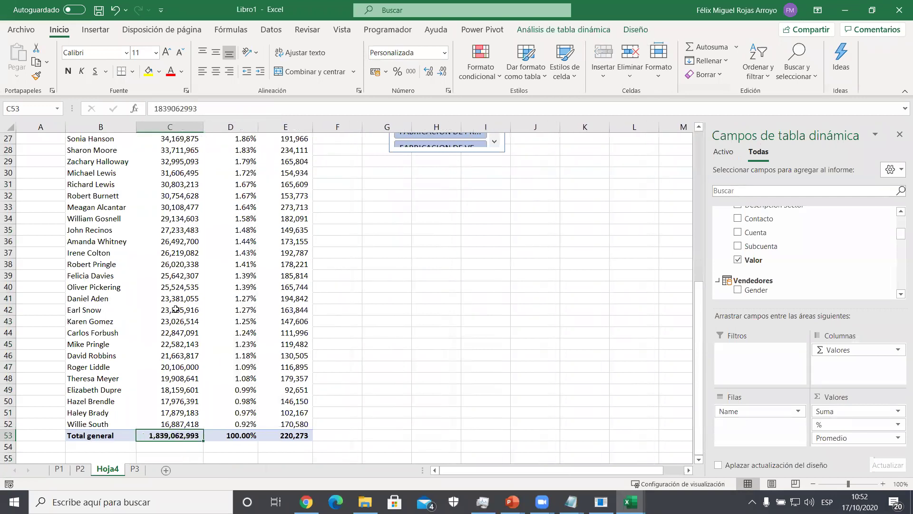
{"action": "scroll", "coordinate": [175, 310], "scroll_direction": "up", "scroll_amount": 3}
{"action": "scroll", "coordinate": [169, 333], "scroll_direction": "down", "scroll_amount": 4}
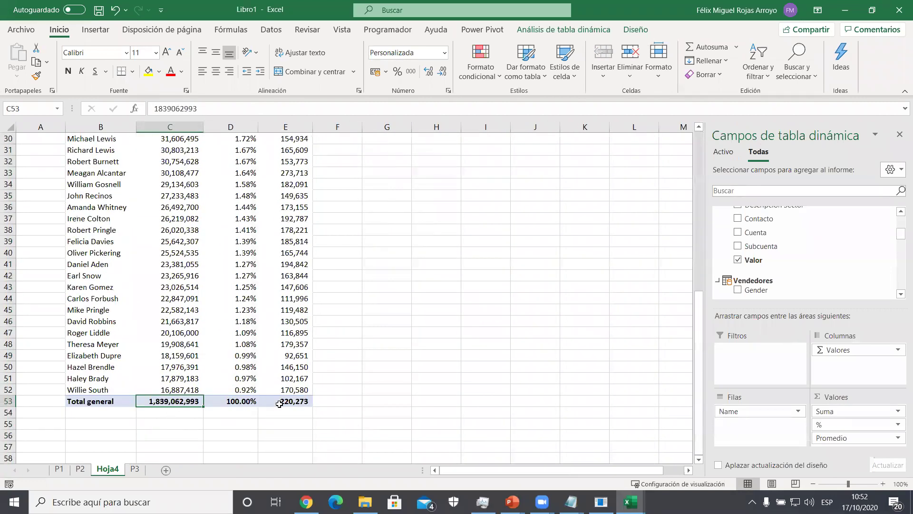
- Check the Total general row: 100.00% in D53 and the 220,273 Promedio, reviewing the Promedio column
{"action": "mouse_move", "coordinate": [279, 404]}
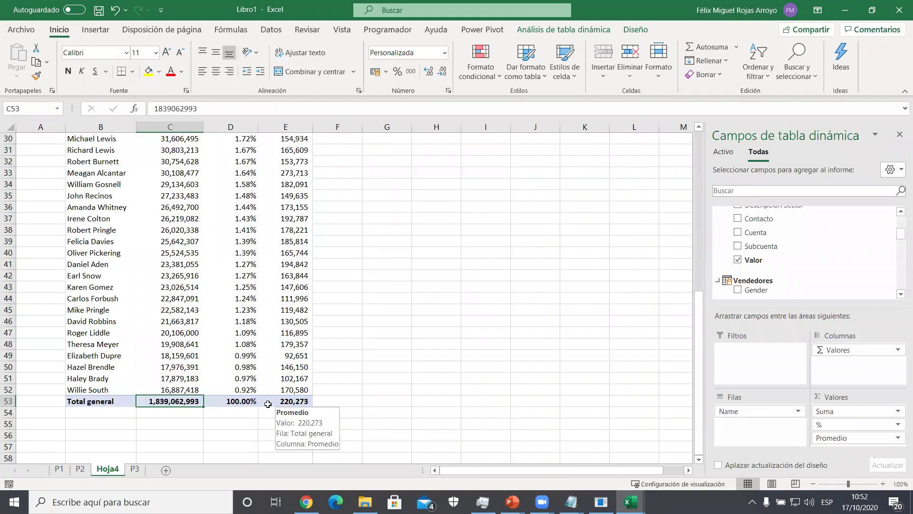
{"action": "left_click", "coordinate": [239, 400]}
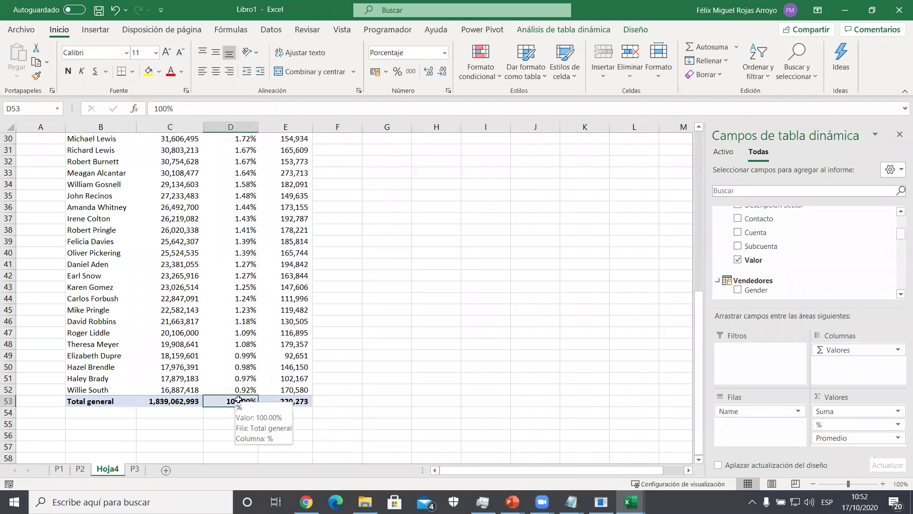
{"action": "left_click", "coordinate": [275, 400]}
{"action": "mouse_move", "coordinate": [276, 385]}
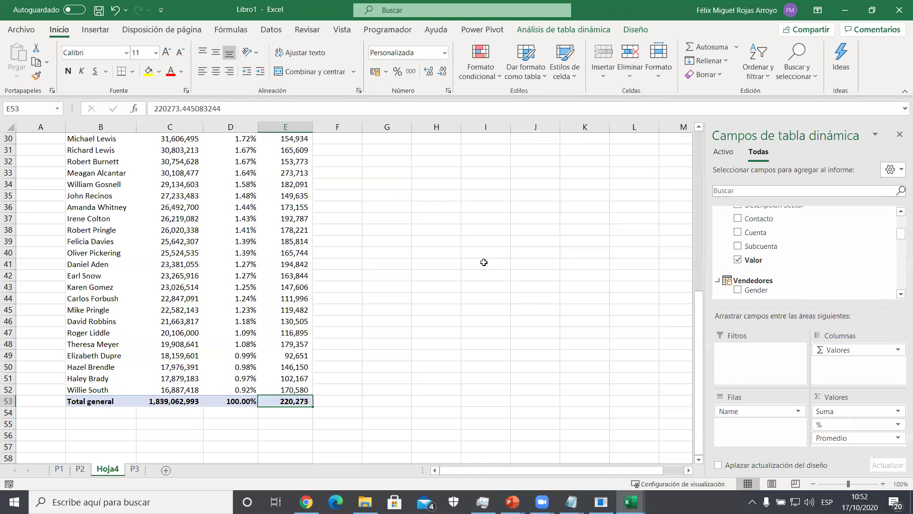
{"action": "left_click", "coordinate": [285, 390]}
{"action": "key", "text": "ctrl+shift+Up"}
{"action": "key", "text": "shift+Down"}
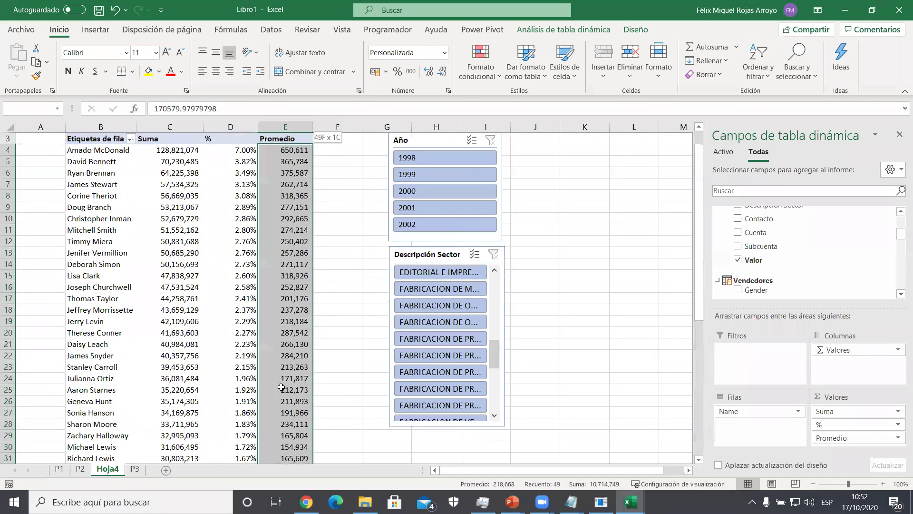
{"action": "scroll", "coordinate": [309, 428], "scroll_direction": "down", "scroll_amount": 3}
{"action": "scroll", "coordinate": [322, 418], "scroll_direction": "down", "scroll_amount": 9}
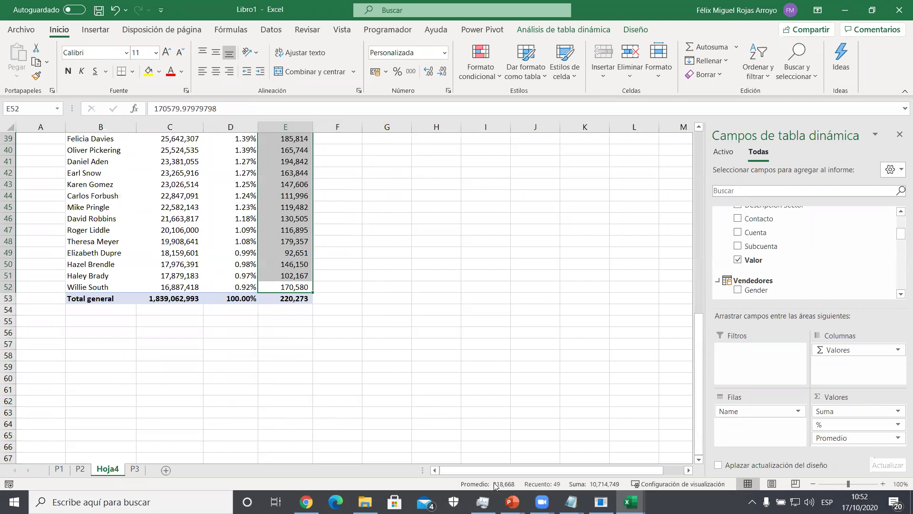
{"action": "mouse_move", "coordinate": [279, 298]}
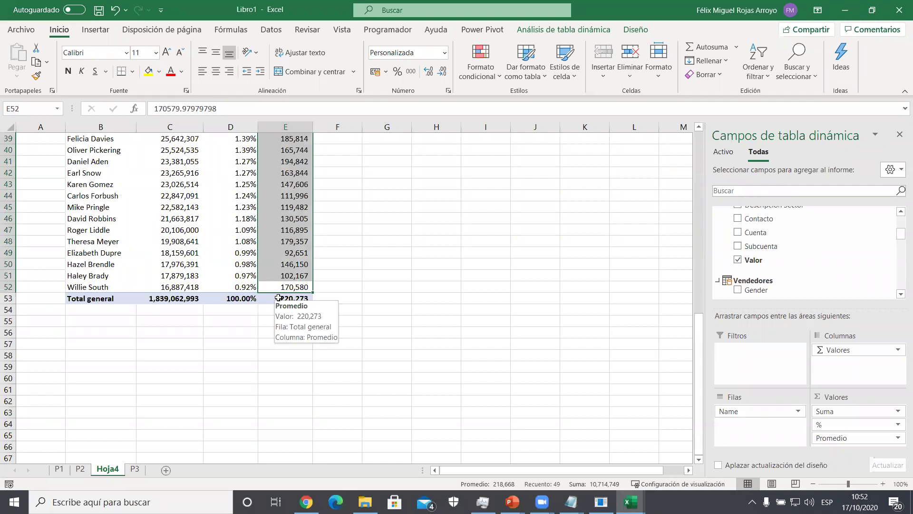
{"action": "left_click", "coordinate": [279, 299]}
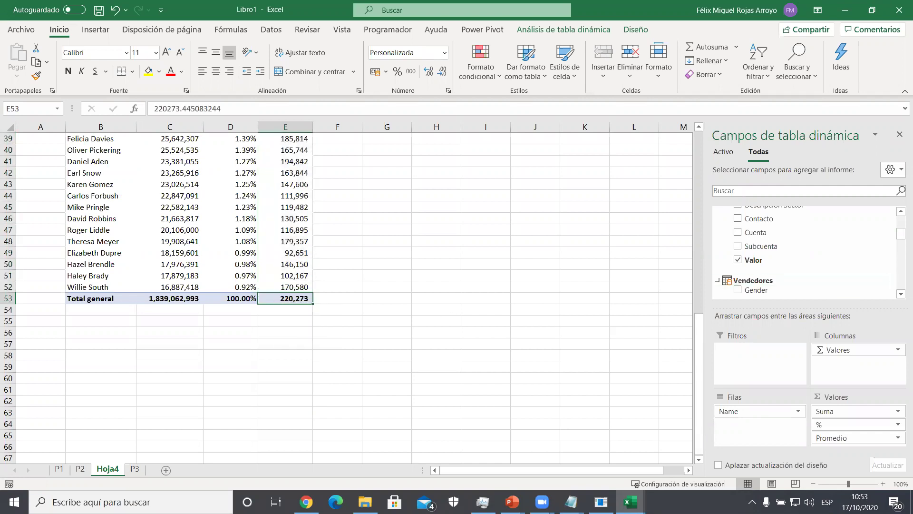
{"action": "scroll", "coordinate": [289, 206], "scroll_direction": "up", "scroll_amount": 12}
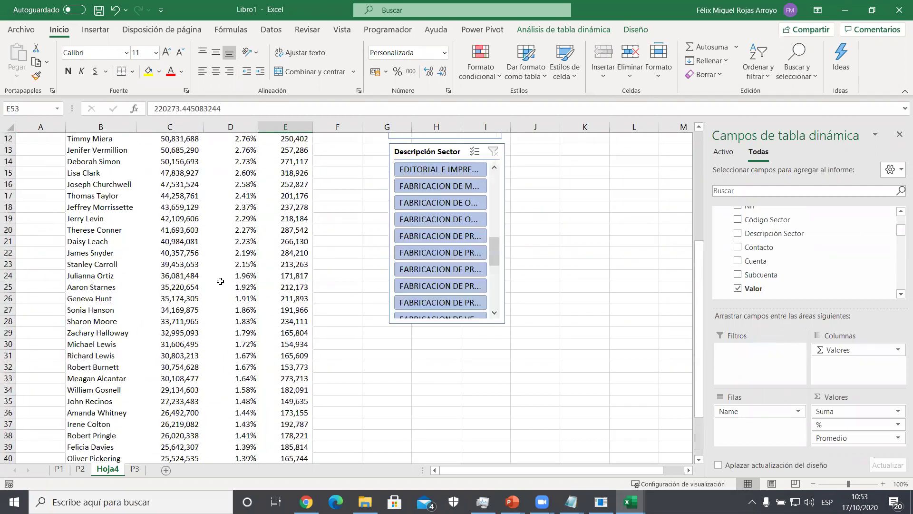
- Add Valor to the pivot values again and move both slicers further right
{"action": "left_click", "coordinate": [289, 207]}
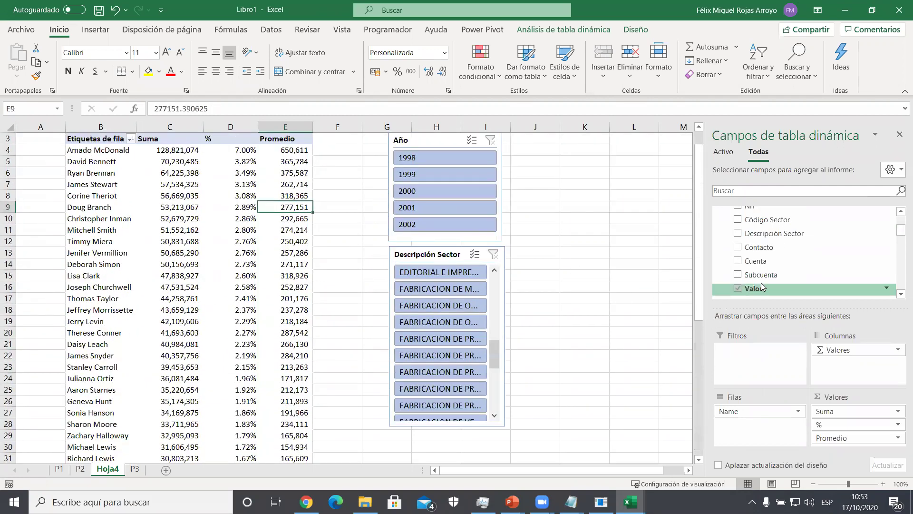
{"action": "left_click_drag", "start_coordinate": [768, 289], "coordinate": [843, 447]}
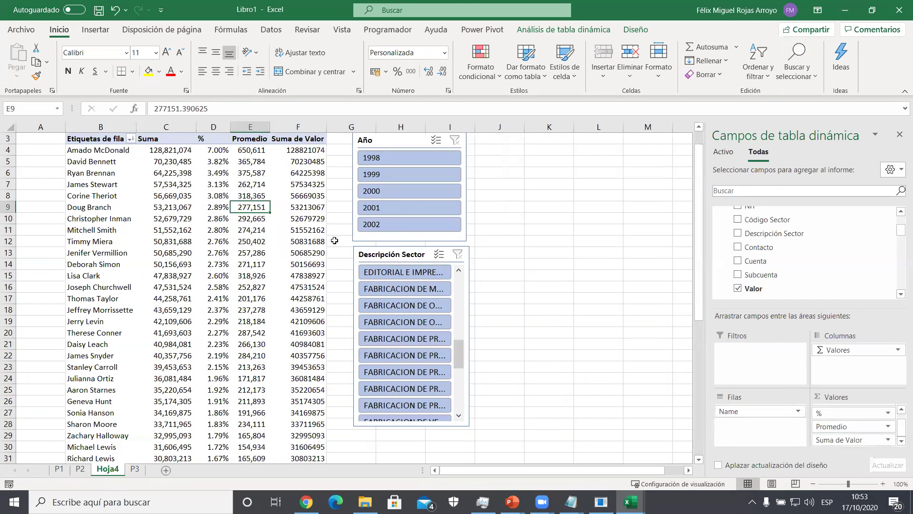
{"action": "scroll", "coordinate": [334, 240], "scroll_direction": "up", "scroll_amount": 1}
{"action": "left_click_drag", "start_coordinate": [384, 166], "coordinate": [496, 167]}
{"action": "left_click_drag", "start_coordinate": [409, 278], "coordinate": [519, 279]}
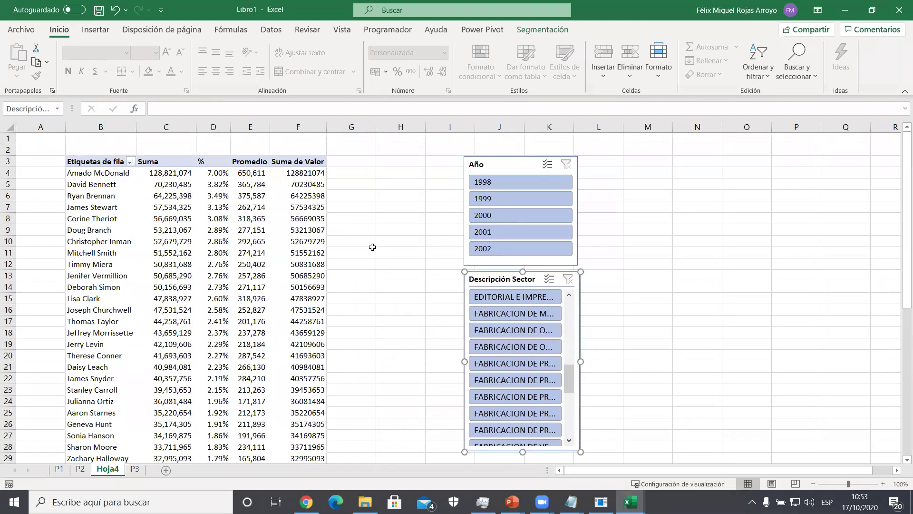
- Format the new Suma de Valor column with thousands separators and no decimals
{"action": "left_click", "coordinate": [297, 204]}
{"action": "left_click", "coordinate": [297, 175]}
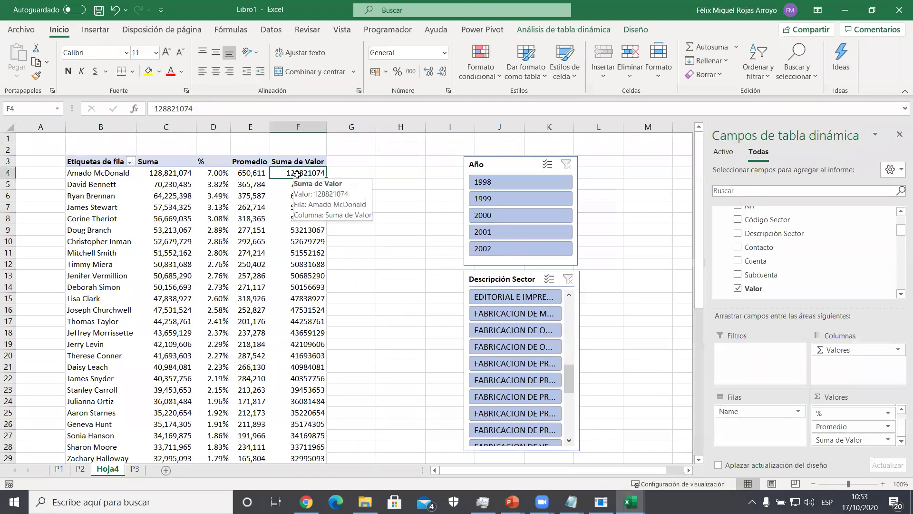
{"action": "key", "text": "ctrl+shift+Down"}
{"action": "left_click", "coordinate": [411, 71]}
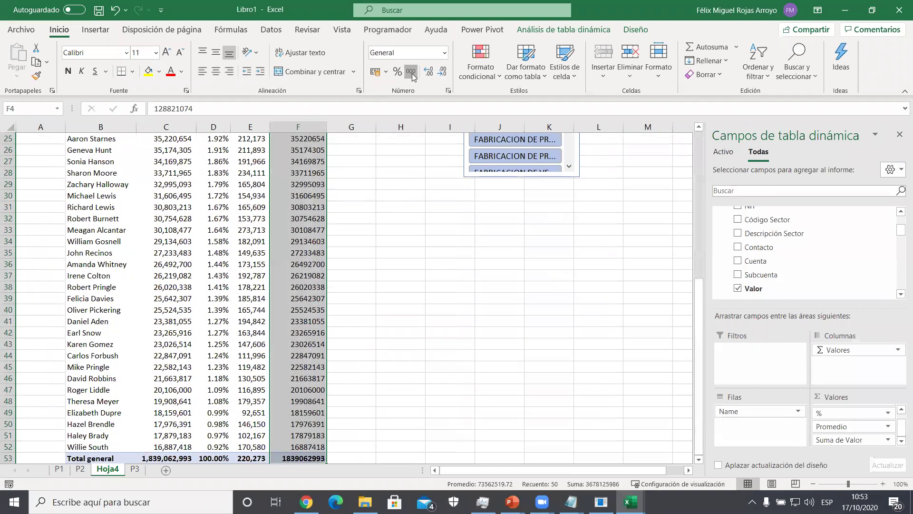
{"action": "left_click", "coordinate": [438, 73]}
{"action": "left_click", "coordinate": [438, 74]}
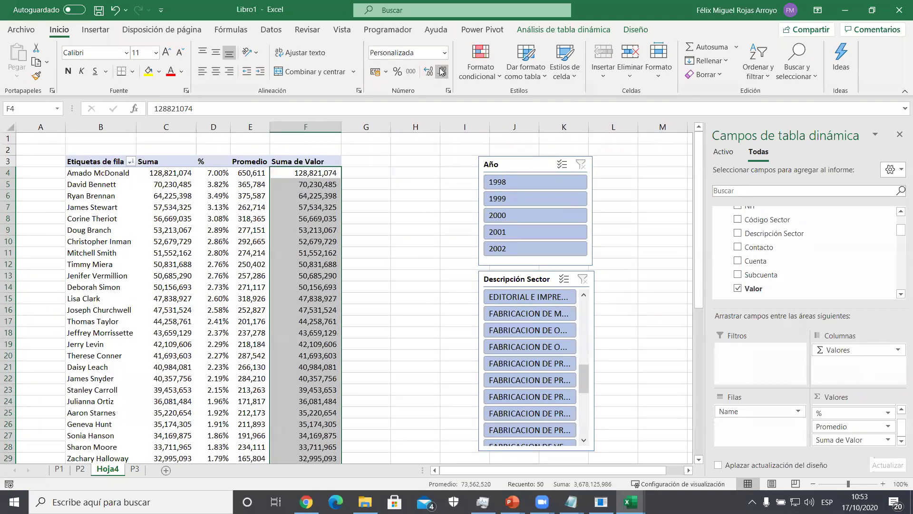
- Show the Suma de Valor column as a running total based on Name
{"action": "left_click", "coordinate": [302, 195]}
{"action": "right_click", "coordinate": [301, 195]}
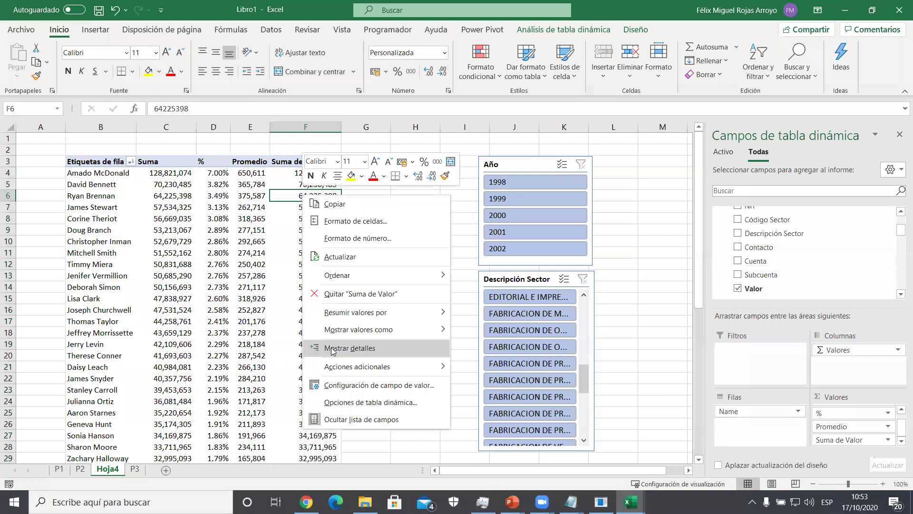
{"action": "mouse_move", "coordinate": [421, 318]}
{"action": "mouse_move", "coordinate": [428, 337]}
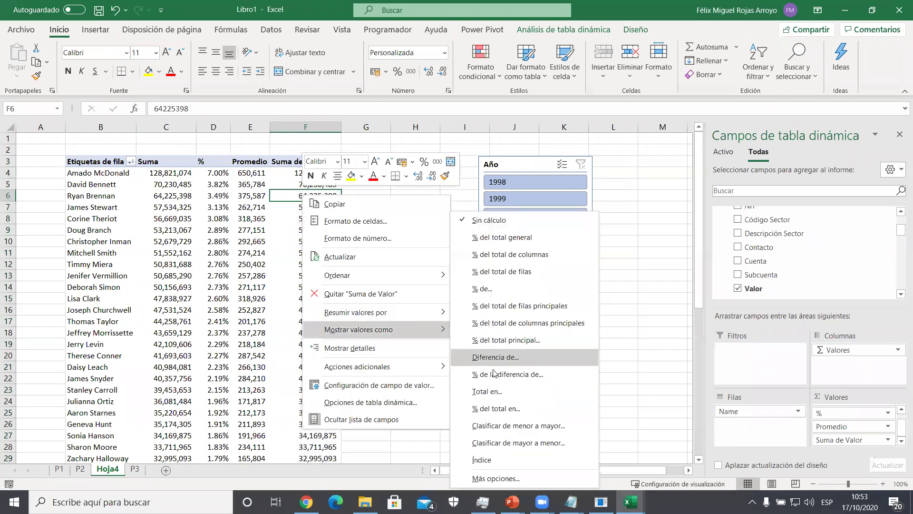
{"action": "left_click", "coordinate": [493, 392]}
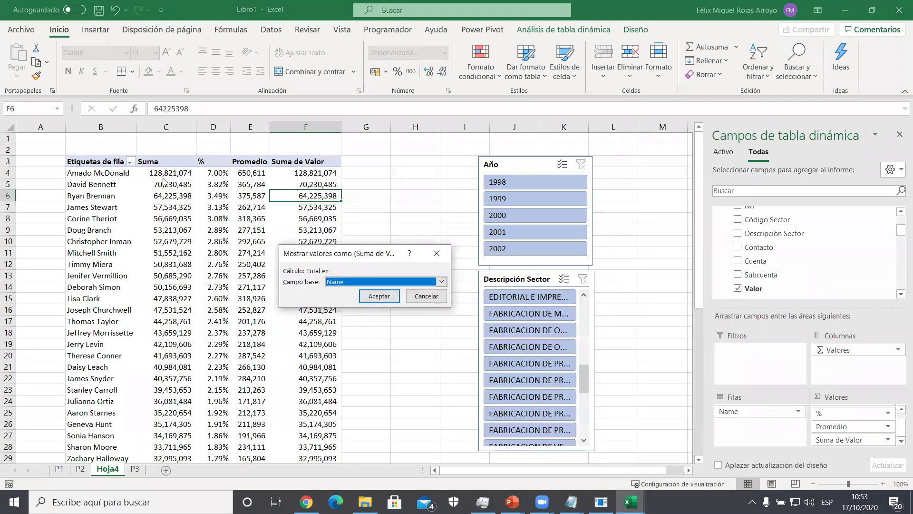
{"action": "left_click", "coordinate": [386, 299]}
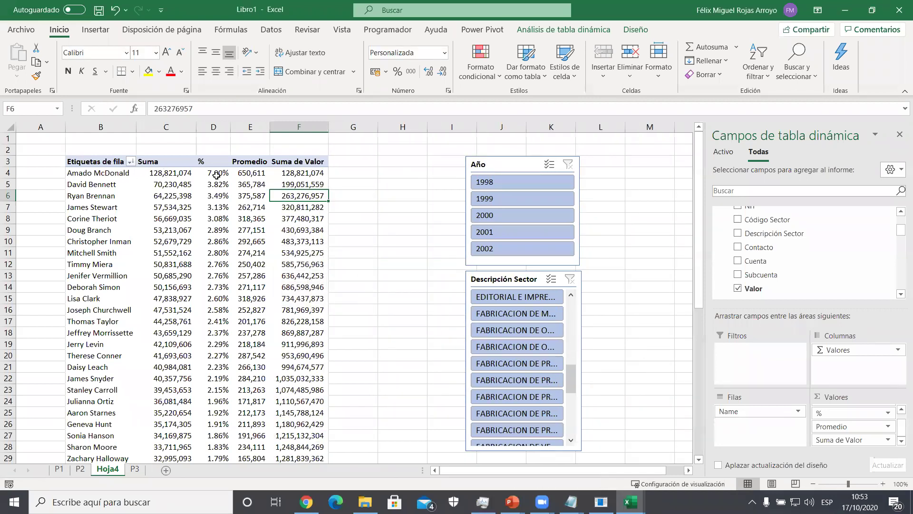
- Verify the running total values, confirming the last equals the 1,839,062,993 grand total
{"action": "left_click", "coordinate": [282, 173]}
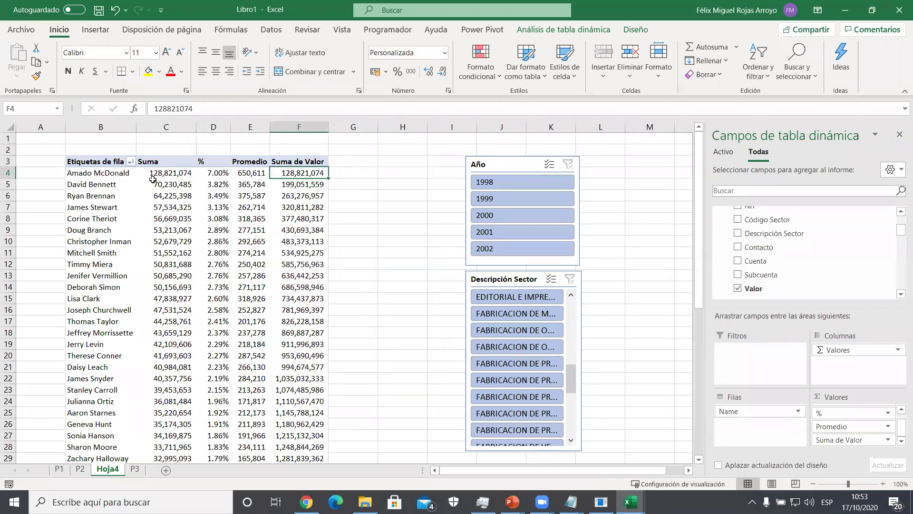
{"action": "left_click_drag", "start_coordinate": [153, 175], "coordinate": [157, 185]}
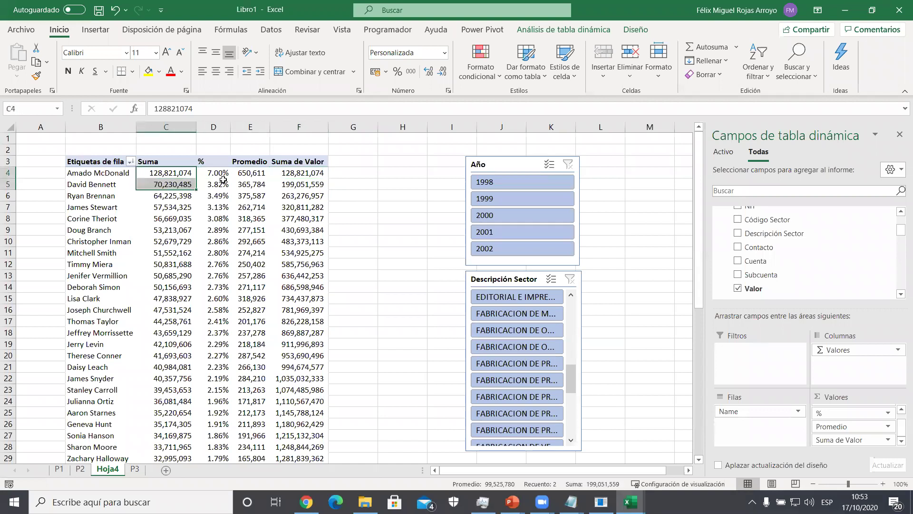
{"action": "left_click", "coordinate": [299, 184]}
{"action": "scroll", "coordinate": [298, 309], "scroll_direction": "down", "scroll_amount": 4}
{"action": "scroll", "coordinate": [298, 309], "scroll_direction": "down", "scroll_amount": 7}
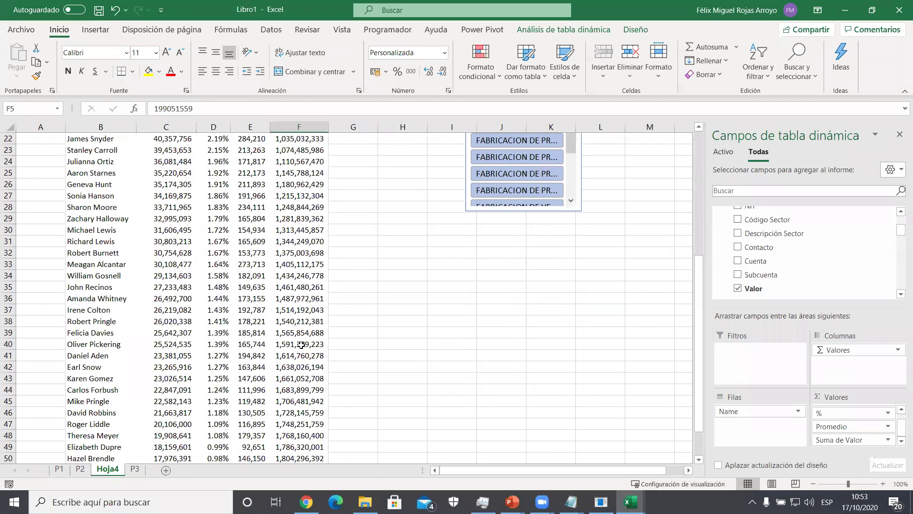
{"action": "left_click", "coordinate": [299, 344]}
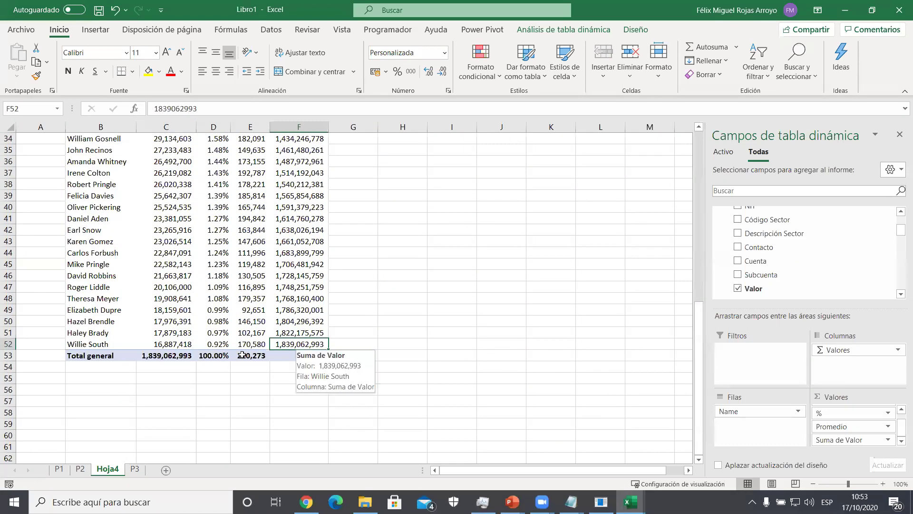
{"action": "left_click", "coordinate": [157, 357], "text": "ctrl"}
{"action": "scroll", "coordinate": [156, 357], "scroll_direction": "up", "scroll_amount": 11}
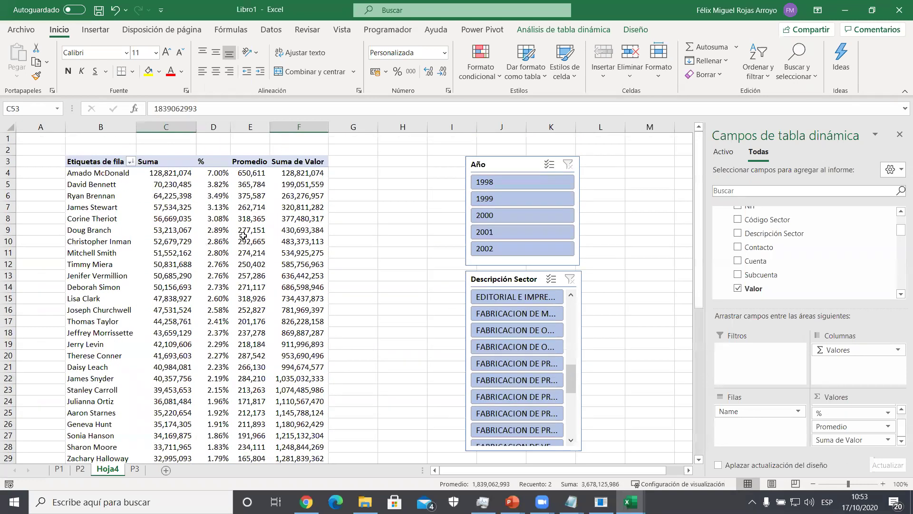
{"action": "left_click", "coordinate": [305, 193]}
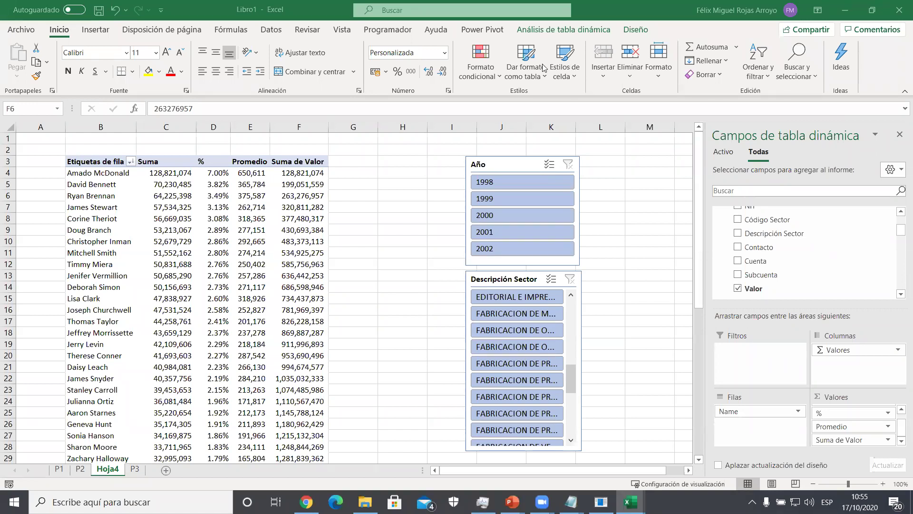
- Add the Cuentas Descripción field to the pivot rows beneath Name
{"action": "left_click", "coordinate": [129, 209]}
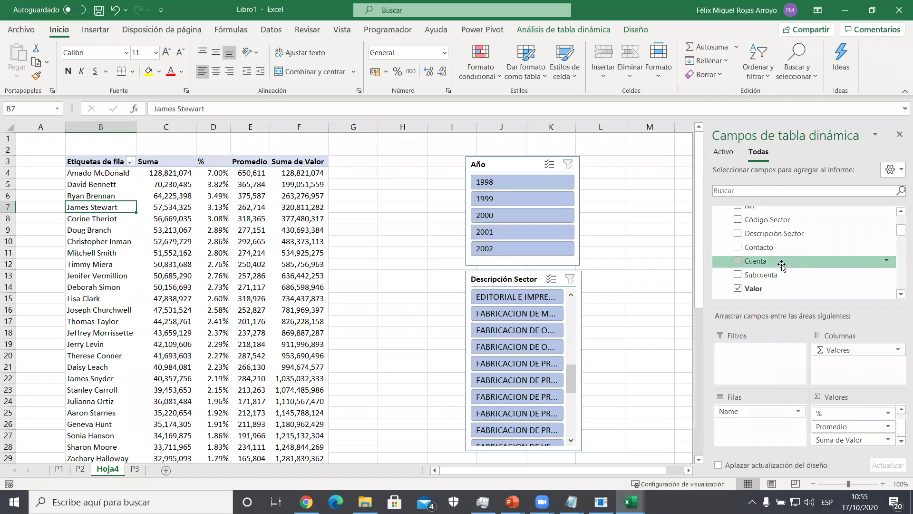
{"action": "scroll", "coordinate": [779, 257], "scroll_direction": "up", "scroll_amount": 3}
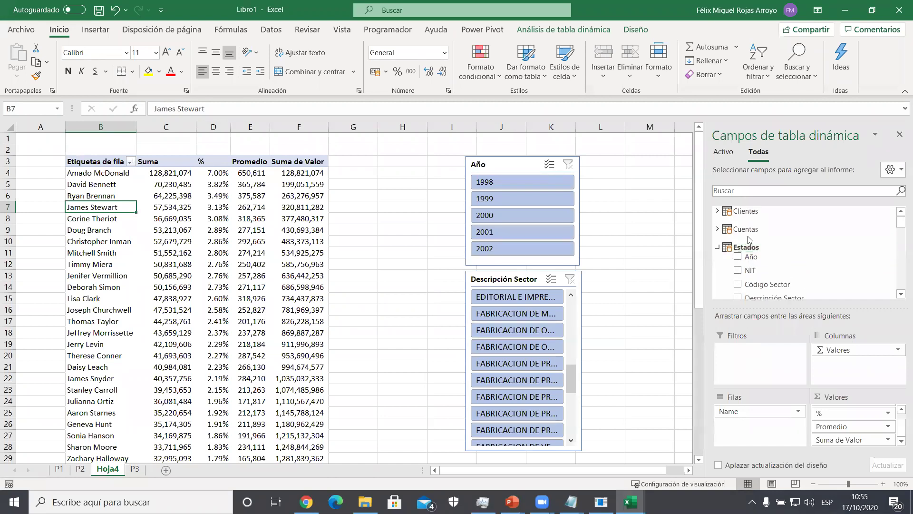
{"action": "left_click", "coordinate": [720, 230]}
{"action": "left_click_drag", "start_coordinate": [763, 252], "coordinate": [756, 419]}
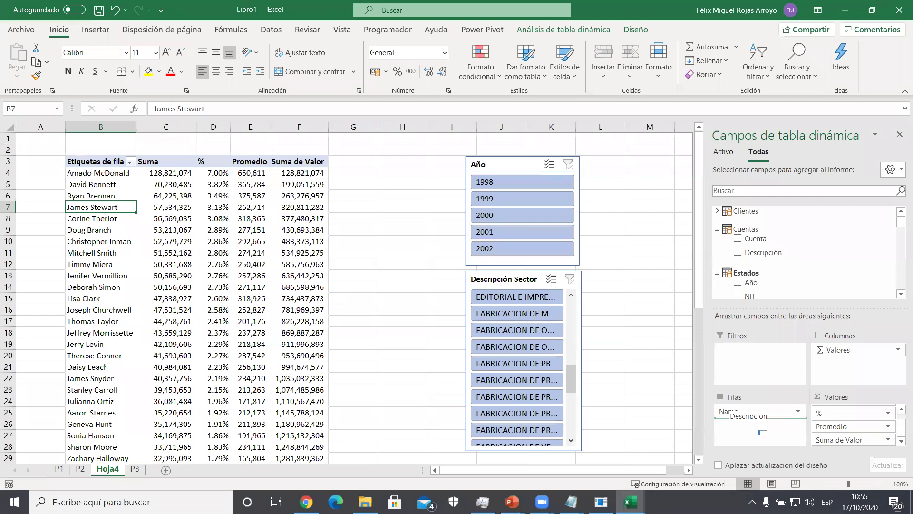
{"action": "left_click_drag", "start_coordinate": [759, 425], "coordinate": [758, 426]}
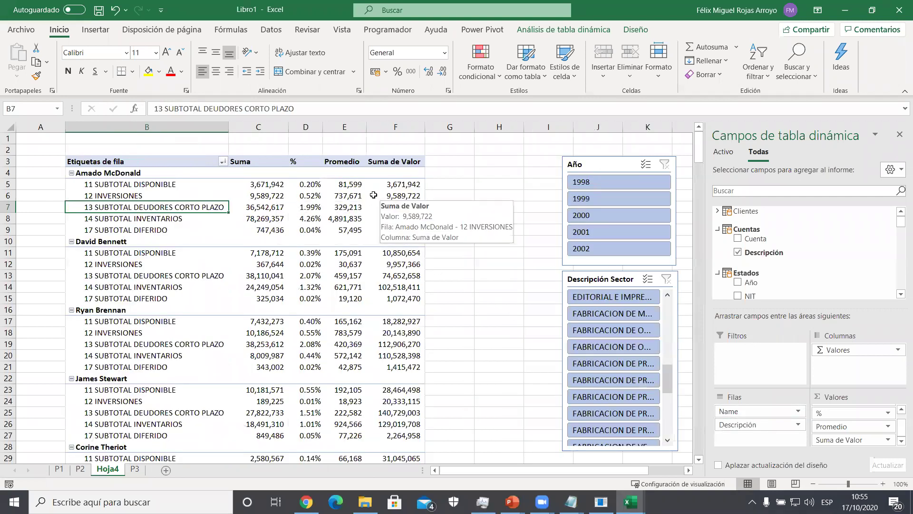
{"action": "mouse_move", "coordinate": [304, 187]}
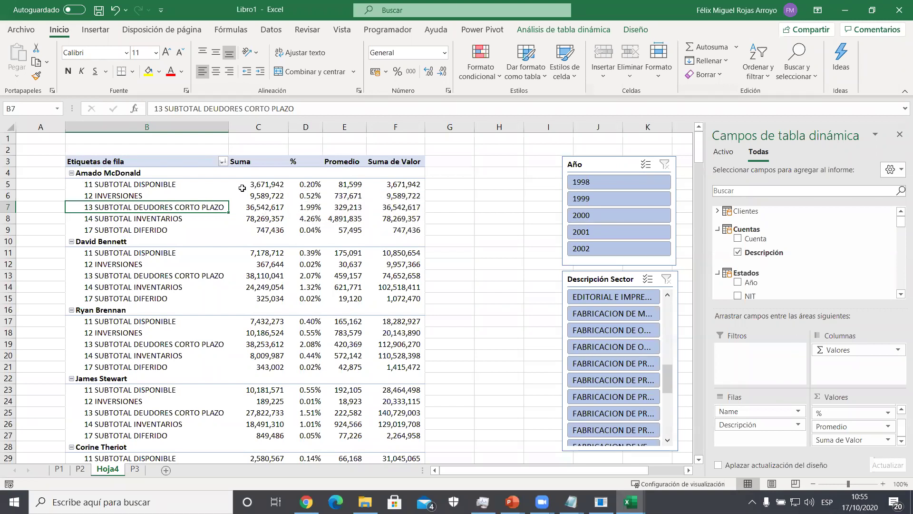
{"action": "left_click", "coordinate": [118, 175]}
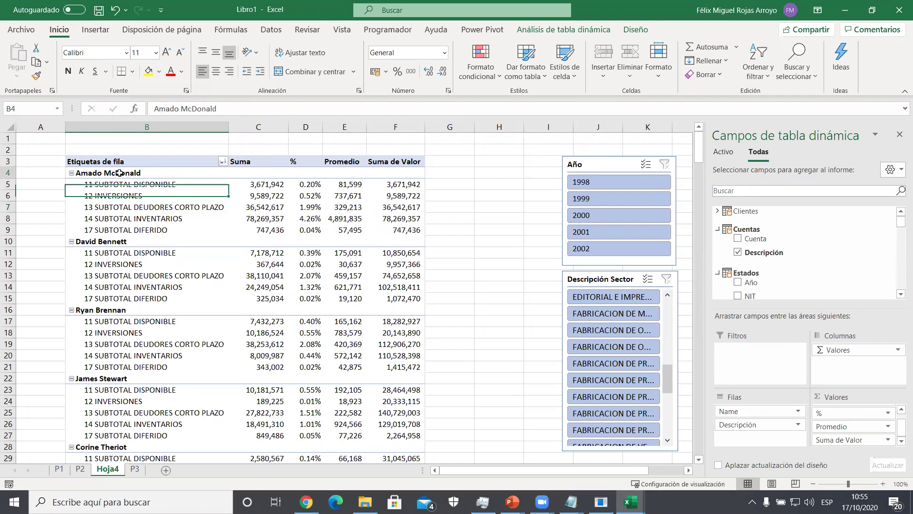
{"action": "left_click_drag", "start_coordinate": [121, 183], "coordinate": [124, 227]}
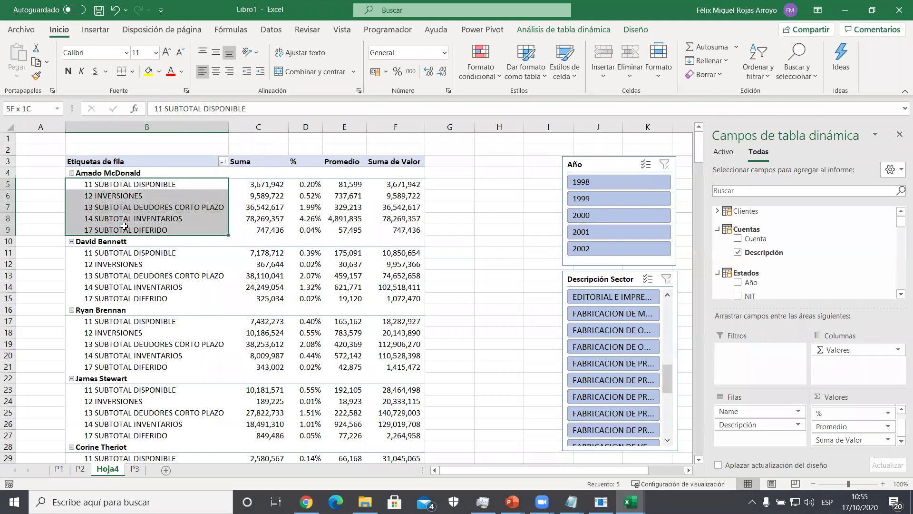
{"action": "left_click_drag", "start_coordinate": [253, 188], "coordinate": [257, 228]}
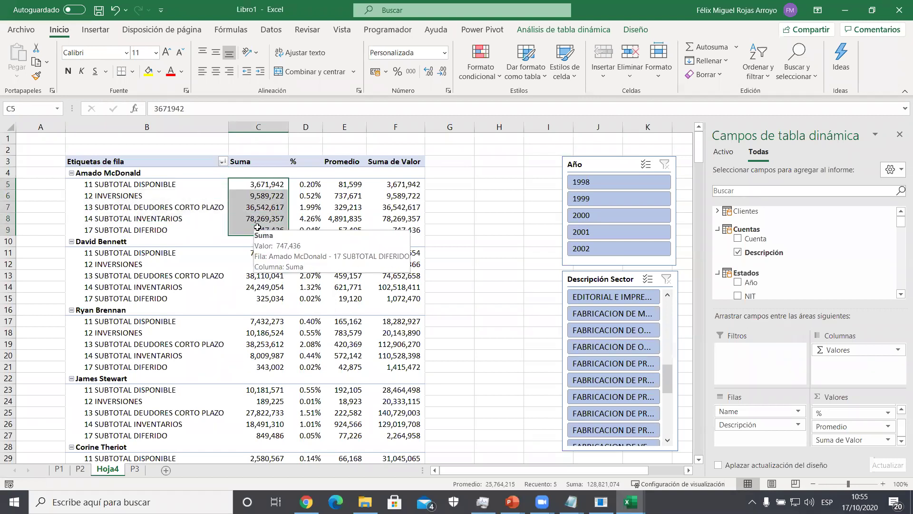
{"action": "left_click_drag", "start_coordinate": [196, 187], "coordinate": [202, 230]}
{"action": "left_click", "coordinate": [307, 185]}
{"action": "left_click_drag", "start_coordinate": [308, 185], "coordinate": [308, 230]}
{"action": "left_click_drag", "start_coordinate": [266, 186], "coordinate": [264, 230]}
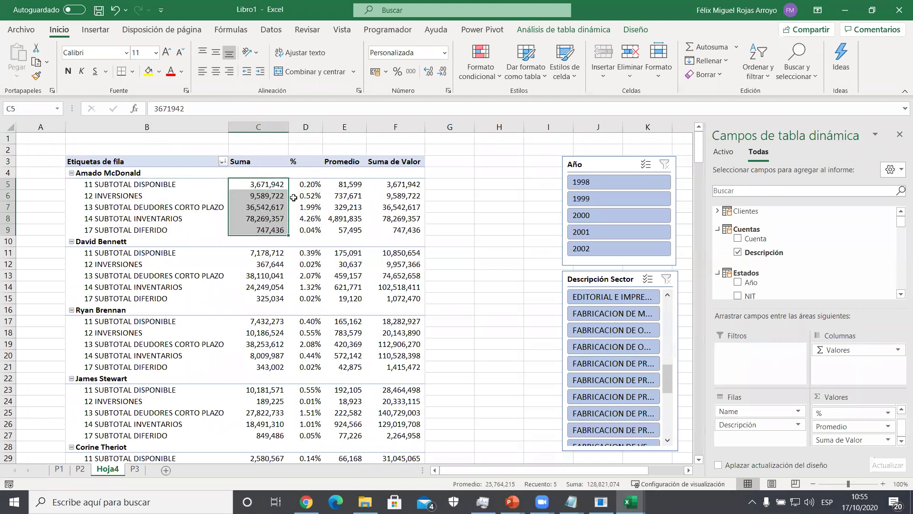
{"action": "left_click_drag", "start_coordinate": [304, 186], "coordinate": [307, 231]}
{"action": "scroll", "coordinate": [304, 242], "scroll_direction": "down", "scroll_amount": 1}
{"action": "scroll", "coordinate": [302, 249], "scroll_direction": "up", "scroll_amount": 1}
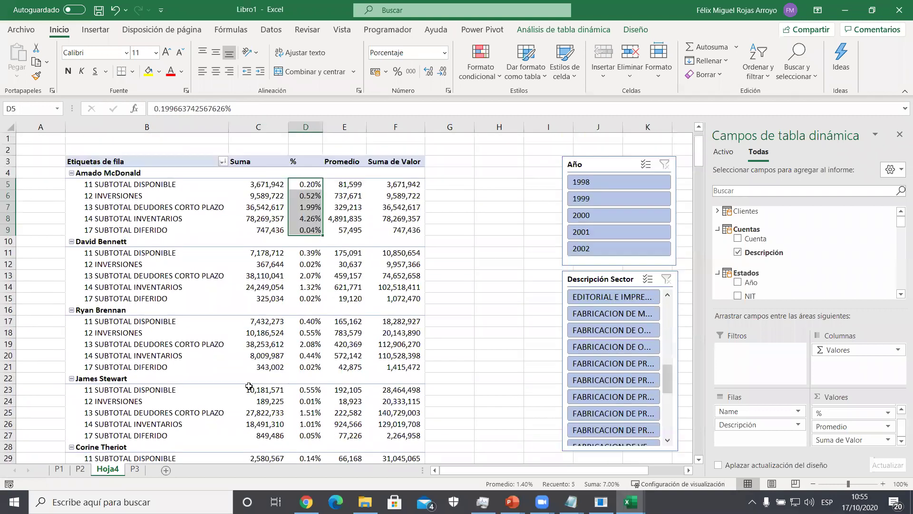
{"action": "left_click", "coordinate": [312, 210]}
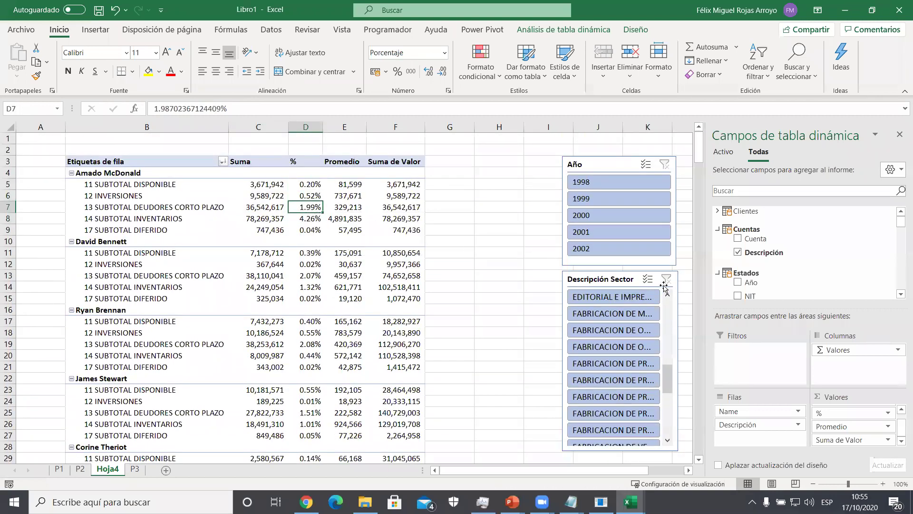
{"action": "scroll", "coordinate": [778, 244], "scroll_direction": "down", "scroll_amount": 3}
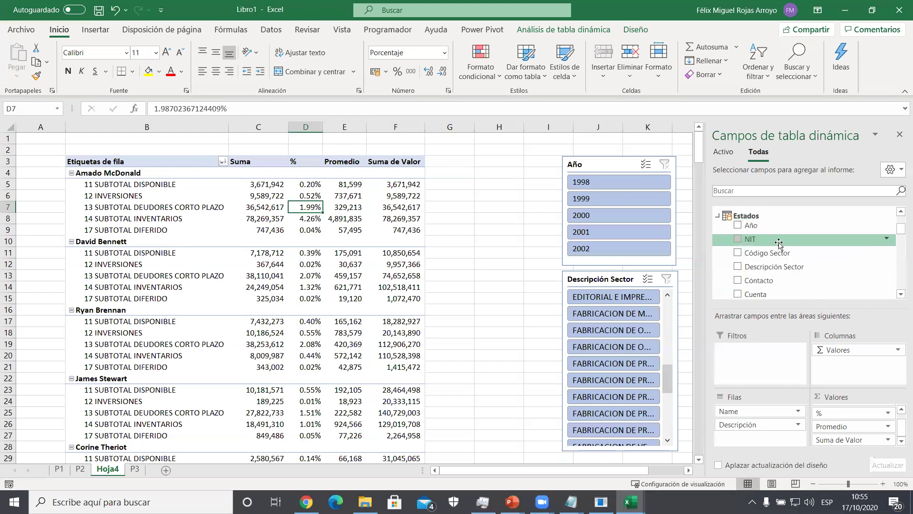
{"action": "mouse_move", "coordinate": [765, 269]}
{"action": "left_mouse_down"}
{"action": "mouse_move", "coordinate": [819, 403]}
{"action": "mouse_move", "coordinate": [851, 440]}
{"action": "mouse_move", "coordinate": [851, 409]}
{"action": "mouse_move", "coordinate": [854, 435]}
{"action": "mouse_move", "coordinate": [844, 428]}
{"action": "left_mouse_up"}
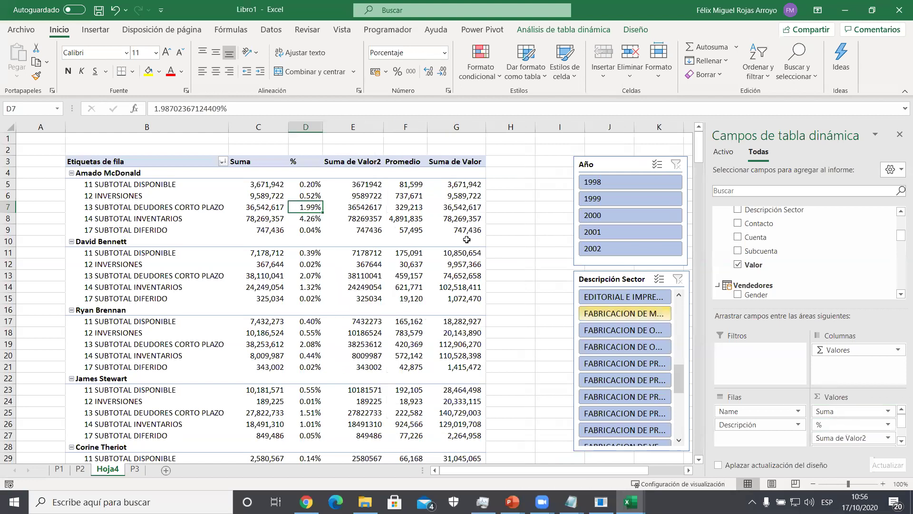
{"action": "left_click", "coordinate": [346, 164]}
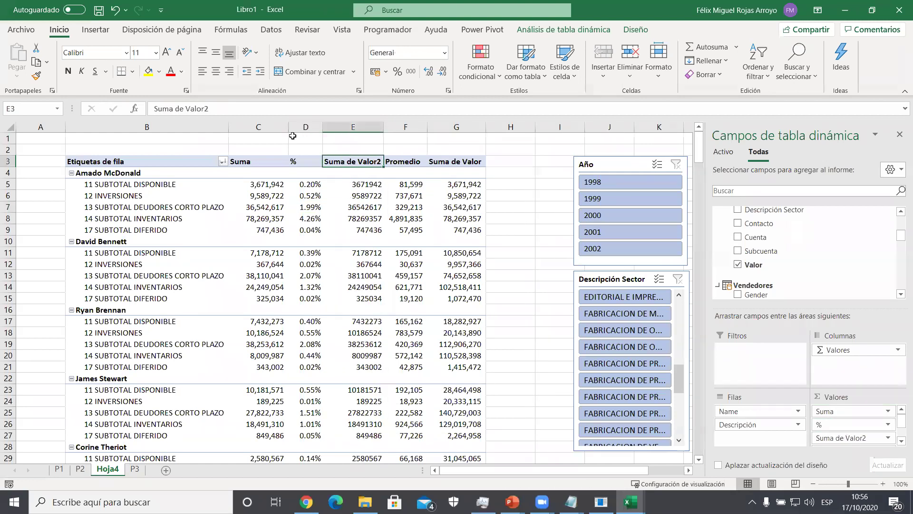
{"action": "key", "text": "F2"}
{"action": "type", "text": "%2"}
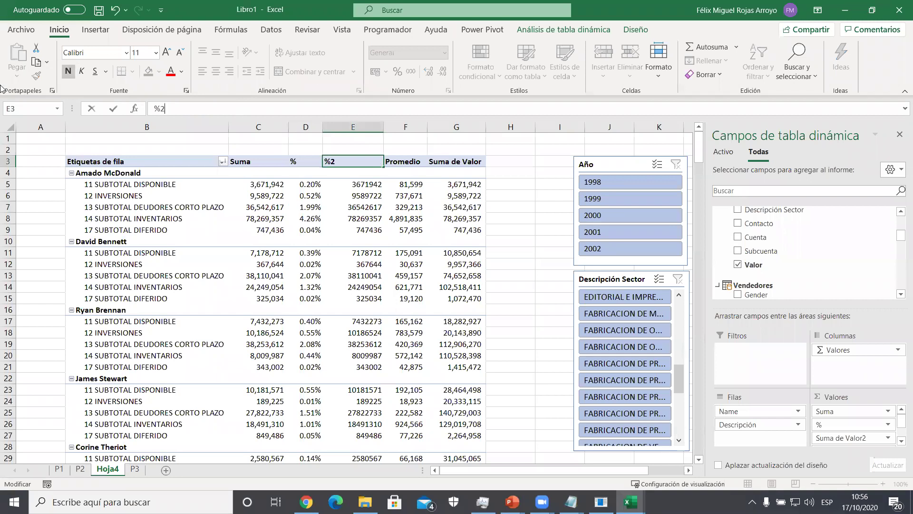
{"action": "key", "text": "Return"}
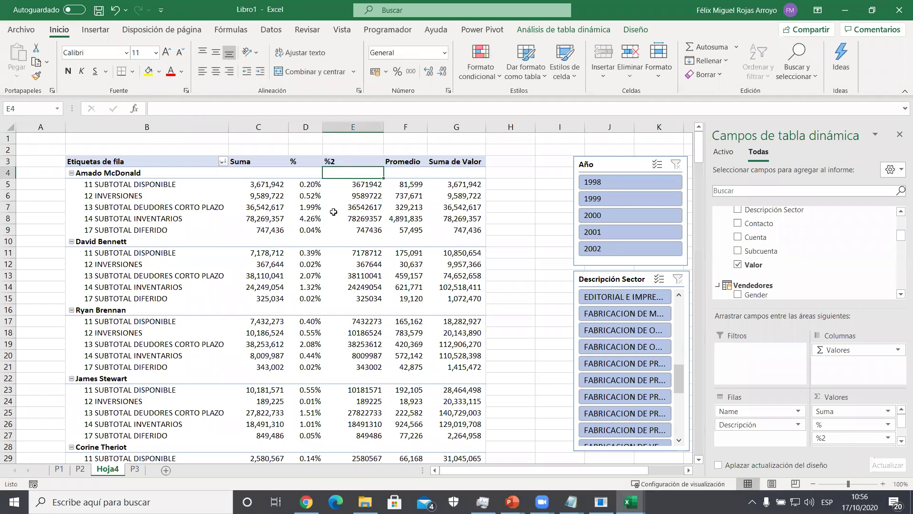
{"action": "right_click", "coordinate": [356, 187]}
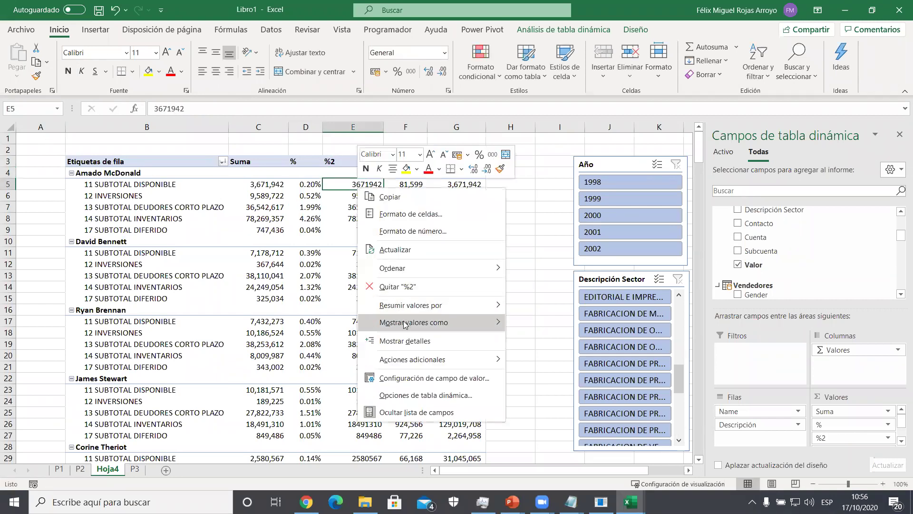
{"action": "mouse_move", "coordinate": [450, 323]}
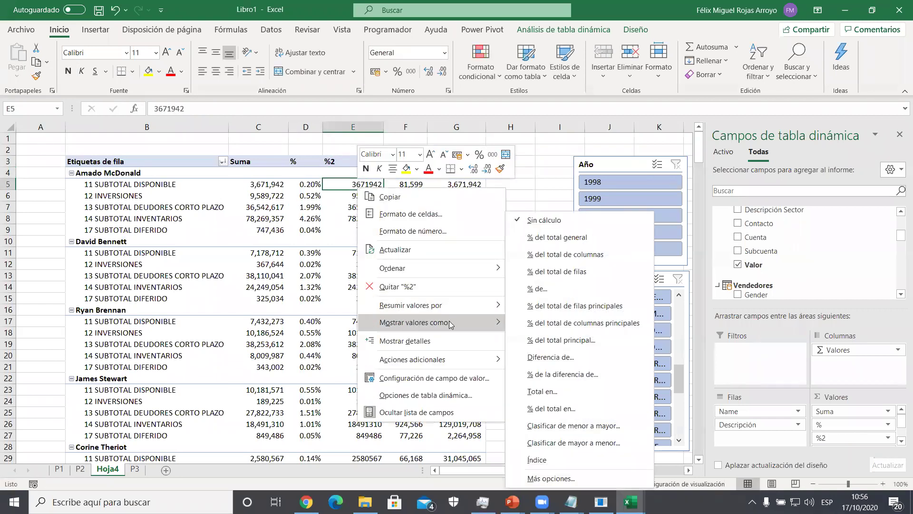
{"action": "left_click", "coordinate": [556, 306]}
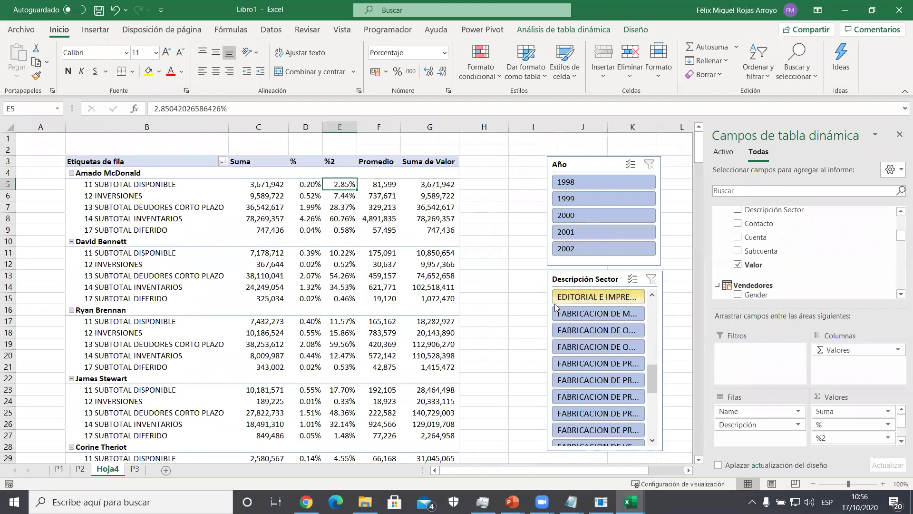
{"action": "mouse_move", "coordinate": [339, 182]}
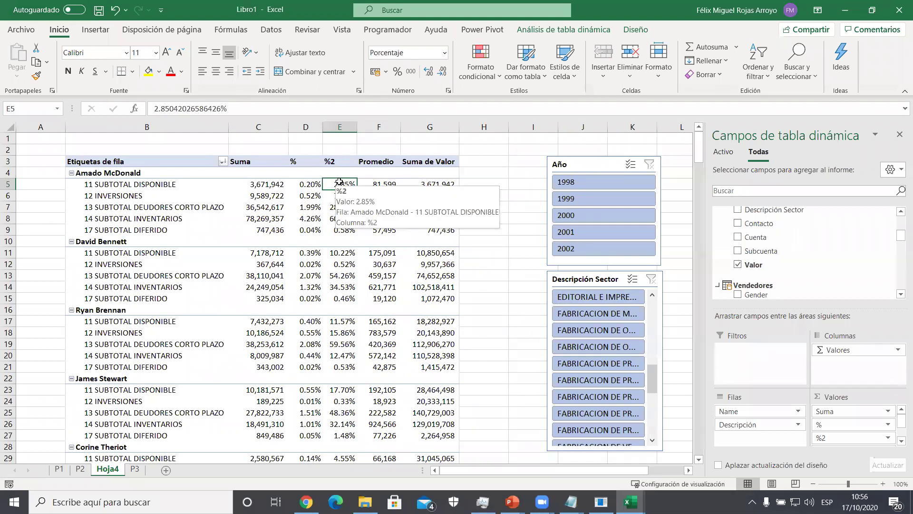
{"action": "left_click_drag", "start_coordinate": [339, 183], "coordinate": [339, 230]}
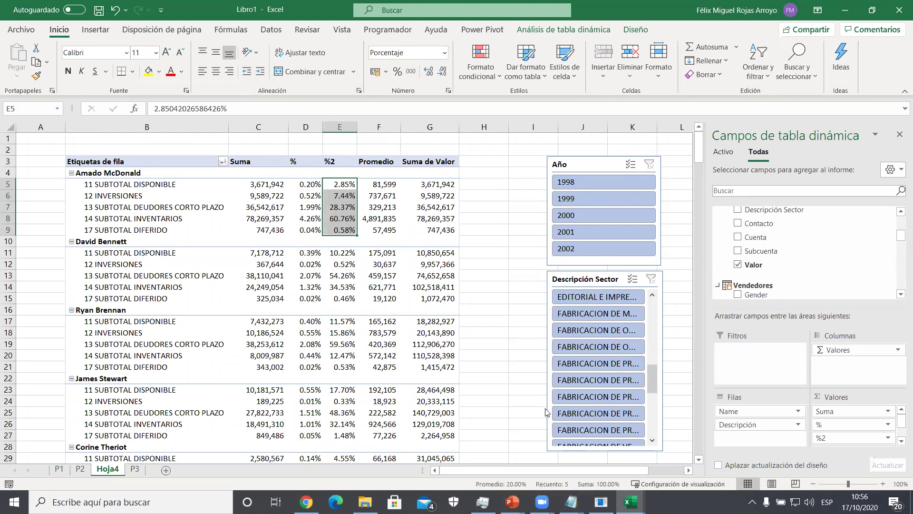
{"action": "left_click_drag", "start_coordinate": [307, 185], "coordinate": [306, 227]}
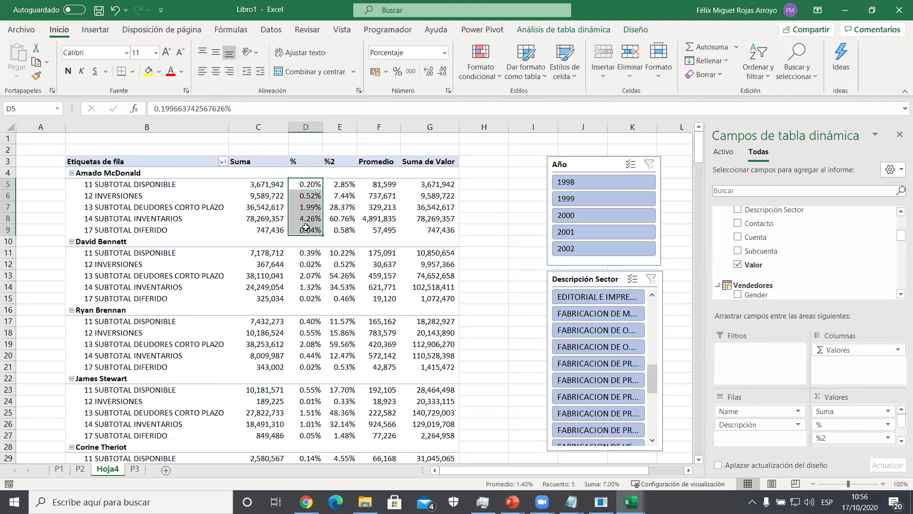
{"action": "mouse_move", "coordinate": [306, 227]}
{"action": "scroll", "coordinate": [306, 228], "scroll_direction": "down", "scroll_amount": 20}
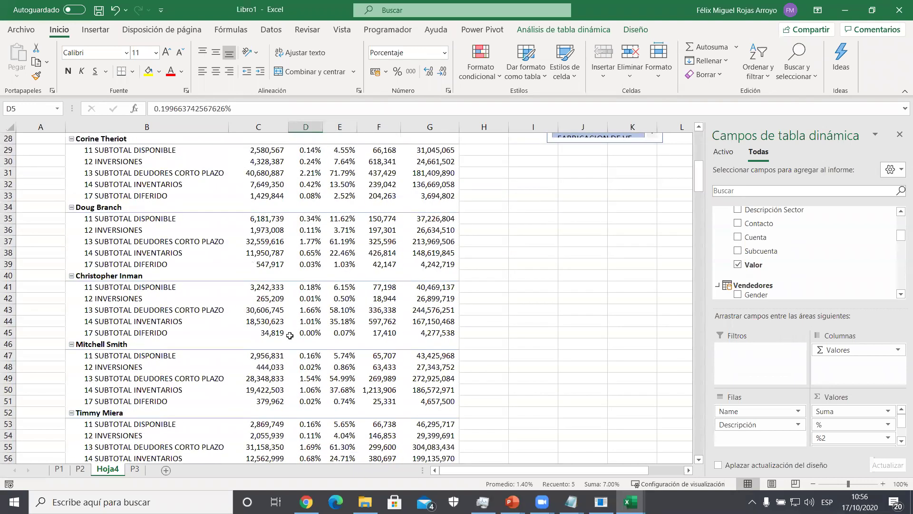
{"action": "scroll", "coordinate": [275, 377], "scroll_direction": "down", "scroll_amount": 20}
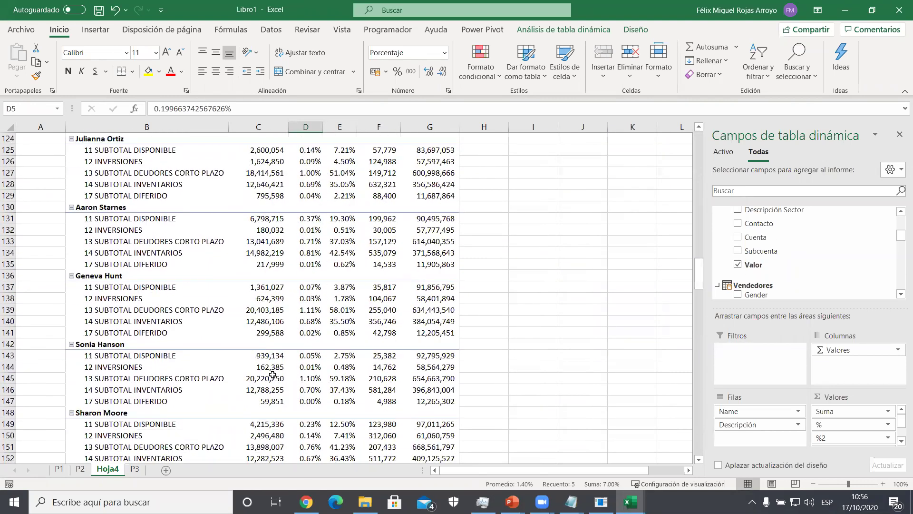
{"action": "scroll", "coordinate": [273, 375], "scroll_direction": "down", "scroll_amount": 20}
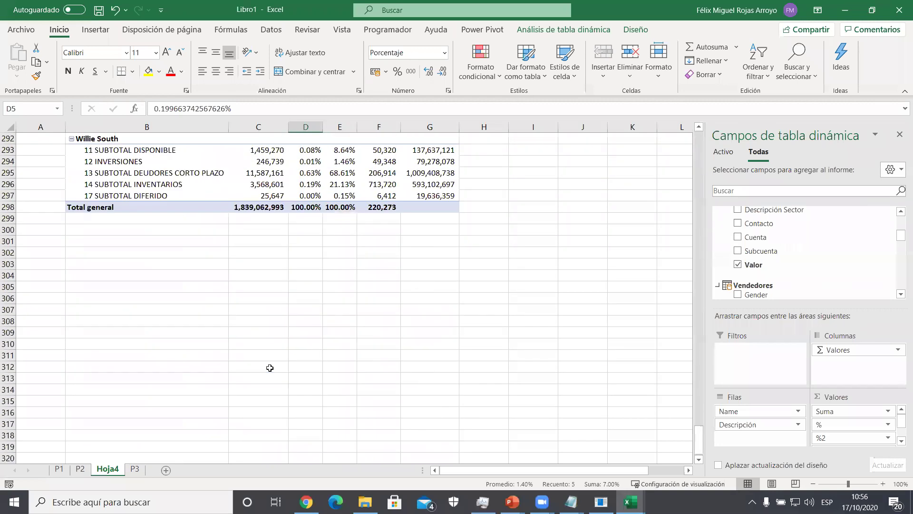
{"action": "left_click", "coordinate": [241, 208]}
{"action": "left_click_drag", "start_coordinate": [699, 440], "coordinate": [698, 138]}
{"action": "left_click_drag", "start_coordinate": [333, 186], "coordinate": [337, 226]}
{"action": "left_click_drag", "start_coordinate": [105, 184], "coordinate": [110, 232]}
{"action": "left_click_drag", "start_coordinate": [257, 184], "coordinate": [263, 231]}
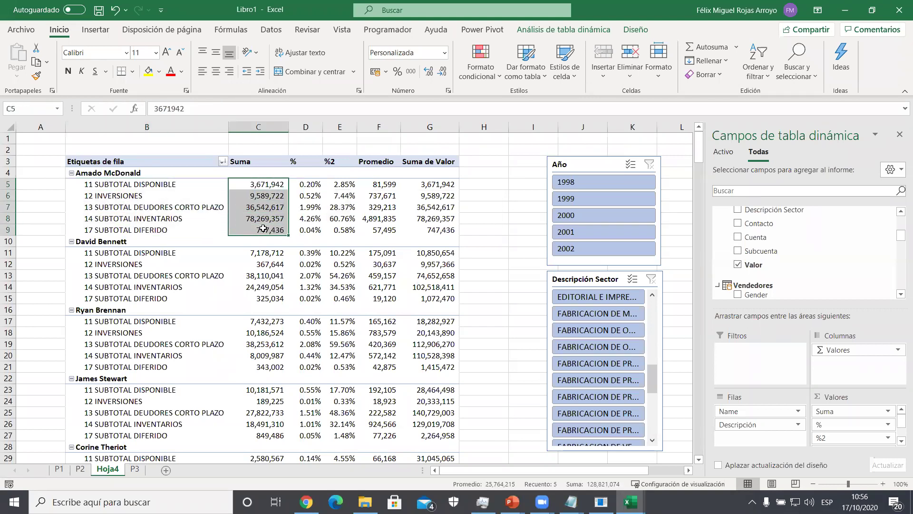
- Widen column E and then the value columns C through G
{"action": "left_click", "coordinate": [331, 196]}
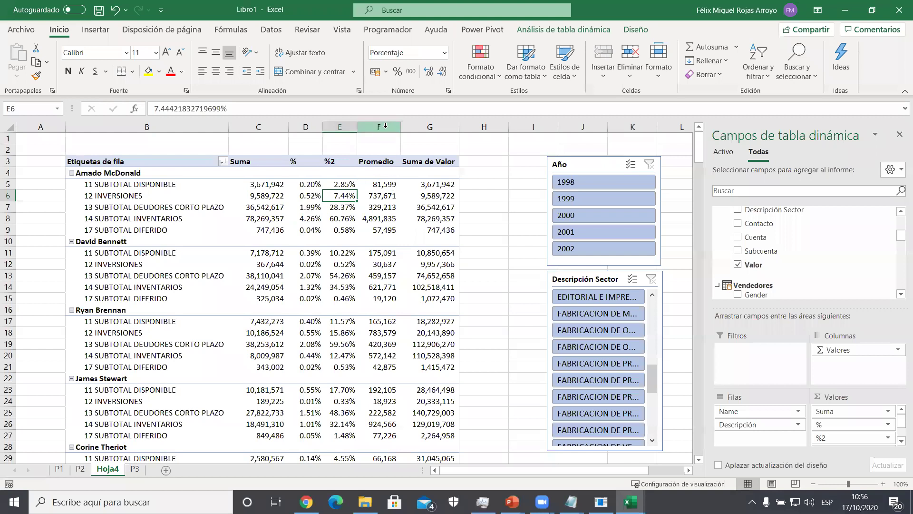
{"action": "left_click_drag", "start_coordinate": [356, 127], "coordinate": [362, 127]}
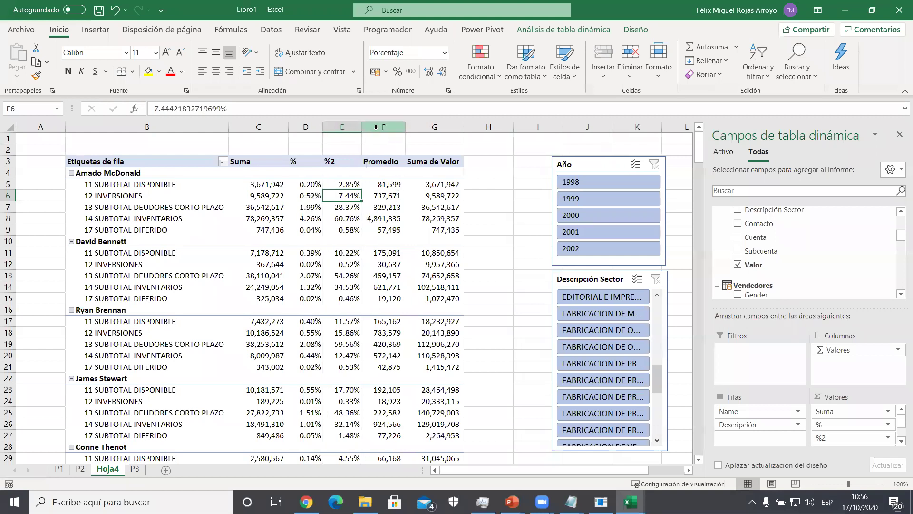
{"action": "left_click_drag", "start_coordinate": [259, 127], "coordinate": [467, 127]}
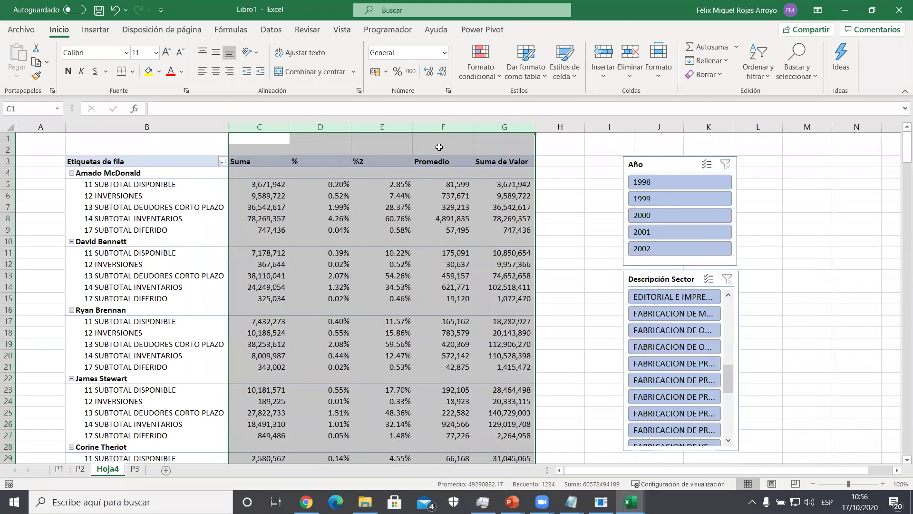
{"action": "left_click", "coordinate": [597, 172]}
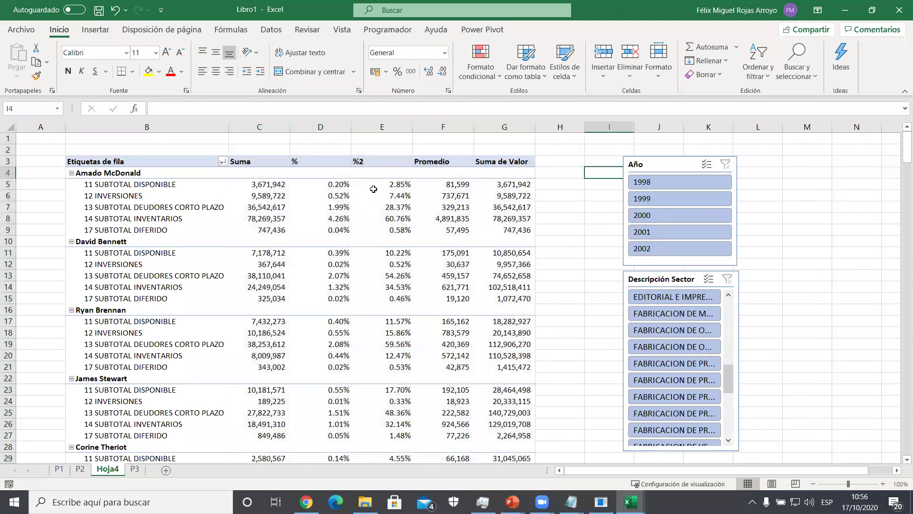
{"action": "left_click", "coordinate": [373, 189]}
- Select the first salesperson's Suma amounts, account descriptions and %2 values to check their totals
{"action": "left_click_drag", "start_coordinate": [267, 183], "coordinate": [261, 236]}
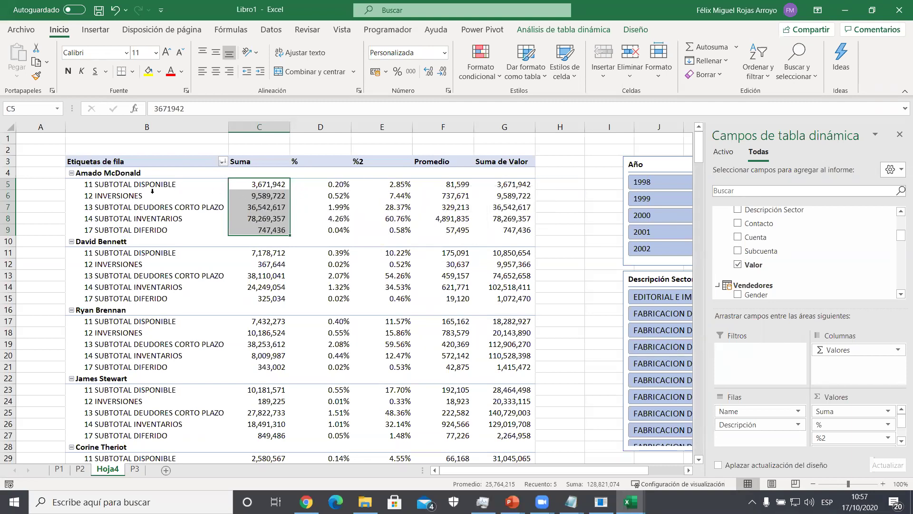
{"action": "left_click_drag", "start_coordinate": [117, 183], "coordinate": [116, 228]}
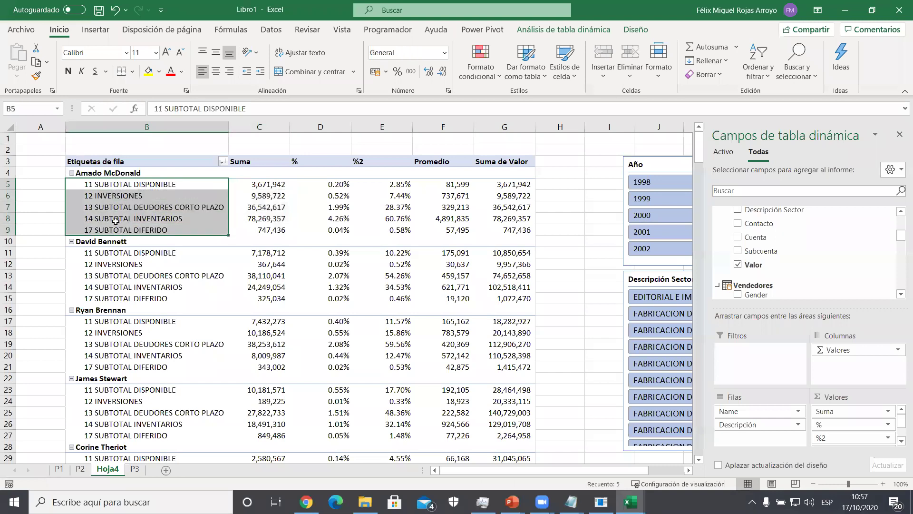
{"action": "mouse_move", "coordinate": [100, 172]}
{"action": "left_mouse_down"}
{"action": "mouse_move", "coordinate": [101, 186]}
{"action": "mouse_move", "coordinate": [100, 174]}
{"action": "left_mouse_up"}
{"action": "left_click_drag", "start_coordinate": [381, 184], "coordinate": [387, 228]}
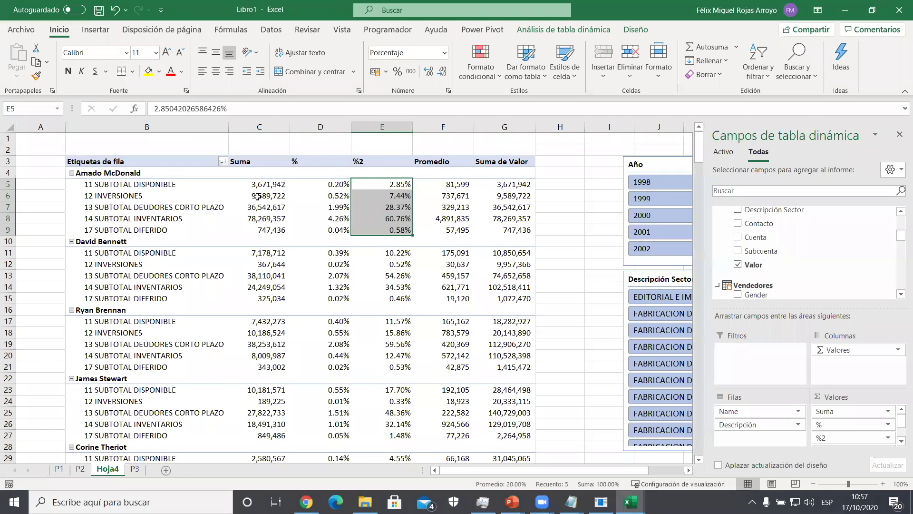
{"action": "left_click", "coordinate": [366, 197]}
- Show all subtotals at the bottom of each salesperson group
{"action": "left_click", "coordinate": [640, 32]}
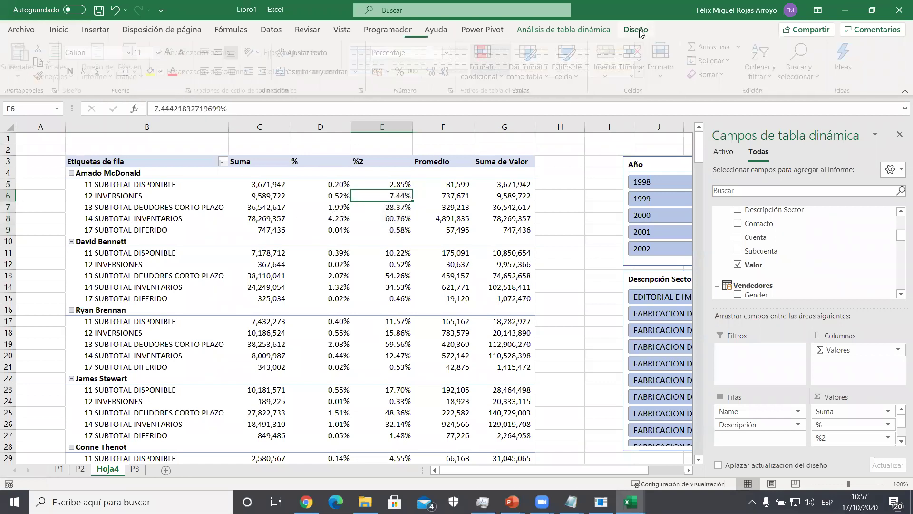
{"action": "left_click", "coordinate": [34, 76]}
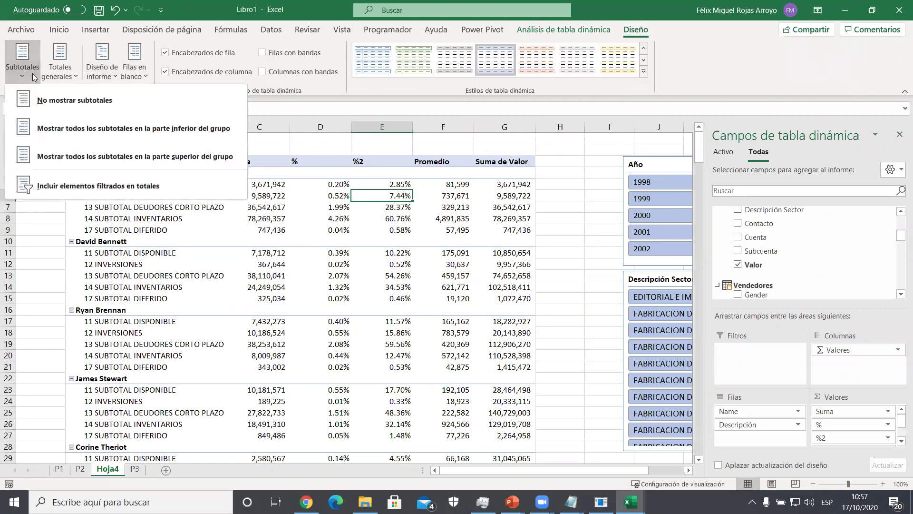
{"action": "left_click", "coordinate": [67, 130]}
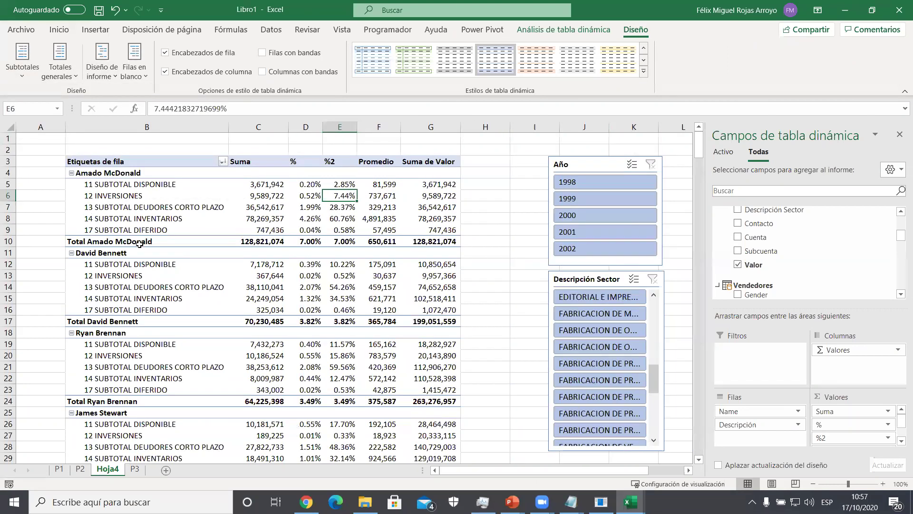
- Collapse the entire Name field to one row per salesperson
{"action": "right_click", "coordinate": [71, 177]}
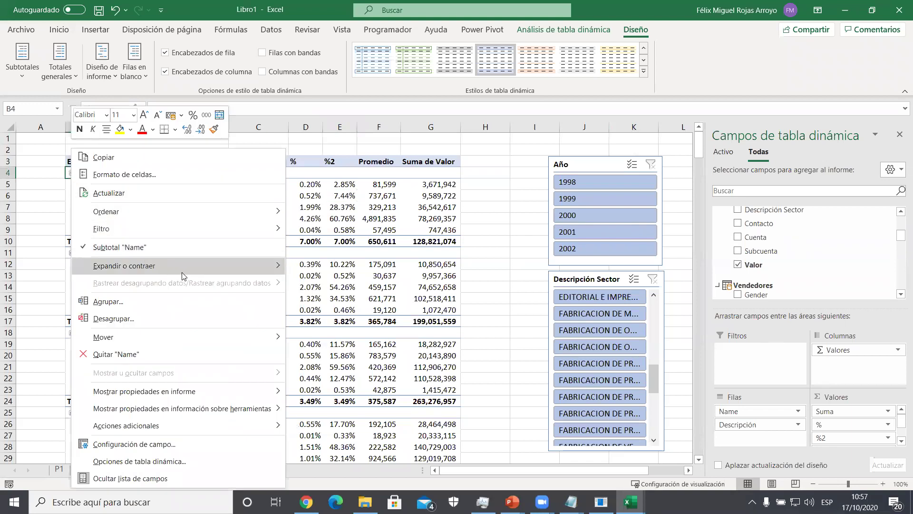
{"action": "mouse_move", "coordinate": [182, 274]}
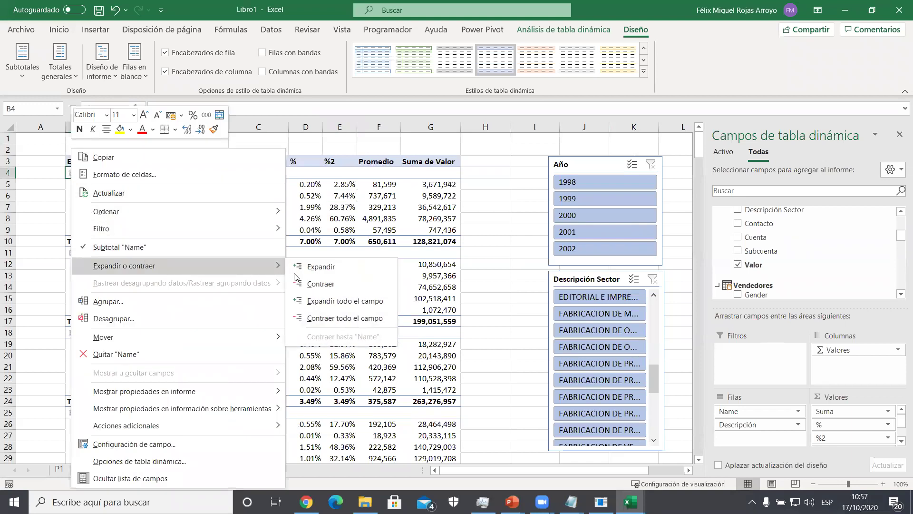
{"action": "left_click", "coordinate": [331, 317]}
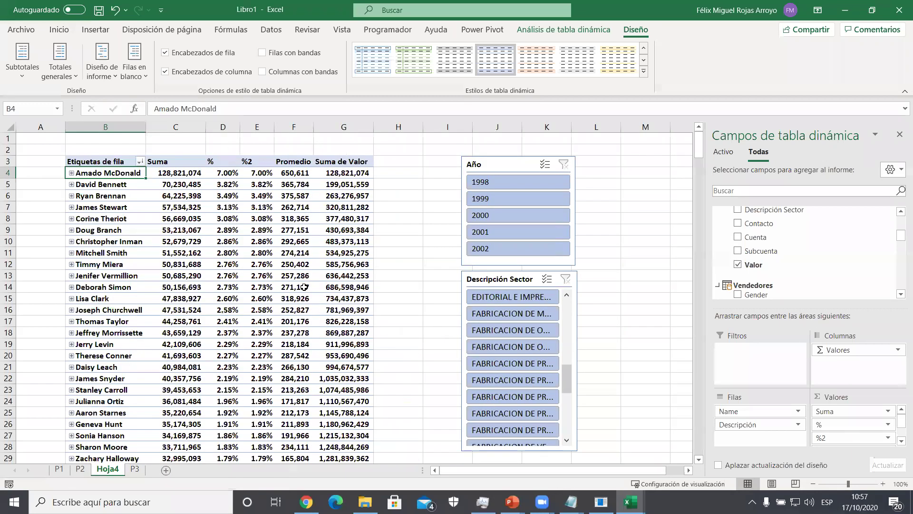
{"action": "left_click", "coordinate": [223, 171]}
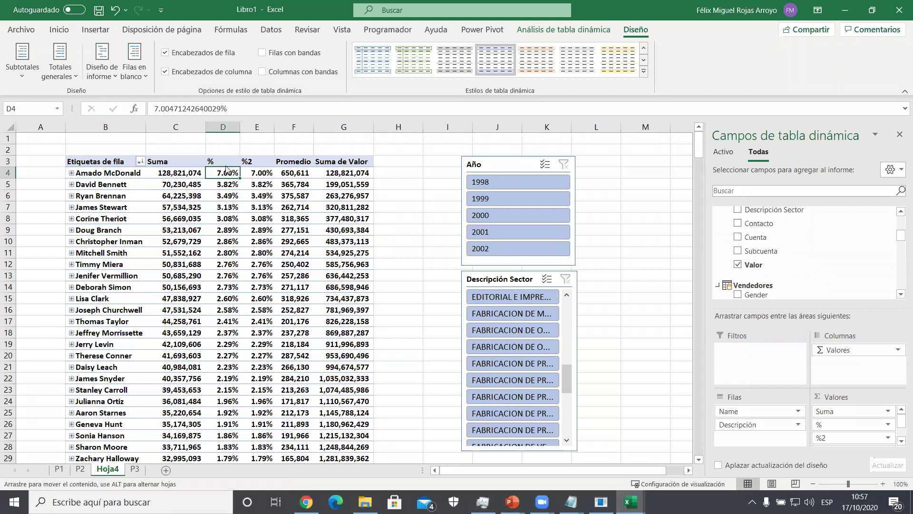
{"action": "left_click_drag", "start_coordinate": [225, 162], "coordinate": [253, 156]}
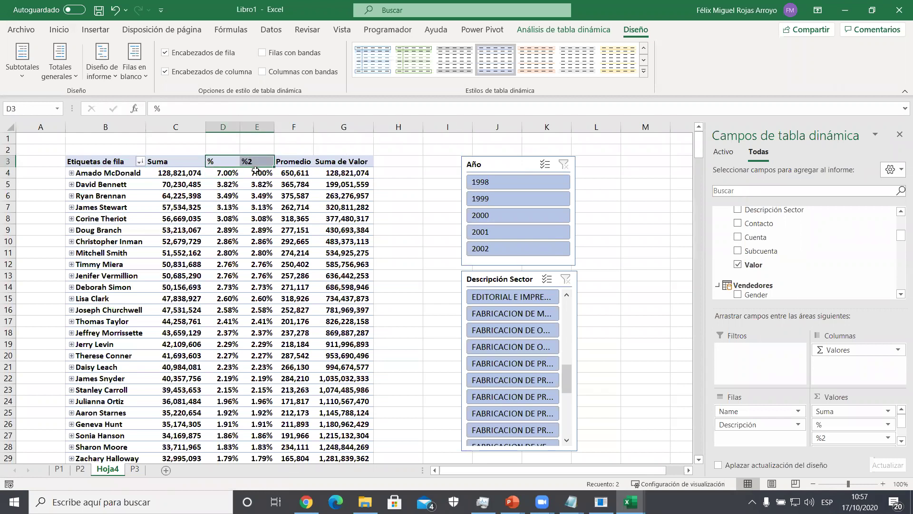
{"action": "left_click", "coordinate": [257, 172]}
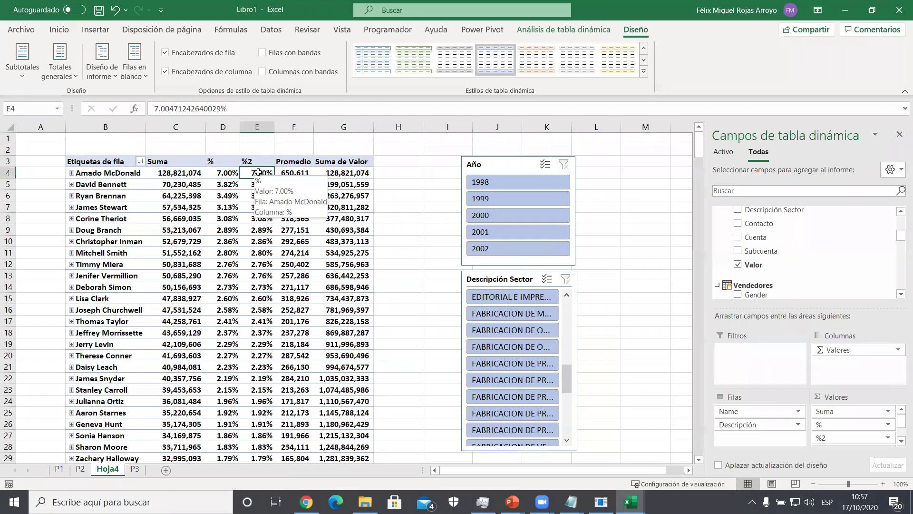
{"action": "left_click", "coordinate": [222, 171]}
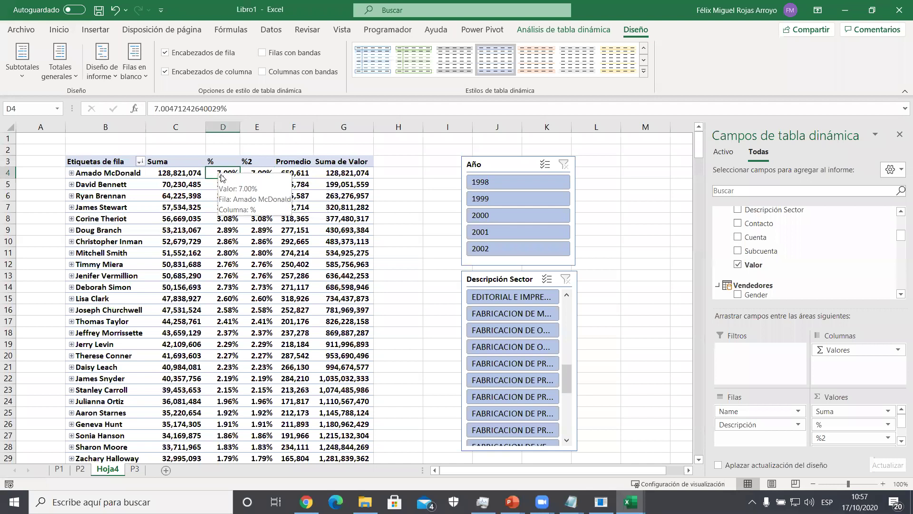
{"action": "scroll", "coordinate": [219, 187], "scroll_direction": "down", "scroll_amount": 11}
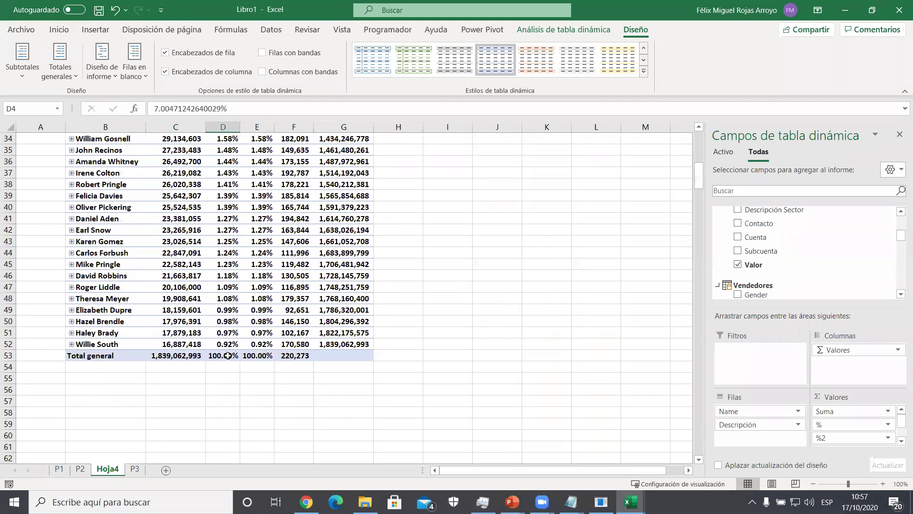
{"action": "scroll", "coordinate": [228, 253], "scroll_direction": "up", "scroll_amount": 11}
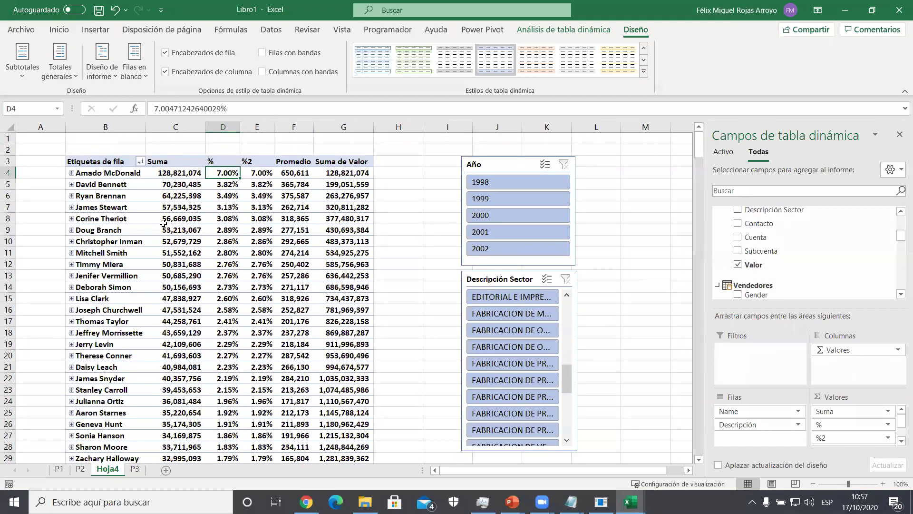
{"action": "left_click", "coordinate": [72, 173]}
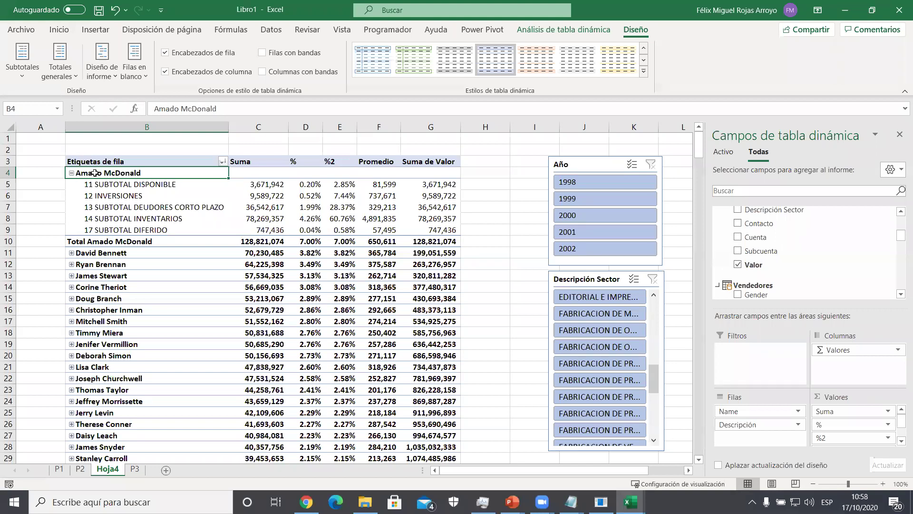
{"action": "right_click", "coordinate": [94, 173]}
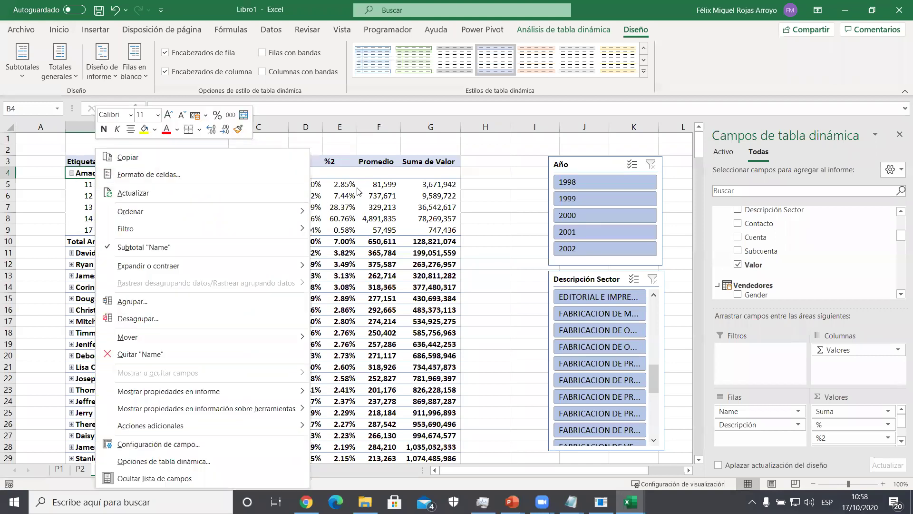
{"action": "left_click", "coordinate": [483, 191]}
{"action": "left_click_drag", "start_coordinate": [113, 187], "coordinate": [94, 173]}
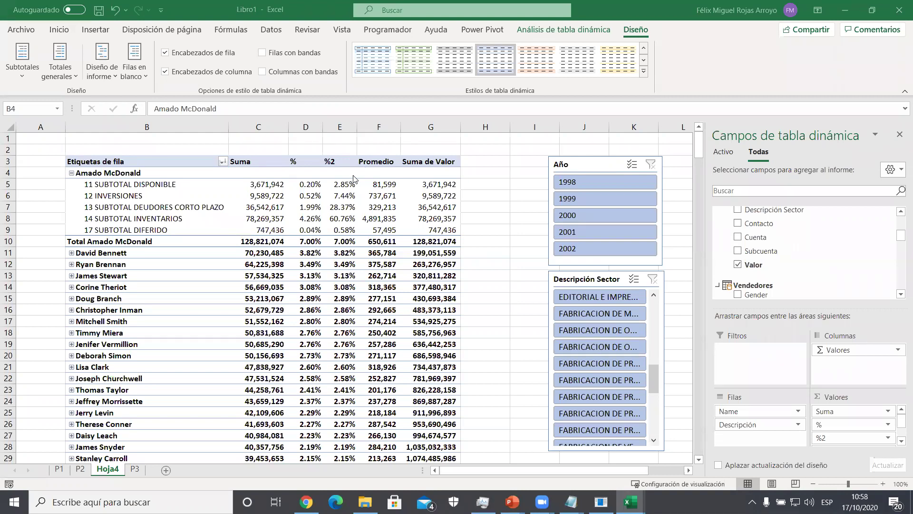
- Open the Power Pivot data model, check Estados' Valor field in diagram view, then pick a calculation-area cell
{"action": "left_click", "coordinate": [483, 30]}
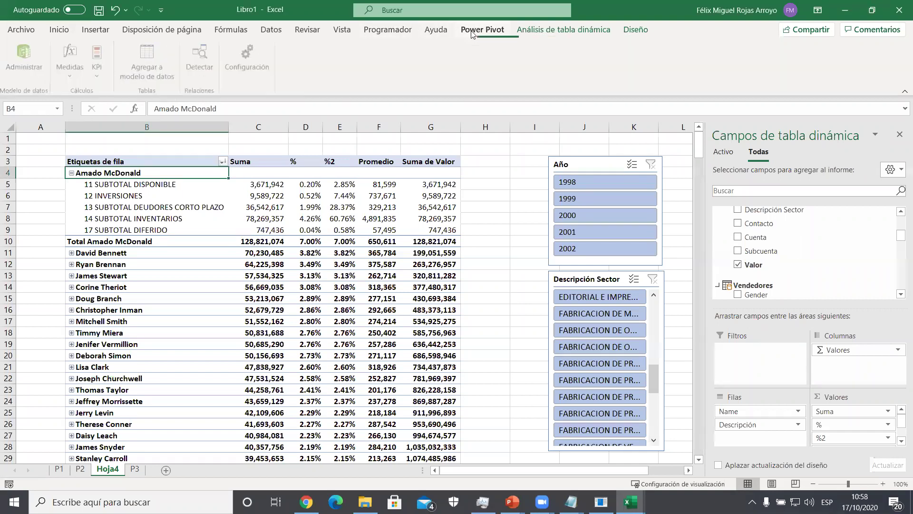
{"action": "left_click", "coordinate": [26, 57]}
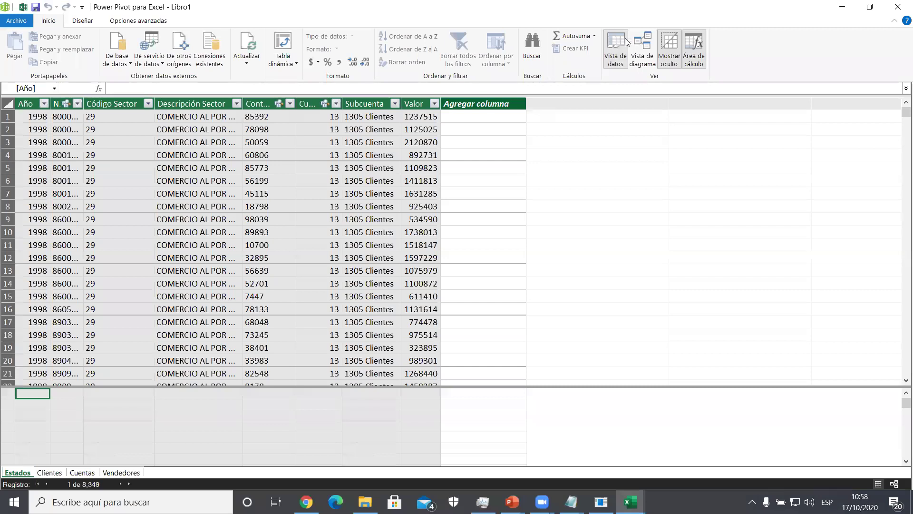
{"action": "left_click", "coordinate": [643, 48]}
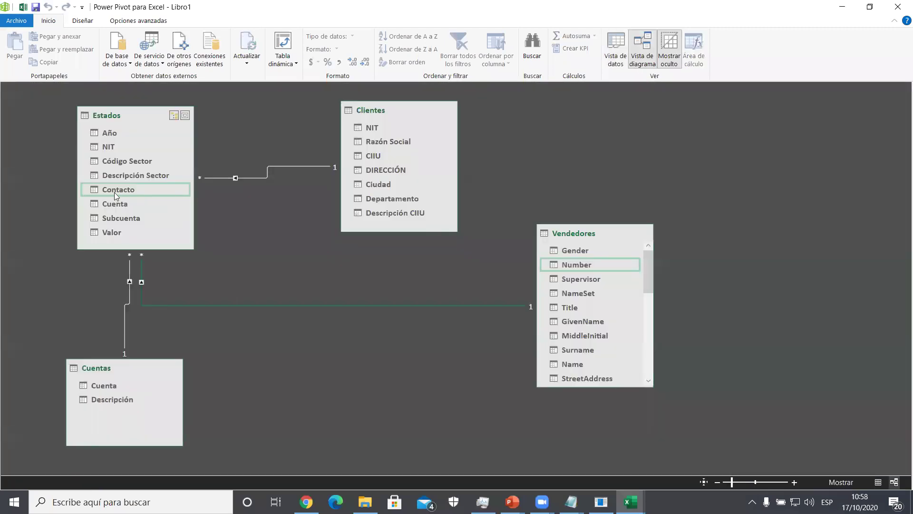
{"action": "left_click", "coordinate": [106, 233]}
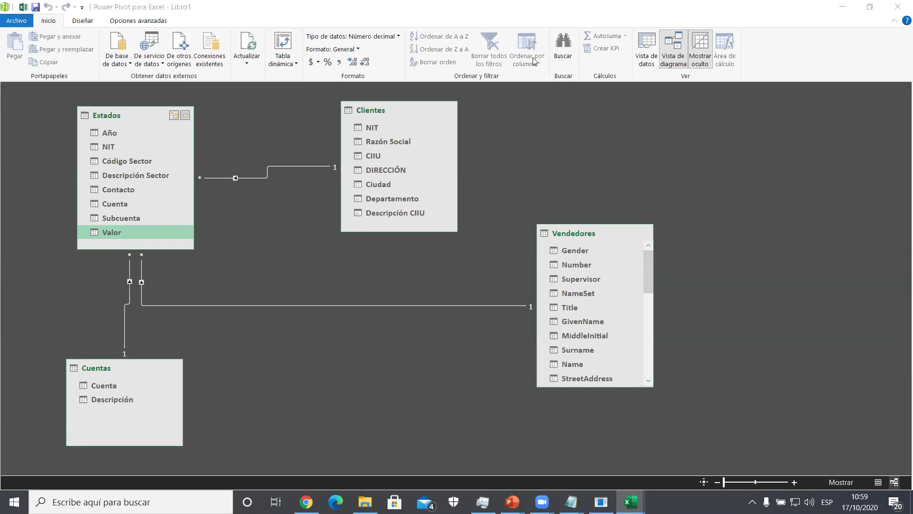
{"action": "left_click", "coordinate": [650, 46]}
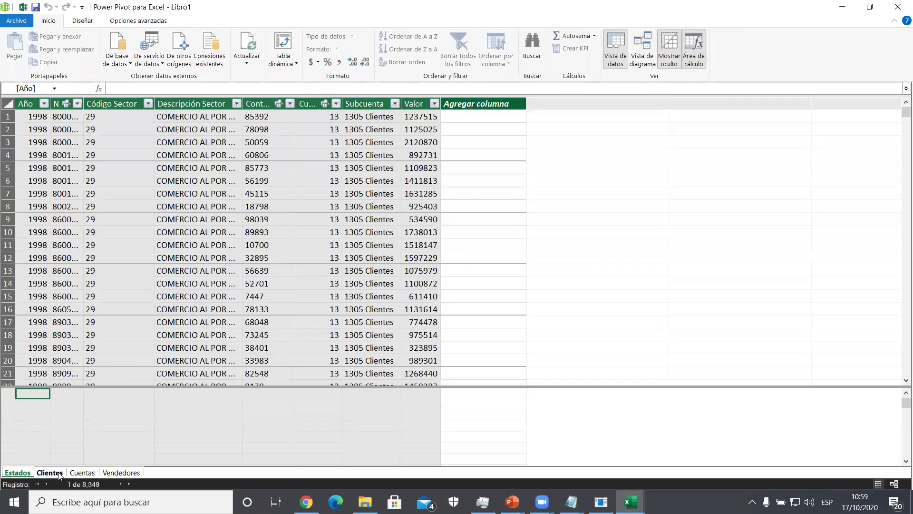
{"action": "left_click", "coordinate": [46, 405]}
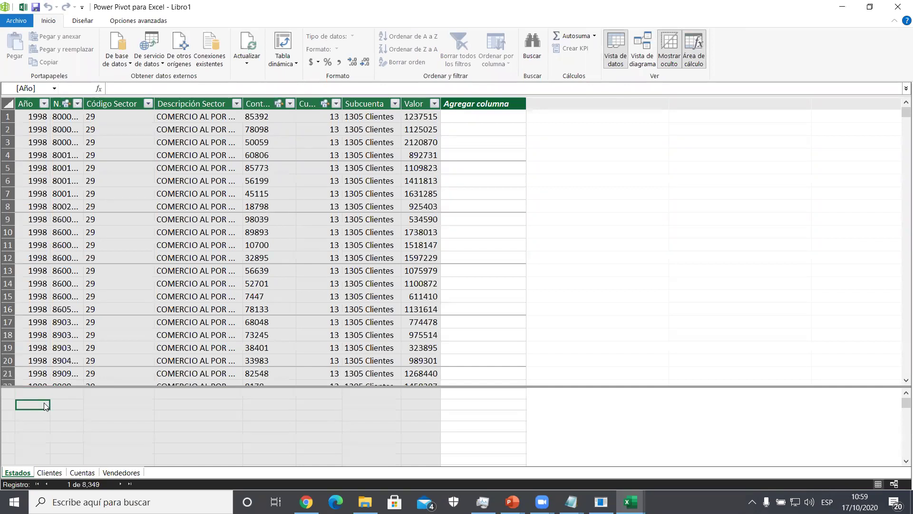
- Create the measure MontoValor:=SUM(Estados[Valor]) in the Estados table's calculation area
{"action": "type", "text": "MontoValor"}
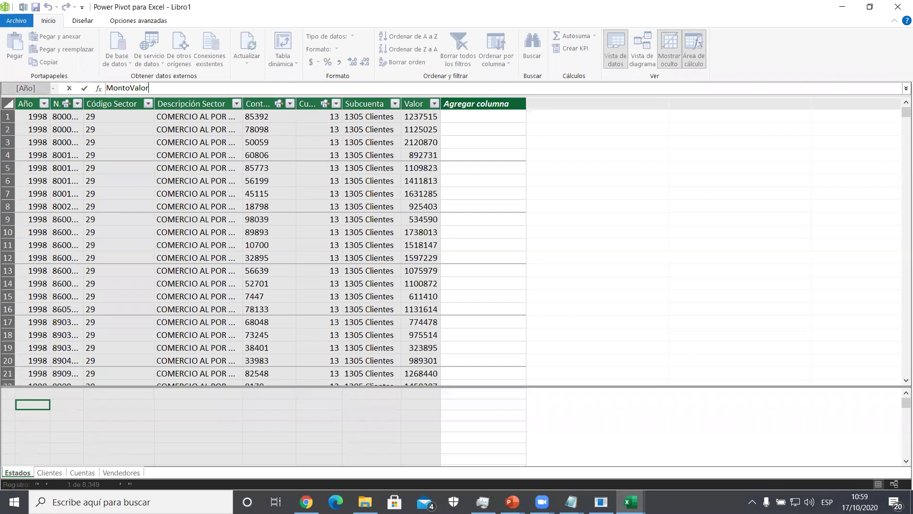
{"action": "type", "text": ":="}
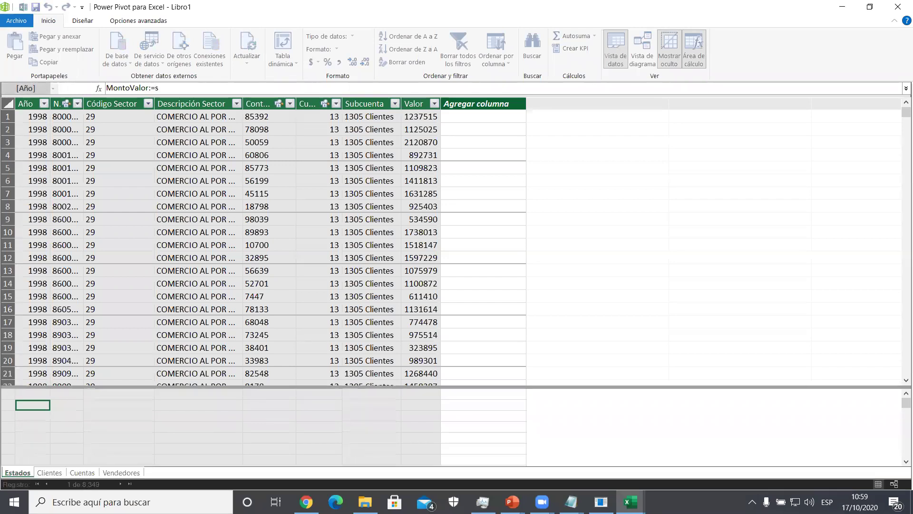
{"action": "type", "text": "SUM("}
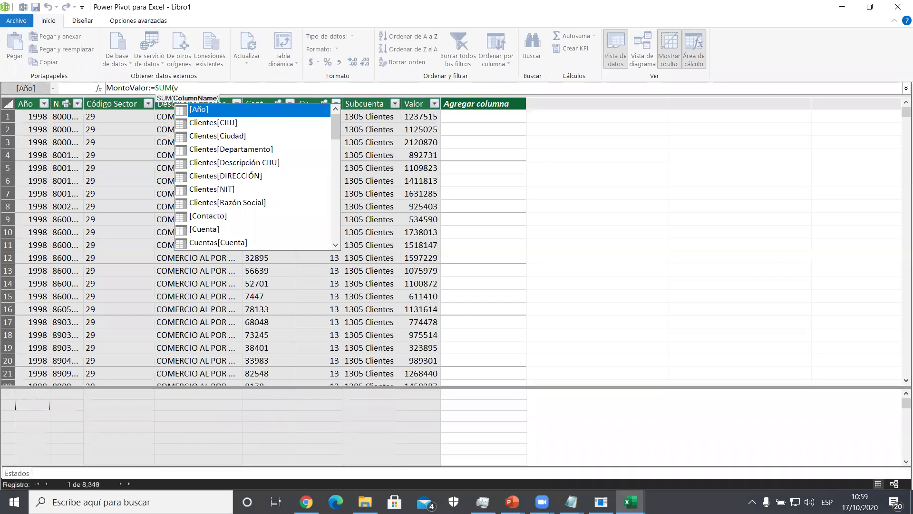
{"action": "type", "text": "val"}
{"action": "key", "text": "Tab"}
{"action": "type", "text": ")"}
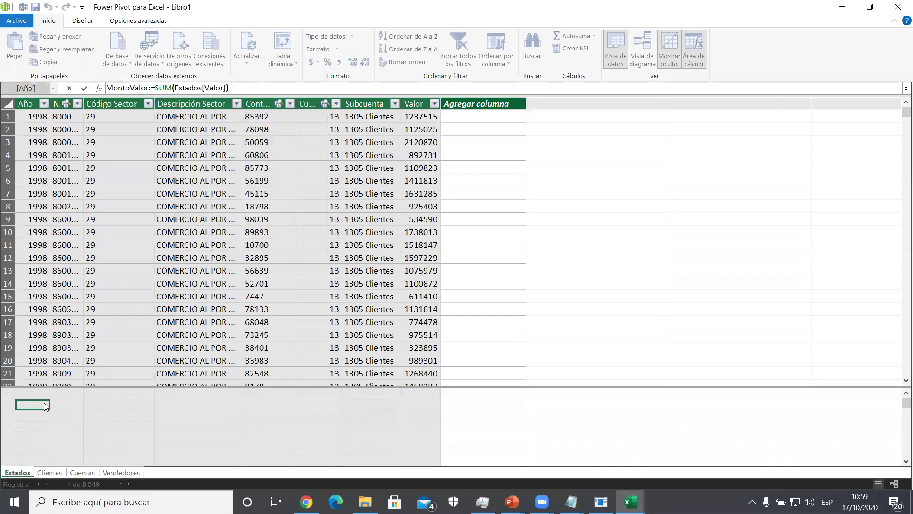
{"action": "key", "text": "Return"}
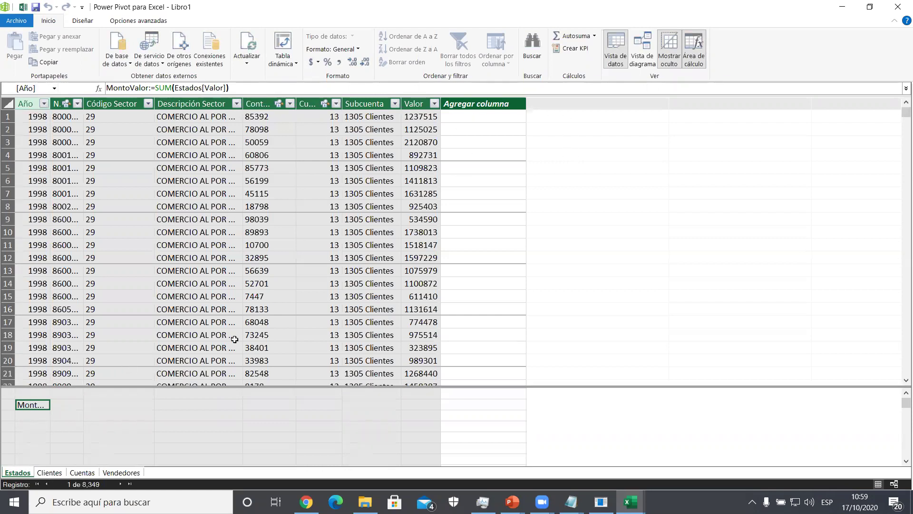
- Close Power Pivot, add MontoValor as the pivot's first value, and compare it with Suma
{"action": "left_click", "coordinate": [898, 7]}
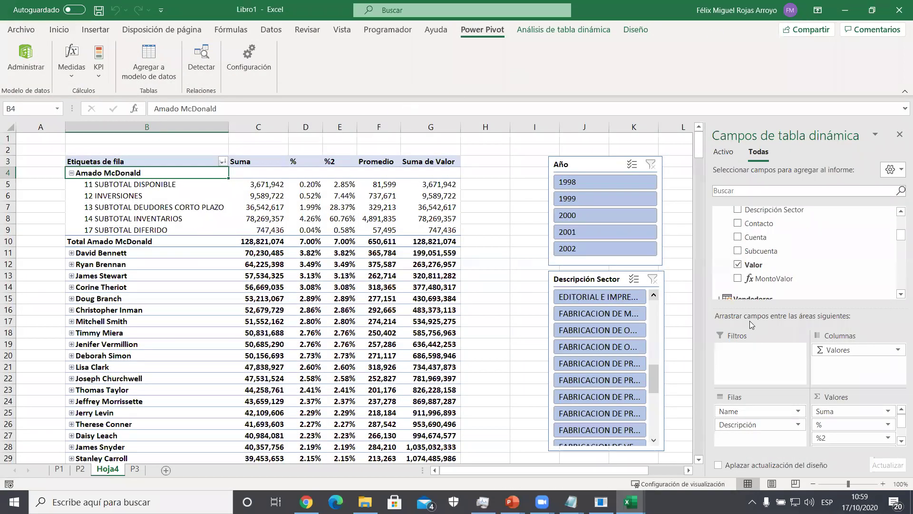
{"action": "scroll", "coordinate": [832, 416], "scroll_direction": "down", "scroll_amount": 2}
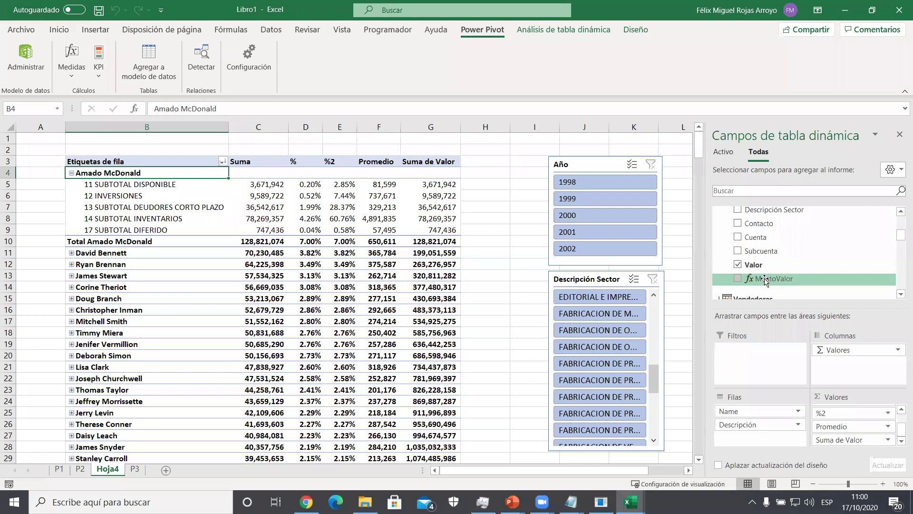
{"action": "left_click_drag", "start_coordinate": [765, 280], "coordinate": [888, 424]}
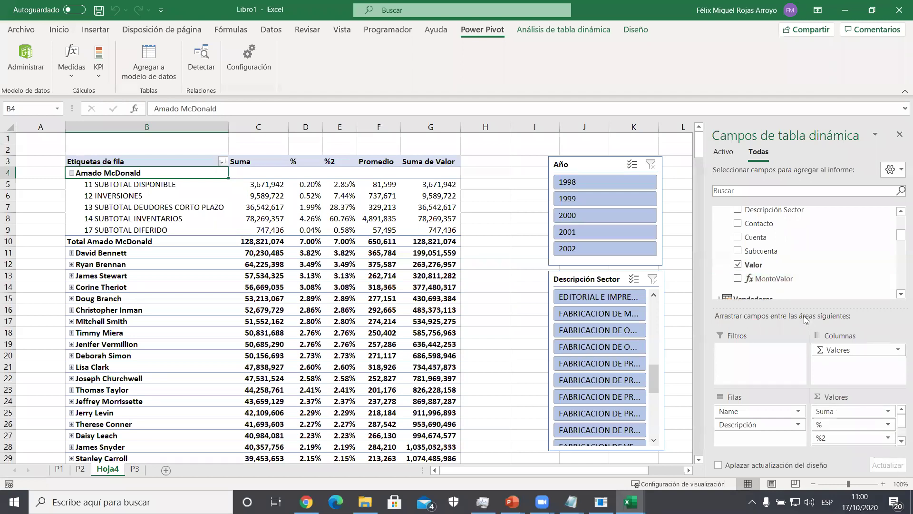
{"action": "left_click_drag", "start_coordinate": [766, 280], "coordinate": [845, 412]}
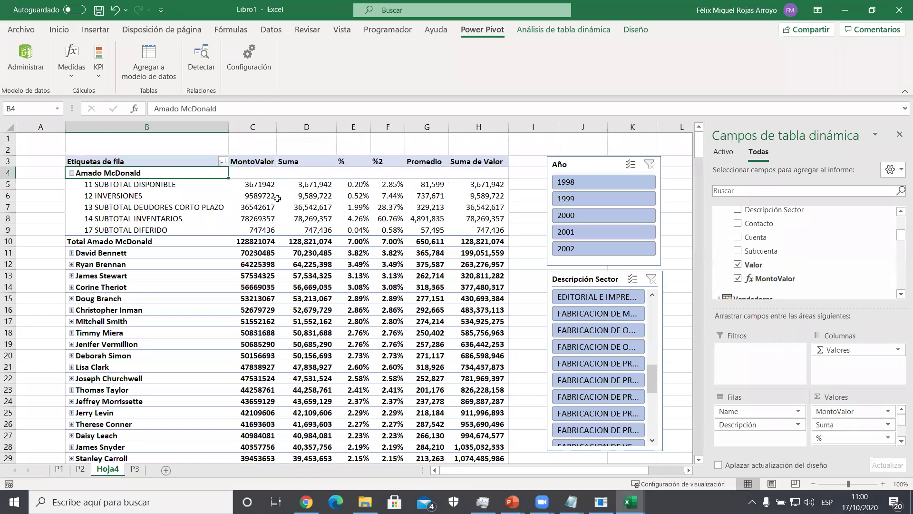
{"action": "left_click_drag", "start_coordinate": [293, 188], "coordinate": [295, 217]}
{"action": "left_click_drag", "start_coordinate": [264, 187], "coordinate": [257, 217]}
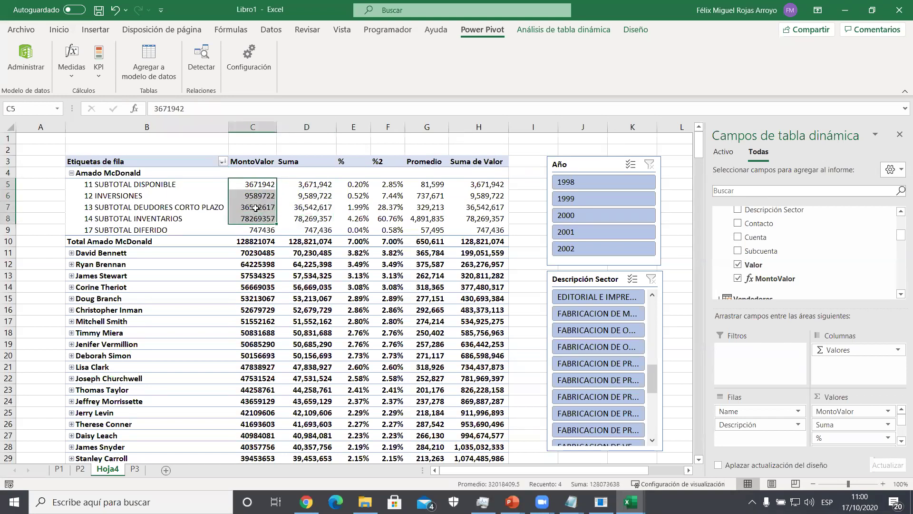
- Show MontoValor as % of column total and compare it with the % column
{"action": "left_click", "coordinate": [256, 198]}
{"action": "right_click", "coordinate": [257, 199]}
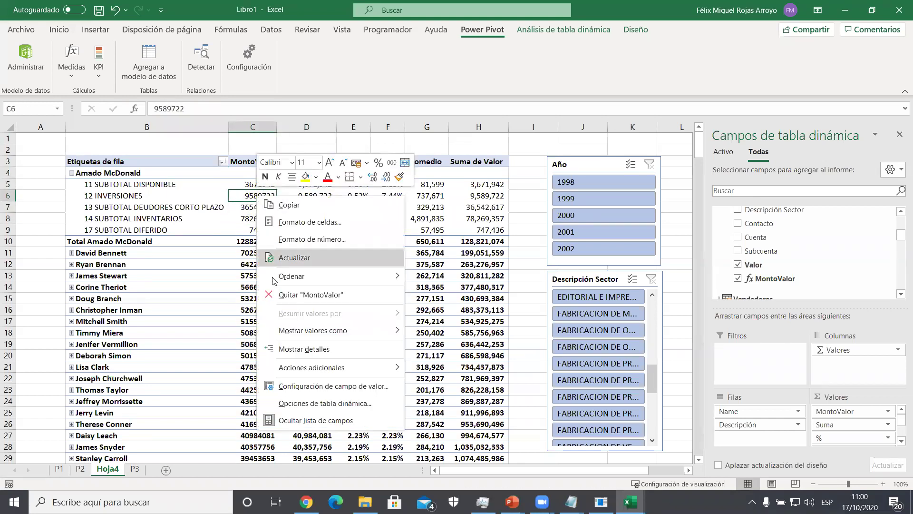
{"action": "mouse_move", "coordinate": [305, 333]}
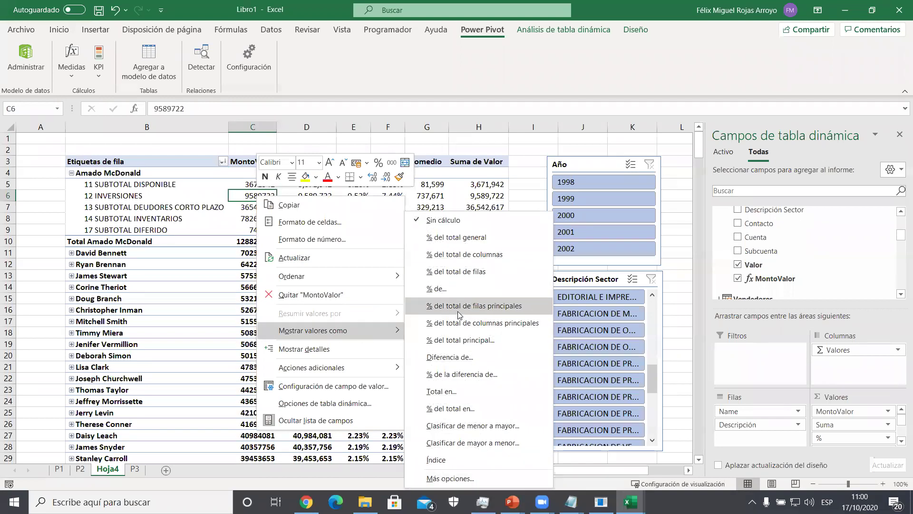
{"action": "left_click", "coordinate": [468, 260]}
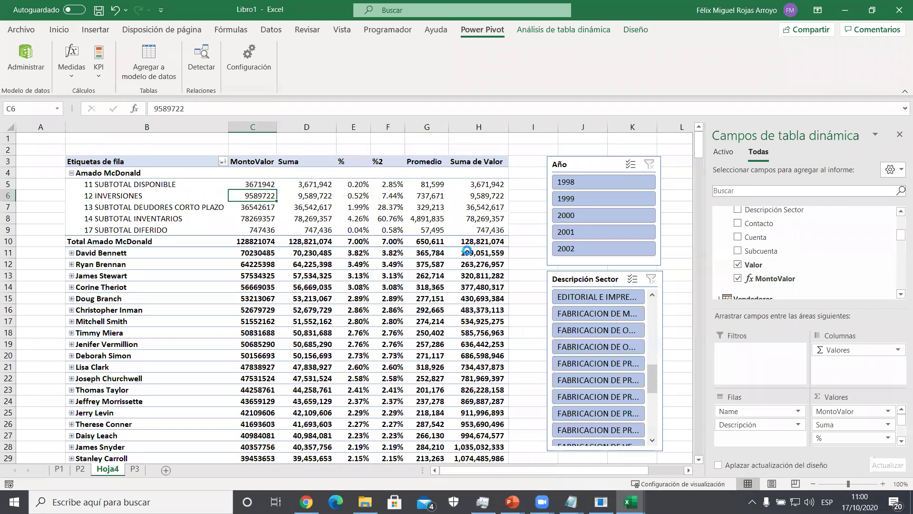
{"action": "left_click", "coordinate": [253, 184]}
{"action": "left_click_drag", "start_coordinate": [253, 184], "coordinate": [253, 229]}
{"action": "left_click", "coordinate": [361, 184]}
{"action": "left_click_drag", "start_coordinate": [359, 205], "coordinate": [359, 229]}
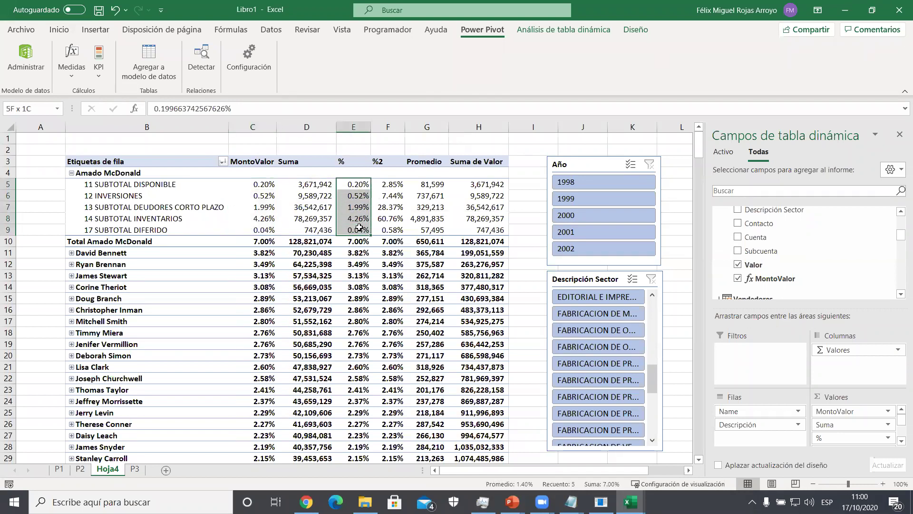
- Switch MontoValor to % del total de filas principales and verify subtotals reach 100%
{"action": "left_click", "coordinate": [261, 197]}
{"action": "right_click", "coordinate": [262, 197]}
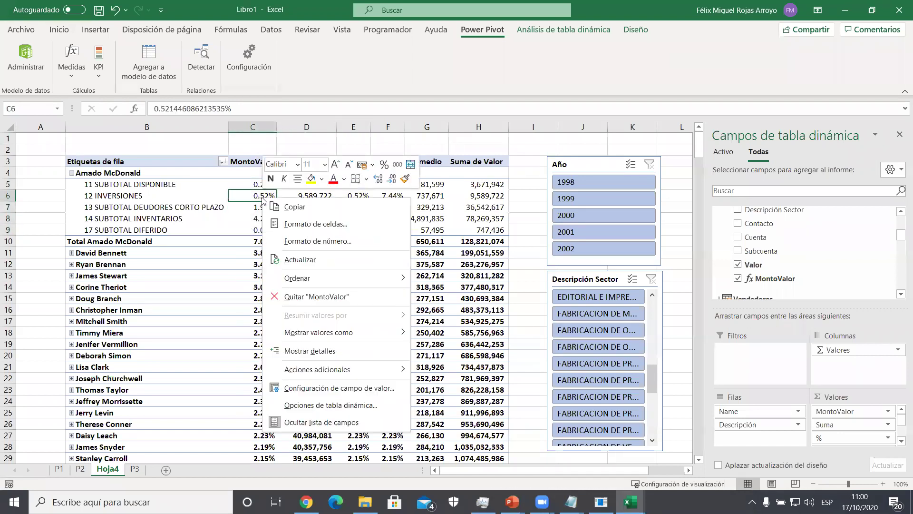
{"action": "mouse_move", "coordinate": [327, 333]}
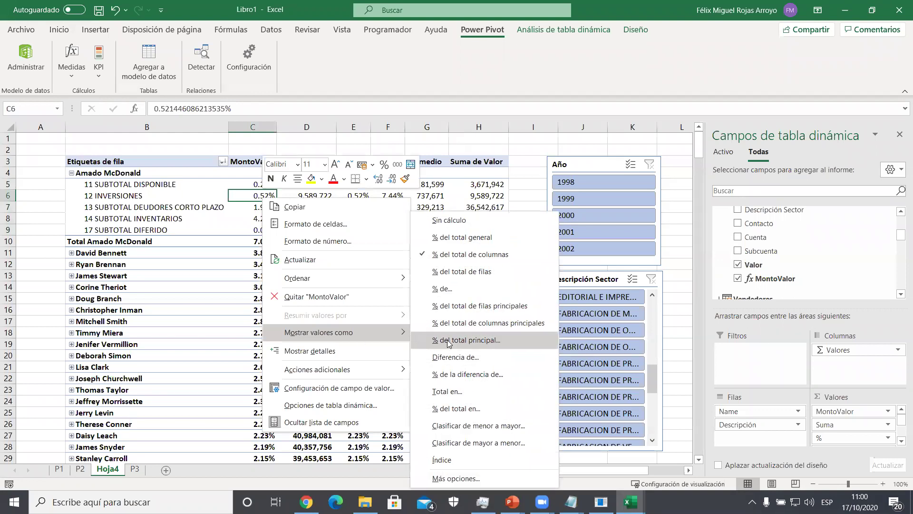
{"action": "left_click", "coordinate": [466, 305]}
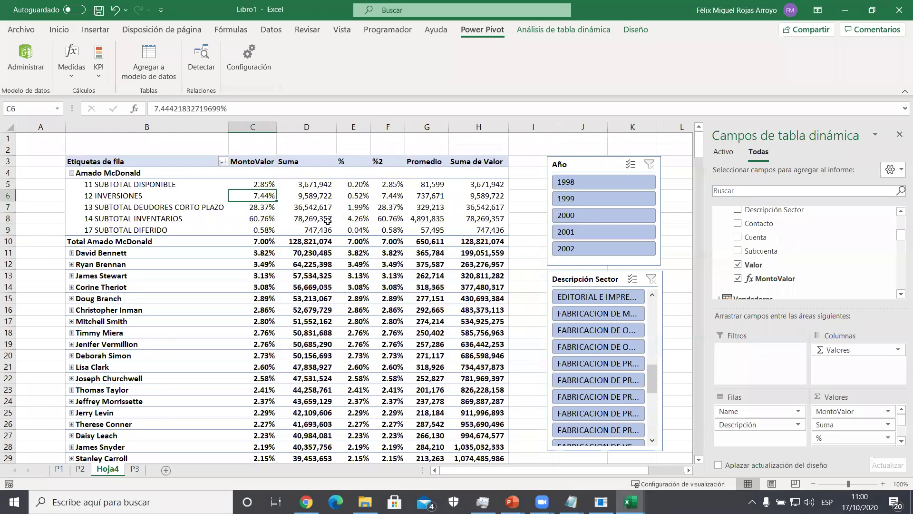
{"action": "left_click_drag", "start_coordinate": [263, 184], "coordinate": [263, 229]}
- Compare MontoValor percentages with the %2 values, then select K1 outside the pivot
{"action": "left_click_drag", "start_coordinate": [388, 185], "coordinate": [388, 223]}
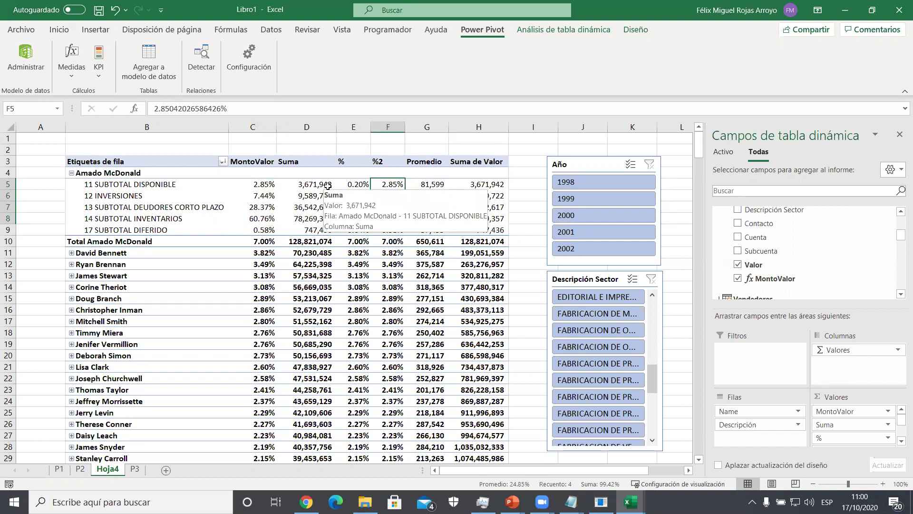
{"action": "left_click", "coordinate": [266, 190]}
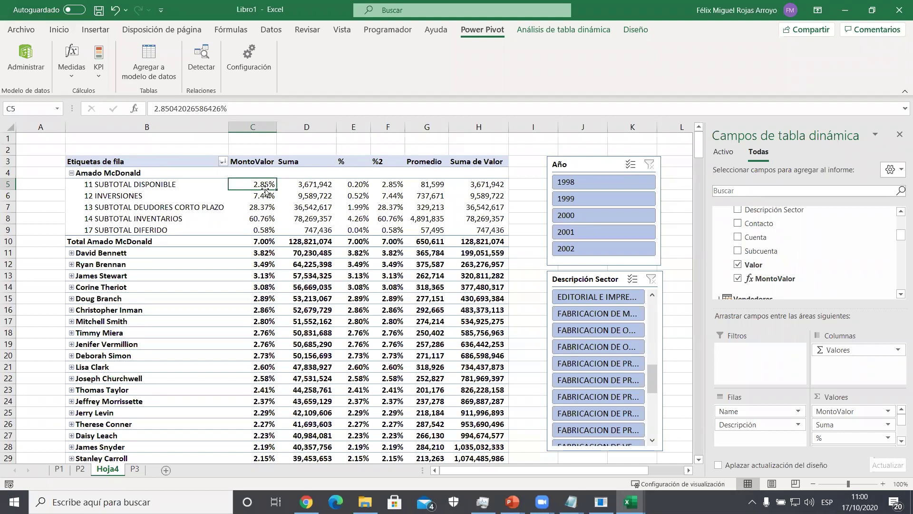
{"action": "mouse_move", "coordinate": [265, 204]}
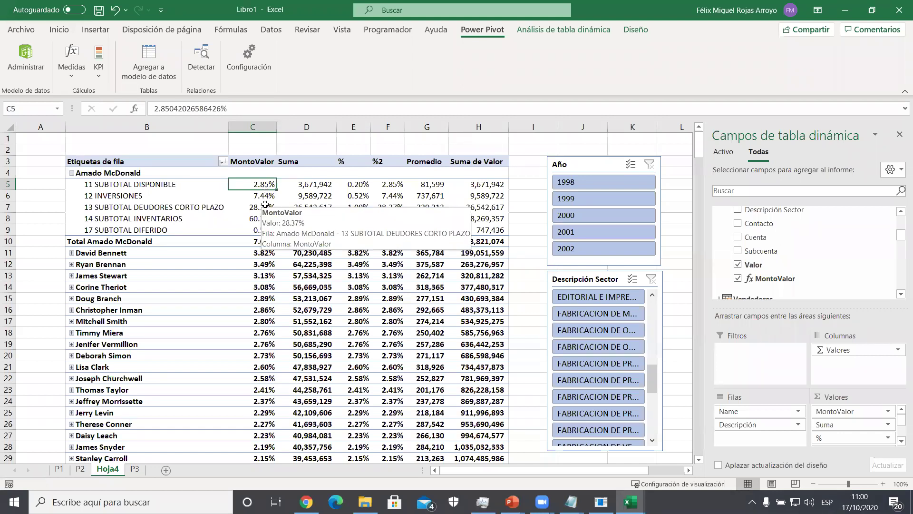
{"action": "mouse_move", "coordinate": [303, 206]}
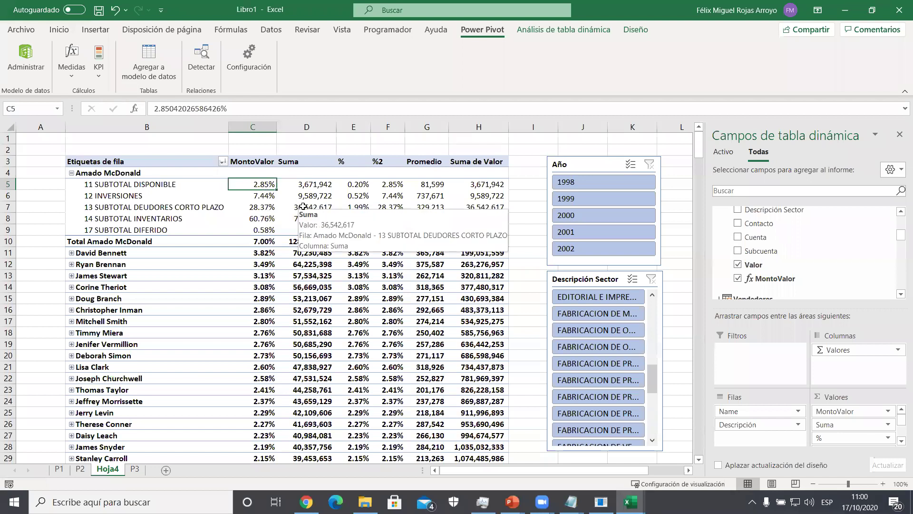
{"action": "left_click", "coordinate": [610, 142]}
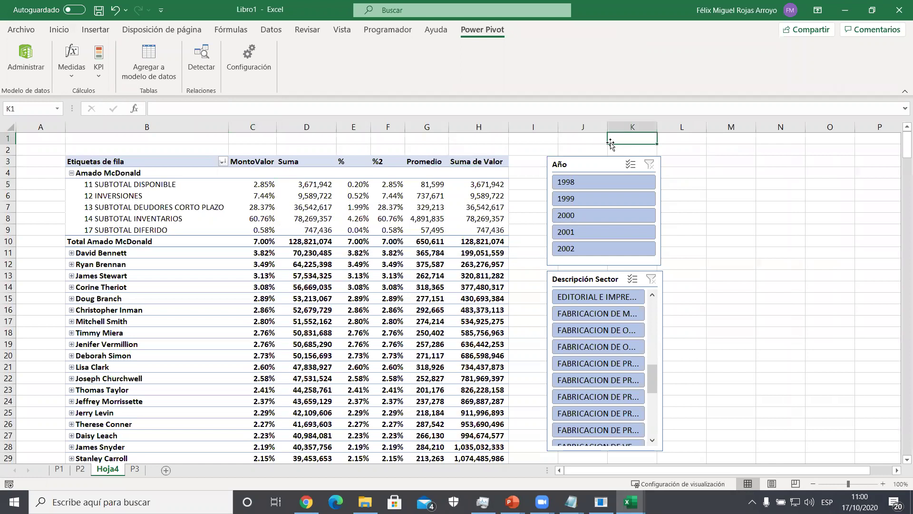
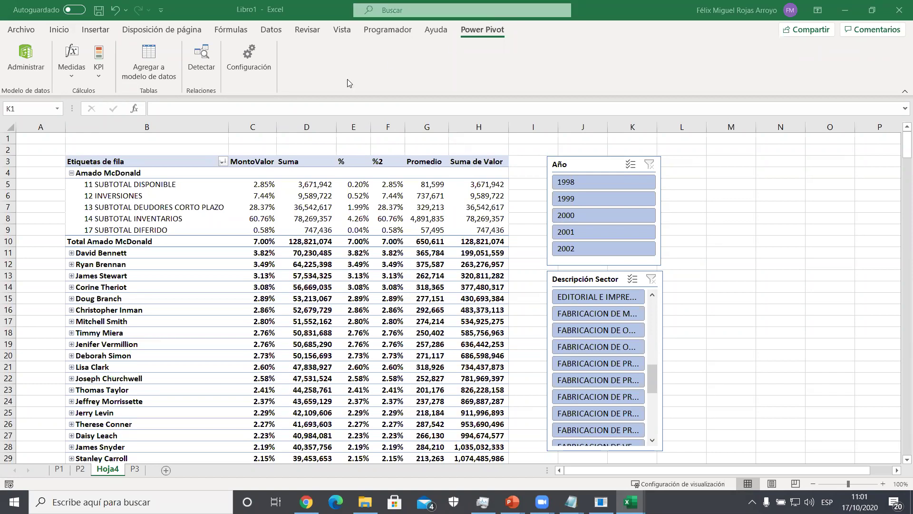
- Drill through the 12 INVERSIONES MontoValor figure in C6, then delete the resulting Hoja5 detail sheet
{"action": "left_click", "coordinate": [257, 194]}
{"action": "double_click", "coordinate": [256, 195]}
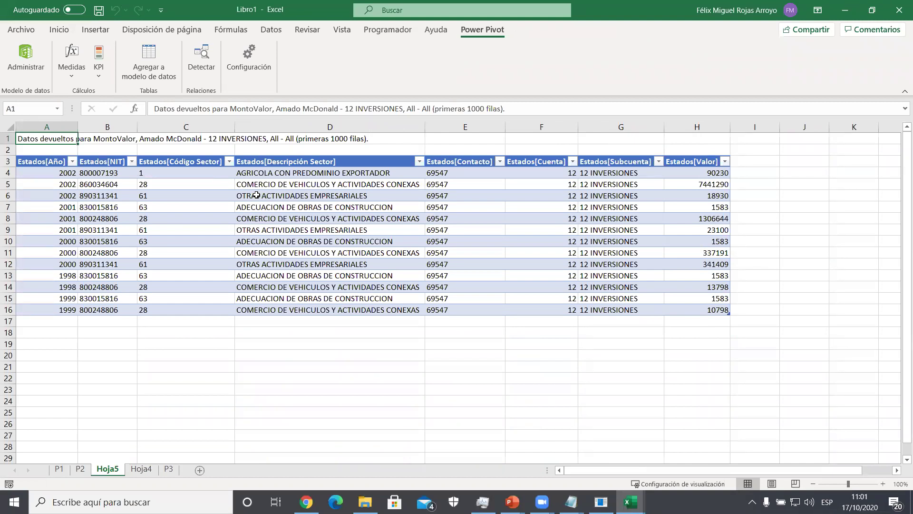
{"action": "right_click", "coordinate": [112, 471]}
{"action": "left_click", "coordinate": [227, 318]}
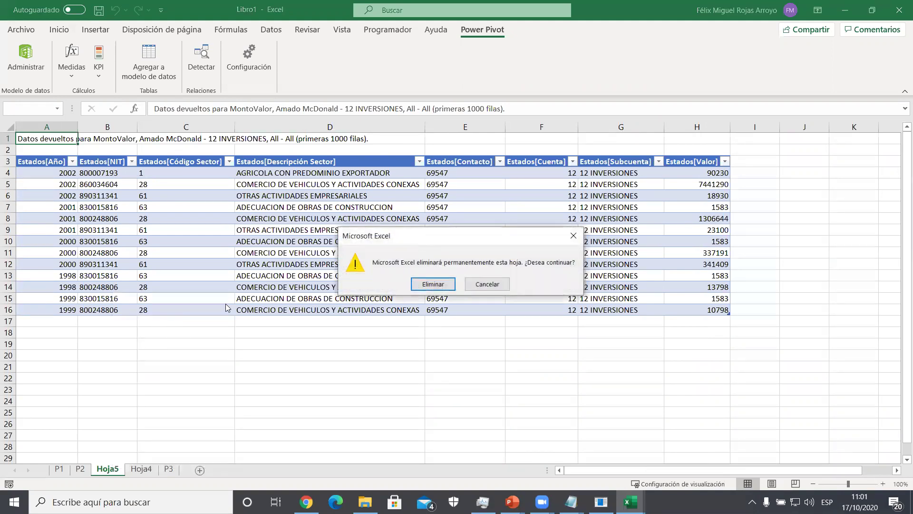
{"action": "left_click", "coordinate": [432, 284]}
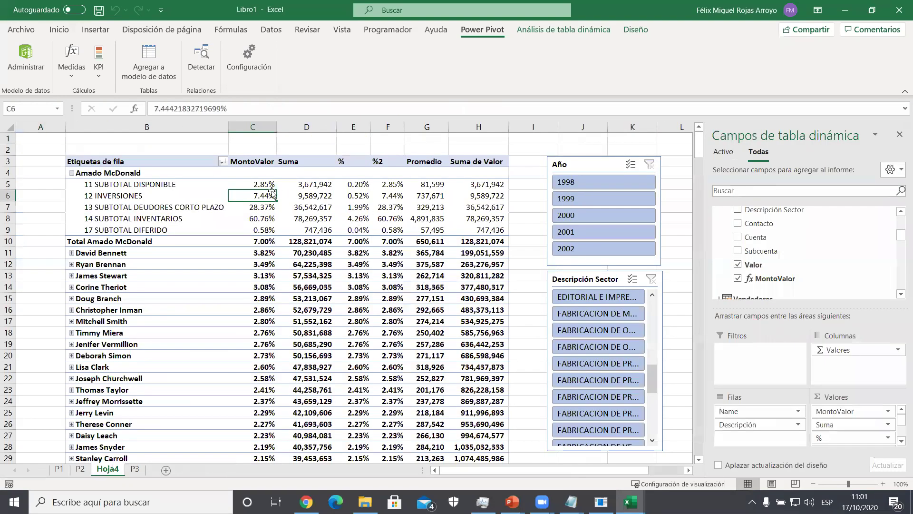
- Open the Power Pivot data model with Administrar
{"action": "mouse_move", "coordinate": [255, 211]}
{"action": "mouse_move", "coordinate": [336, 198]}
{"action": "mouse_move", "coordinate": [390, 183]}
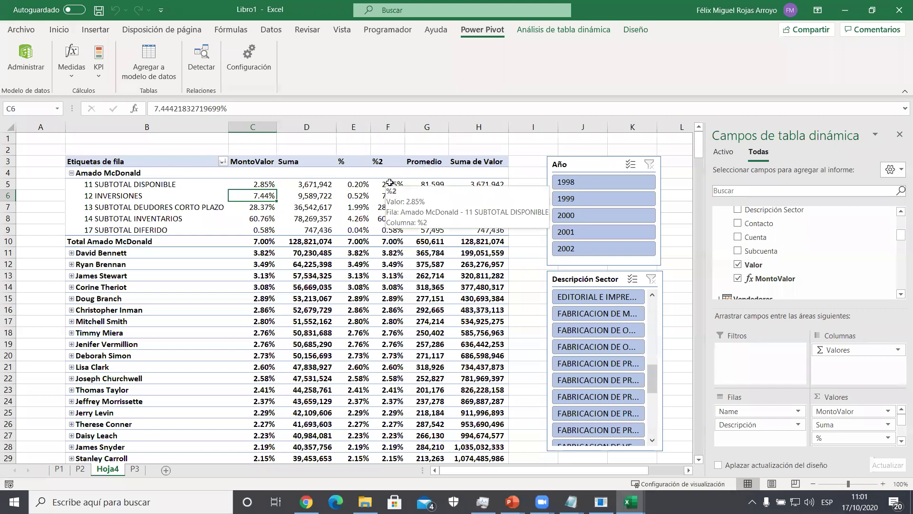
{"action": "left_click", "coordinate": [26, 58]}
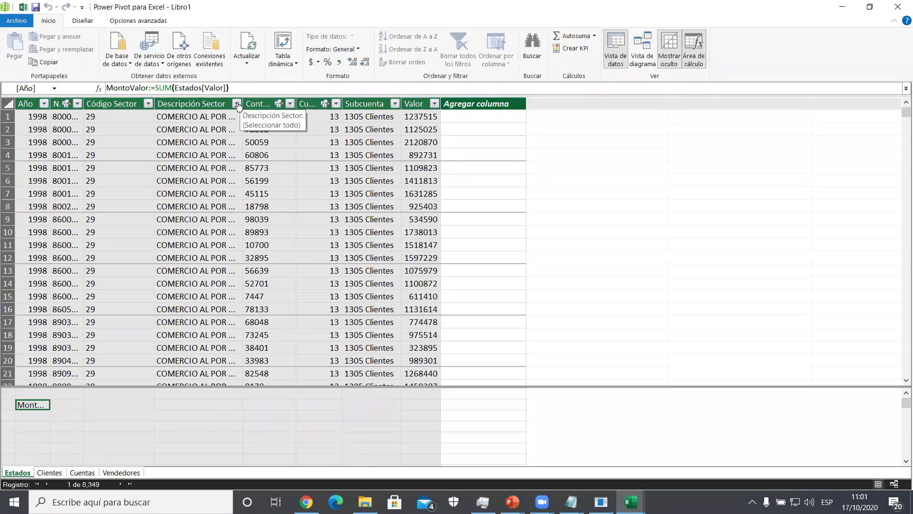
- Minimize and reopen Power Pivot, then inspect the MontoValor measure formula in the Estados calculation area
{"action": "left_click", "coordinate": [842, 7]}
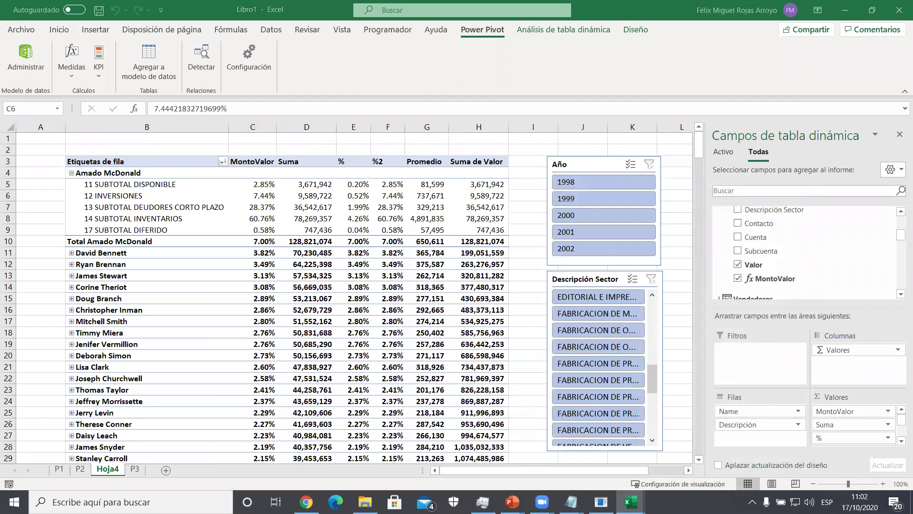
{"action": "left_click", "coordinate": [27, 52]}
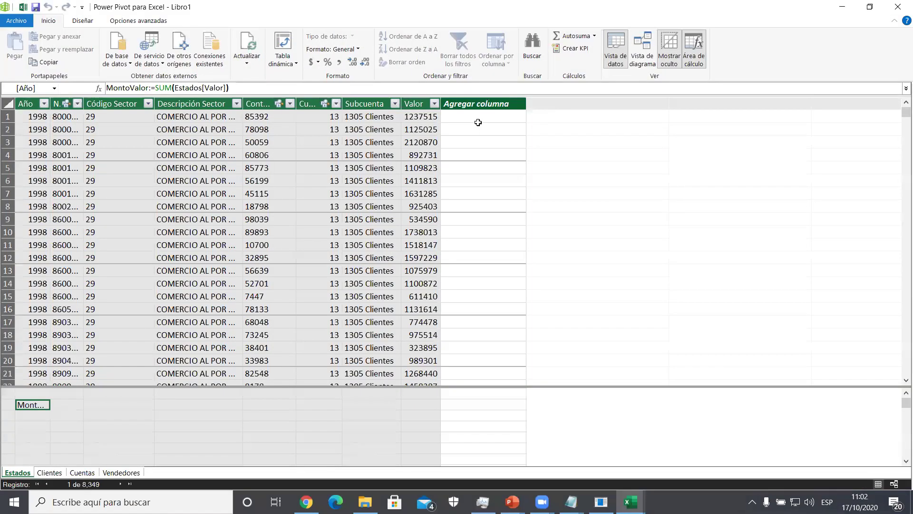
{"action": "left_click_drag", "start_coordinate": [477, 117], "coordinate": [490, 236]}
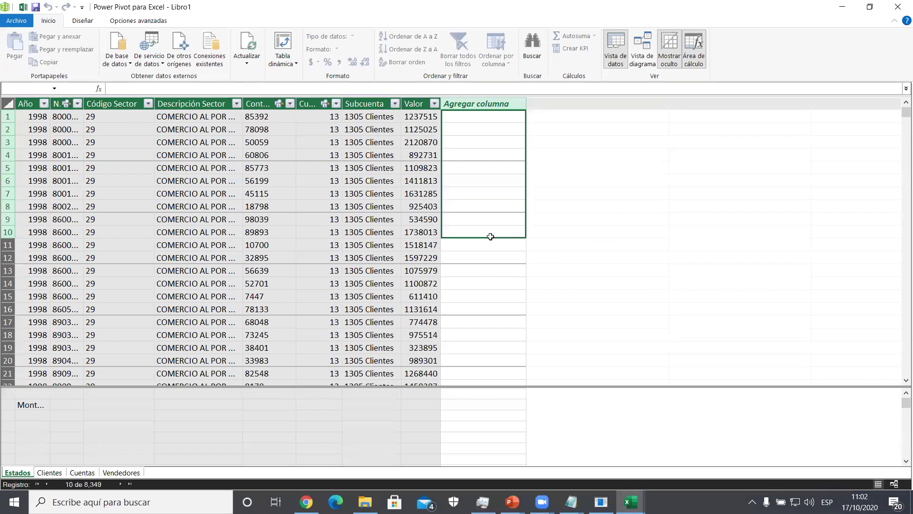
{"action": "left_click", "coordinate": [34, 405]}
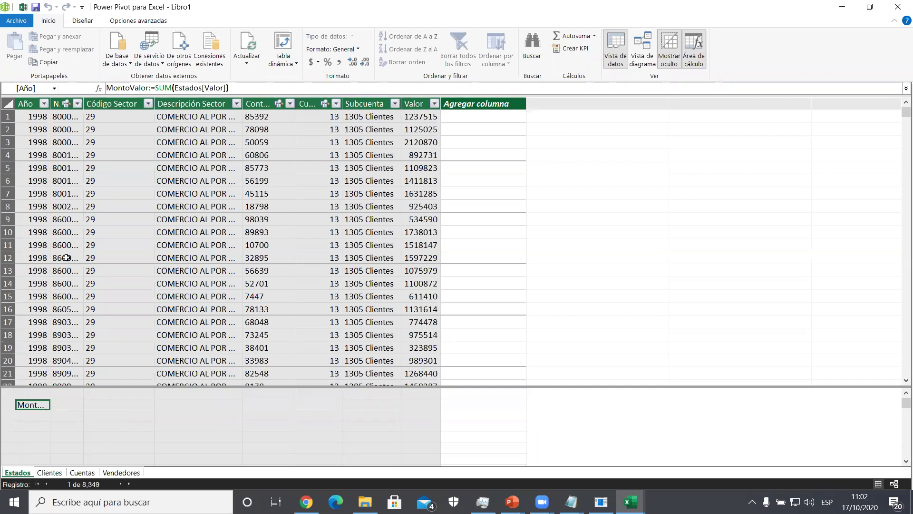
- Close the Power Pivot window to return to the Hoja4 pivot table
{"action": "left_click", "coordinate": [889, 8]}
{"action": "scroll", "coordinate": [754, 257], "scroll_direction": "up", "scroll_amount": 3}
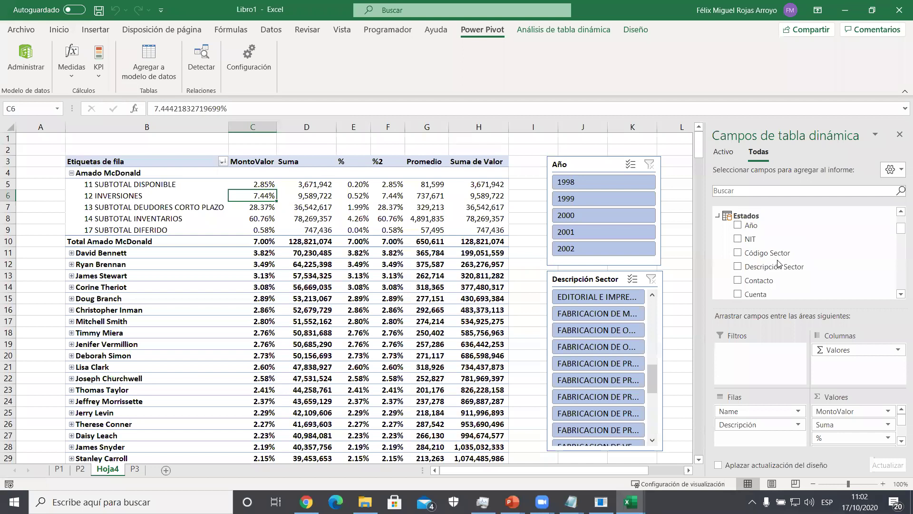
{"action": "scroll", "coordinate": [744, 257], "scroll_direction": "down", "scroll_amount": 2}
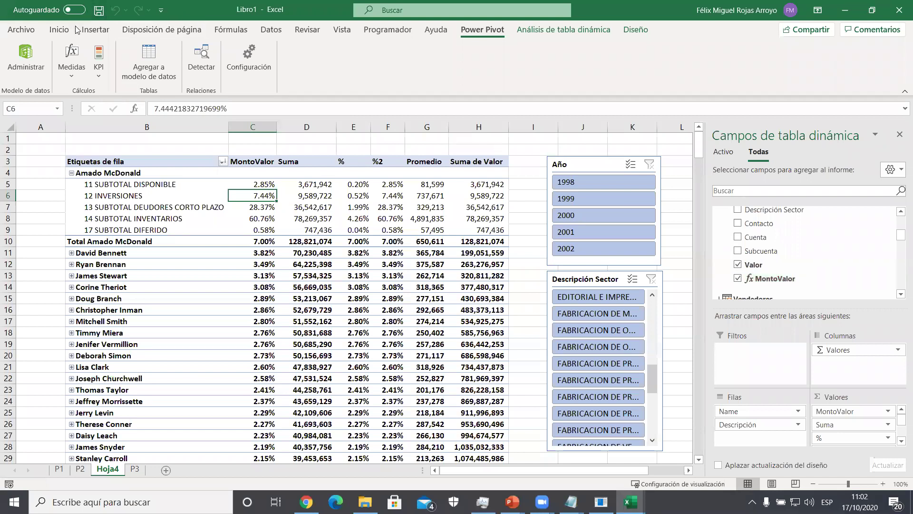
{"action": "left_click", "coordinate": [100, 75]}
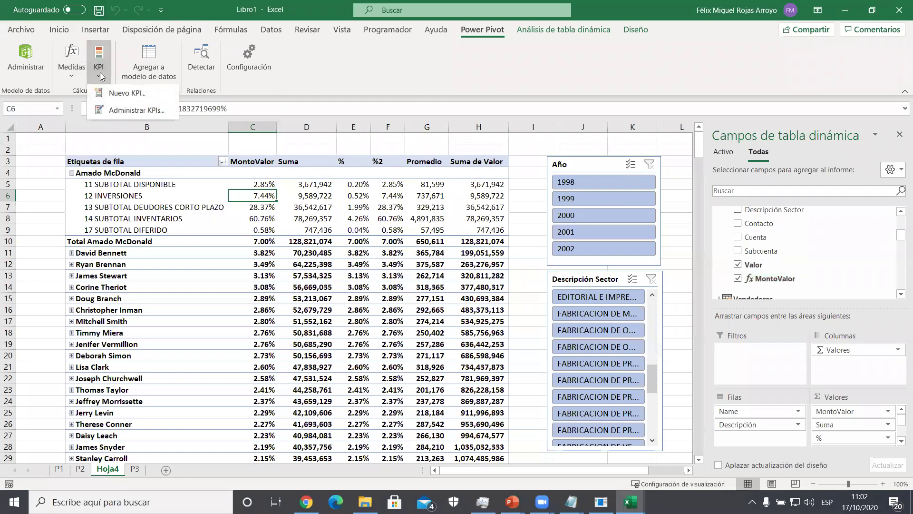
{"action": "left_click", "coordinate": [114, 95]}
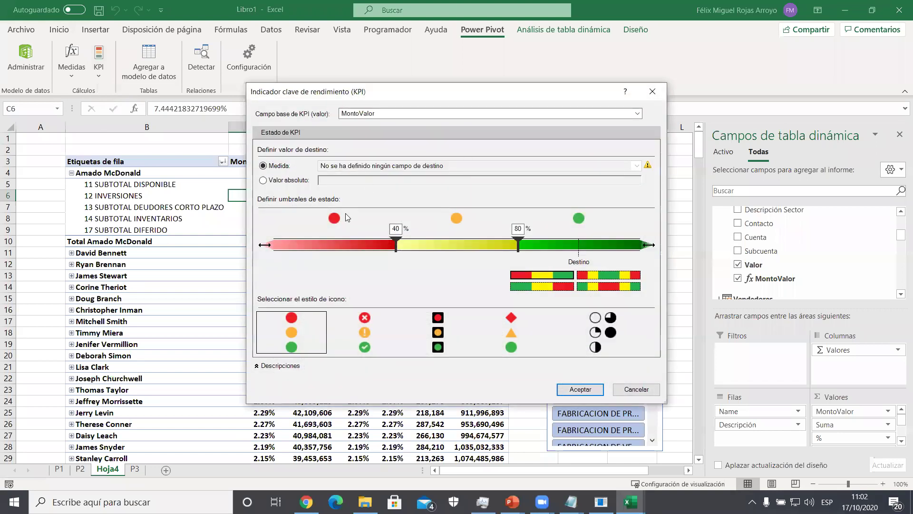
{"action": "left_click", "coordinate": [471, 114]}
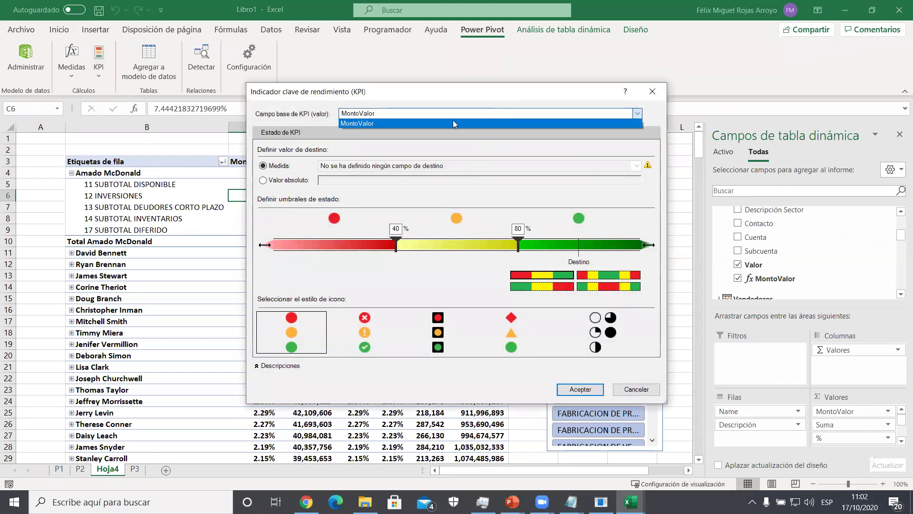
{"action": "left_click", "coordinate": [387, 125]}
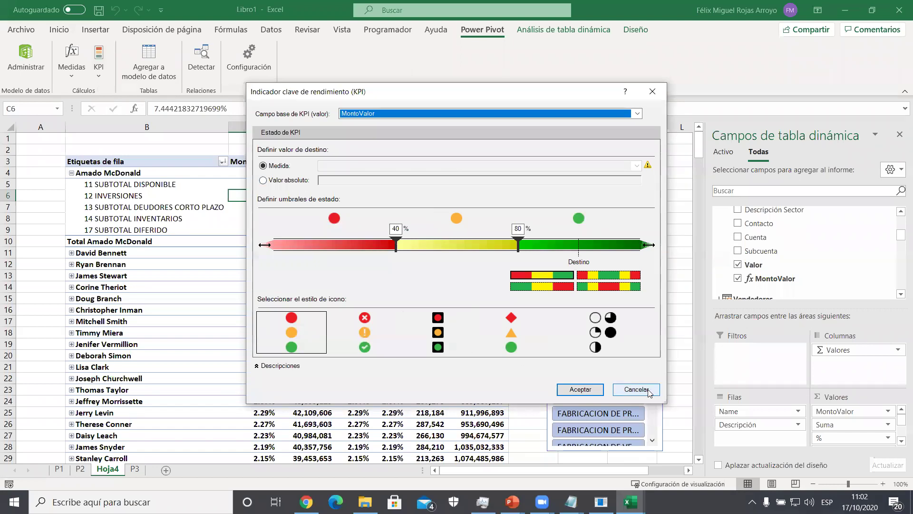
{"action": "left_click_drag", "start_coordinate": [649, 391], "coordinate": [624, 347]}
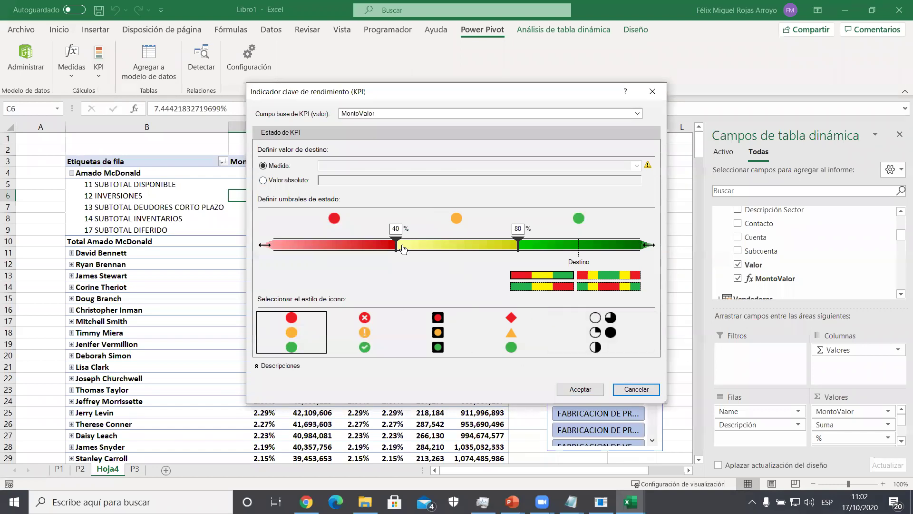
{"action": "left_click", "coordinate": [590, 277]}
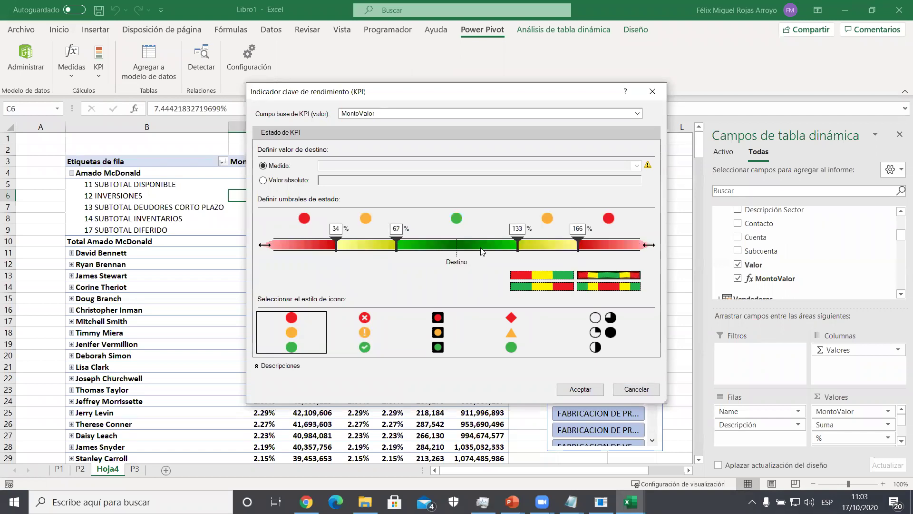
{"action": "left_click", "coordinate": [559, 286]}
{"action": "left_click", "coordinate": [553, 278]}
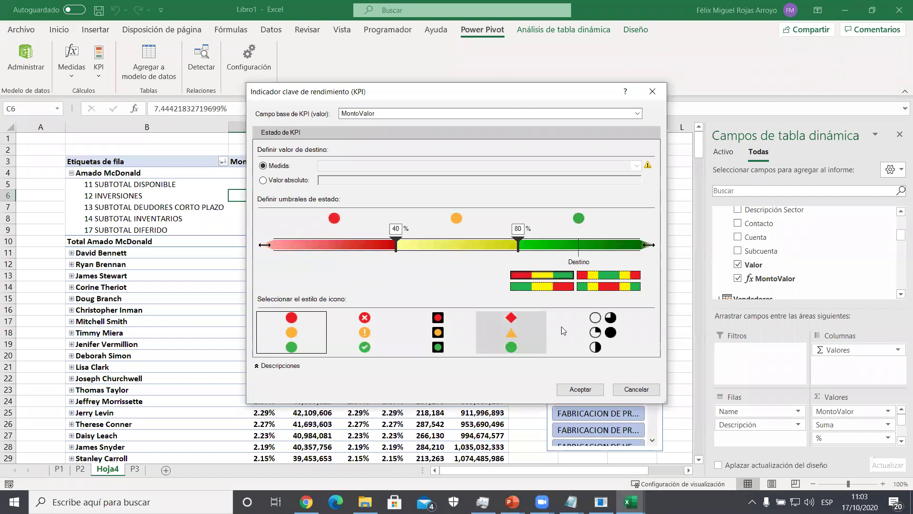
{"action": "left_click", "coordinate": [598, 330]}
{"action": "left_click", "coordinate": [495, 338]}
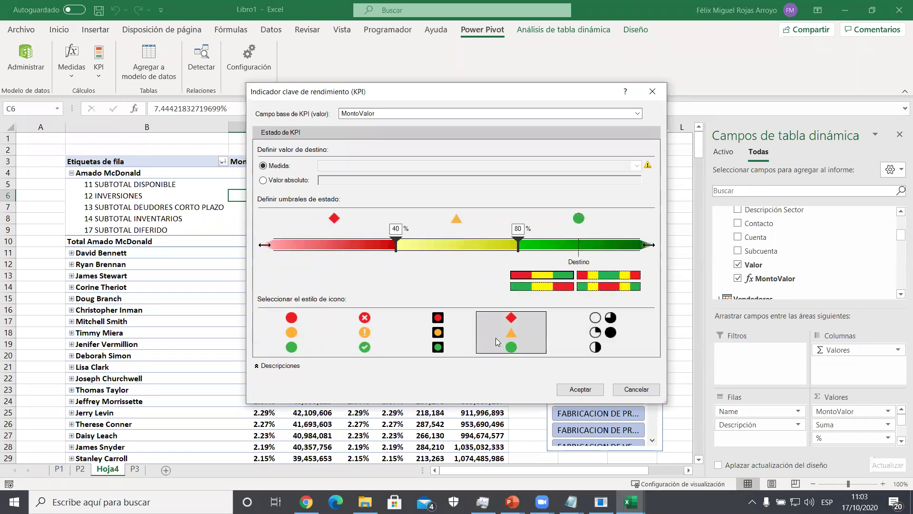
{"action": "left_click", "coordinate": [419, 324]}
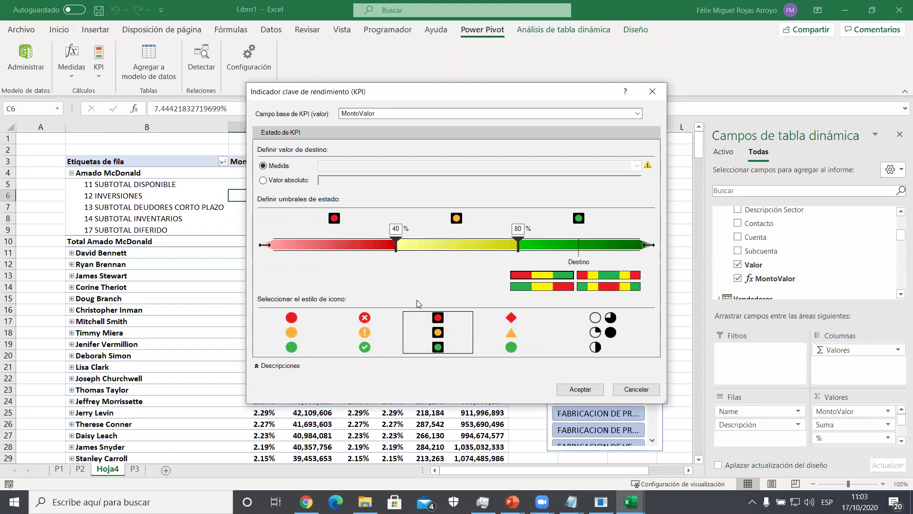
{"action": "left_click", "coordinate": [656, 91]}
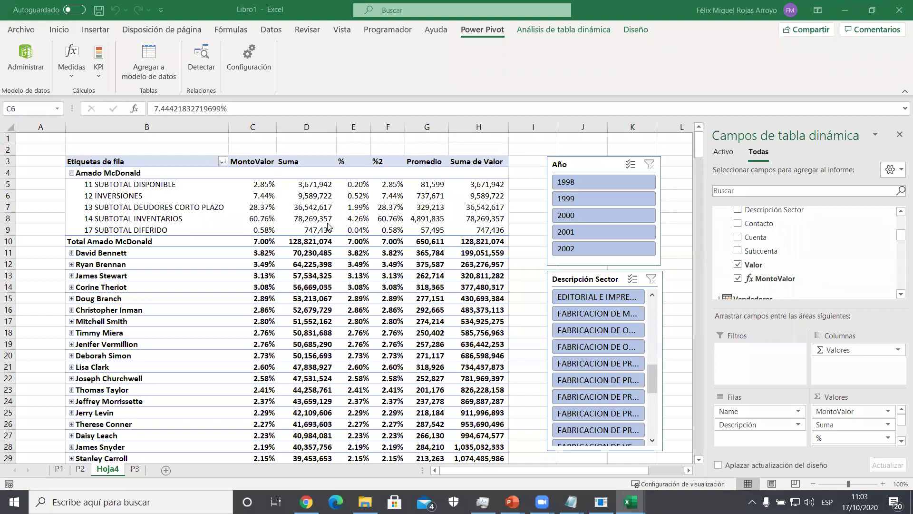
- Open Power Pivot, view the Estados, Clientes, Cuentas and Vendedores relationships in diagram view, then return to Estados' data grid
{"action": "left_click", "coordinate": [312, 206]}
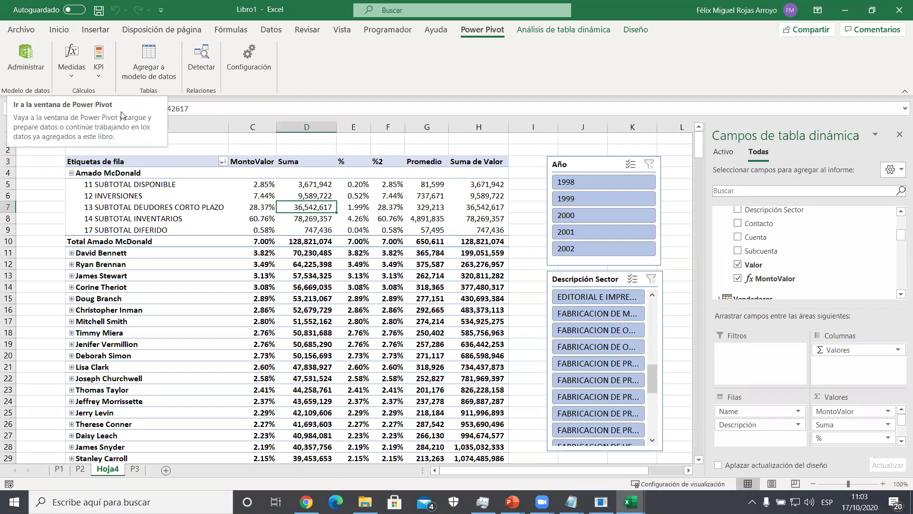
{"action": "left_click", "coordinate": [38, 58]}
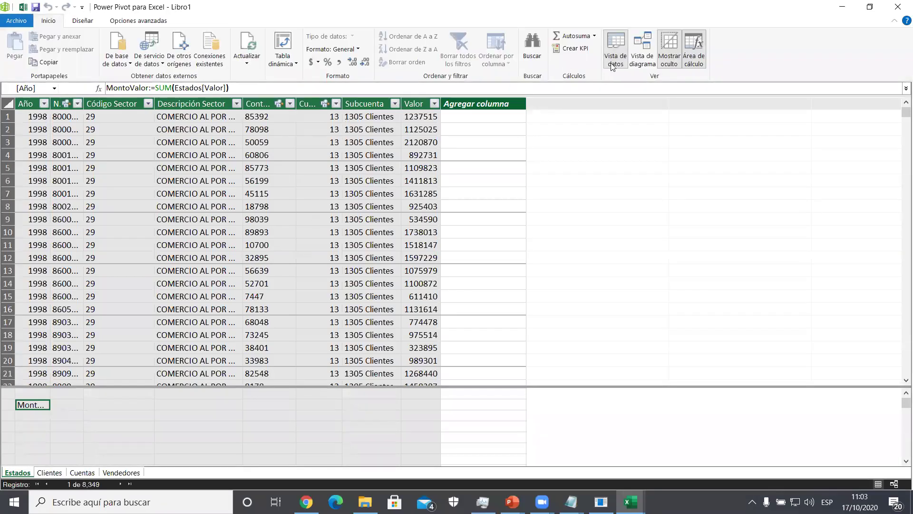
{"action": "left_click", "coordinate": [646, 39]}
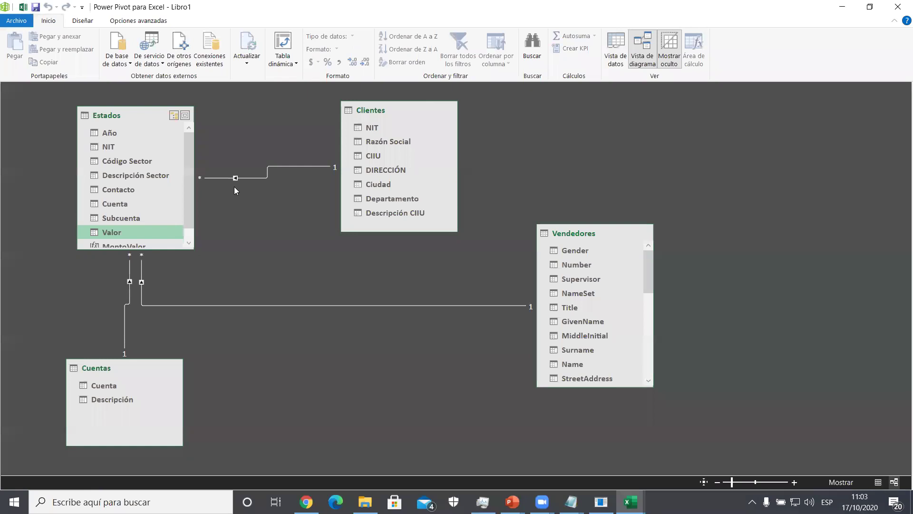
{"action": "left_click", "coordinate": [130, 116]}
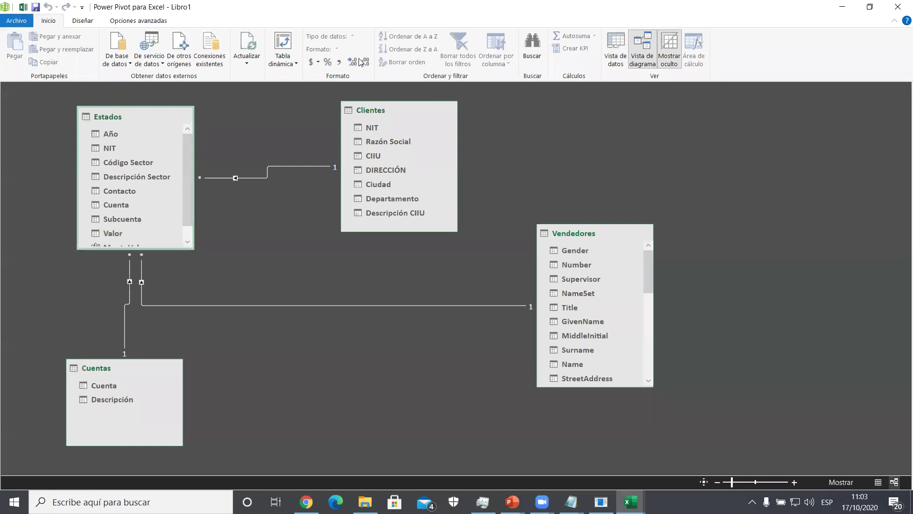
{"action": "left_click", "coordinate": [621, 44]}
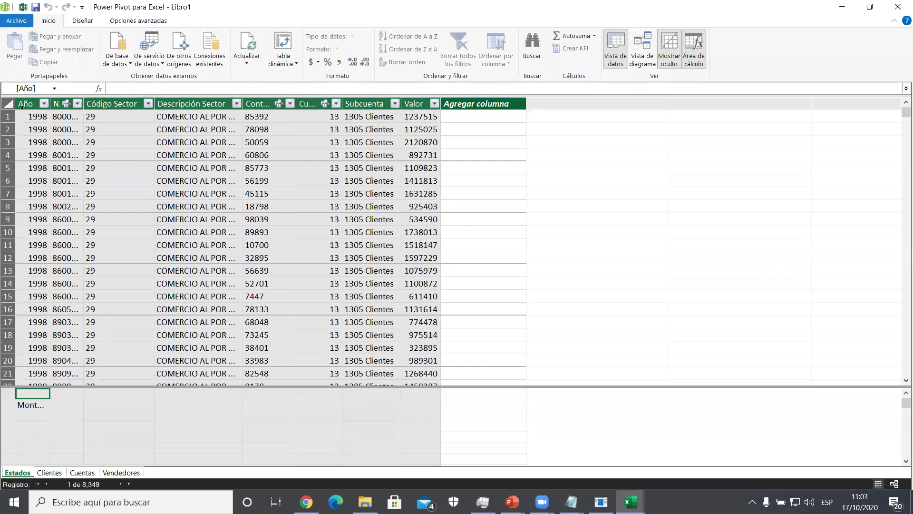
- Add a Fecha column to Estados with the formula =DATE(Estados[Año];1;1)
{"action": "left_click", "coordinate": [459, 118]}
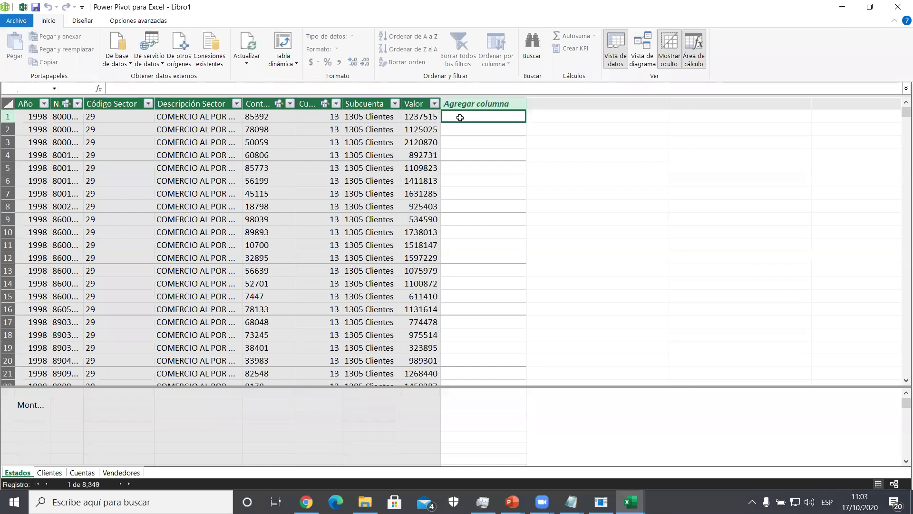
{"action": "left_click", "coordinate": [235, 89]}
{"action": "type", "text": "Fecha"}
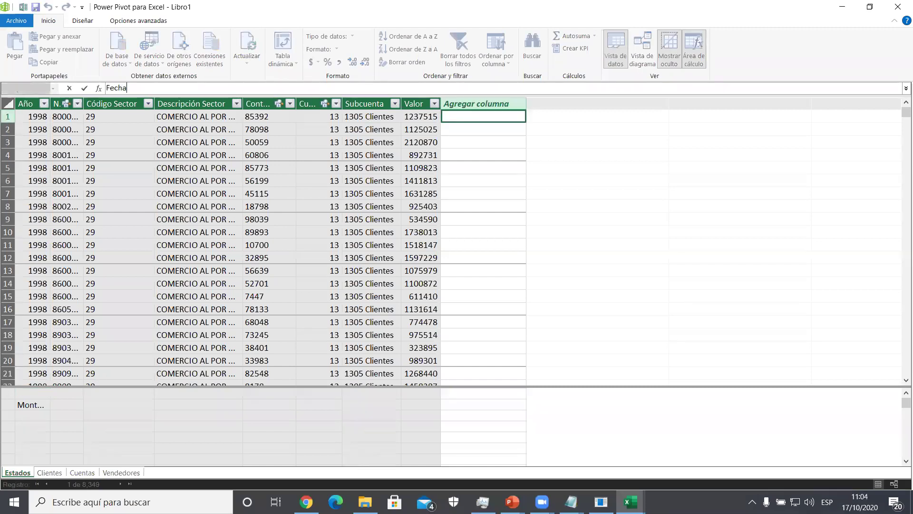
{"action": "type", "text": ":=DATE("}
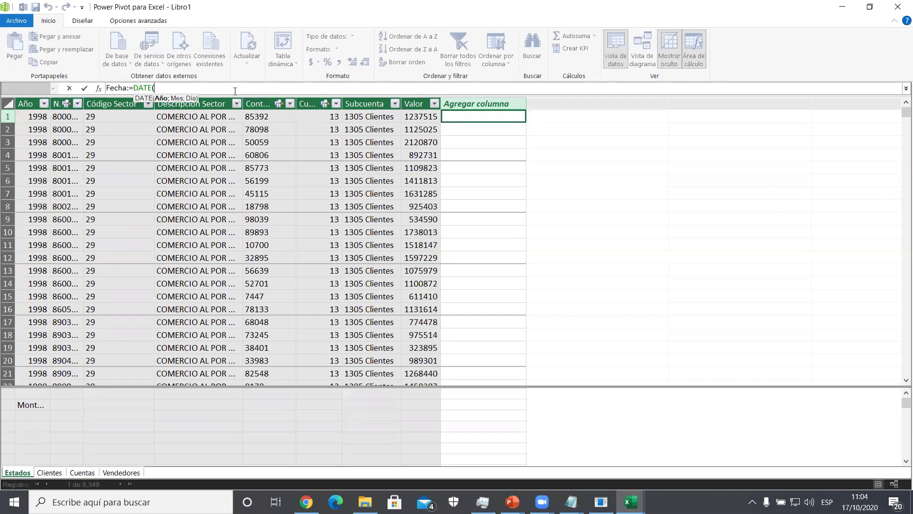
{"action": "type", "text": "est"}
{"action": "key", "text": "Escape"}
{"action": "key", "text": "BackSpace"}
{"action": "key", "text": "BackSpace"}
{"action": "key", "text": "BackSpace"}
{"action": "key", "text": "Escape"}
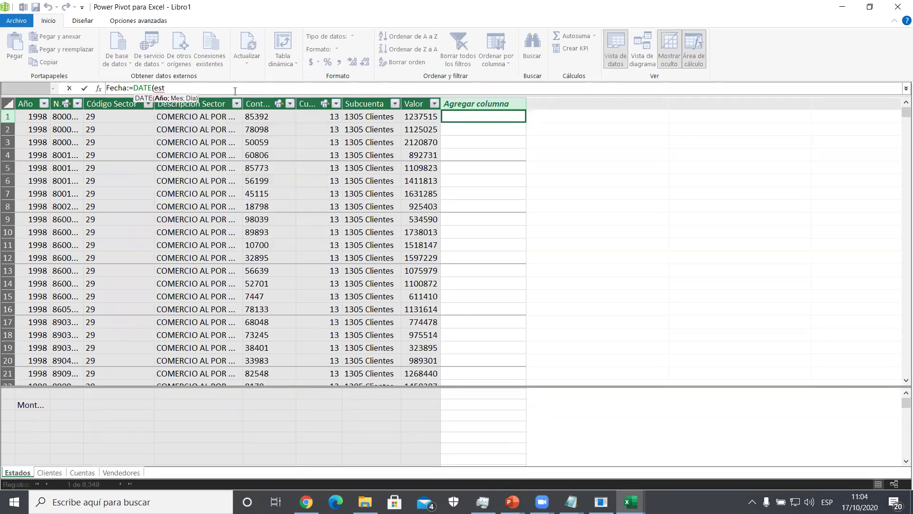
{"action": "key", "text": "ctrl+space"}
{"action": "key", "text": "Down"}
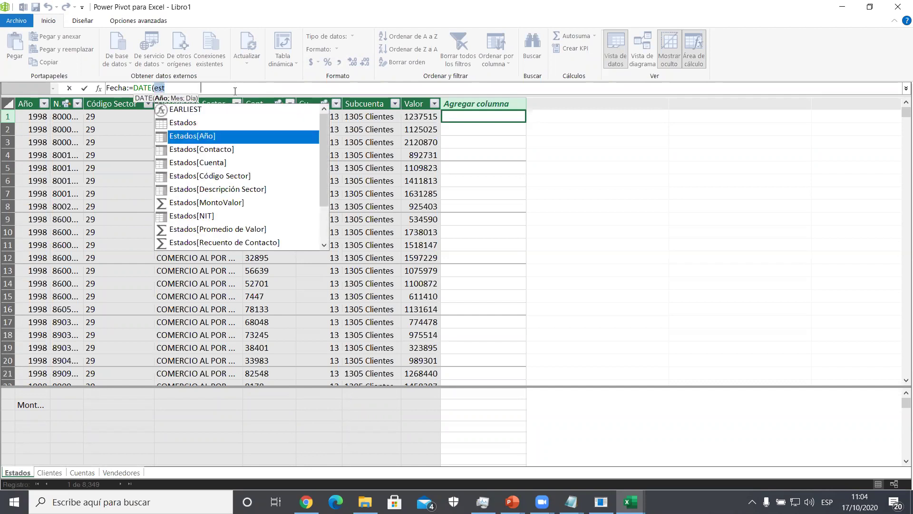
{"action": "key", "text": "Tab"}
{"action": "type", "text": ");"}
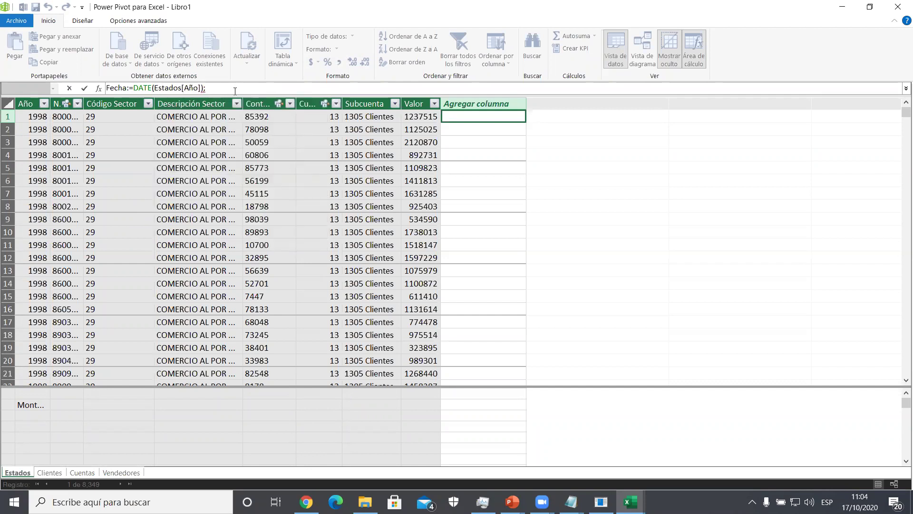
{"action": "type", "text": "1;1"}
{"action": "key", "text": "BackSpace"}
{"action": "key", "text": "BackSpace"}
{"action": "key", "text": "BackSpace"}
{"action": "key", "text": "BackSpace"}
{"action": "type", "text": ";"}
{"action": "key", "text": "BackSpace"}
{"action": "type", "text": ",1"}
{"action": "key", "text": "BackSpace"}
{"action": "key", "text": "BackSpace"}
{"action": "key", "text": "BackSpace"}
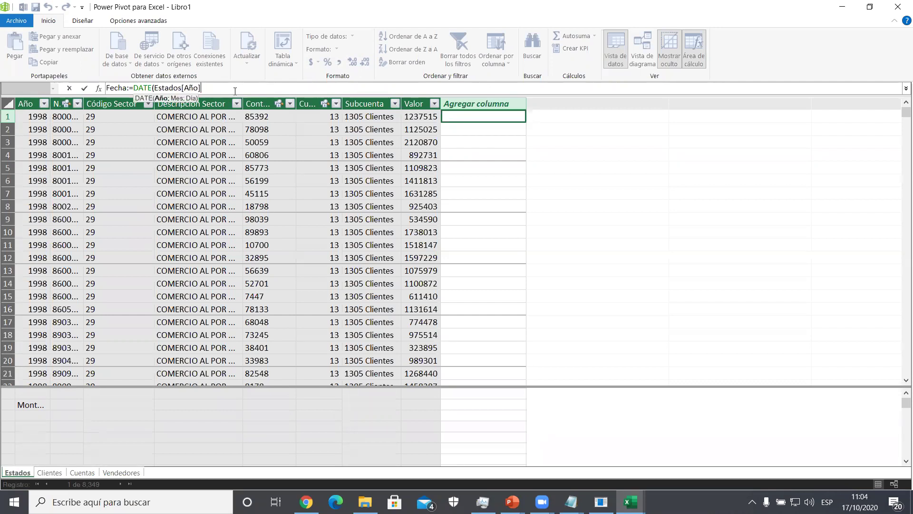
{"action": "type", "text": ";1;1)"}
{"action": "key", "text": "Return"}
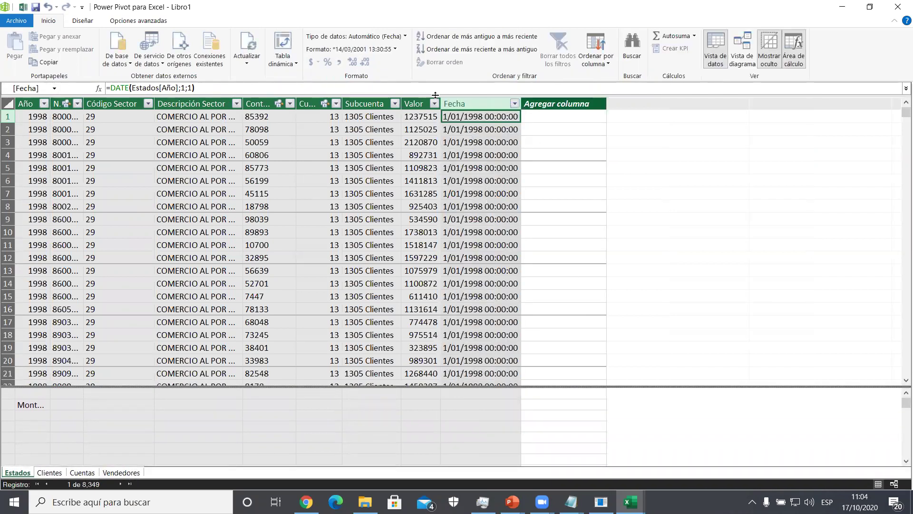
- Format the Fecha column as short dates (14/03/01), briefly checking the date table options
{"action": "left_click", "coordinate": [380, 49]}
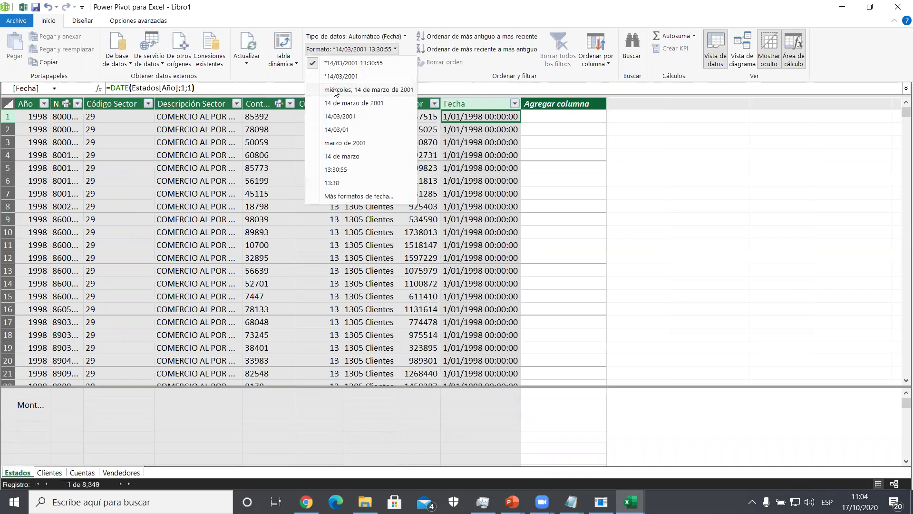
{"action": "left_click", "coordinate": [325, 131]}
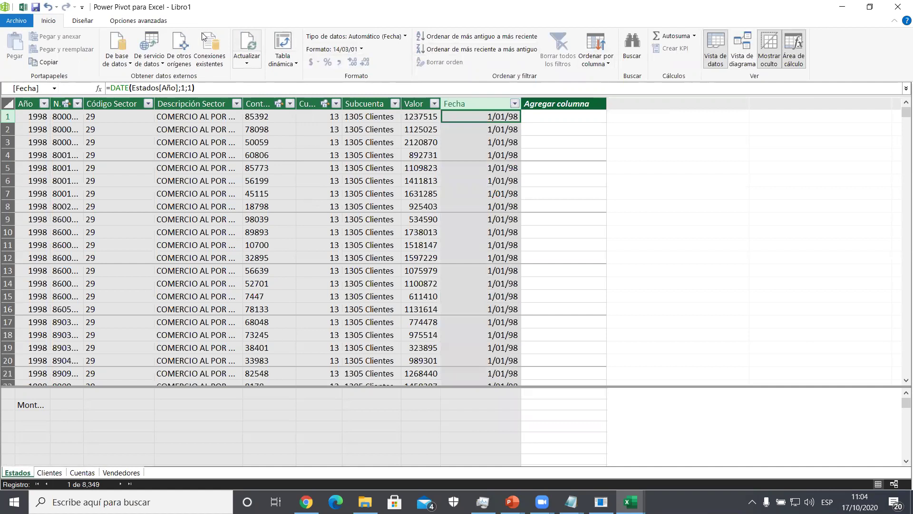
{"action": "left_click", "coordinate": [114, 23]}
{"action": "left_click", "coordinate": [91, 22]}
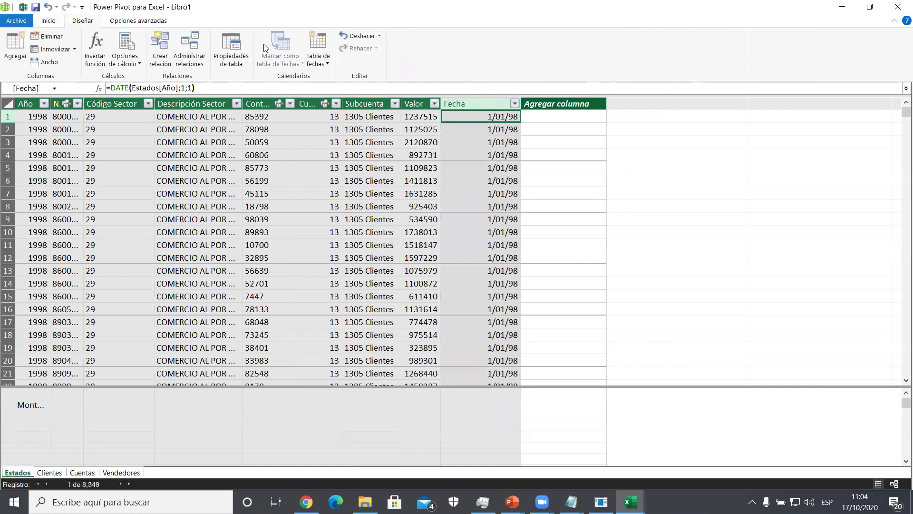
{"action": "left_click", "coordinate": [314, 61]}
{"action": "left_click", "coordinate": [512, 132]}
{"action": "left_click", "coordinate": [106, 128]}
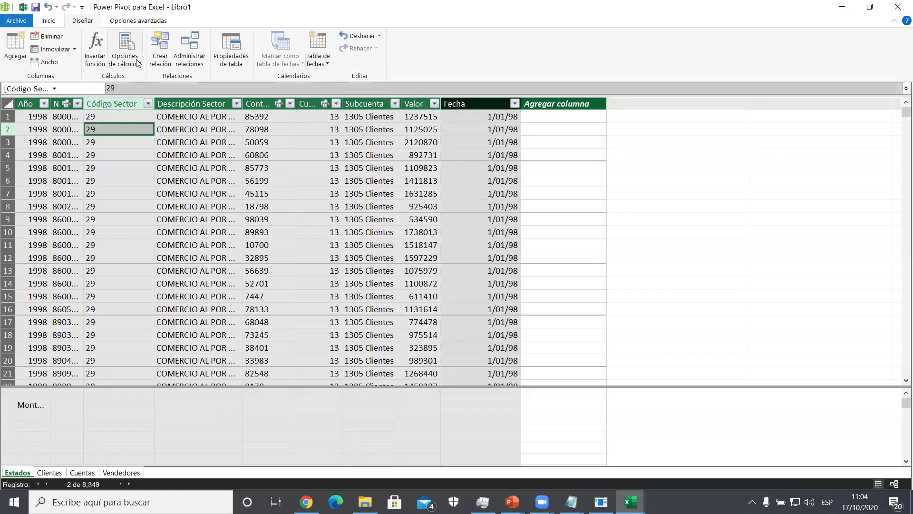
{"action": "left_click", "coordinate": [314, 61]}
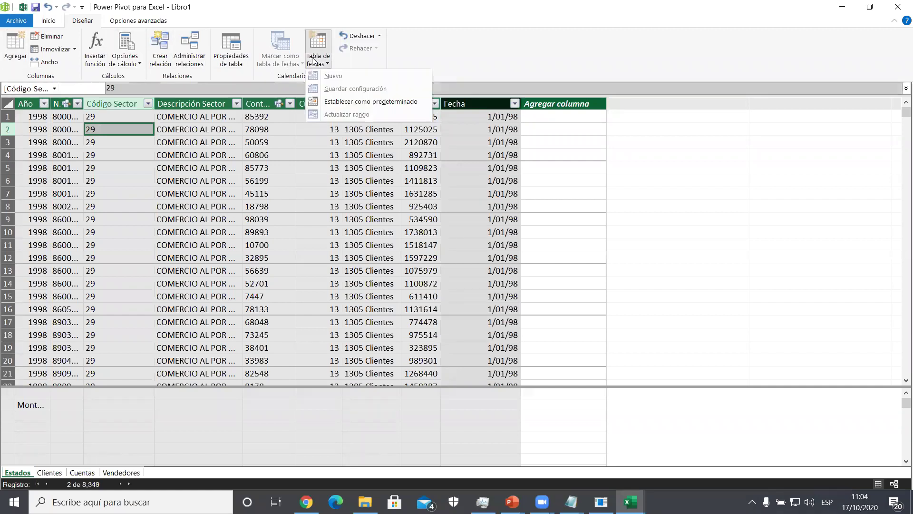
{"action": "left_click", "coordinate": [286, 148]}
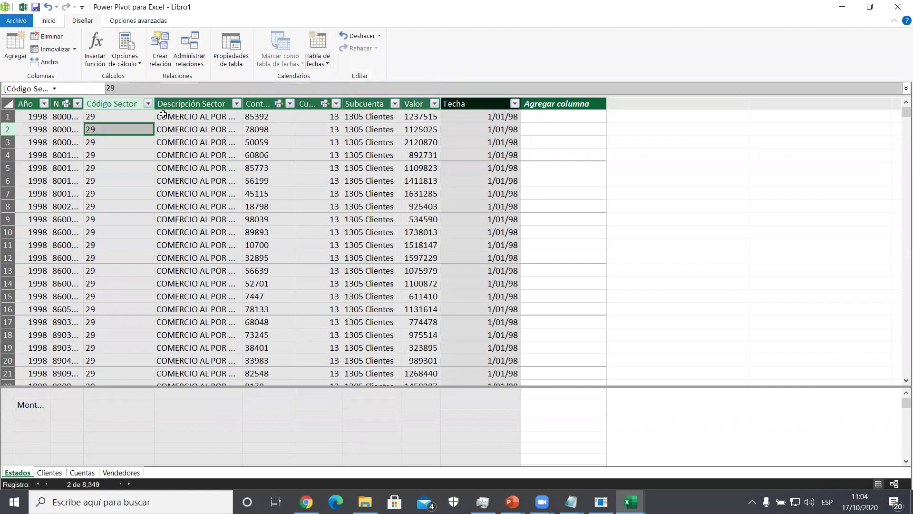
{"action": "left_click", "coordinate": [48, 20]}
- Switch to diagram view and select the new Fecha field in the Estados table
{"action": "left_click", "coordinate": [643, 49]}
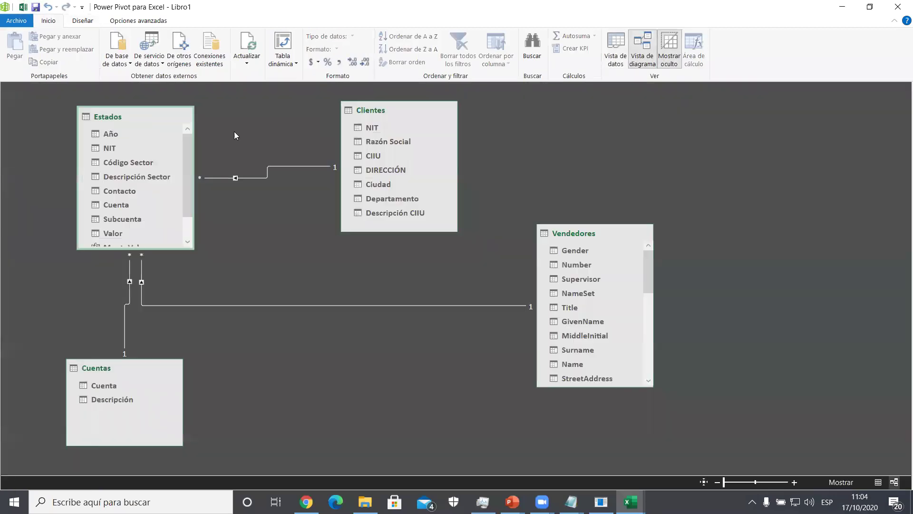
{"action": "scroll", "coordinate": [142, 243], "scroll_direction": "down", "scroll_amount": 1}
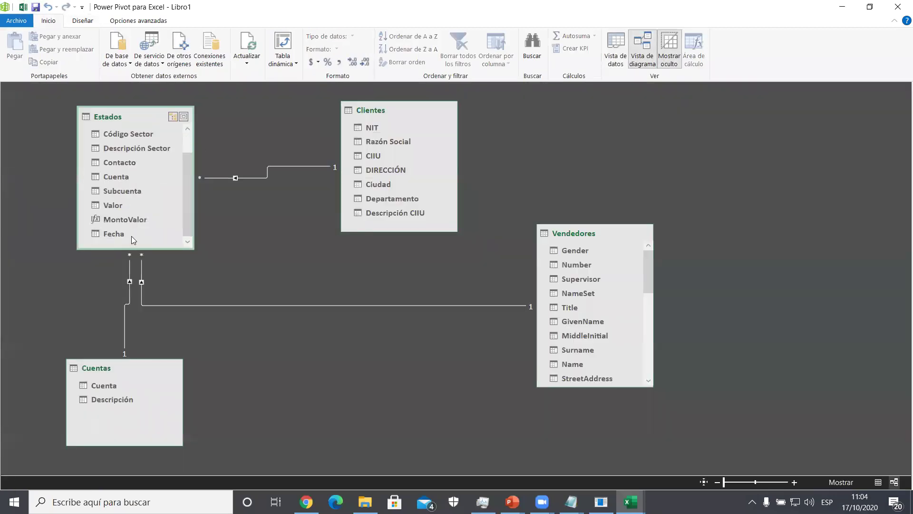
{"action": "left_click", "coordinate": [111, 233]}
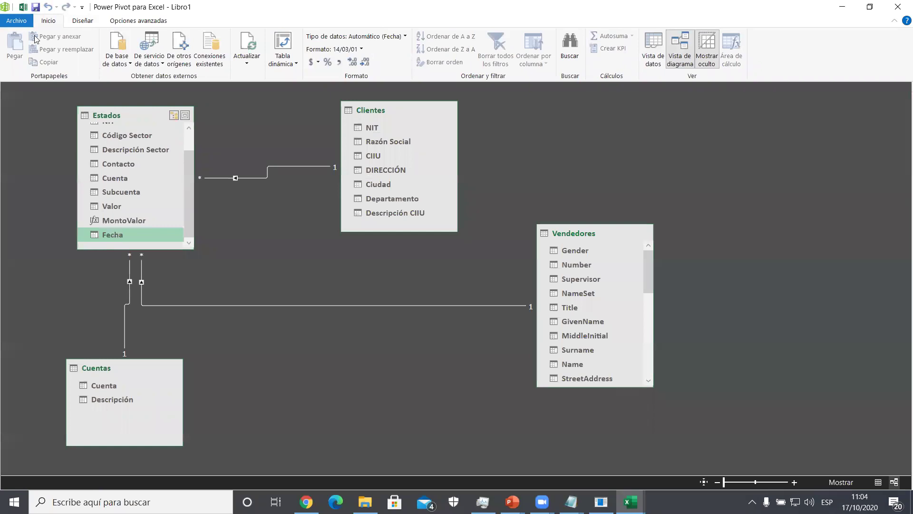
- Refresh the Estados table's data (8,349 rows) and dismiss the refresh report
{"action": "left_click", "coordinate": [88, 21]}
{"action": "left_click", "coordinate": [327, 64]}
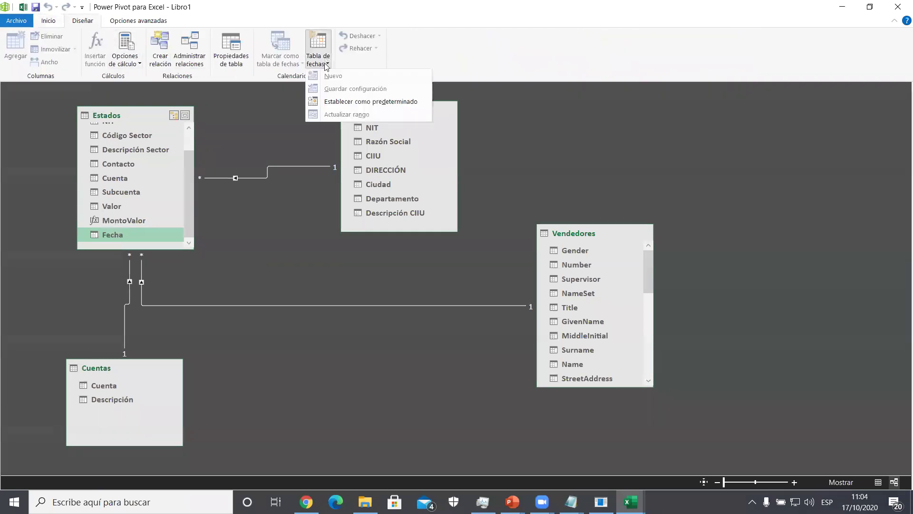
{"action": "left_click", "coordinate": [270, 111]}
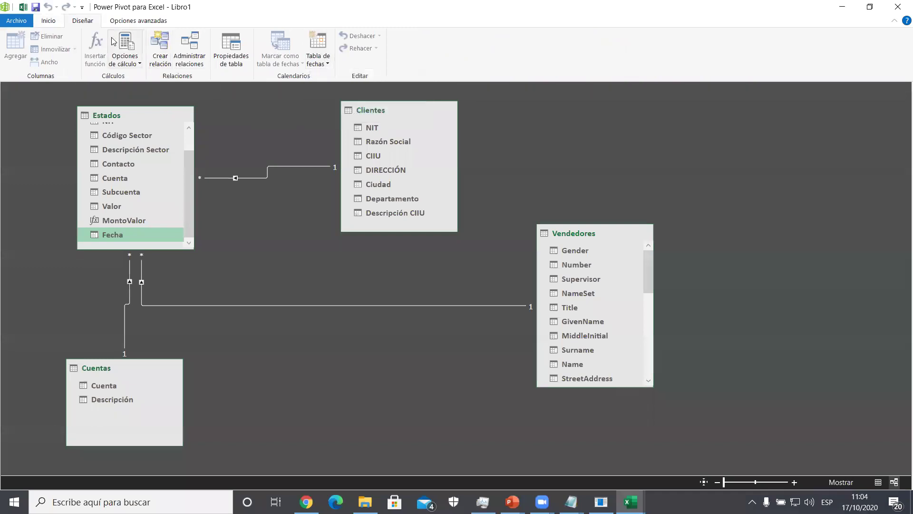
{"action": "left_click", "coordinate": [54, 23]}
{"action": "left_click", "coordinate": [247, 61]}
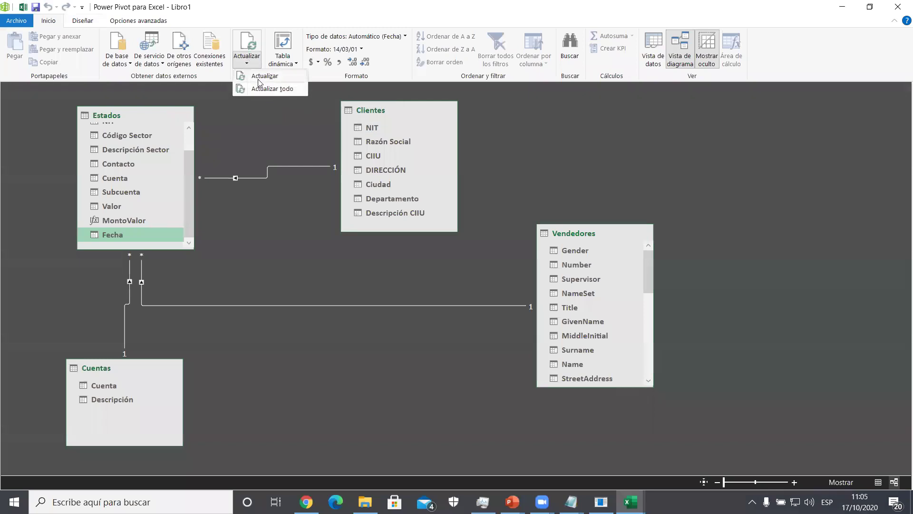
{"action": "left_click", "coordinate": [258, 78]}
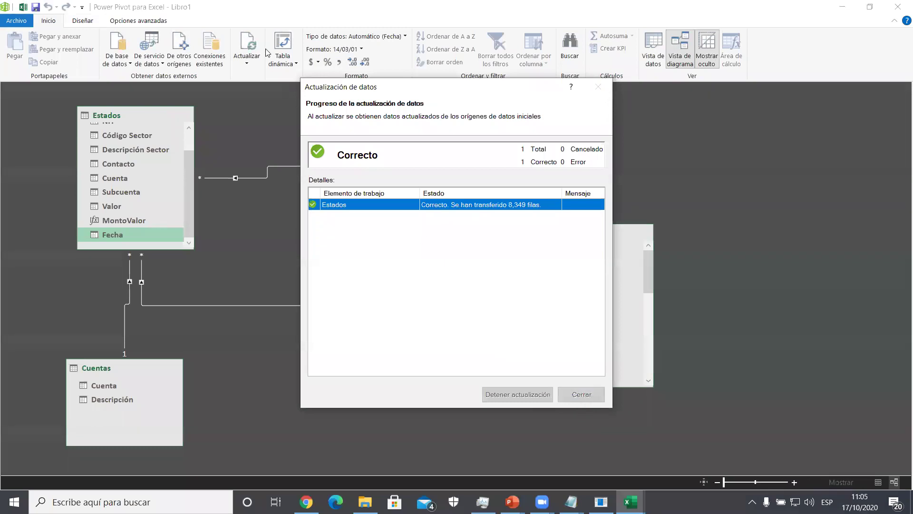
{"action": "left_click", "coordinate": [579, 394]}
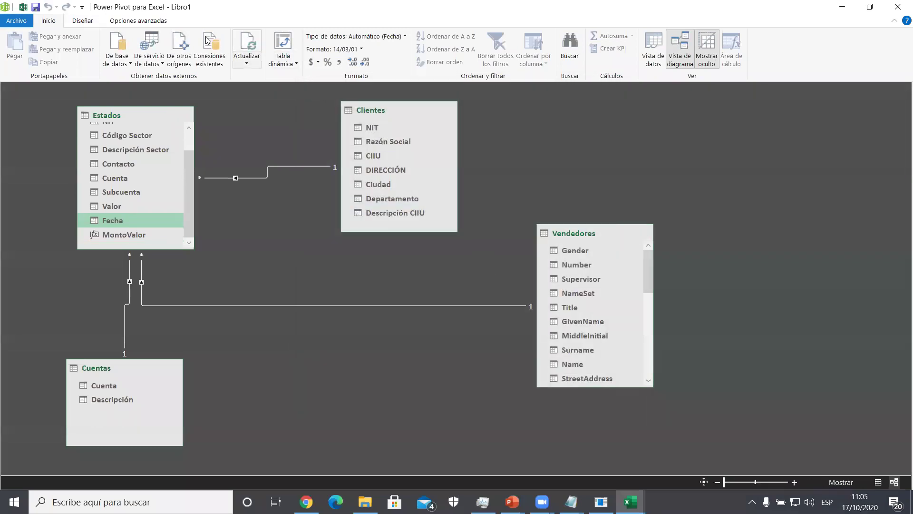
- Close Power Pivot to return to the Hoja4 pivot table with its slicers
{"action": "left_click", "coordinate": [88, 21]}
{"action": "left_click", "coordinate": [319, 65]}
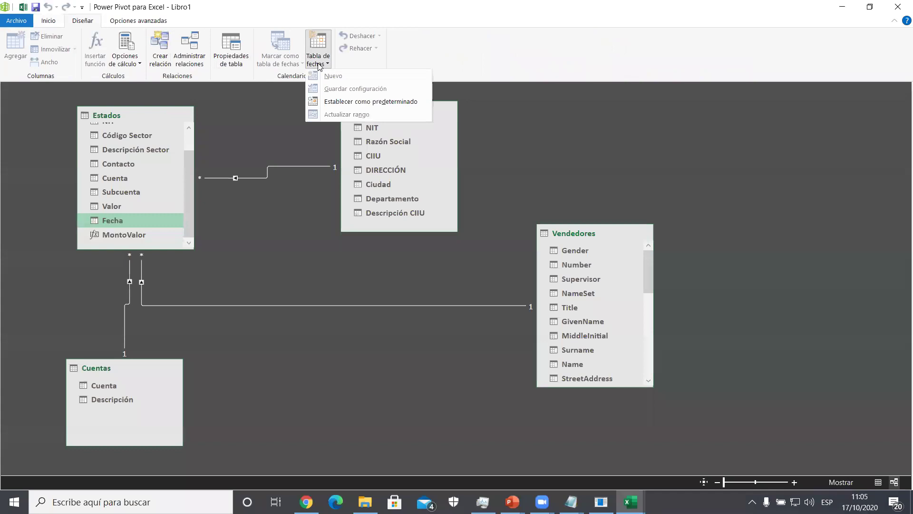
{"action": "left_click", "coordinate": [374, 78]}
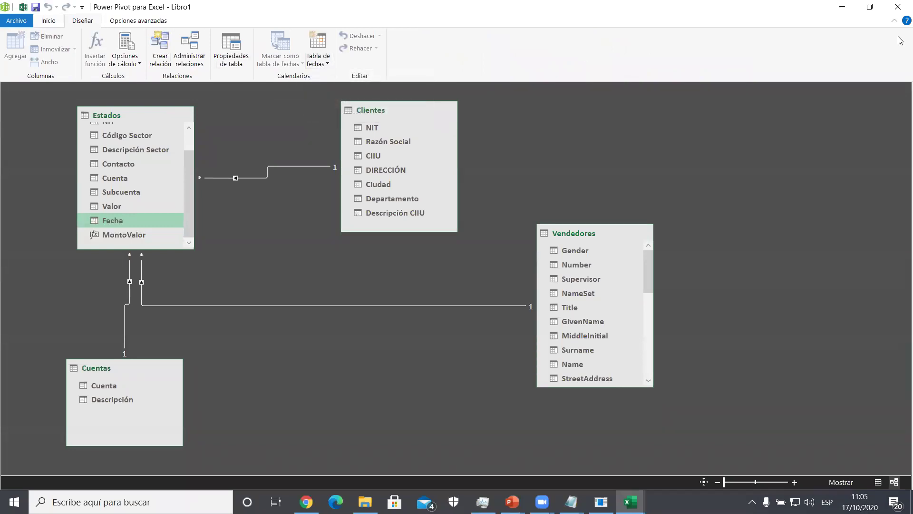
{"action": "left_click", "coordinate": [898, 7]}
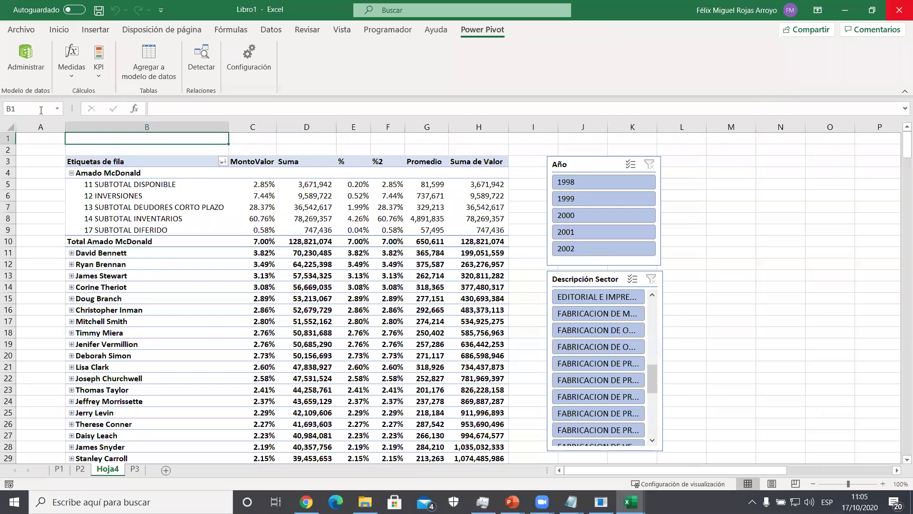
- Reopen Power Pivot and set the Estados Fecha column's data type to Fecha (Date)
{"action": "left_click", "coordinate": [26, 57]}
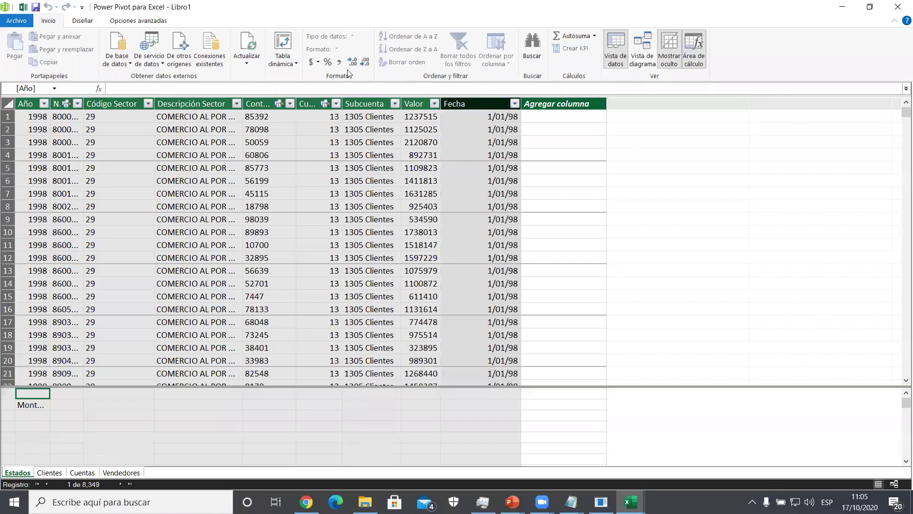
{"action": "left_click", "coordinate": [94, 24]}
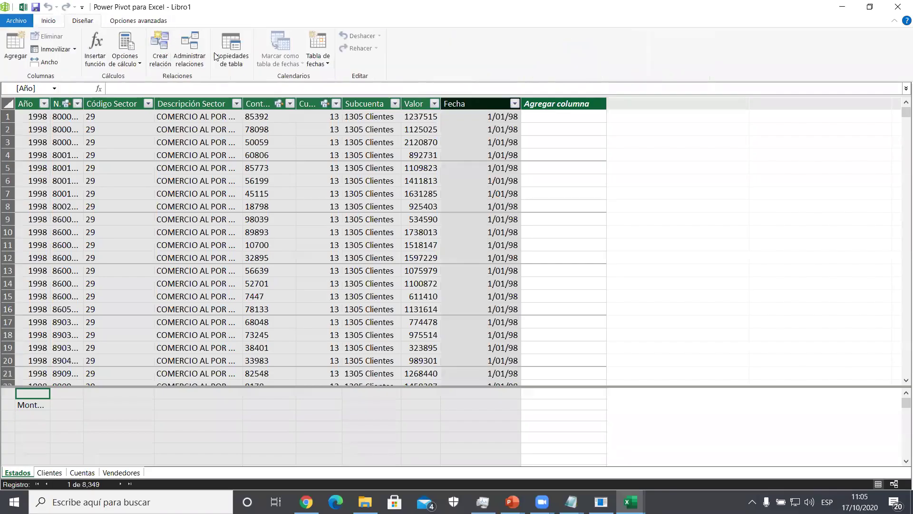
{"action": "left_click", "coordinate": [327, 62]}
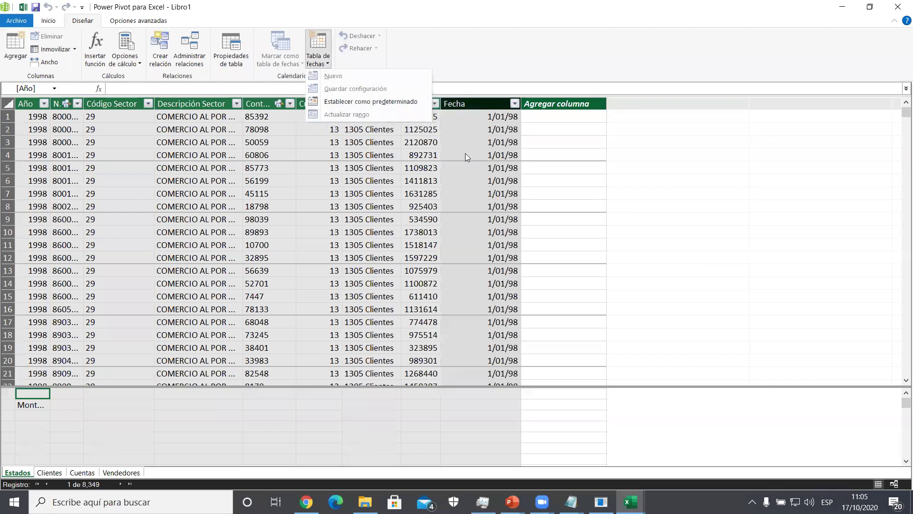
{"action": "left_click", "coordinate": [482, 162]}
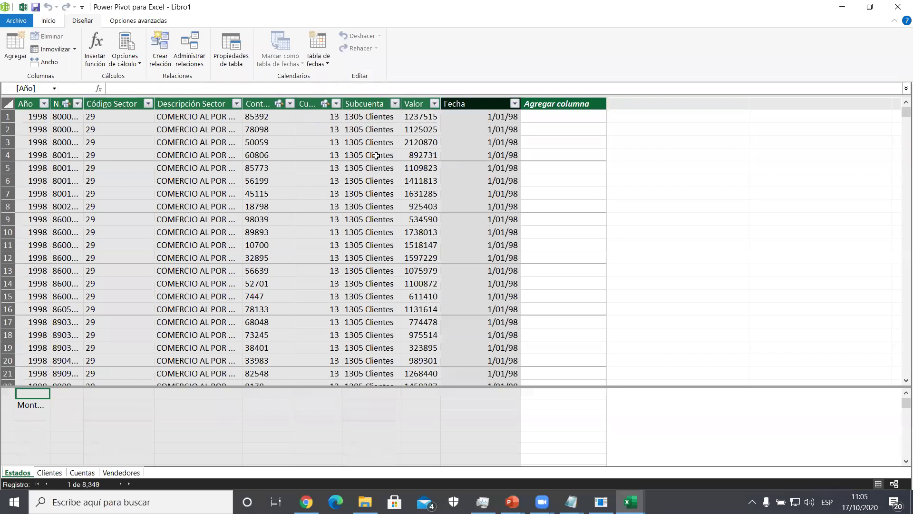
{"action": "left_click", "coordinate": [461, 116]}
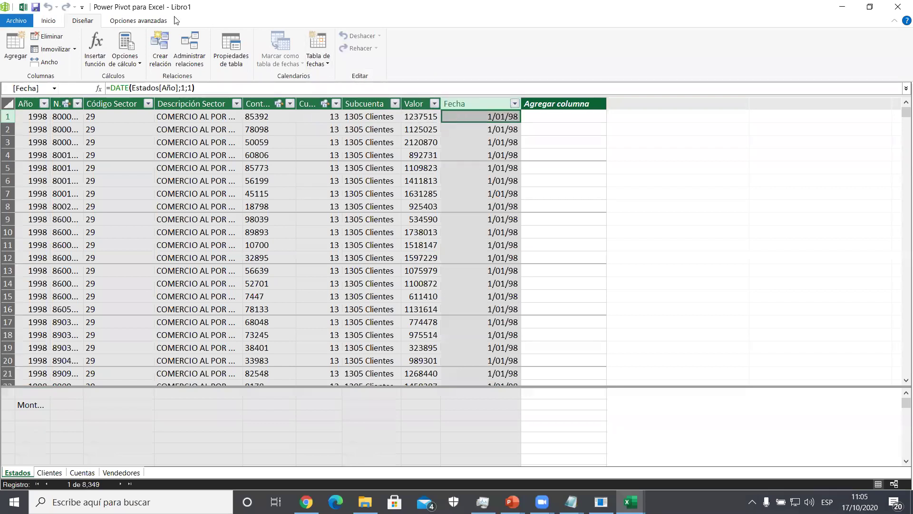
{"action": "left_click", "coordinate": [142, 24]}
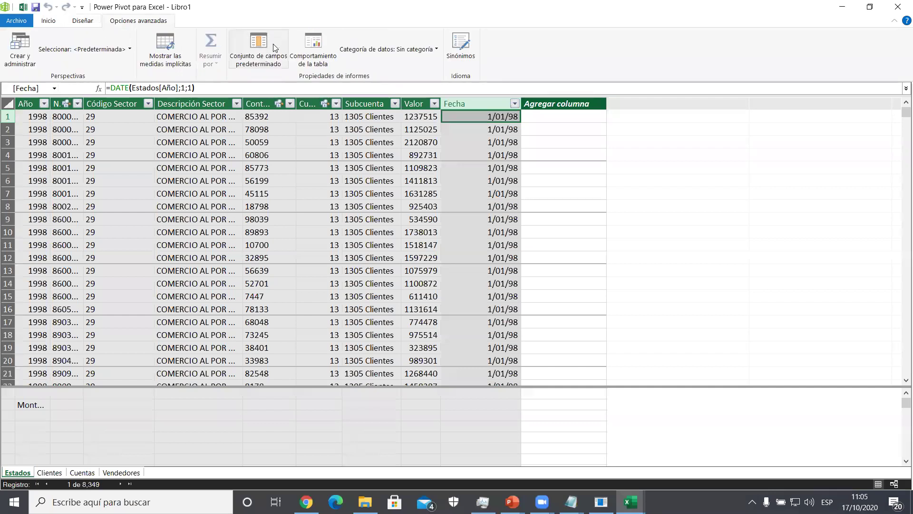
{"action": "left_click", "coordinate": [56, 20]}
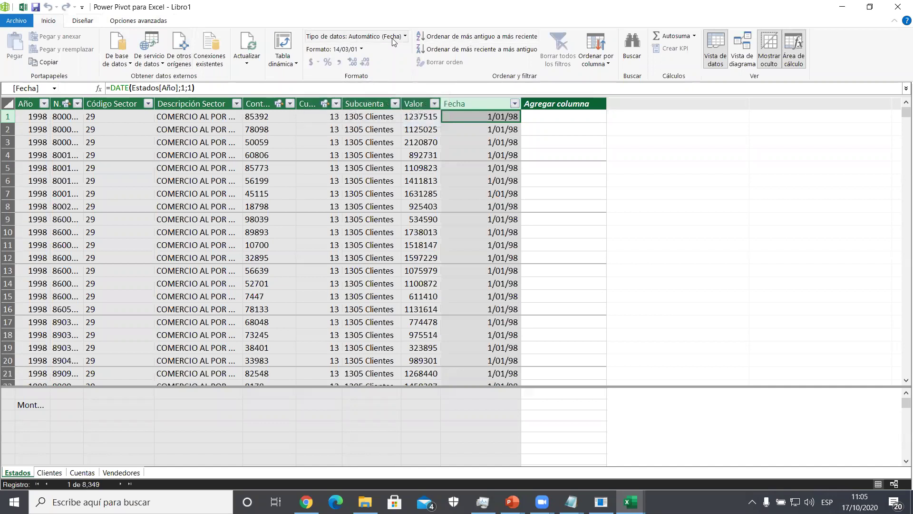
{"action": "left_click", "coordinate": [350, 36]}
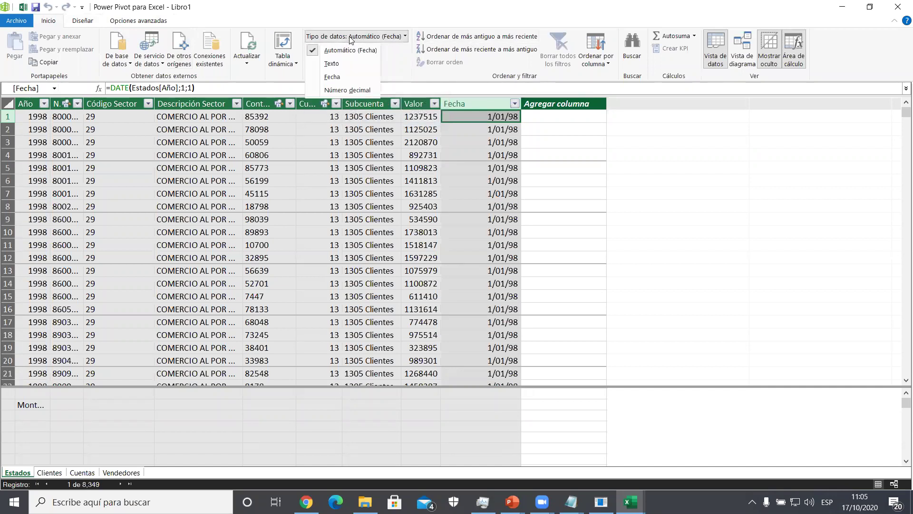
{"action": "left_click", "coordinate": [338, 77]}
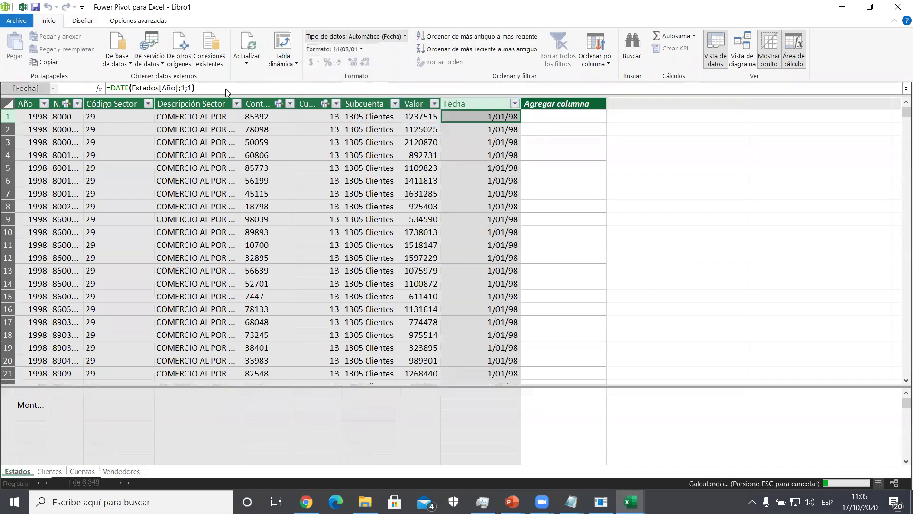
- Glance at Diseñar > Tabla de fechas, then close, reopen and close the Power Pivot window
{"action": "left_click", "coordinate": [82, 20]}
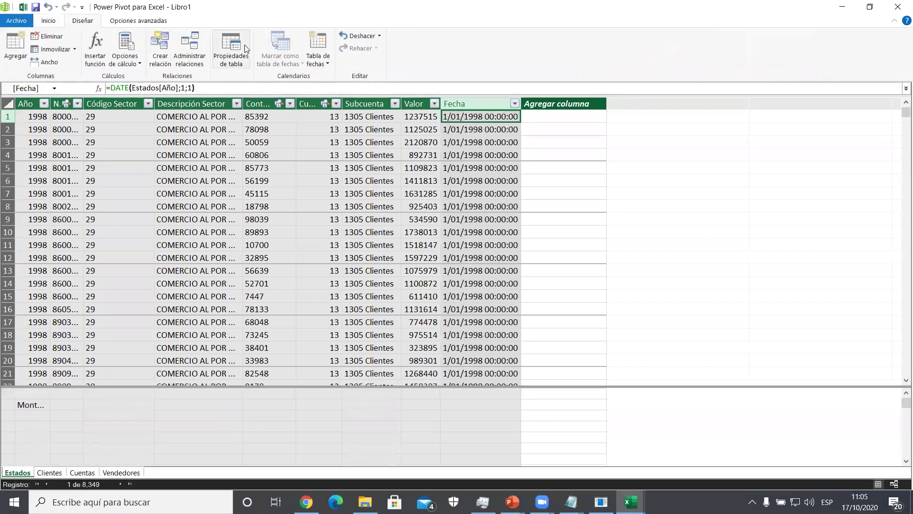
{"action": "left_click", "coordinate": [321, 64]}
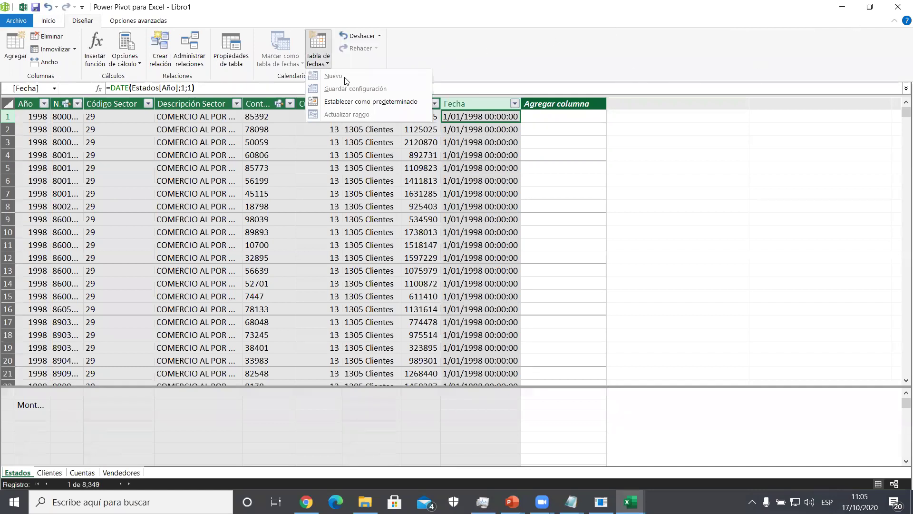
{"action": "left_click", "coordinate": [896, 7]}
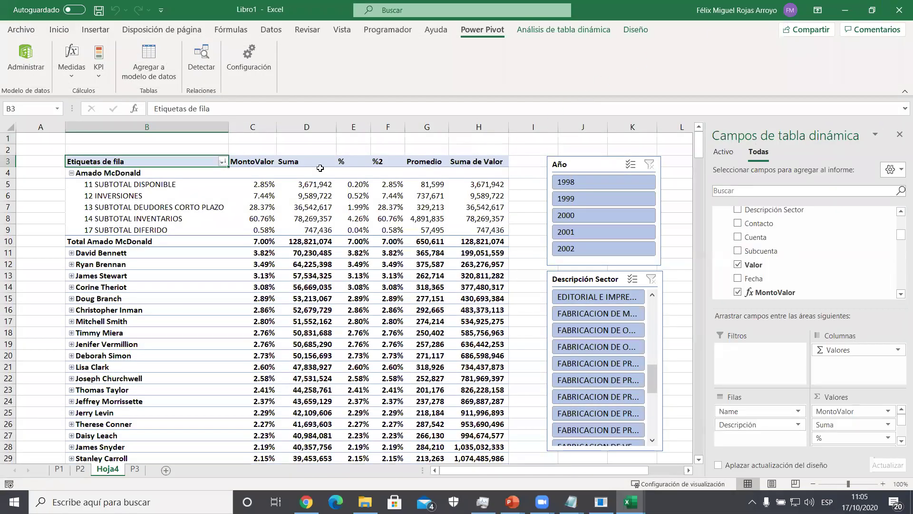
{"action": "left_click", "coordinate": [35, 58]}
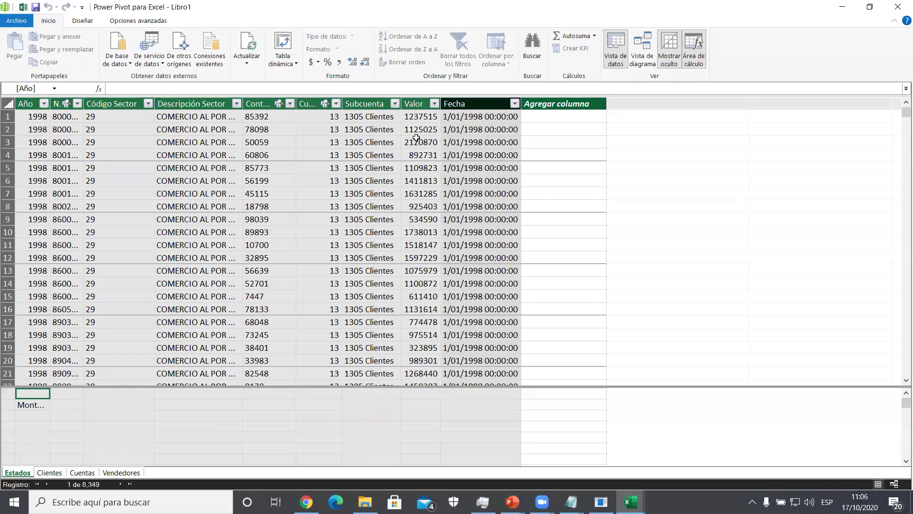
{"action": "left_click", "coordinate": [30, 417]}
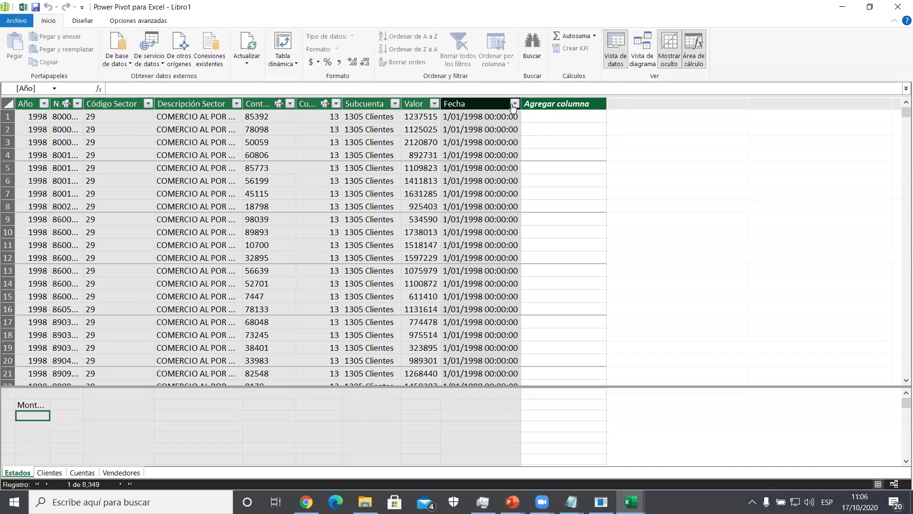
{"action": "left_click", "coordinate": [895, 9]}
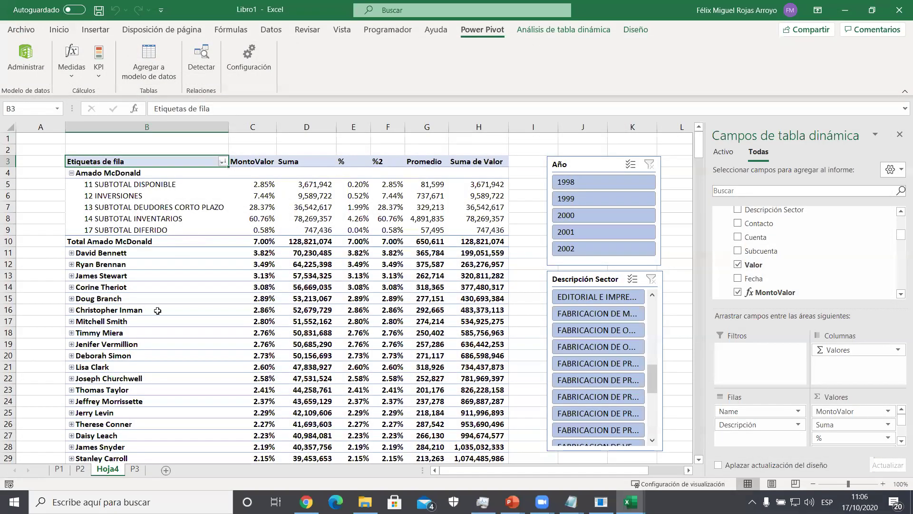
- Rename sheet Hoja4 to P4 and move it after P3
{"action": "double_click", "coordinate": [109, 470]}
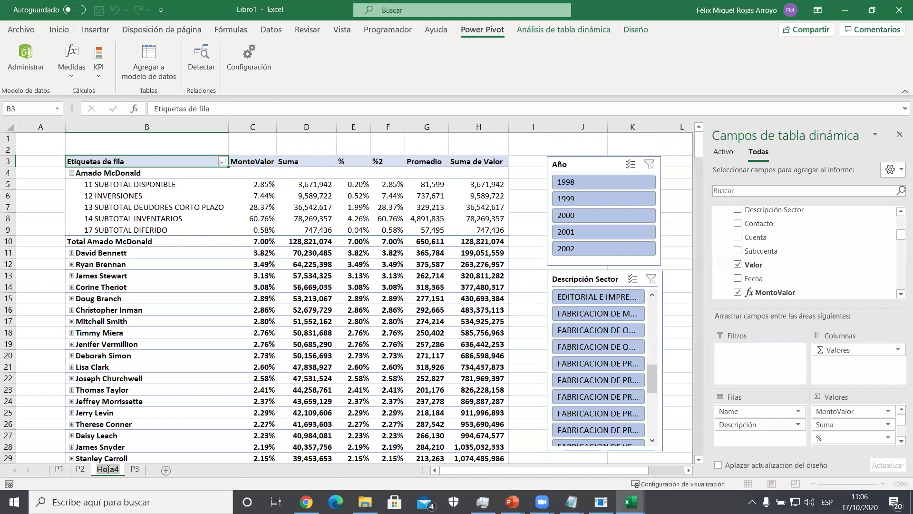
{"action": "type", "text": "P4"}
{"action": "key", "text": "Return"}
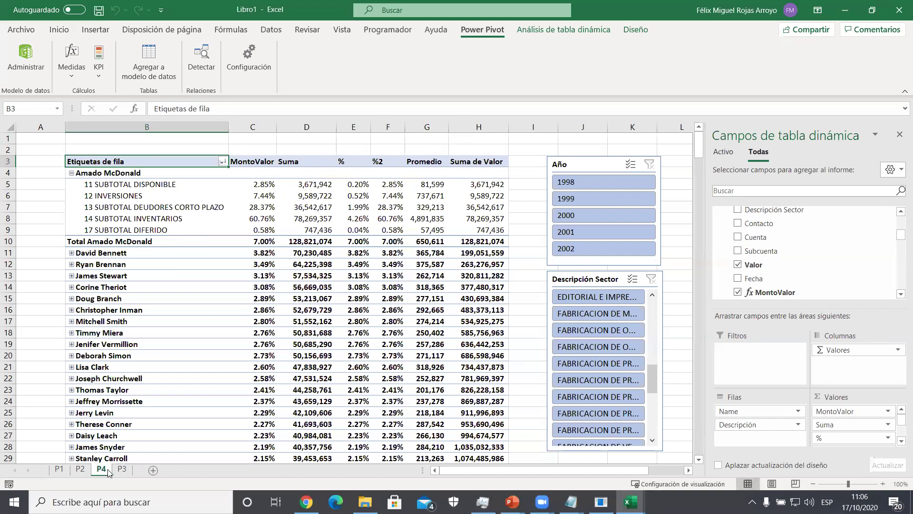
{"action": "left_click_drag", "start_coordinate": [103, 470], "coordinate": [138, 470]}
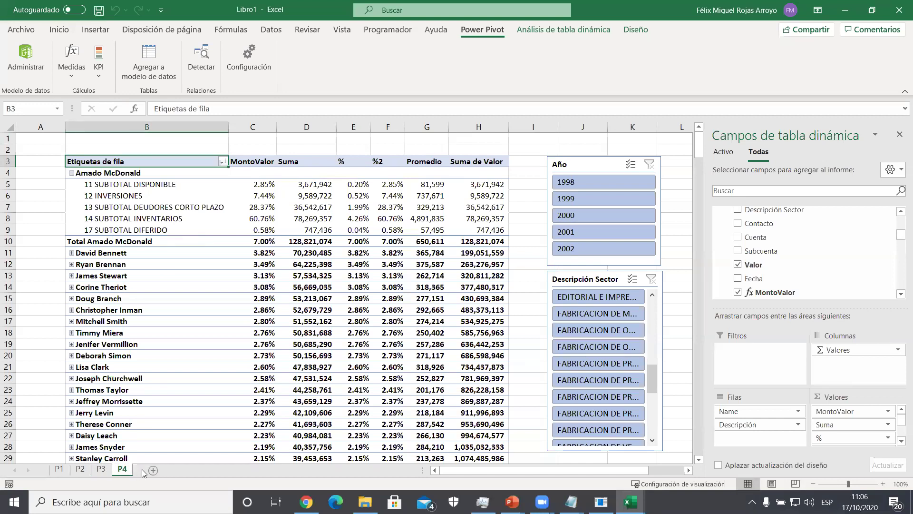
- Add a new sheet with header Fecha in A1 and the first date 1/1/1998 in A2
{"action": "left_click", "coordinate": [153, 470]}
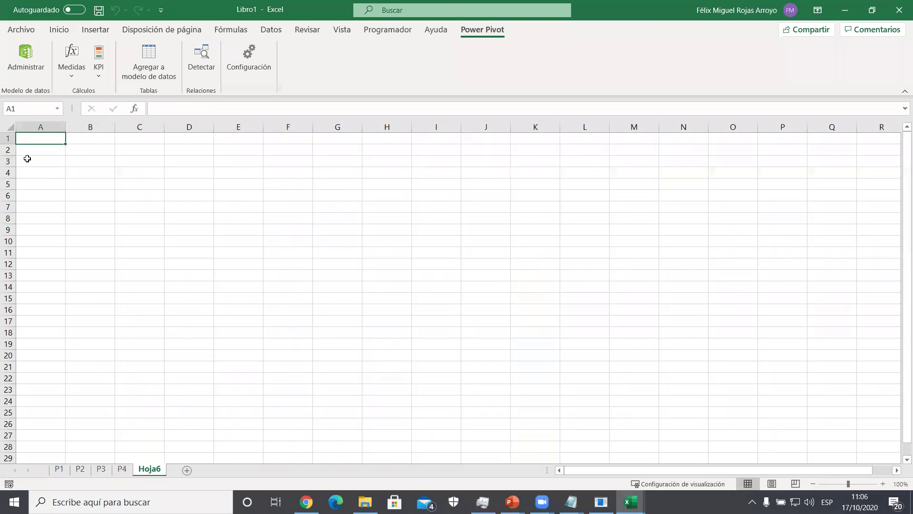
{"action": "type", "text": "Fecha"}
{"action": "key", "text": "Return"}
{"action": "type", "text": "1/1/1998"}
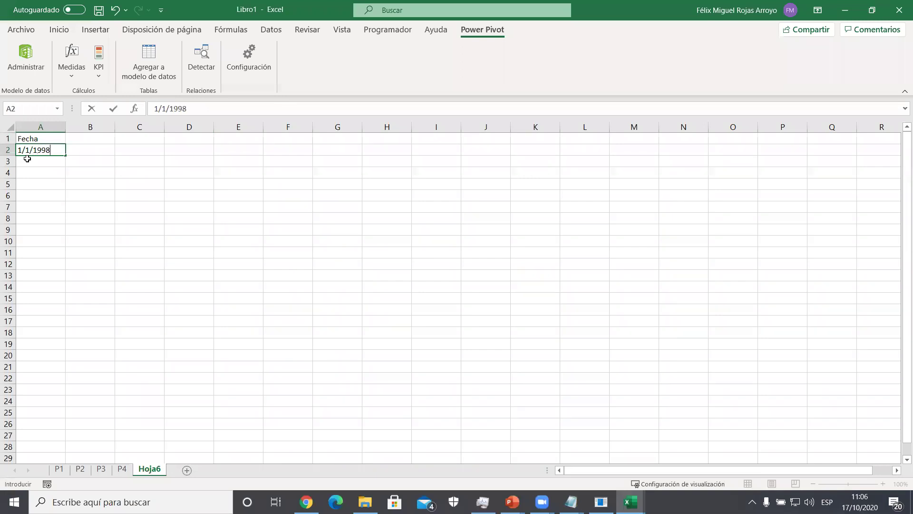
{"action": "key", "text": "Return"}
- Fill the daily date series down column A through 31/12/2002
{"action": "left_click", "coordinate": [33, 149]}
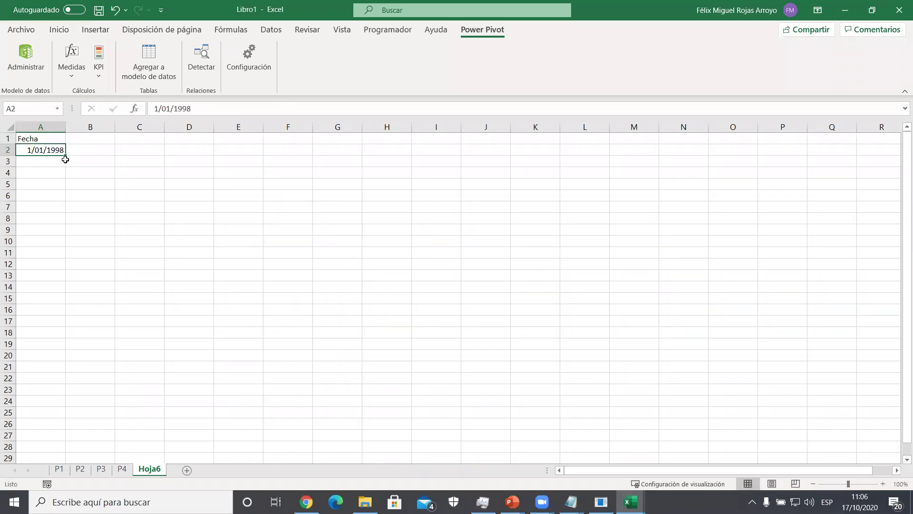
{"action": "left_click_drag", "start_coordinate": [65, 157], "coordinate": [70, 452]}
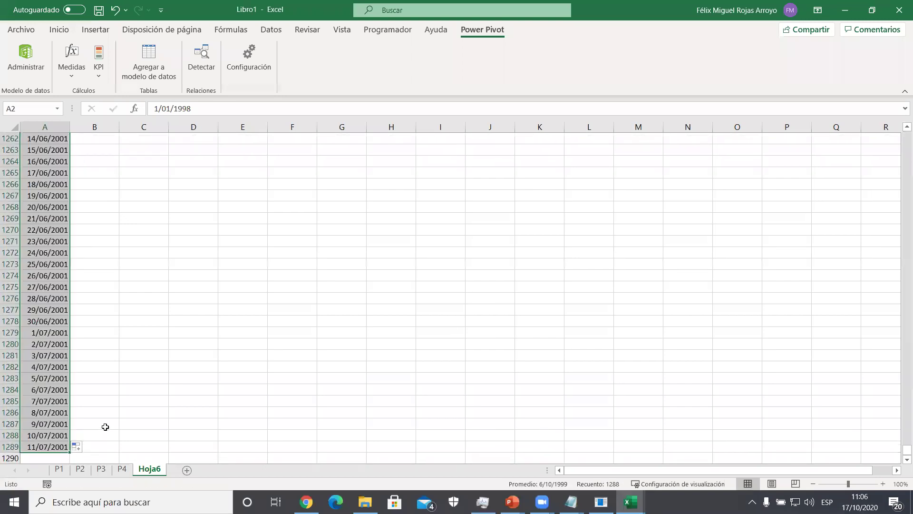
{"action": "key", "text": "alt+Tab"}
{"action": "key", "text": "Tab"}
{"action": "key", "text": "Tab"}
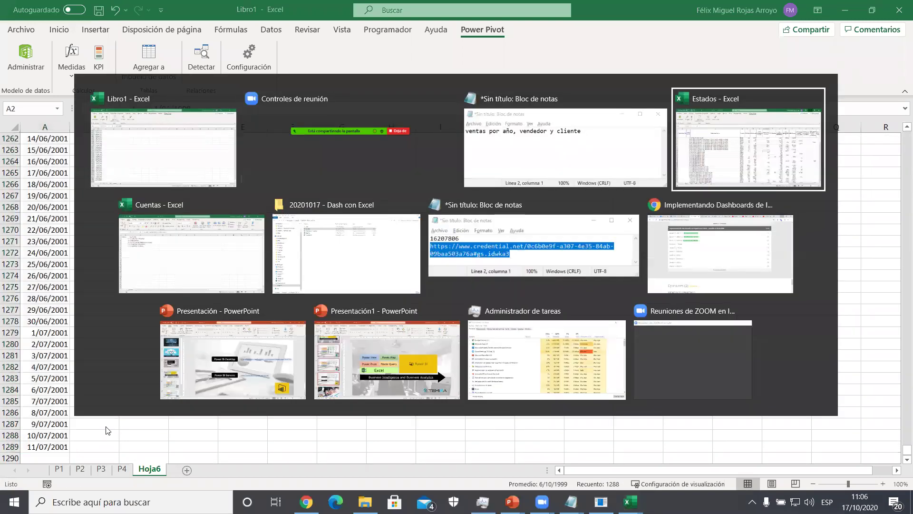
{"action": "key", "text": "alt+Tab"}
{"action": "scroll", "coordinate": [100, 409], "scroll_direction": "down", "scroll_amount": 4}
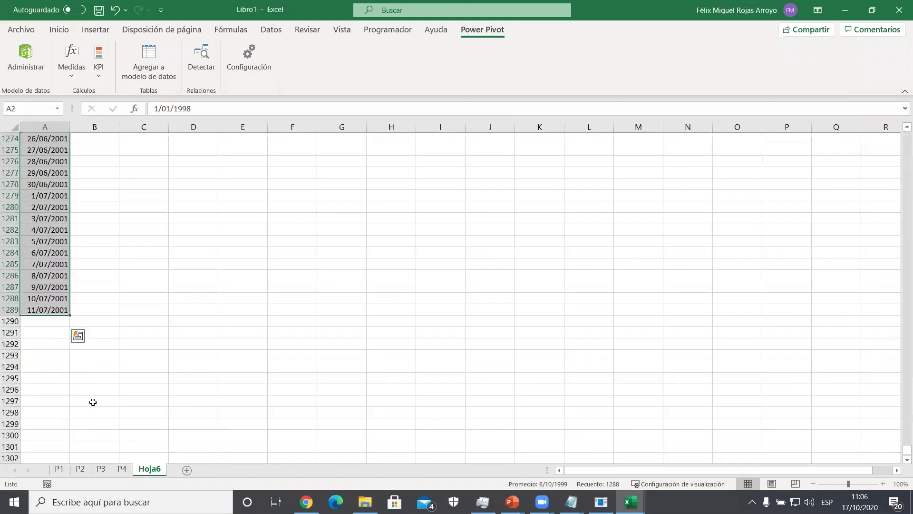
{"action": "left_click_drag", "start_coordinate": [70, 313], "coordinate": [37, 429]}
{"action": "left_click", "coordinate": [39, 299]}
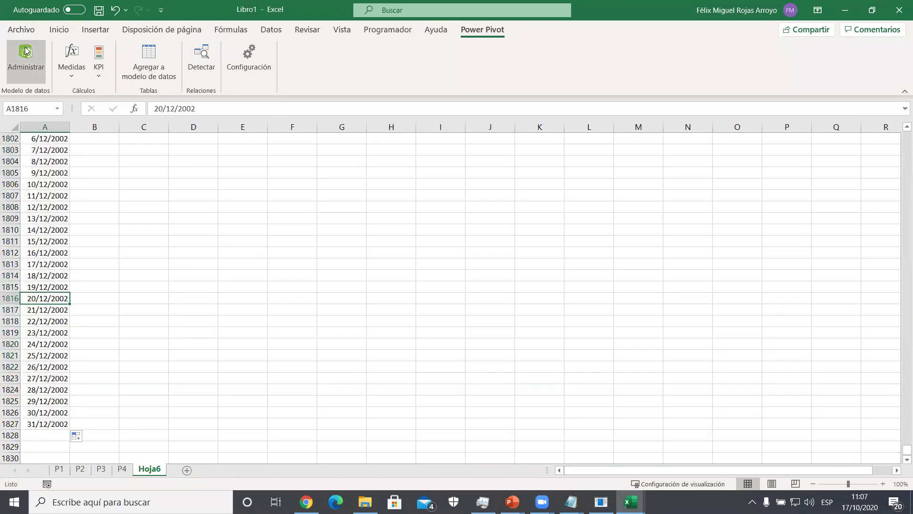
- Add the Fecha date list to the data model as Tabla2, with headers
{"action": "left_click", "coordinate": [145, 66]}
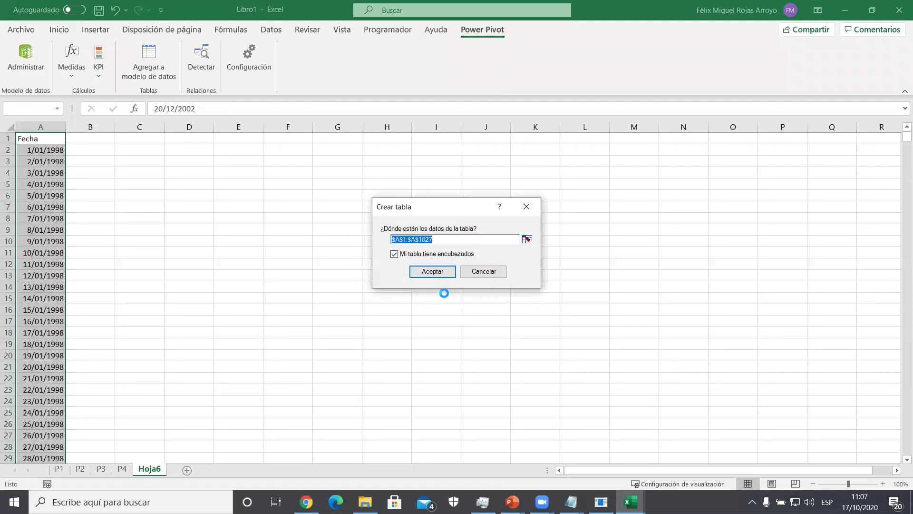
{"action": "left_click", "coordinate": [438, 275]}
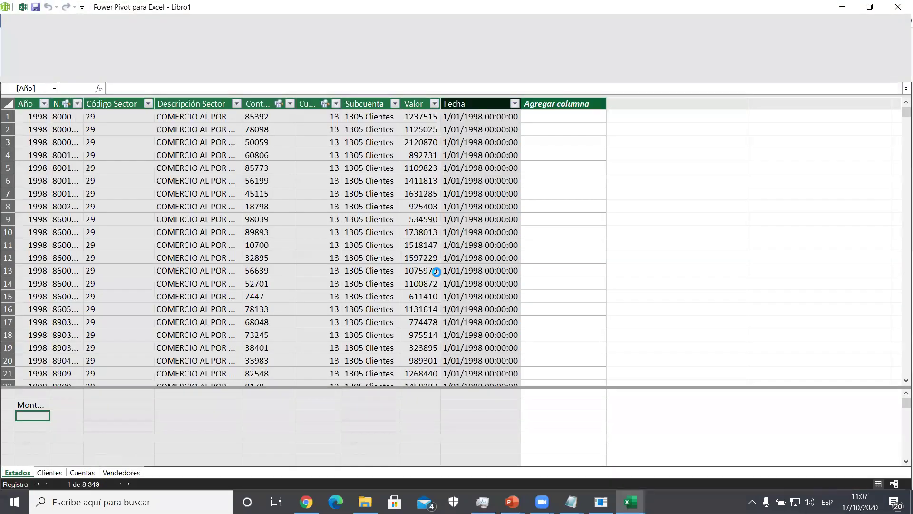
{"action": "left_click", "coordinate": [153, 473]}
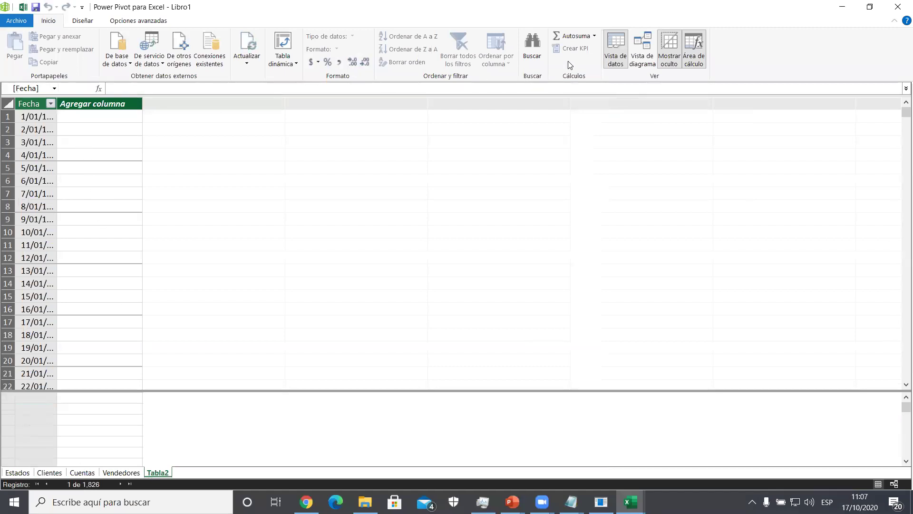
- In diagram view, relate Tabla2 Fecha to Estados Fecha and place Tabla2 between Estados and Clientes
{"action": "left_click", "coordinate": [642, 47]}
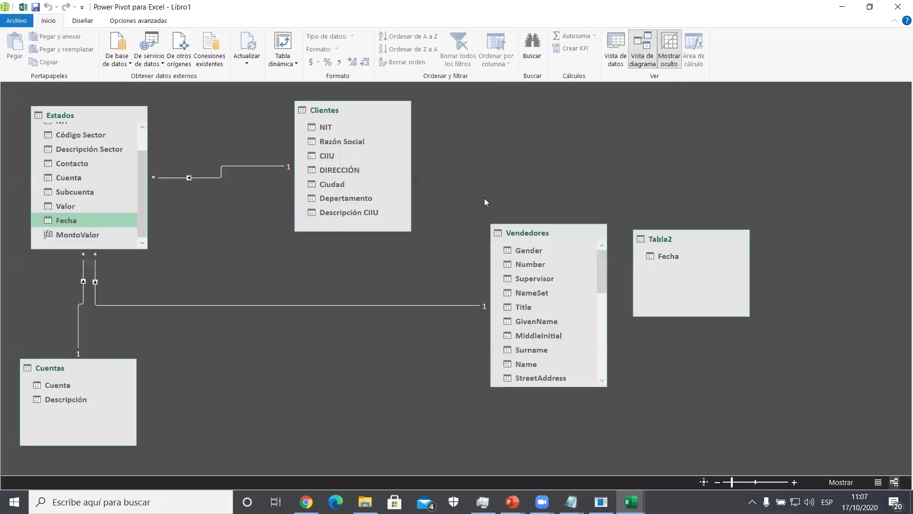
{"action": "left_click_drag", "start_coordinate": [674, 252], "coordinate": [81, 242]}
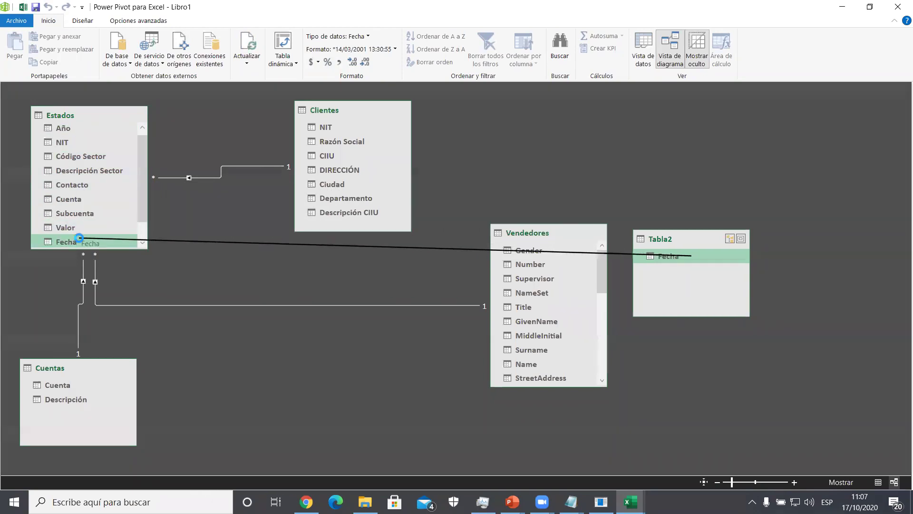
{"action": "left_click_drag", "start_coordinate": [709, 243], "coordinate": [240, 227]}
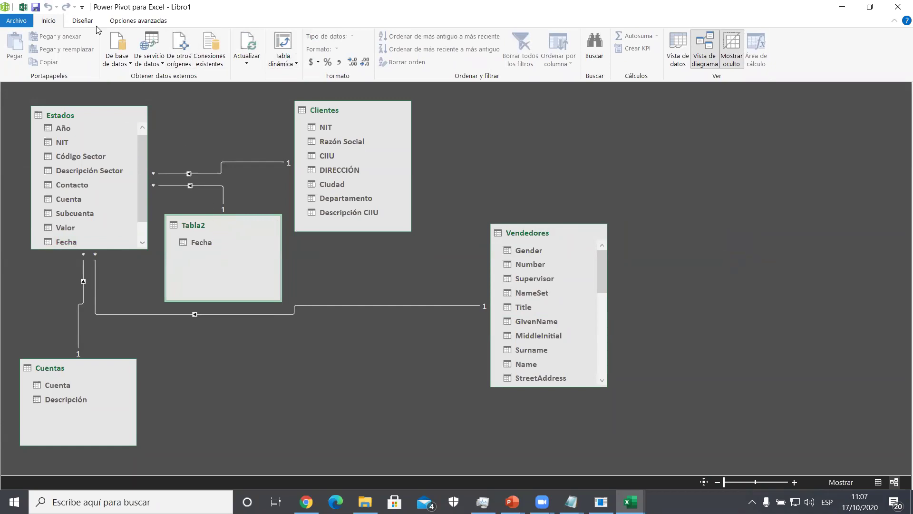
- Create a new Calendar date table via Tabla de fechas > Nuevo, then choose to delete Tabla2
{"action": "left_click", "coordinate": [84, 21]}
{"action": "left_click", "coordinate": [315, 60]}
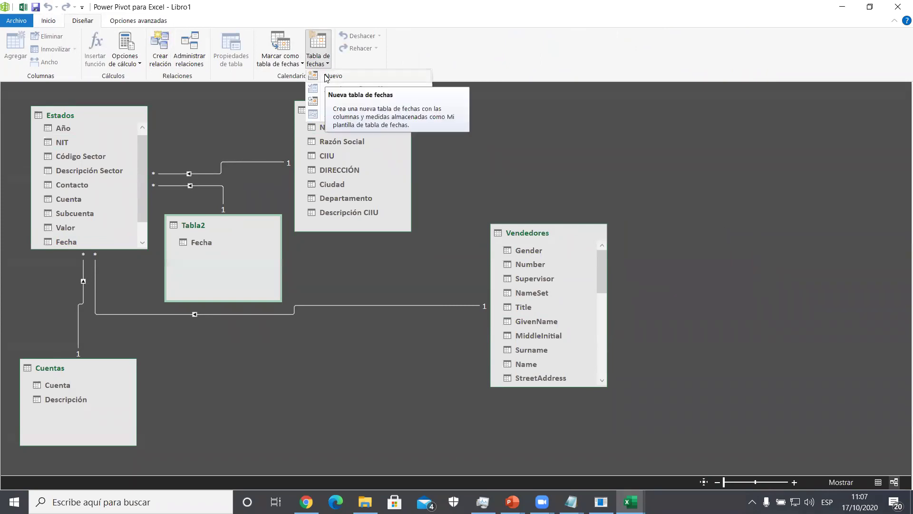
{"action": "left_click", "coordinate": [326, 76]}
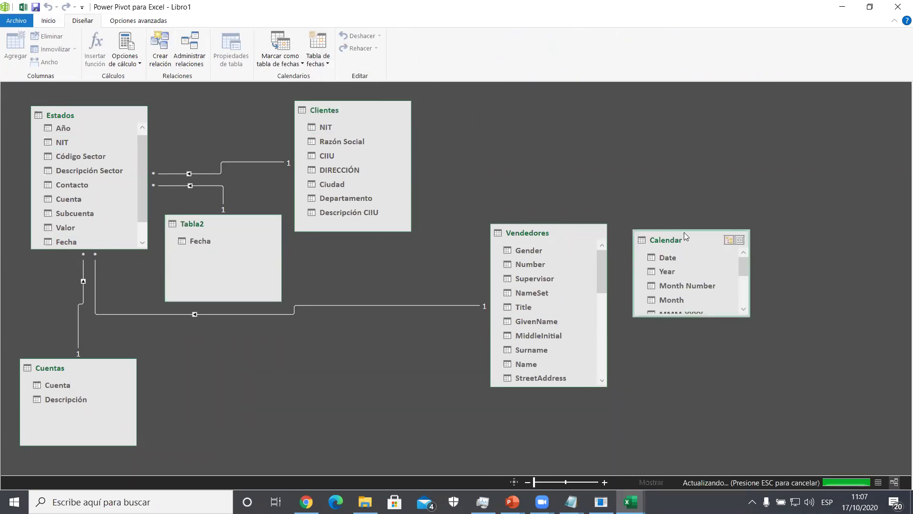
{"action": "right_click", "coordinate": [220, 220]}
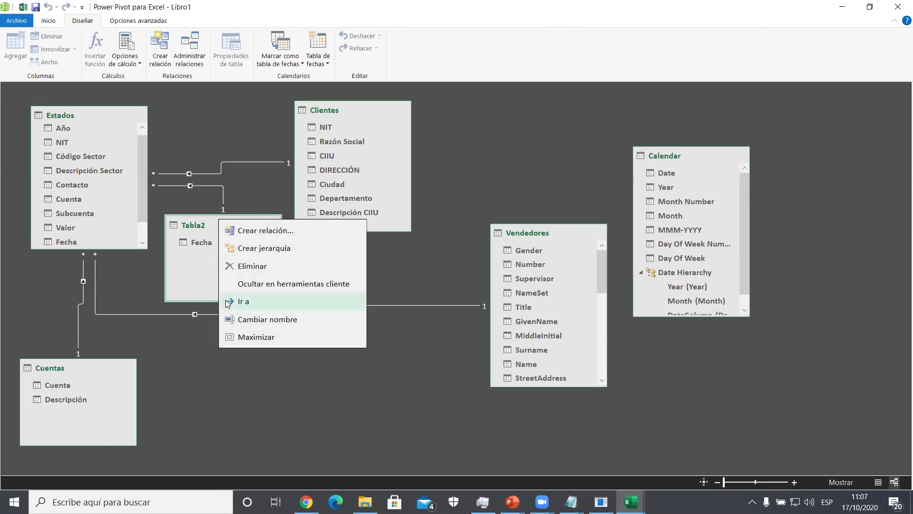
{"action": "left_click", "coordinate": [277, 265]}
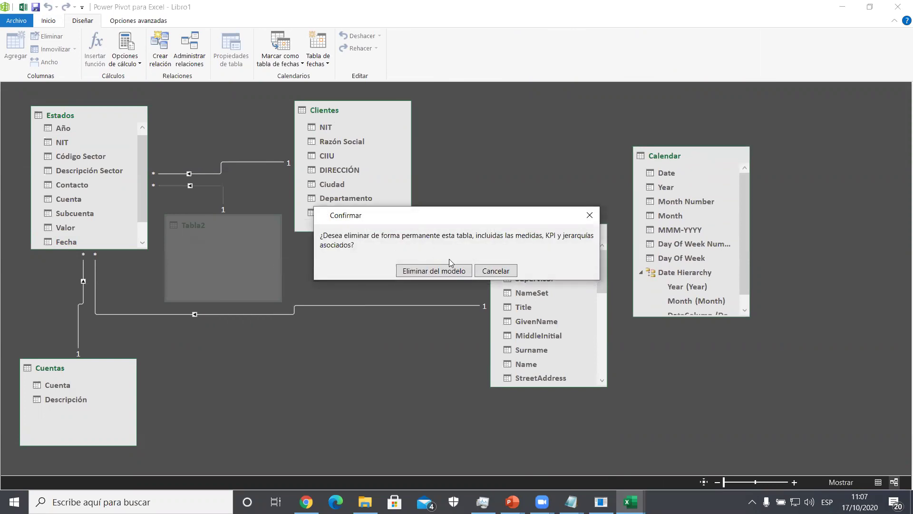
- Confirm Tabla2's removal, enlarge Calendar, and reposition the Vendedores and Calendar tables in the diagram
{"action": "left_click", "coordinate": [440, 268]}
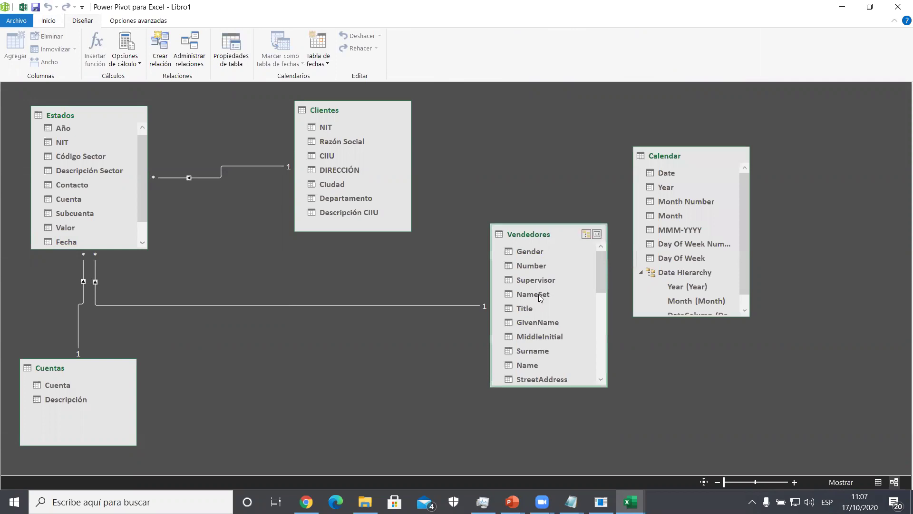
{"action": "left_click_drag", "start_coordinate": [745, 319], "coordinate": [766, 346]}
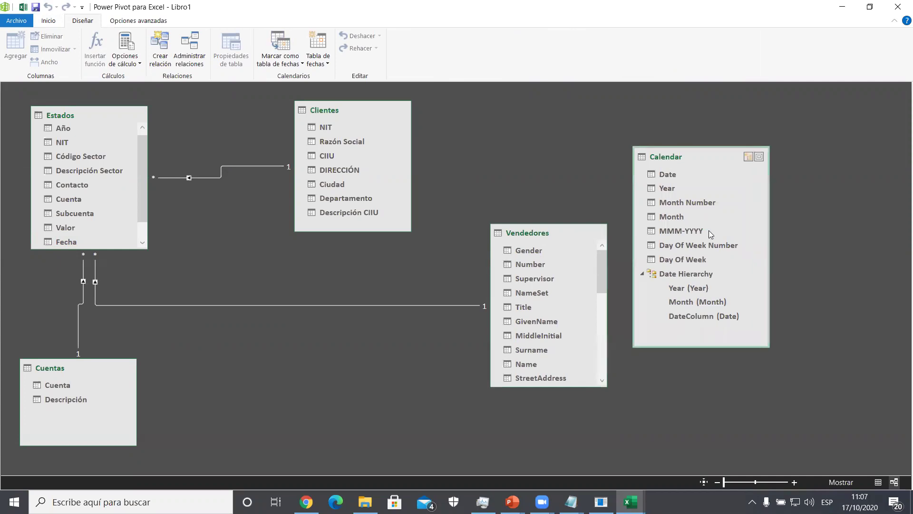
{"action": "left_click_drag", "start_coordinate": [563, 233], "coordinate": [390, 304]}
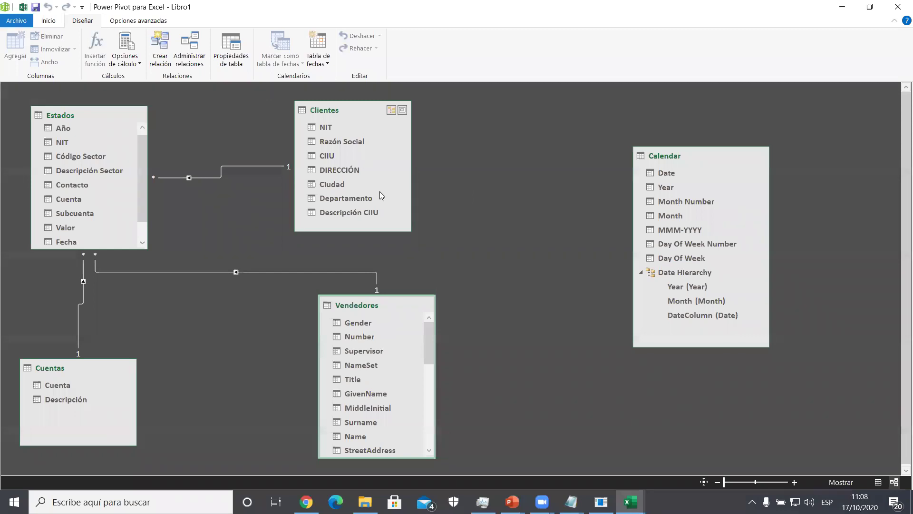
{"action": "left_click_drag", "start_coordinate": [685, 157], "coordinate": [548, 172]}
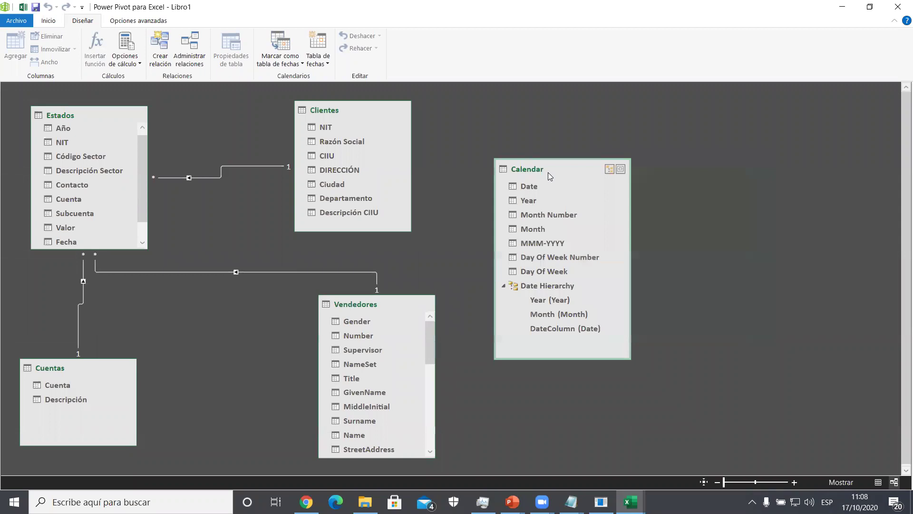
- Link Calendar's Date column to the Estados Fecha column
{"action": "left_click_drag", "start_coordinate": [515, 187], "coordinate": [537, 187]}
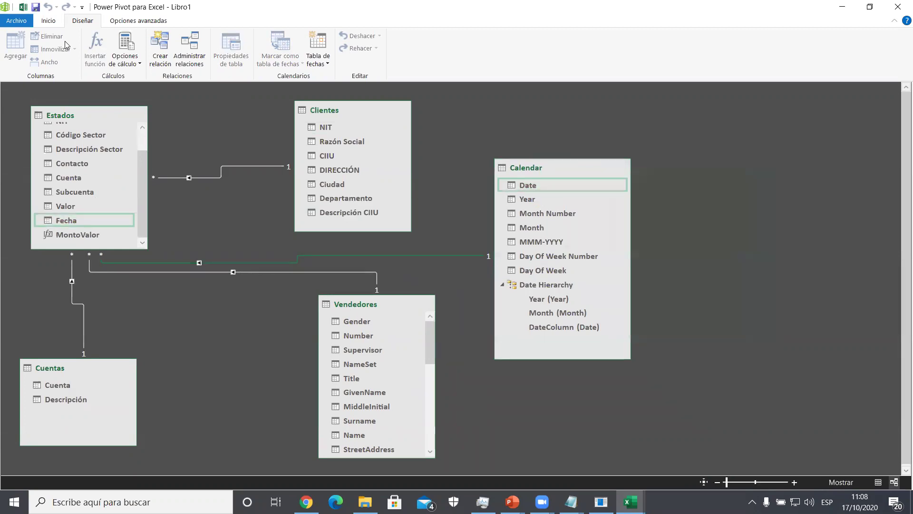
{"action": "left_click", "coordinate": [129, 21]}
{"action": "left_click", "coordinate": [53, 22]}
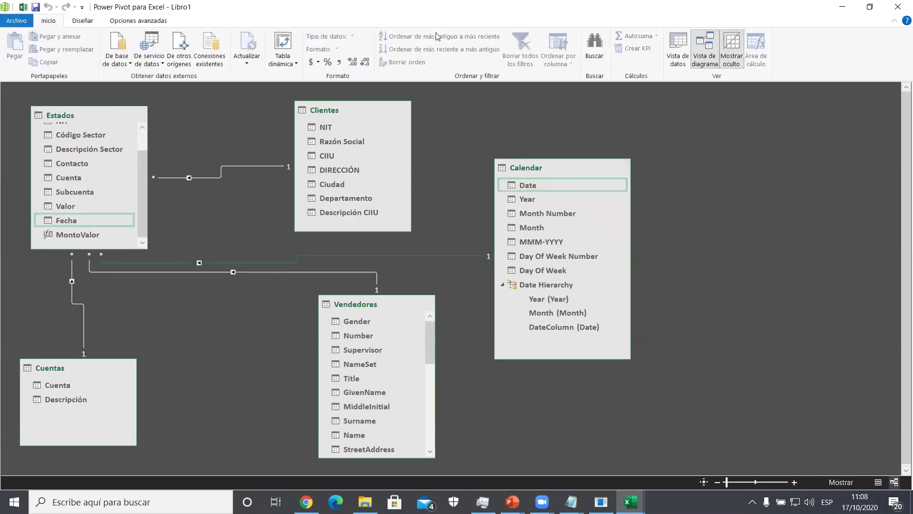
- Show the Estados table in Data View and select an empty calculation-area cell below MontoValor
{"action": "left_click", "coordinate": [678, 50]}
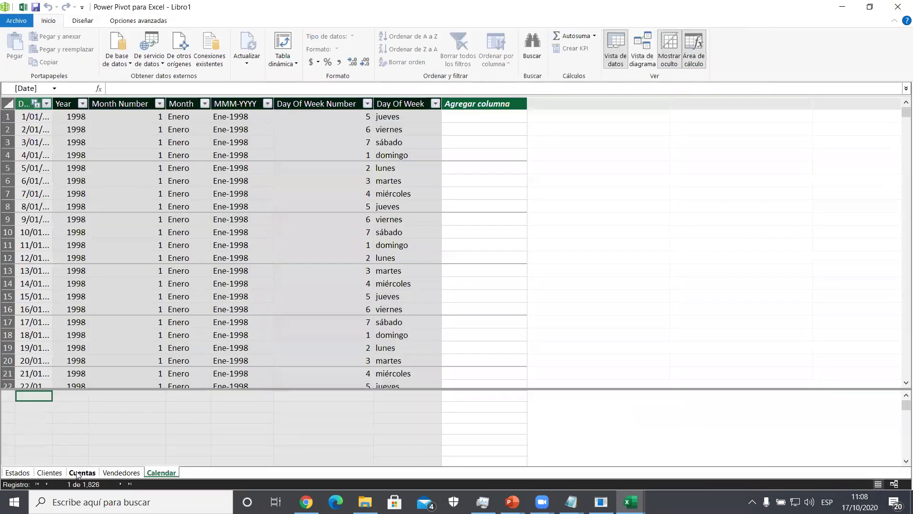
{"action": "left_click", "coordinate": [21, 473]}
{"action": "left_click", "coordinate": [31, 419]}
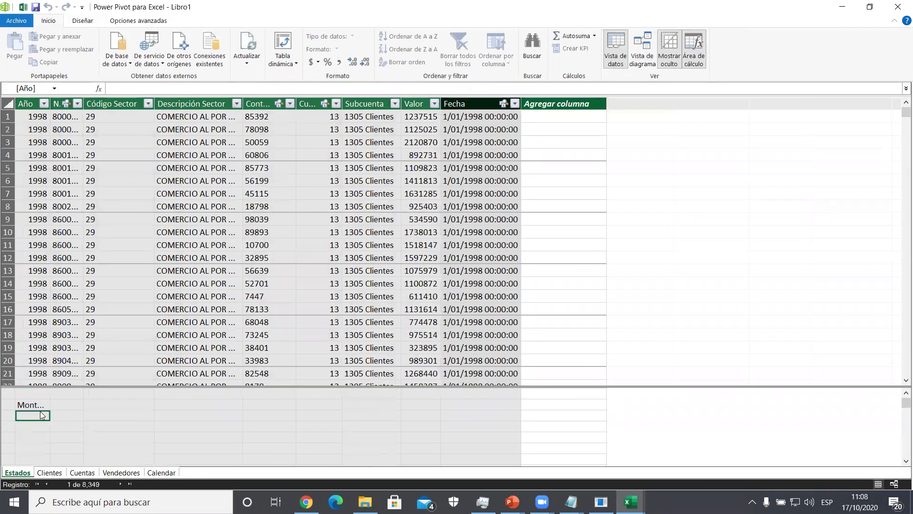
{"action": "left_click", "coordinate": [159, 89]}
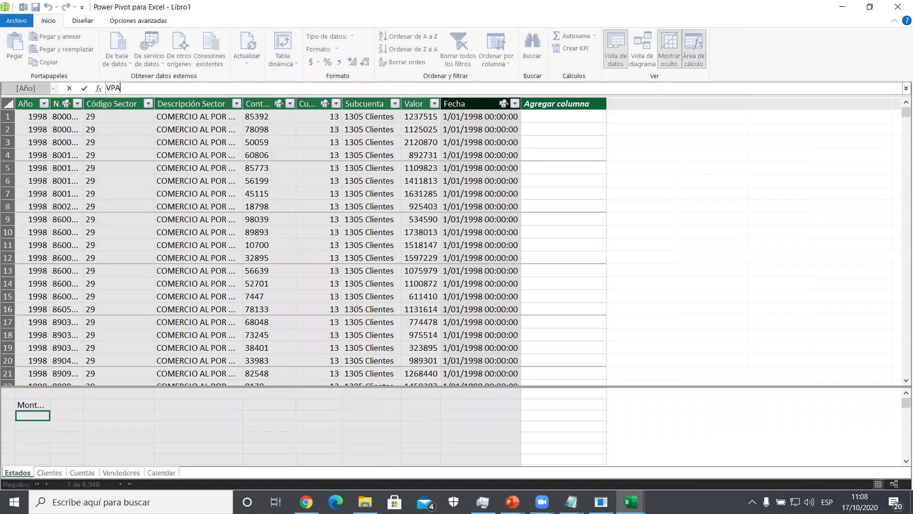
- Enter VPA:=CALCULATE(SUM(Estados[Valor]);SAMEPERIODLASTYEAR('Calendar'[Date])) and widen the column to show values
{"action": "type", "text": "VPA:=cal"}
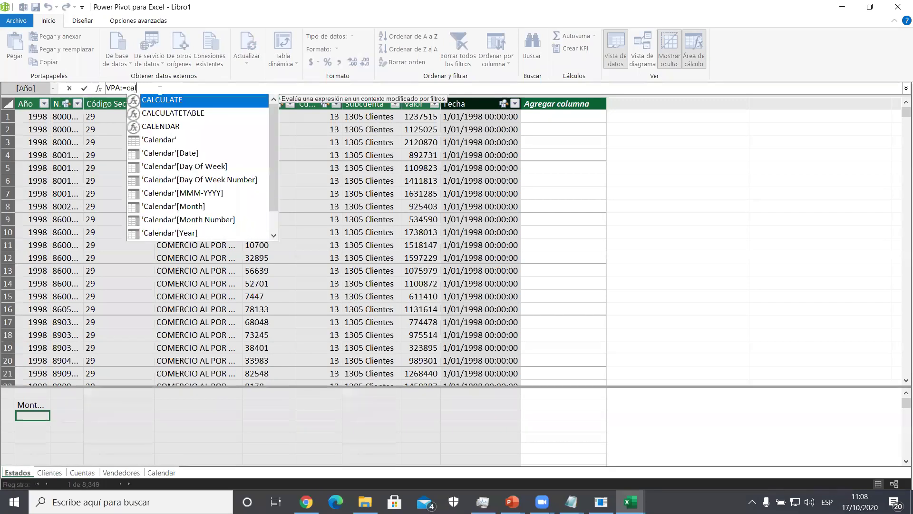
{"action": "key", "text": "Tab"}
{"action": "type", "text": "s"}
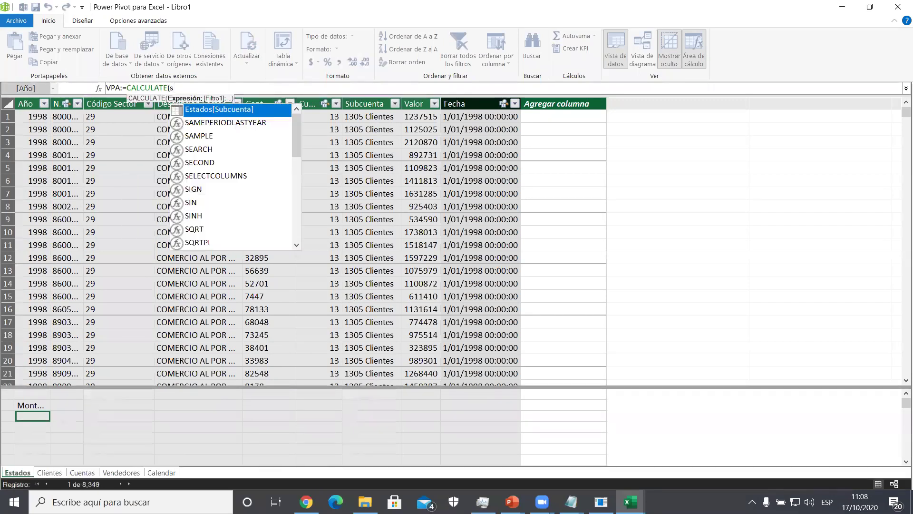
{"action": "type", "text": "um(est"}
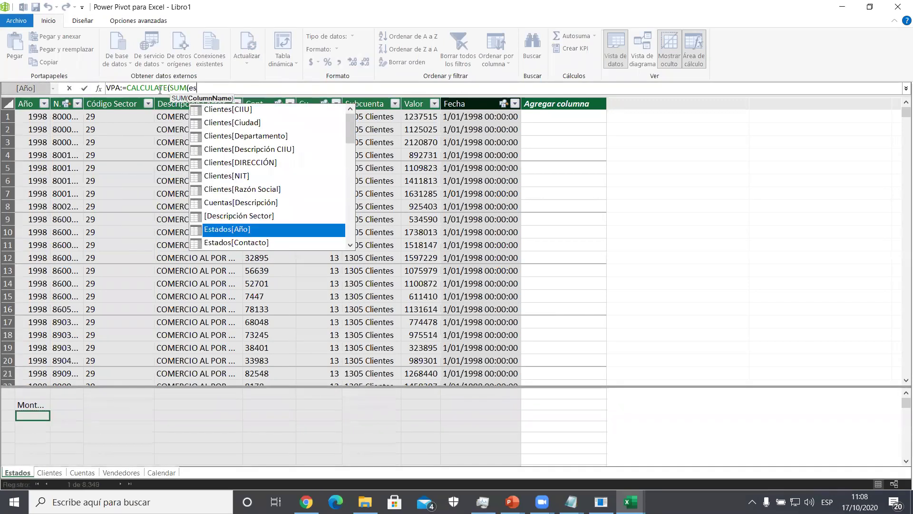
{"action": "key", "text": "Down"}
{"action": "key", "text": "Down"}
{"action": "key", "text": "Down"}
{"action": "key", "text": "Down"}
{"action": "key", "text": "Down"}
{"action": "key", "text": "Down"}
{"action": "key", "text": "Down"}
{"action": "key", "text": "Down"}
{"action": "key", "text": "Down"}
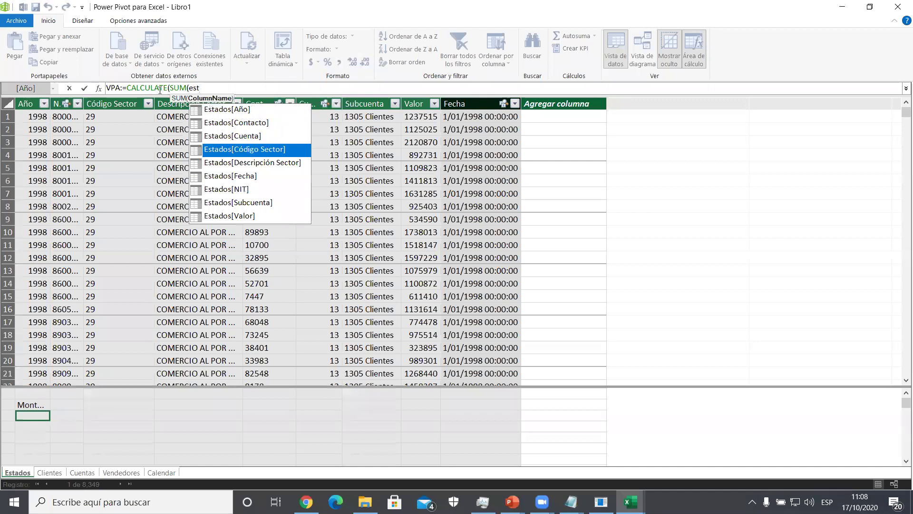
{"action": "key", "text": "Tab"}
{"action": "type", "text": ");same"}
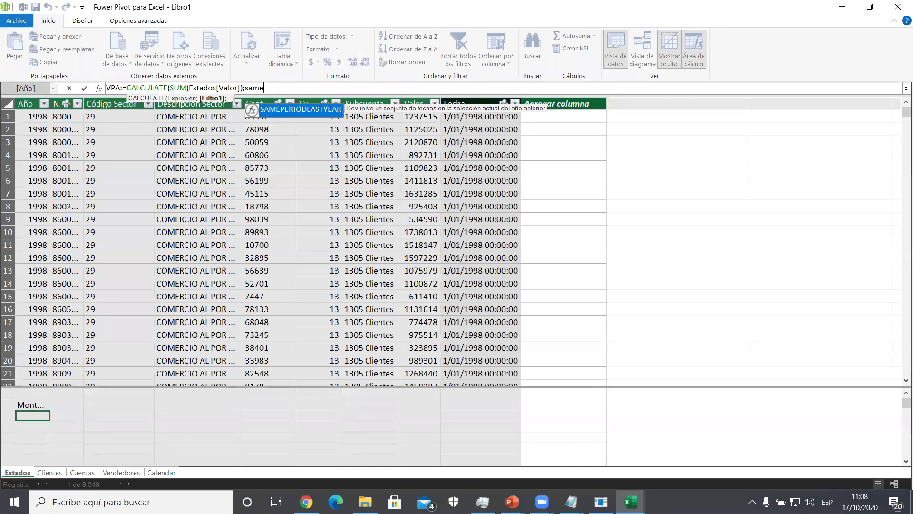
{"action": "key", "text": "Tab"}
{"action": "type", "text": "cal"}
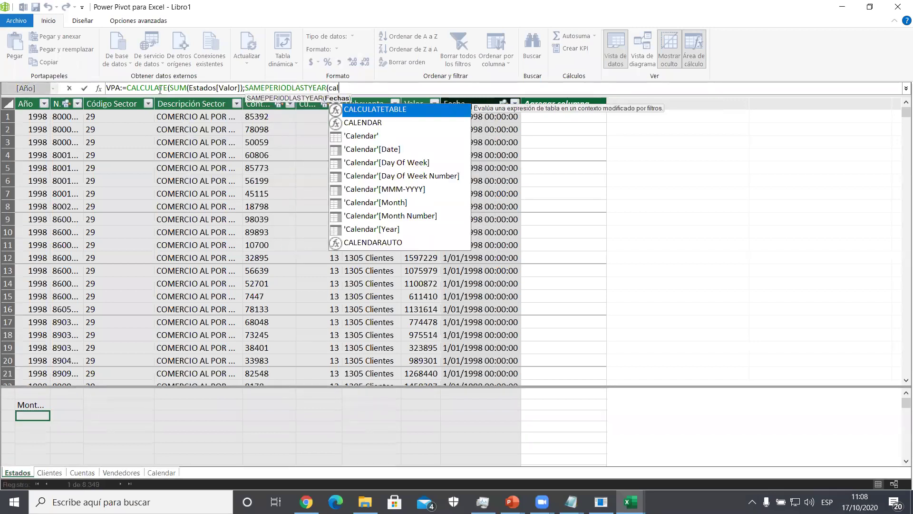
{"action": "key", "text": "Down"}
{"action": "key", "text": "Down"}
{"action": "key", "text": "Down"}
{"action": "key", "text": "Tab"}
{"action": "type", "text": "))"}
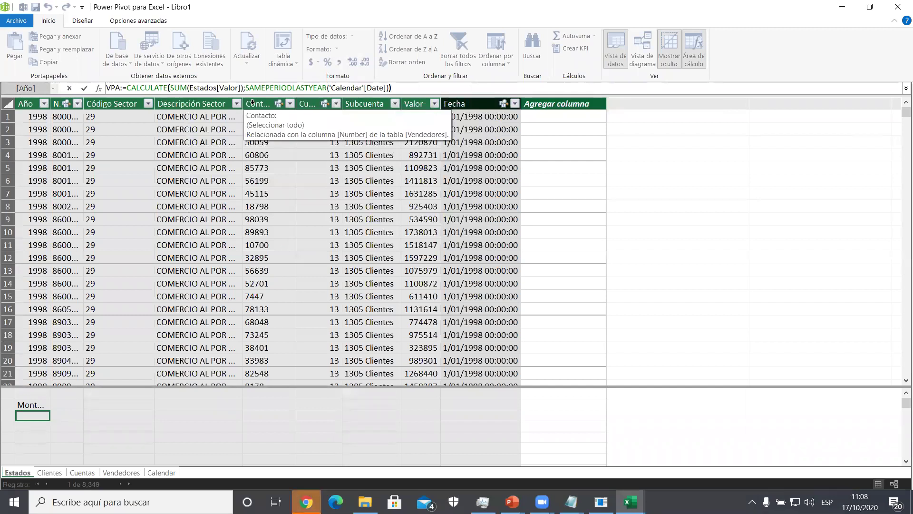
{"action": "key", "text": "Return"}
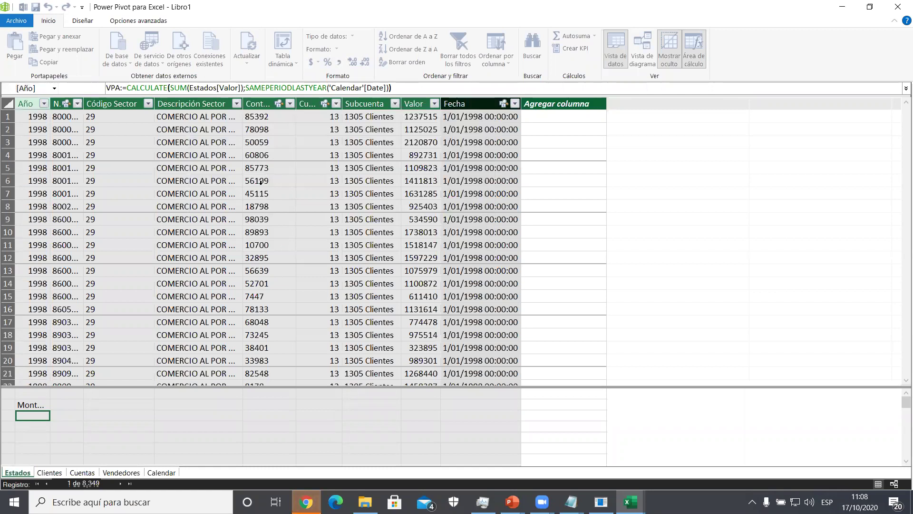
{"action": "left_click_drag", "start_coordinate": [83, 104], "coordinate": [161, 117]}
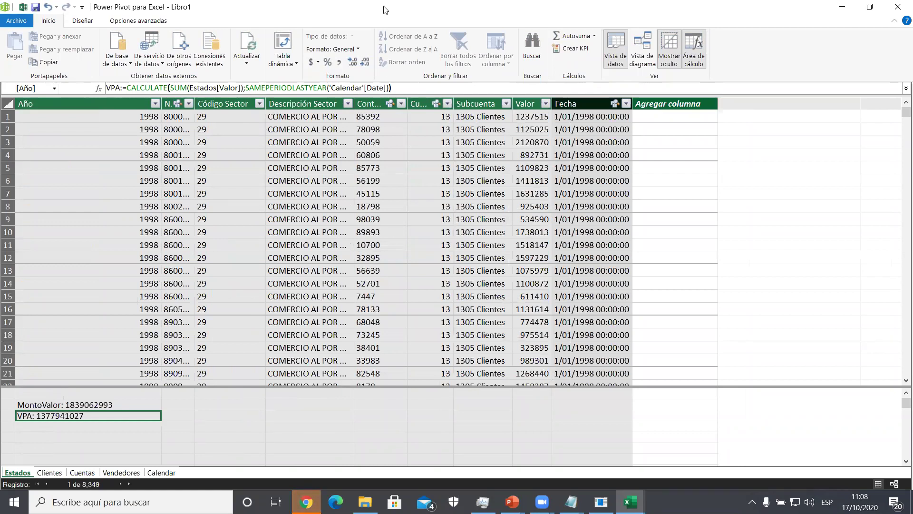
- Create a data-model PivotTable on a new worksheet with Vendedores Name as rows
{"action": "left_click", "coordinate": [291, 45]}
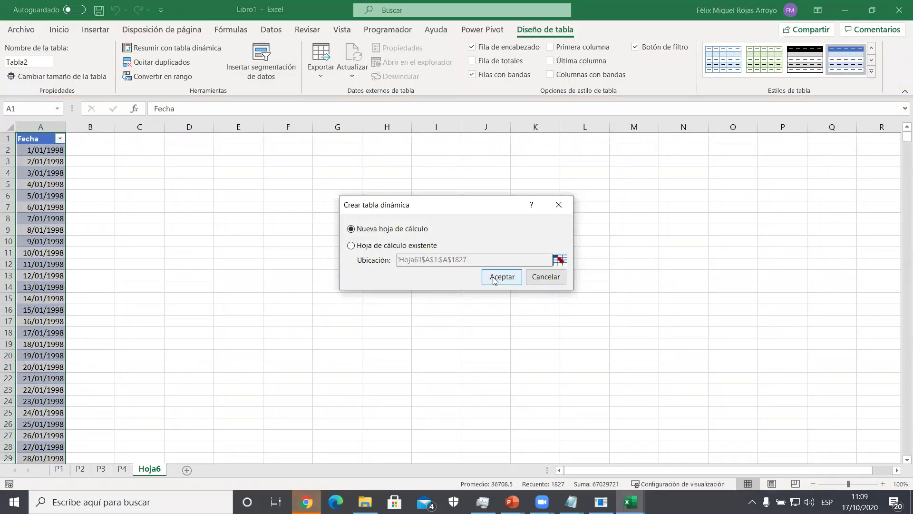
{"action": "left_click", "coordinate": [494, 279]}
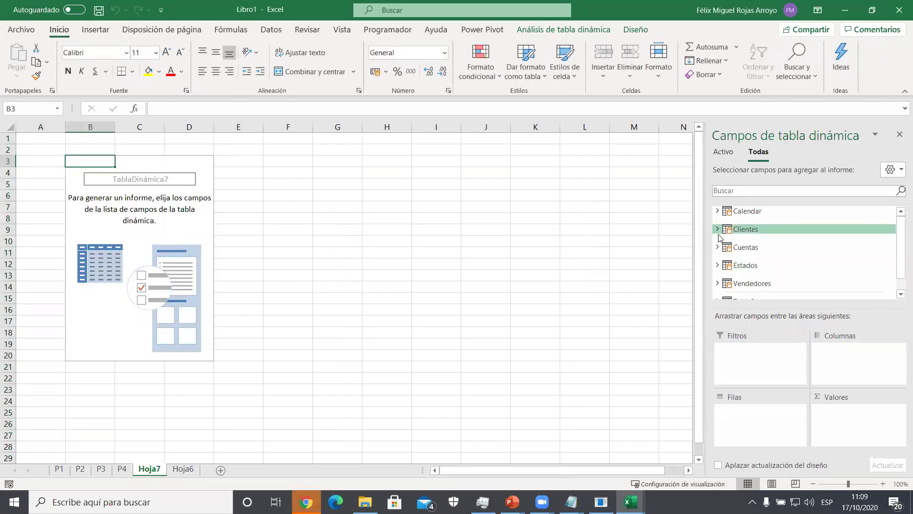
{"action": "left_click", "coordinate": [719, 283]}
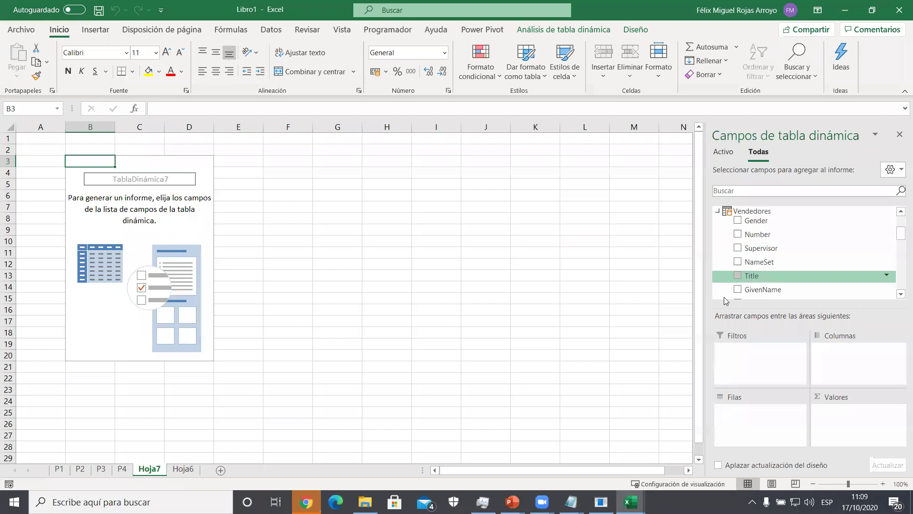
{"action": "scroll", "coordinate": [750, 271], "scroll_direction": "down", "scroll_amount": 1}
{"action": "left_click_drag", "start_coordinate": [754, 246], "coordinate": [760, 412]}
{"action": "scroll", "coordinate": [763, 278], "scroll_direction": "up", "scroll_amount": 5}
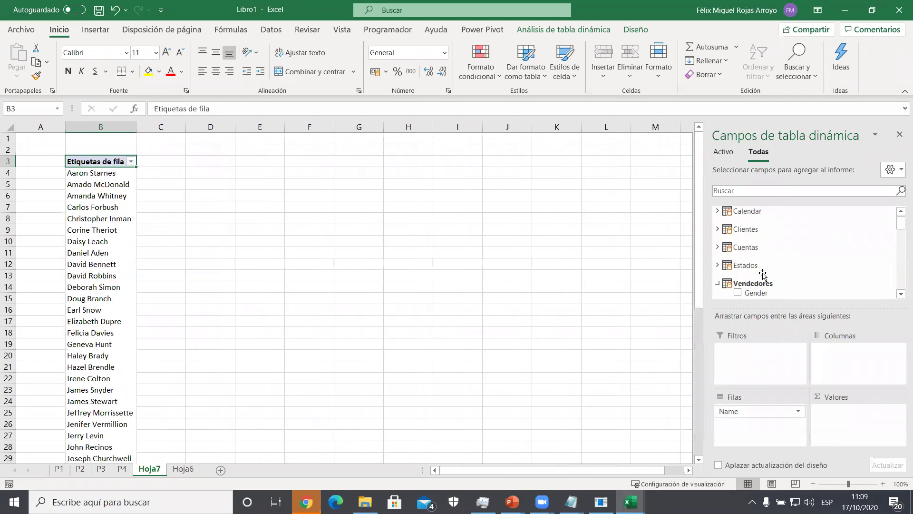
- Add MontoValor and VPA as values with Año as columns, then close the field list
{"action": "left_click", "coordinate": [718, 265]}
{"action": "scroll", "coordinate": [785, 267], "scroll_direction": "down", "scroll_amount": 3}
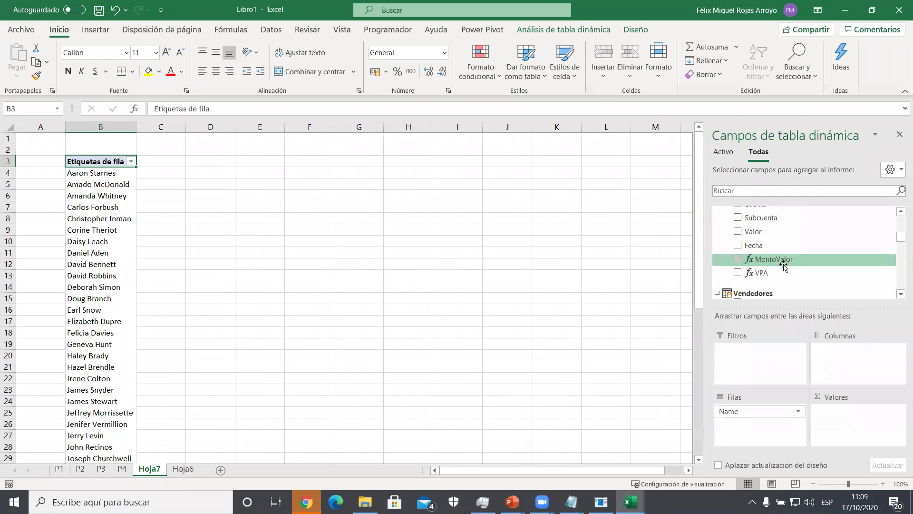
{"action": "left_click_drag", "start_coordinate": [783, 259], "coordinate": [840, 410]}
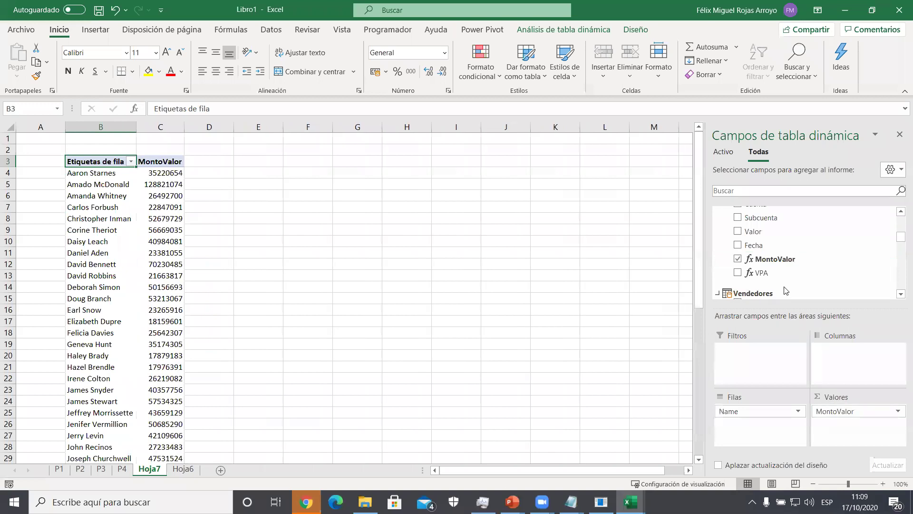
{"action": "scroll", "coordinate": [780, 273], "scroll_direction": "up", "scroll_amount": 3}
{"action": "left_click_drag", "start_coordinate": [752, 220], "coordinate": [825, 342]}
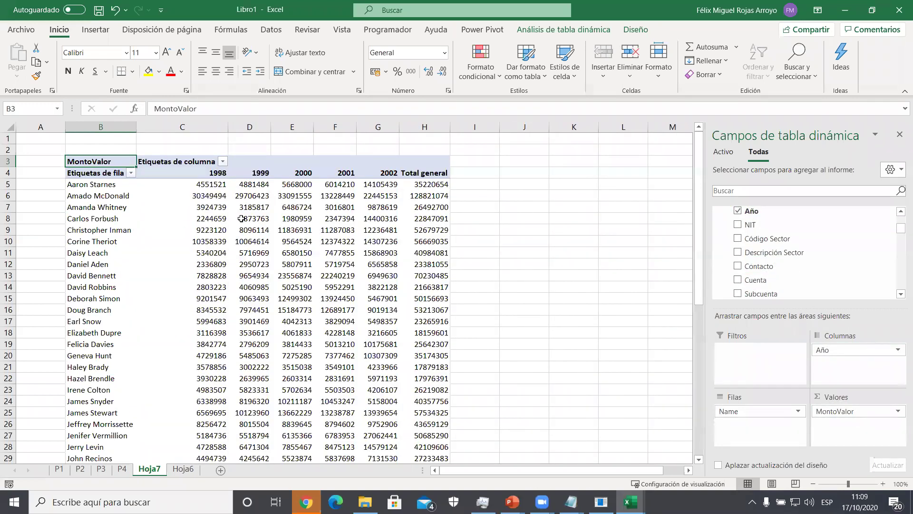
{"action": "scroll", "coordinate": [780, 249], "scroll_direction": "down", "scroll_amount": 3}
{"action": "left_click_drag", "start_coordinate": [764, 263], "coordinate": [854, 426]}
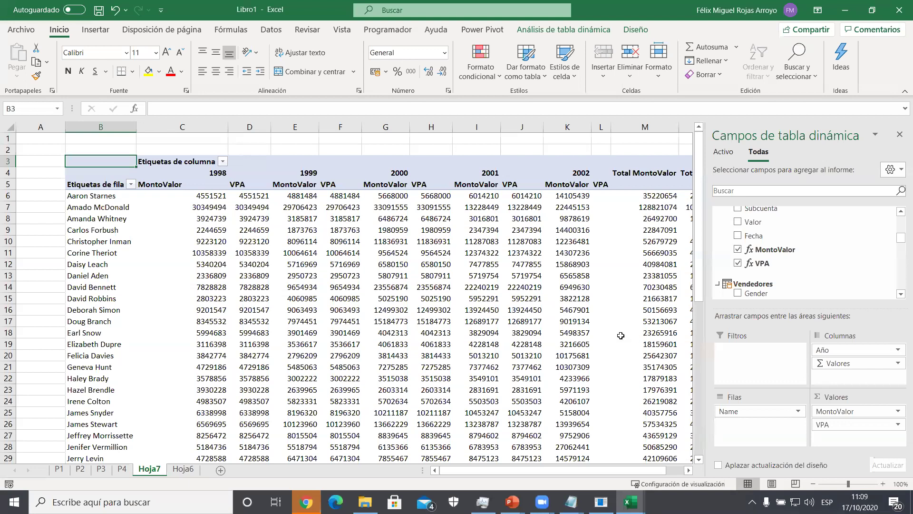
{"action": "left_click", "coordinate": [899, 136]}
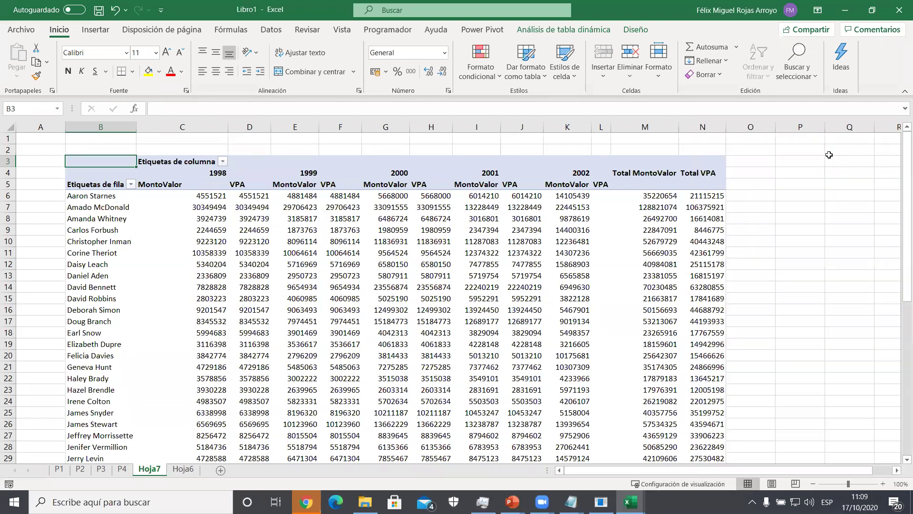
{"action": "left_click", "coordinate": [338, 262]}
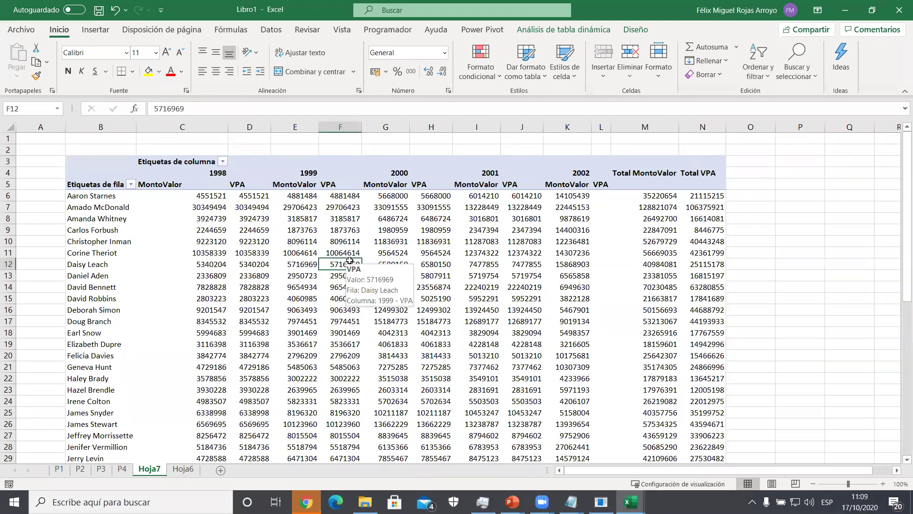
- Reopen the field list, remove Name and move Año from columns into the pivot rows
{"action": "right_click", "coordinate": [394, 259]}
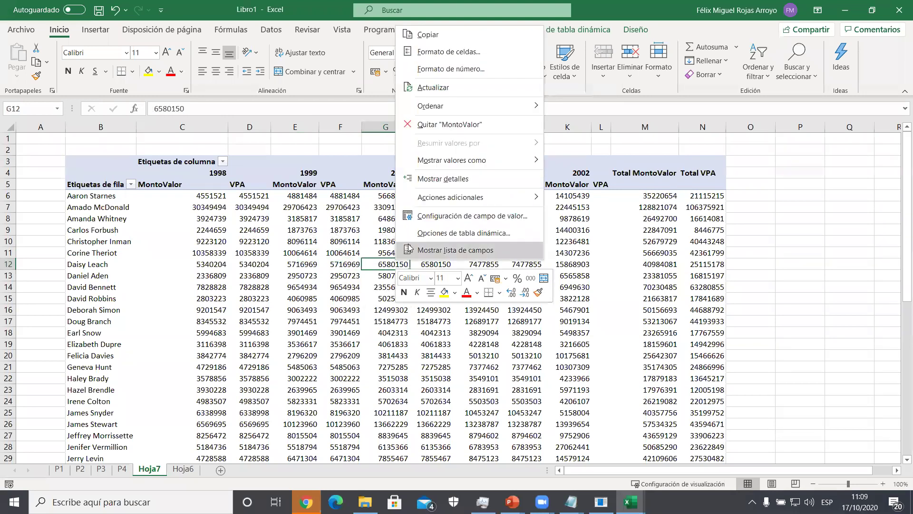
{"action": "left_click", "coordinate": [413, 249]}
{"action": "left_click_drag", "start_coordinate": [785, 410], "coordinate": [666, 413]}
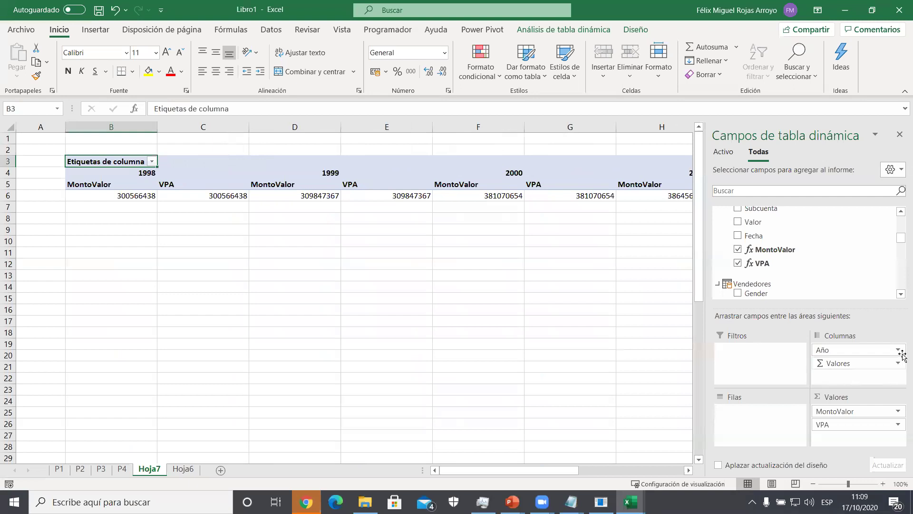
{"action": "left_click_drag", "start_coordinate": [880, 351], "coordinate": [728, 428]}
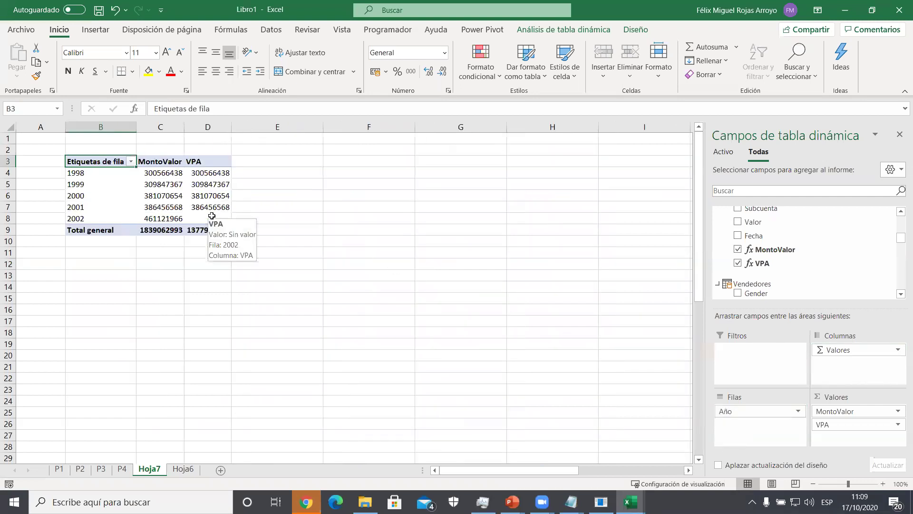
{"action": "mouse_move", "coordinate": [196, 217]}
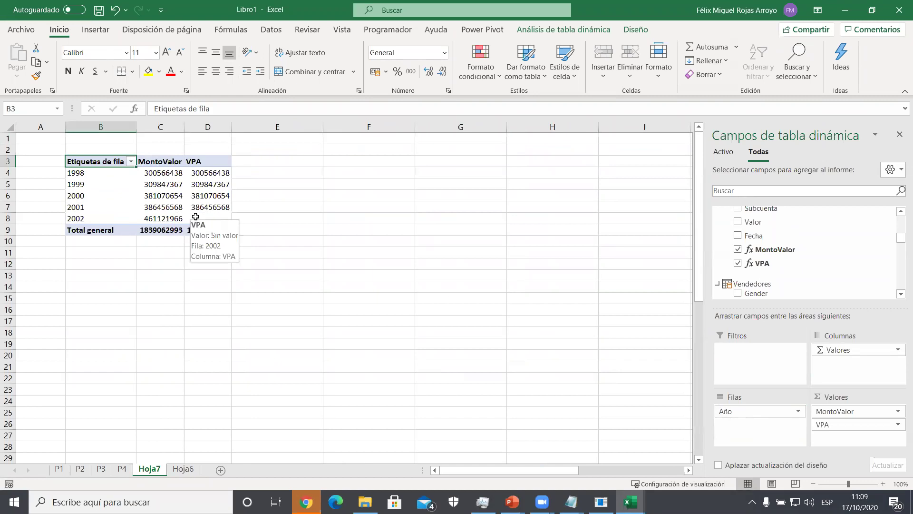
- Select the 1998 VPA value and open the Power Pivot data model window
{"action": "left_click", "coordinate": [212, 173]}
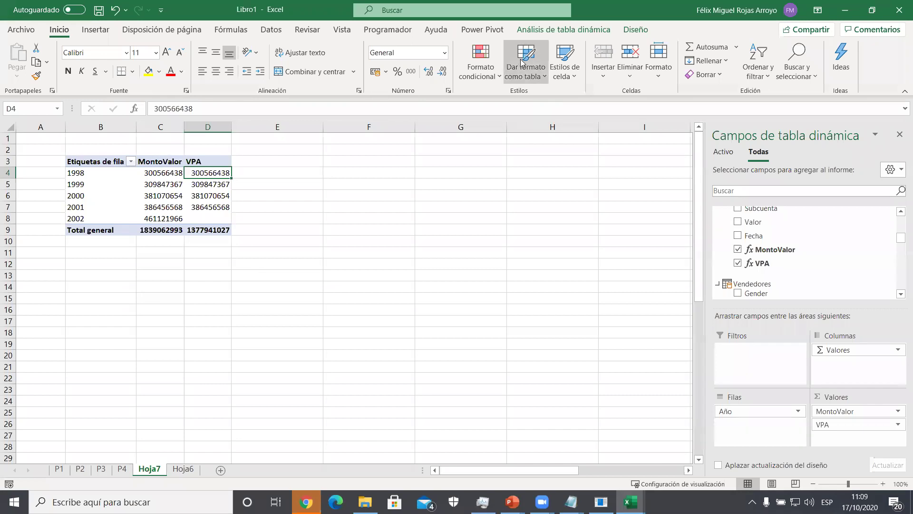
{"action": "left_click", "coordinate": [482, 30]}
{"action": "left_click", "coordinate": [26, 52]}
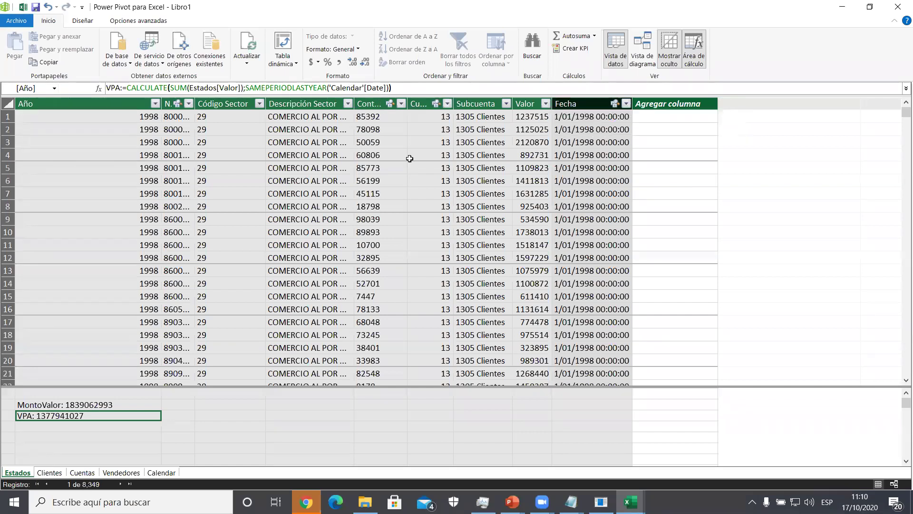
- Format the Estados Fecha column with the 14/03/2001 short date format, then close Power Pivot
{"action": "left_click", "coordinate": [584, 104]}
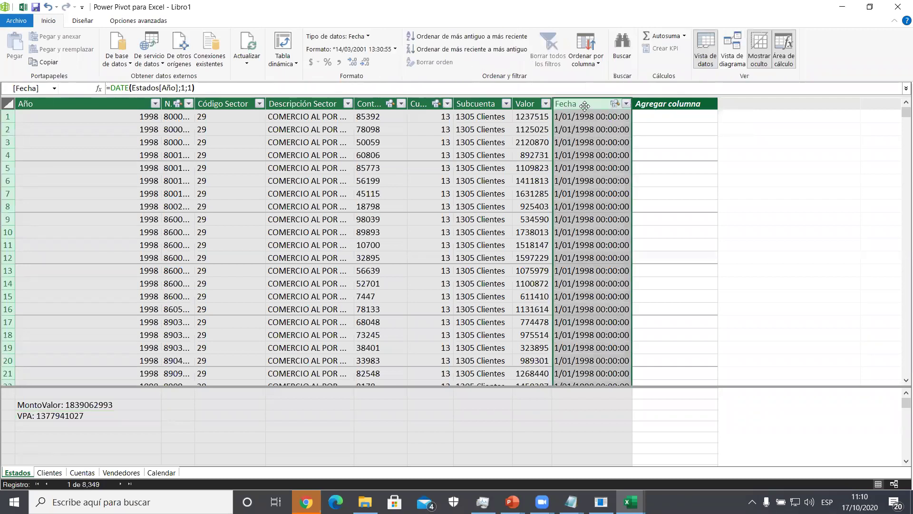
{"action": "left_click", "coordinate": [363, 49]}
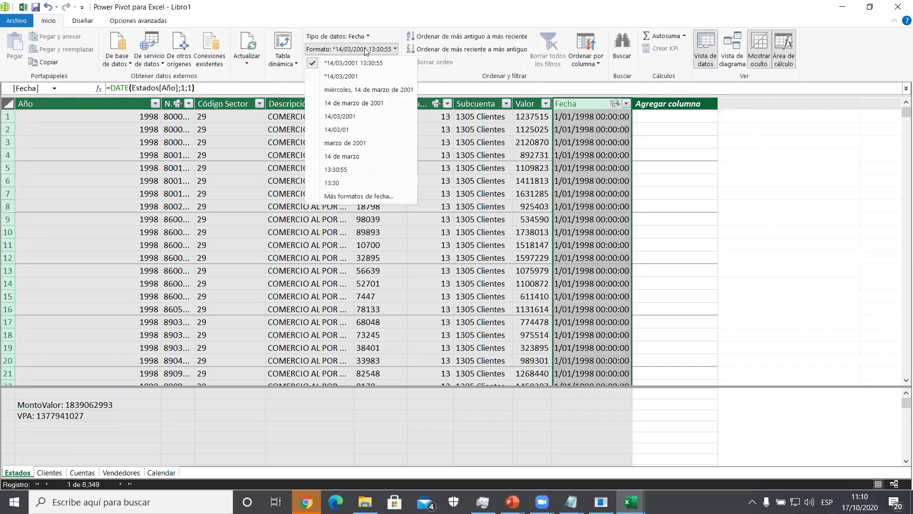
{"action": "left_click", "coordinate": [339, 116]}
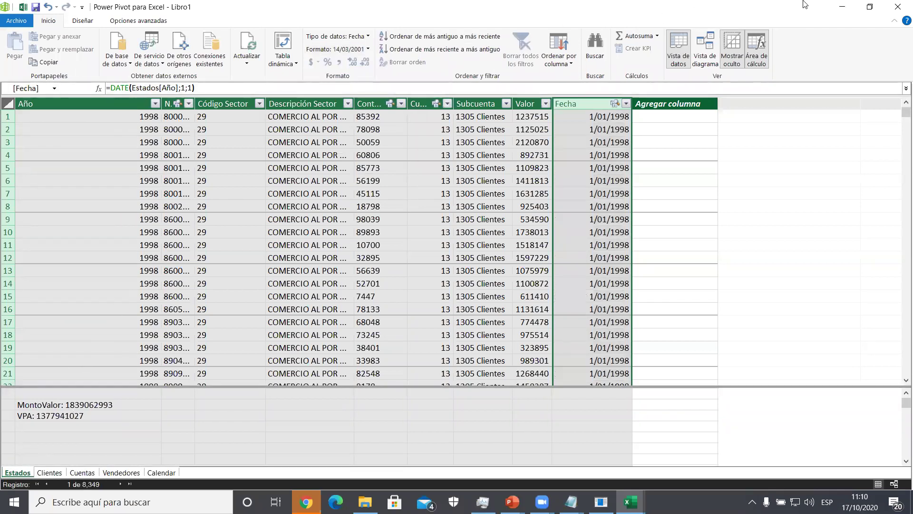
{"action": "left_click", "coordinate": [895, 7]}
- Remove Año from the pivot rows and expand the Calendar table's fields
{"action": "left_click_drag", "start_coordinate": [742, 411], "coordinate": [546, 381]}
{"action": "scroll", "coordinate": [785, 236], "scroll_direction": "up", "scroll_amount": 2}
{"action": "scroll", "coordinate": [785, 236], "scroll_direction": "up", "scroll_amount": 2}
{"action": "left_click", "coordinate": [717, 211]}
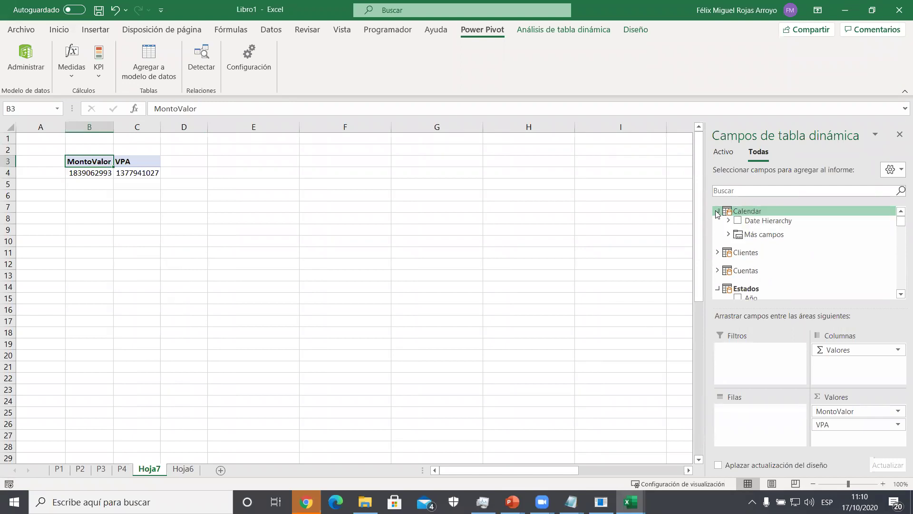
- Show the Power Pivot Diagram View and reposition the Calendar table slightly
{"action": "left_click", "coordinate": [26, 59]}
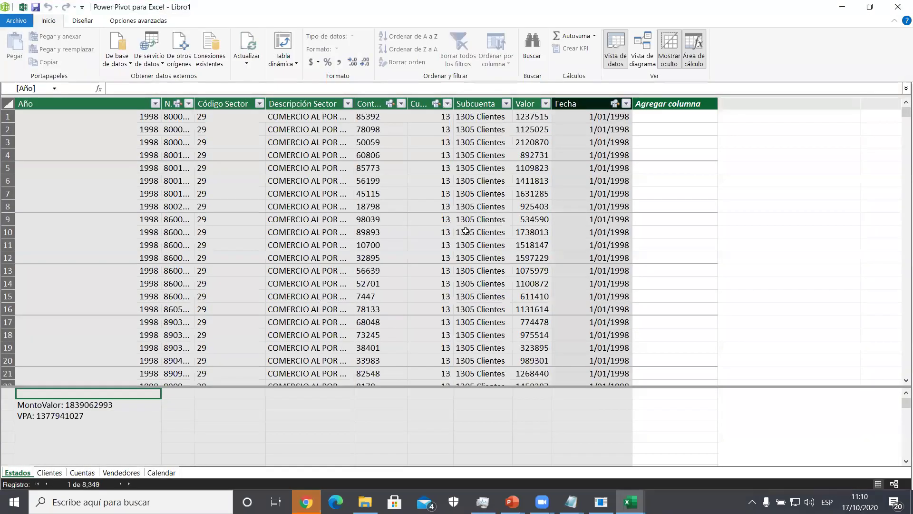
{"action": "left_click", "coordinate": [648, 51]}
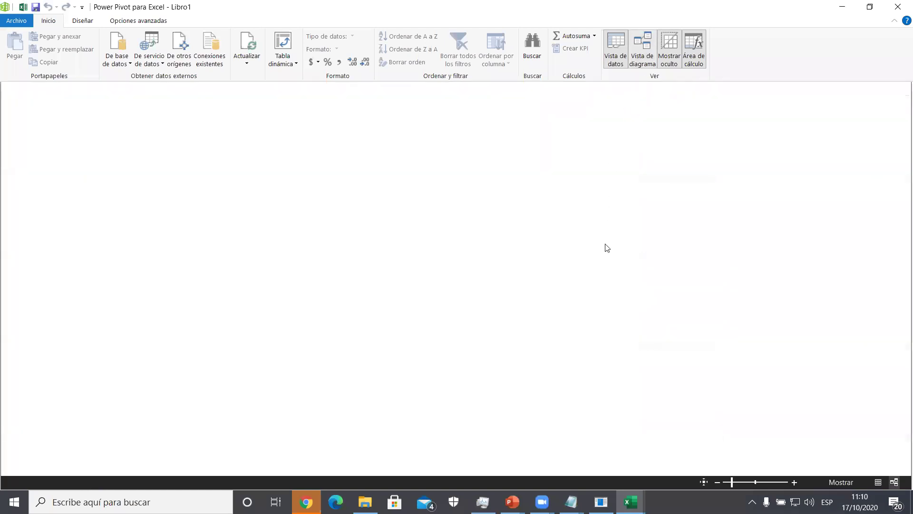
{"action": "mouse_move", "coordinate": [571, 176]}
{"action": "left_mouse_down"}
{"action": "mouse_move", "coordinate": [580, 181]}
{"action": "mouse_move", "coordinate": [572, 172]}
{"action": "left_mouse_up"}
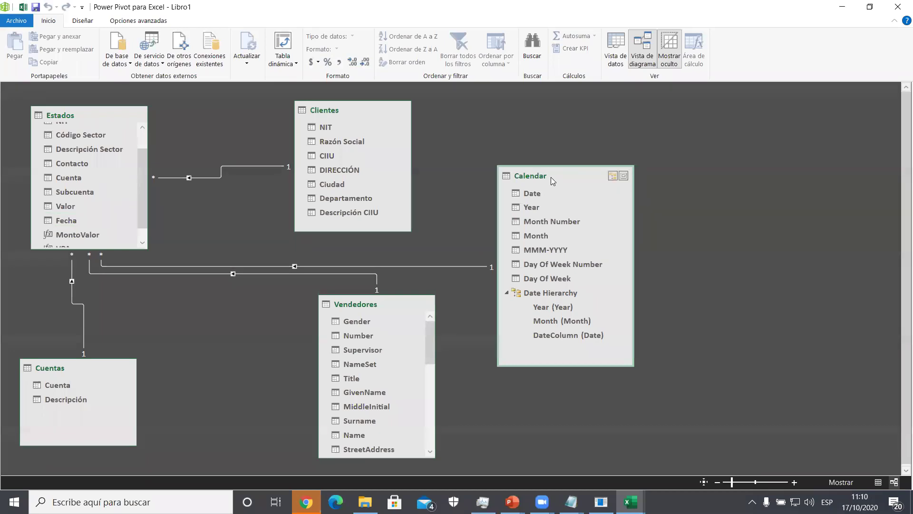
{"action": "left_click_drag", "start_coordinate": [552, 177], "coordinate": [550, 179]}
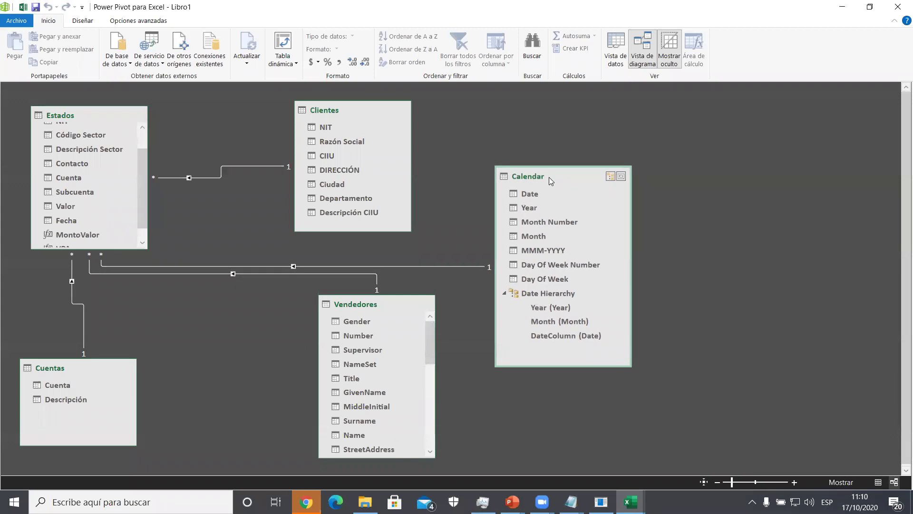
- Close Power Pivot and add Calendar Year from the extra fields as pivot rows
{"action": "left_click", "coordinate": [899, 6]}
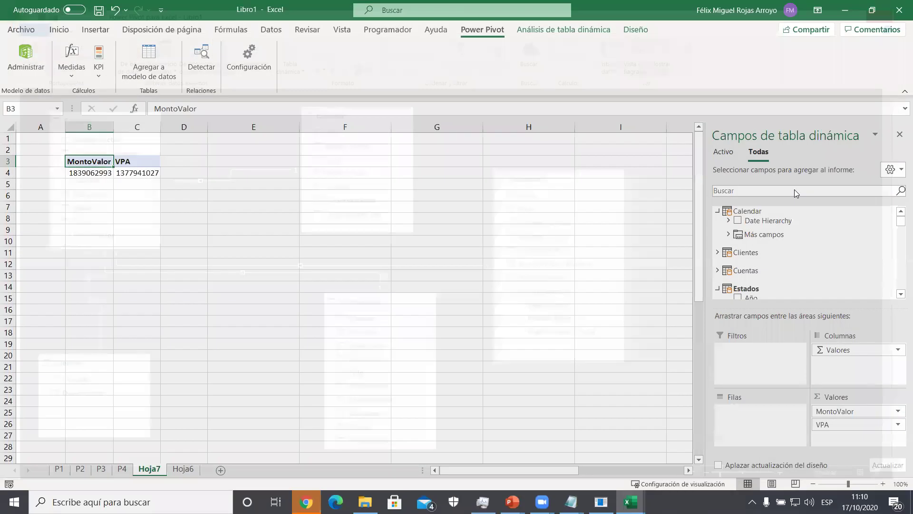
{"action": "left_click", "coordinate": [728, 235]}
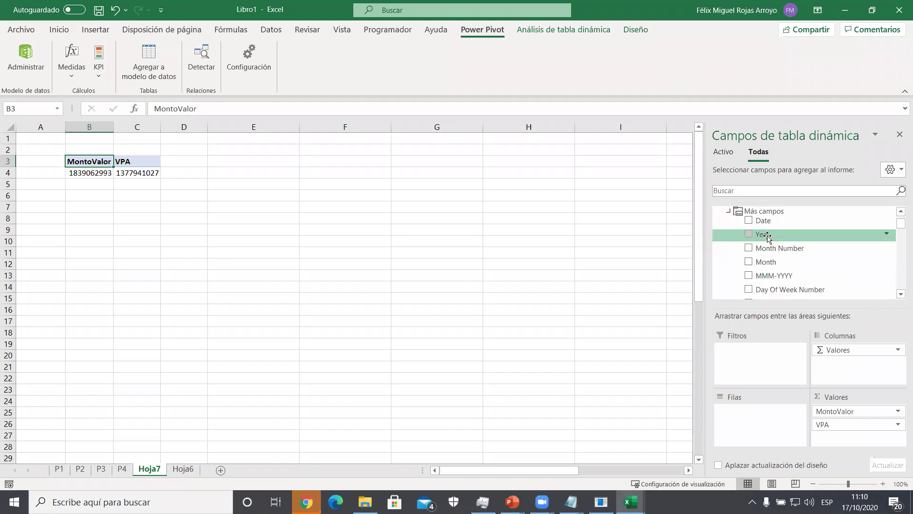
{"action": "left_click_drag", "start_coordinate": [774, 234], "coordinate": [735, 414]}
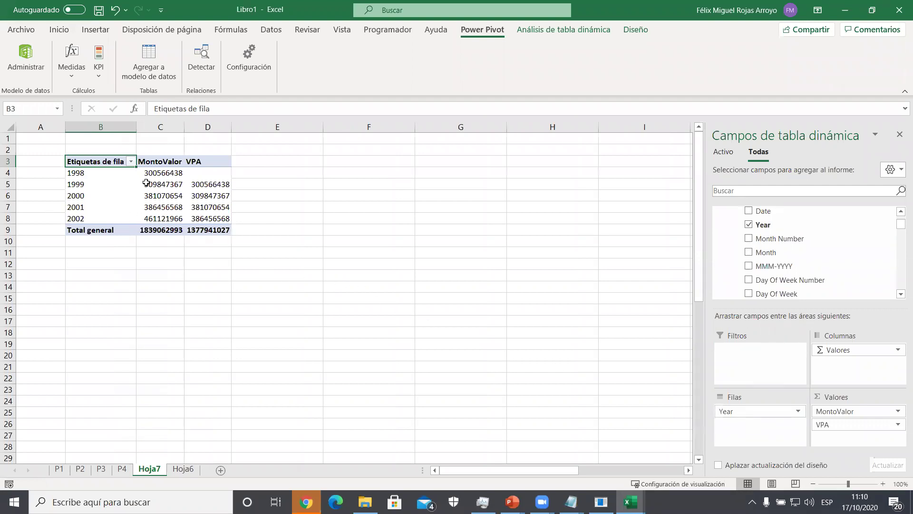
- Compare MontoValor and VPA values for 1998, 1999 and 2000
{"action": "left_click", "coordinate": [149, 173]}
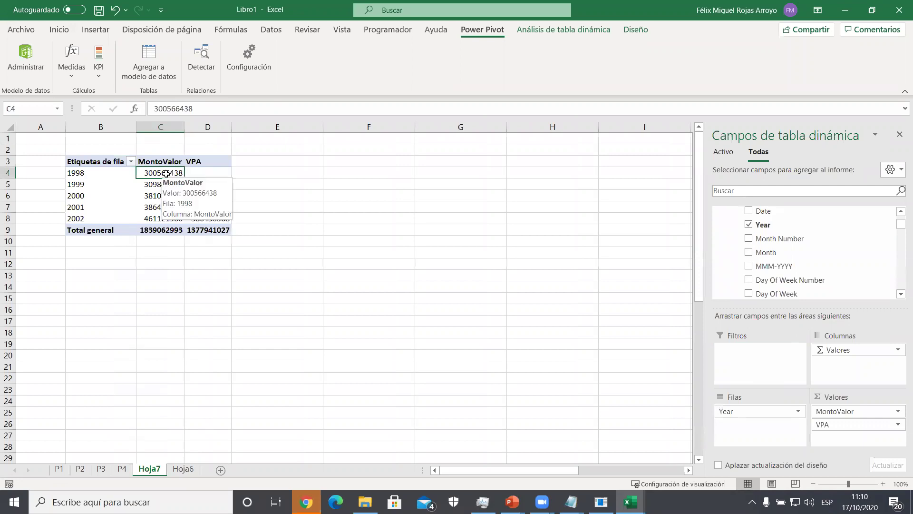
{"action": "left_click", "coordinate": [160, 186]}
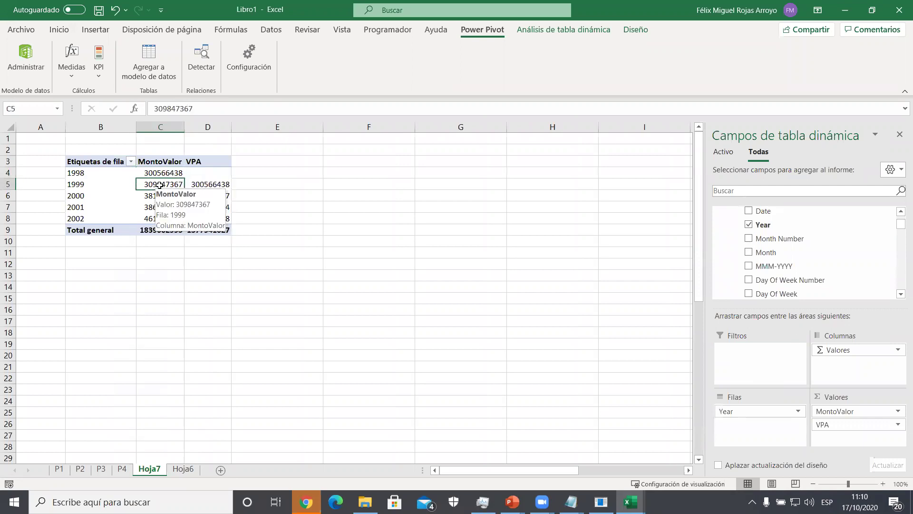
{"action": "left_click", "coordinate": [202, 184]}
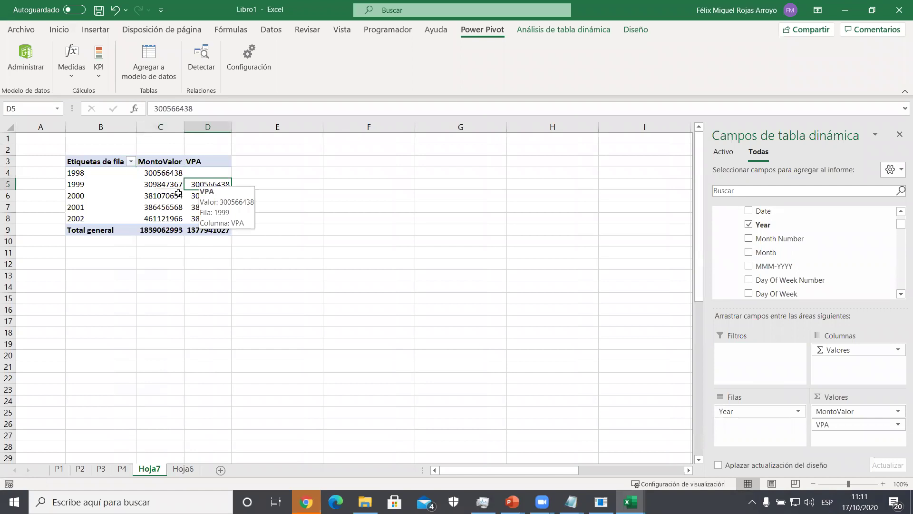
{"action": "left_click", "coordinate": [162, 199]}
{"action": "left_click", "coordinate": [211, 201]}
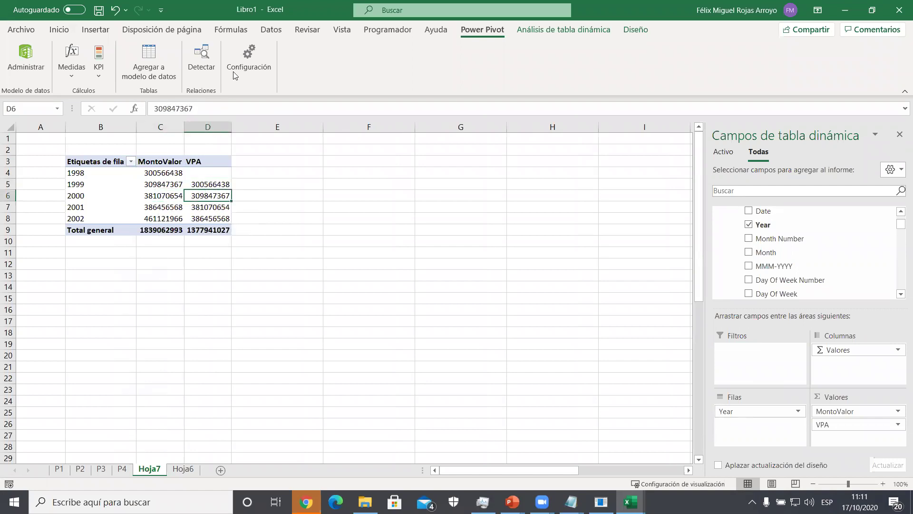
- Insert a 3D clustered column PivotChart and move it beside the pivot table
{"action": "left_click", "coordinate": [96, 30]}
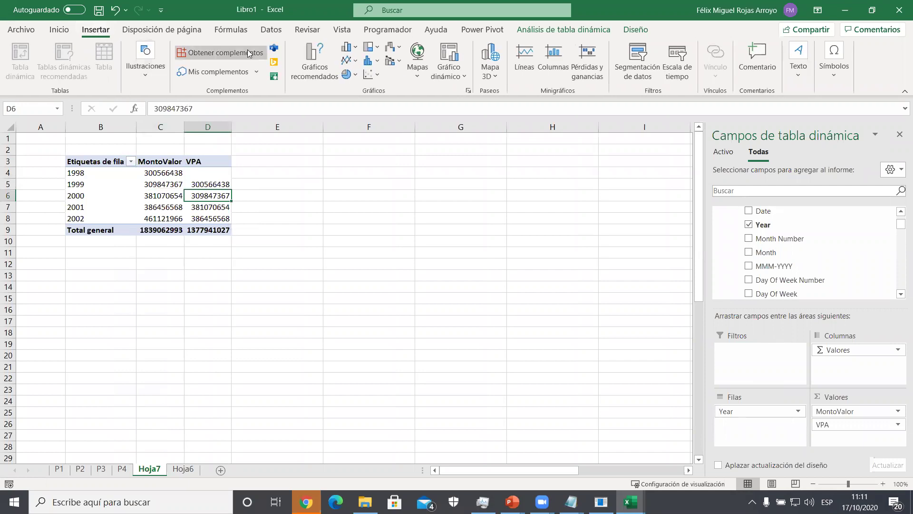
{"action": "left_click", "coordinate": [348, 47]}
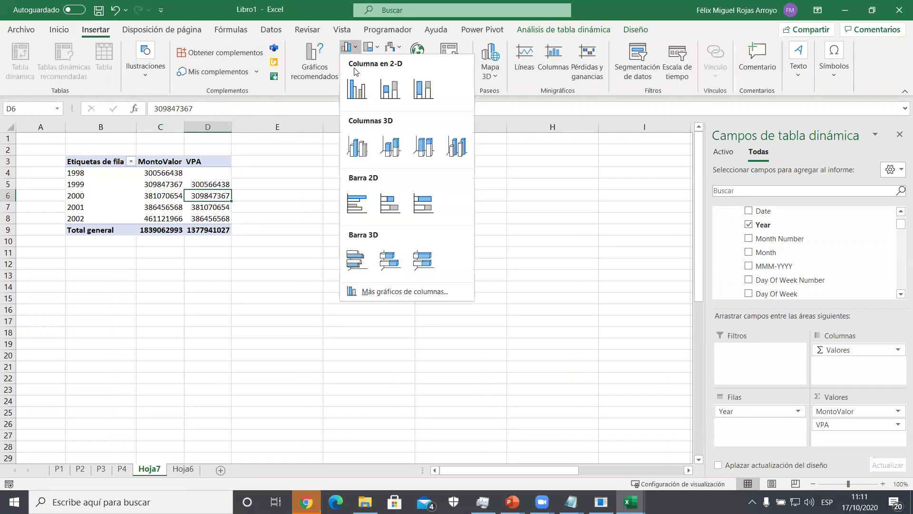
{"action": "left_click", "coordinate": [356, 148]}
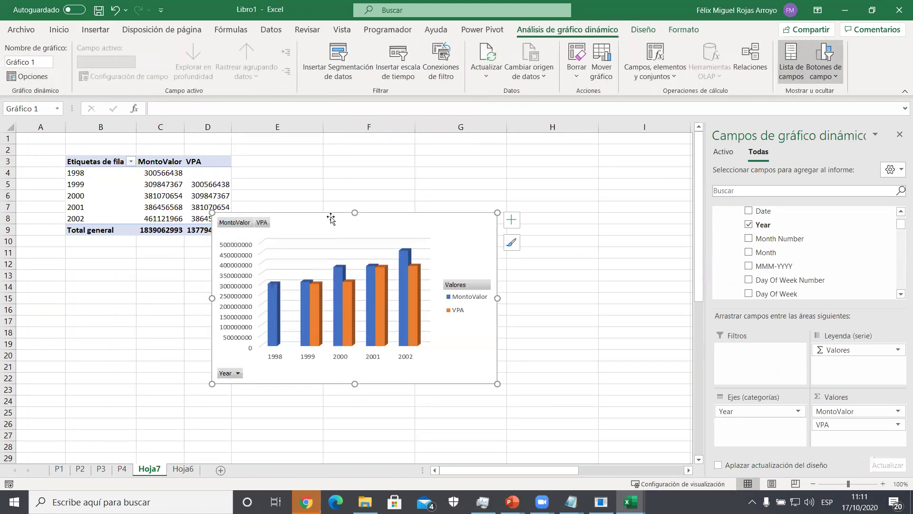
{"action": "left_click_drag", "start_coordinate": [331, 217], "coordinate": [388, 153]}
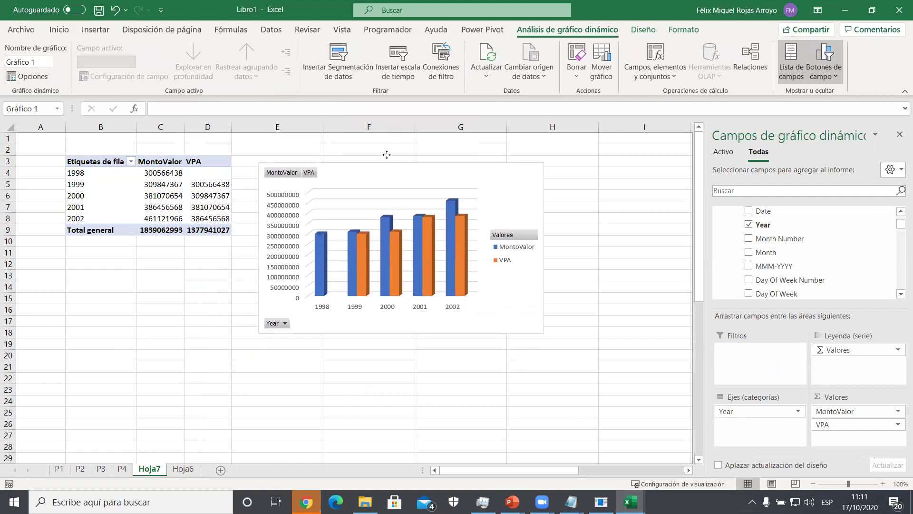
- Hide all field buttons on the chart and enlarge it
{"action": "left_click", "coordinate": [835, 76]}
{"action": "left_click", "coordinate": [723, 179]}
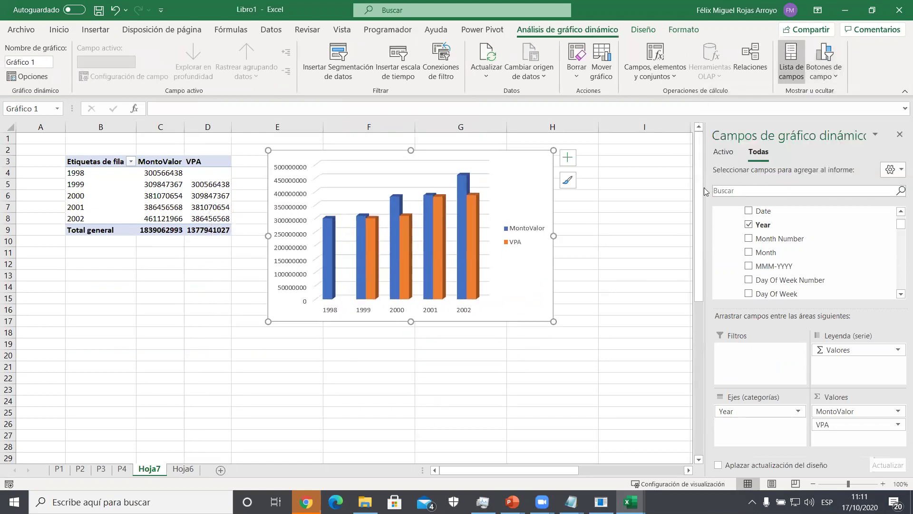
{"action": "left_click_drag", "start_coordinate": [550, 324], "coordinate": [654, 388]}
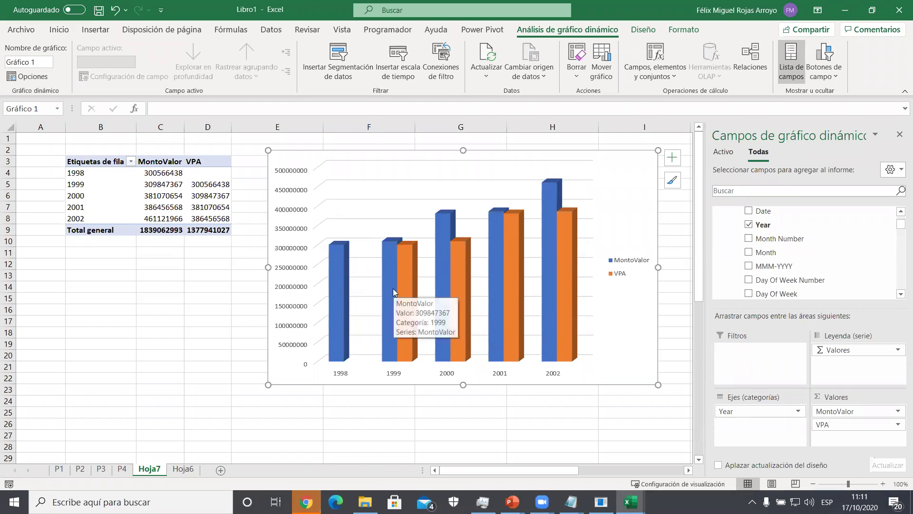
{"action": "mouse_move", "coordinate": [406, 258]}
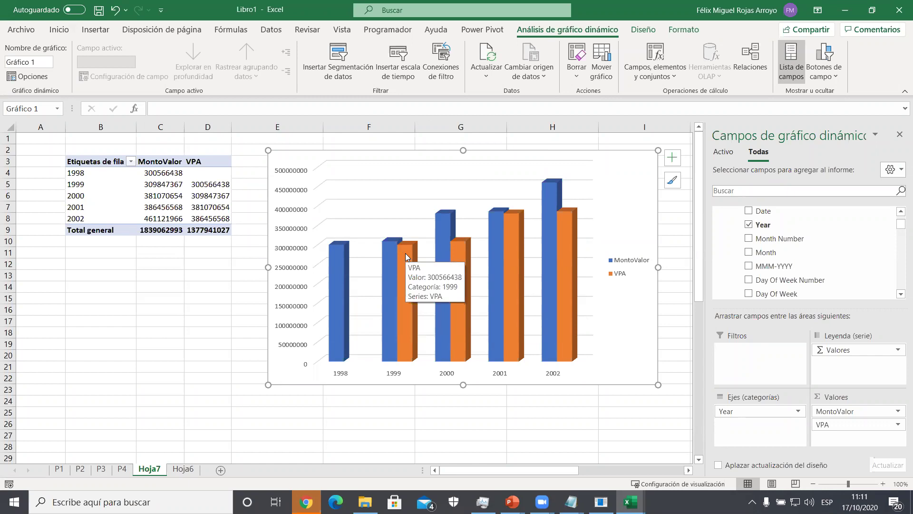
{"action": "mouse_move", "coordinate": [453, 254]}
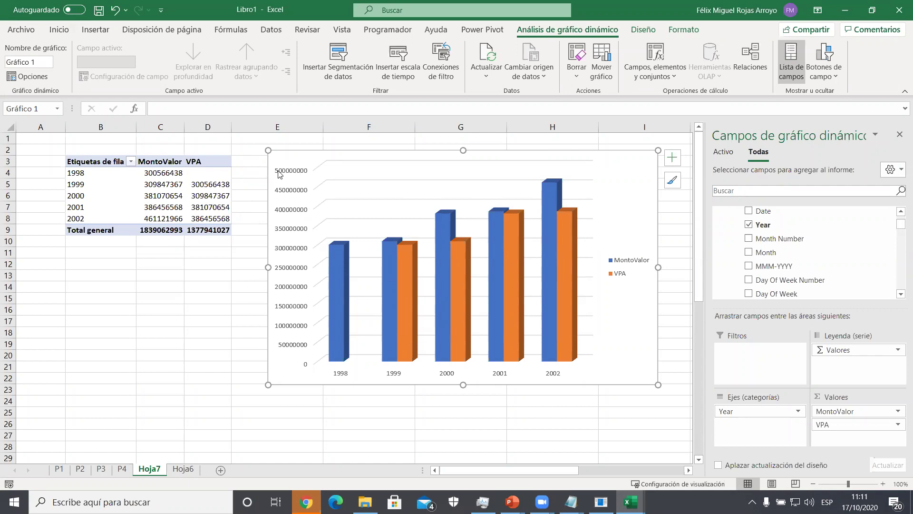
- Shift the chart slightly right and add Name to the chart axis below Year
{"action": "left_click_drag", "start_coordinate": [305, 157], "coordinate": [315, 157]}
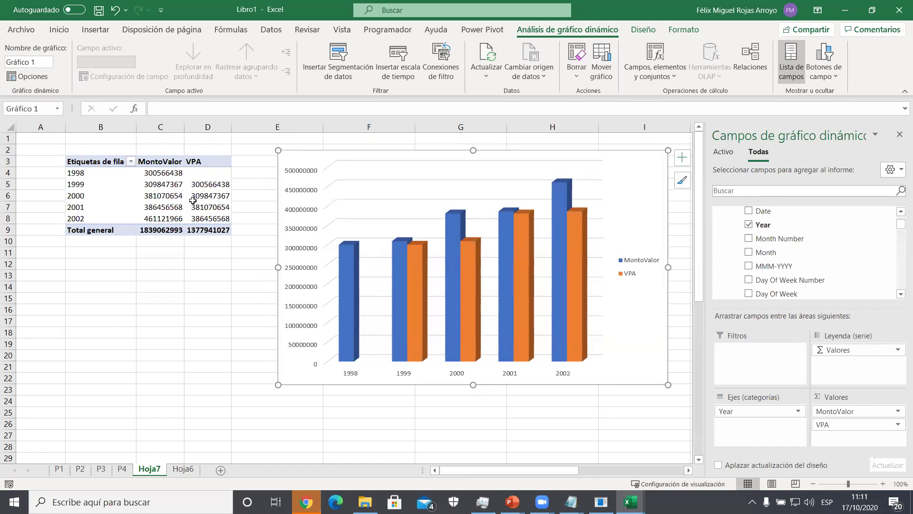
{"action": "scroll", "coordinate": [776, 221], "scroll_direction": "up", "scroll_amount": 2}
{"action": "scroll", "coordinate": [775, 222], "scroll_direction": "down", "scroll_amount": 5}
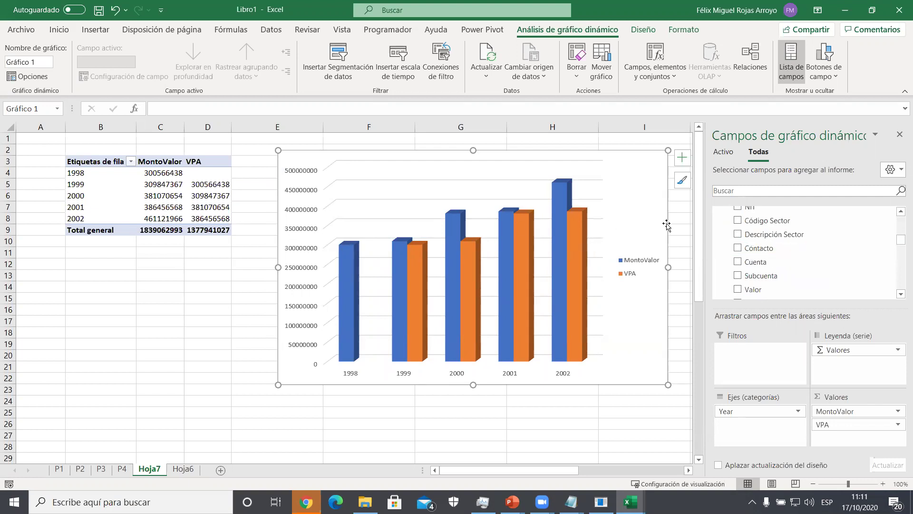
{"action": "scroll", "coordinate": [733, 264], "scroll_direction": "down", "scroll_amount": 3}
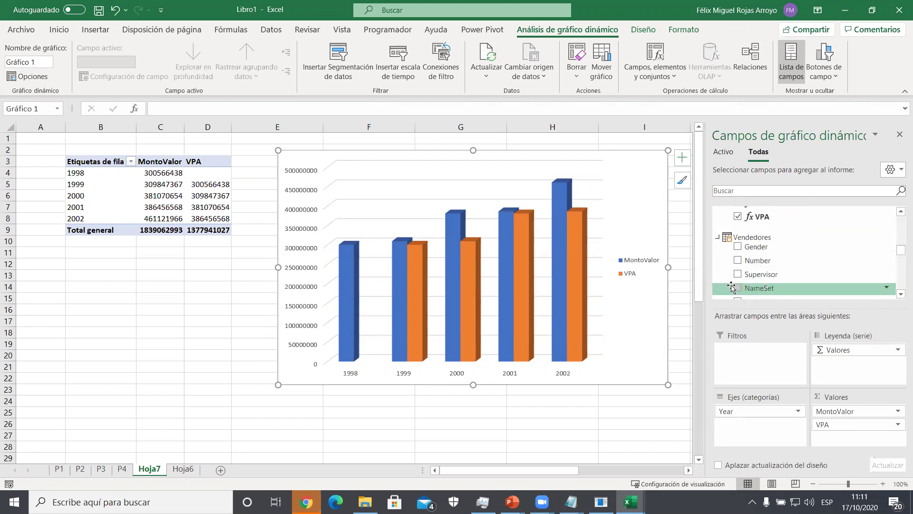
{"action": "scroll", "coordinate": [767, 288], "scroll_direction": "down", "scroll_amount": 1}
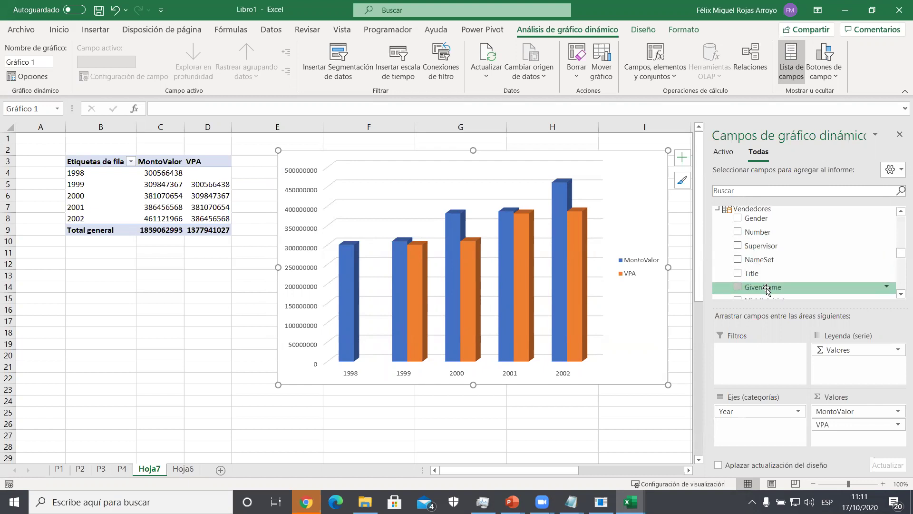
{"action": "scroll", "coordinate": [767, 286], "scroll_direction": "down", "scroll_amount": 2}
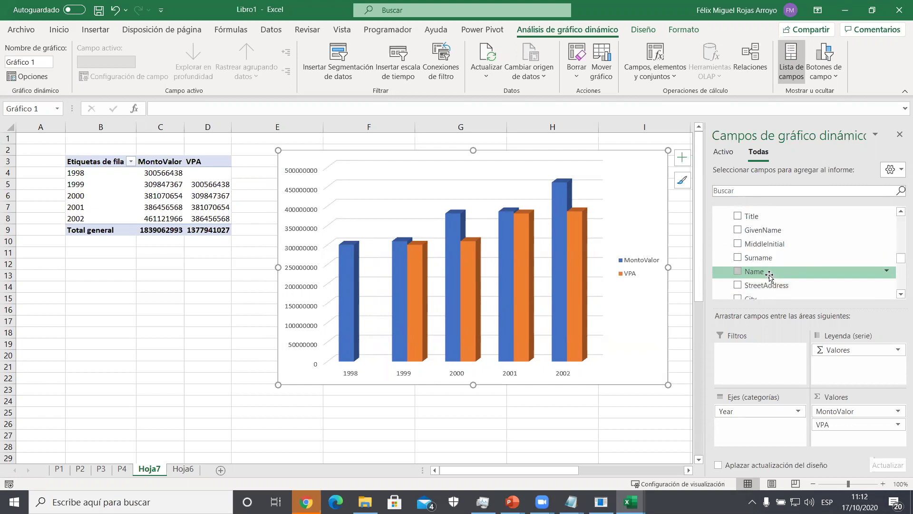
{"action": "left_click_drag", "start_coordinate": [769, 275], "coordinate": [760, 421]}
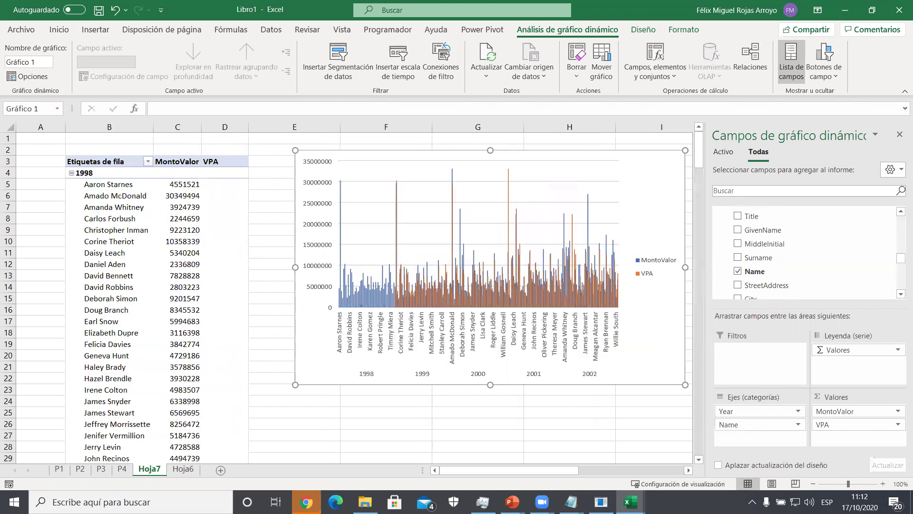
- Hide the PivotChart field list and select the seller names, ending on cell B6
{"action": "left_click", "coordinate": [899, 136]}
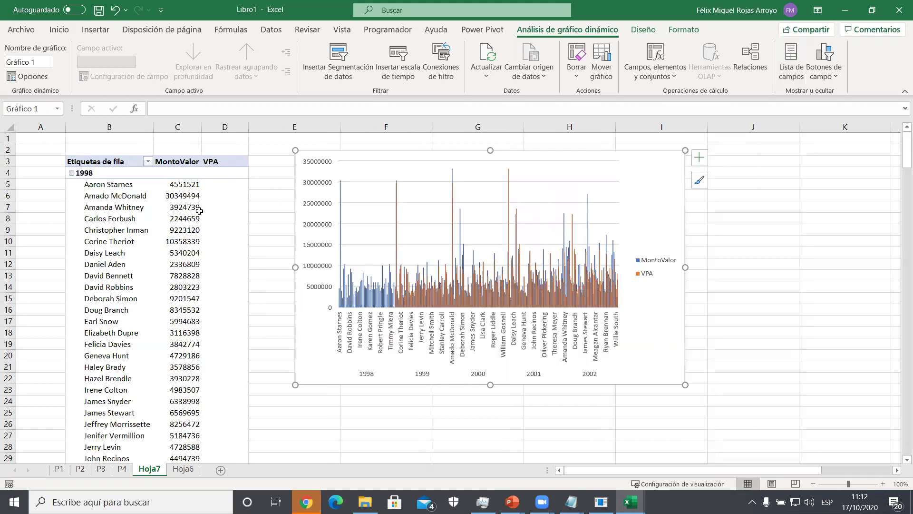
{"action": "left_click", "coordinate": [136, 192]}
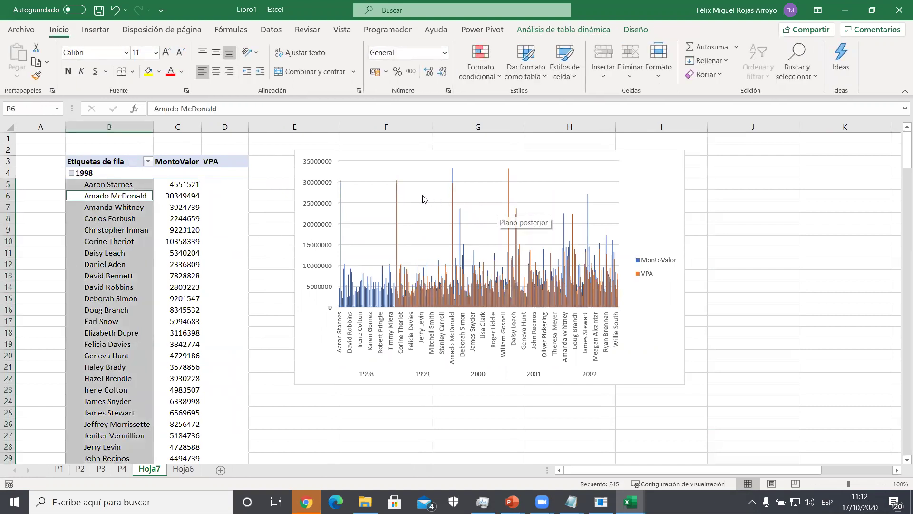
{"action": "left_click", "coordinate": [371, 171]}
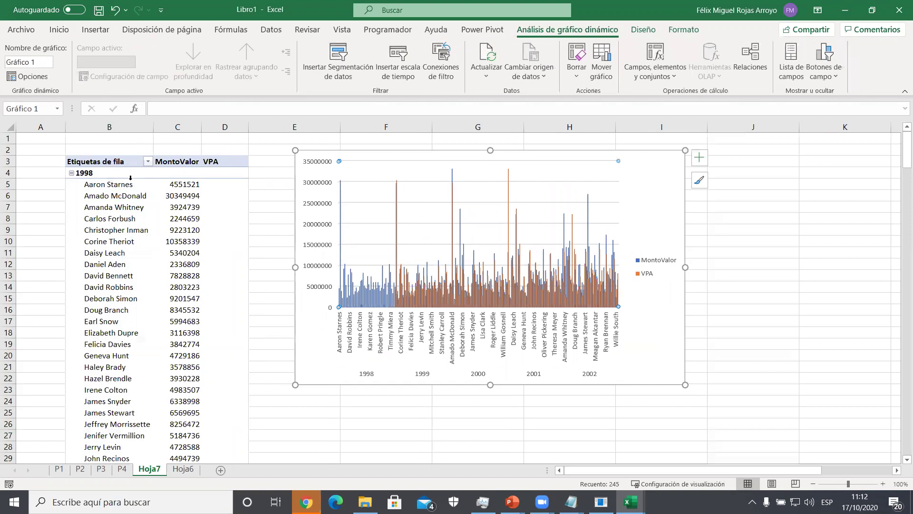
{"action": "left_click", "coordinate": [124, 194]}
{"action": "left_click", "coordinate": [126, 193]}
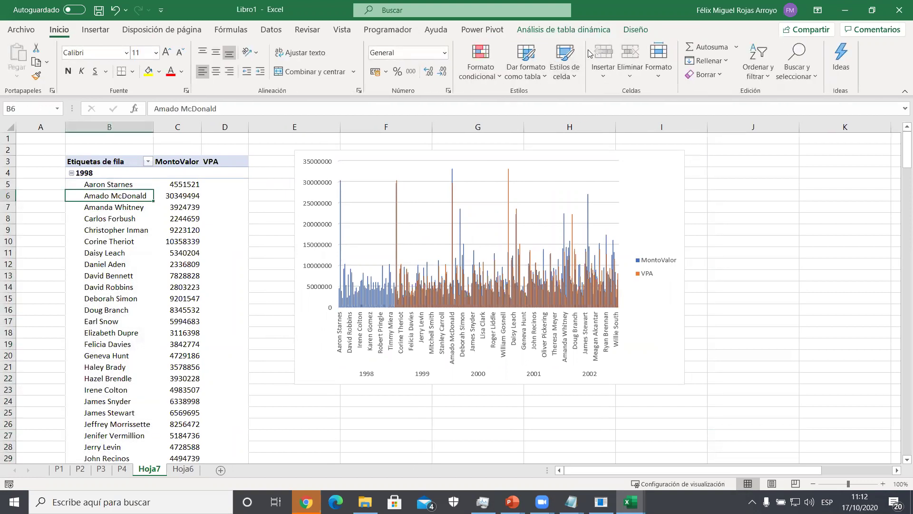
- Insert a slicer for the Name field, chosen from the All tables list
{"action": "left_click", "coordinate": [585, 29]}
{"action": "left_click", "coordinate": [352, 47]}
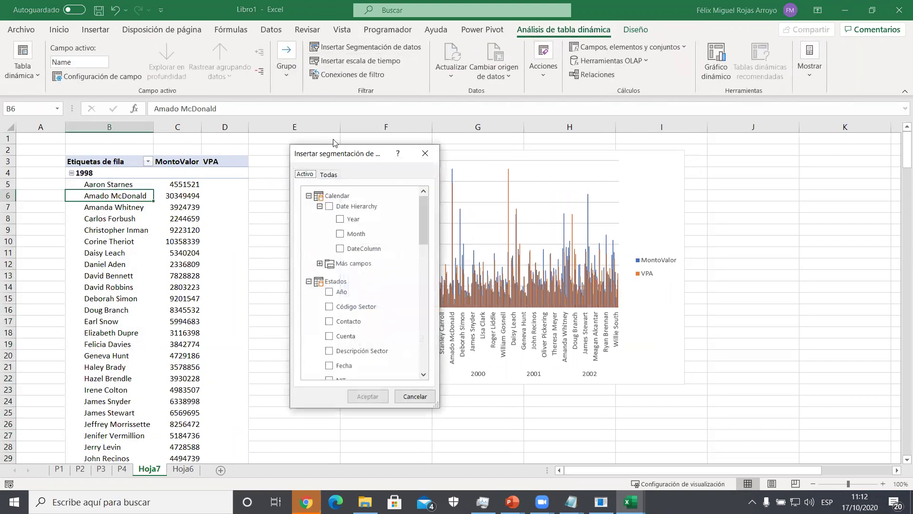
{"action": "left_click", "coordinate": [328, 174]}
{"action": "scroll", "coordinate": [336, 280], "scroll_direction": "down", "scroll_amount": 1}
{"action": "scroll", "coordinate": [336, 279], "scroll_direction": "down", "scroll_amount": 5}
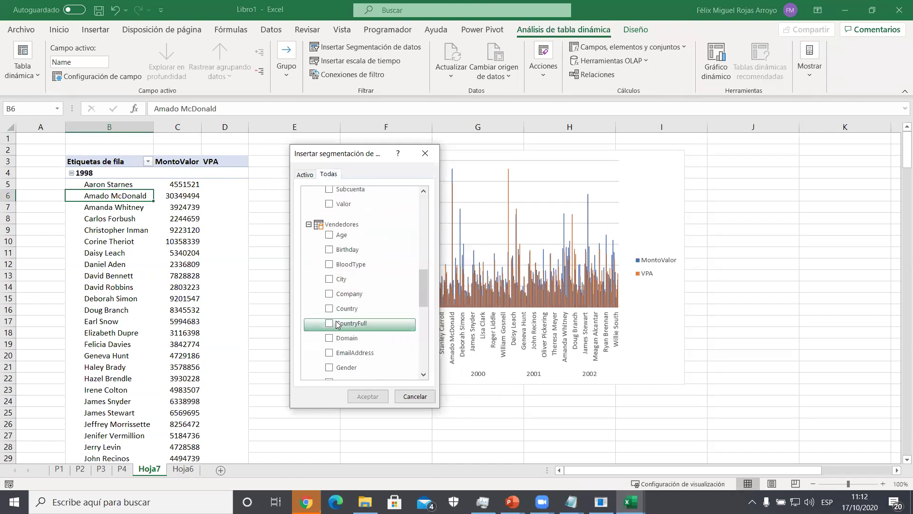
{"action": "scroll", "coordinate": [334, 326], "scroll_direction": "down", "scroll_amount": 2}
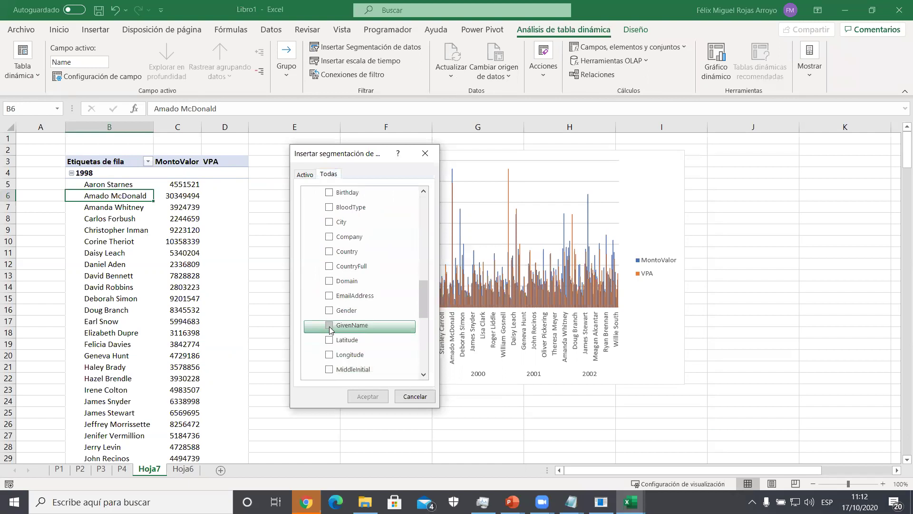
{"action": "scroll", "coordinate": [329, 299], "scroll_direction": "up", "scroll_amount": 2}
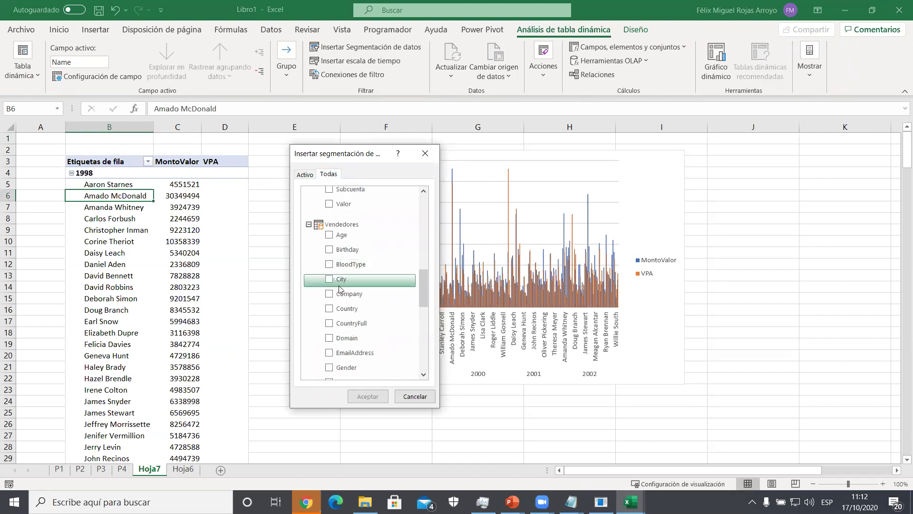
{"action": "scroll", "coordinate": [341, 313], "scroll_direction": "down", "scroll_amount": 2}
{"action": "scroll", "coordinate": [337, 315], "scroll_direction": "down", "scroll_amount": 2}
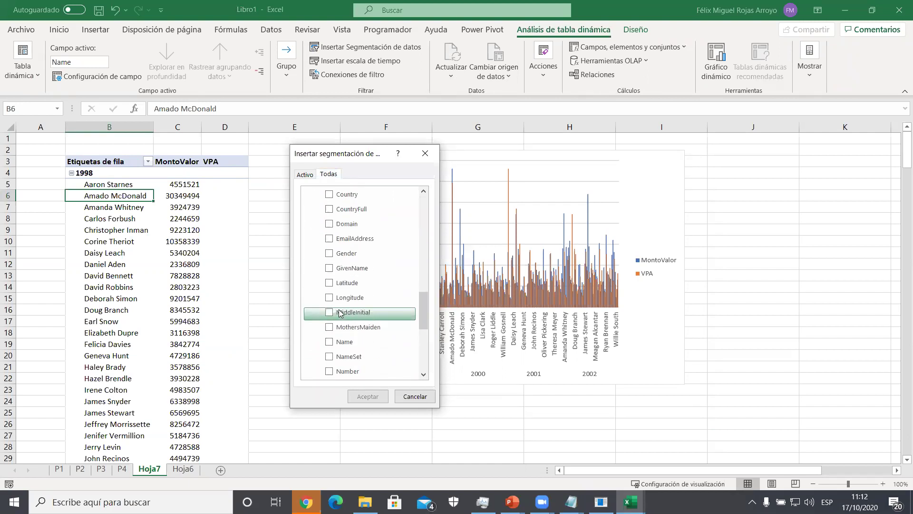
{"action": "left_click", "coordinate": [328, 315]}
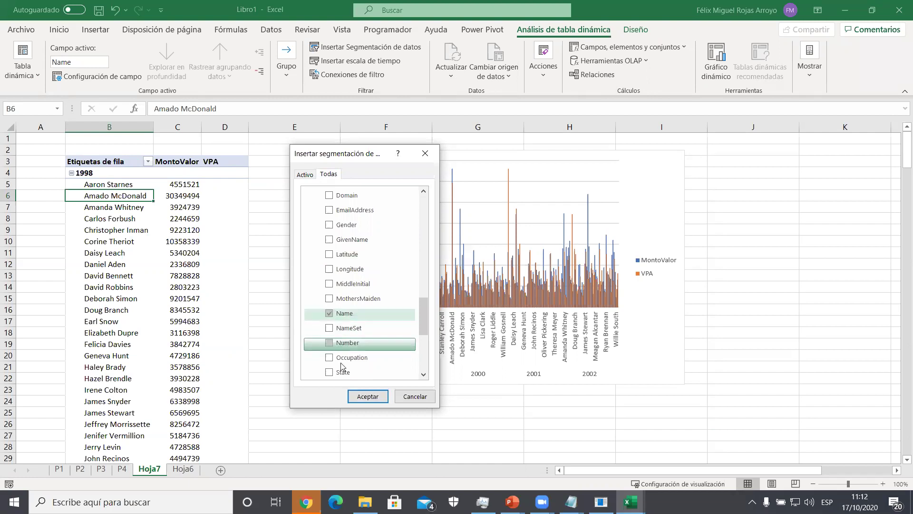
{"action": "left_click", "coordinate": [368, 397]}
- Move the Name slicer to column J and filter the pivot and chart to one seller
{"action": "left_click_drag", "start_coordinate": [429, 233], "coordinate": [744, 155]}
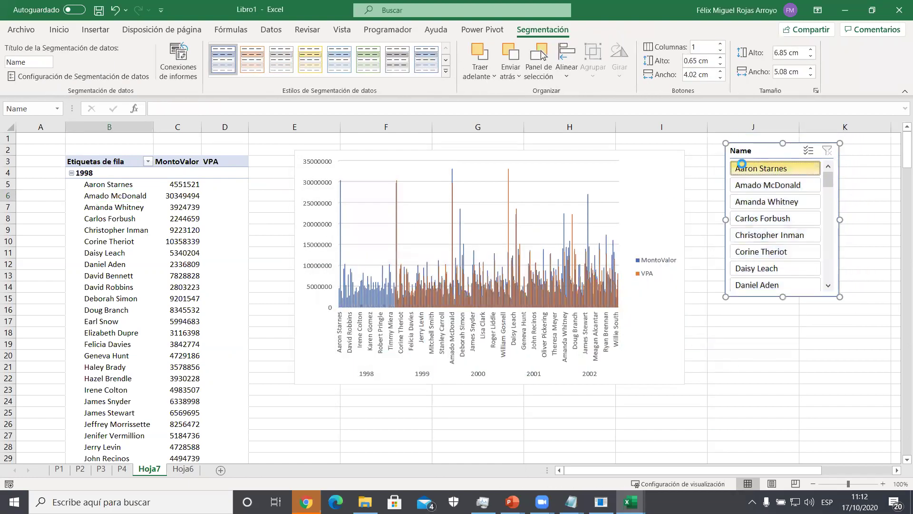
{"action": "left_click", "coordinate": [743, 163]}
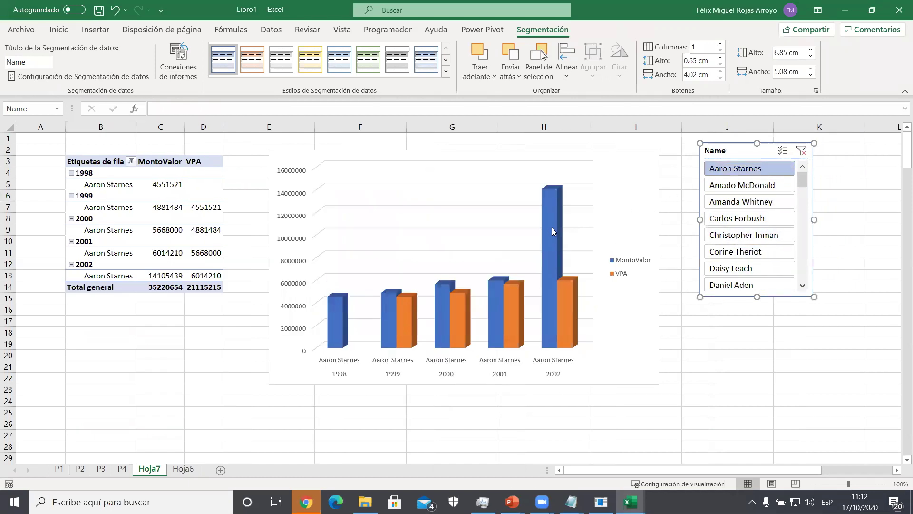
{"action": "mouse_move", "coordinate": [553, 230]}
{"action": "left_click", "coordinate": [732, 185]}
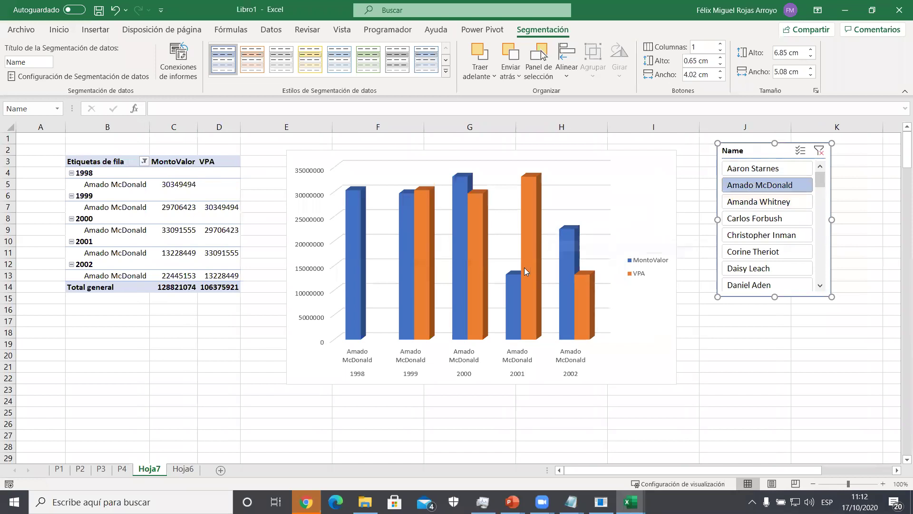
{"action": "mouse_move", "coordinate": [517, 292]}
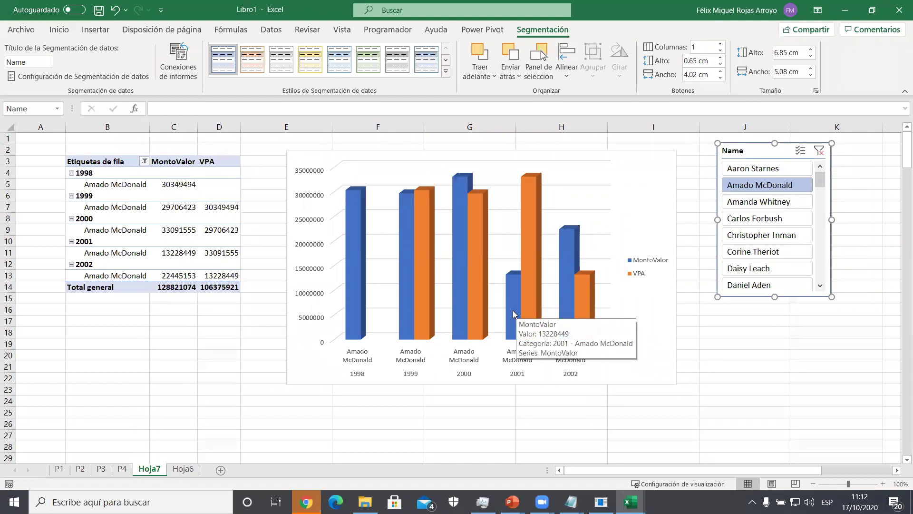
{"action": "mouse_move", "coordinate": [419, 287]}
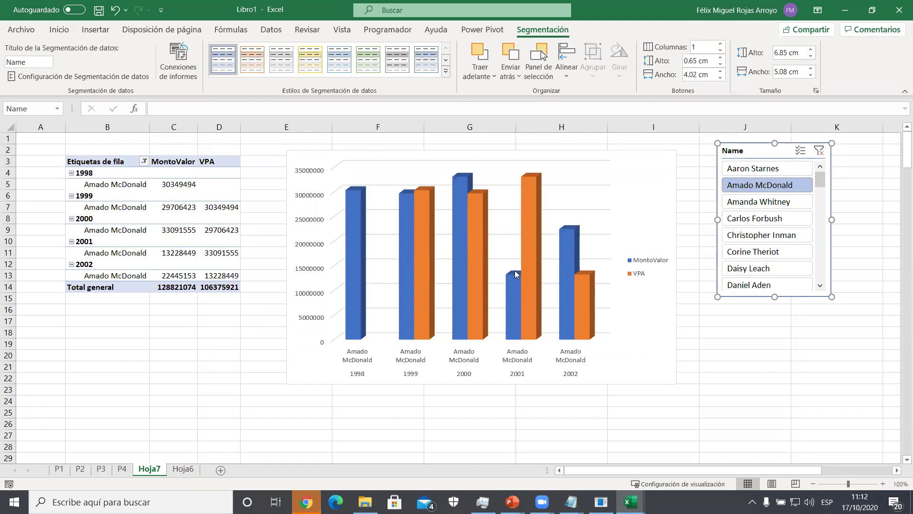
- Nudge the chart left and delete sheet Hoja6
{"action": "left_click_drag", "start_coordinate": [488, 156], "coordinate": [471, 158]}
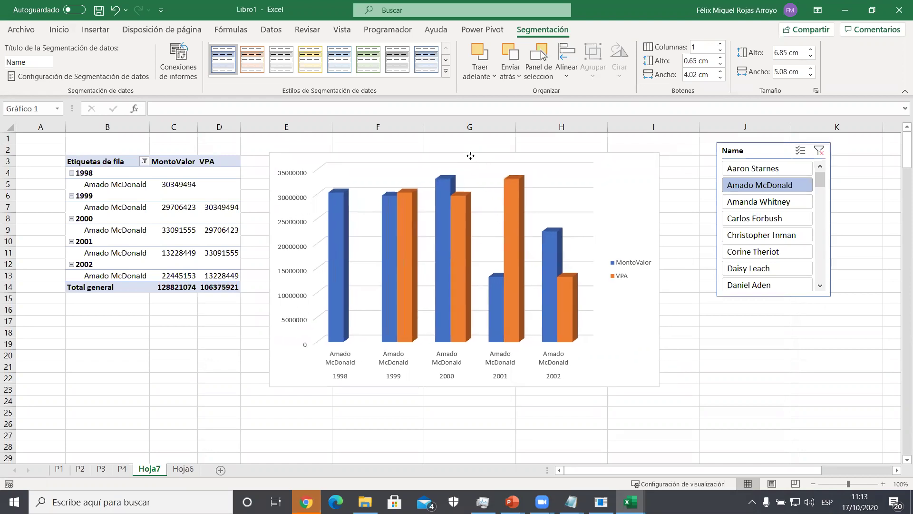
{"action": "left_click", "coordinate": [459, 138]}
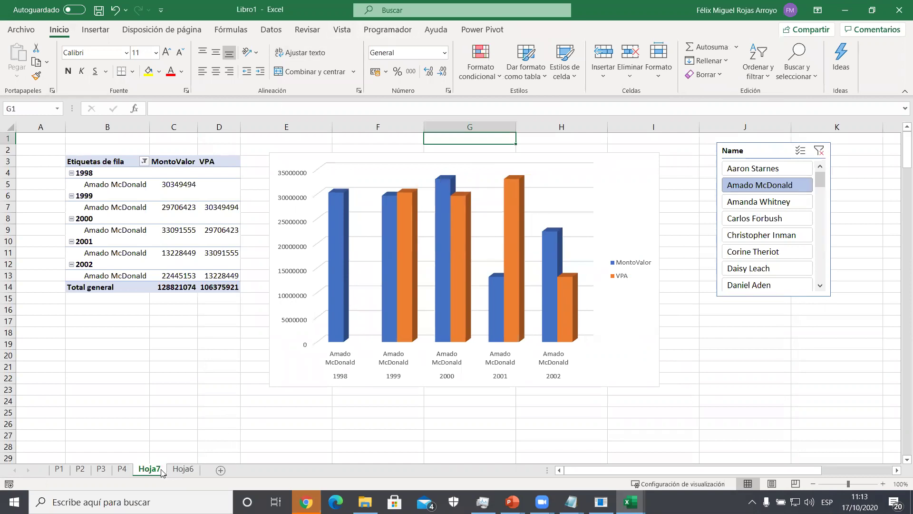
{"action": "left_click", "coordinate": [183, 469]}
{"action": "right_click", "coordinate": [186, 470]}
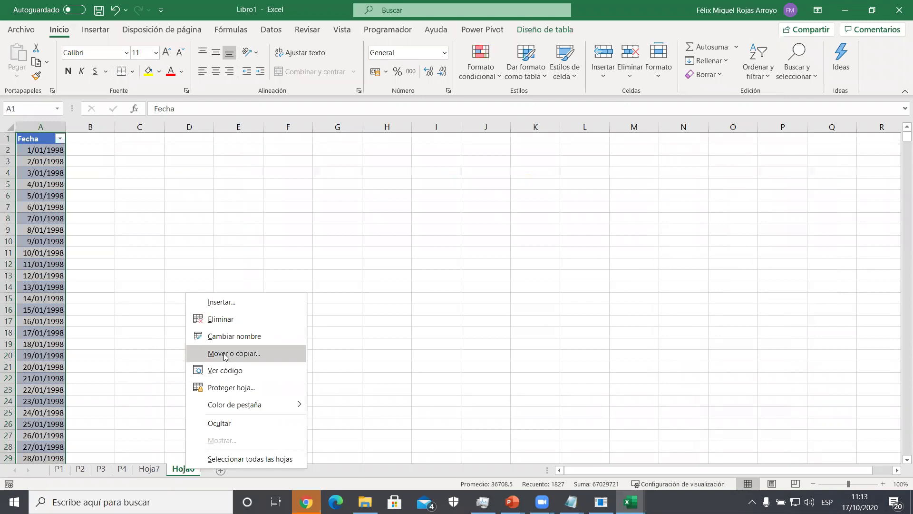
{"action": "left_click", "coordinate": [224, 318]}
{"action": "left_click", "coordinate": [432, 283]}
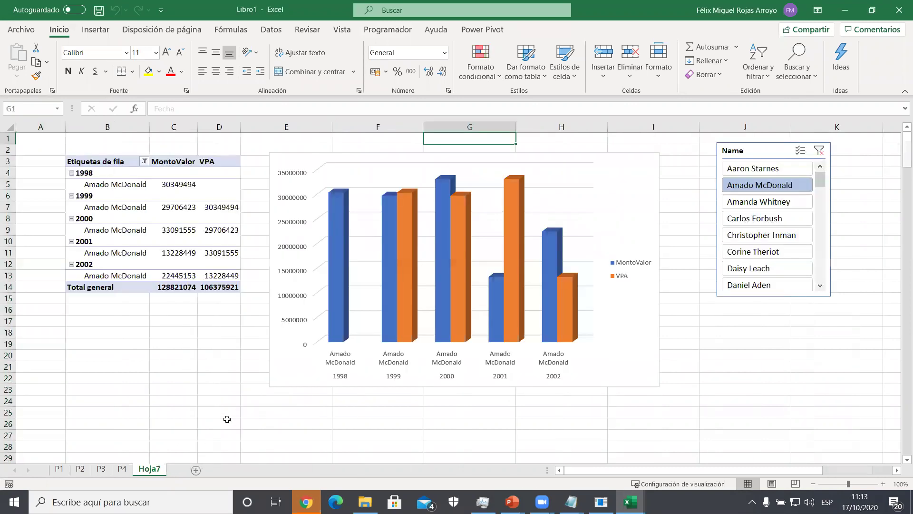
- Rename sheet Hoja7 to P5 and add a new blank sheet
{"action": "double_click", "coordinate": [150, 469]}
{"action": "type", "text": "P5"}
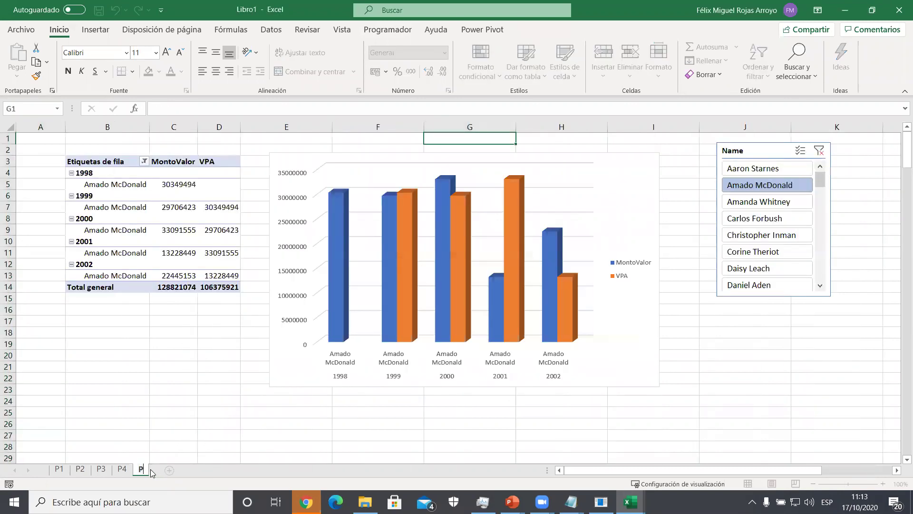
{"action": "key", "text": "Return"}
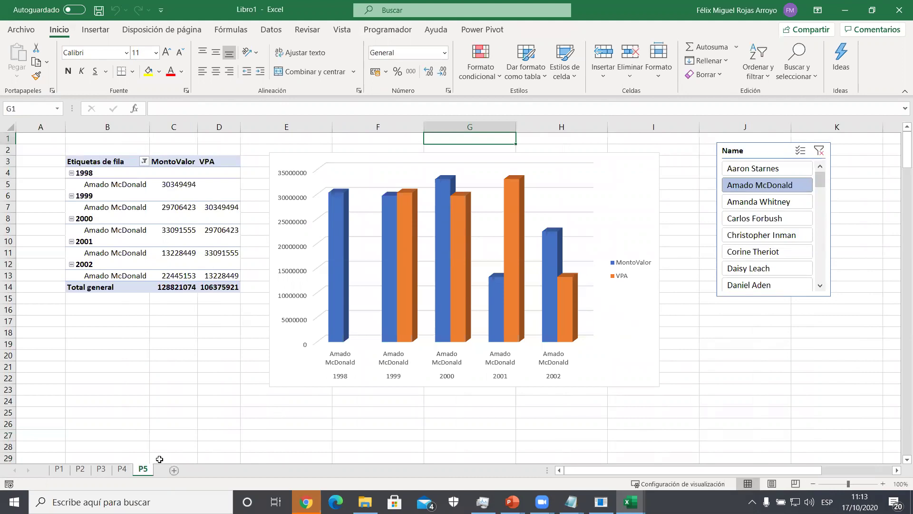
{"action": "left_click", "coordinate": [174, 470]}
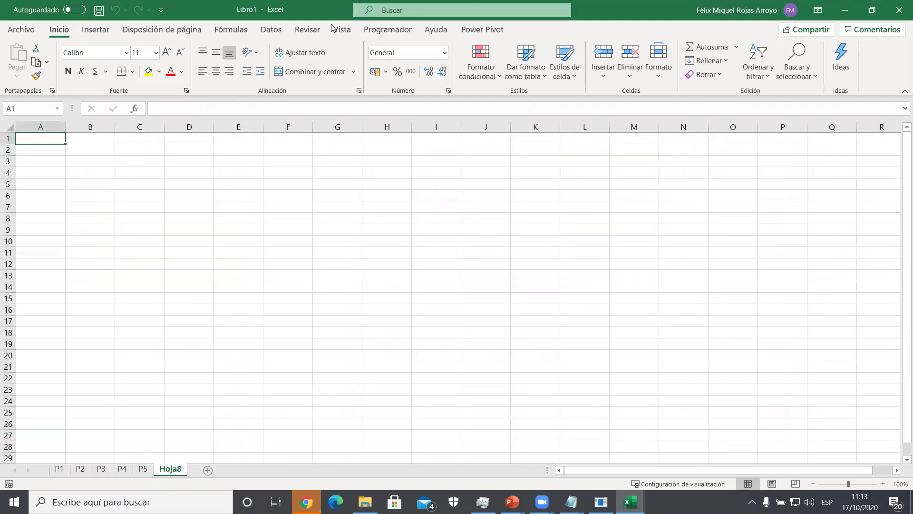
- Launch 3D Maps from Insertar > Mapa 3D
{"action": "left_click", "coordinate": [95, 30]}
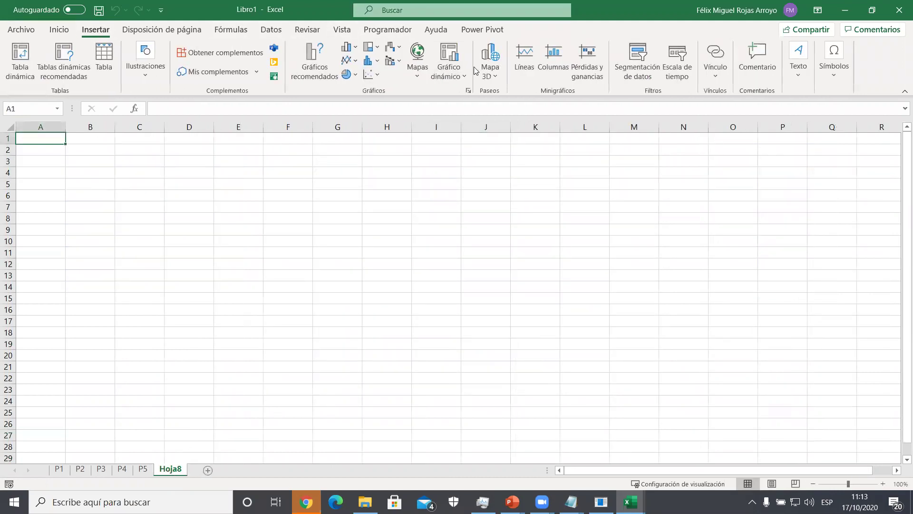
{"action": "left_click", "coordinate": [491, 59]}
{"action": "left_click", "coordinate": [506, 94]}
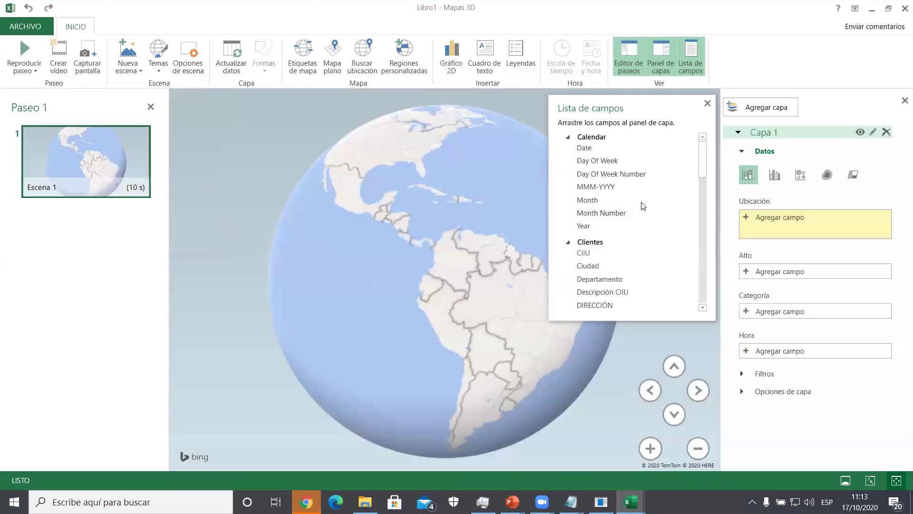
- Add Latitude and Longitude as Capa 1's location fields to plot the seller points
{"action": "scroll", "coordinate": [643, 204], "scroll_direction": "down", "scroll_amount": 6}
{"action": "scroll", "coordinate": [645, 205], "scroll_direction": "down", "scroll_amount": 5}
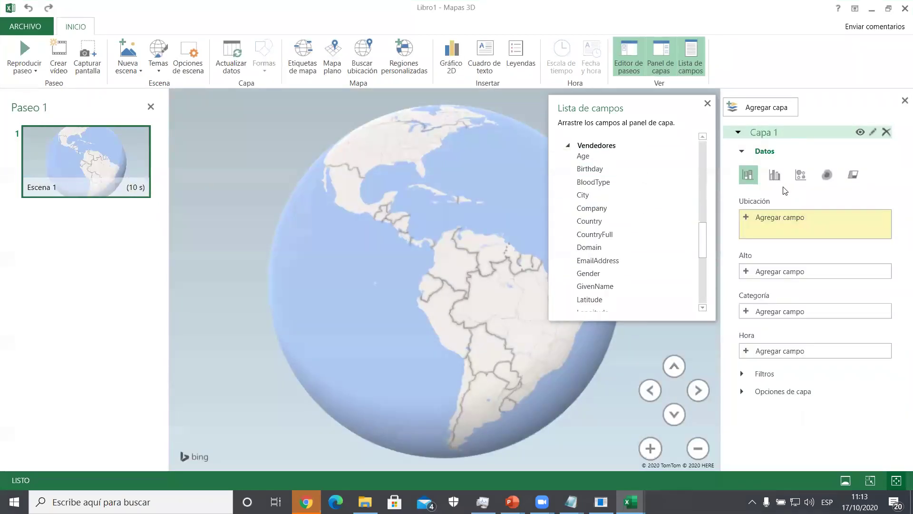
{"action": "left_click", "coordinate": [748, 218]}
{"action": "scroll", "coordinate": [758, 242], "scroll_direction": "down", "scroll_amount": 15}
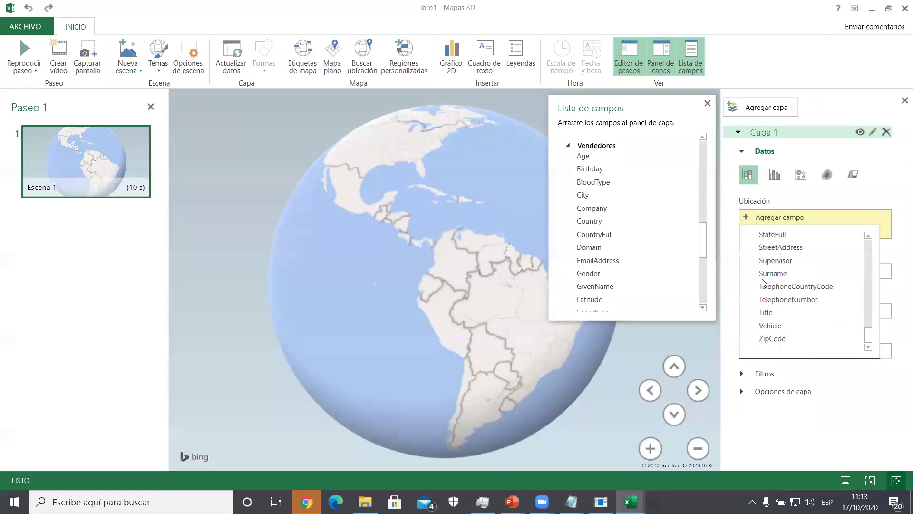
{"action": "scroll", "coordinate": [763, 283], "scroll_direction": "up", "scroll_amount": 3}
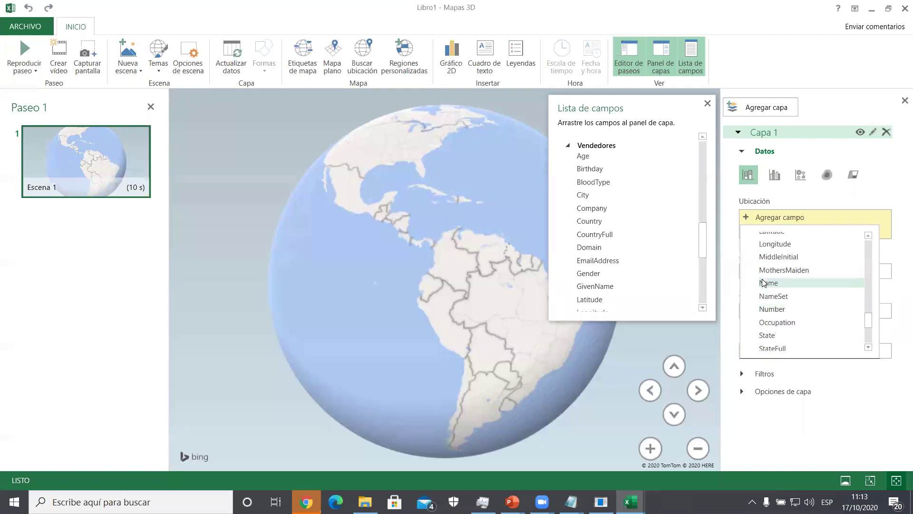
{"action": "scroll", "coordinate": [763, 282], "scroll_direction": "up", "scroll_amount": 1}
{"action": "left_click", "coordinate": [767, 260]}
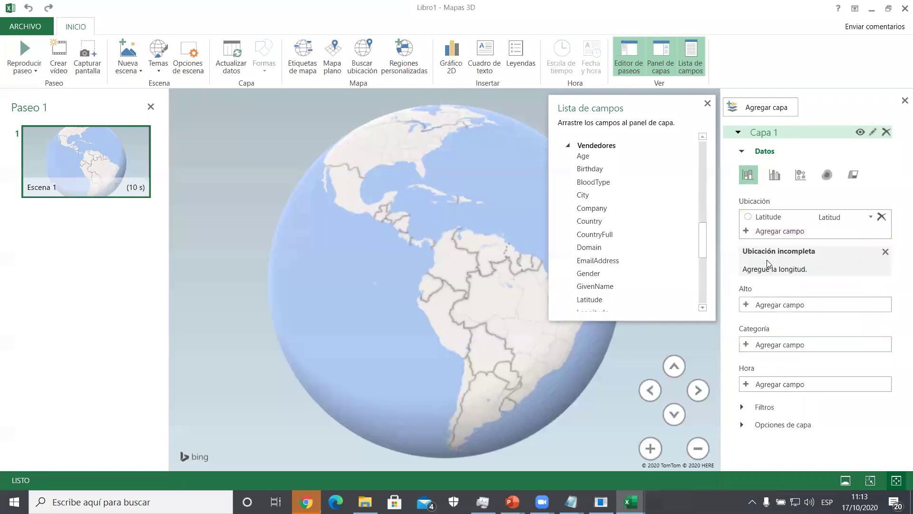
{"action": "left_click", "coordinate": [776, 230]}
{"action": "scroll", "coordinate": [780, 291], "scroll_direction": "down", "scroll_amount": 4}
{"action": "scroll", "coordinate": [780, 292], "scroll_direction": "down", "scroll_amount": 8}
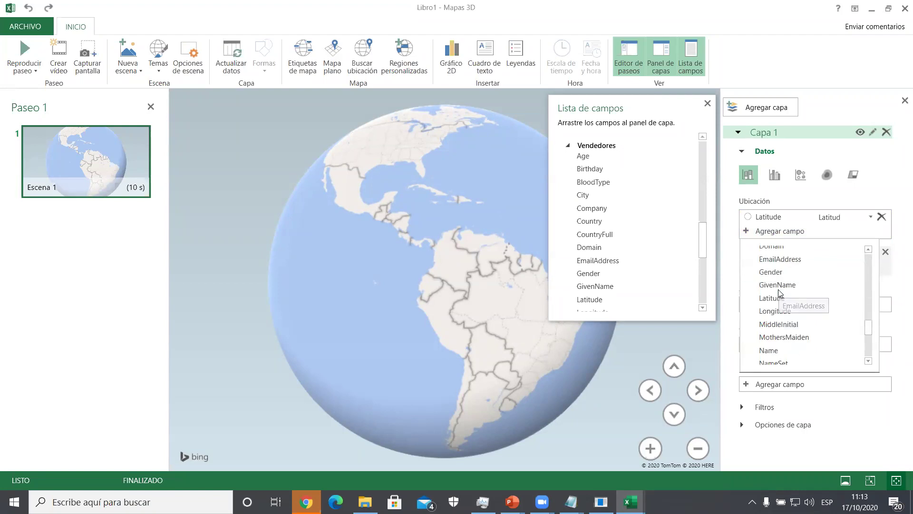
{"action": "left_click", "coordinate": [776, 311]}
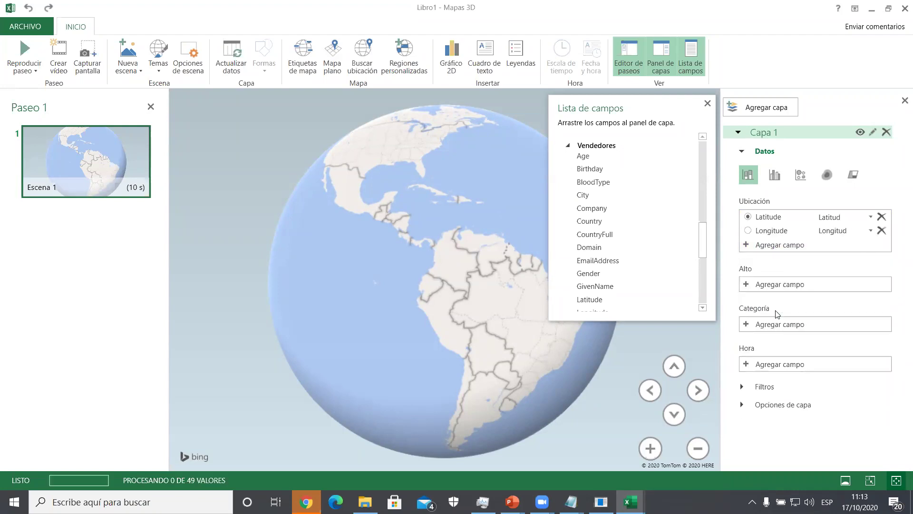
- Set the bar height (Alto) of Capa 1 to Valor
{"action": "left_click", "coordinate": [750, 285]}
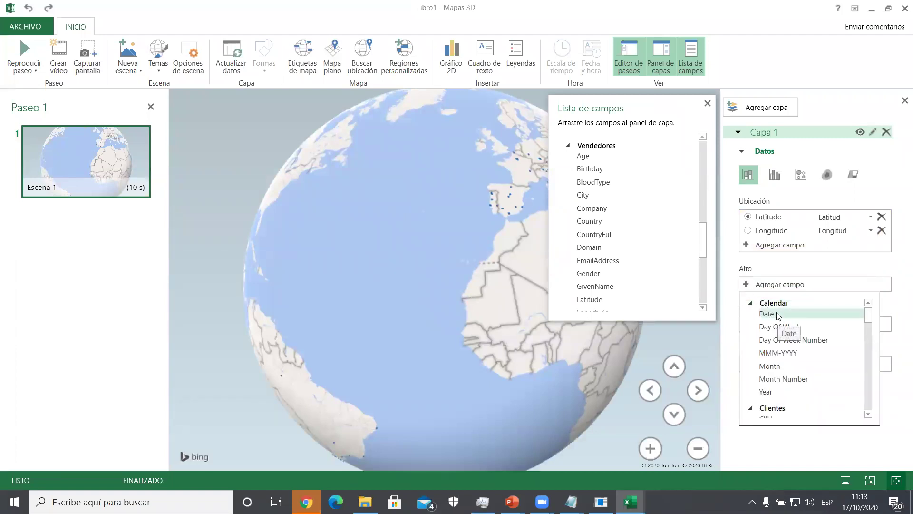
{"action": "scroll", "coordinate": [768, 329], "scroll_direction": "down", "scroll_amount": 7}
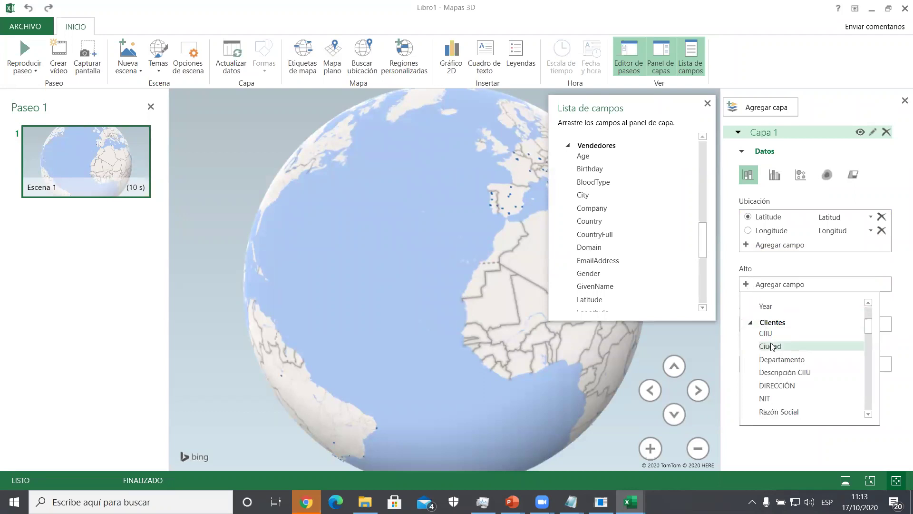
{"action": "scroll", "coordinate": [771, 346], "scroll_direction": "down", "scroll_amount": 5}
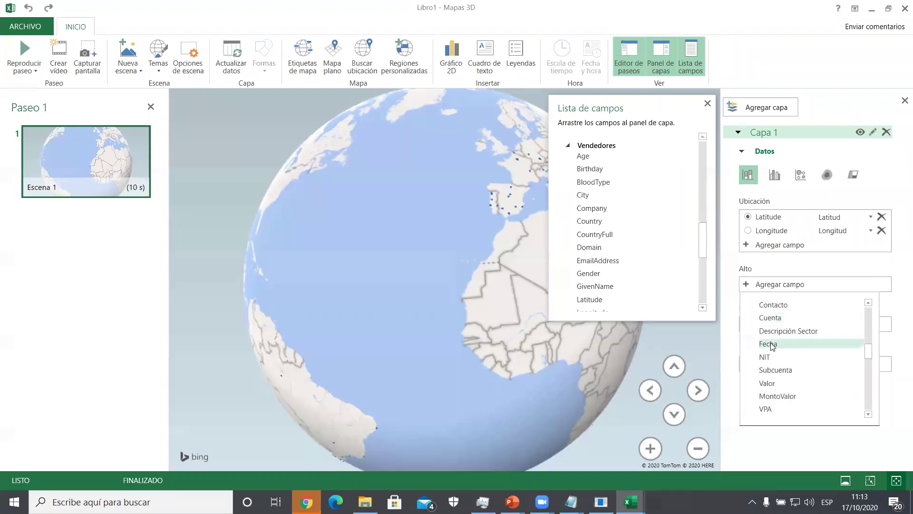
{"action": "scroll", "coordinate": [773, 342], "scroll_direction": "up", "scroll_amount": 3}
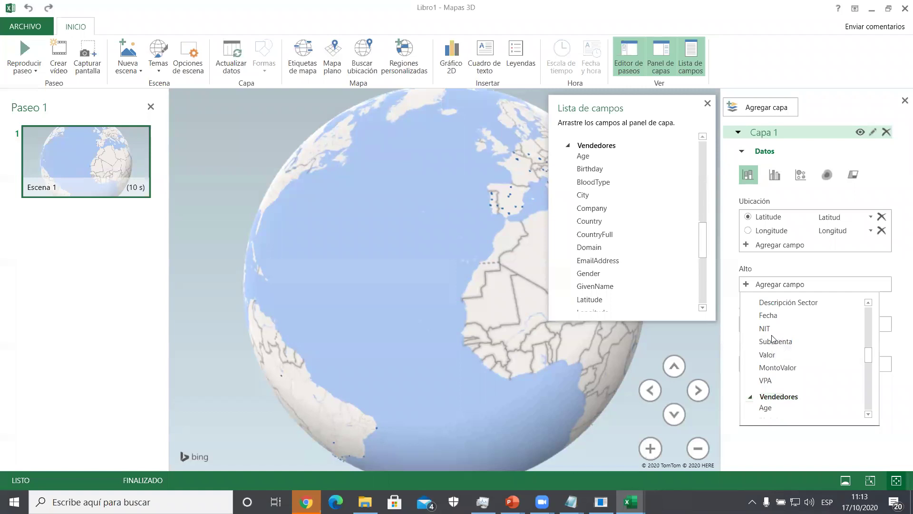
{"action": "left_click", "coordinate": [782, 356]}
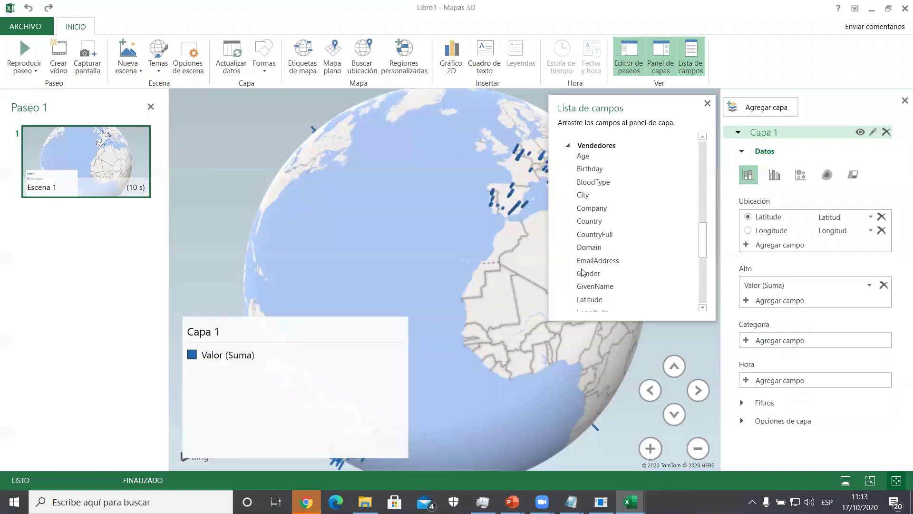
- Remove the Capa 1 legend from the map
{"action": "left_click", "coordinate": [279, 323]}
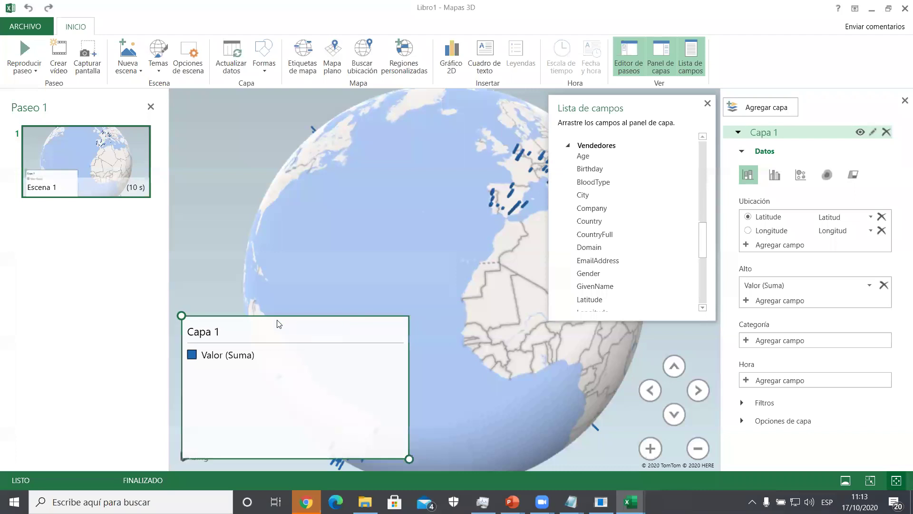
{"action": "right_click", "coordinate": [392, 332]}
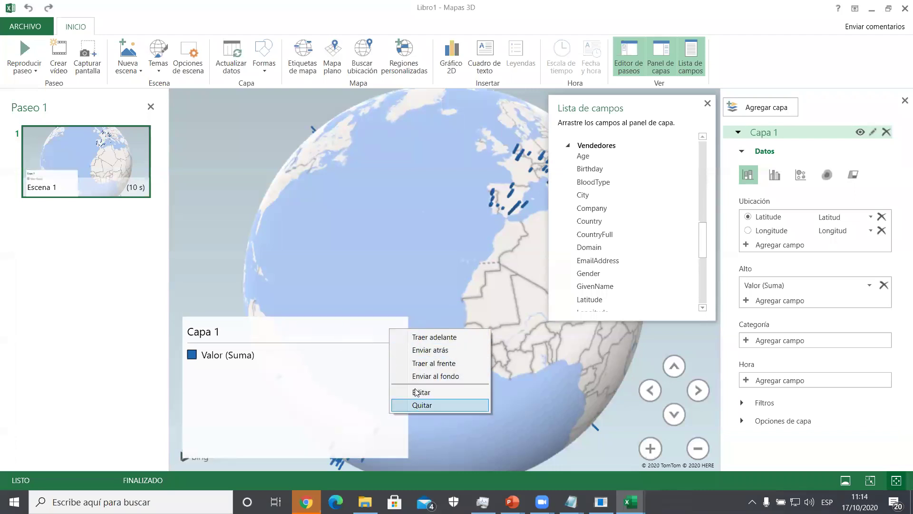
{"action": "left_click", "coordinate": [419, 404]}
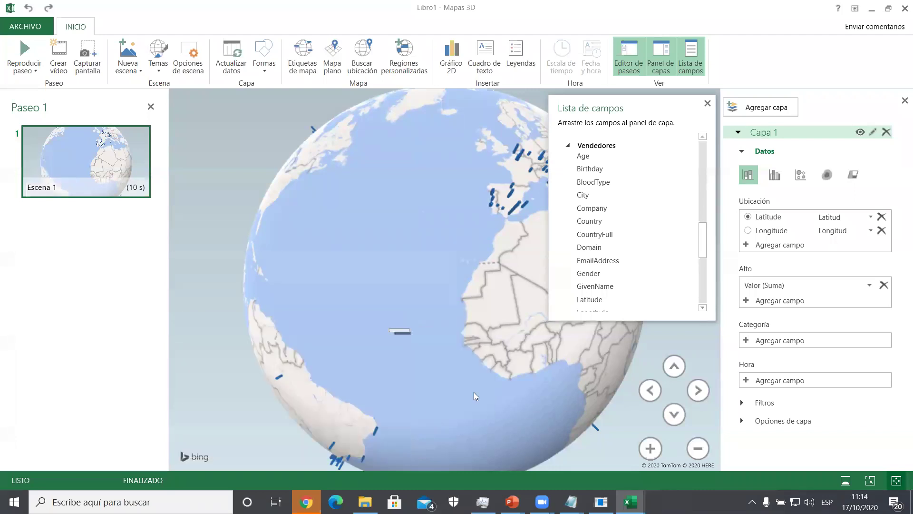
- Set Descripción as the Categoría to split the bars
{"action": "left_click", "coordinate": [773, 340]}
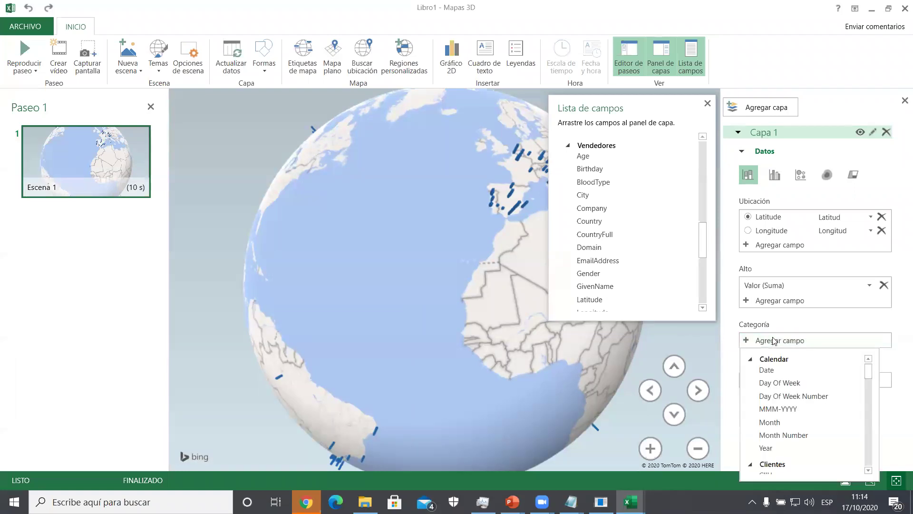
{"action": "scroll", "coordinate": [770, 379], "scroll_direction": "down", "scroll_amount": 2}
{"action": "scroll", "coordinate": [769, 402], "scroll_direction": "down", "scroll_amount": 3}
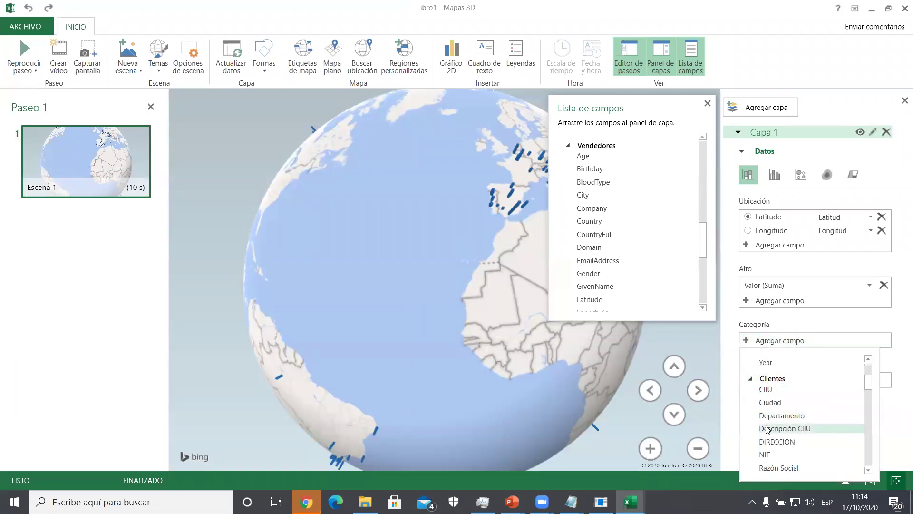
{"action": "left_click", "coordinate": [771, 423]}
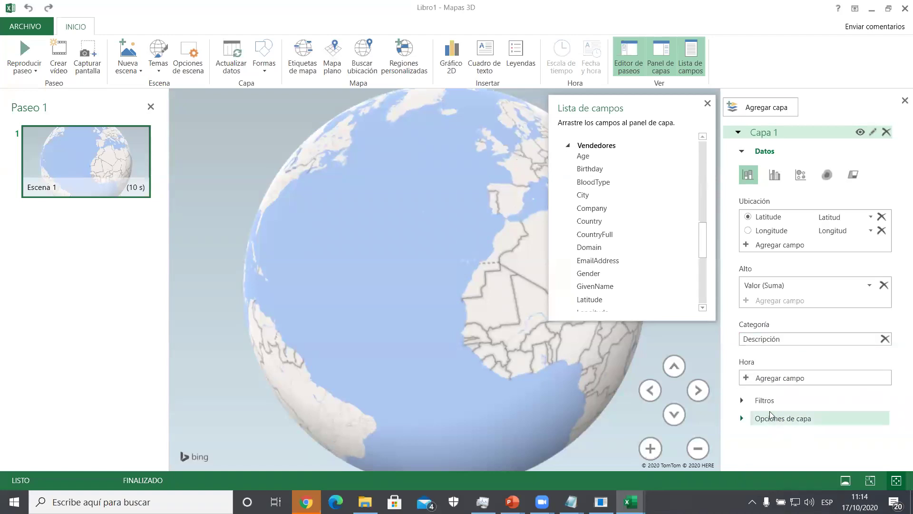
- Hide the field list, switch Capa 1 to clustered columns, and zoom into a tilted view of Spain
{"action": "left_click", "coordinate": [708, 105]}
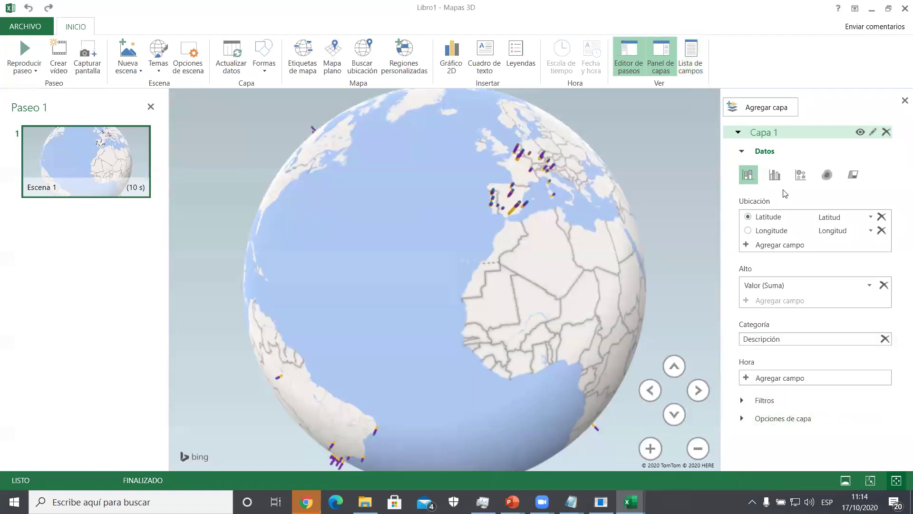
{"action": "left_click", "coordinate": [775, 176]}
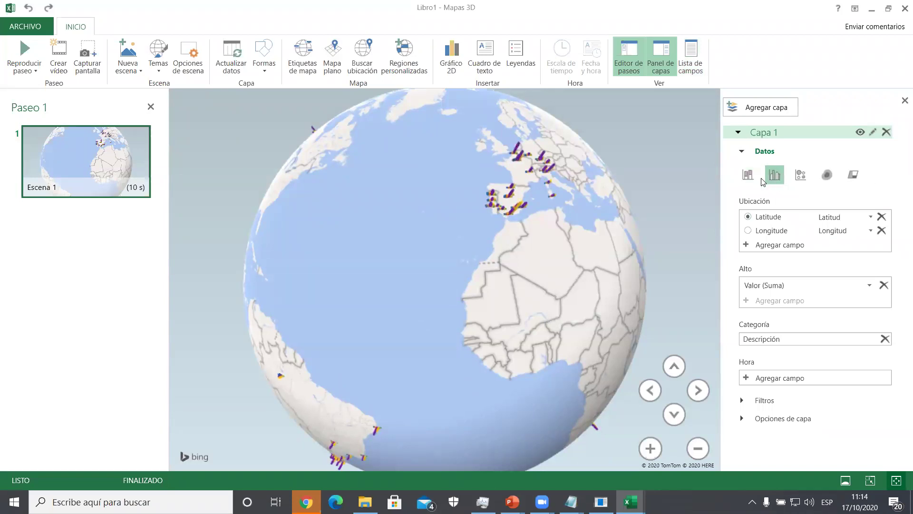
{"action": "double_click", "coordinate": [533, 220]}
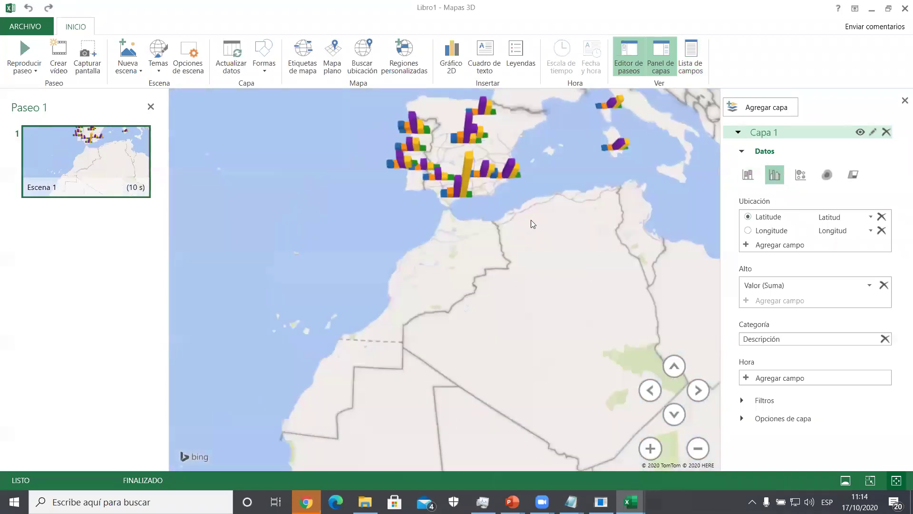
{"action": "left_click", "coordinate": [669, 410]}
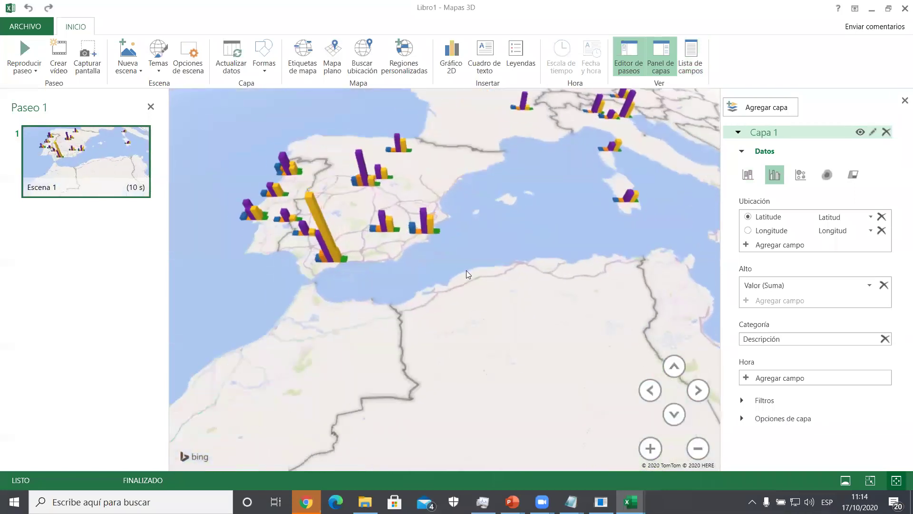
{"action": "scroll", "coordinate": [466, 270], "scroll_direction": "up", "scroll_amount": 3}
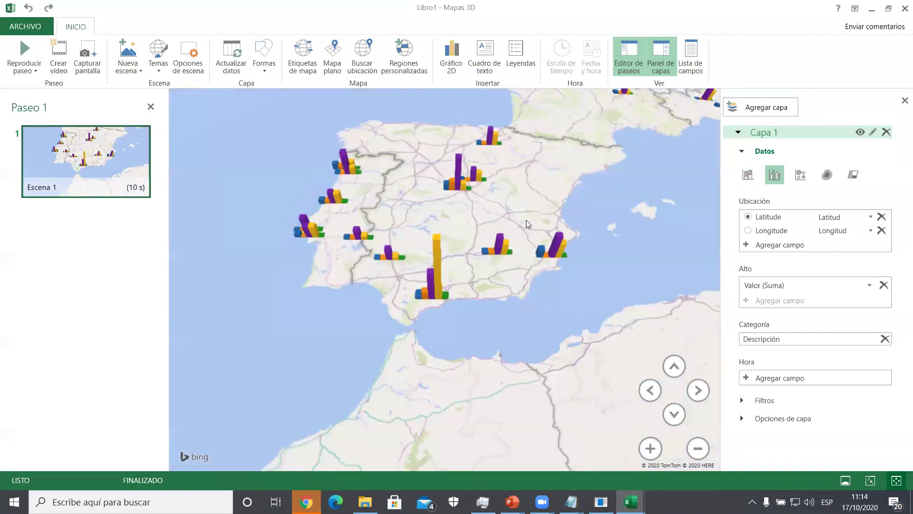
- Add Escena 2 and Escena 3 as copies of the existing scene
{"action": "left_click", "coordinate": [127, 71]}
{"action": "left_click", "coordinate": [173, 95]}
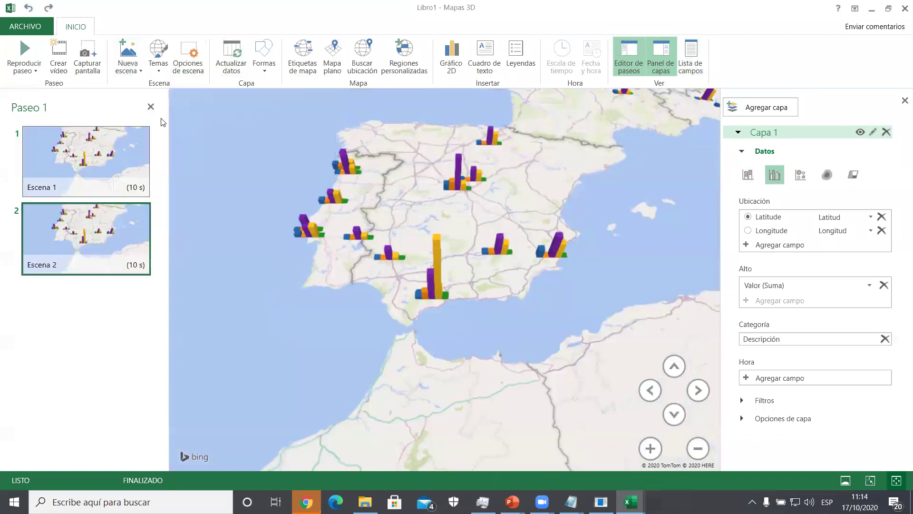
{"action": "left_click", "coordinate": [128, 67]}
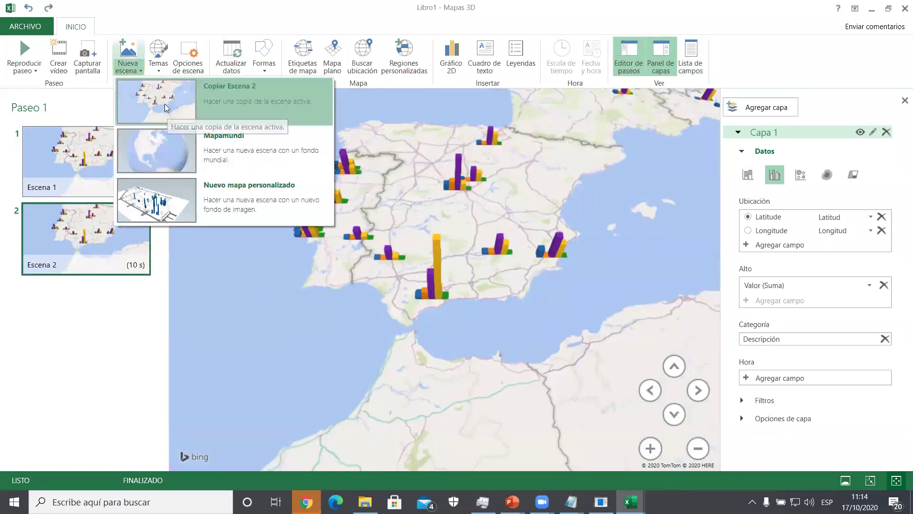
{"action": "left_click", "coordinate": [157, 101]}
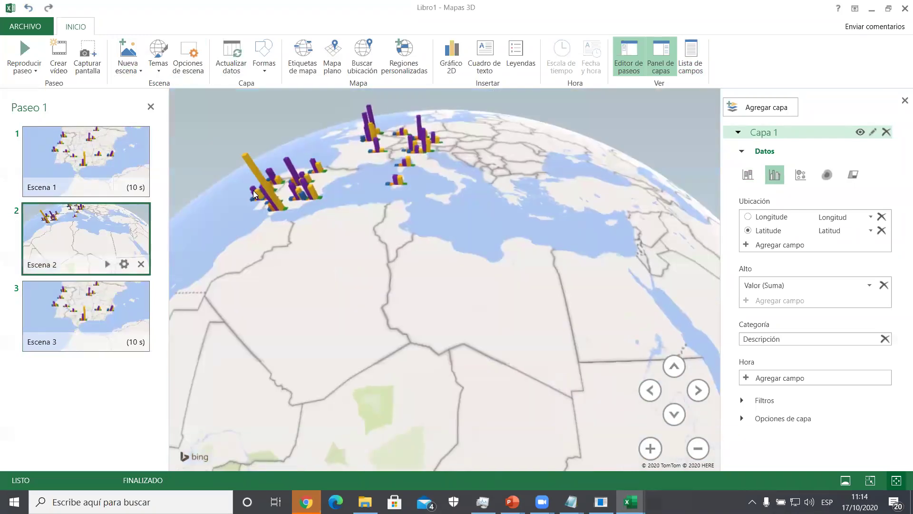
- Pan Escena 2 over British Columbia to show three western Canada column charts
{"action": "scroll", "coordinate": [436, 291], "scroll_direction": "up", "scroll_amount": 5}
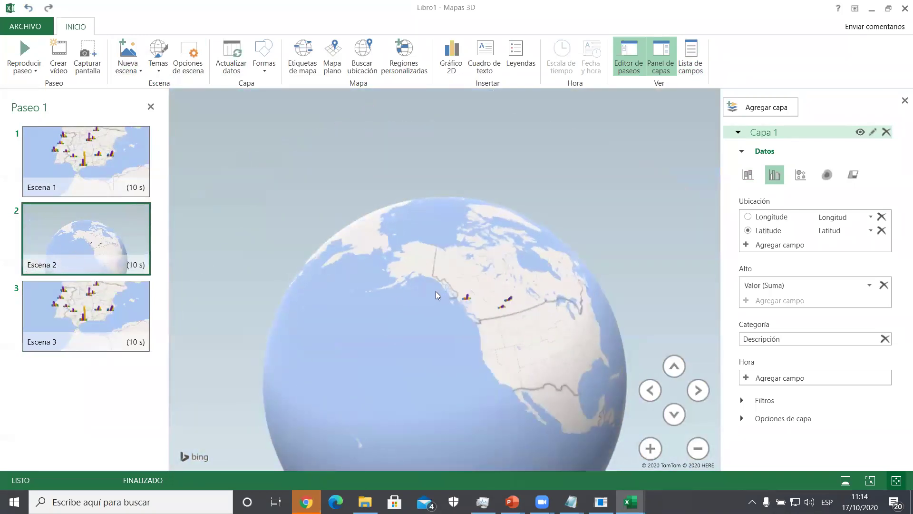
{"action": "left_click_drag", "start_coordinate": [466, 306], "coordinate": [309, 261]}
{"action": "left_click_drag", "start_coordinate": [414, 365], "coordinate": [300, 318]}
{"action": "scroll", "coordinate": [344, 323], "scroll_direction": "up", "scroll_amount": 2}
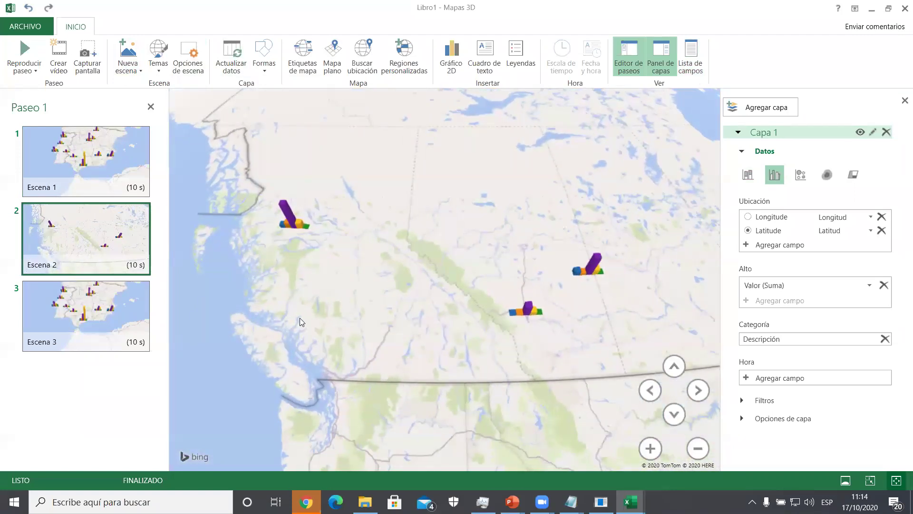
- Frame Escena 3 on Uruguay and the Río de la Plata, then return to Escena 1
{"action": "left_click", "coordinate": [114, 305]}
{"action": "scroll", "coordinate": [481, 255], "scroll_direction": "down", "scroll_amount": 10}
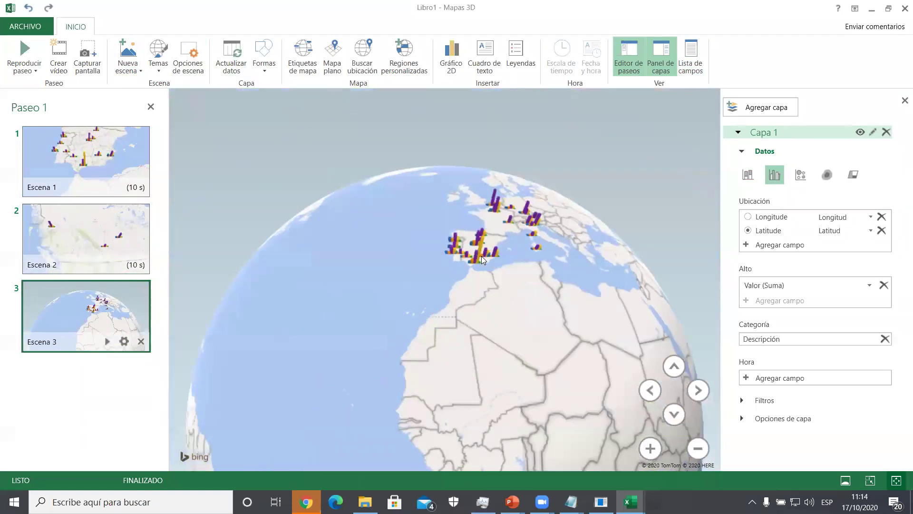
{"action": "left_click_drag", "start_coordinate": [602, 129], "coordinate": [544, 368]}
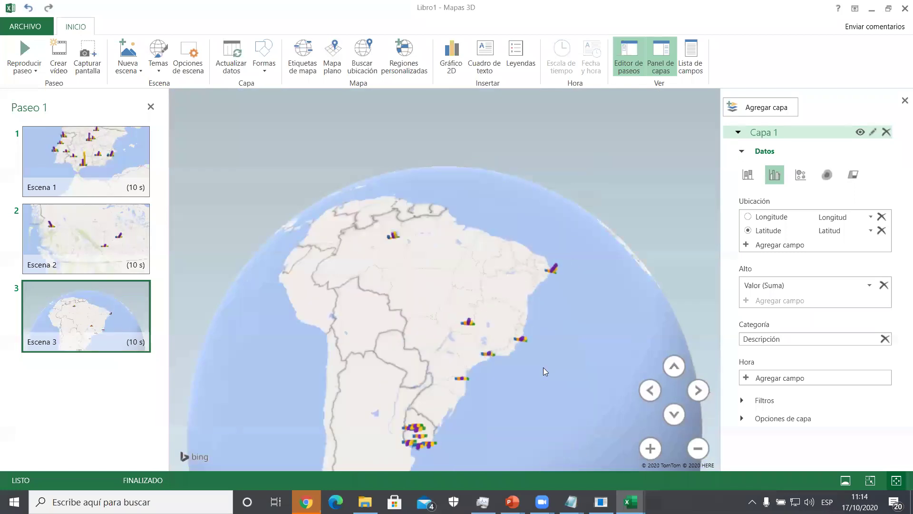
{"action": "left_click_drag", "start_coordinate": [469, 339], "coordinate": [500, 210]}
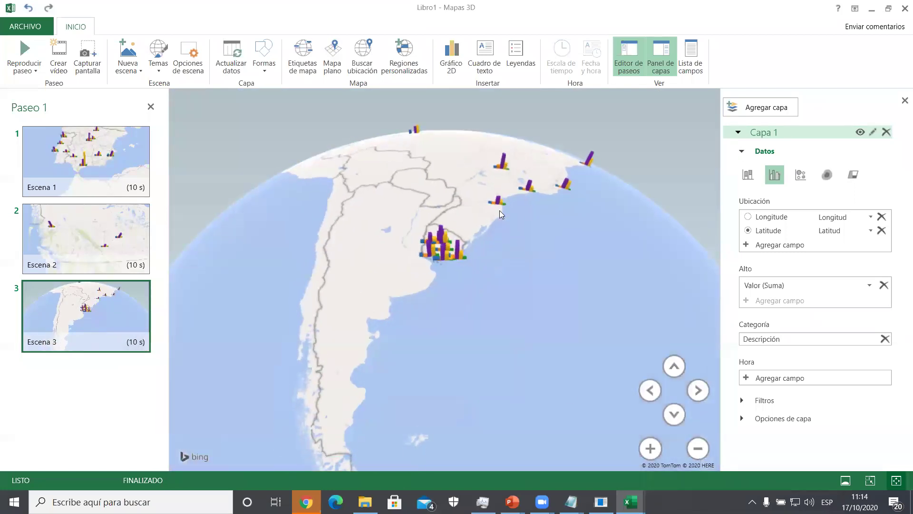
{"action": "scroll", "coordinate": [493, 307], "scroll_direction": "up", "scroll_amount": 5}
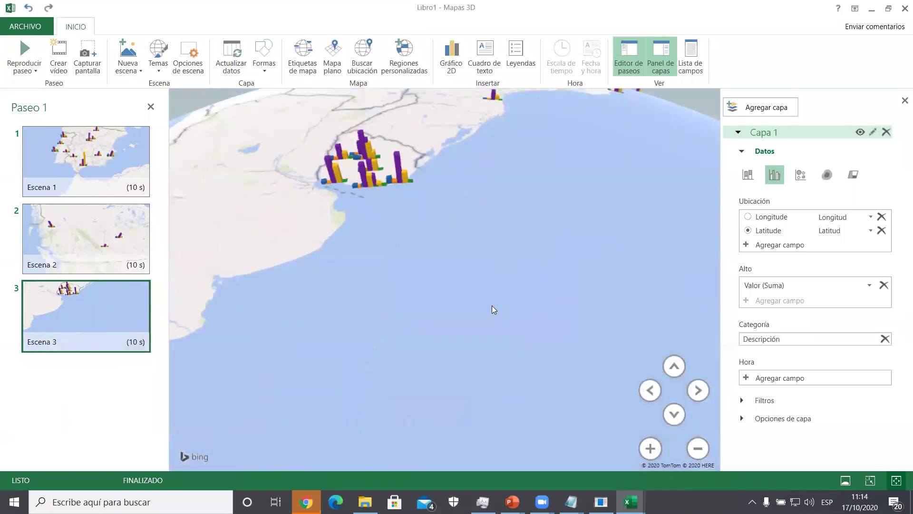
{"action": "scroll", "coordinate": [458, 331], "scroll_direction": "up", "scroll_amount": 3}
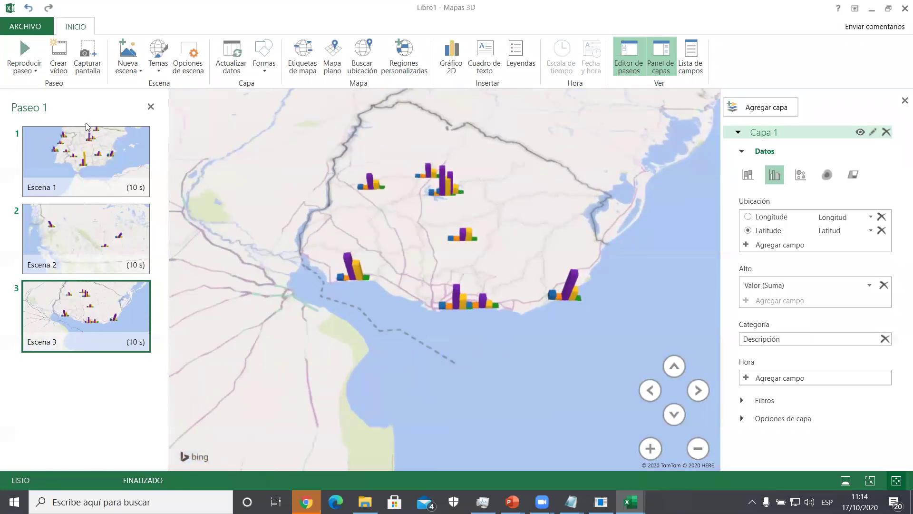
{"action": "left_click", "coordinate": [114, 161]}
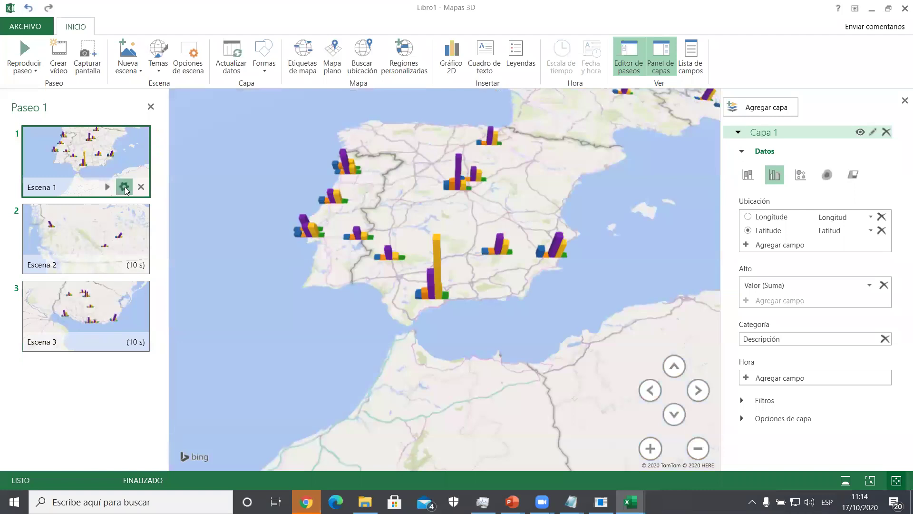
- Give Escena 1 a Date time axis and the Círculo transition effect
{"action": "left_click", "coordinate": [124, 187]}
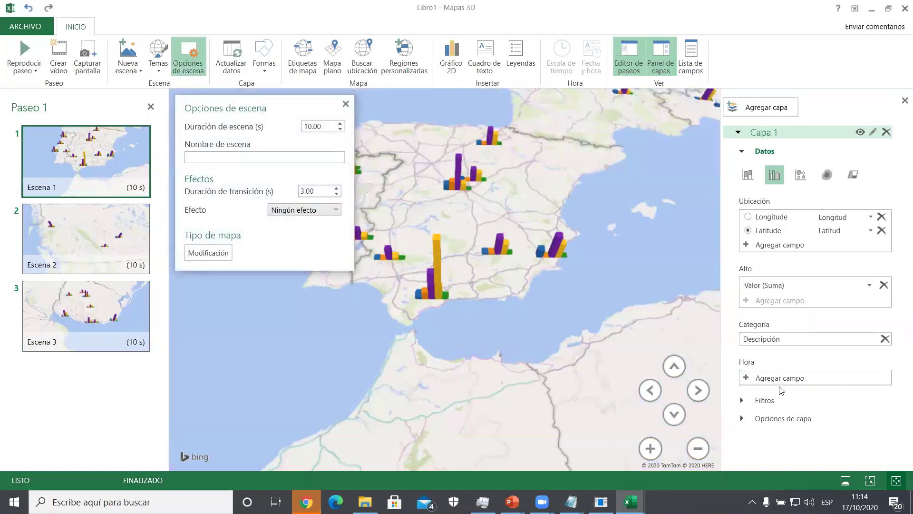
{"action": "left_click", "coordinate": [748, 377]}
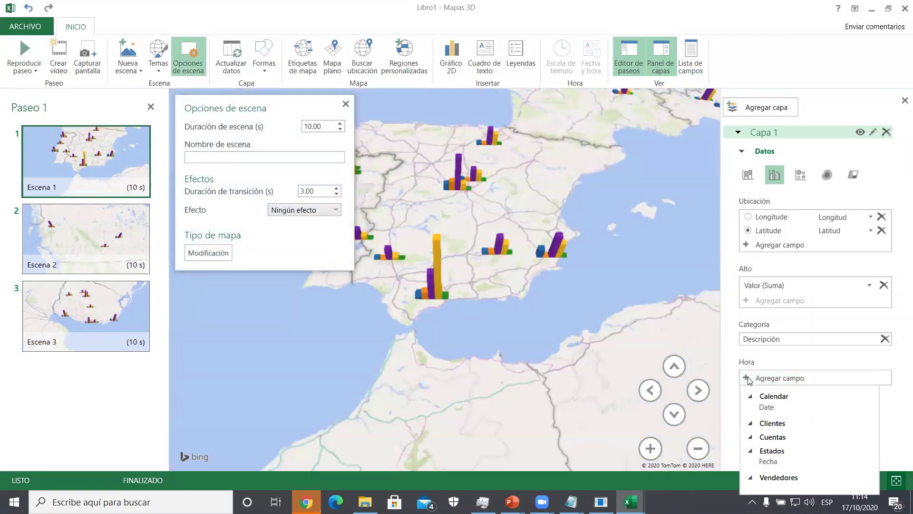
{"action": "left_click", "coordinate": [767, 406]}
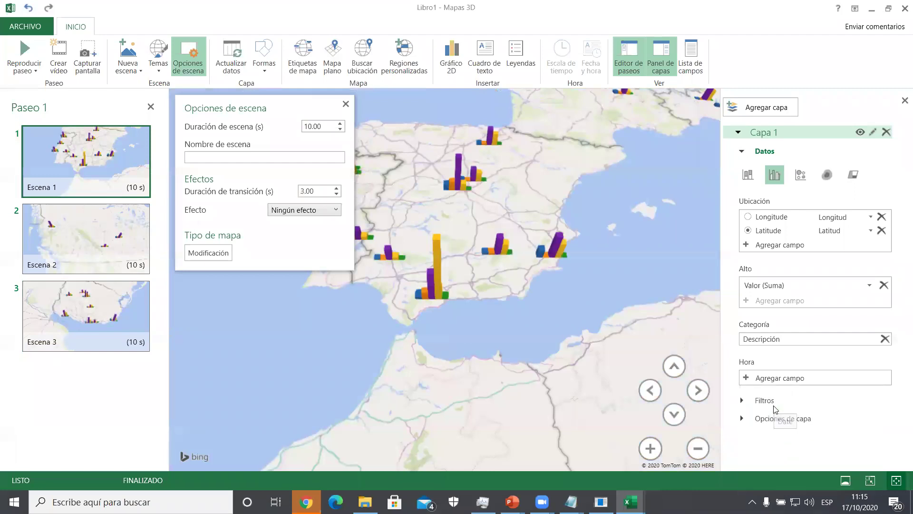
{"action": "double_click", "coordinate": [307, 125]}
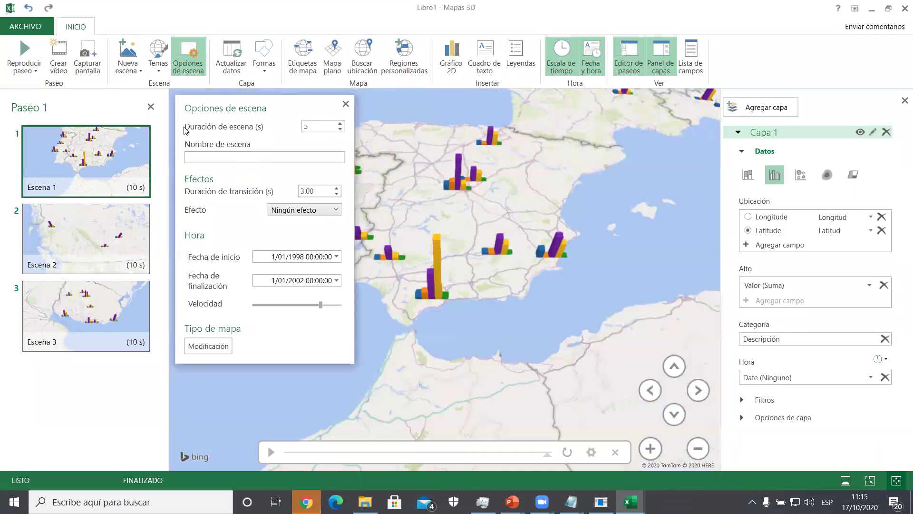
{"action": "left_click", "coordinate": [280, 211]}
{"action": "left_click", "coordinate": [283, 230]}
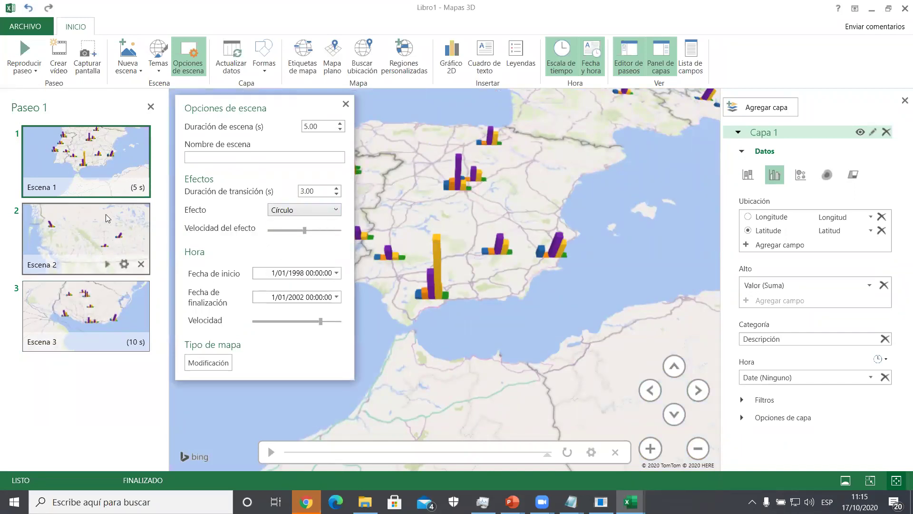
- Set Escena 2 to 5 seconds with the Sobrevolar effect
{"action": "left_click", "coordinate": [84, 238]}
{"action": "double_click", "coordinate": [319, 127]}
{"action": "type", "text": "5"}
{"action": "left_click", "coordinate": [300, 210]}
{"action": "left_click", "coordinate": [288, 270]}
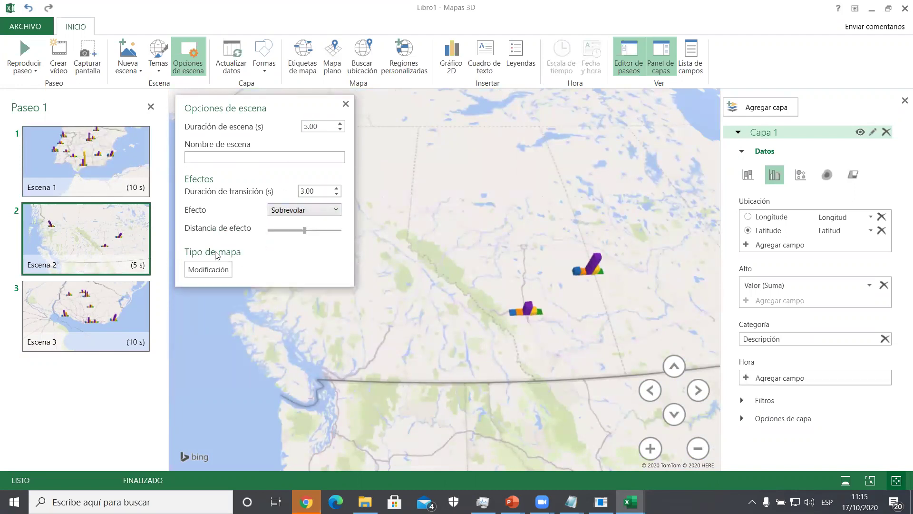
- Leave Escena 3 with no transition effect
{"action": "left_click", "coordinate": [121, 311]}
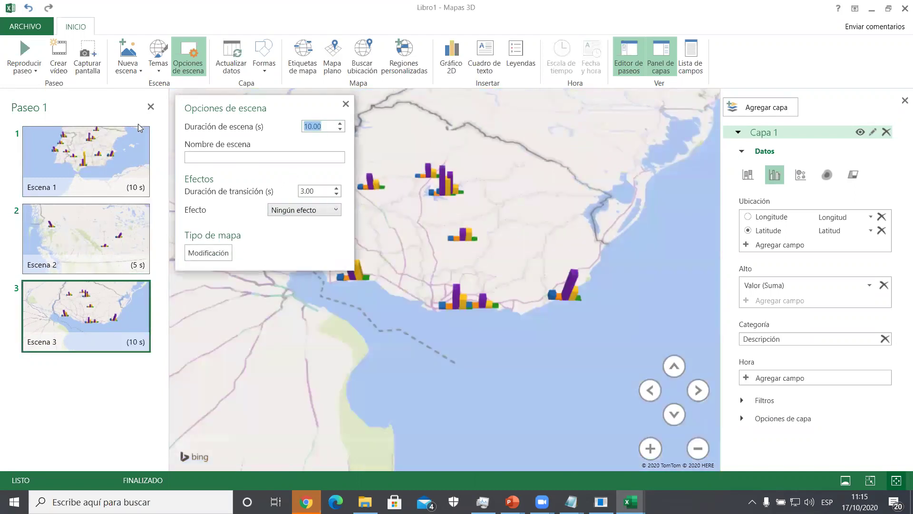
{"action": "left_click", "coordinate": [280, 214]}
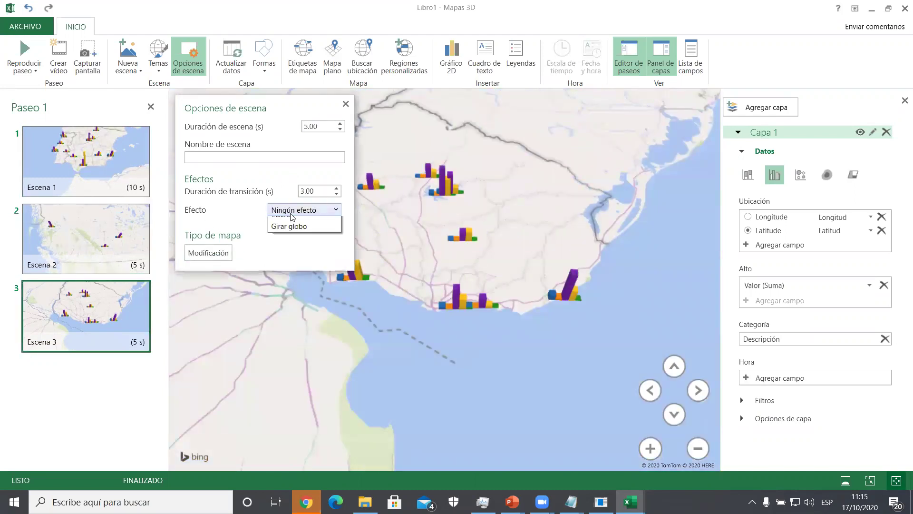
{"action": "left_click", "coordinate": [292, 250]}
- Play Paseo 1 full-screen from Escena 1, then exit back to the editor with Esc
{"action": "left_click", "coordinate": [102, 119]}
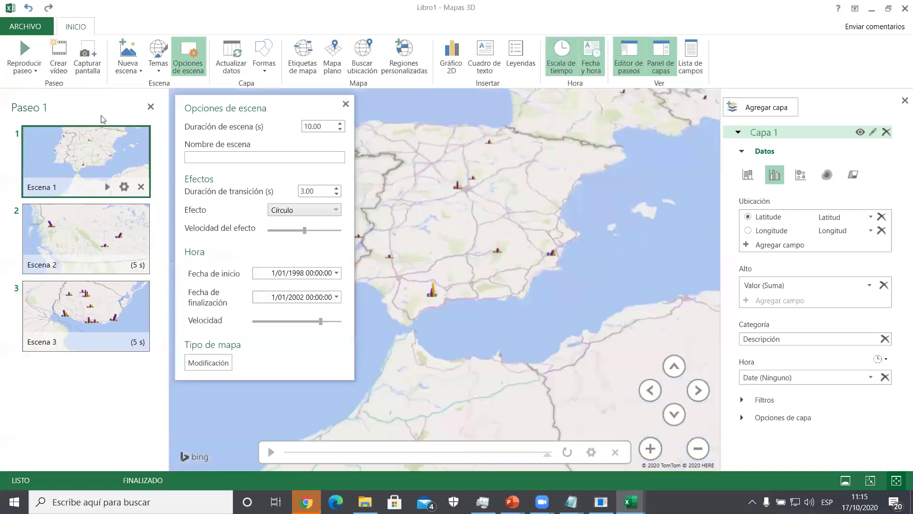
{"action": "left_click", "coordinate": [37, 51]}
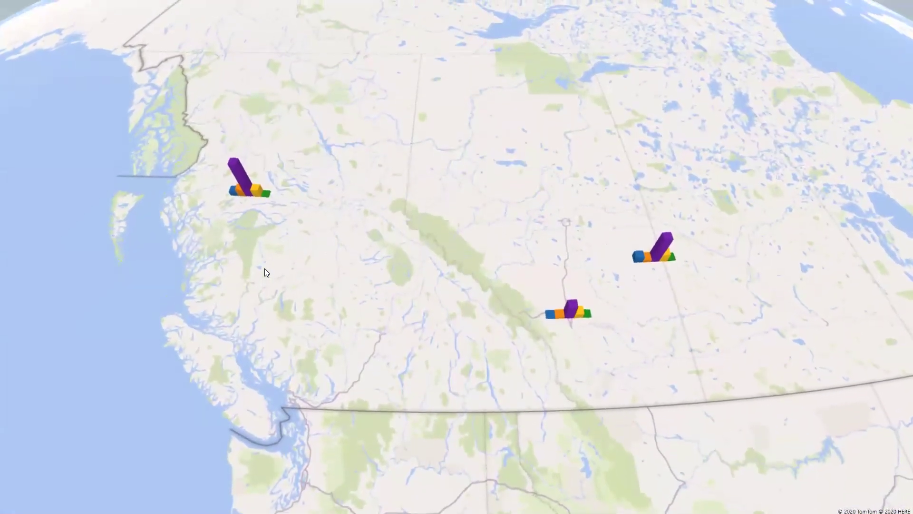
{"action": "key", "text": "Escape"}
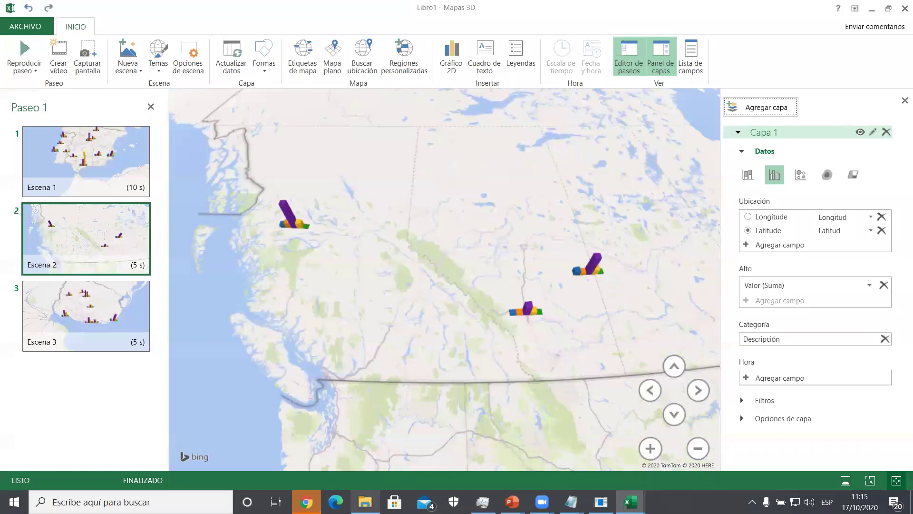
{"action": "left_click", "coordinate": [365, 502]}
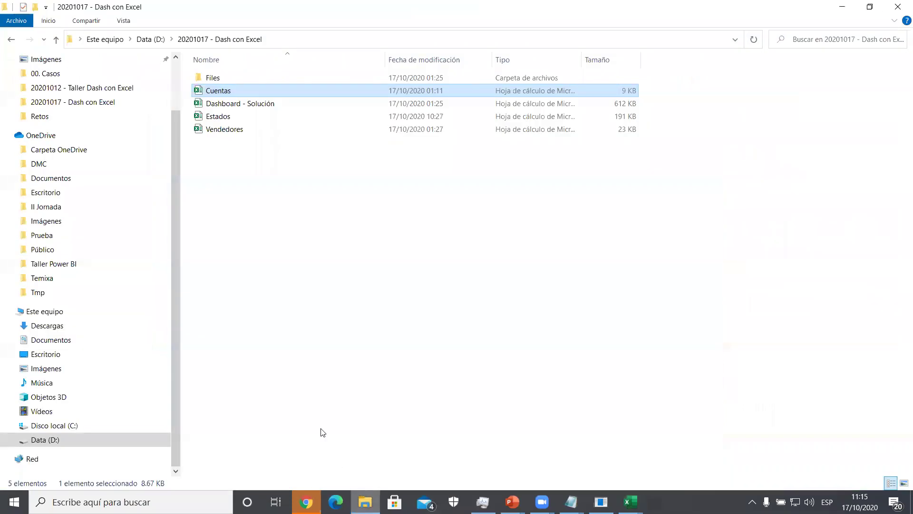
{"action": "double_click", "coordinate": [220, 78]}
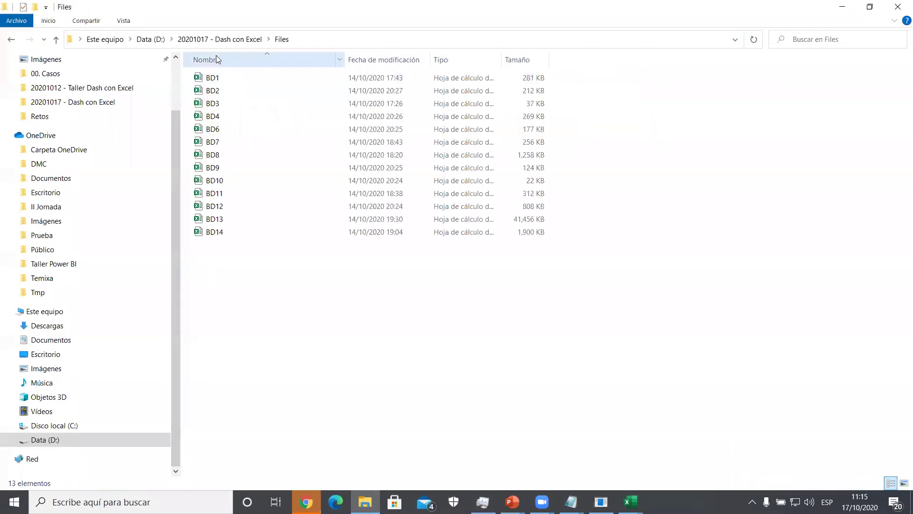
{"action": "left_click", "coordinate": [242, 40]}
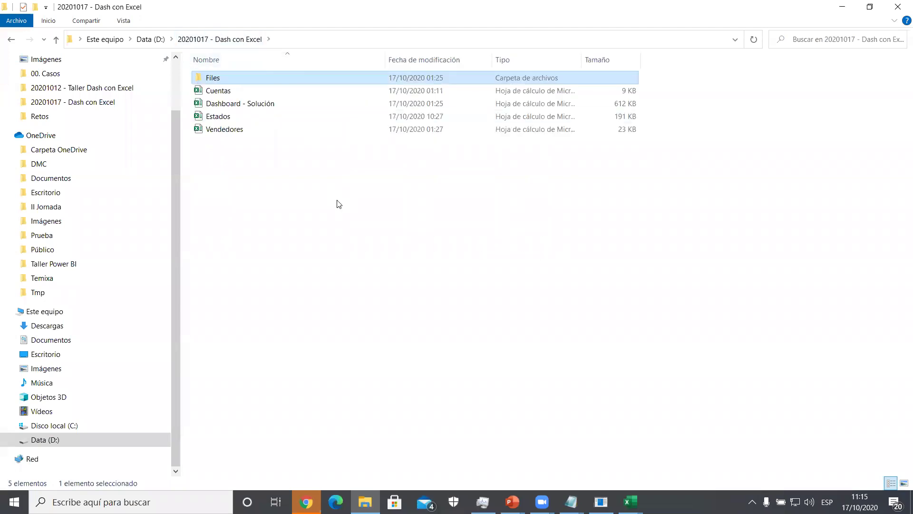
{"action": "key", "text": "alt+Tab"}
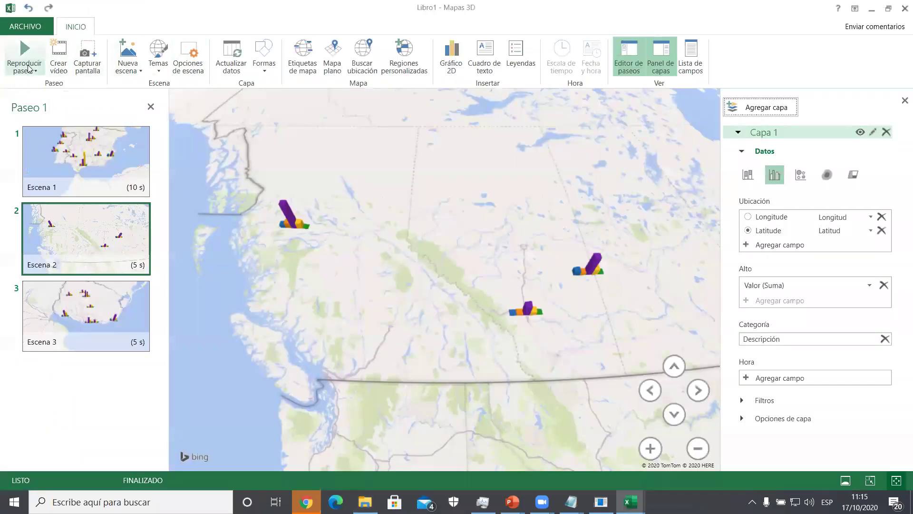
- Export Paseo 1 as a 360p video into D:\20201017 - Dash con Excel and open the finished file
{"action": "left_click", "coordinate": [60, 71]}
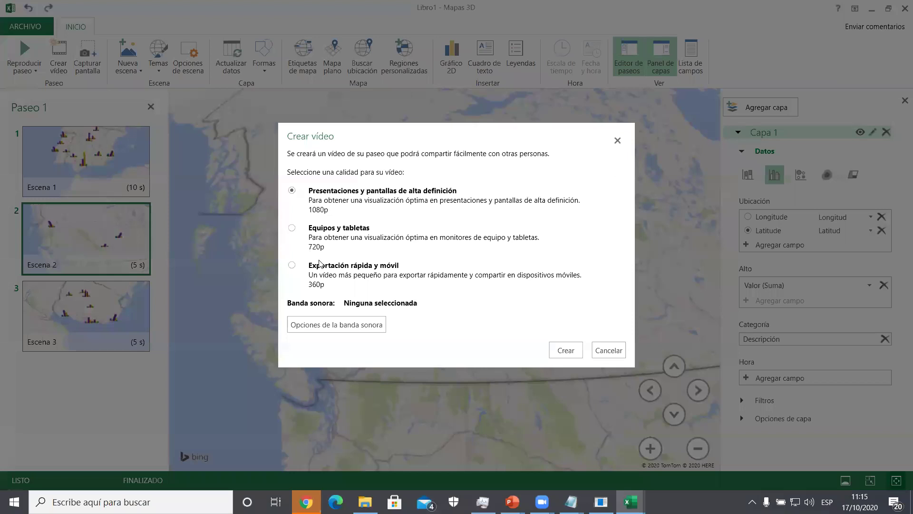
{"action": "left_click", "coordinate": [292, 265]}
{"action": "left_click", "coordinate": [577, 351]}
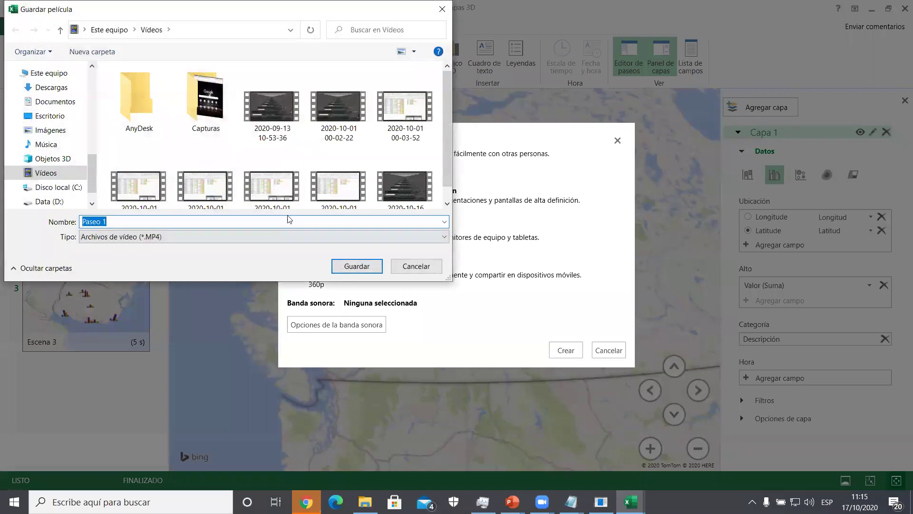
{"action": "left_click", "coordinate": [44, 201]}
{"action": "double_click", "coordinate": [154, 90]}
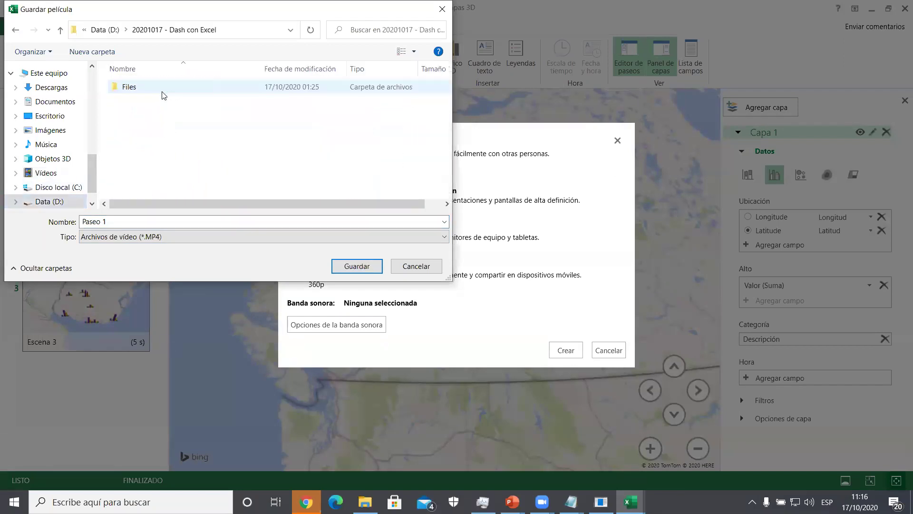
{"action": "left_click", "coordinate": [364, 267]}
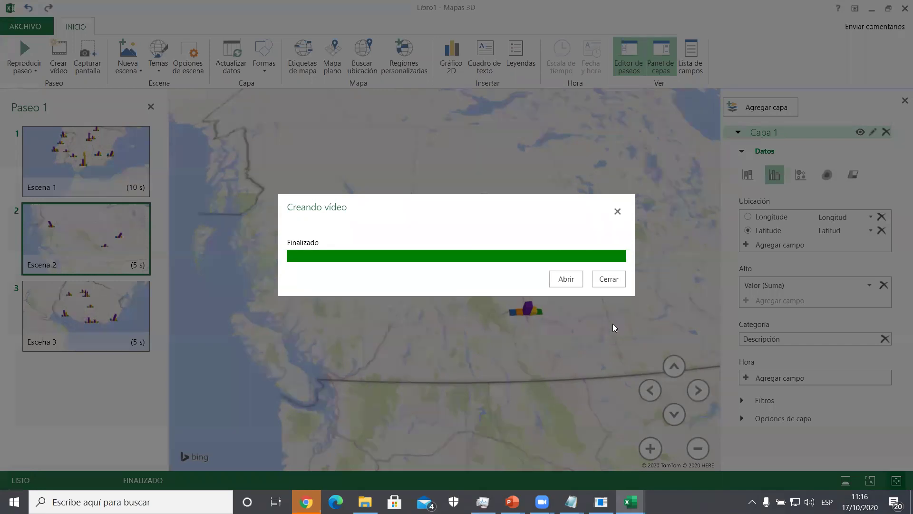
{"action": "left_click", "coordinate": [566, 279]}
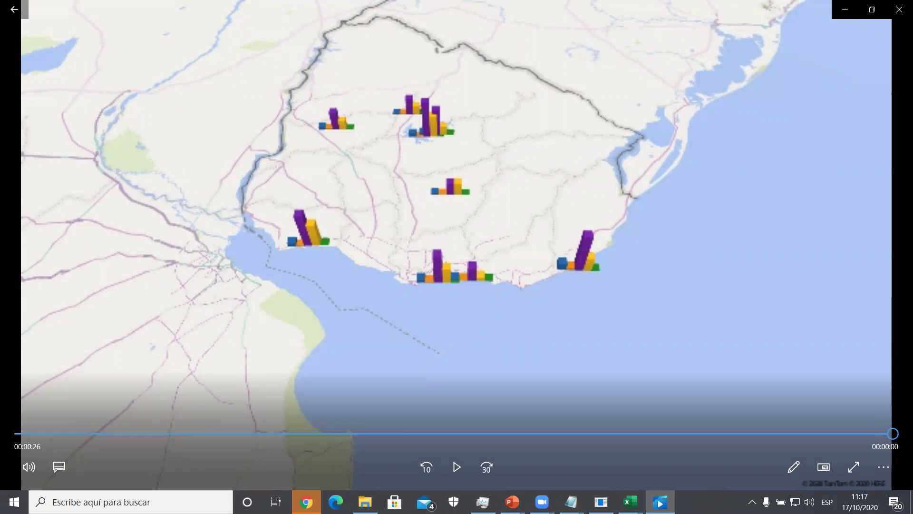
- Close the player, then review 360p Quick Export and soundtrack options, cancelling without exporting
{"action": "left_click", "coordinate": [899, 10]}
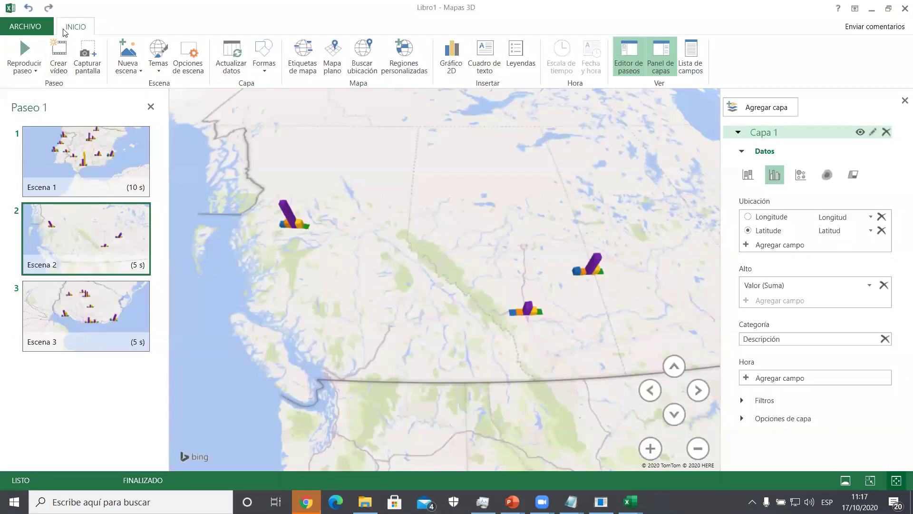
{"action": "left_click", "coordinate": [60, 66]}
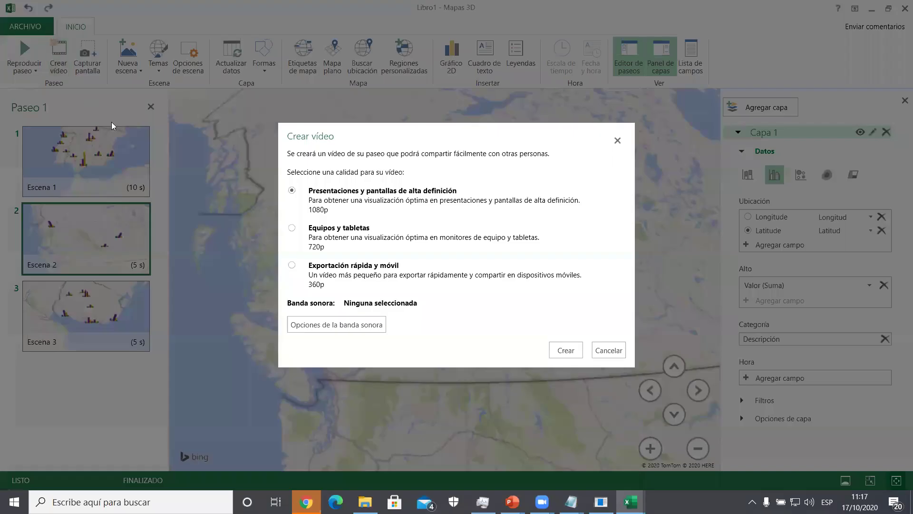
{"action": "left_click", "coordinate": [291, 266]}
{"action": "left_click", "coordinate": [333, 332]}
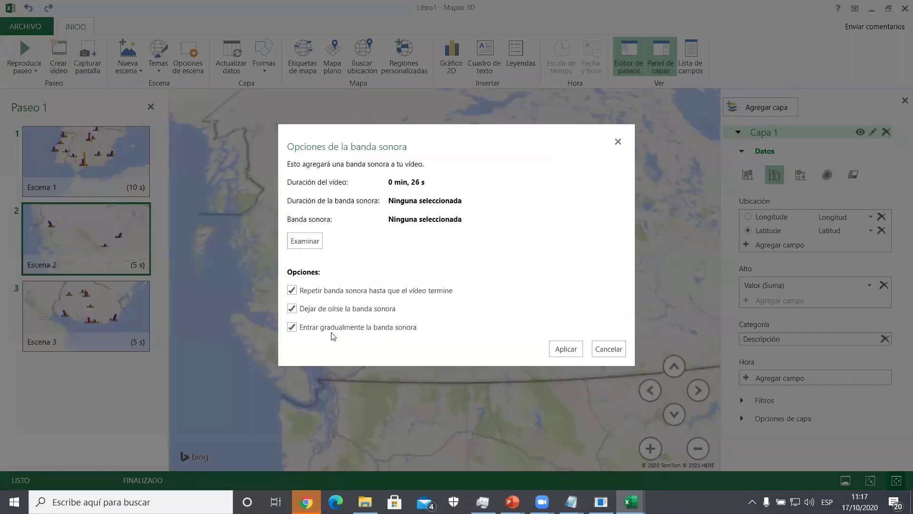
{"action": "left_click", "coordinate": [600, 356]}
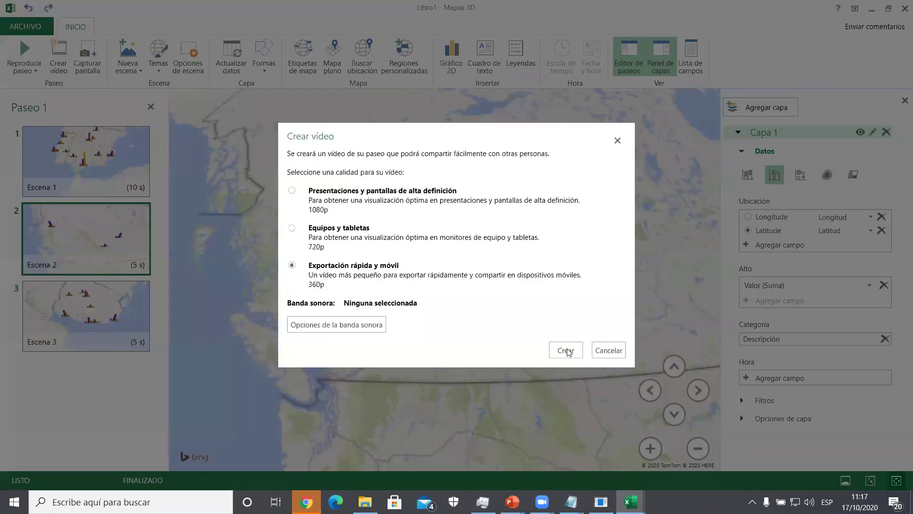
{"action": "left_click", "coordinate": [603, 355]}
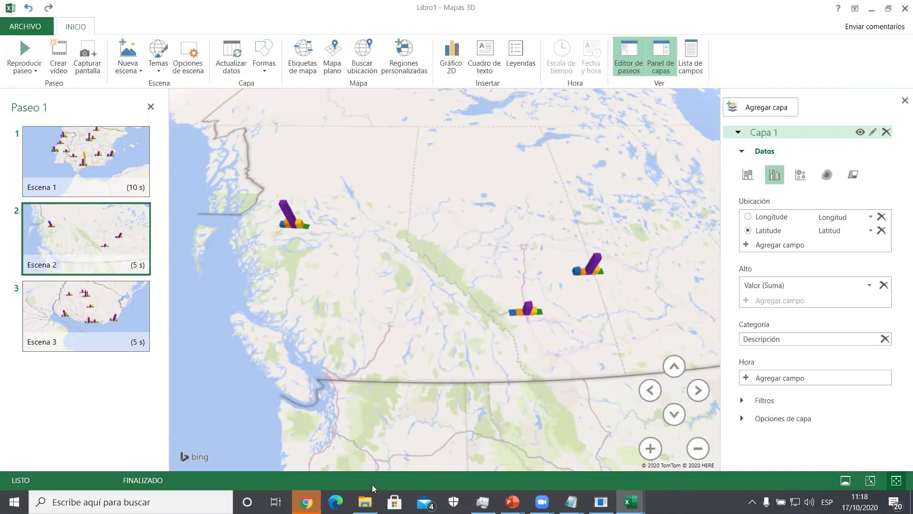
- Open the Vendedores workbook from the course folder, select some cells, then minimize Excel
{"action": "mouse_move", "coordinate": [622, 502]}
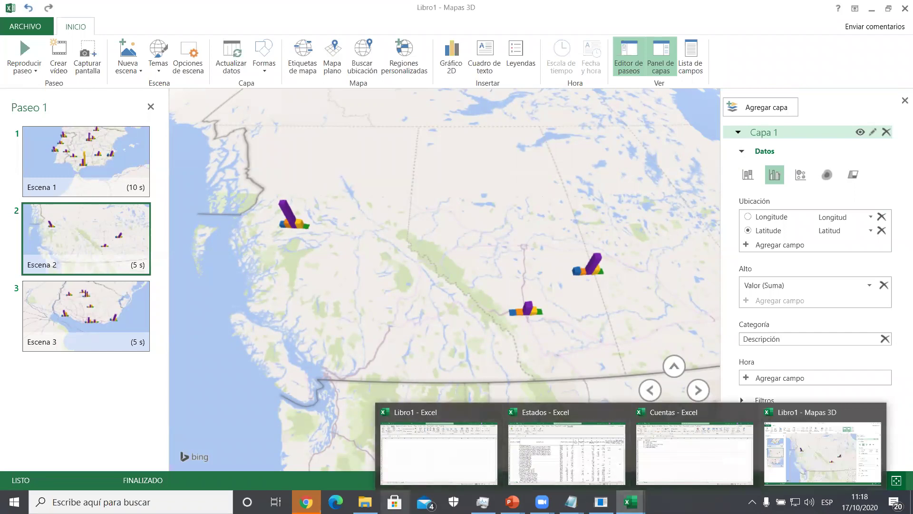
{"action": "left_click", "coordinate": [365, 501]}
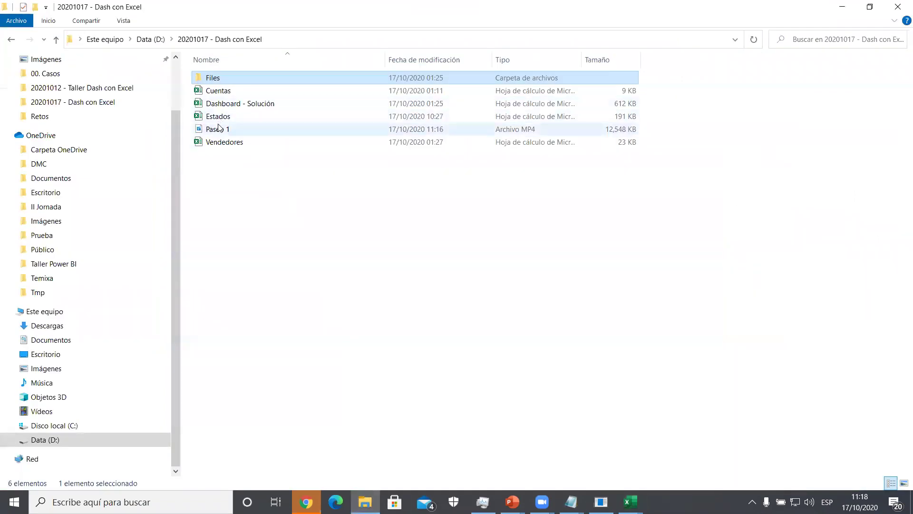
{"action": "double_click", "coordinate": [218, 142]}
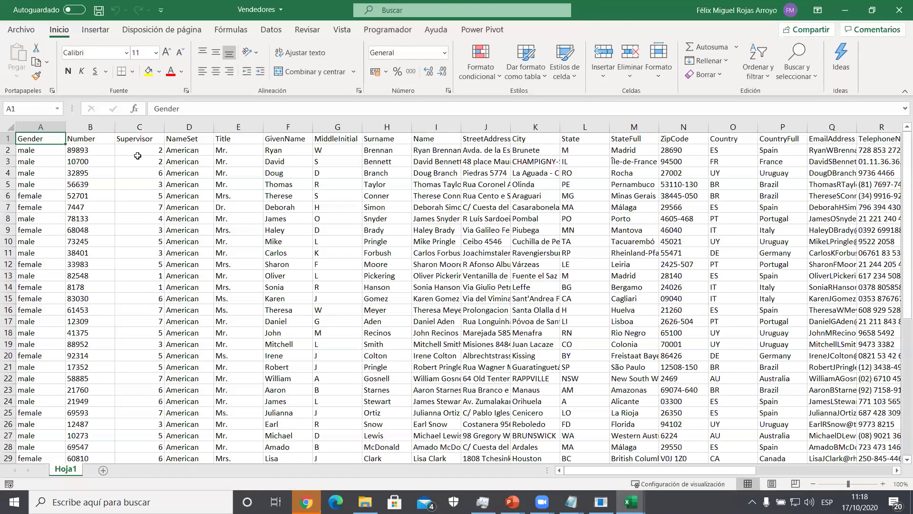
{"action": "left_click_drag", "start_coordinate": [138, 156], "coordinate": [509, 279]}
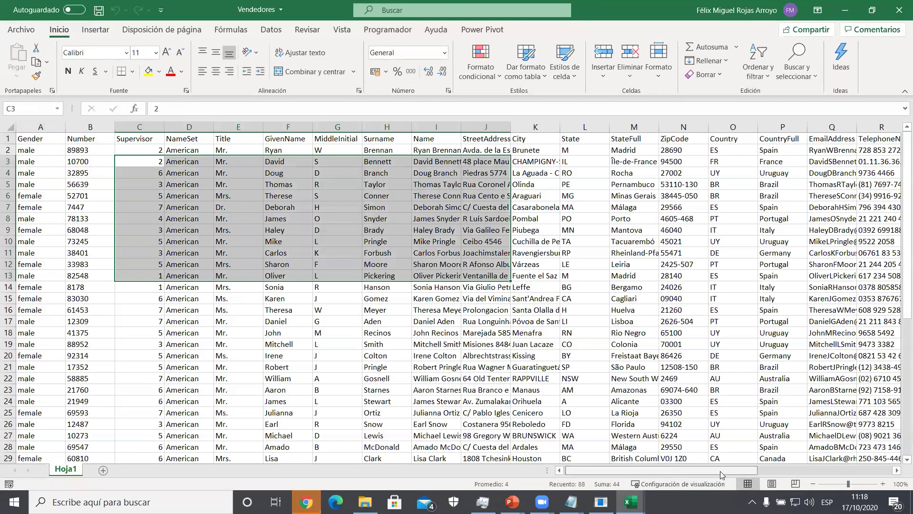
{"action": "left_click_drag", "start_coordinate": [721, 474], "coordinate": [854, 474]}
{"action": "left_click_drag", "start_coordinate": [780, 140], "coordinate": [828, 390]}
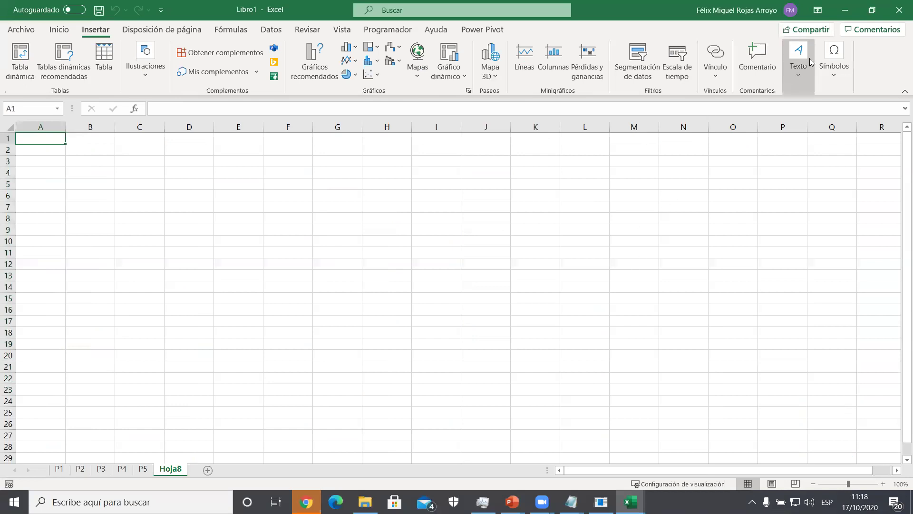
{"action": "left_click", "coordinate": [845, 10]}
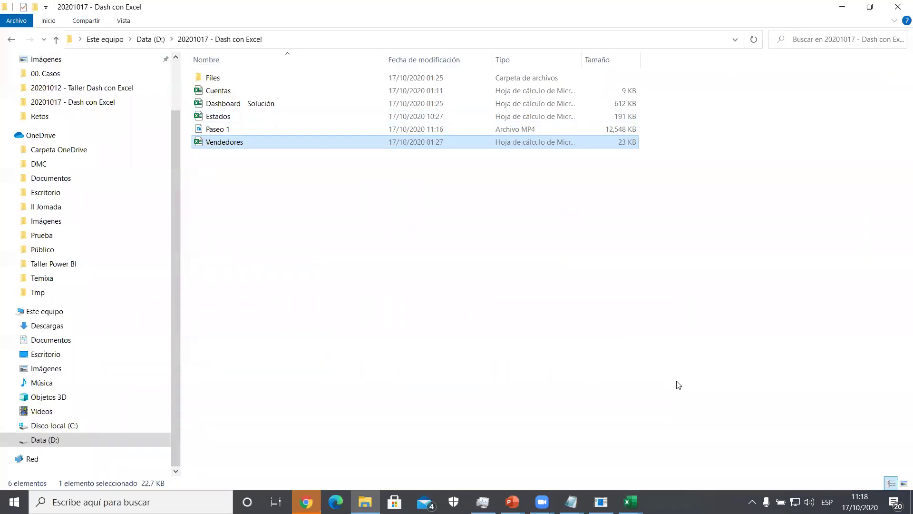
- Bring the Libro1 - Mapas 3D window forward and close it
{"action": "mouse_move", "coordinate": [631, 502]}
{"action": "left_click", "coordinate": [692, 465]}
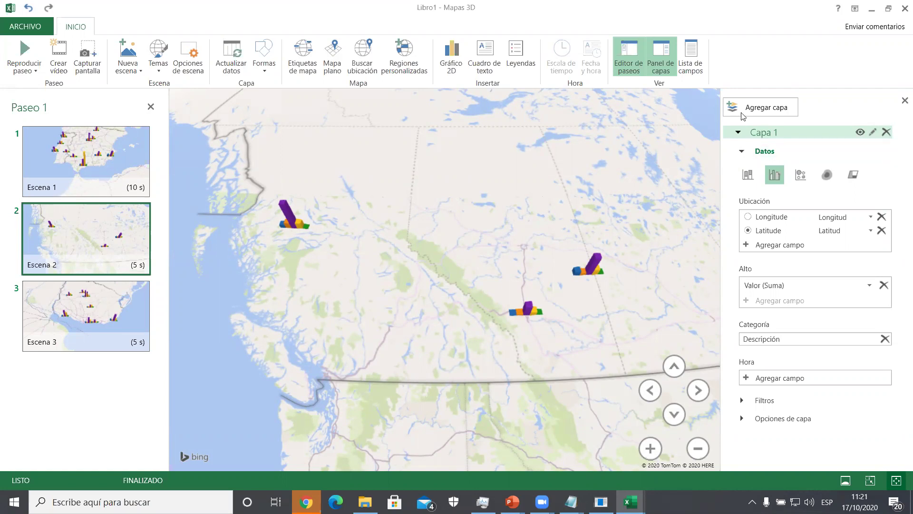
{"action": "left_click", "coordinate": [904, 9]}
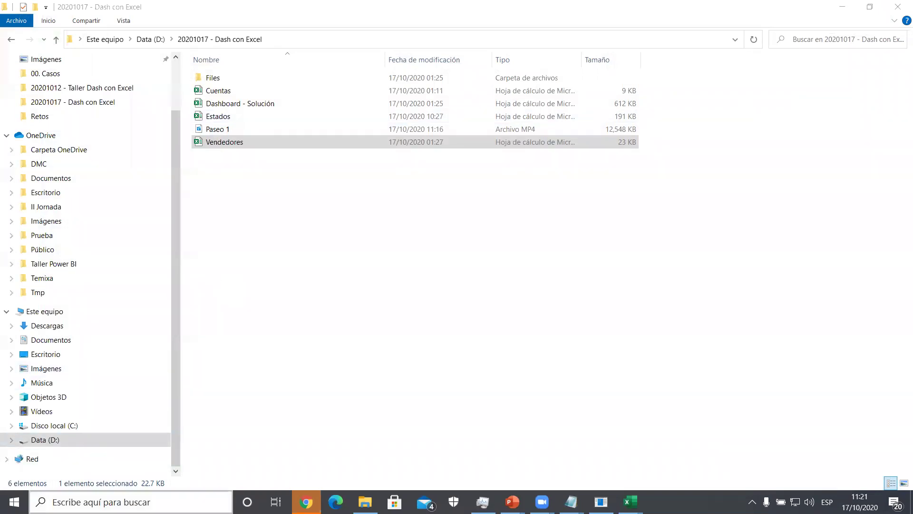
- In Chrome's Temixa bundle tab, strip the URL path to load the Temixa home page
{"action": "left_click", "coordinate": [306, 502]}
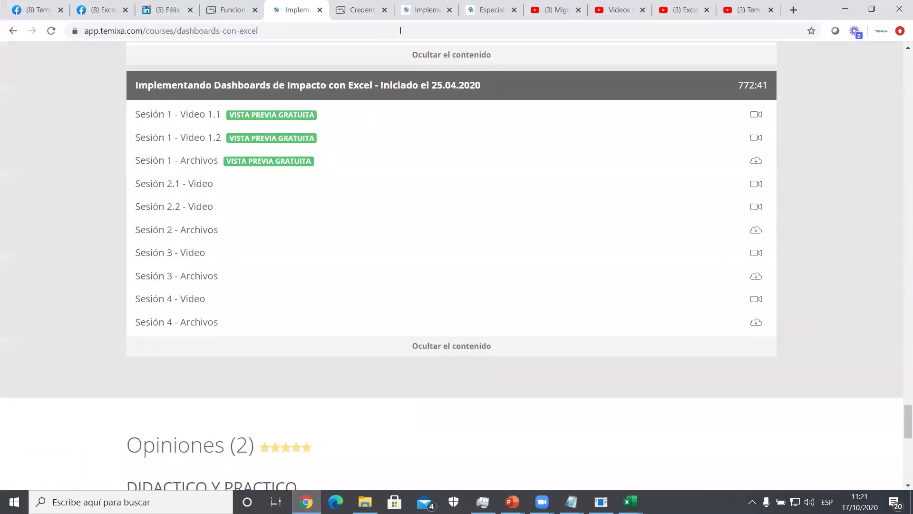
{"action": "left_click", "coordinate": [408, 16]}
{"action": "left_click", "coordinate": [477, 9]}
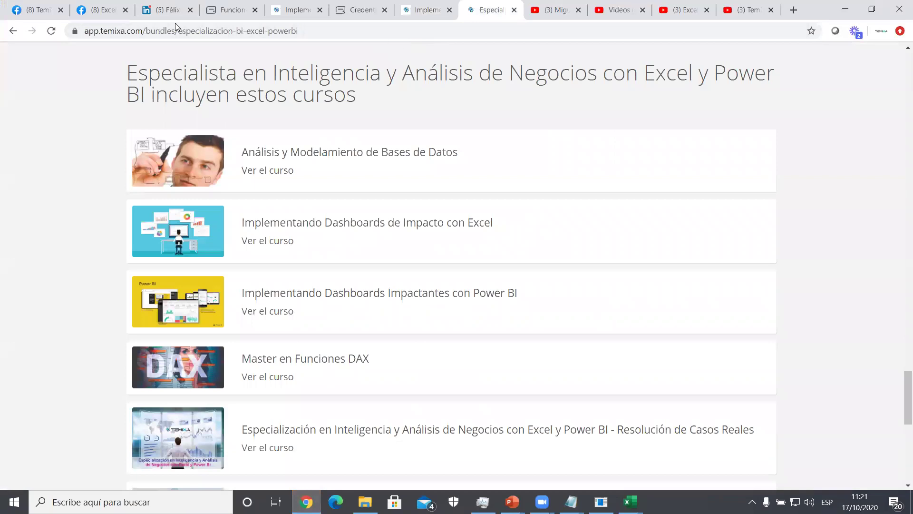
{"action": "left_click_drag", "start_coordinate": [140, 32], "coordinate": [644, 94]}
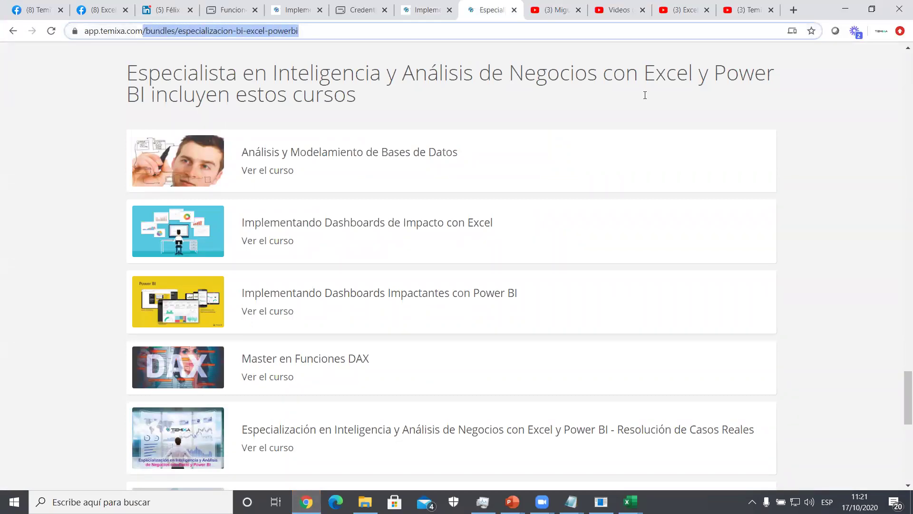
{"action": "key", "text": "BackSpace"}
{"action": "key", "text": "Return"}
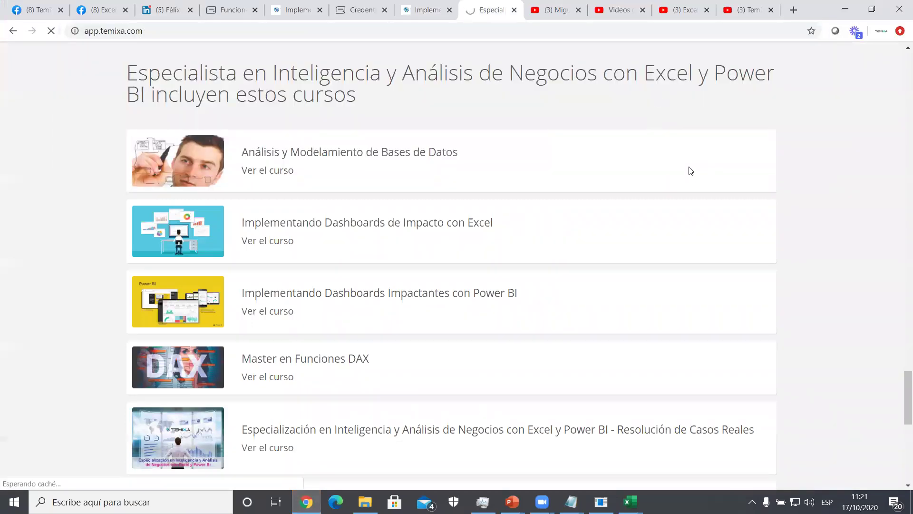
- Scroll the home page and open the Especialista en Excel Aplicado course card
{"action": "scroll", "coordinate": [704, 166], "scroll_direction": "up", "scroll_amount": 12}
{"action": "scroll", "coordinate": [709, 166], "scroll_direction": "up", "scroll_amount": 20}
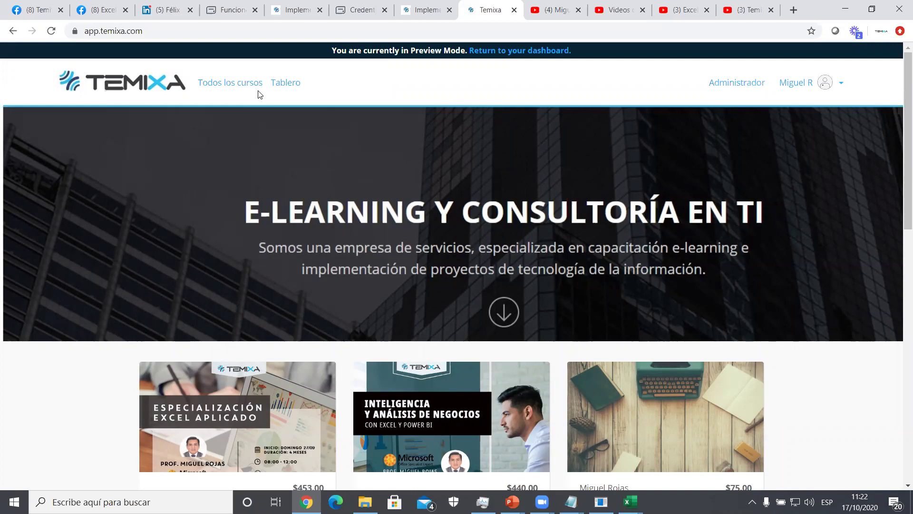
{"action": "scroll", "coordinate": [249, 114], "scroll_direction": "down", "scroll_amount": 4}
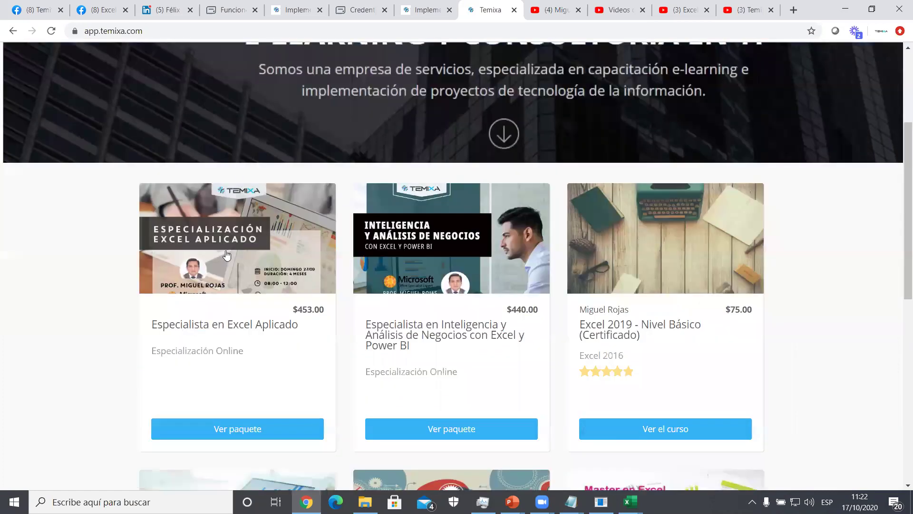
{"action": "left_click", "coordinate": [222, 282]}
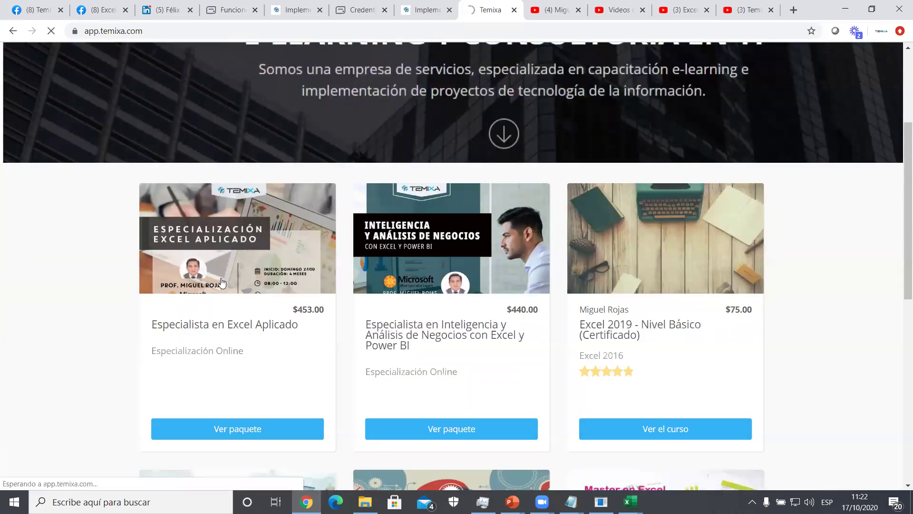
- Scroll the bundle page and highlight the certification syllabus course line under Contenido
{"action": "scroll", "coordinate": [327, 233], "scroll_direction": "down", "scroll_amount": 8}
{"action": "scroll", "coordinate": [317, 251], "scroll_direction": "up", "scroll_amount": 2}
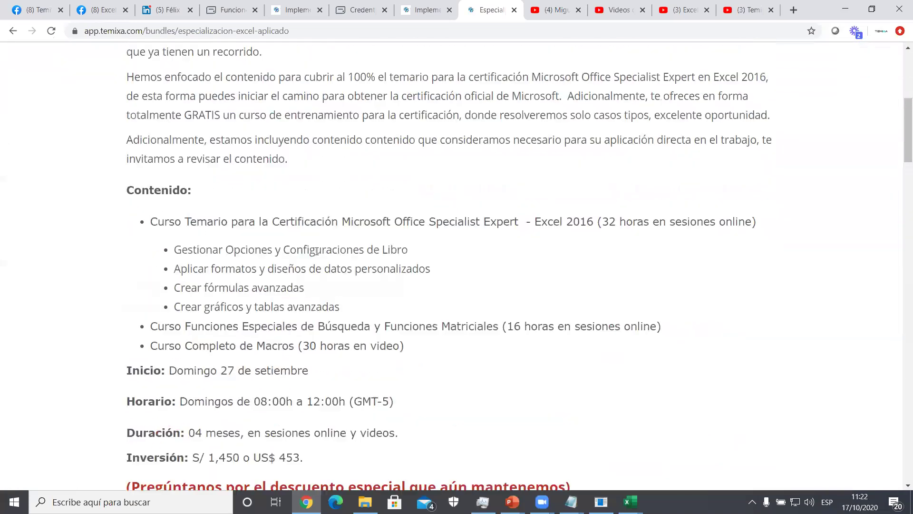
{"action": "scroll", "coordinate": [242, 267], "scroll_direction": "down", "scroll_amount": 1}
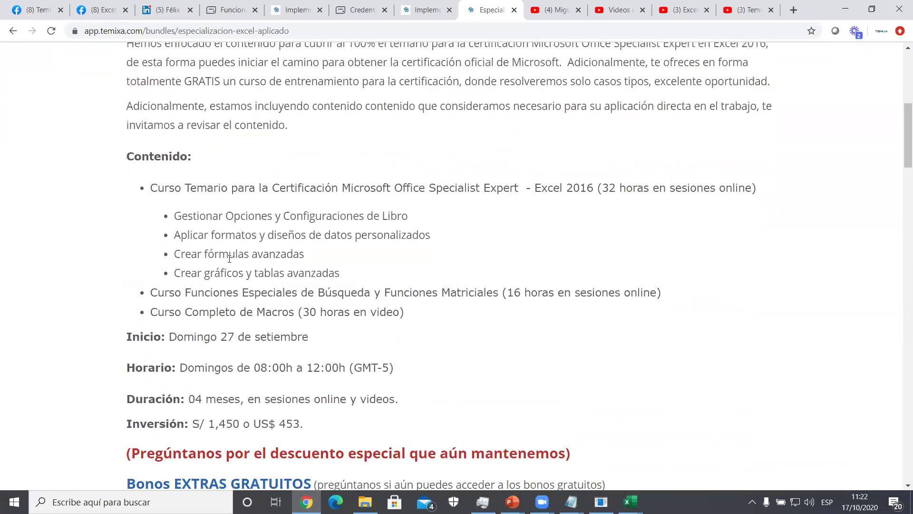
{"action": "scroll", "coordinate": [229, 259], "scroll_direction": "up", "scroll_amount": 3}
{"action": "scroll", "coordinate": [229, 259], "scroll_direction": "down", "scroll_amount": 3}
{"action": "scroll", "coordinate": [229, 258], "scroll_direction": "down", "scroll_amount": 4}
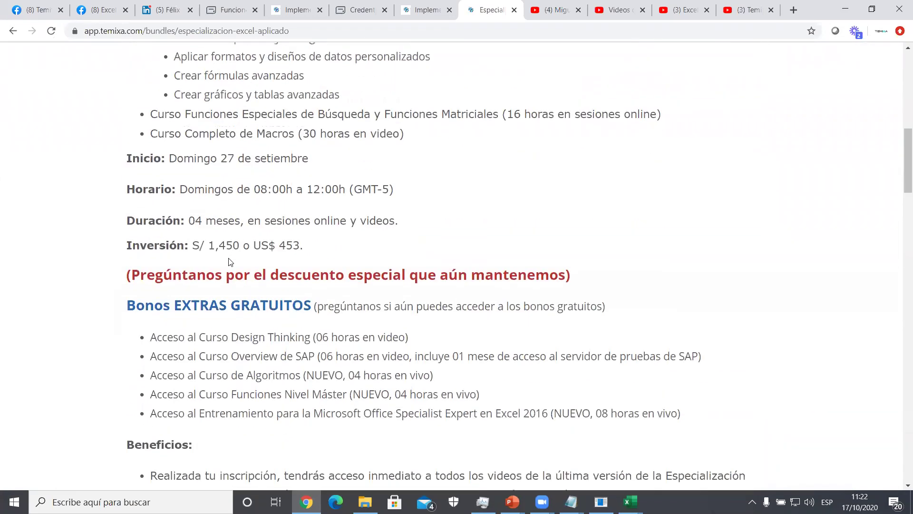
{"action": "scroll", "coordinate": [205, 306], "scroll_direction": "up", "scroll_amount": 3}
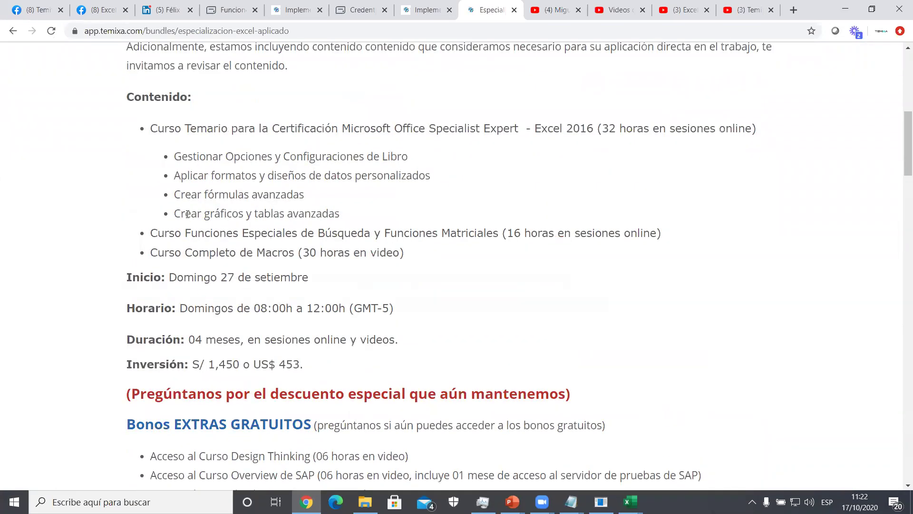
{"action": "left_click_drag", "start_coordinate": [151, 128], "coordinate": [739, 129]}
{"action": "left_click", "coordinate": [770, 136]}
{"action": "triple_click", "coordinate": [765, 135]}
{"action": "left_click", "coordinate": [399, 142]}
{"action": "left_click_drag", "start_coordinate": [151, 128], "coordinate": [476, 134]}
{"action": "left_click", "coordinate": [363, 119]}
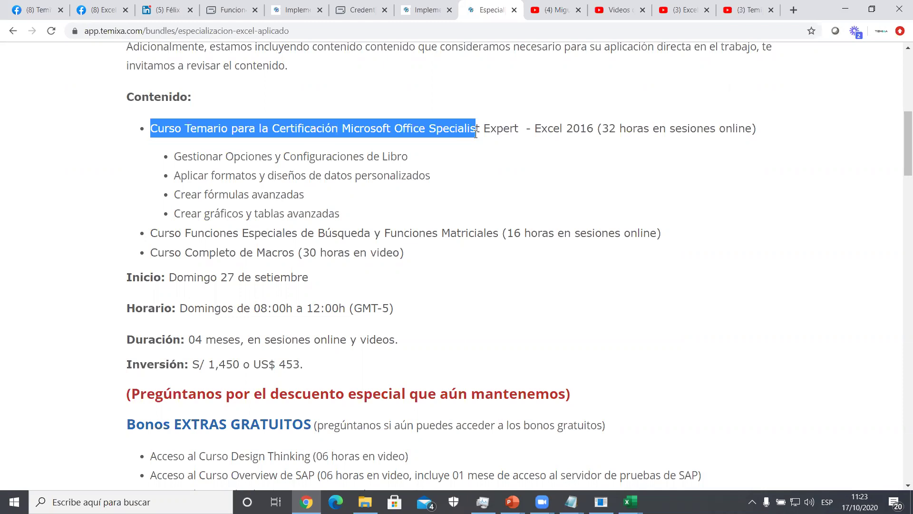
- Highlight the syllabus, search and array functions and complete macros courses, plus the Excel 2016 certification bonus
{"action": "left_click", "coordinate": [340, 114]}
{"action": "left_click_drag", "start_coordinate": [164, 128], "coordinate": [207, 143]}
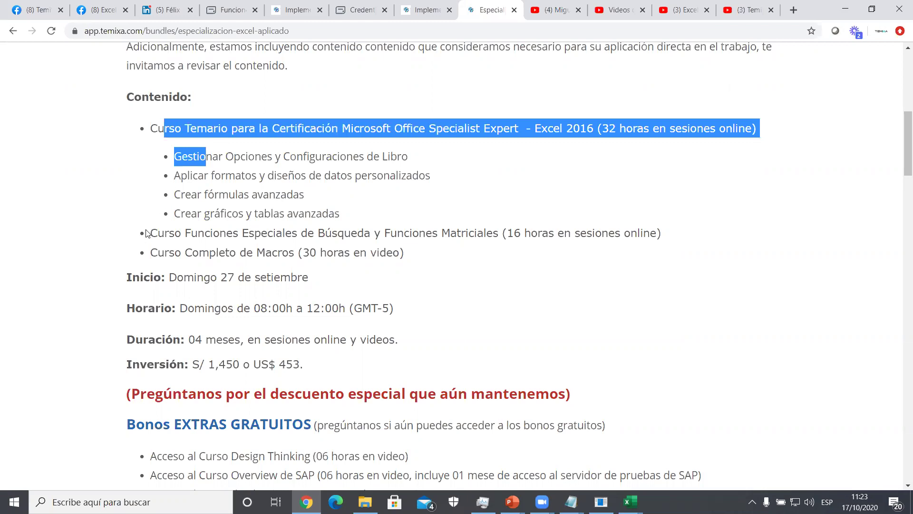
{"action": "left_click_drag", "start_coordinate": [147, 233], "coordinate": [564, 233]}
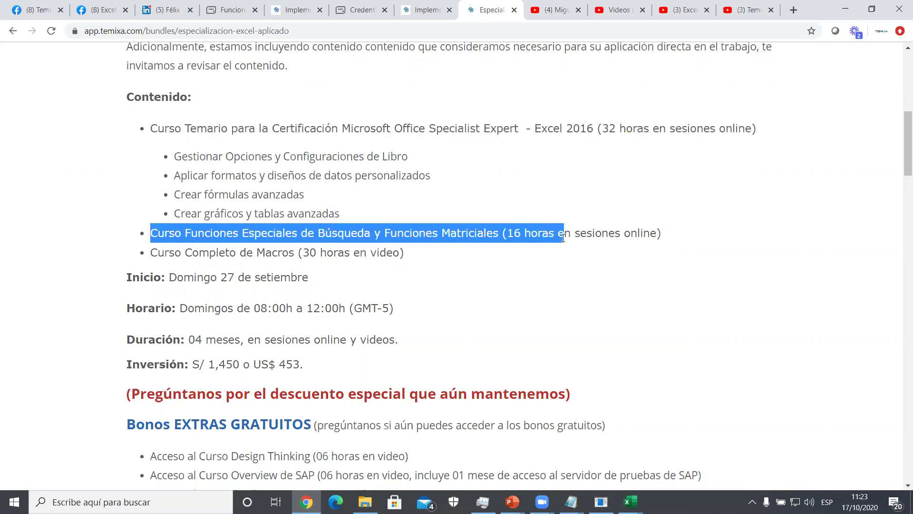
{"action": "left_click_drag", "start_coordinate": [154, 253], "coordinate": [445, 252]}
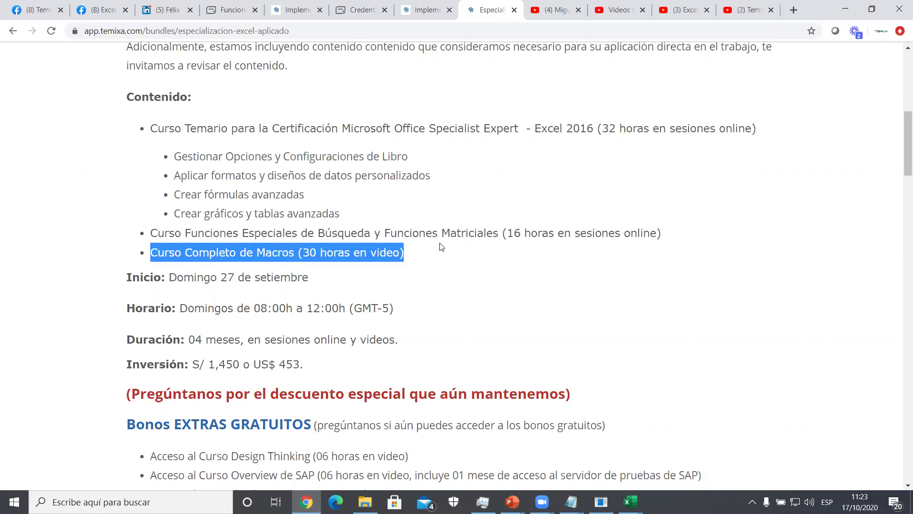
{"action": "scroll", "coordinate": [400, 198], "scroll_direction": "up", "scroll_amount": 2}
{"action": "scroll", "coordinate": [376, 209], "scroll_direction": "down", "scroll_amount": 5}
{"action": "scroll", "coordinate": [366, 213], "scroll_direction": "down", "scroll_amount": 2}
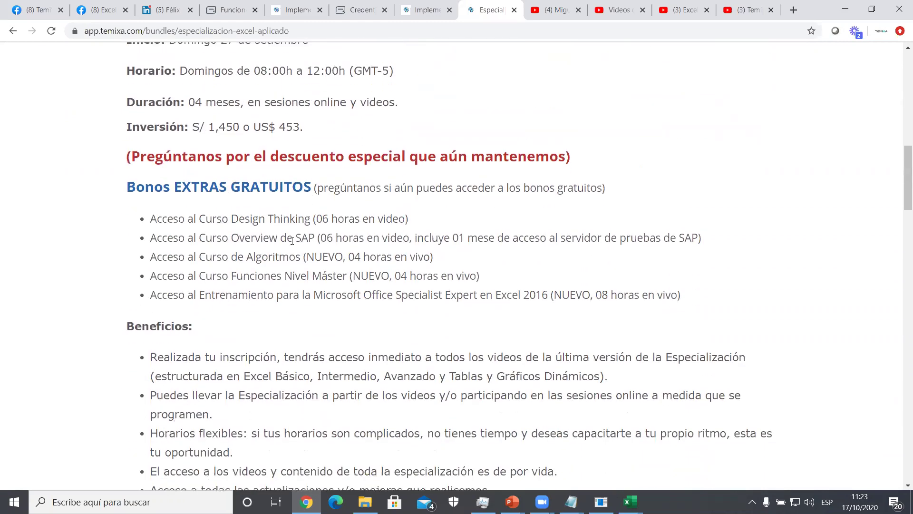
{"action": "left_click_drag", "start_coordinate": [152, 295], "coordinate": [691, 299]}
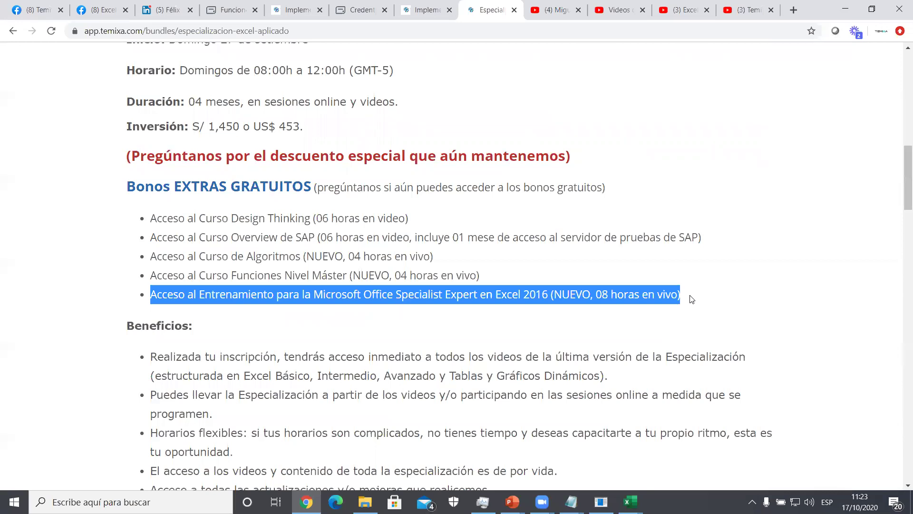